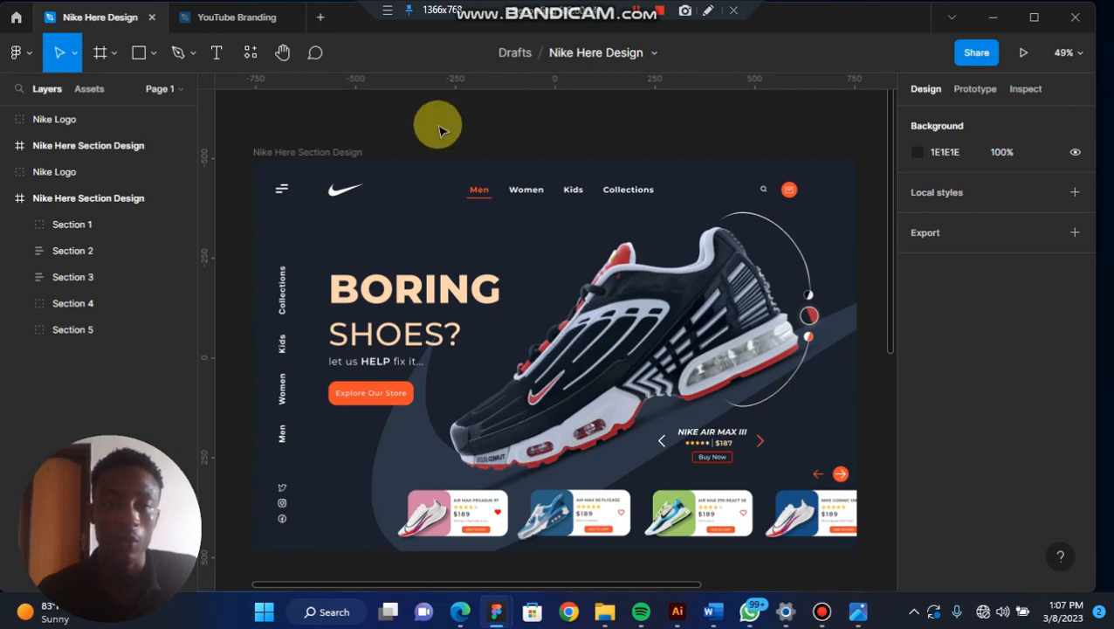
Step: Examine the finished Nike design section by section: frame, header, side navigation, headline text, product cards and shoe artwork
click(360, 153)
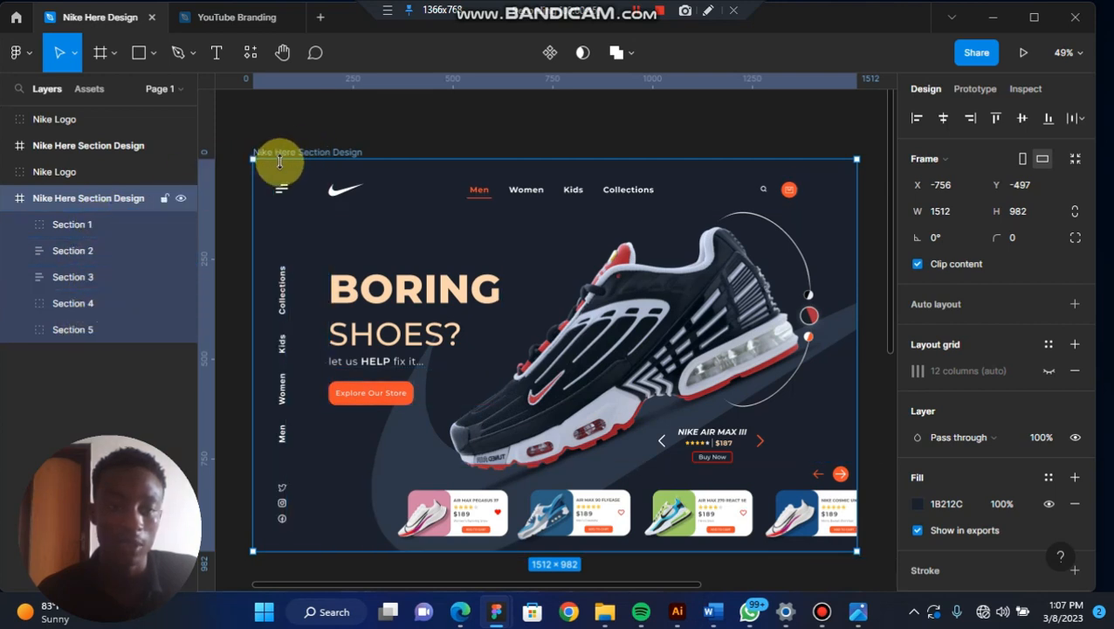
click(332, 131)
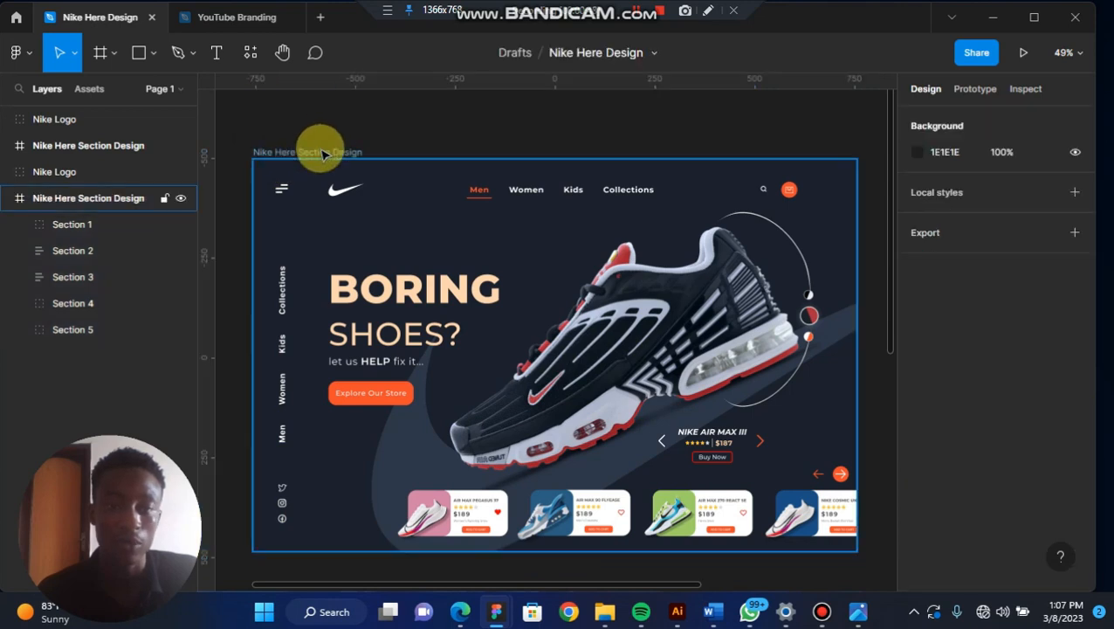
click(323, 153)
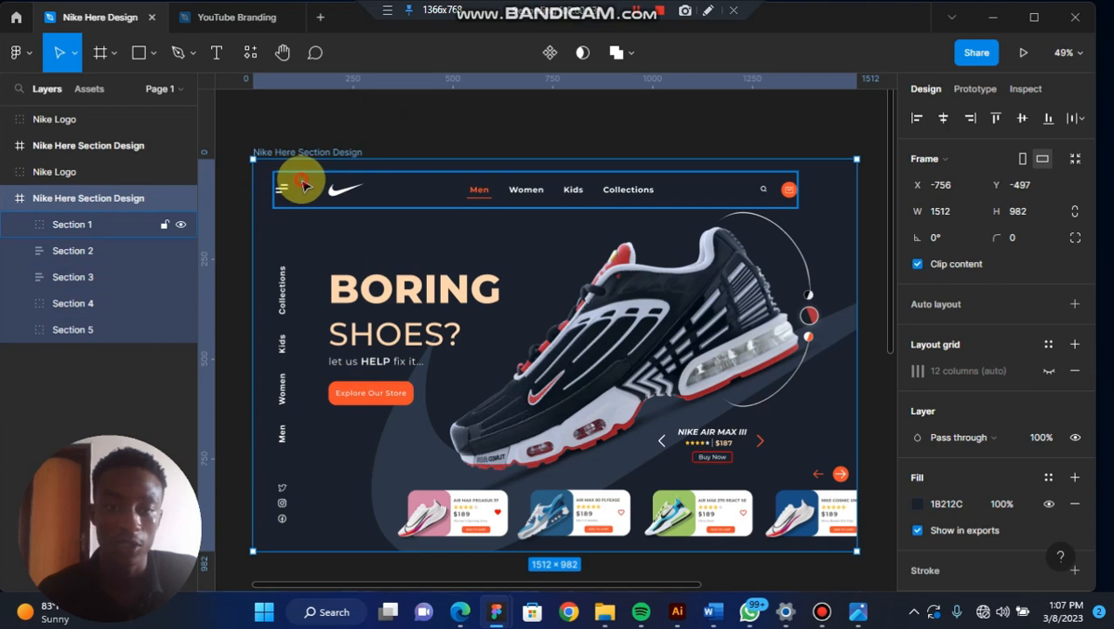
click(461, 172)
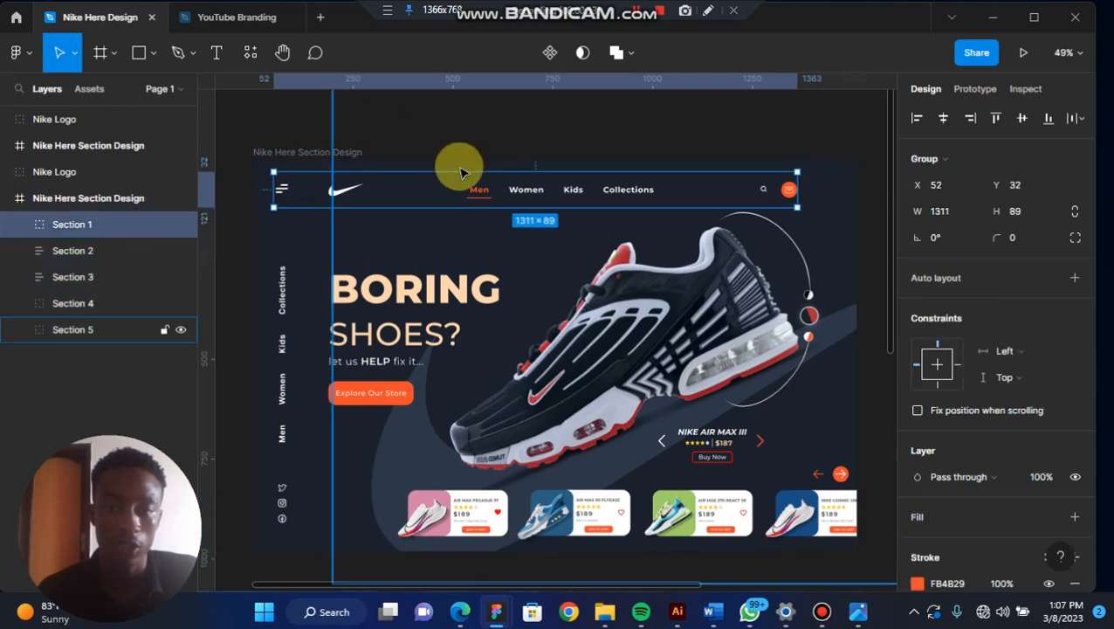
click(282, 344)
click(426, 134)
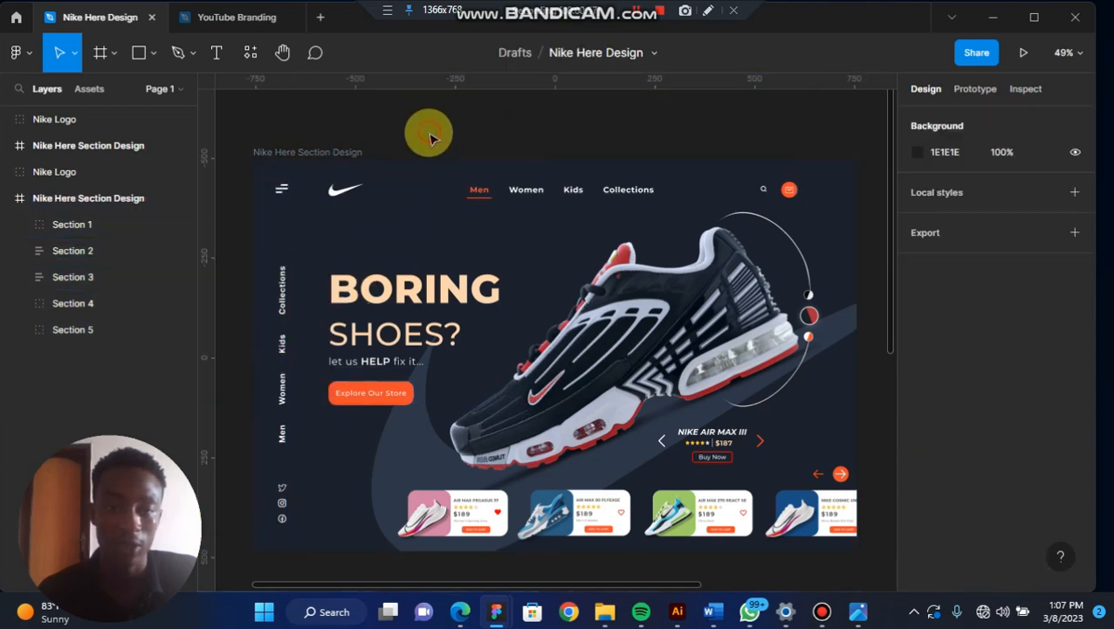
click(414, 307)
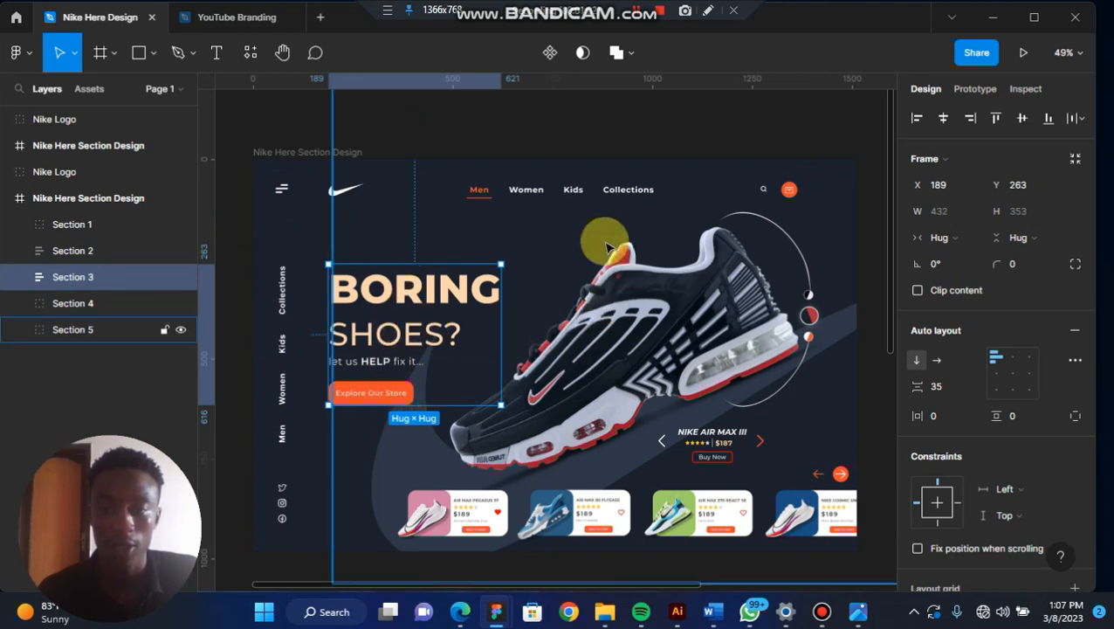
click(539, 520)
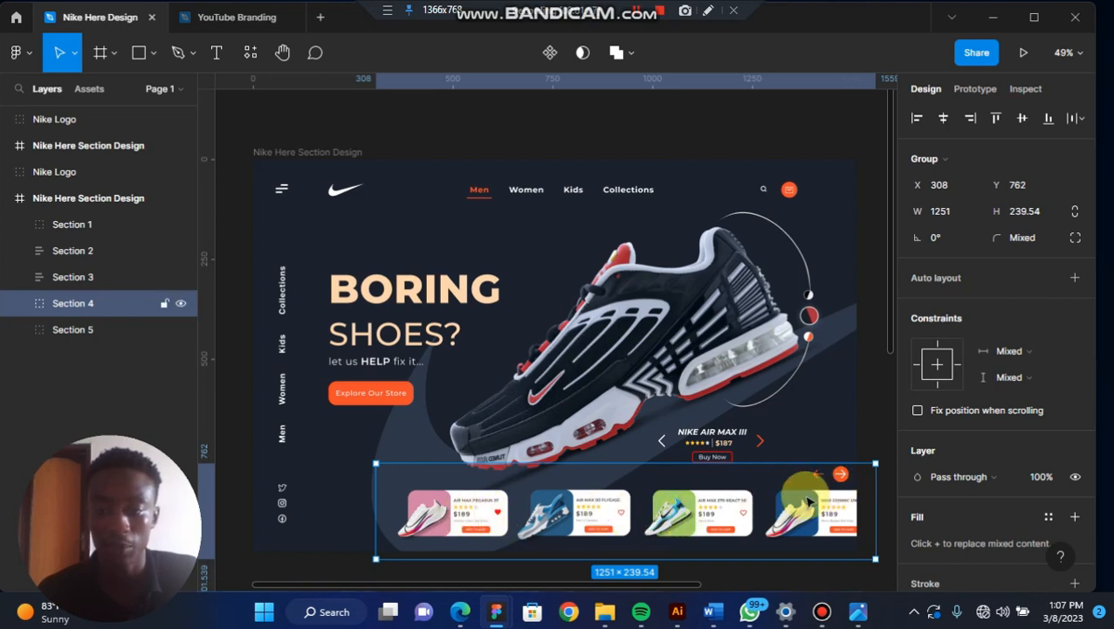
click(840, 464)
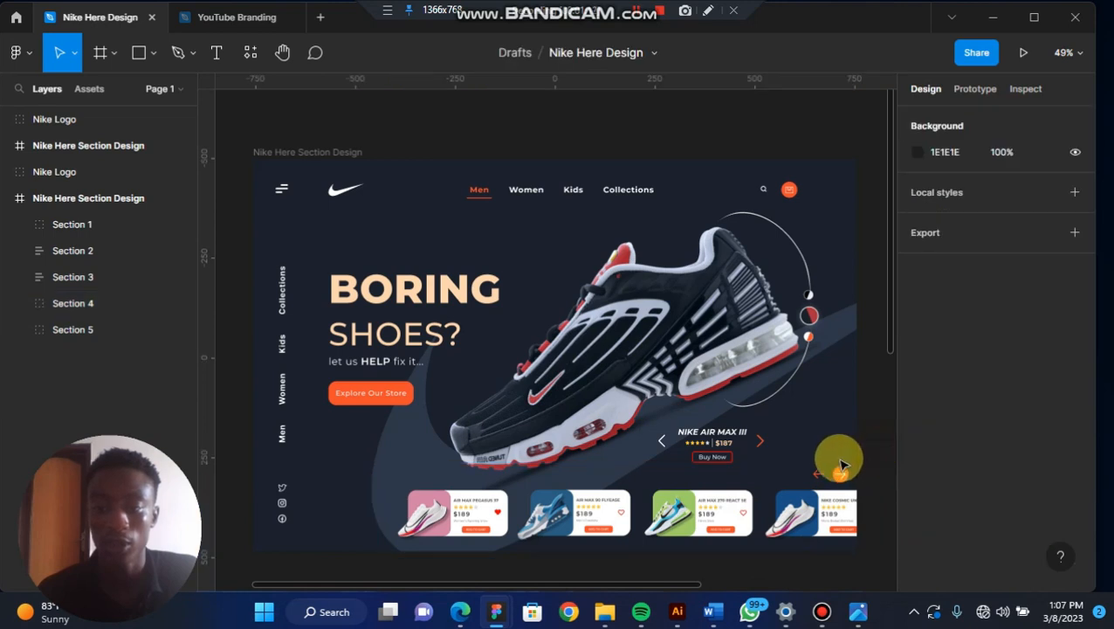
click(775, 269)
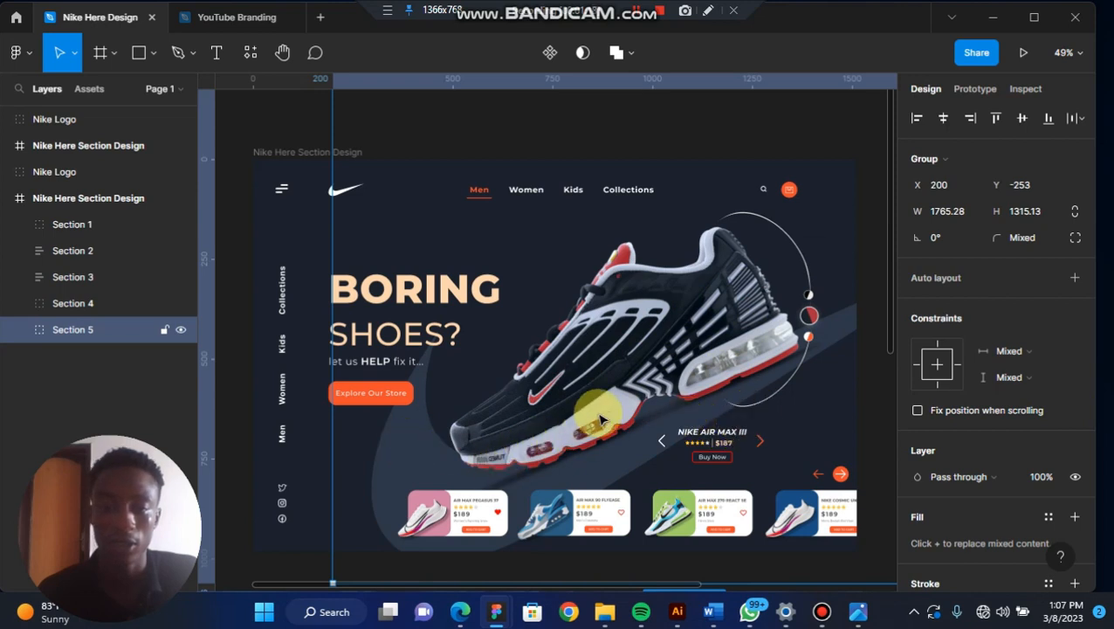
click(593, 124)
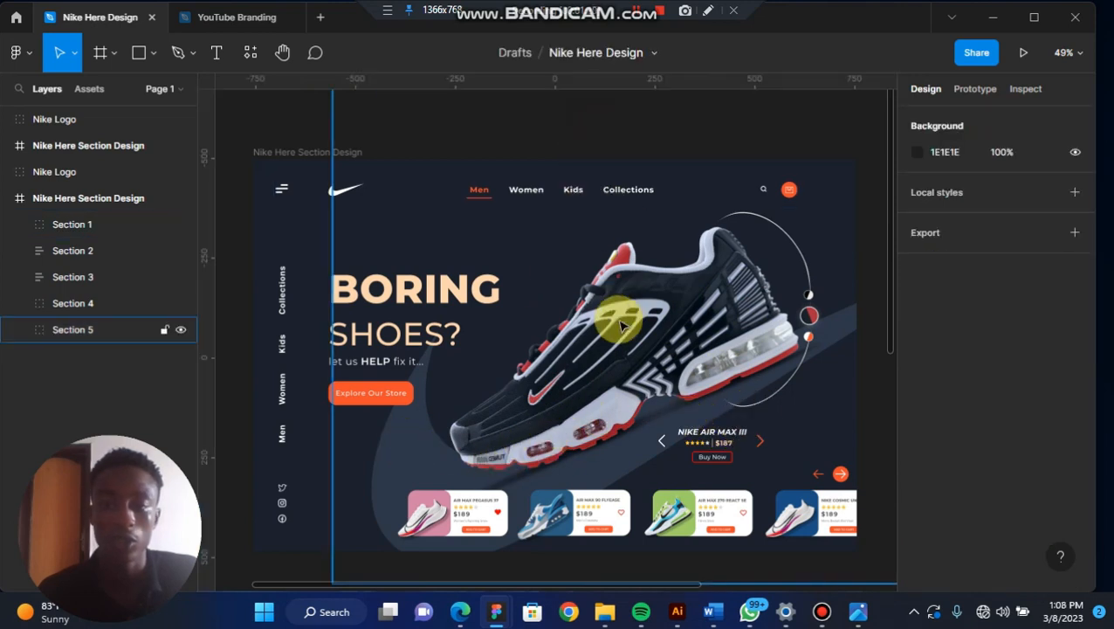
click(669, 340)
click(677, 105)
click(284, 155)
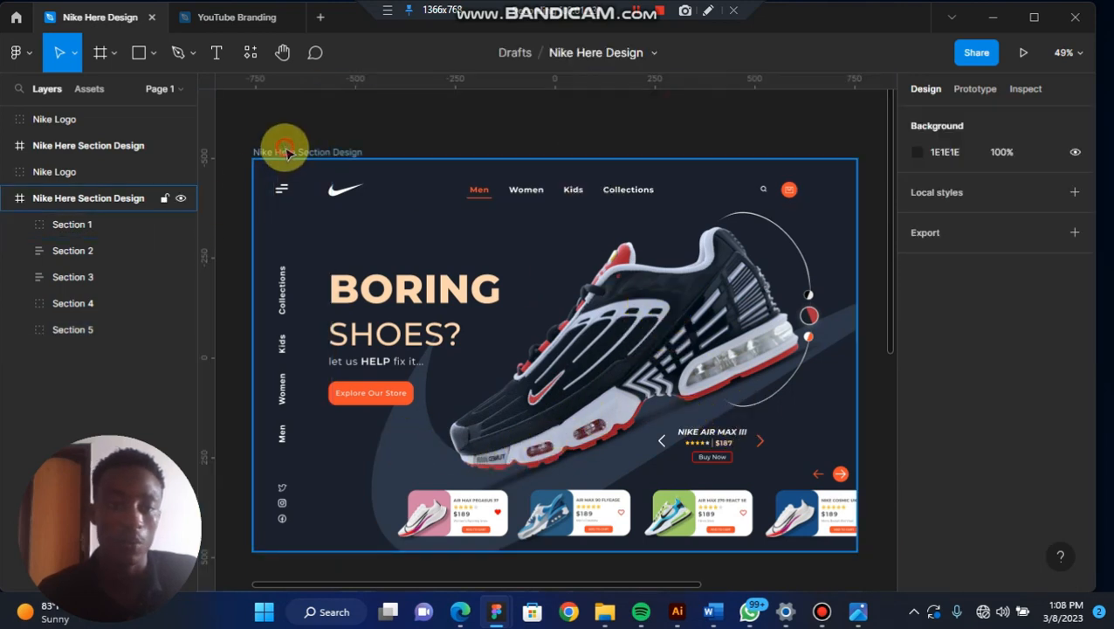
click(461, 111)
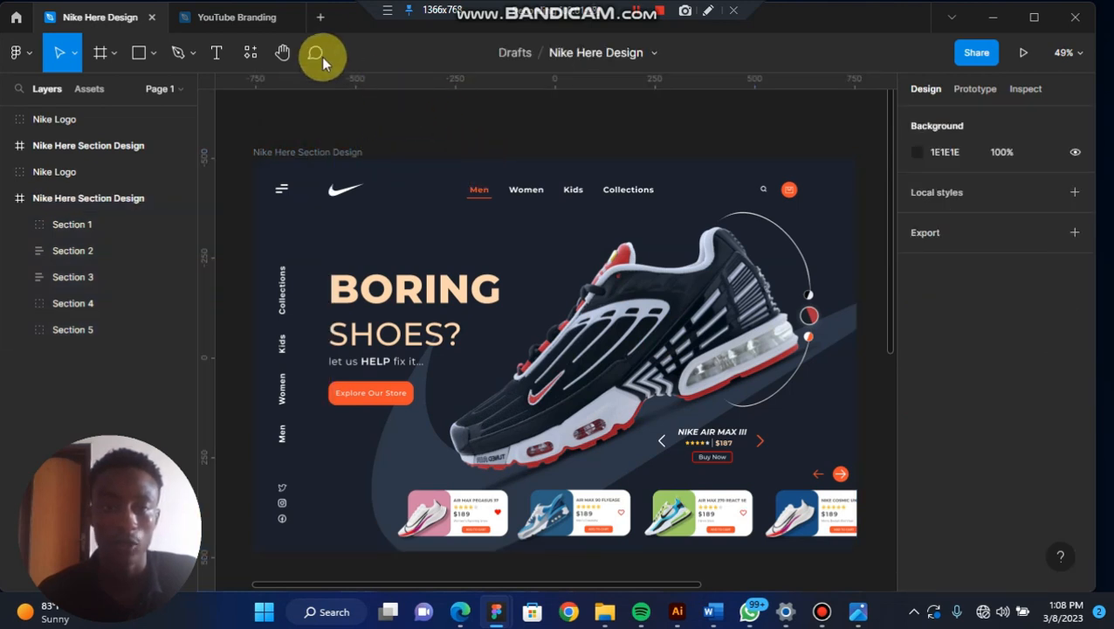
Step: Create a new design file named Hero Section and maximize the application window
click(321, 18)
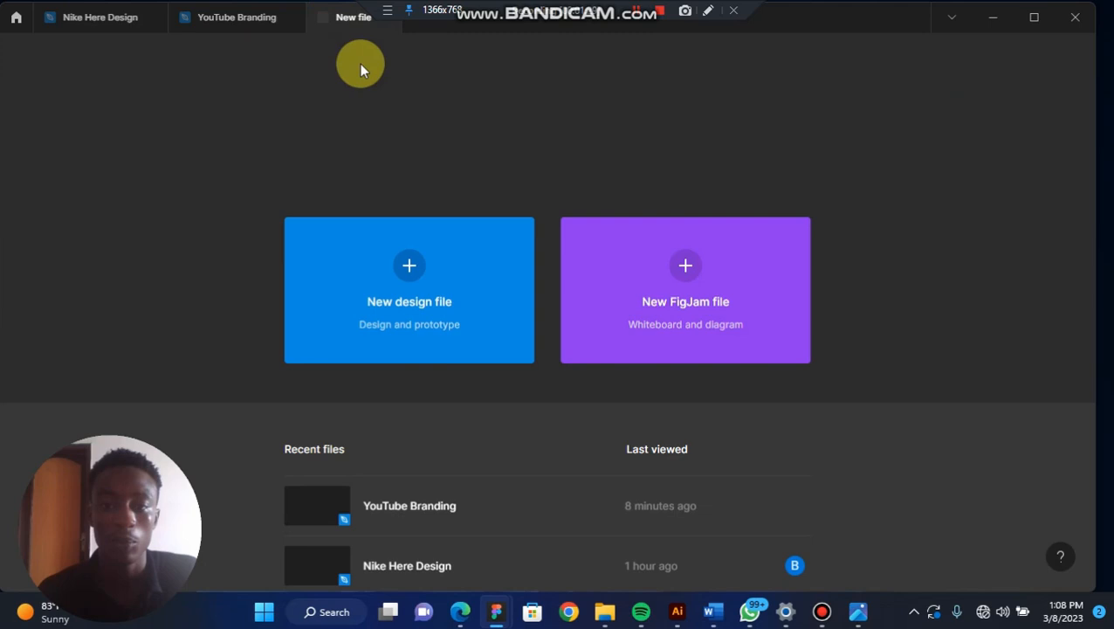
click(409, 263)
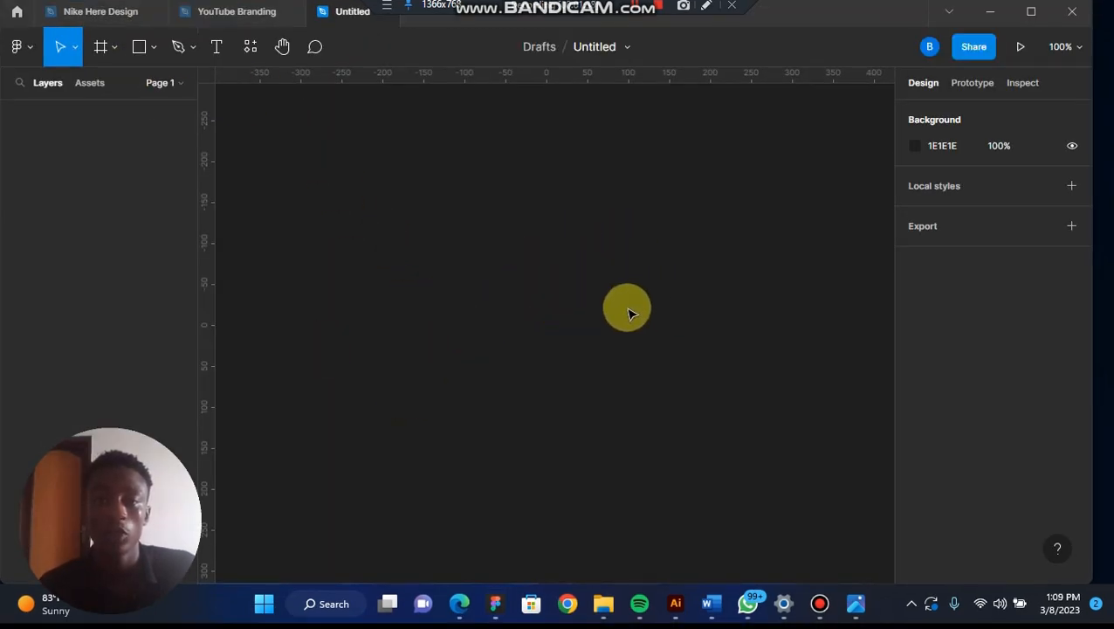
drag(293, 114, 781, 488)
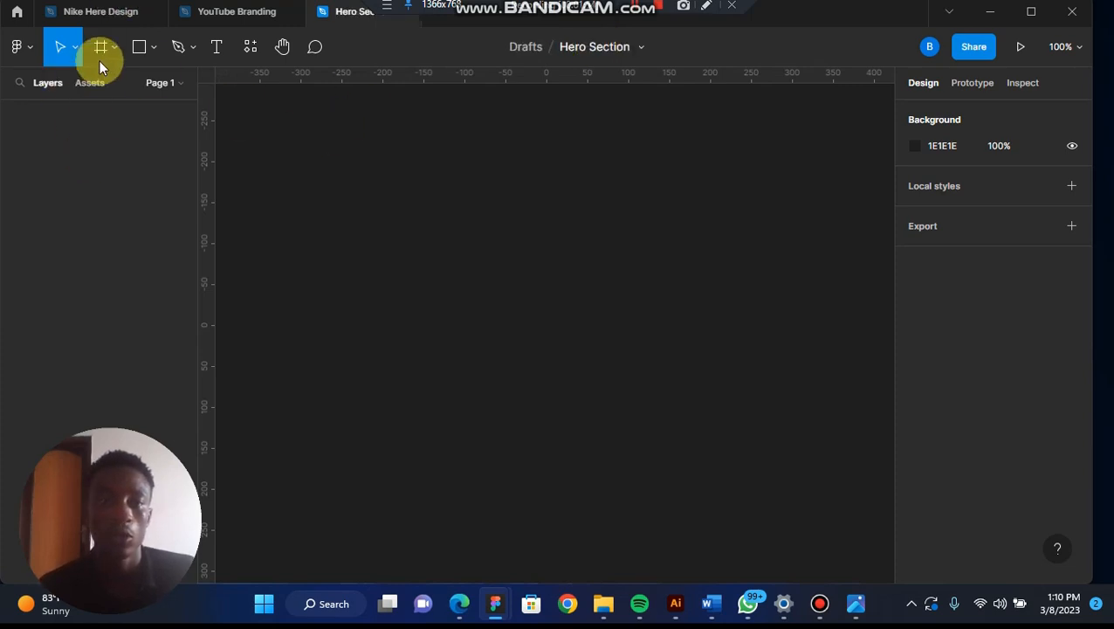
click(1031, 12)
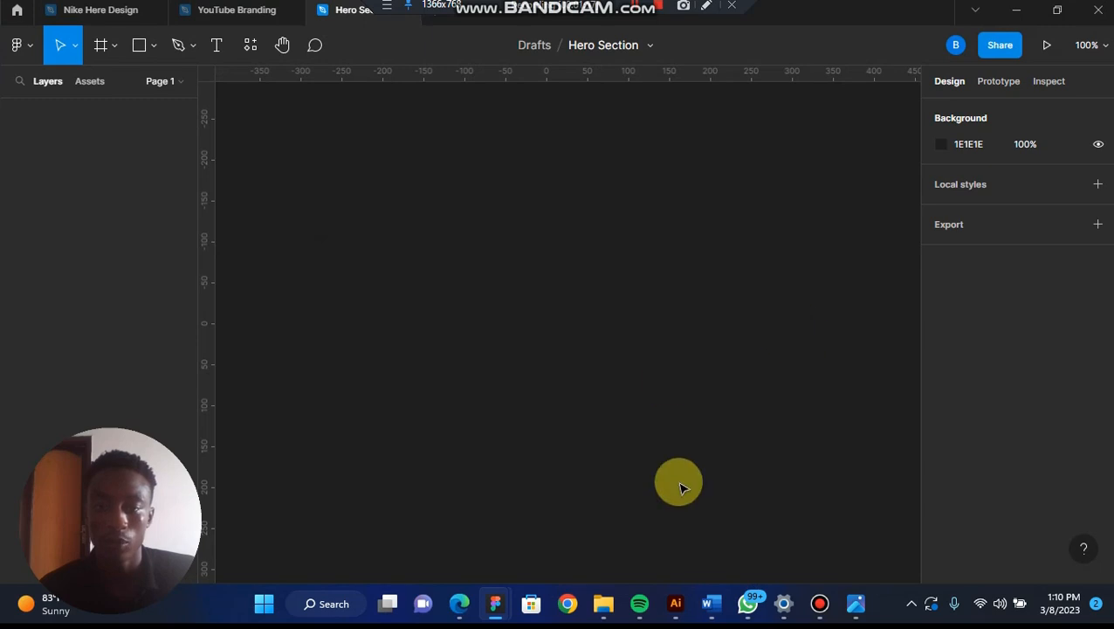
Step: Import the Nike Here Section Design image from the Documents folder onto the canvas as a reference
click(603, 603)
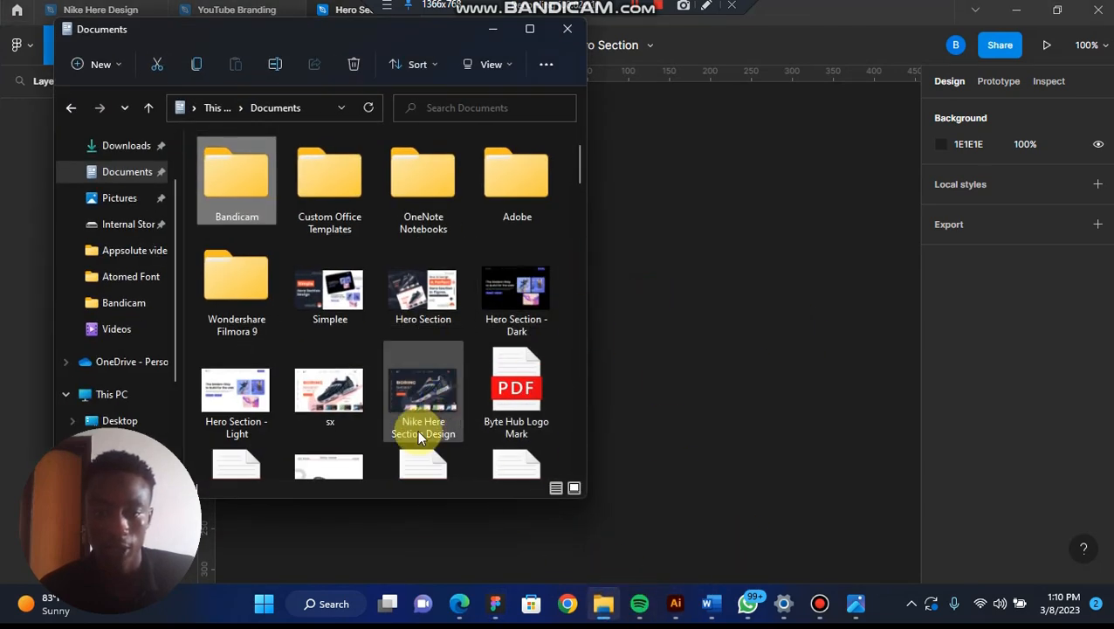
drag(421, 398, 661, 353)
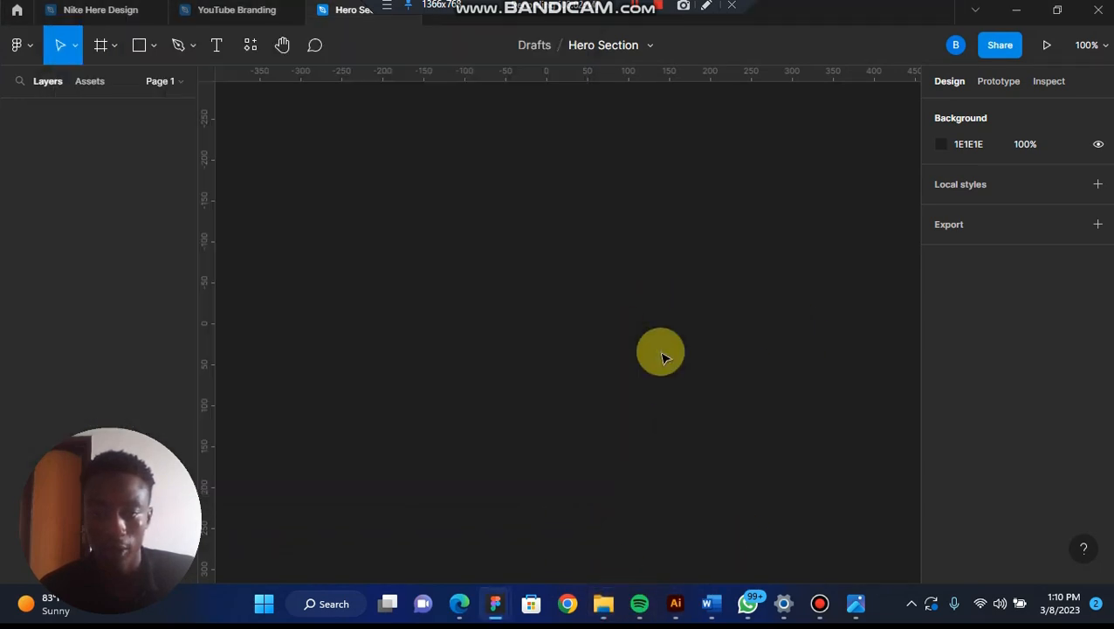
key(shift+1)
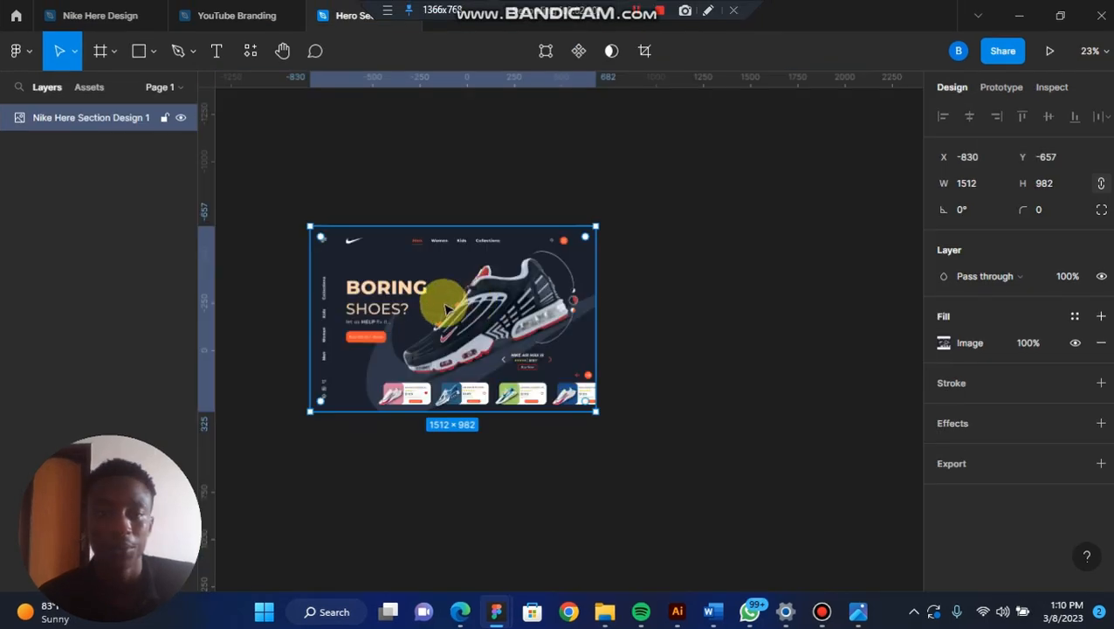
Step: Add a MacBook Pro 14" frame (1512 × 982) and place it beside the reference image with top edges aligned
click(98, 51)
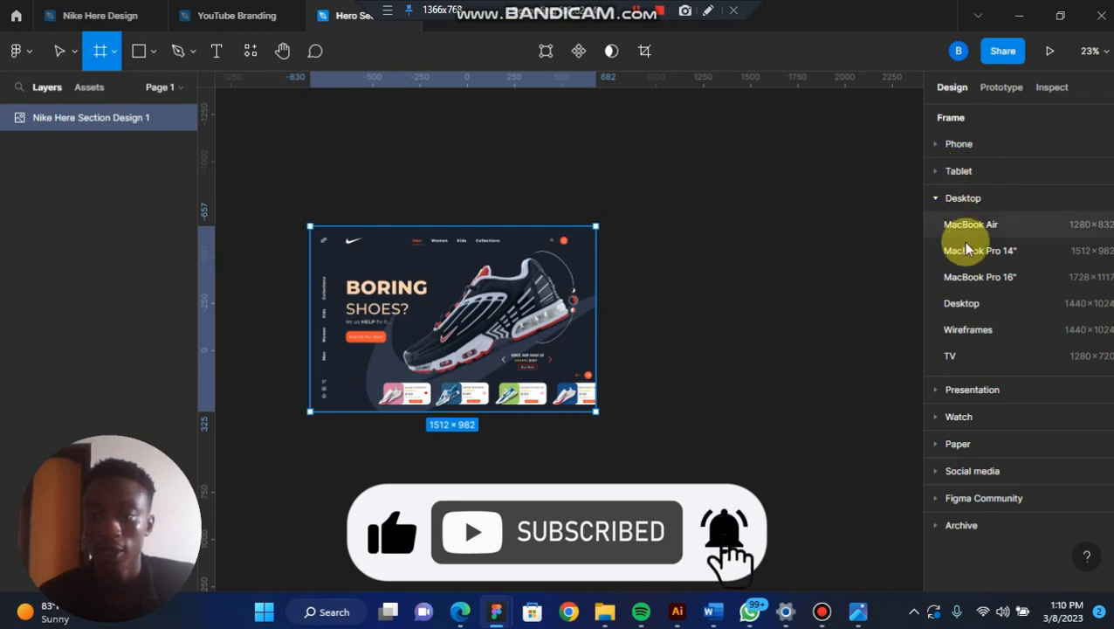
click(1035, 253)
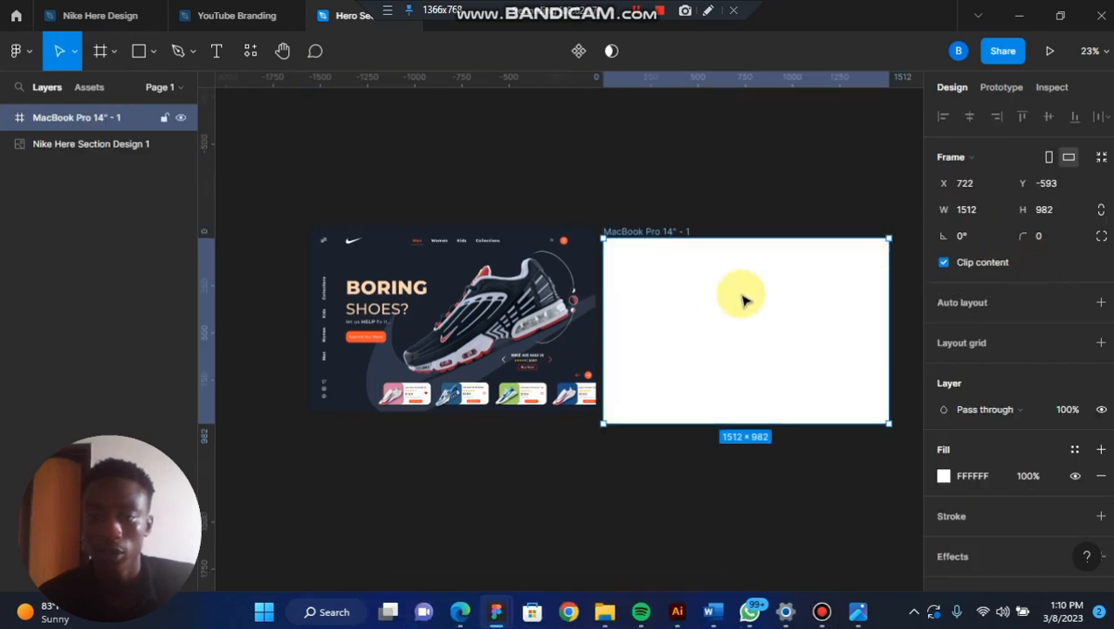
drag(741, 299, 764, 323)
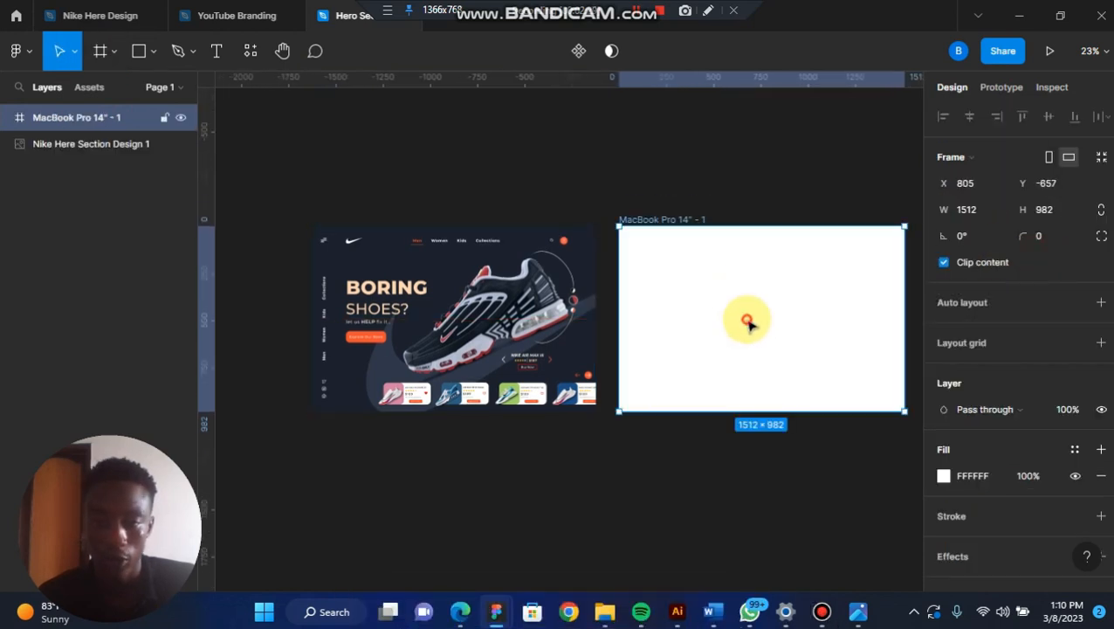
Step: Fill the new frame with the dark background colour 1B212D sampled from the reference image and rename it Hero Section
click(944, 476)
click(749, 408)
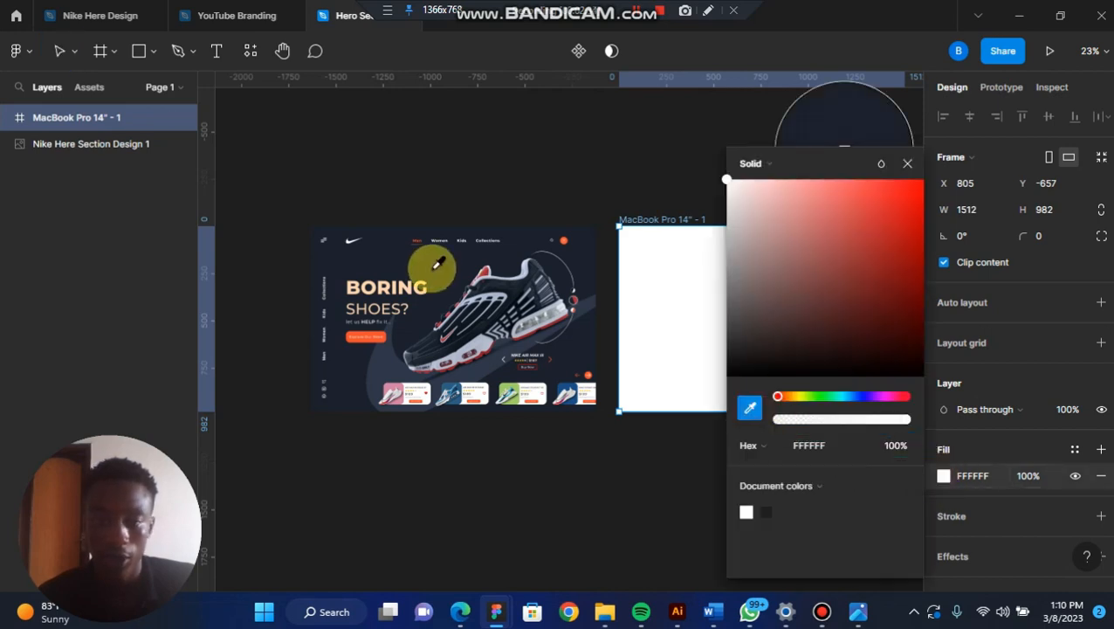
click(431, 260)
click(633, 199)
double_click(666, 220)
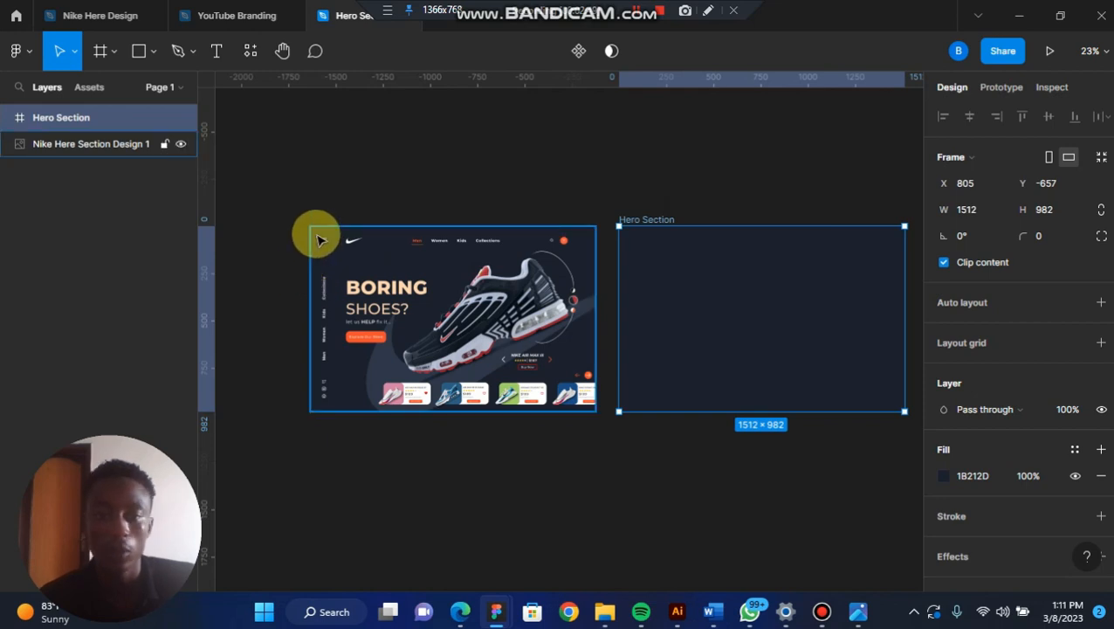
Step: Examine the reference design's header, side navigation, shoe and product cards alongside the empty Hero Section frame
scroll(319, 240, up, 5)
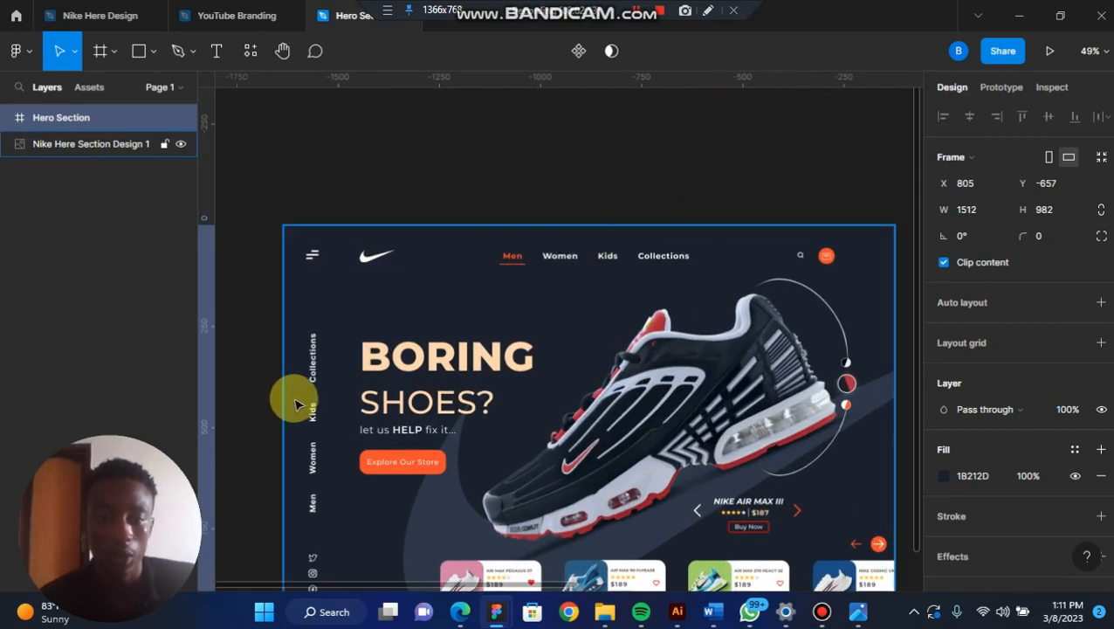
scroll(419, 404, down, 3)
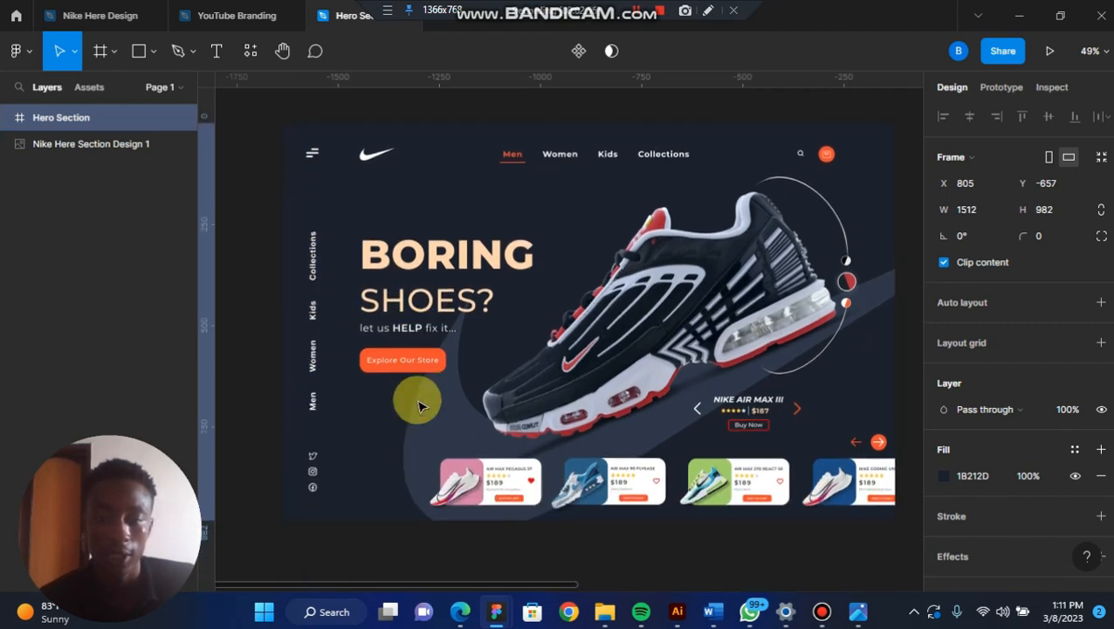
scroll(421, 406, up, 1)
scroll(758, 373, right, 5)
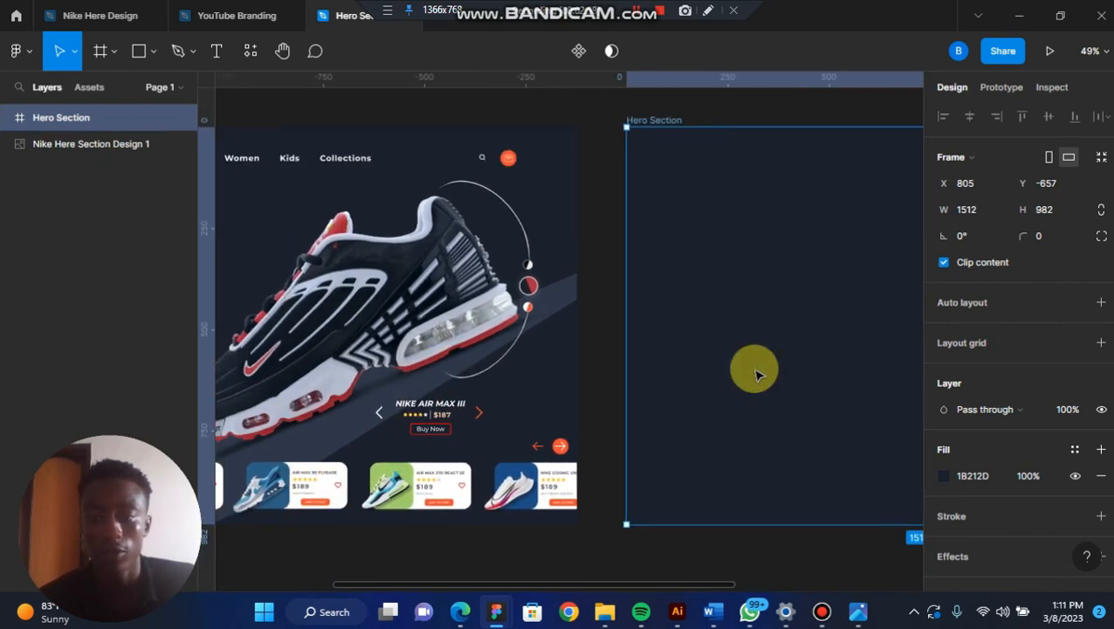
scroll(631, 415, down, 3)
scroll(631, 416, right, 1)
scroll(628, 415, left, 3)
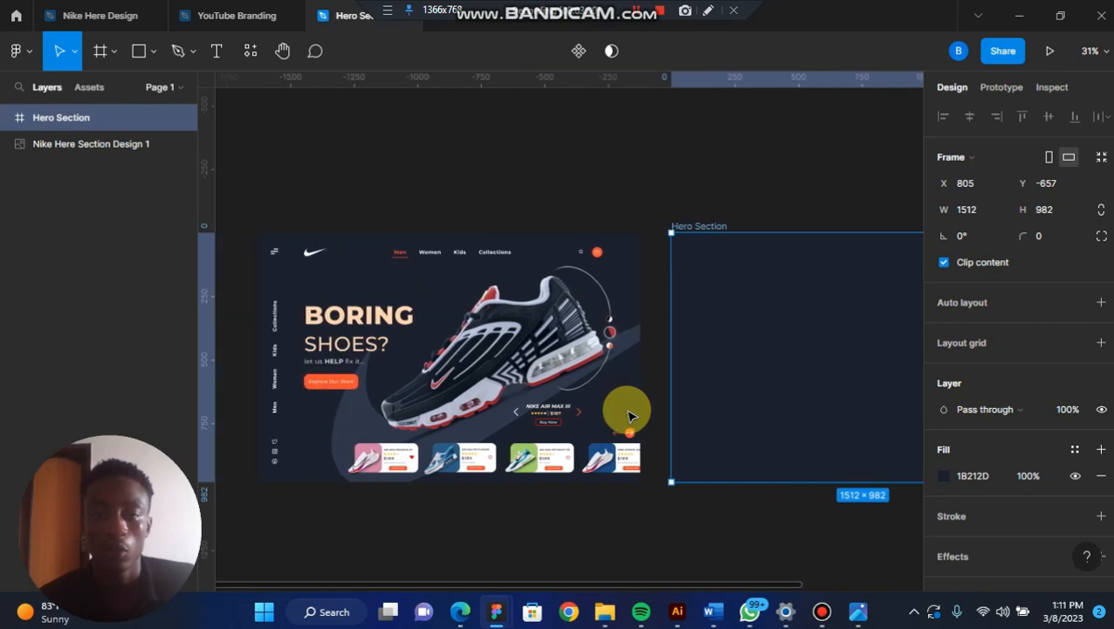
scroll(783, 349, right, 5)
scroll(782, 351, up, 5)
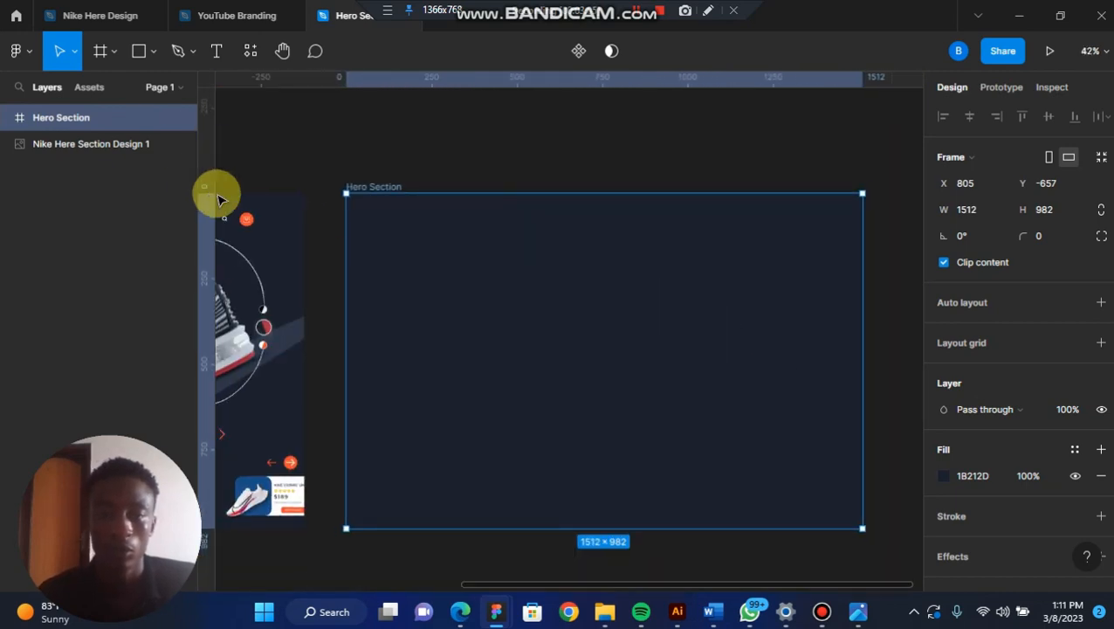
drag(210, 303, 624, 267)
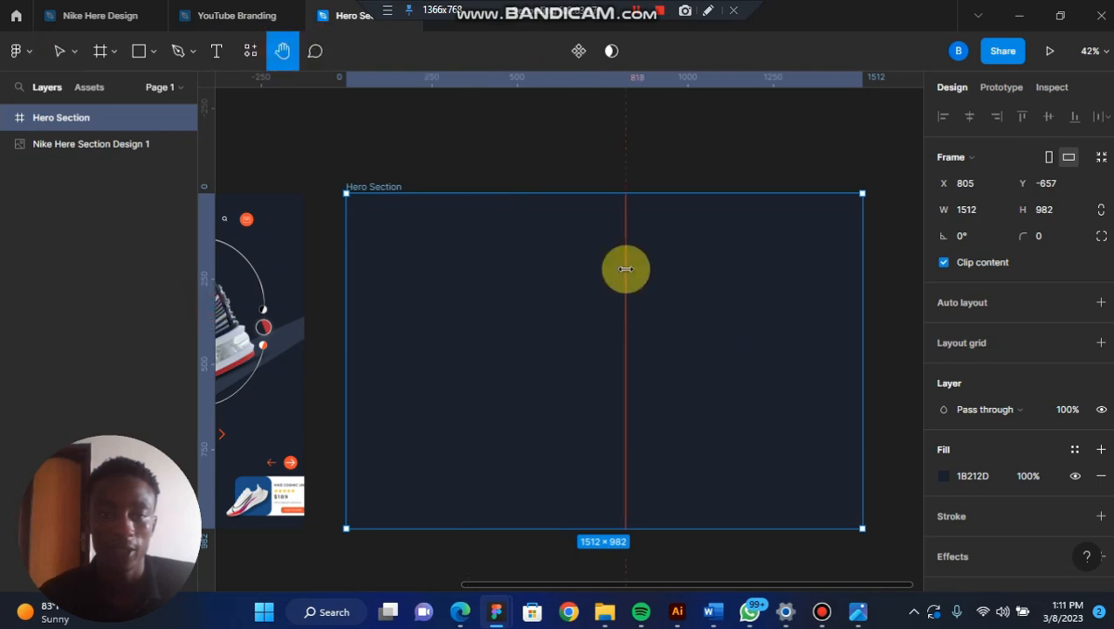
click(625, 132)
click(58, 51)
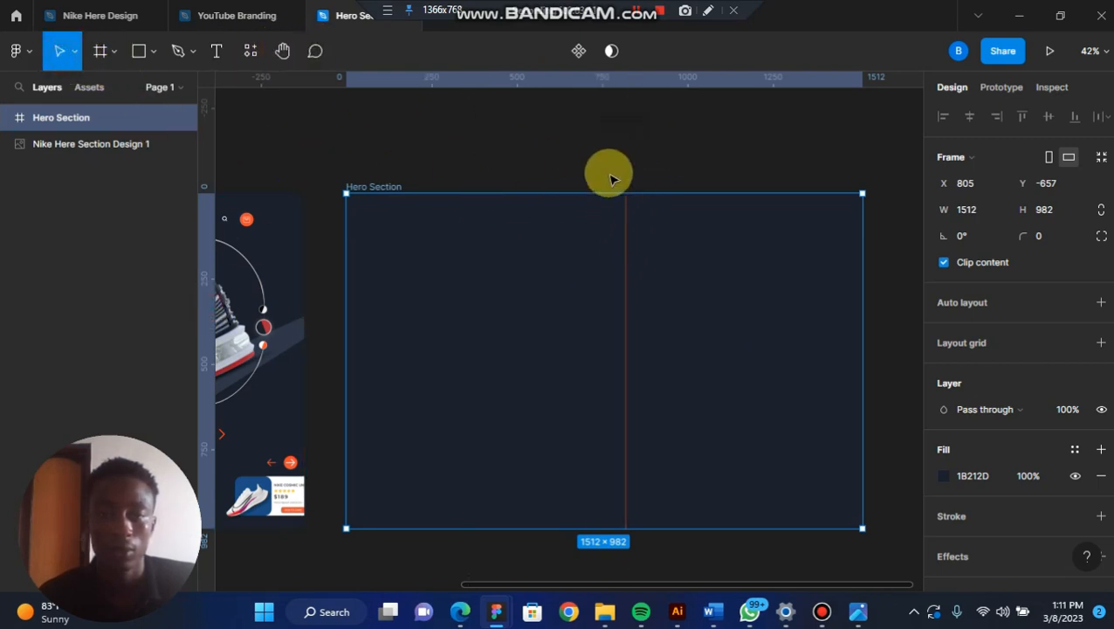
drag(624, 240, 2, 332)
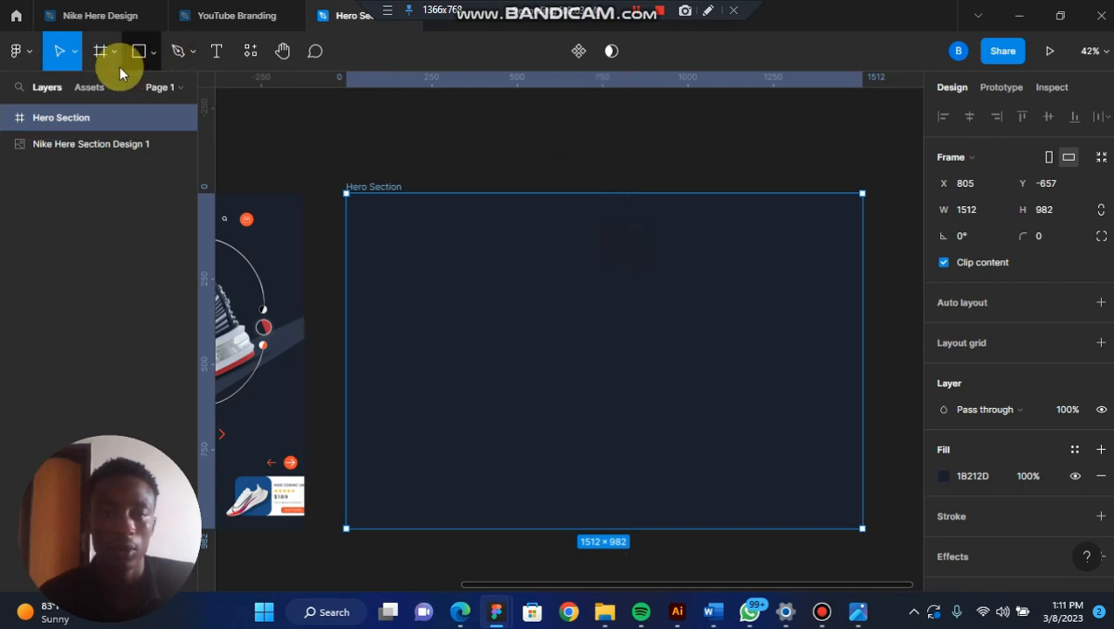
drag(303, 114, 780, 138)
scroll(317, 233, up, 1)
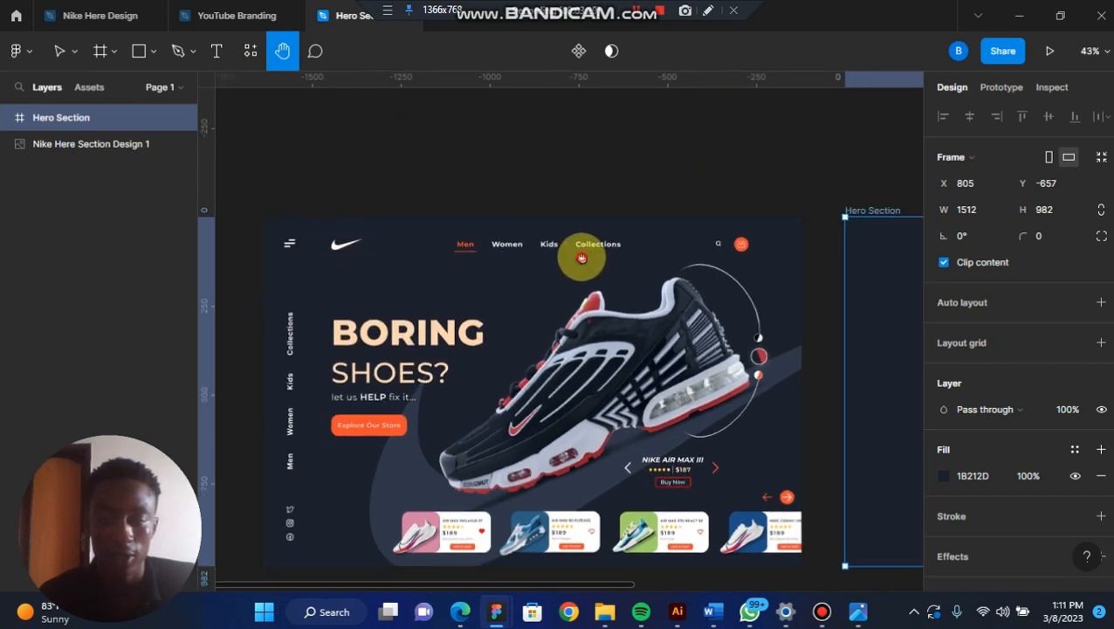
drag(587, 256, 110, 218)
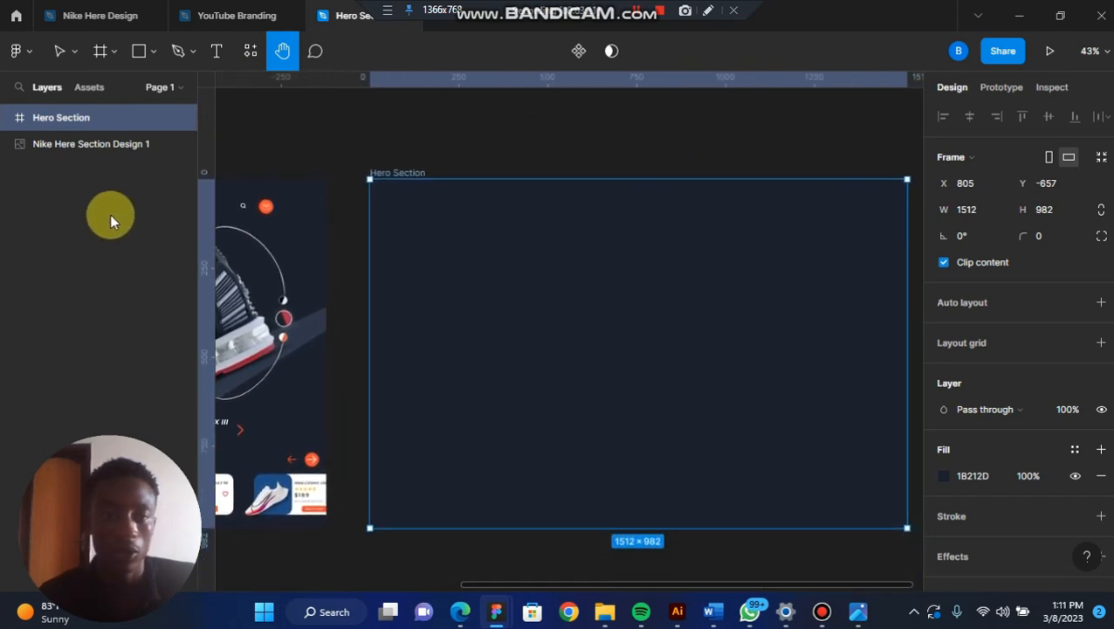
click(58, 52)
right_click(493, 363)
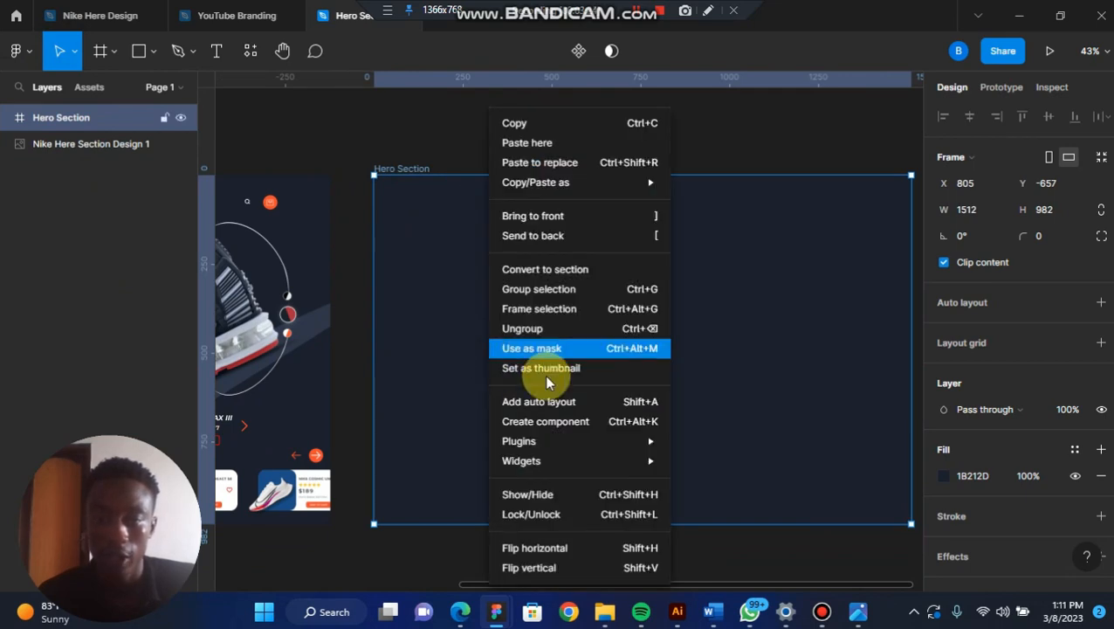
click(305, 101)
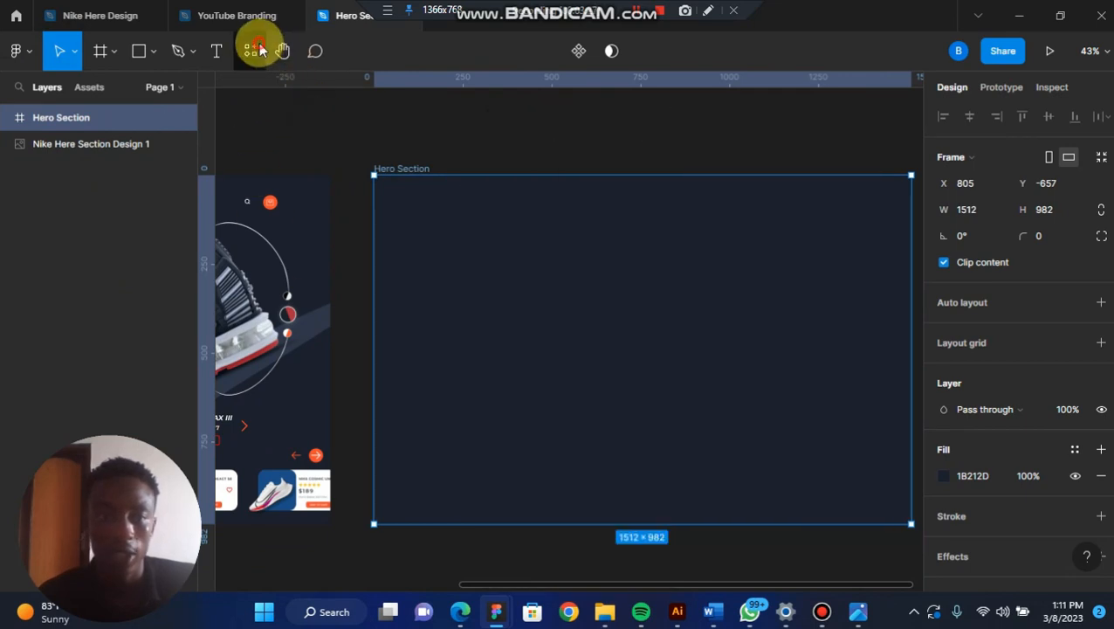
Step: Search the plugins for Iconify and run it
click(251, 51)
click(341, 90)
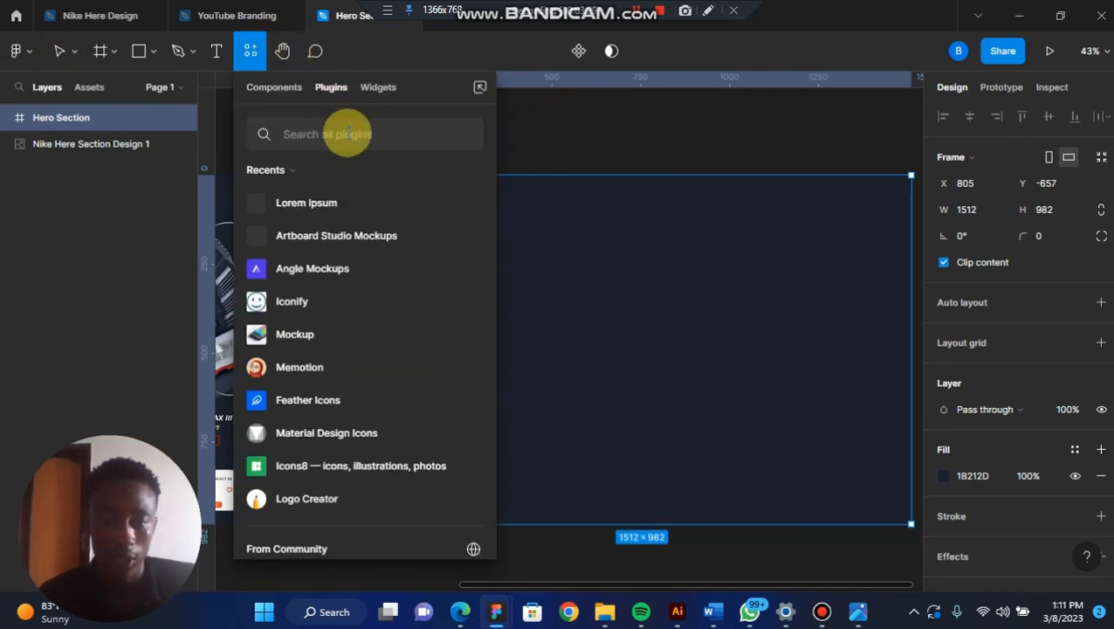
text(f)
text(c)
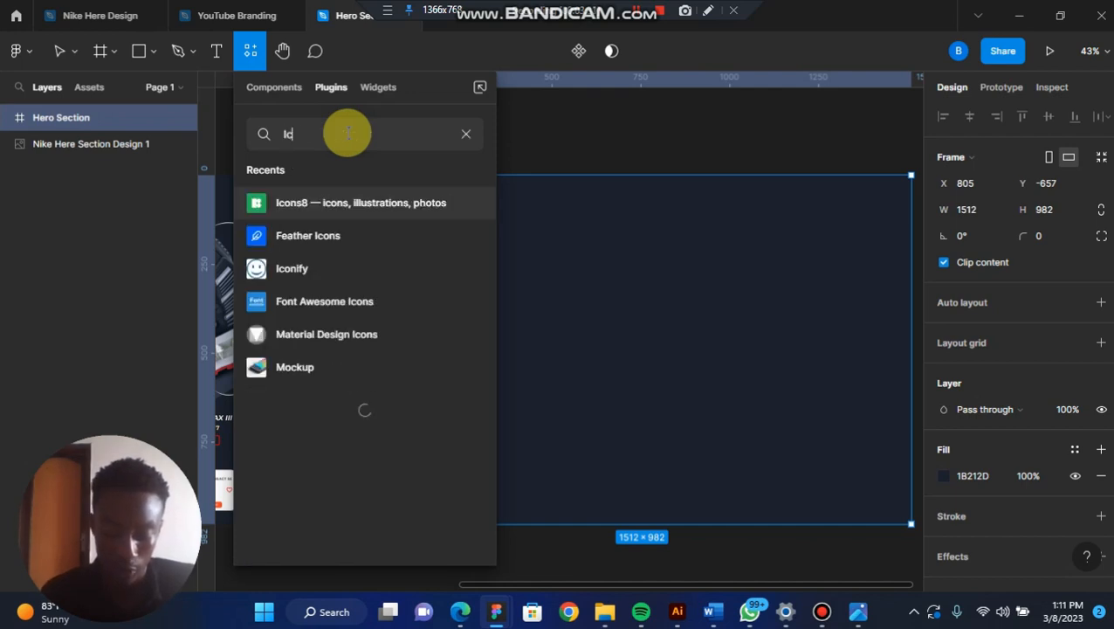
text(onify)
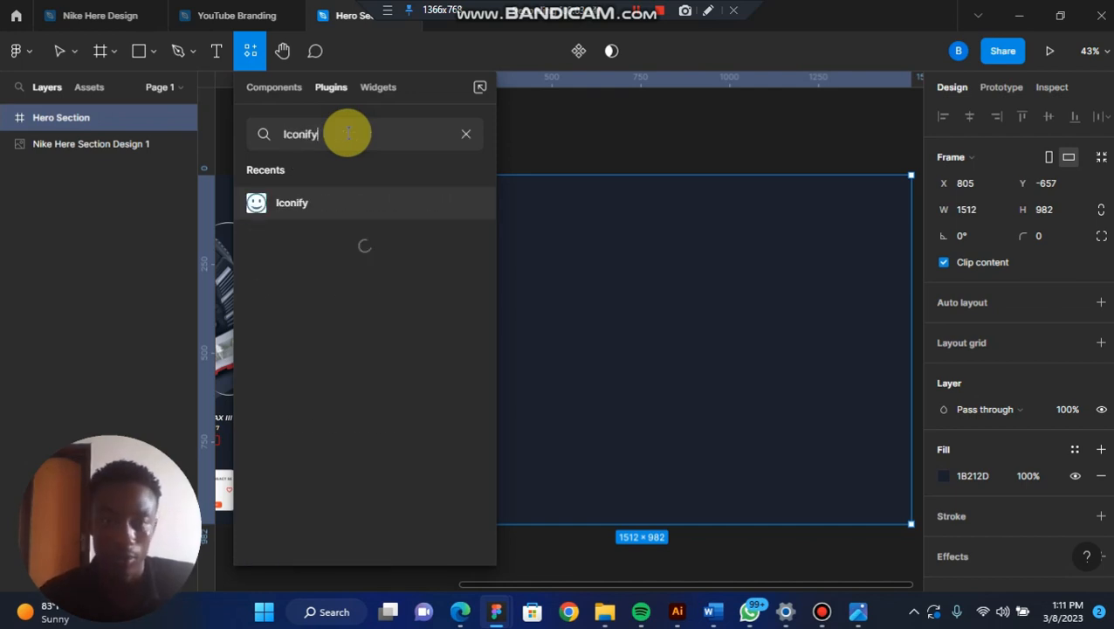
click(471, 203)
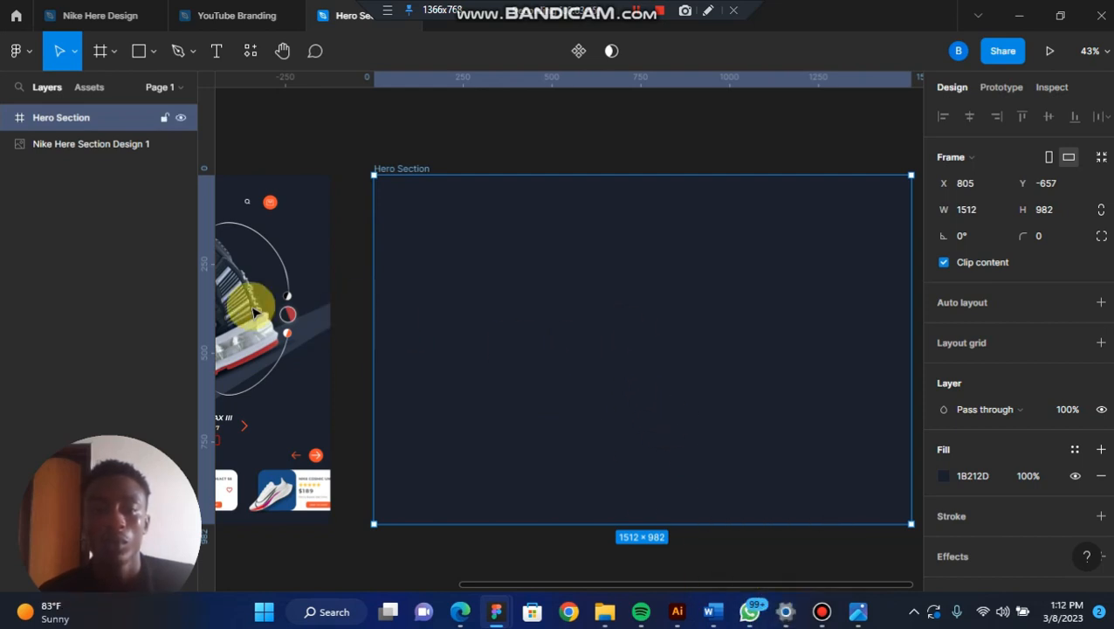
click(251, 51)
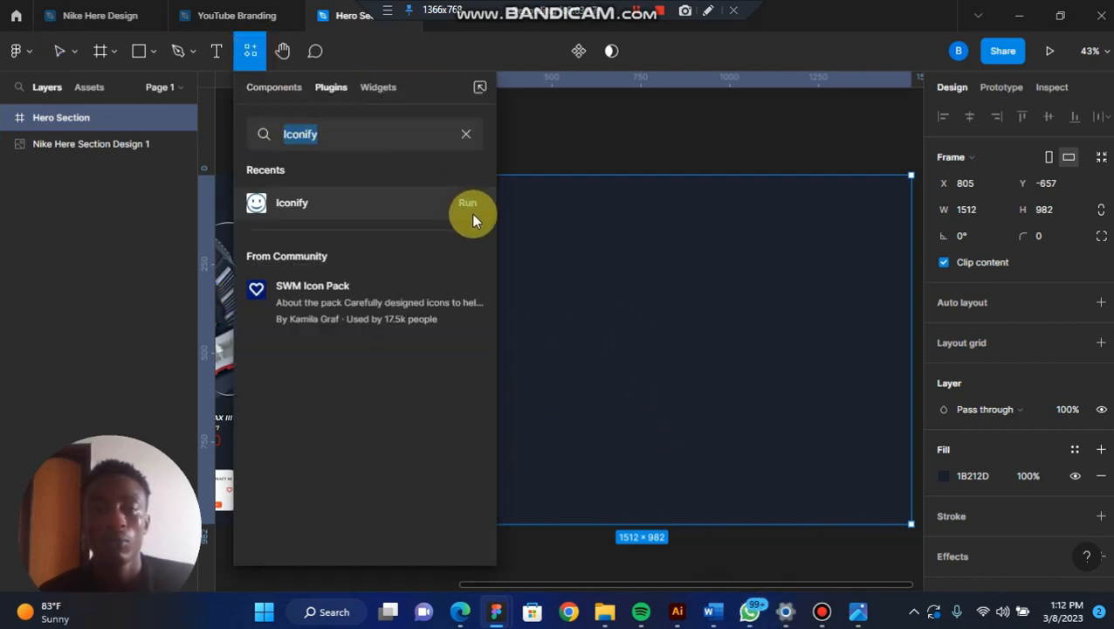
click(469, 203)
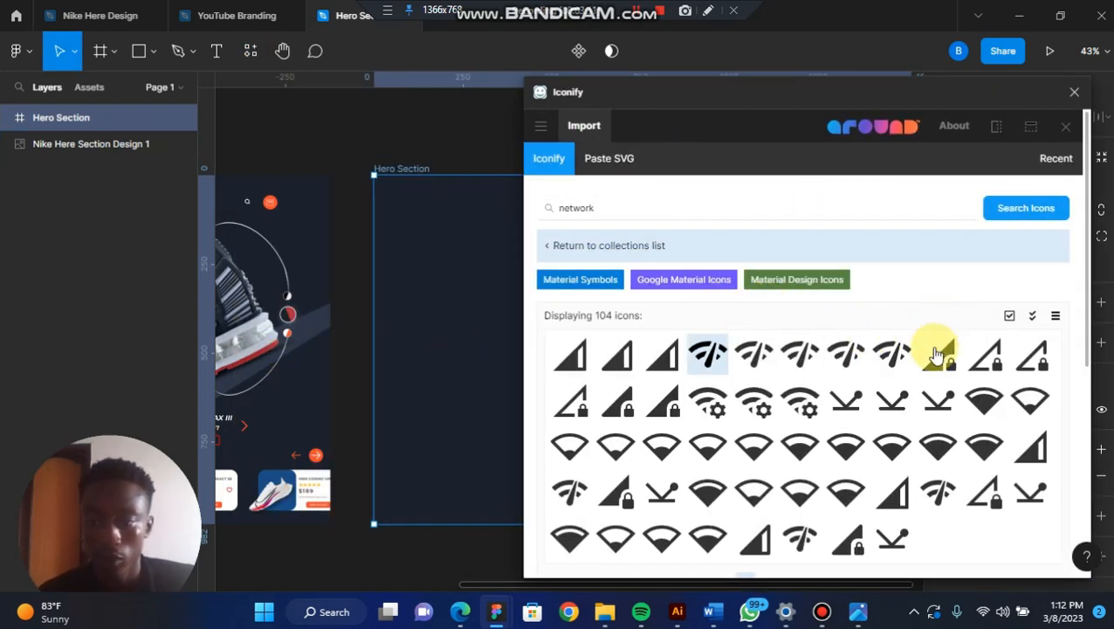
Step: Search Iconify for Hamburger and import the ci:hamburger-lg icon into the Hero Section frame
click(631, 210)
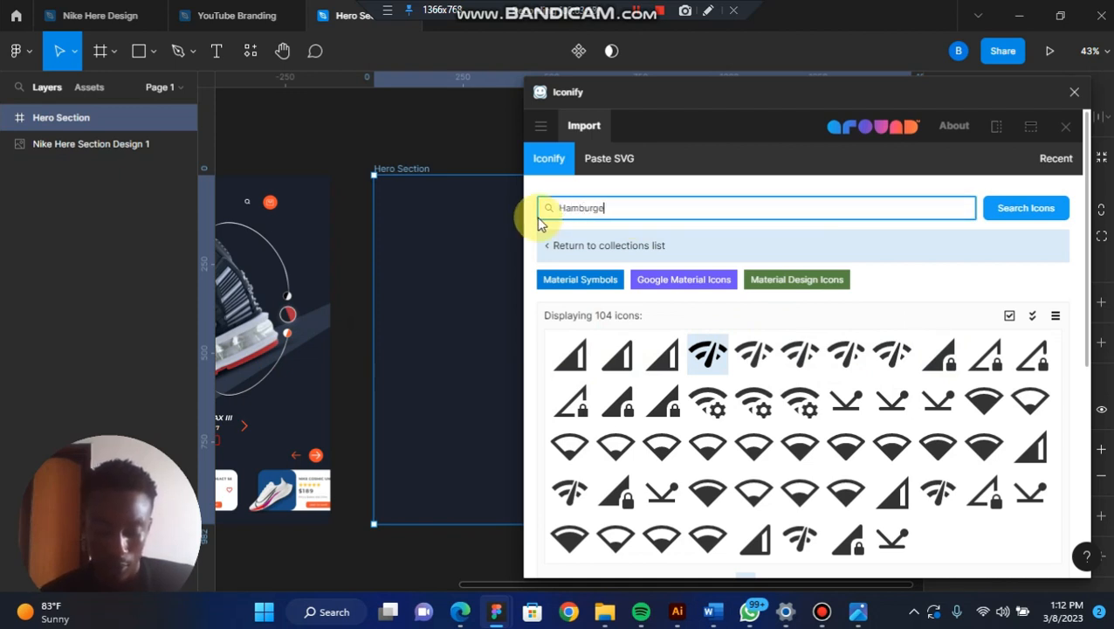
key(Return)
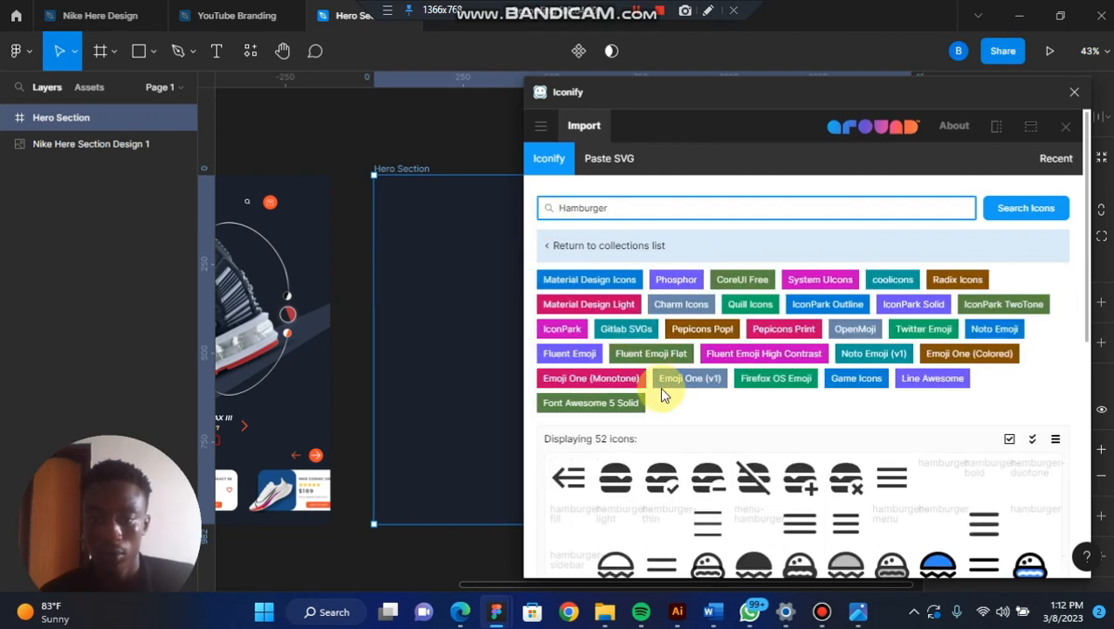
scroll(709, 469, down, 1)
scroll(709, 468, down, 2)
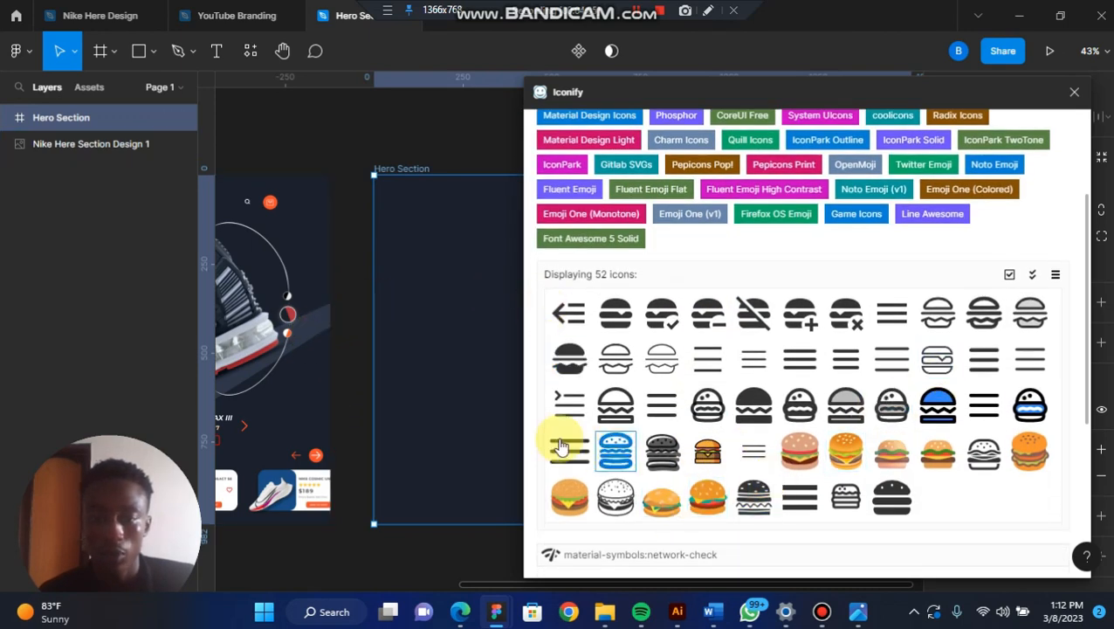
click(797, 365)
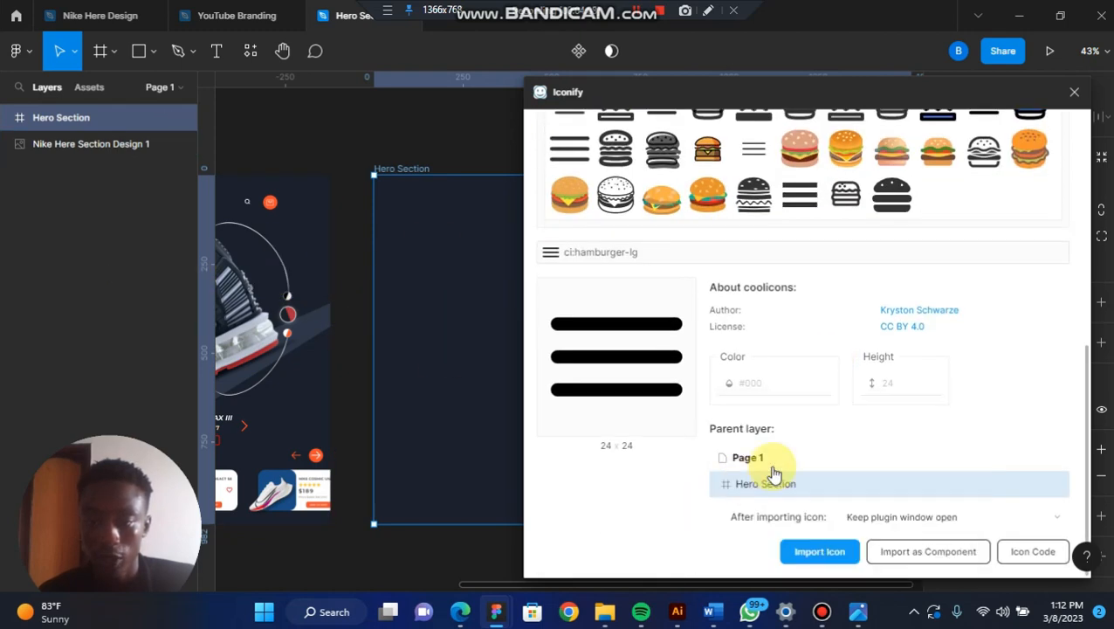
click(819, 552)
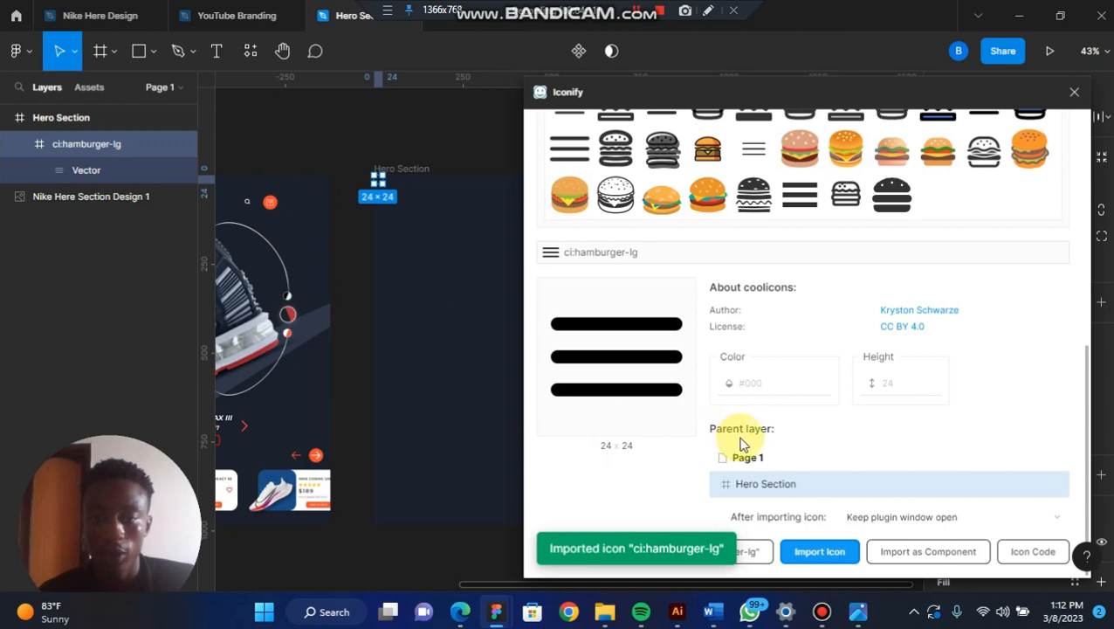
Step: Search Iconify for Nike, import the simple-icons:nike logo into the Hero Section frame and close the plugin
scroll(772, 320, up, 3)
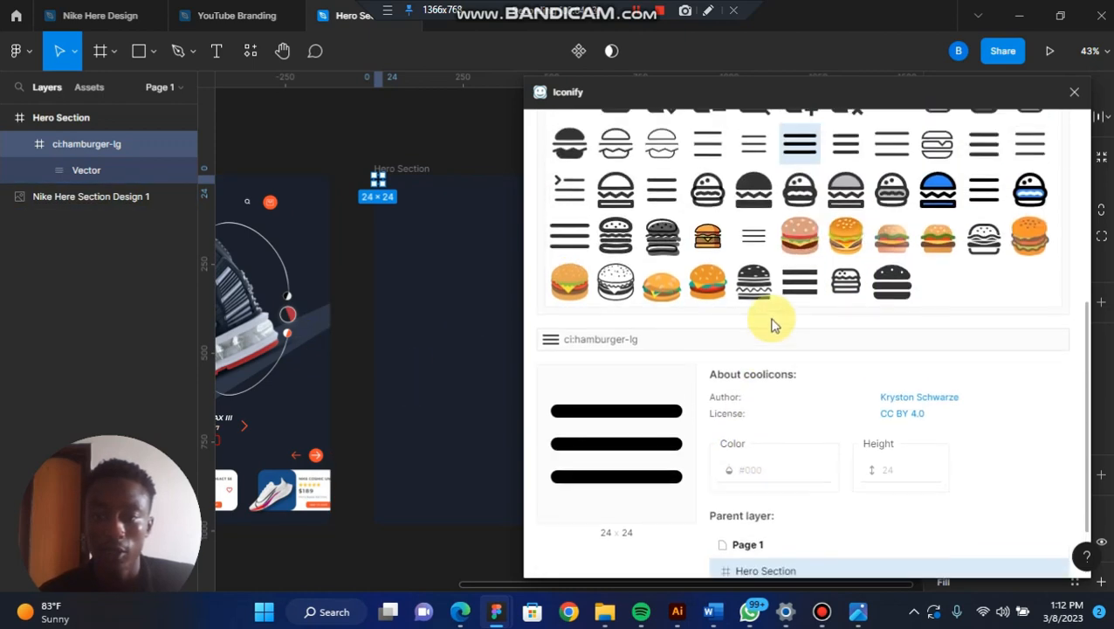
scroll(711, 301, up, 3)
click(632, 150)
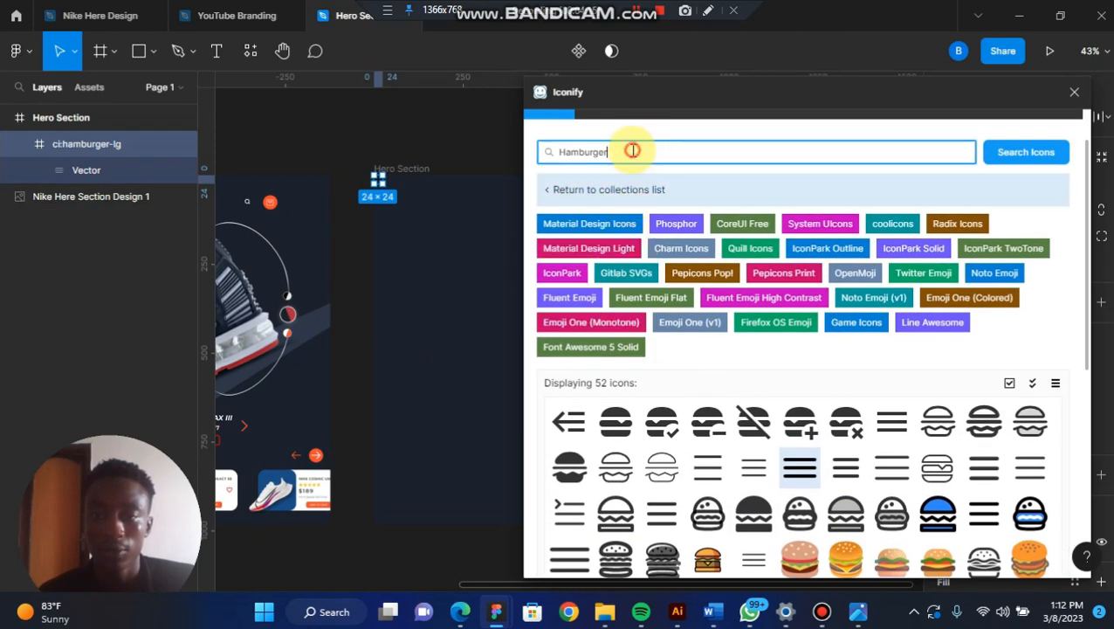
text(Nike)
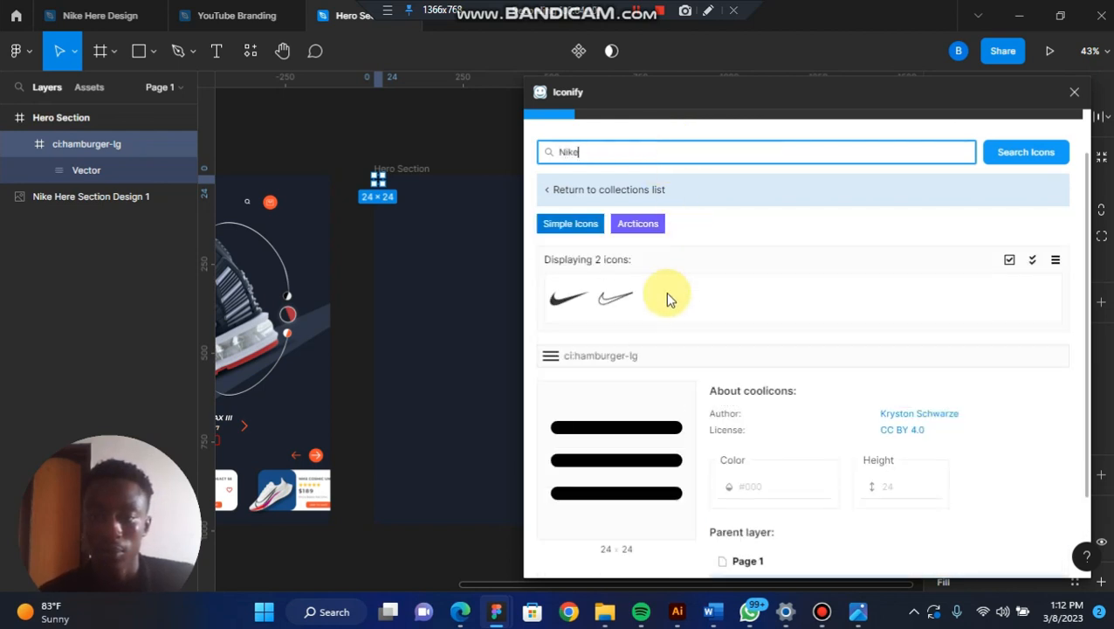
click(573, 314)
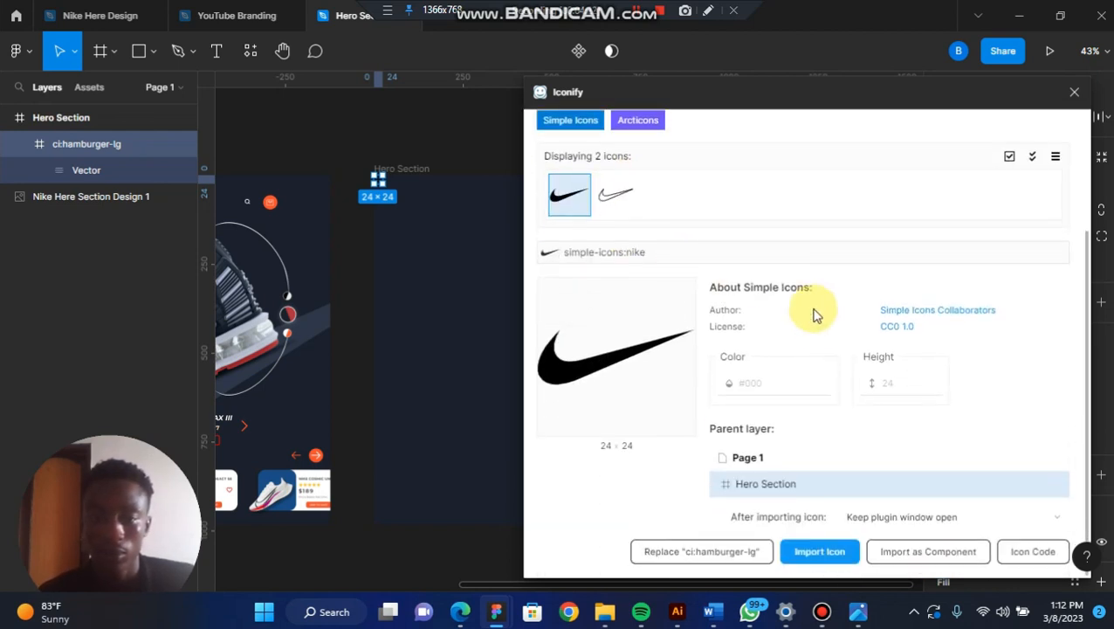
scroll(791, 490, down, 1)
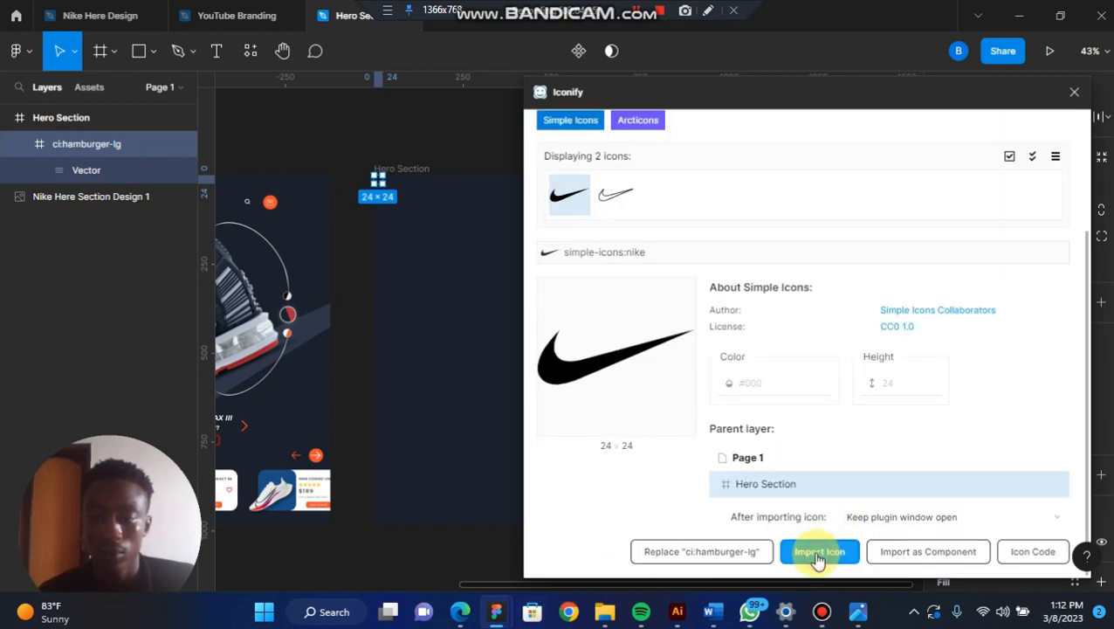
click(819, 552)
click(1074, 91)
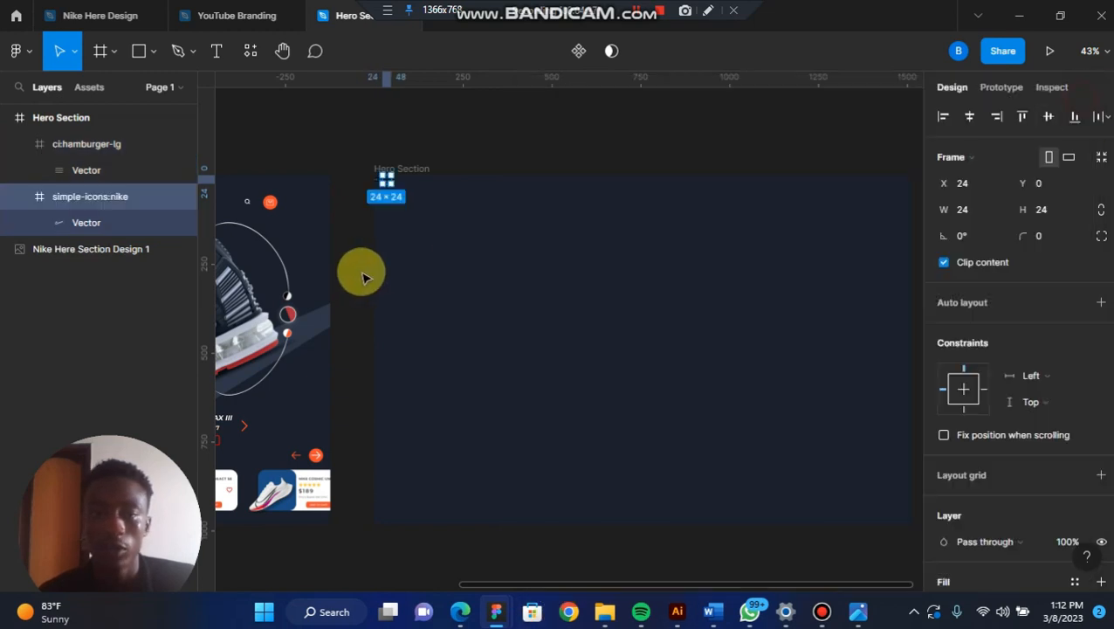
Step: Move the hamburger icon and Nike logo together inward from the frame's upper-left corner, placing the hamburger at about X 56, Y 33
scroll(412, 198, up, 3)
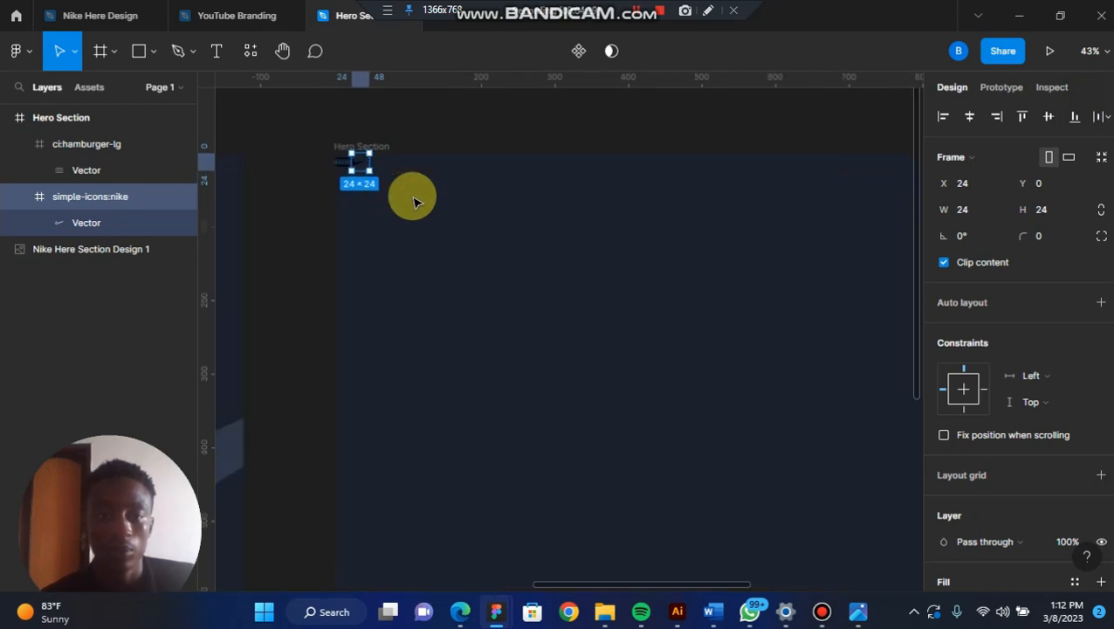
scroll(412, 197, up, 5)
click(291, 181)
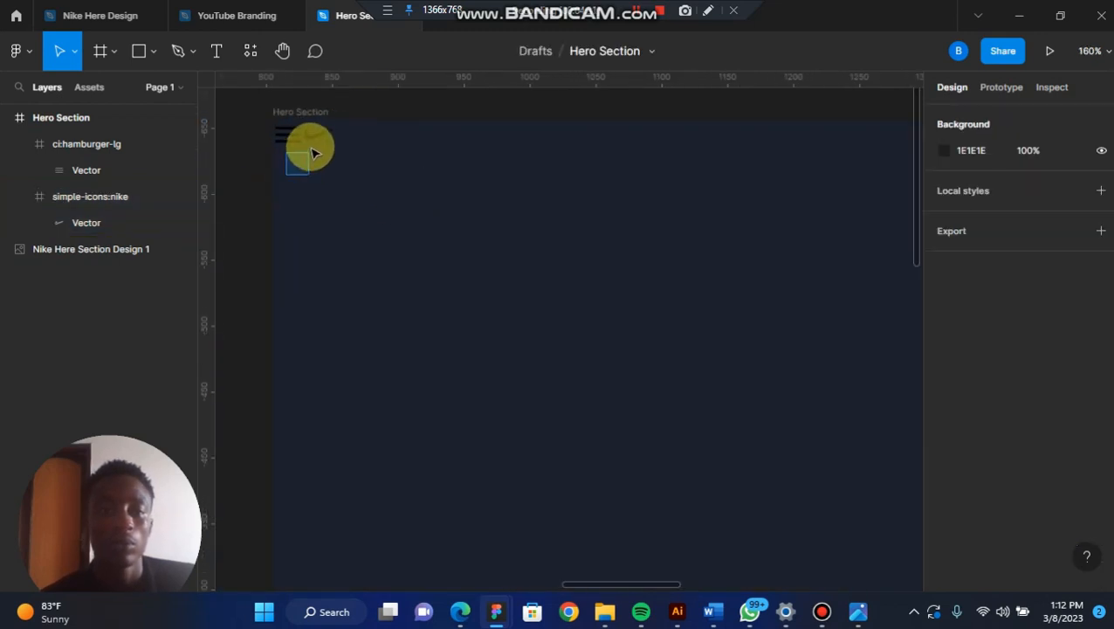
drag(311, 149, 390, 182)
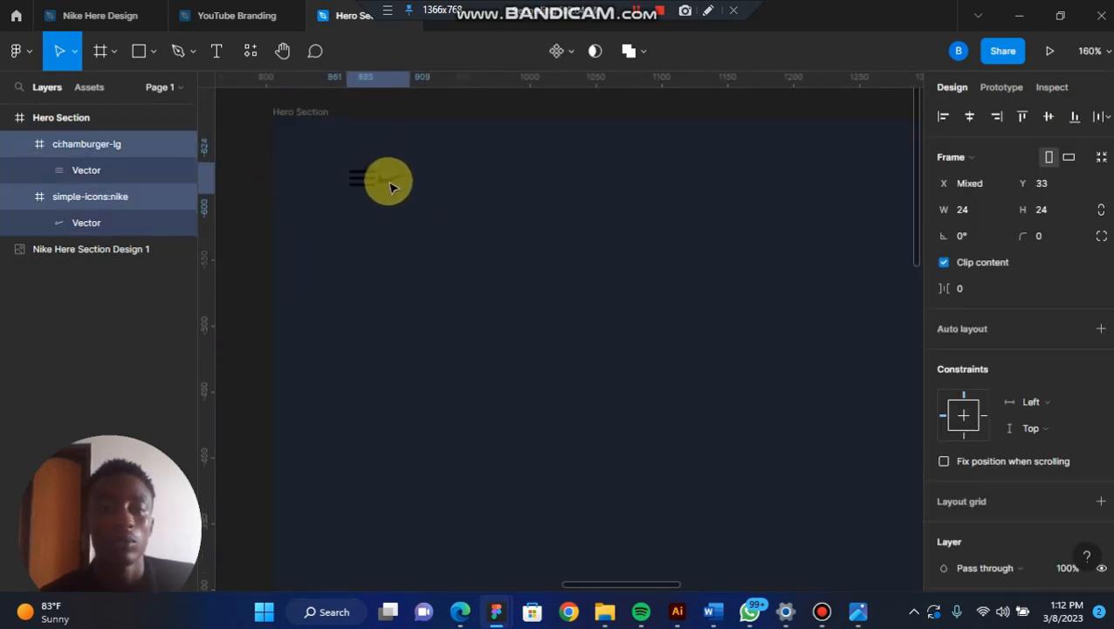
click(455, 284)
scroll(455, 284, down, 3)
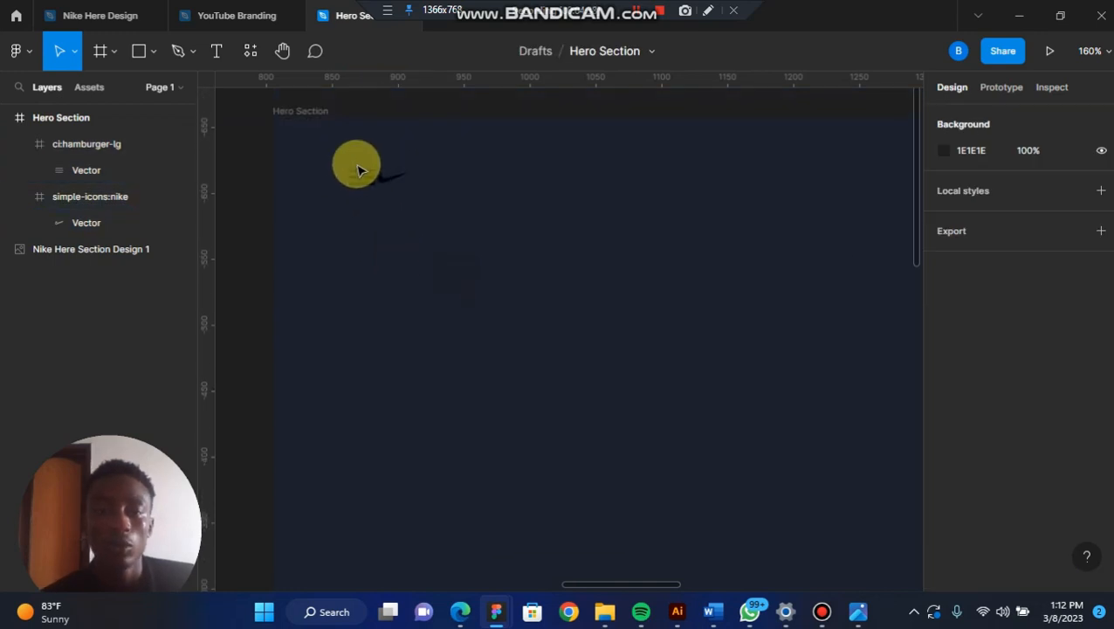
Step: Move the Nike logo further right of the hamburger icon at the same height, leaving a gap between them
scroll(358, 170, up, 2)
click(394, 231)
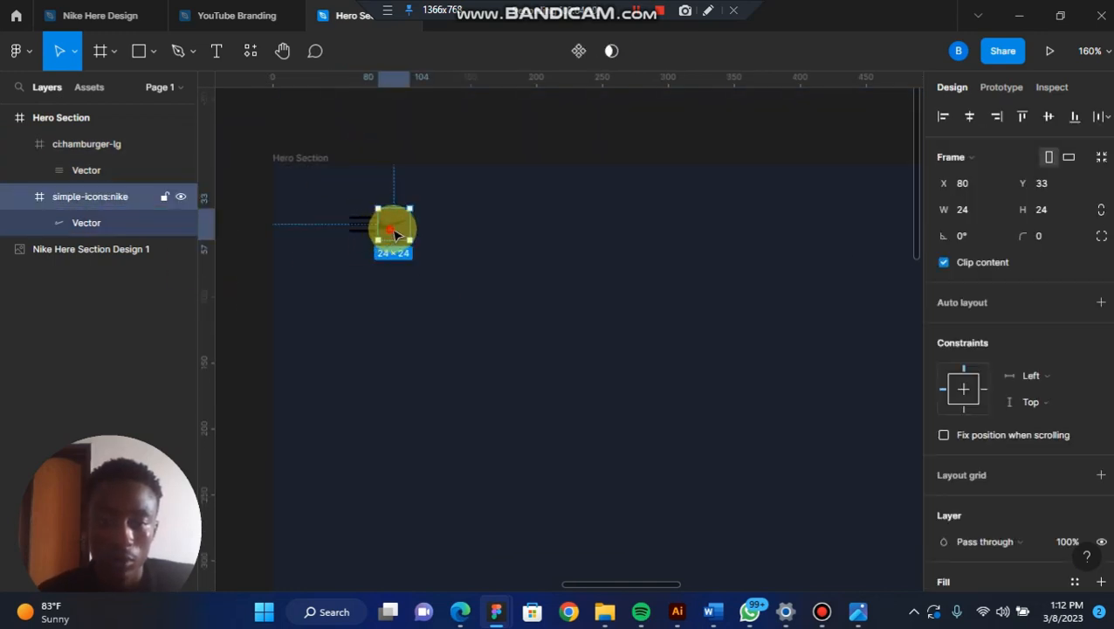
drag(394, 232, 443, 228)
Step: Change the hamburger icon's colour to white (FFFFFF)
click(367, 231)
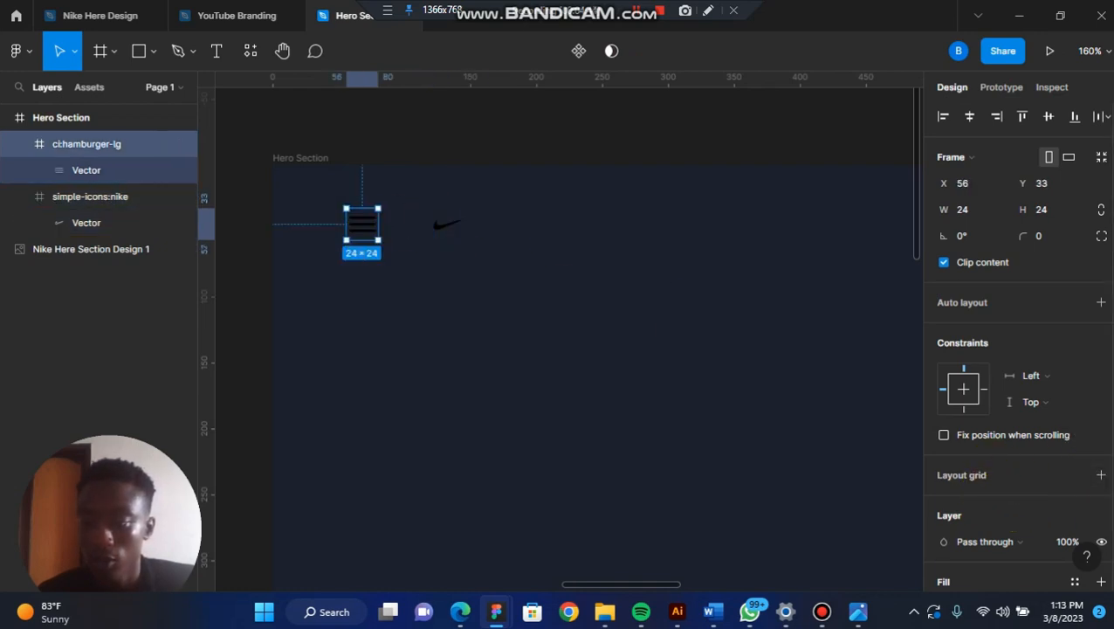
scroll(1097, 432, down, 4)
click(943, 560)
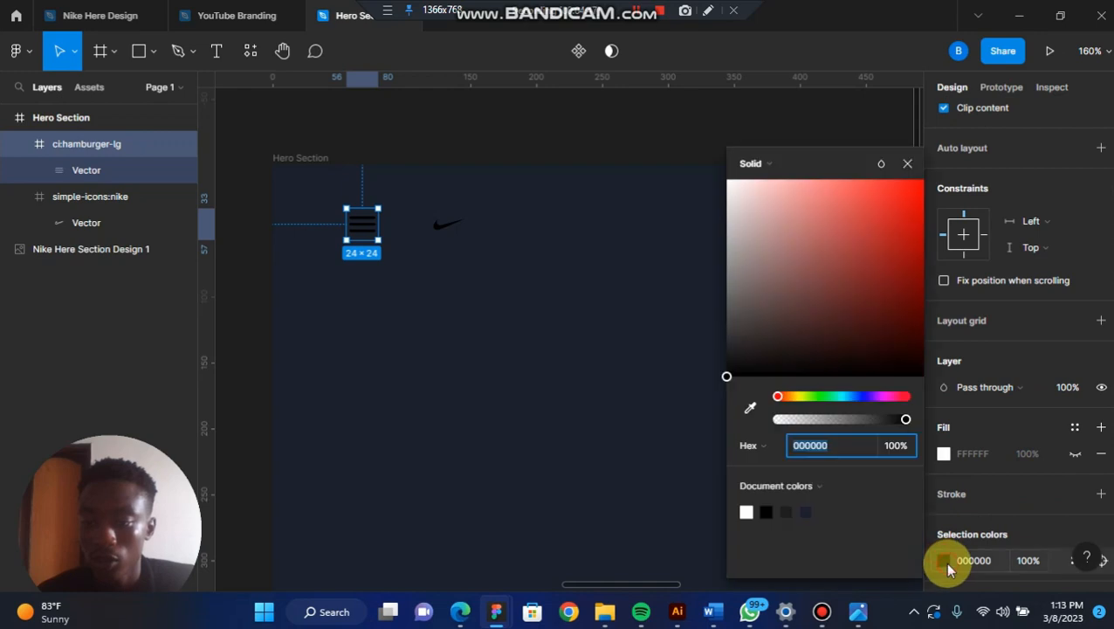
drag(828, 286, 686, 93)
click(478, 280)
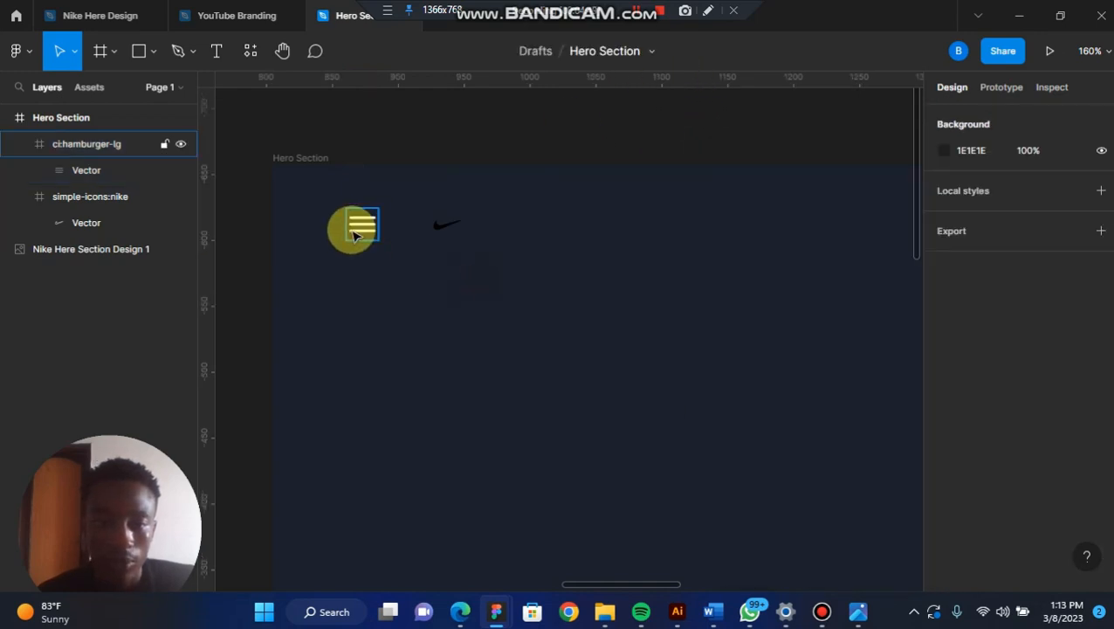
Step: Edit the hamburger vector to match the reference, shortening the upper line to its right half and the lower line to its left half
drag(588, 583, 224, 596)
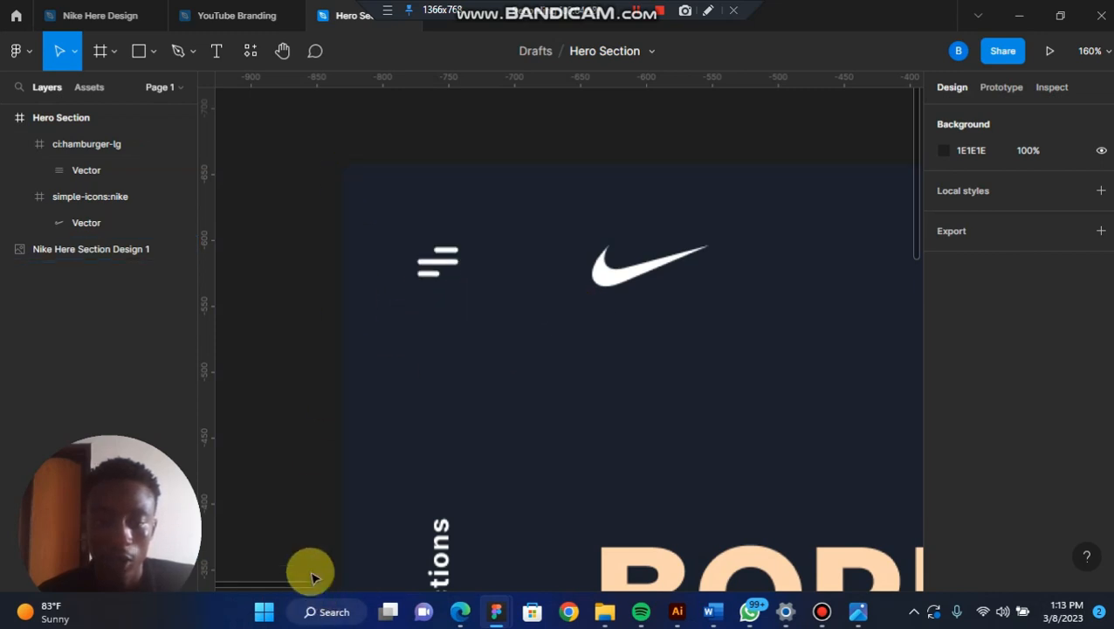
drag(302, 588, 641, 467)
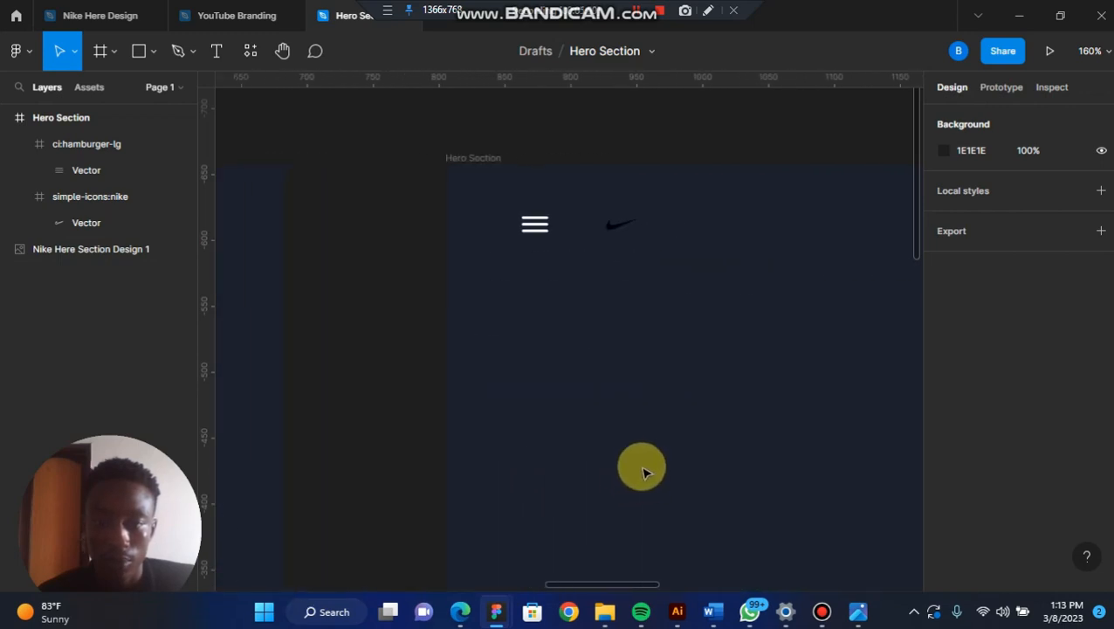
scroll(543, 245, right, 3)
scroll(543, 245, up, 3)
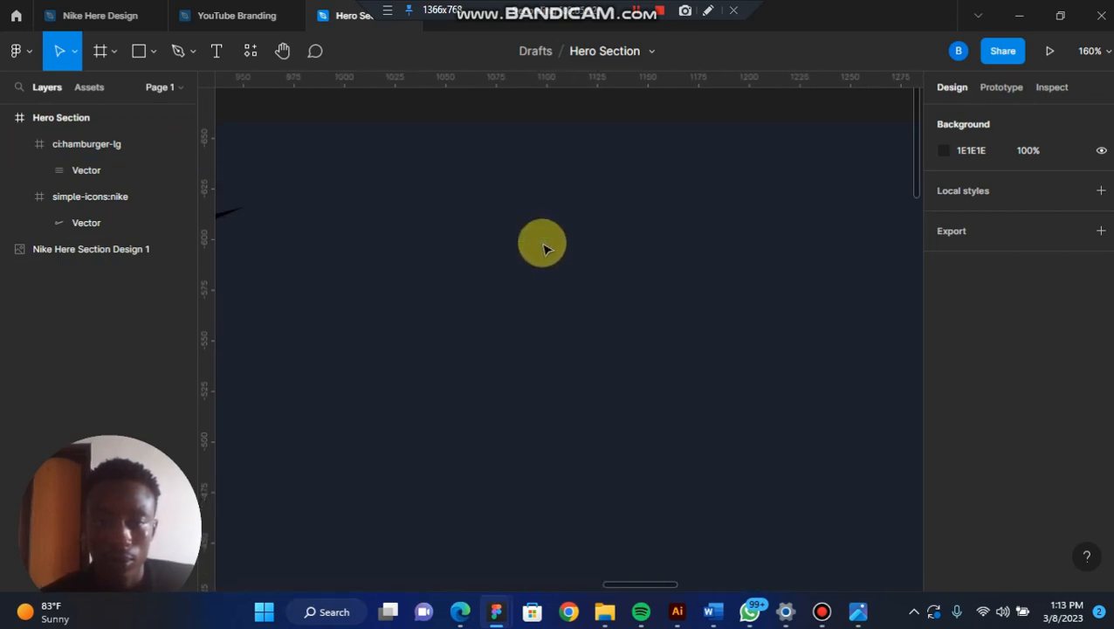
scroll(543, 249, up, 2)
scroll(544, 249, left, 3)
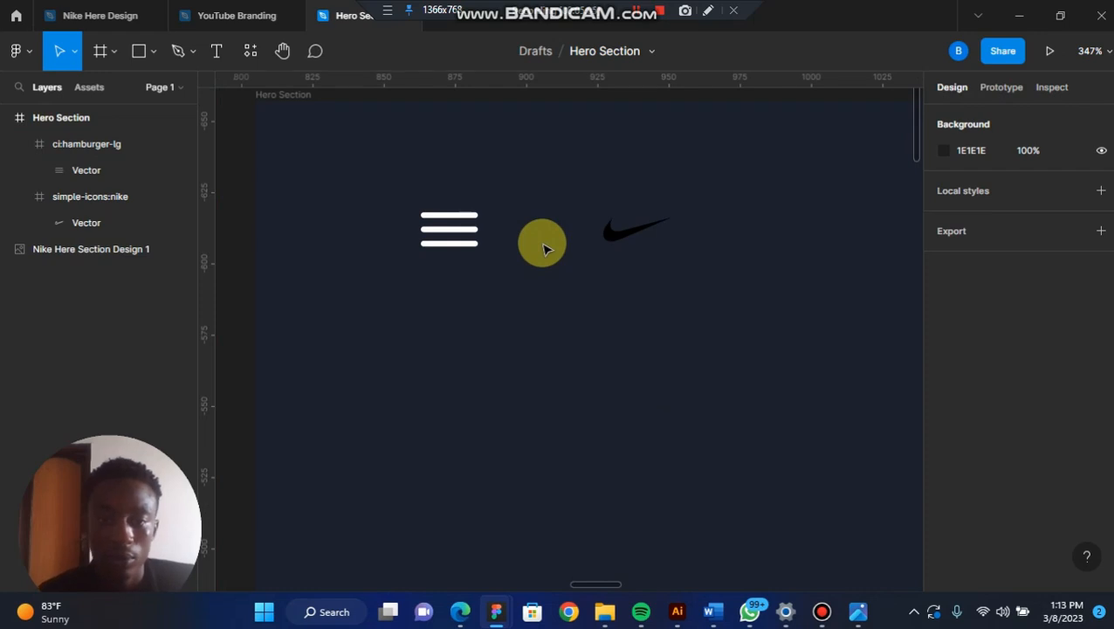
double_click(473, 214)
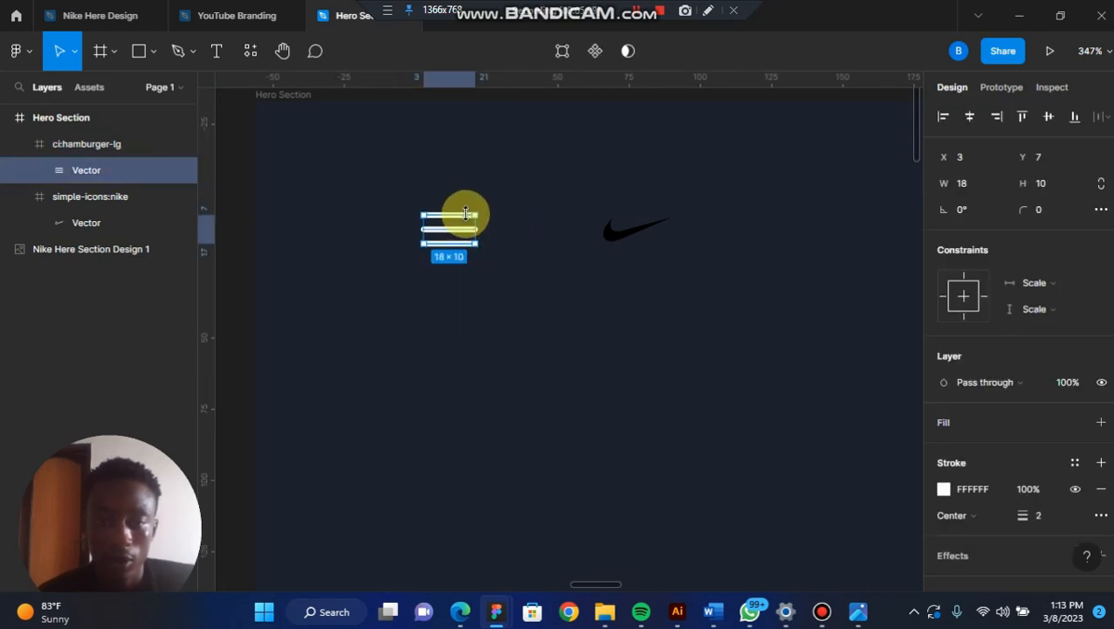
double_click(456, 218)
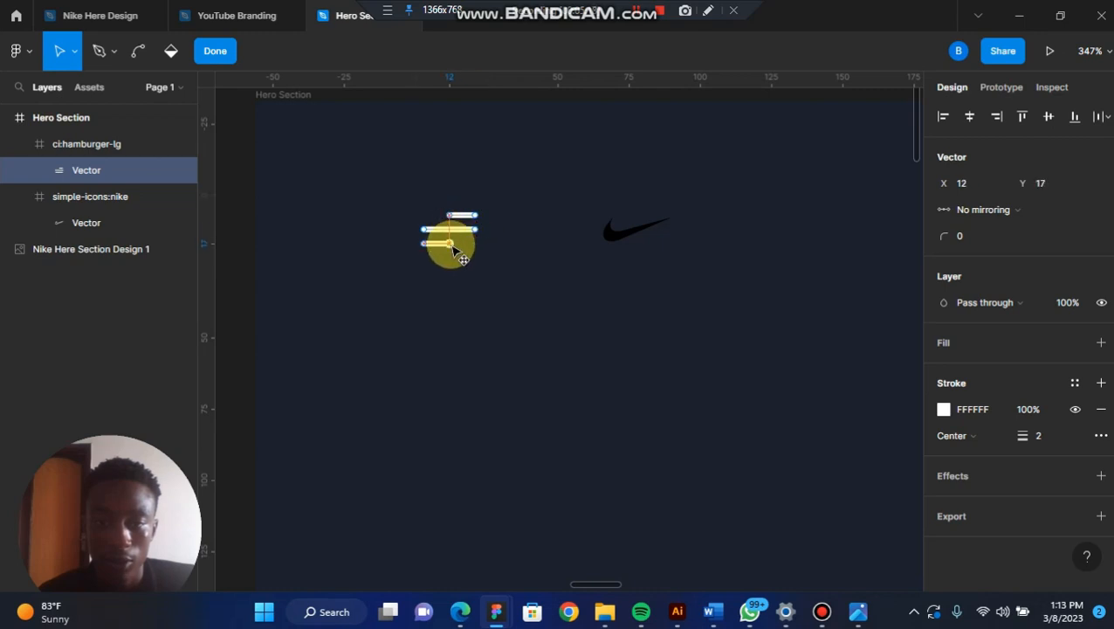
Step: Finish editing the hamburger vector and move the icon slightly left to X 51, keeping Y 33
click(220, 60)
click(217, 51)
click(386, 119)
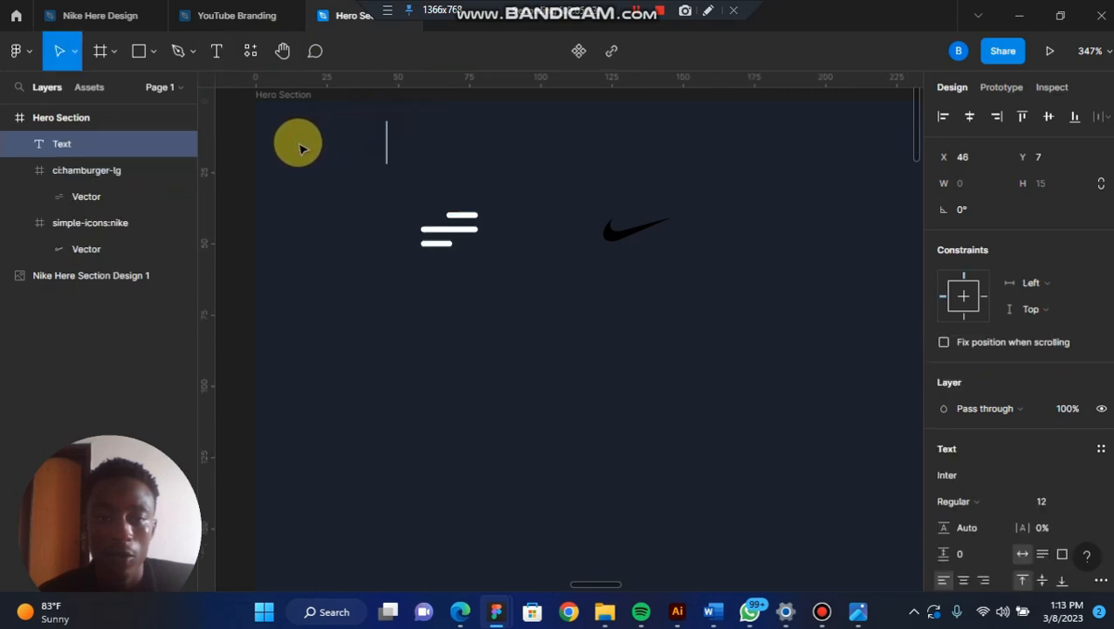
click(292, 123)
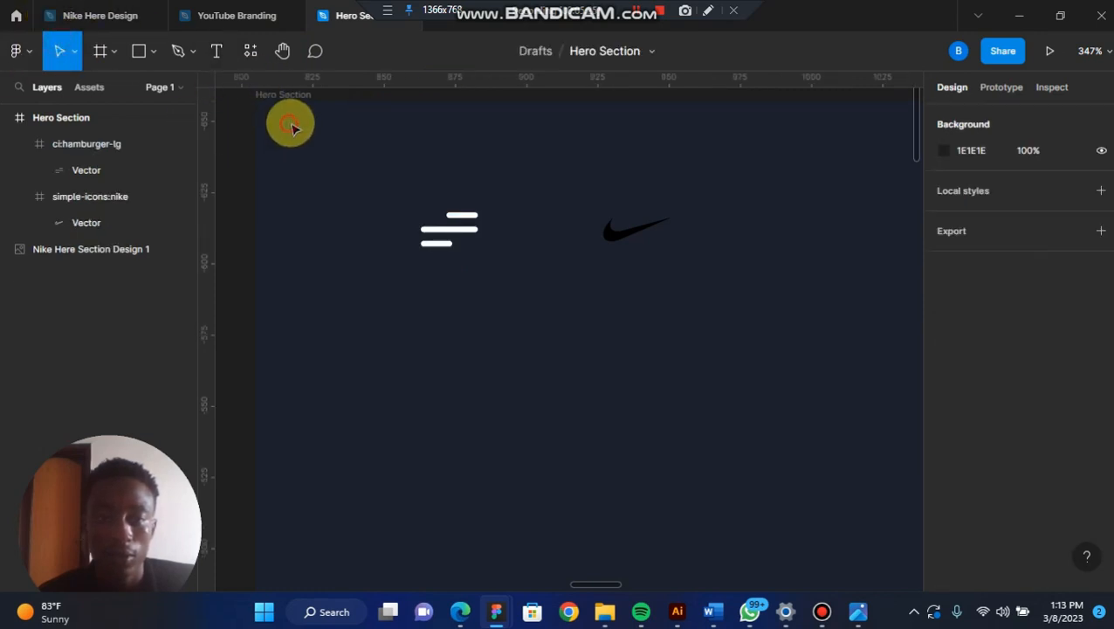
drag(461, 244, 449, 247)
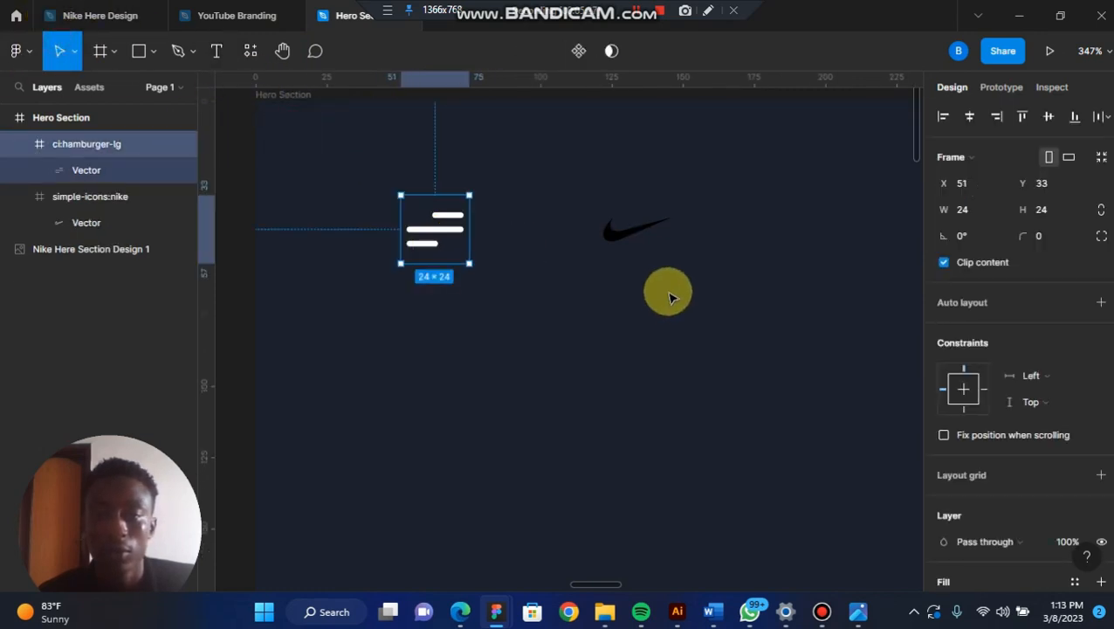
Step: Change the Nike logo's black colour to white
click(629, 230)
scroll(970, 524, down, 3)
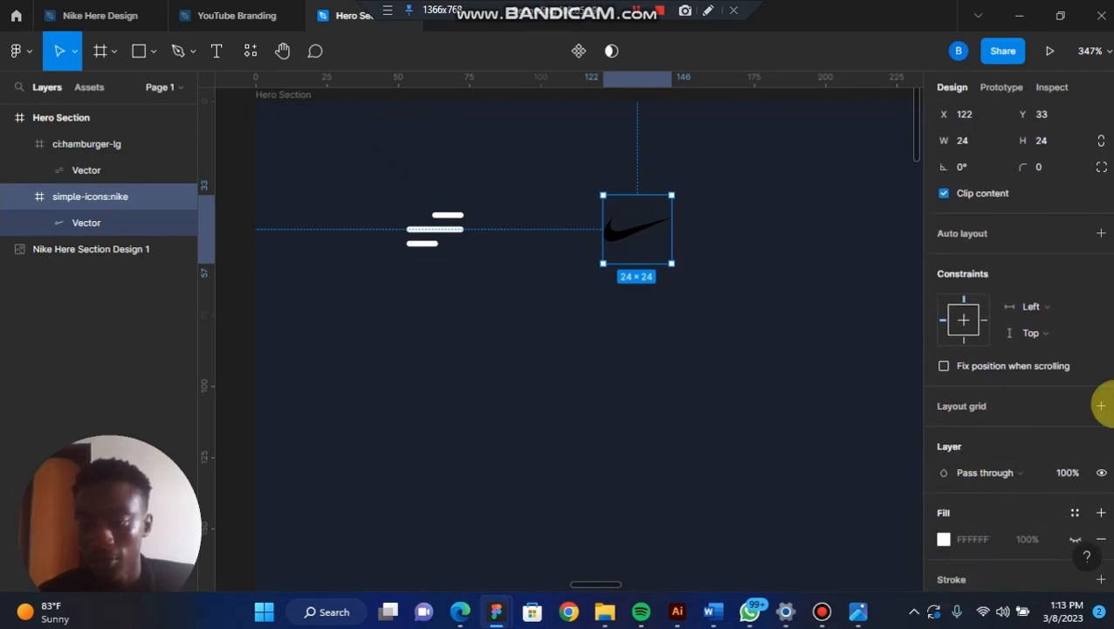
scroll(1031, 491, down, 5)
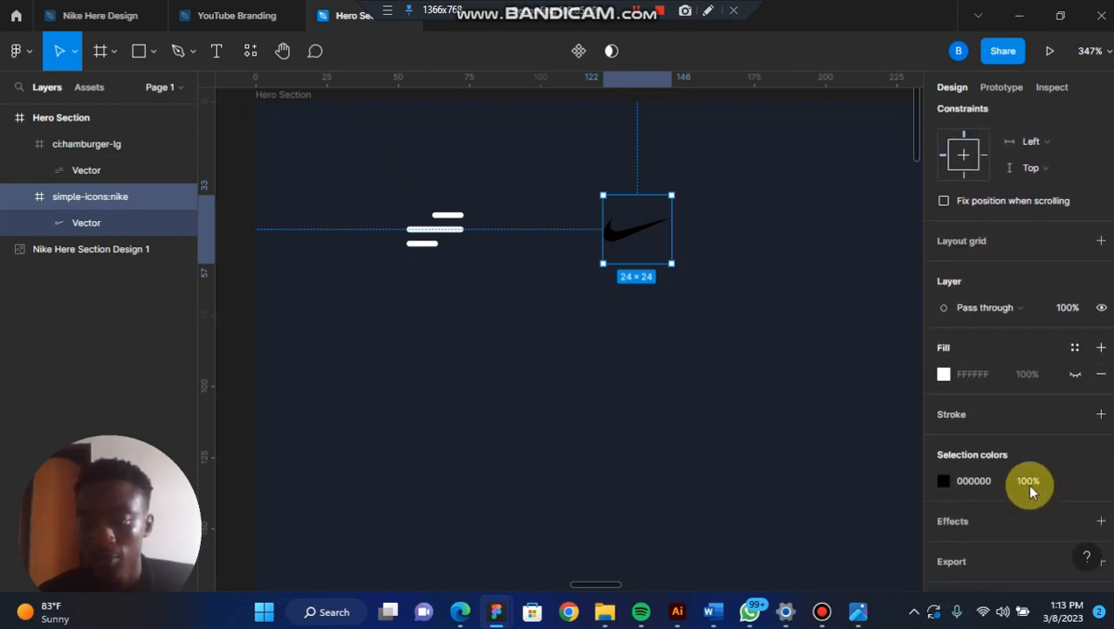
click(944, 480)
drag(778, 298, 684, 112)
click(442, 463)
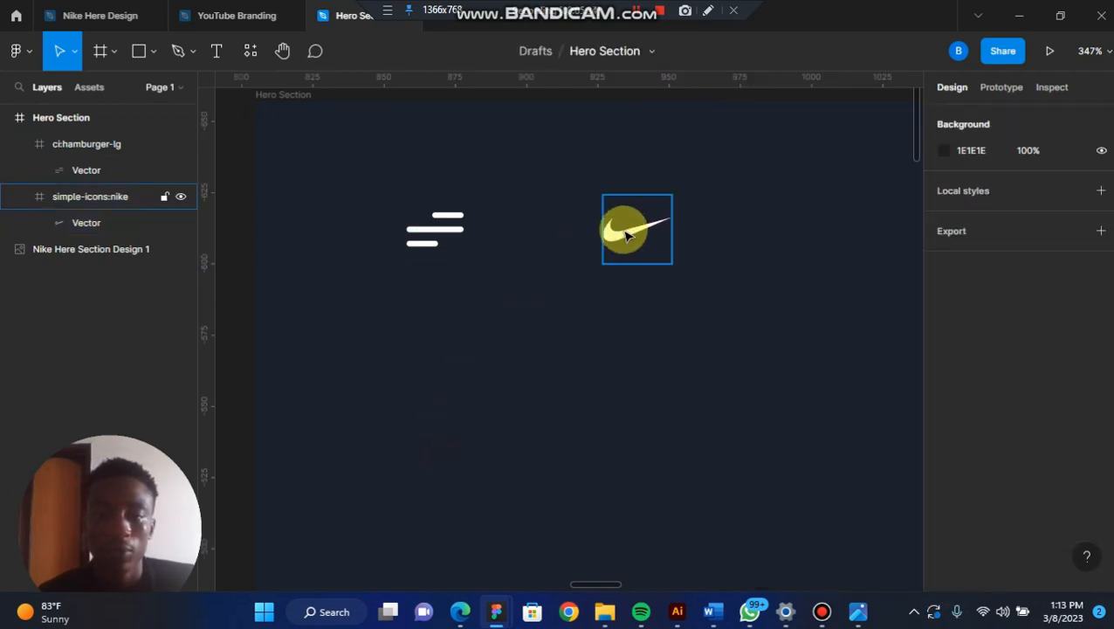
Step: Move the Nike logo closer to the hamburger icon at the same height, leaving a gap of about 28
drag(627, 231, 569, 232)
click(451, 244)
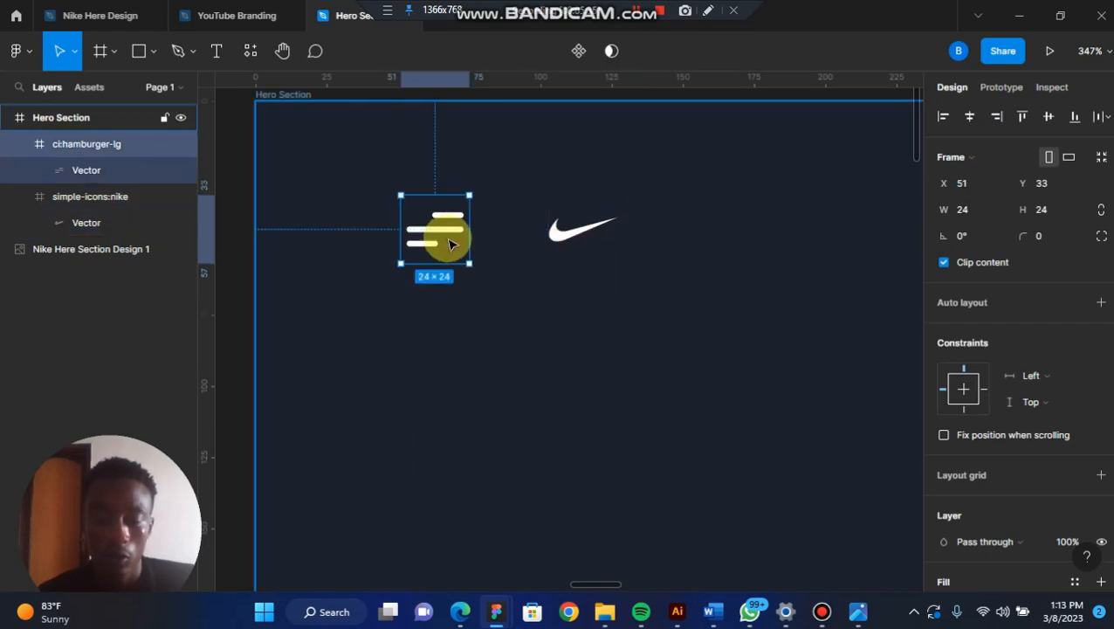
shift+click(578, 230)
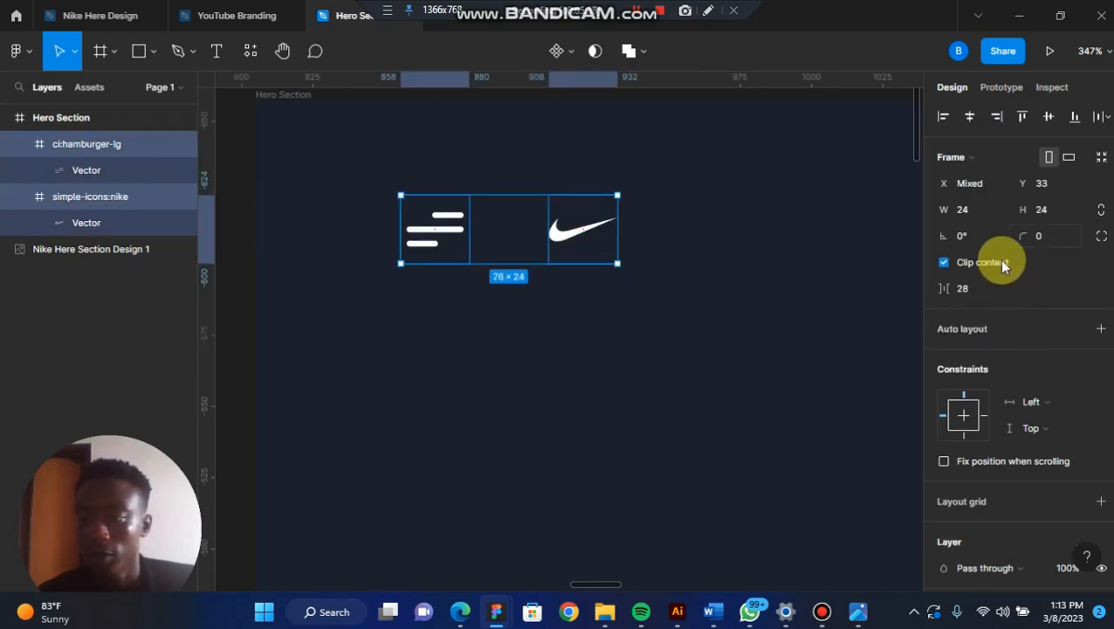
click(599, 291)
Step: Examine the reference image's header for its navigation links, their spacing and the search and cart icons
click(283, 53)
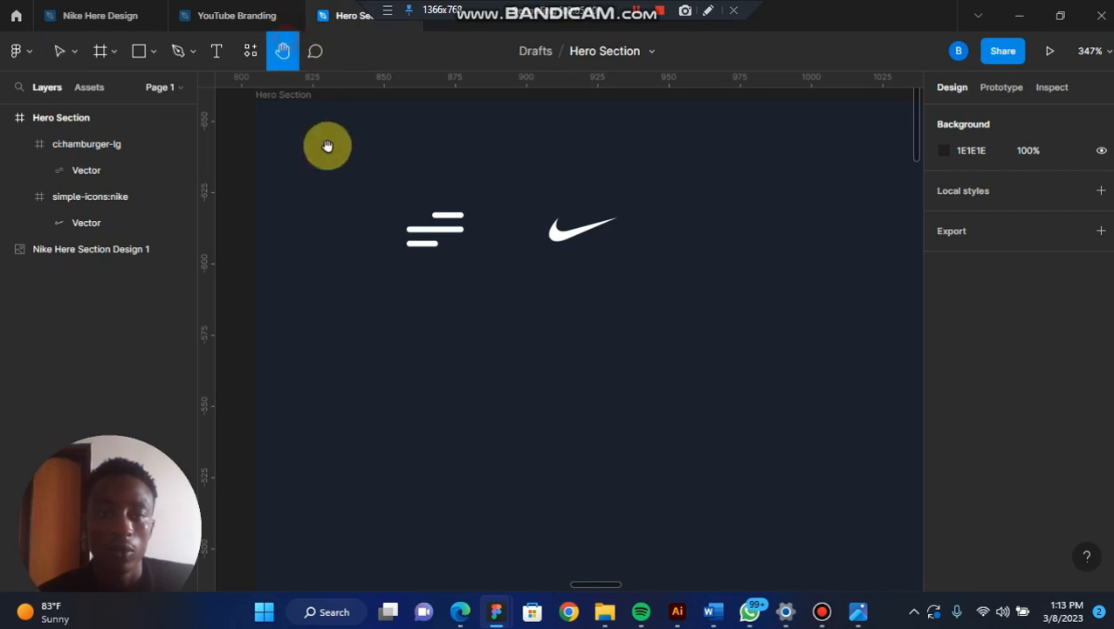
scroll(325, 146, left, 15)
drag(585, 329, 878, 303)
scroll(696, 314, up, 2)
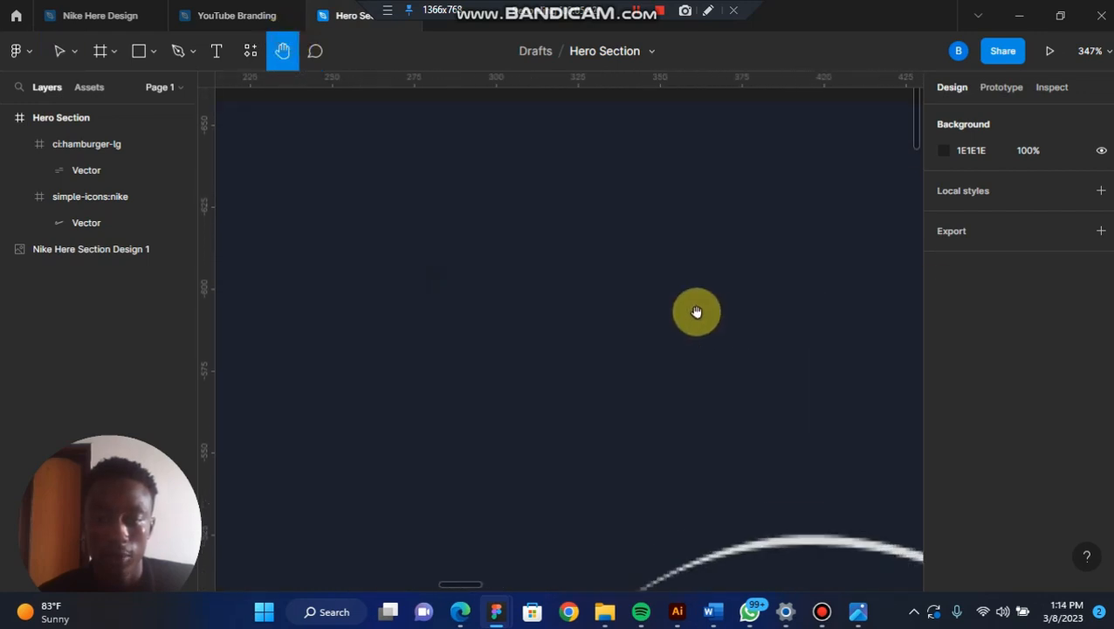
scroll(693, 310, down, 1)
scroll(694, 311, up, 1)
scroll(690, 310, down, 1)
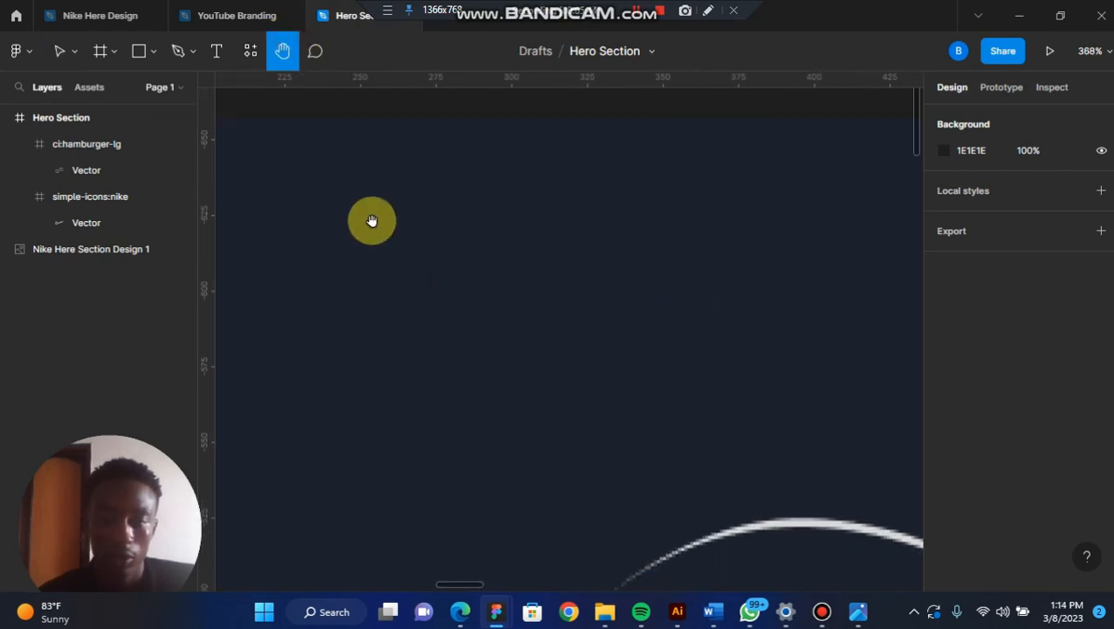
scroll(371, 220, down, 5)
drag(381, 216, 897, 211)
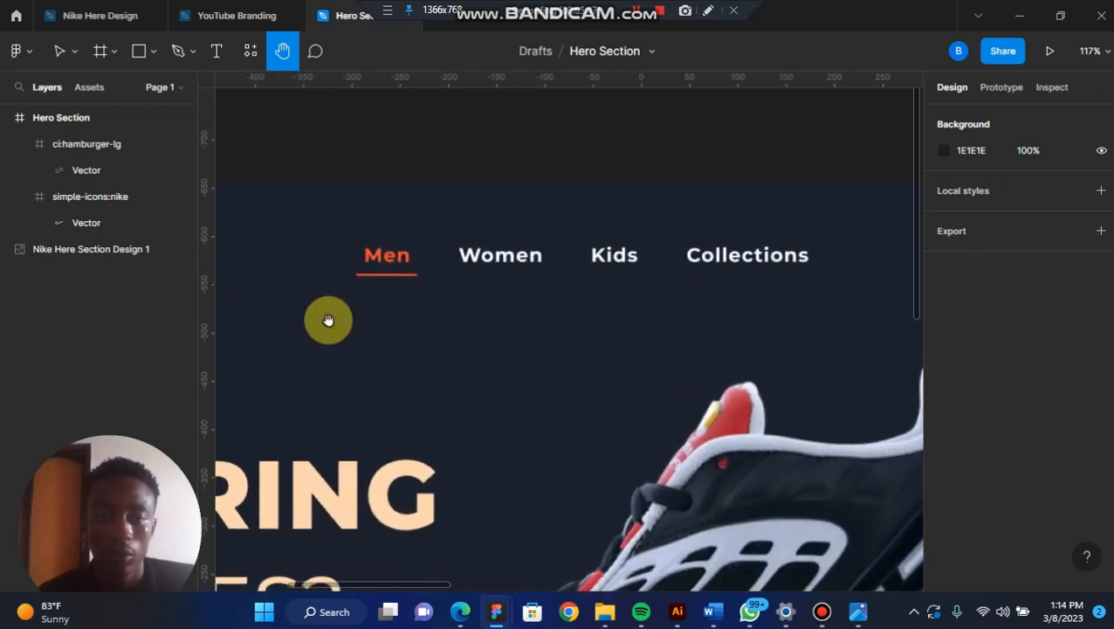
mouse_move(325, 321)
mouse_down()
mouse_move(627, 323)
mouse_move(712, 344)
mouse_up()
drag(559, 310, 321, 246)
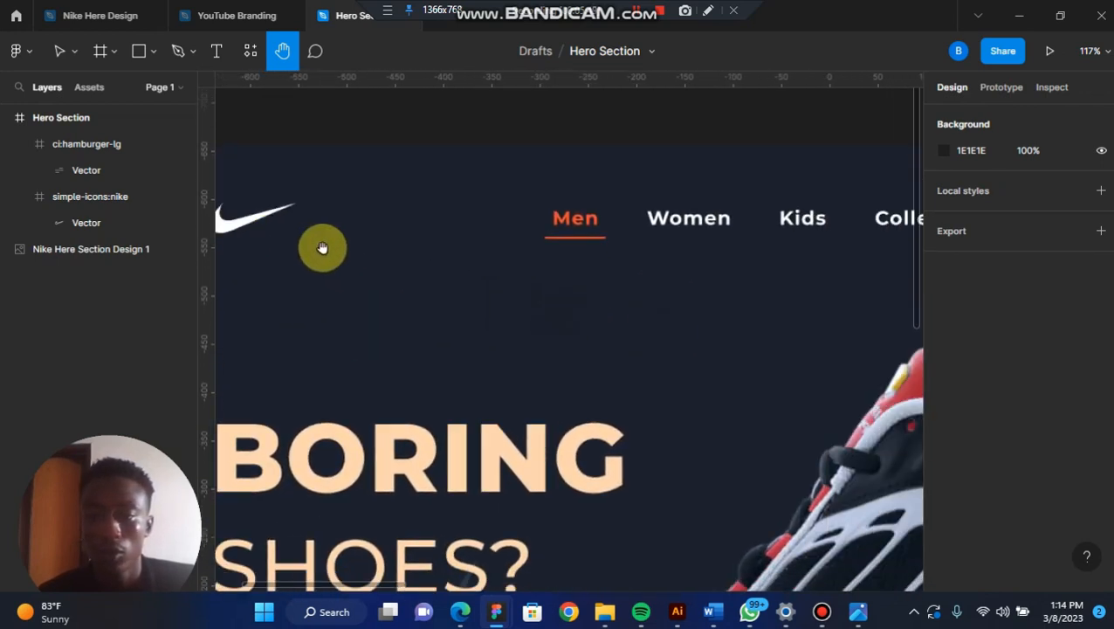
drag(661, 211, 547, 218)
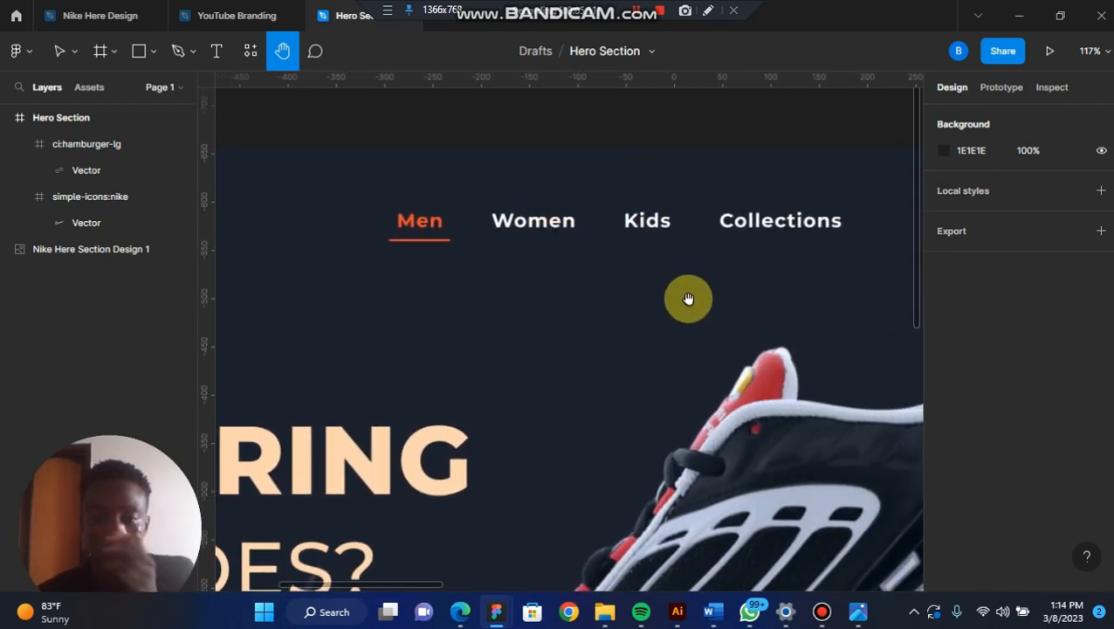
drag(764, 279, 520, 306)
drag(689, 306, 109, 370)
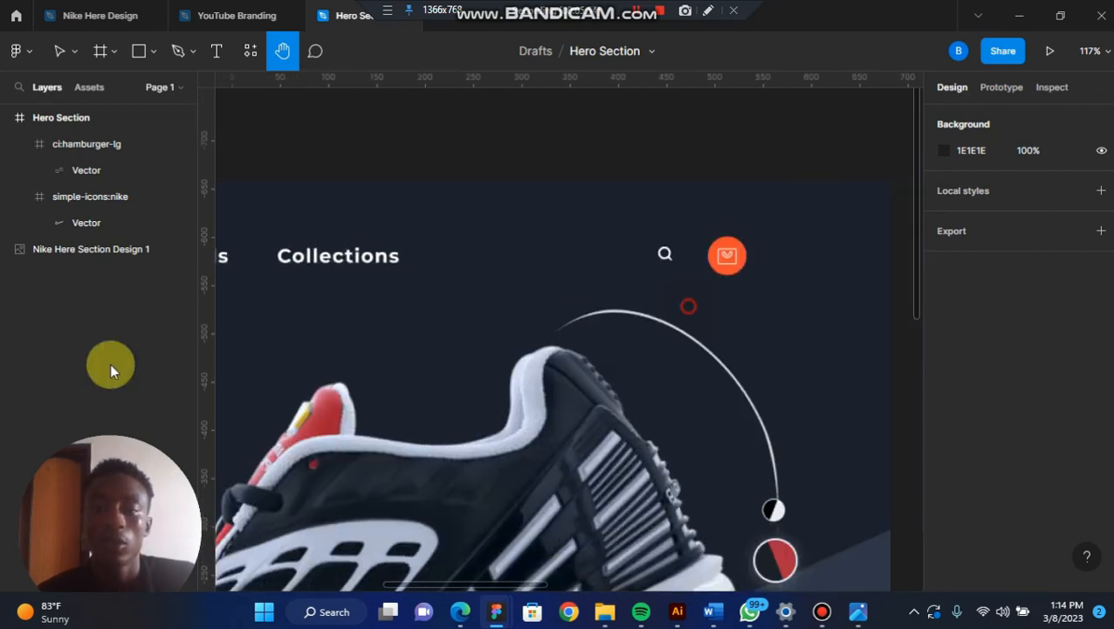
drag(512, 291, 218, 298)
drag(673, 328, 525, 248)
Step: Add the text "Men" to the Hero Section header, right of the Nike logo at about X 217, Y 52
click(74, 50)
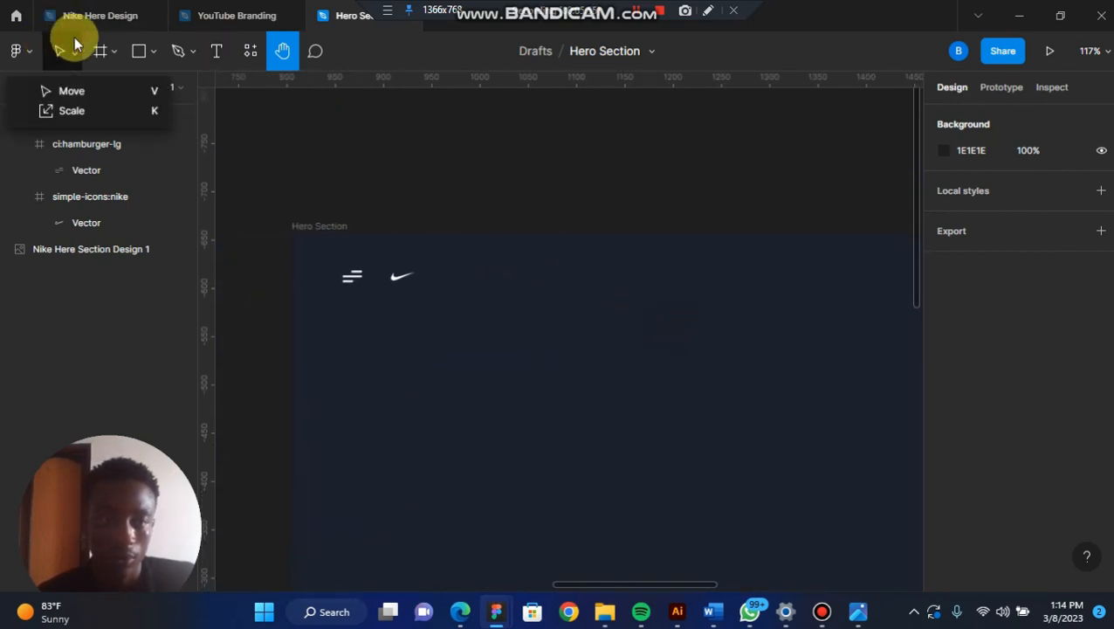
click(59, 50)
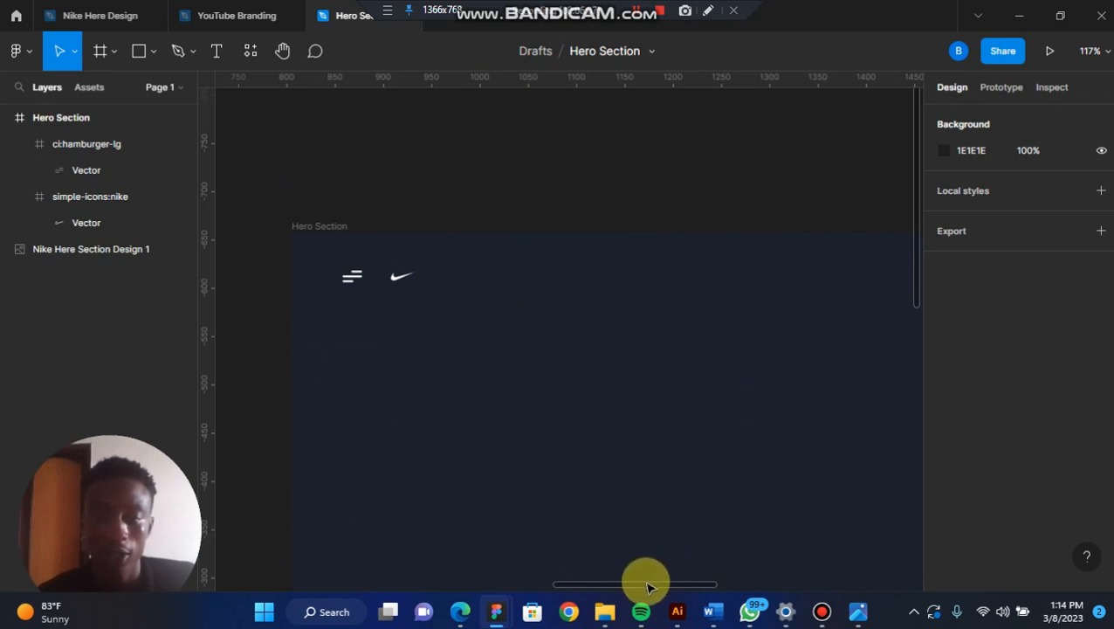
drag(646, 592, 655, 589)
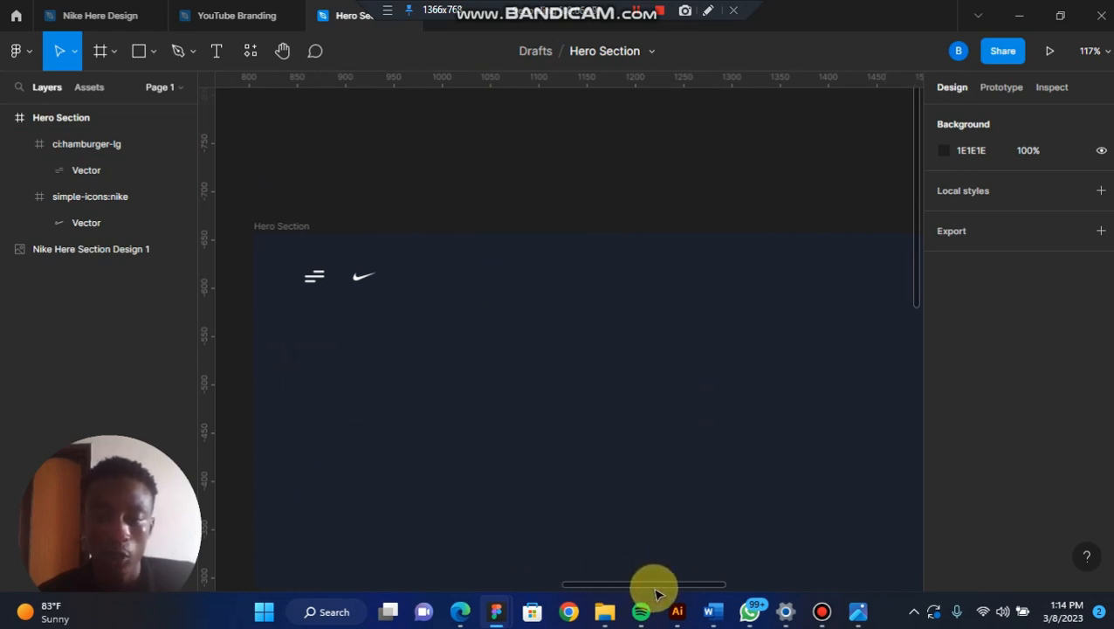
click(219, 49)
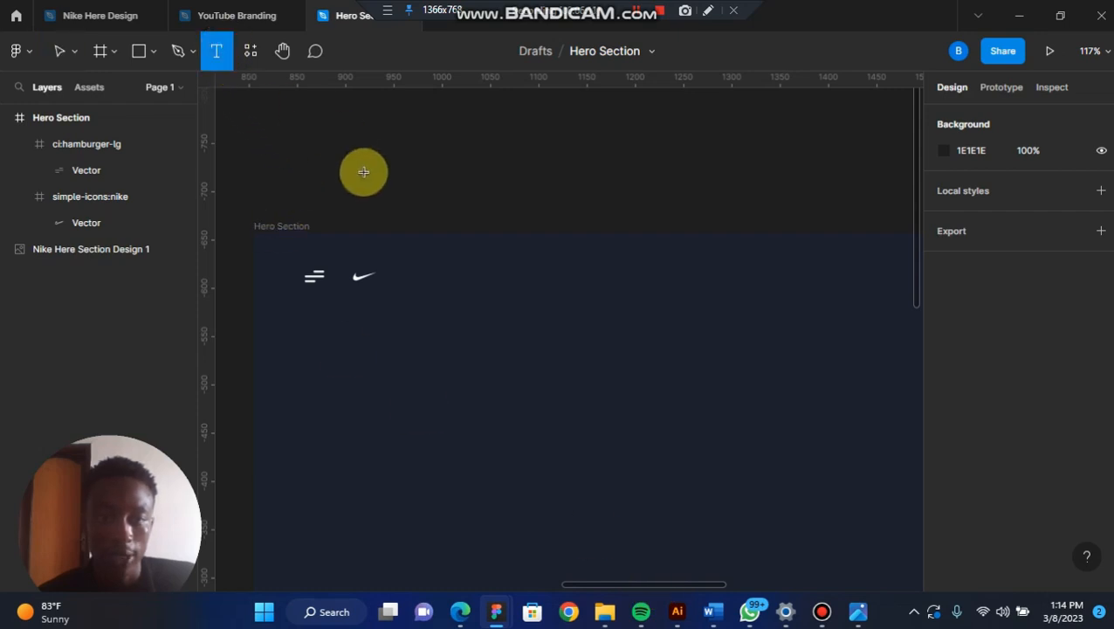
click(464, 283)
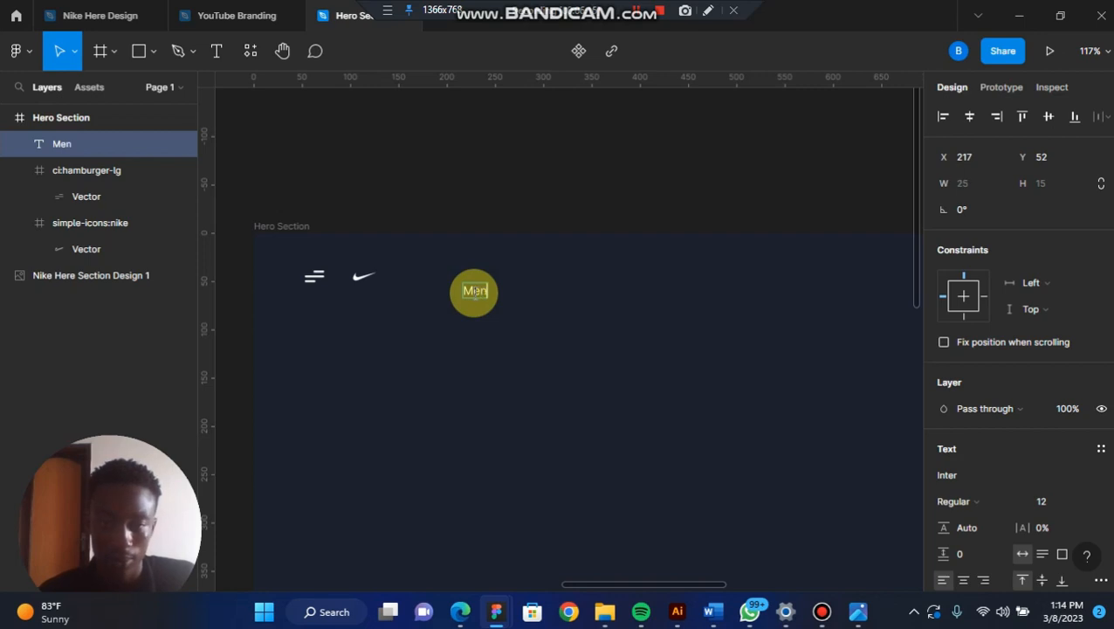
key(Escape)
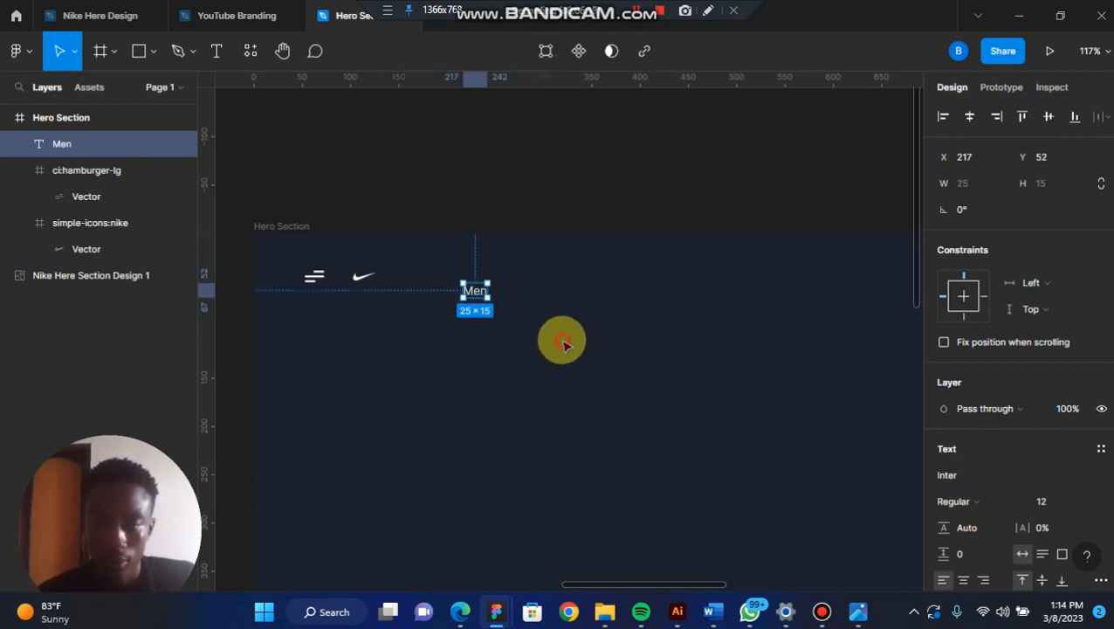
double_click(472, 293)
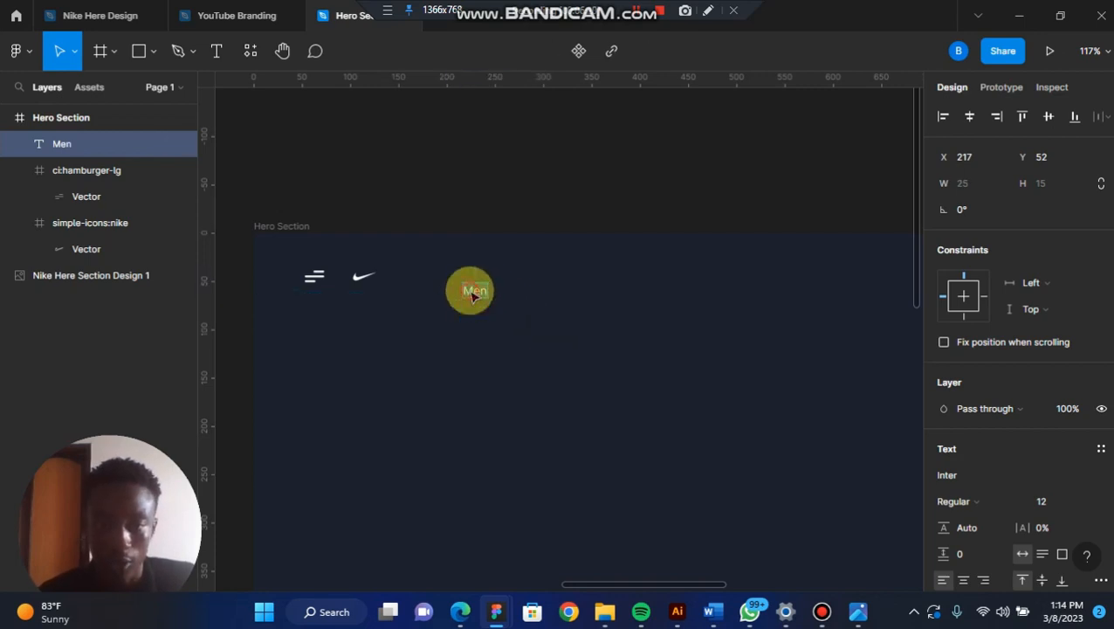
click(520, 310)
Step: Copy the "Men" label to X 270 at the same height and repeat the duplication twice, making an evenly spaced row of four
drag(474, 295, 526, 295)
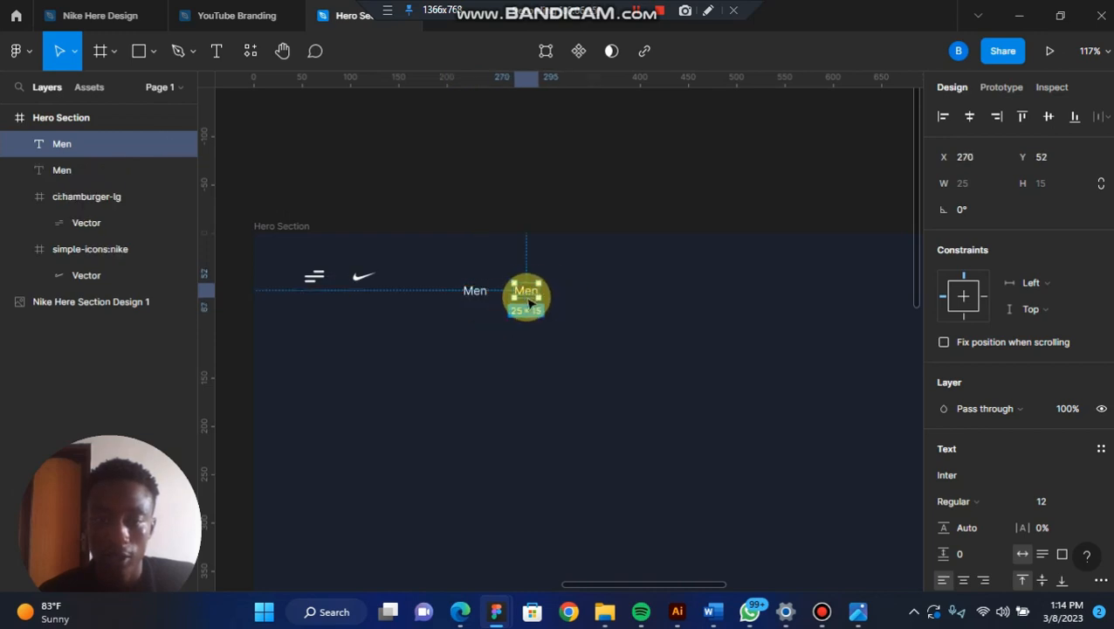
key(ctrl+d)
key(ctrl+d)
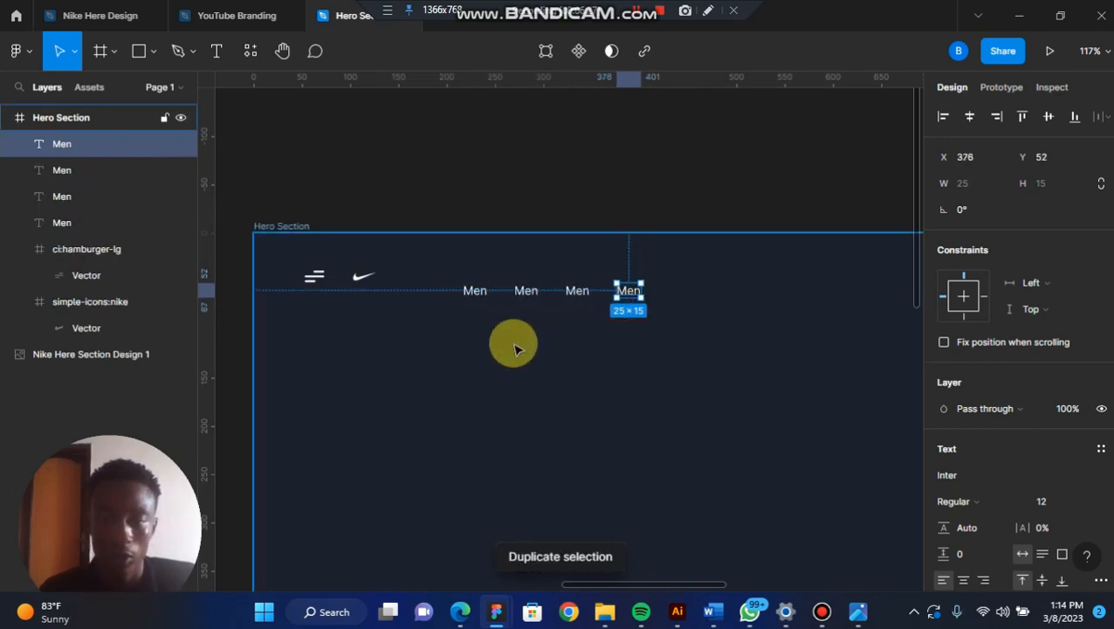
Step: Change the text of the three copied labels to "Women", "Kids" and "Collections", in that order
click(531, 294)
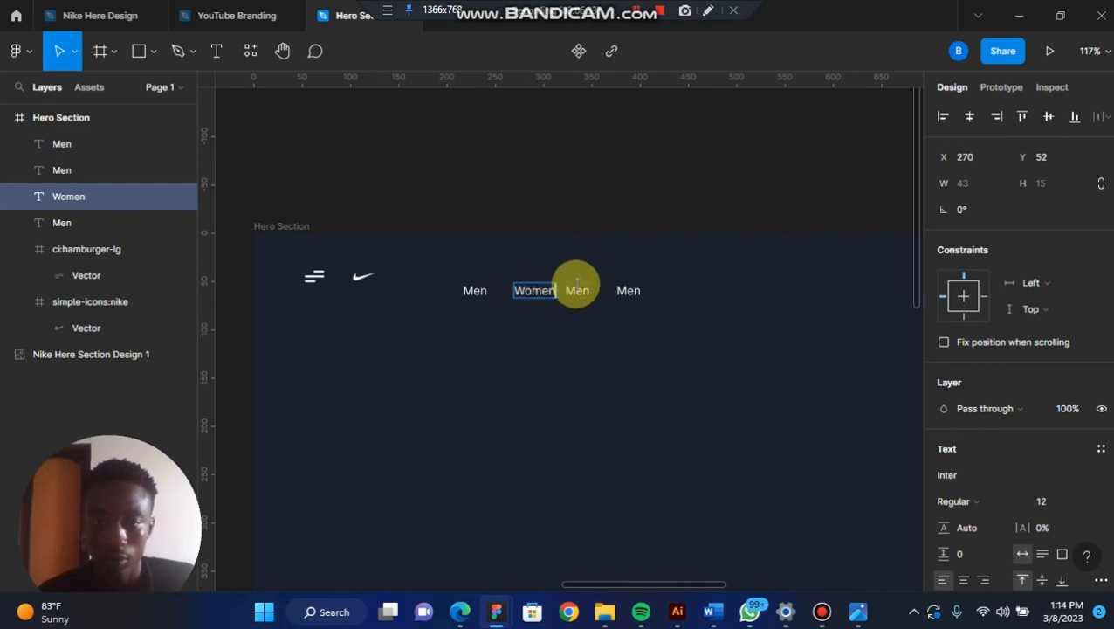
click(577, 288)
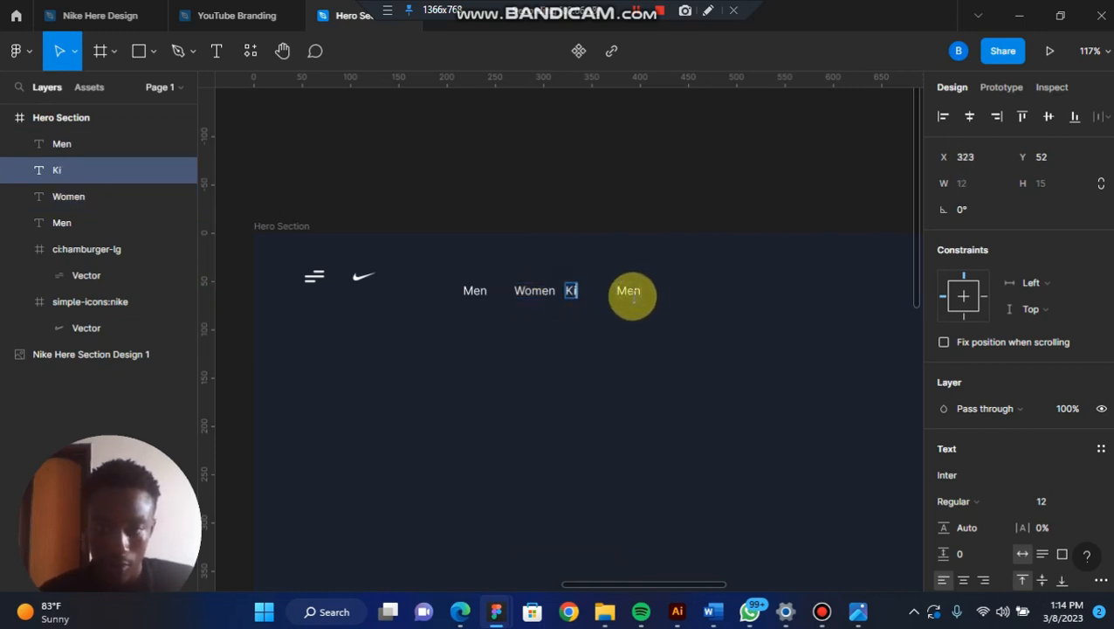
scroll(700, 330, up, 1)
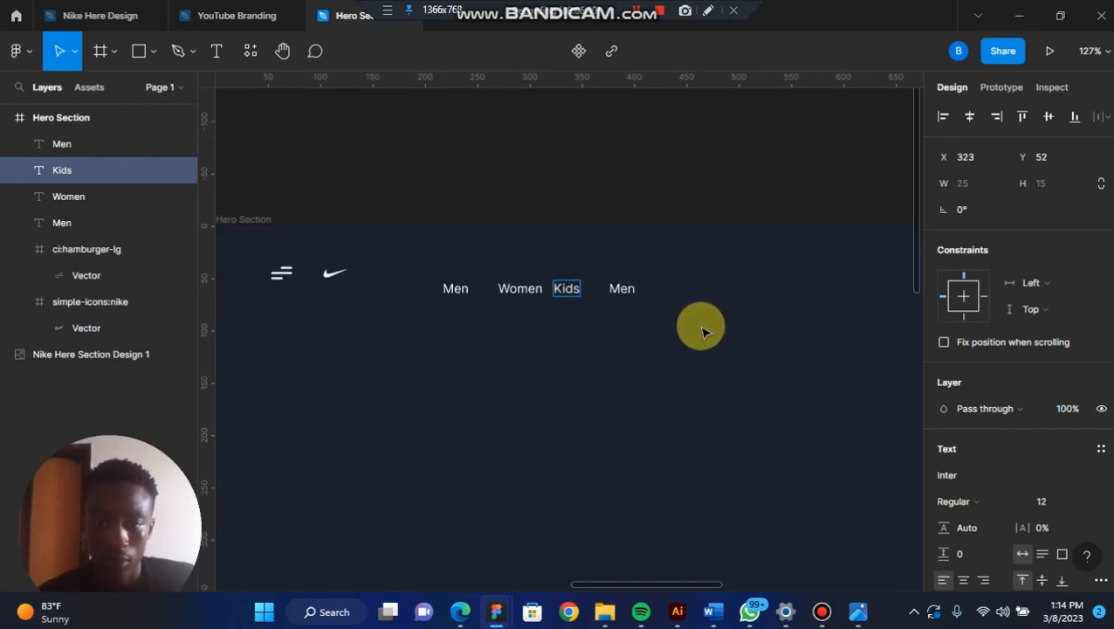
scroll(700, 330, down, 10)
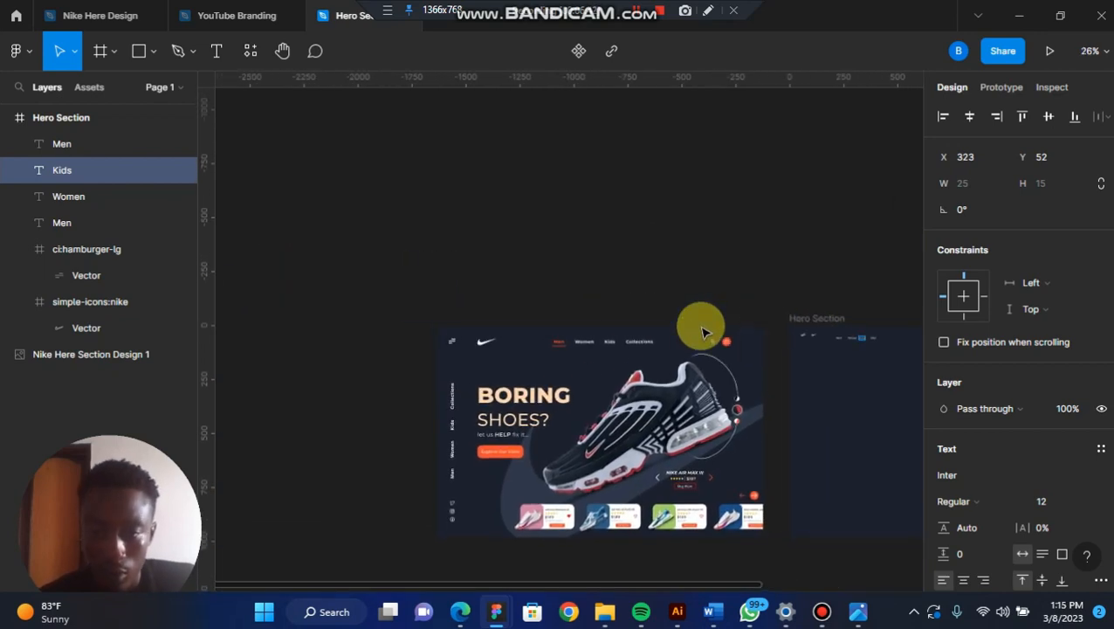
scroll(700, 330, up, 5)
scroll(699, 325, right, 8)
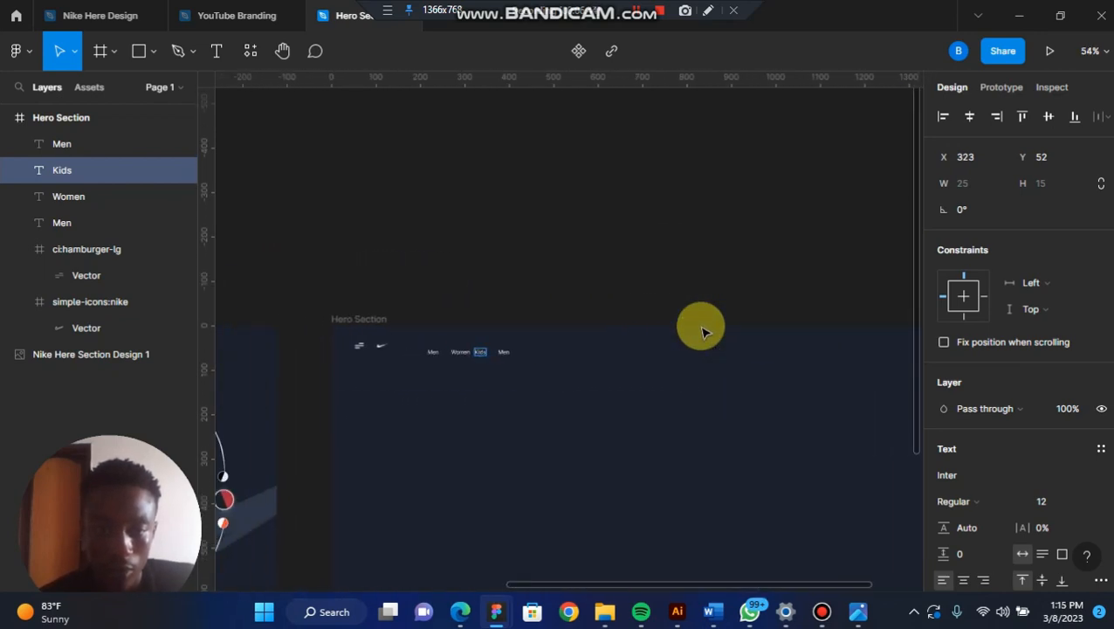
scroll(481, 379, up, 6)
click(541, 321)
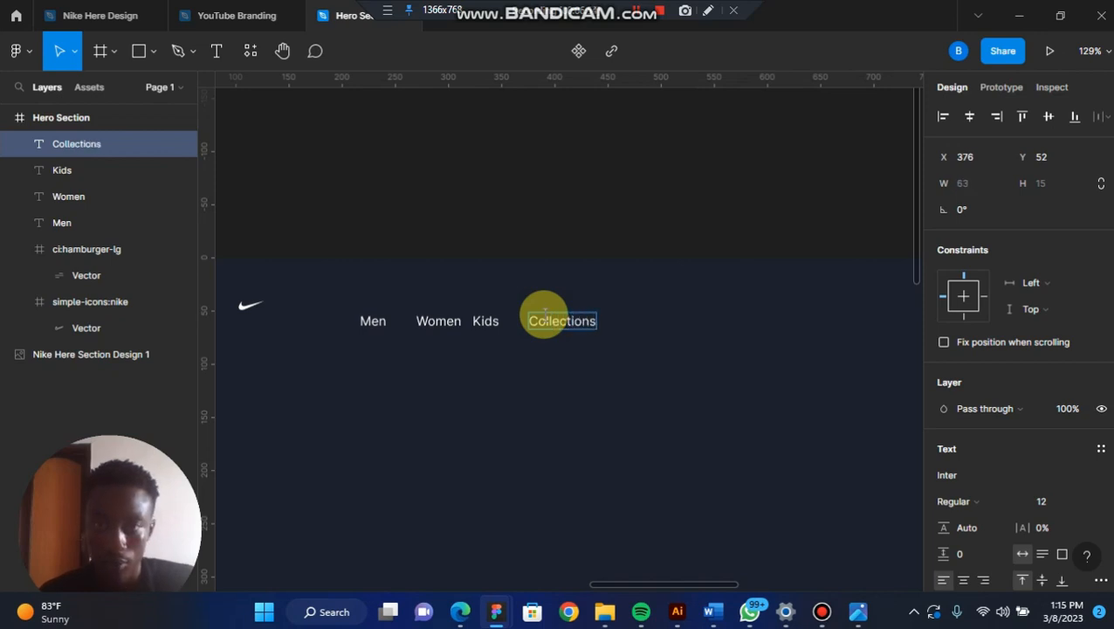
Step: Select the four navigation labels and move them together further right and slightly up, to Y 45
drag(341, 365, 706, 322)
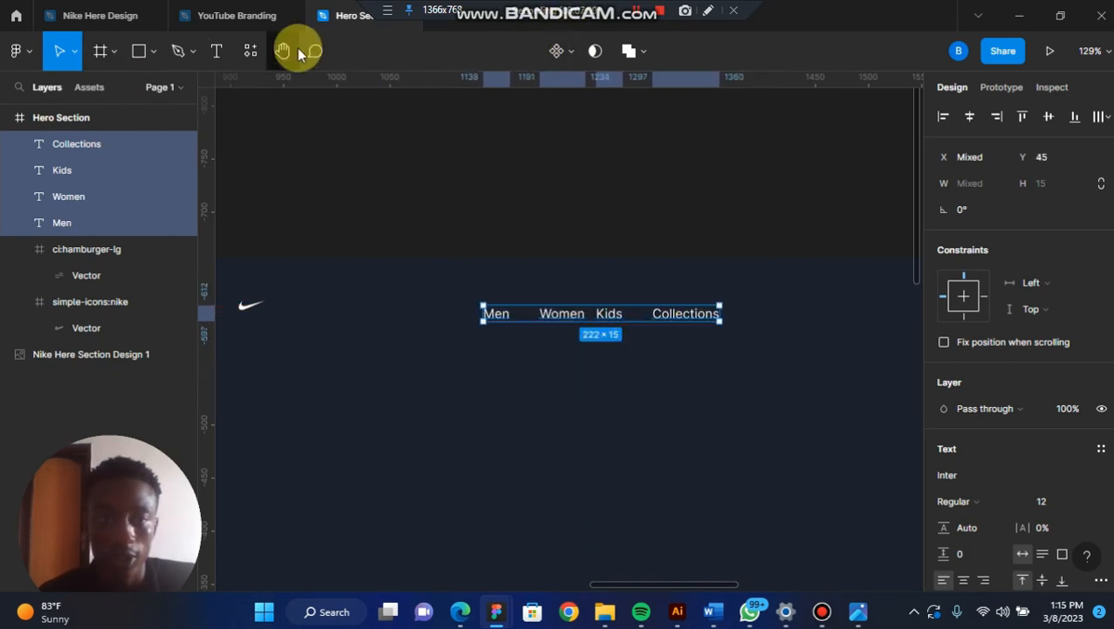
Step: Compare the new header with the reference image, examining the search and cart icons at its right end
scroll(402, 194, down, 10)
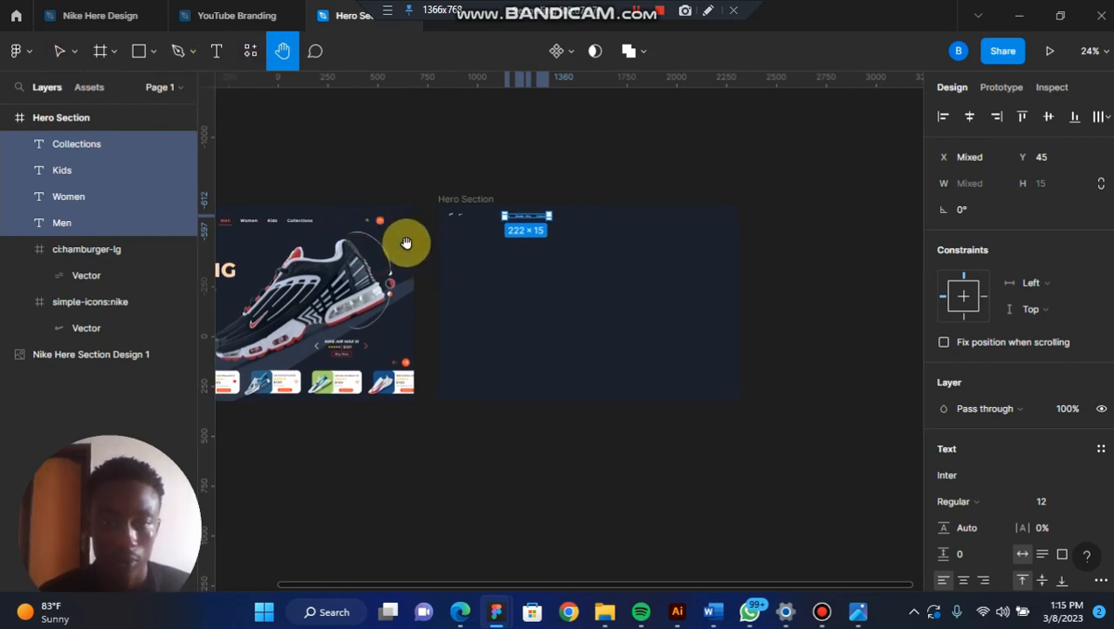
scroll(406, 243, up, 4)
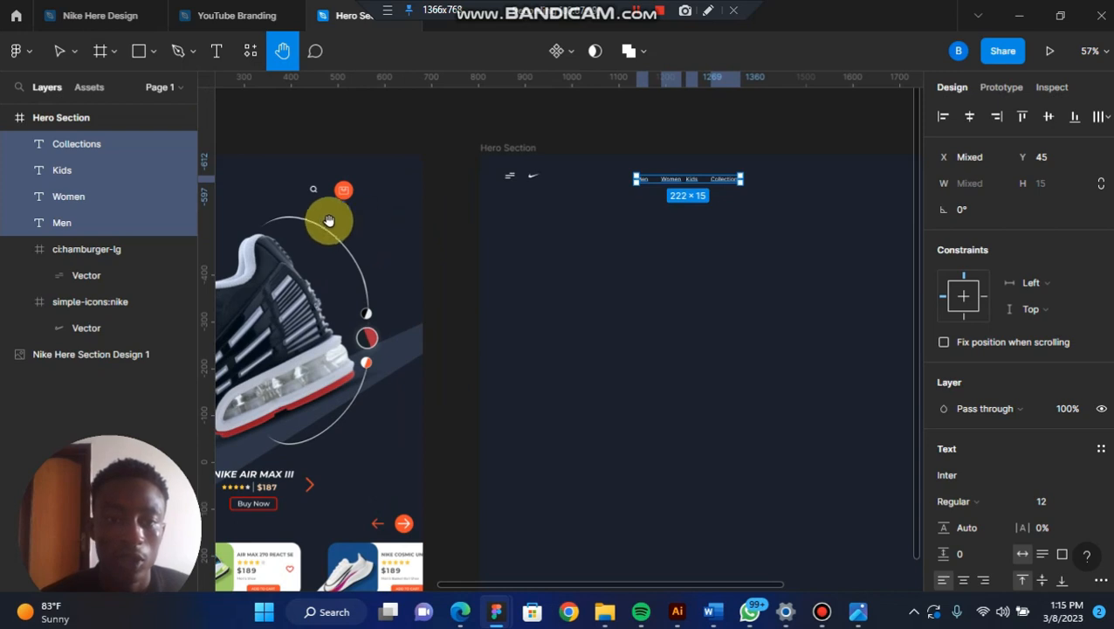
scroll(323, 219, up, 4)
scroll(399, 161, right, 5)
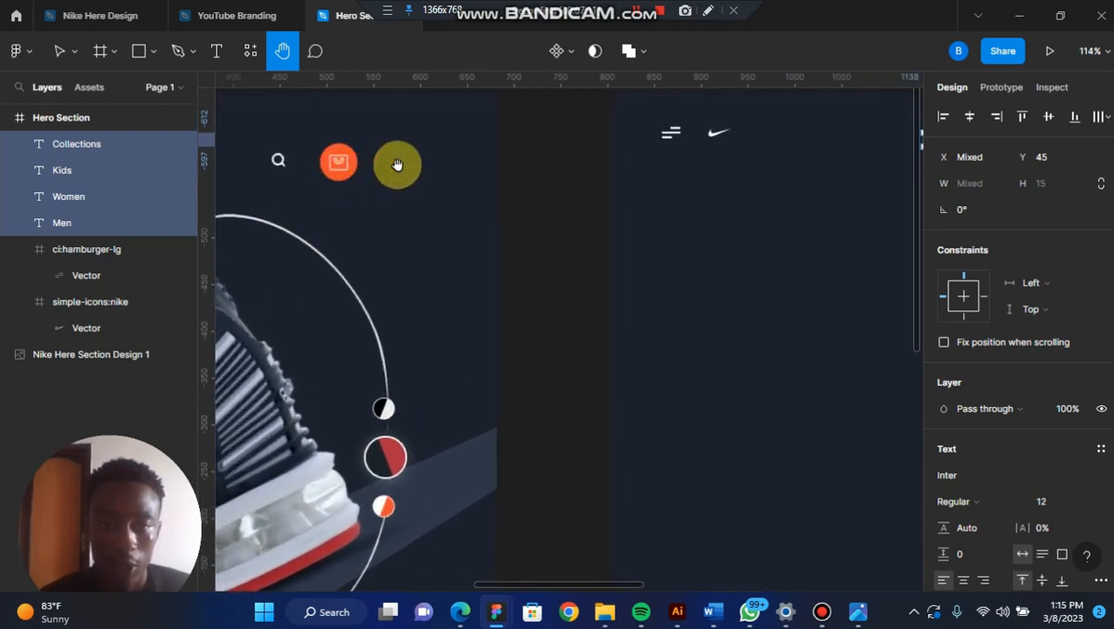
scroll(397, 164, down, 3)
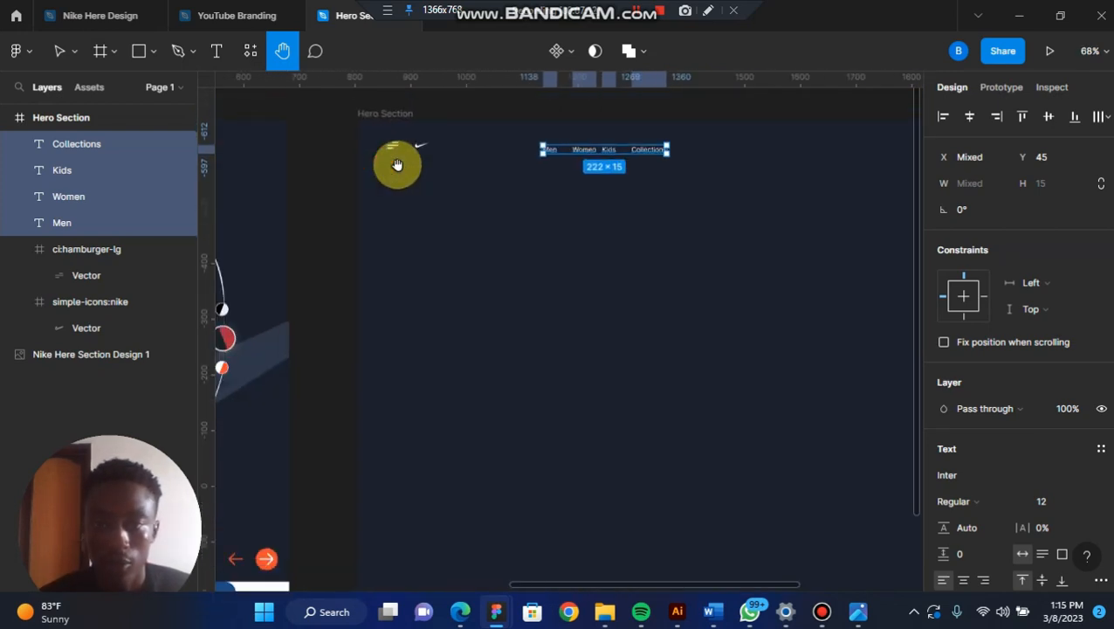
Step: Search the Iconify plugin for "Search" and import the ic:baseline-search icon into the Hero Section frame
click(59, 50)
click(404, 193)
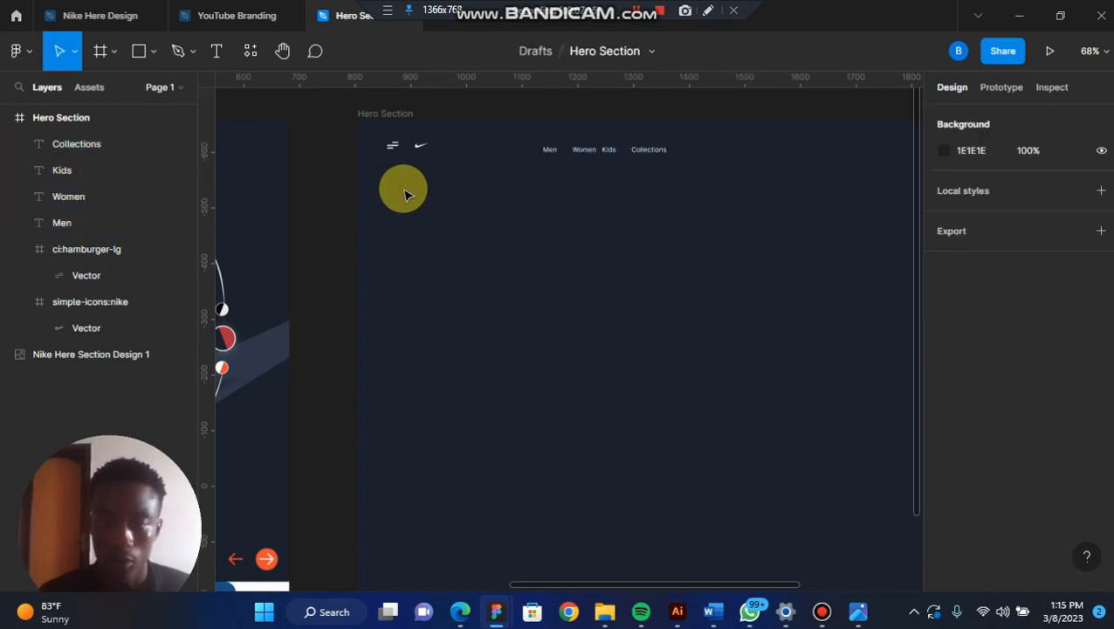
right_click(404, 194)
mouse_move(459, 438)
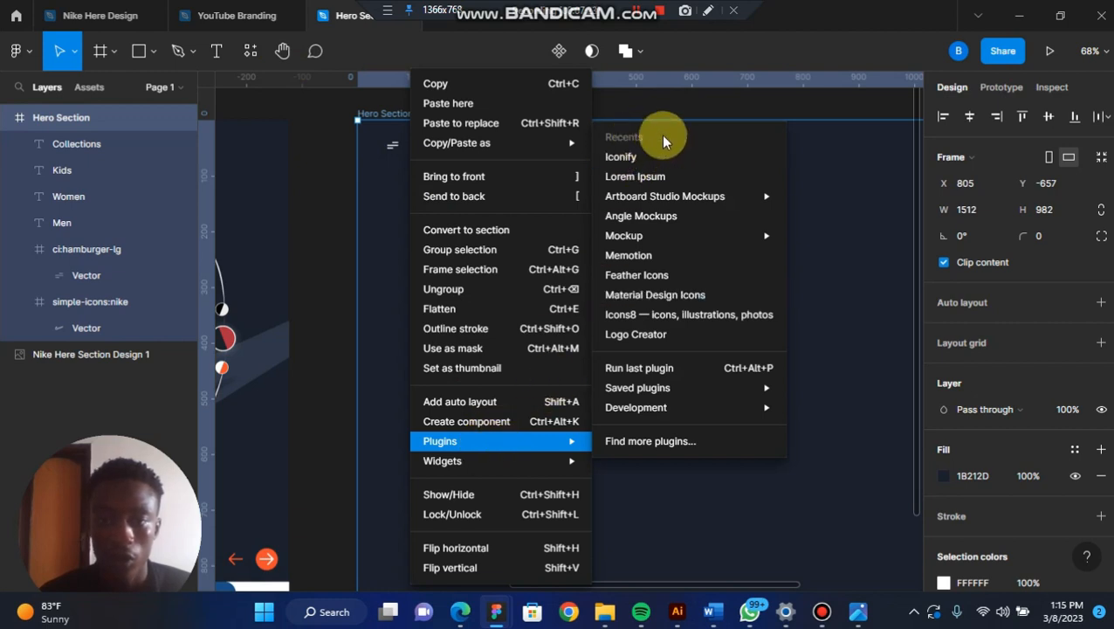
click(622, 157)
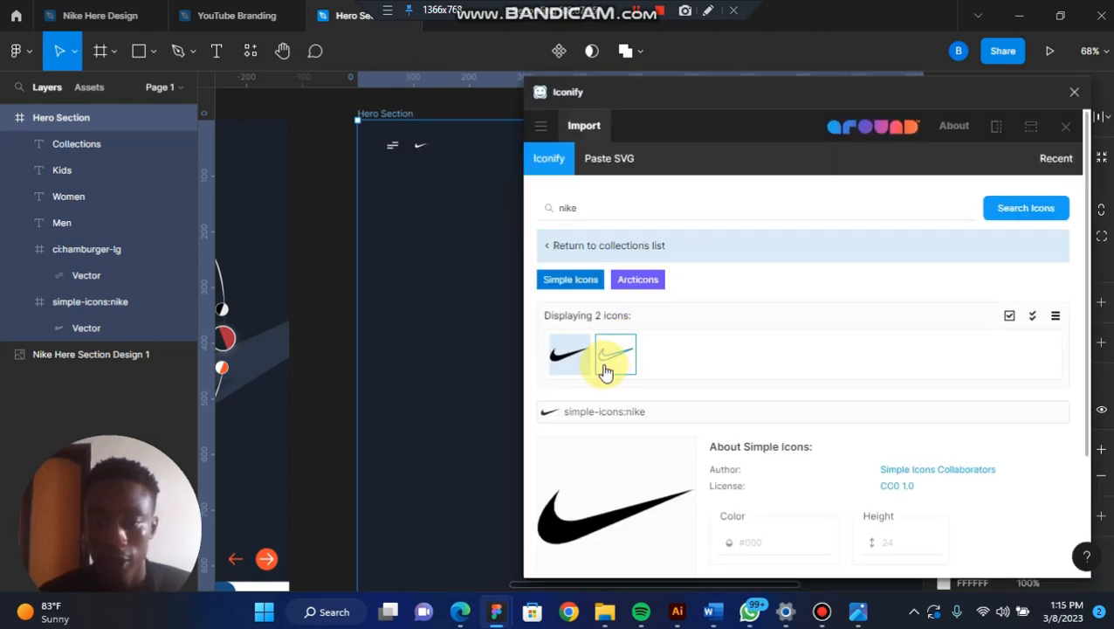
click(542, 203)
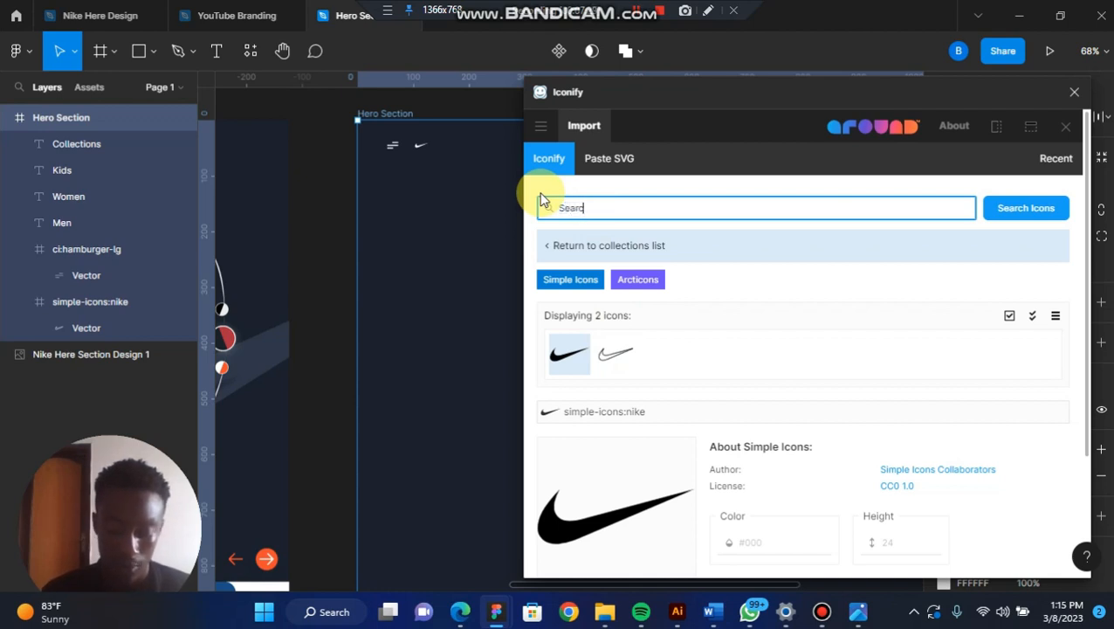
text(Search)
key(Return)
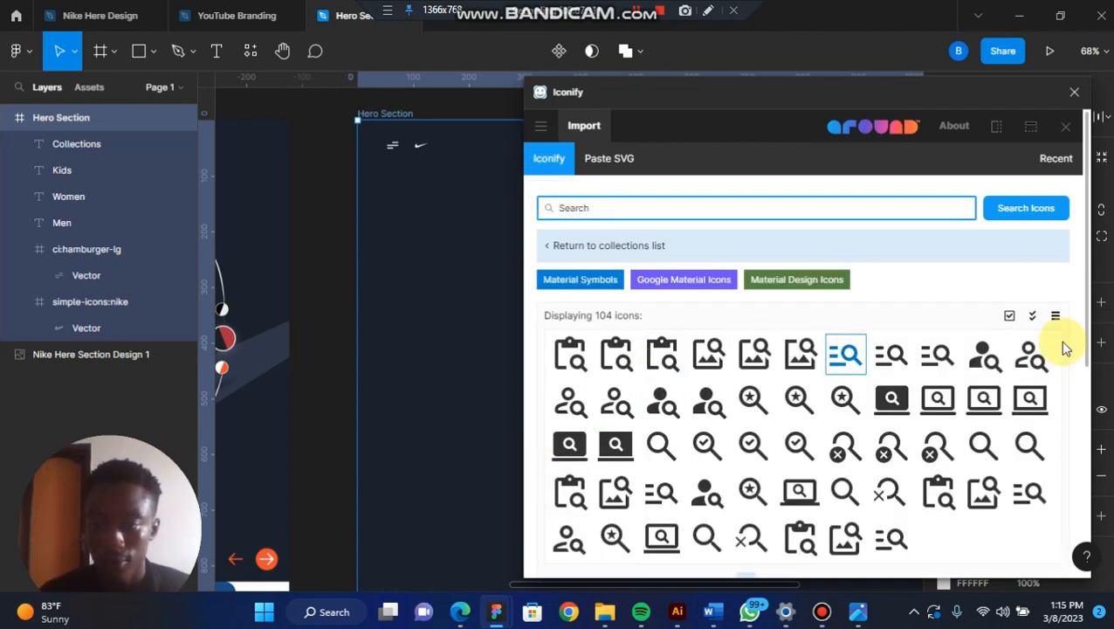
click(849, 494)
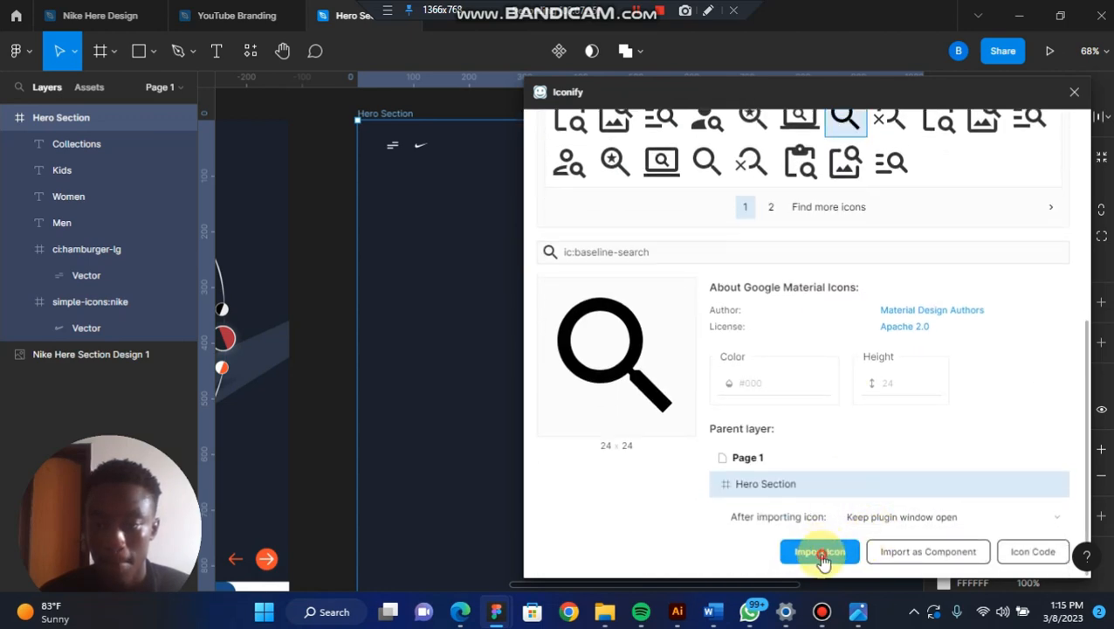
click(822, 560)
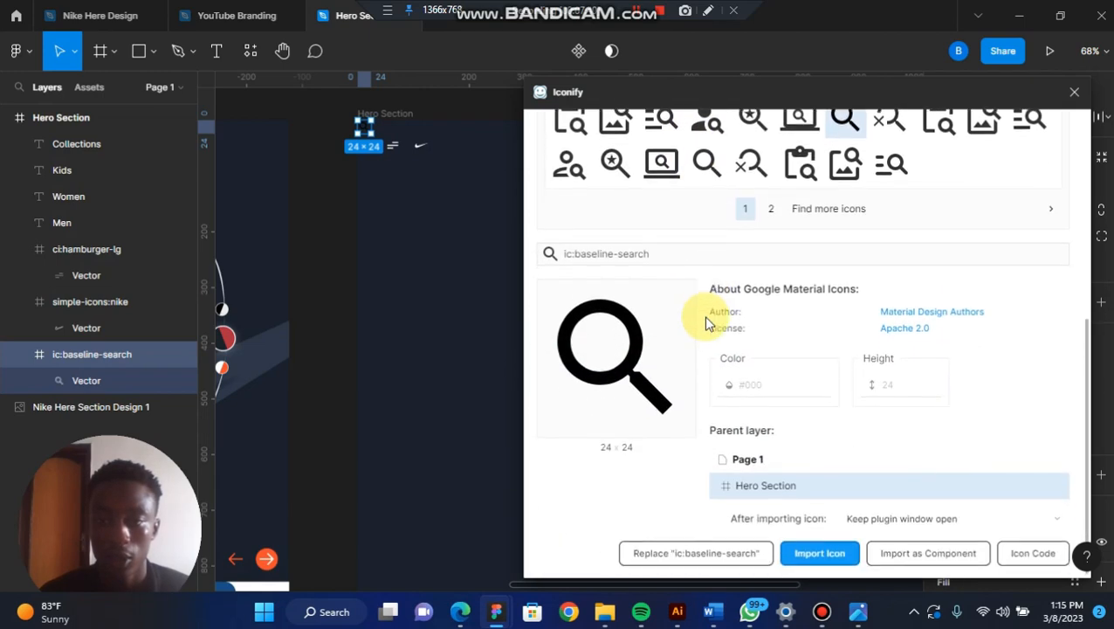
Step: Check the cart icon in the reference image and search Iconify for "Bag"
scroll(707, 323, up, 5)
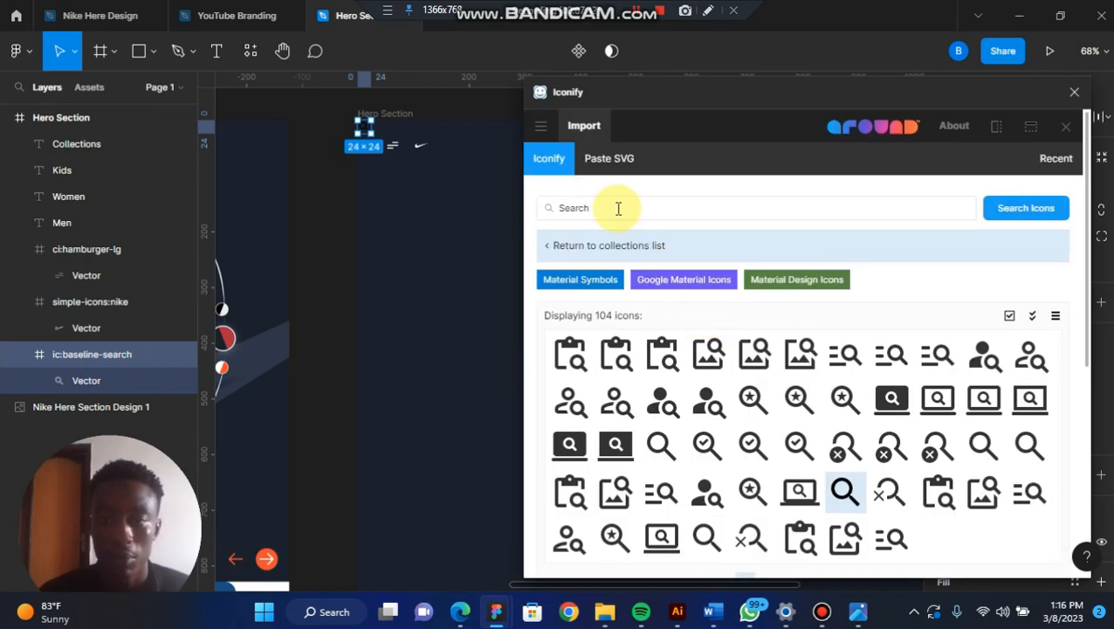
click(554, 208)
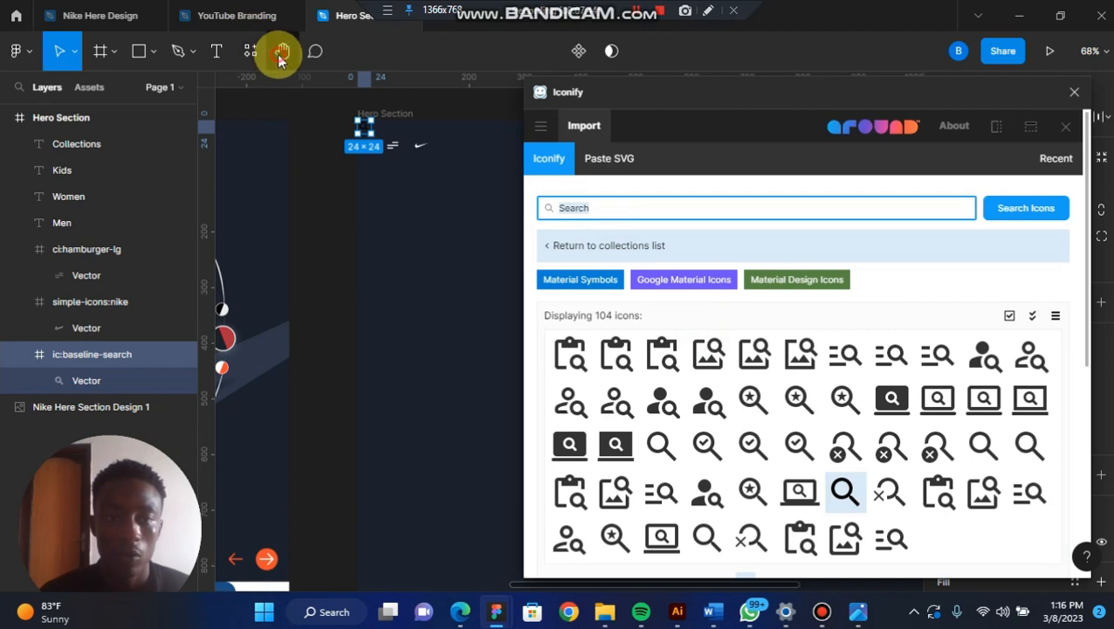
click(282, 50)
drag(315, 182, 443, 199)
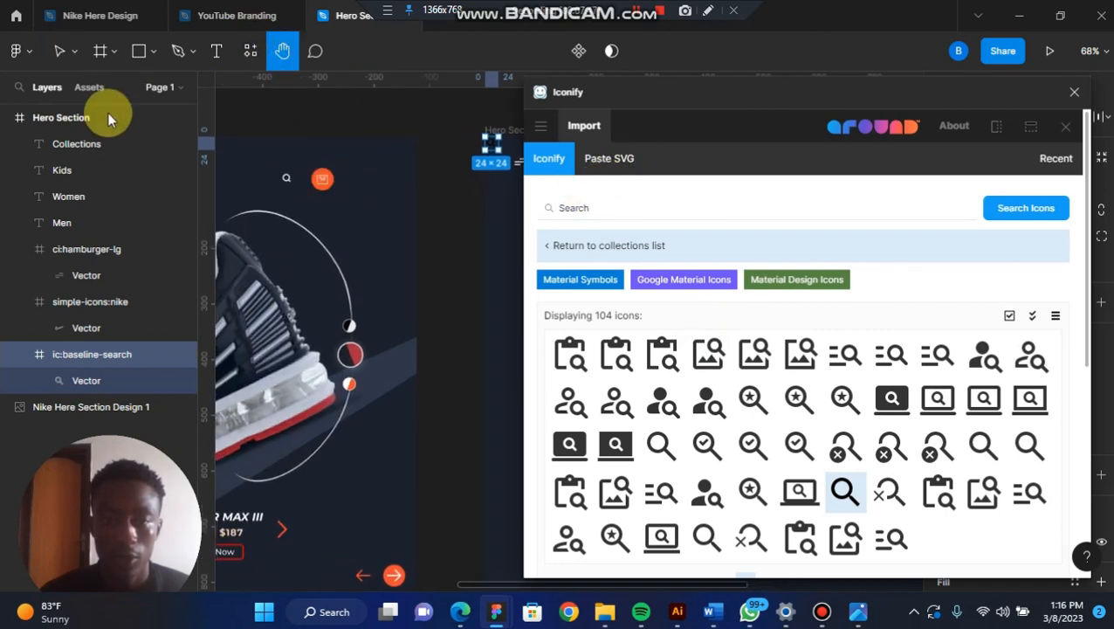
click(596, 207)
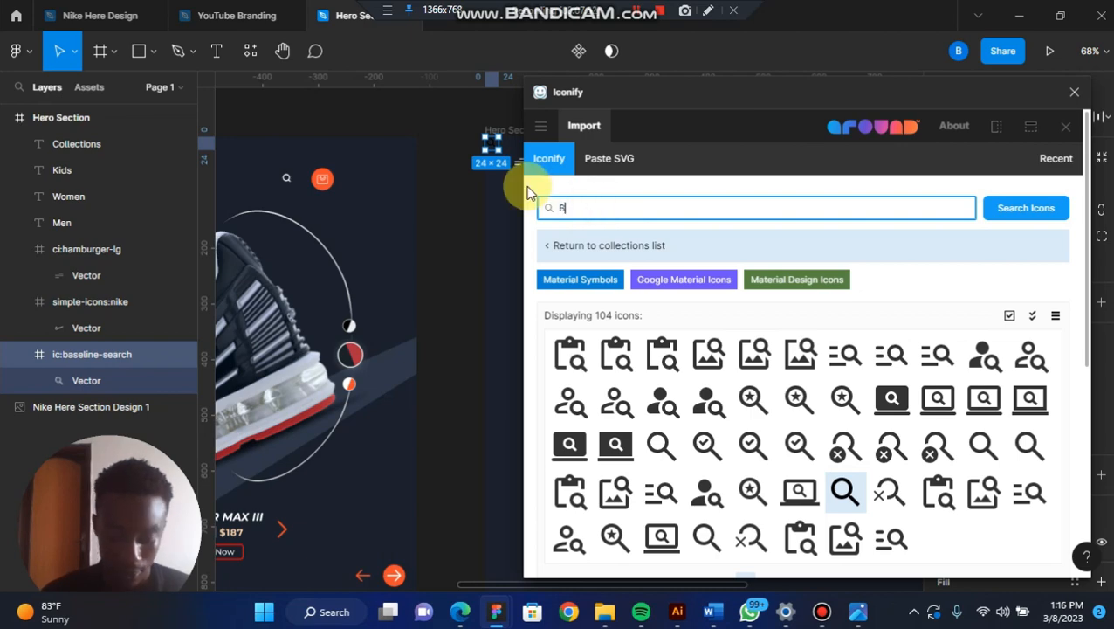
key(Return)
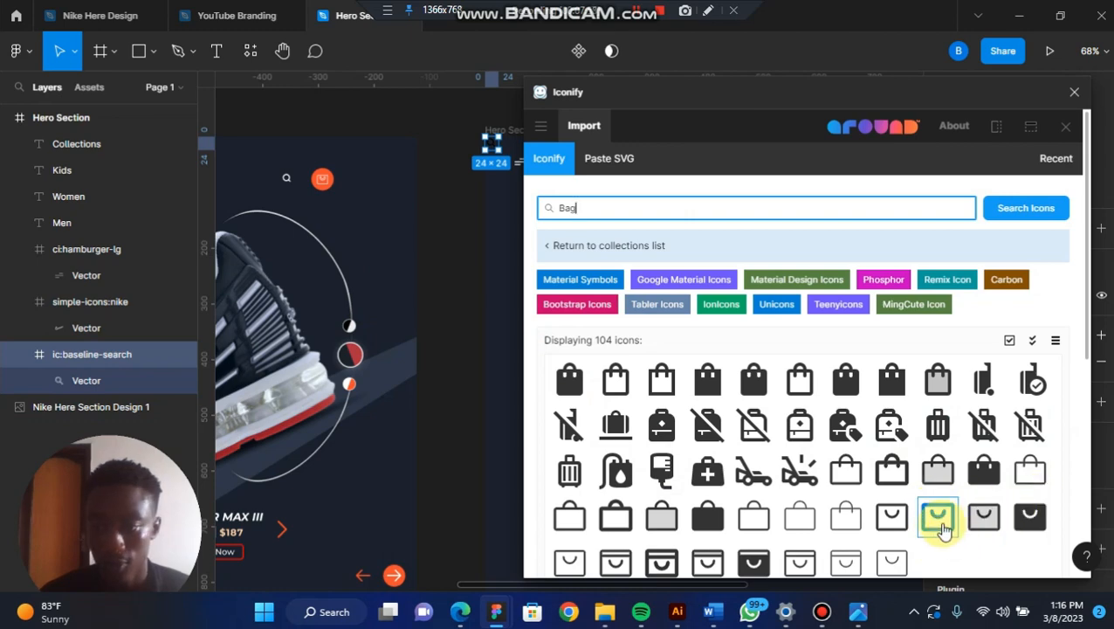
Step: Try to import the bold square shopping bag icon into the Hero Section frame
drag(941, 530, 957, 528)
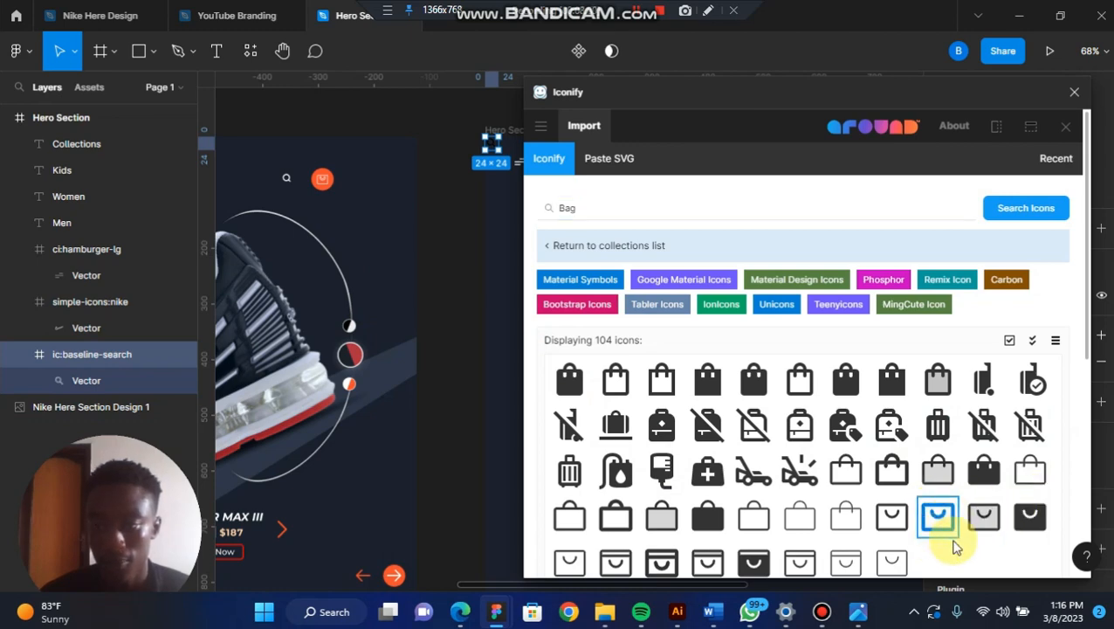
scroll(955, 546, down, 2)
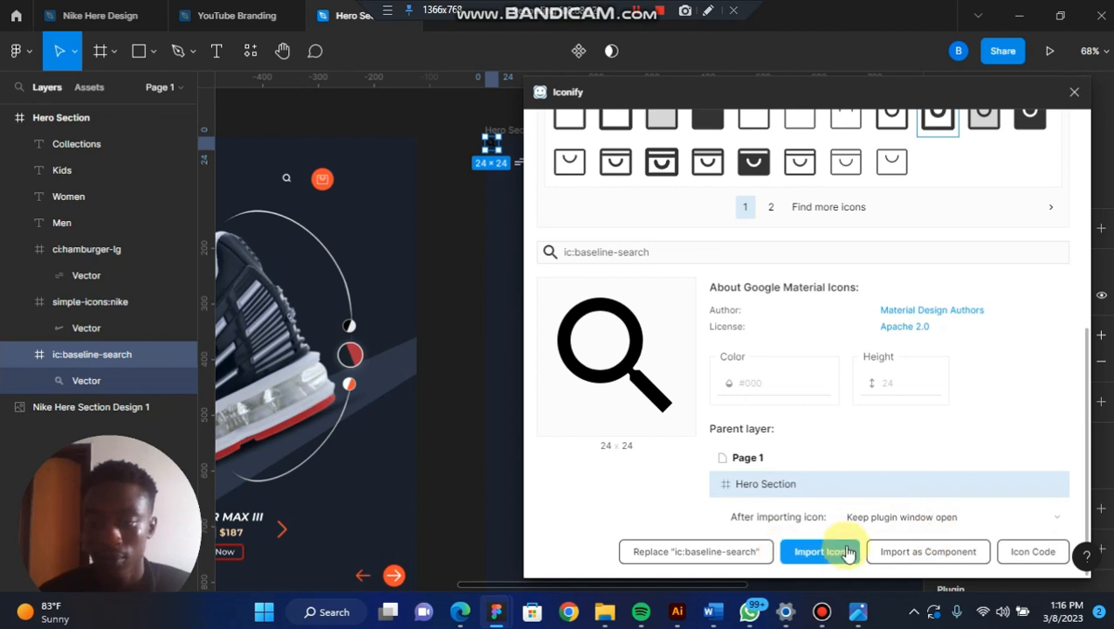
click(847, 552)
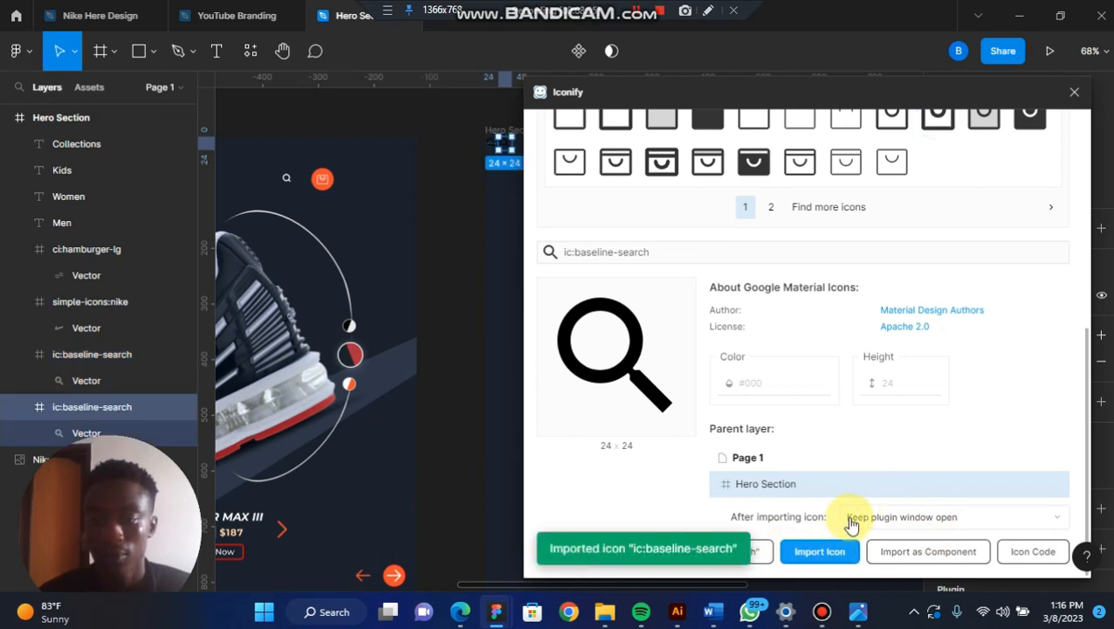
Step: Choose the ph:shopping-bag-bold icon in the Iconify results and import it into the Hero Section frame
scroll(876, 340, up, 1)
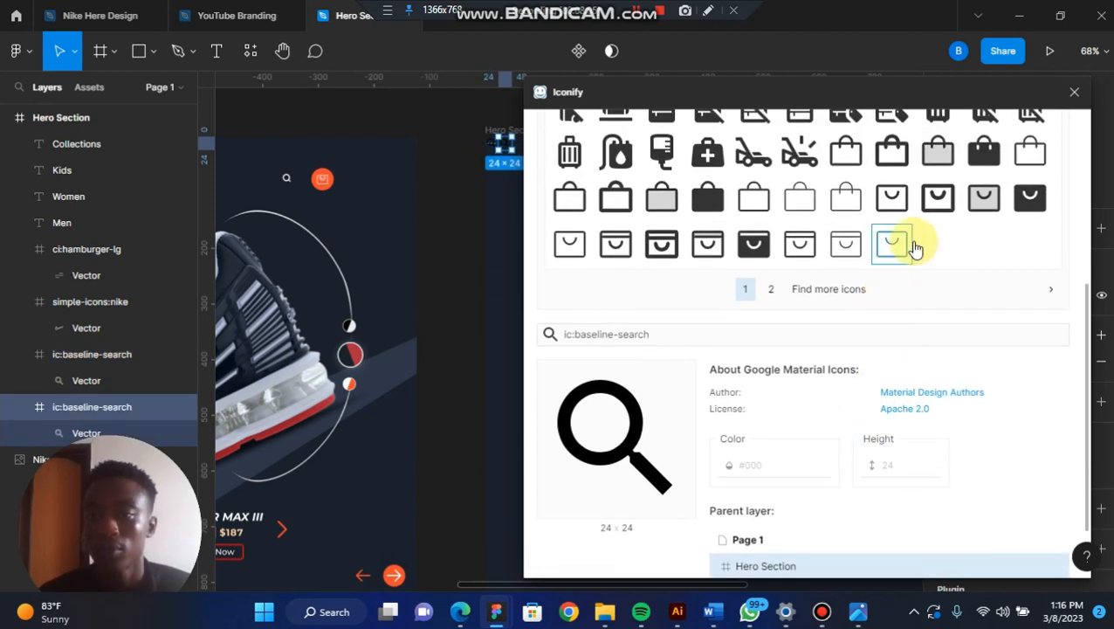
click(940, 198)
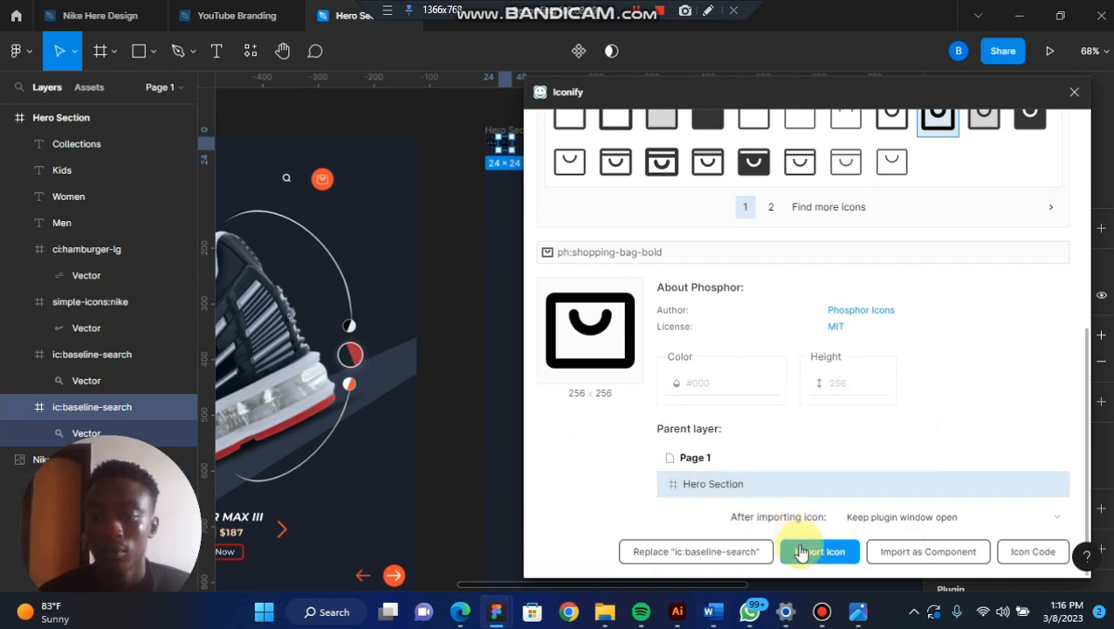
click(812, 559)
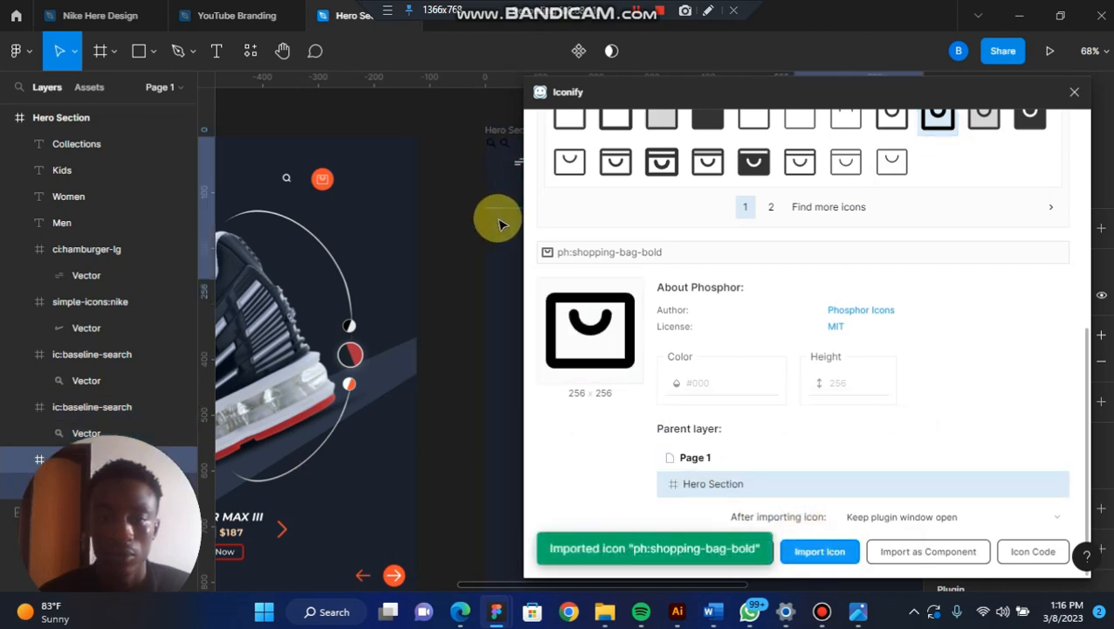
Step: Import the ph:shopping-bag-bold icon into the Hero Section frame a second time
click(282, 51)
drag(443, 142, 354, 160)
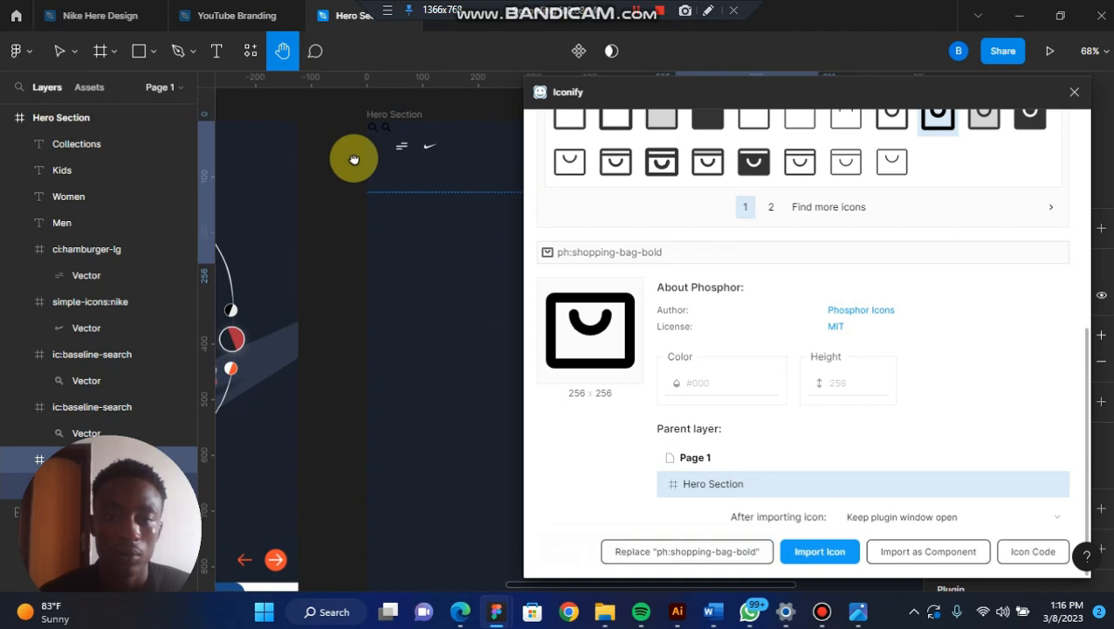
click(59, 51)
click(819, 551)
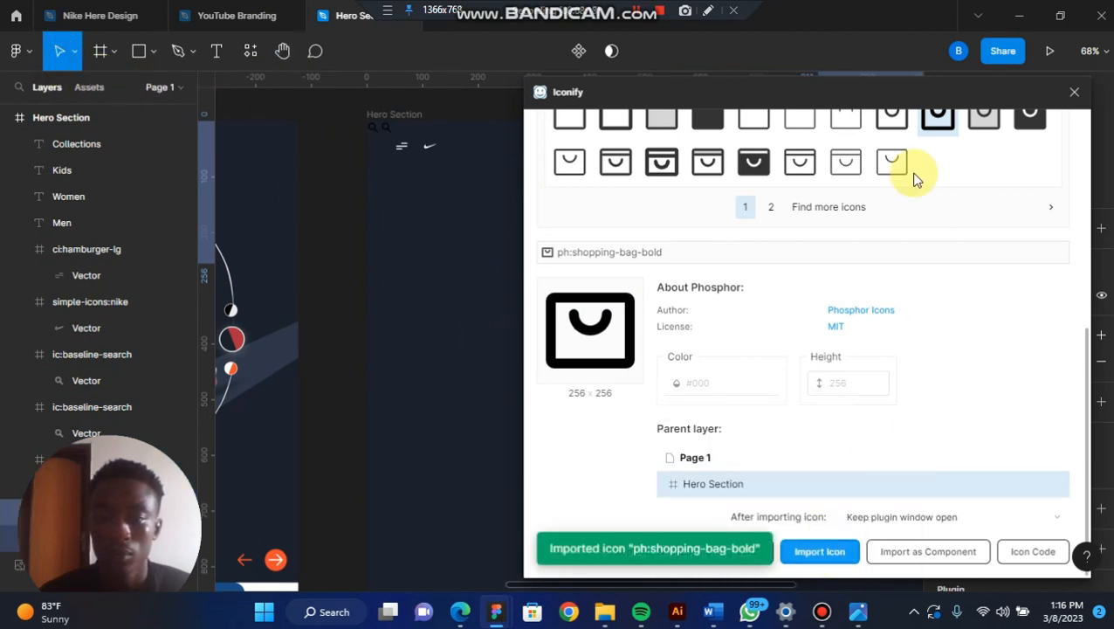
Step: Close the Iconify plugin and delete the duplicate shopping bag icon
click(1074, 91)
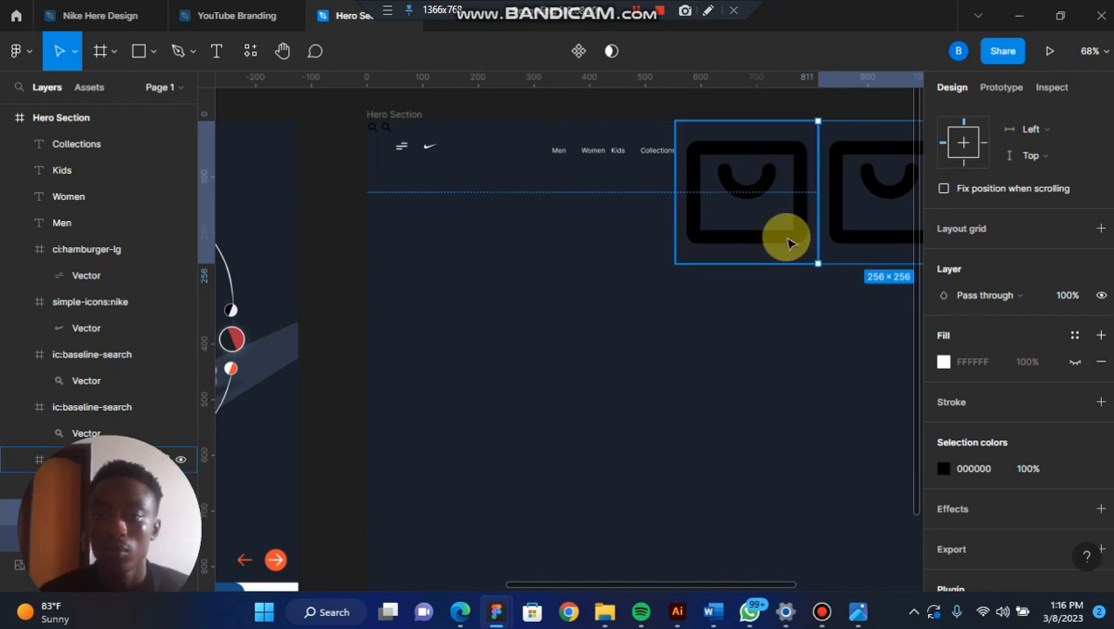
key(Delete)
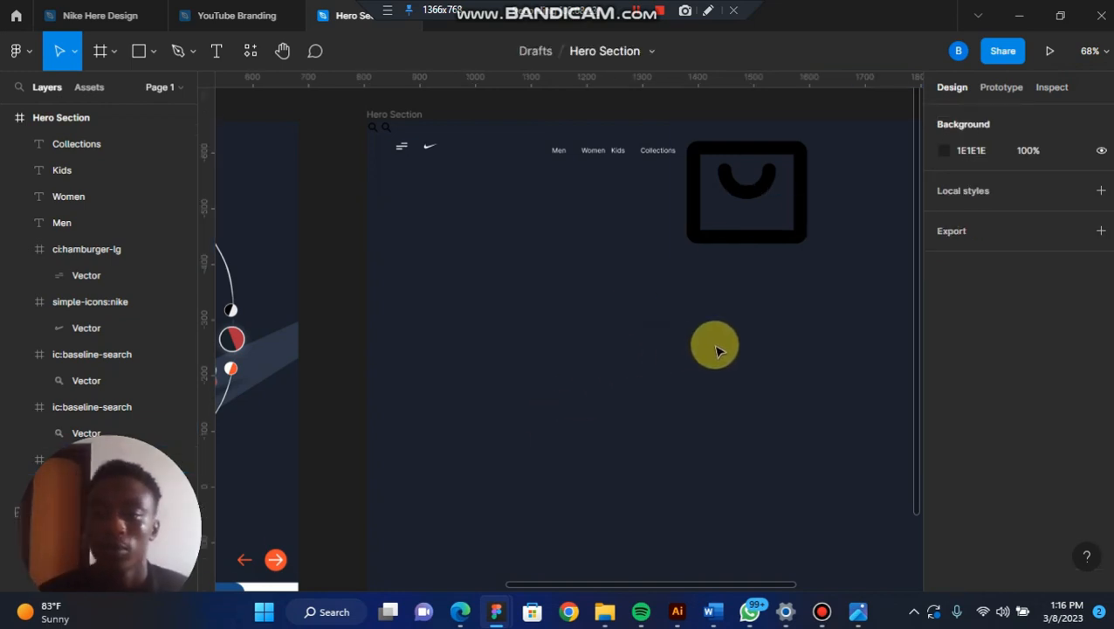
scroll(714, 343, up, 1)
Step: Resize the remaining shopping bag icon to 24 wide and 24 high
click(752, 234)
click(753, 234)
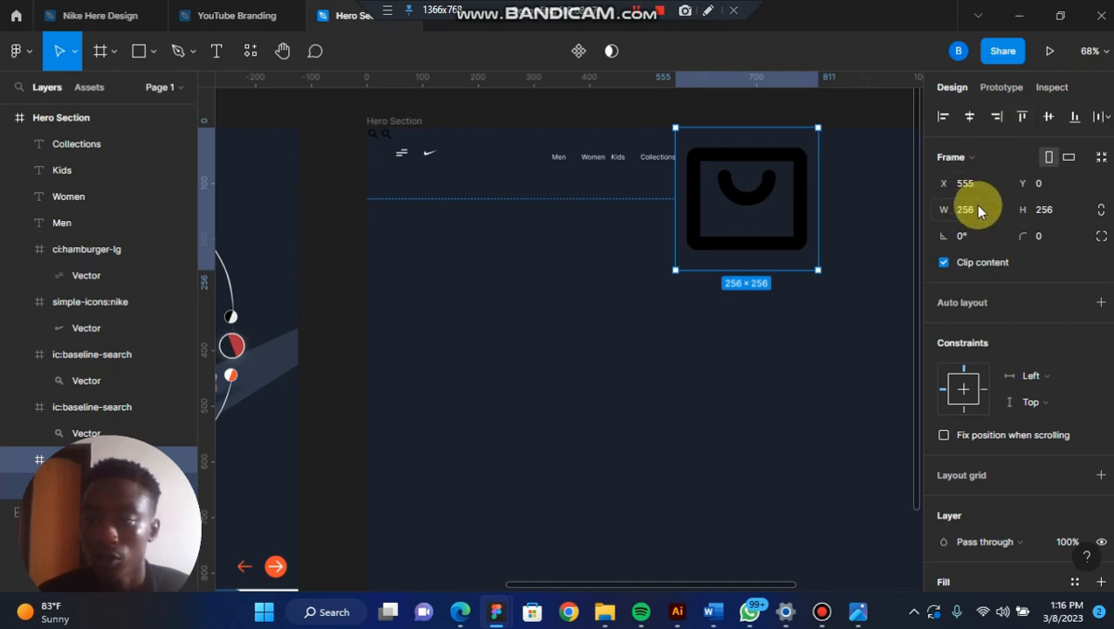
text(2)
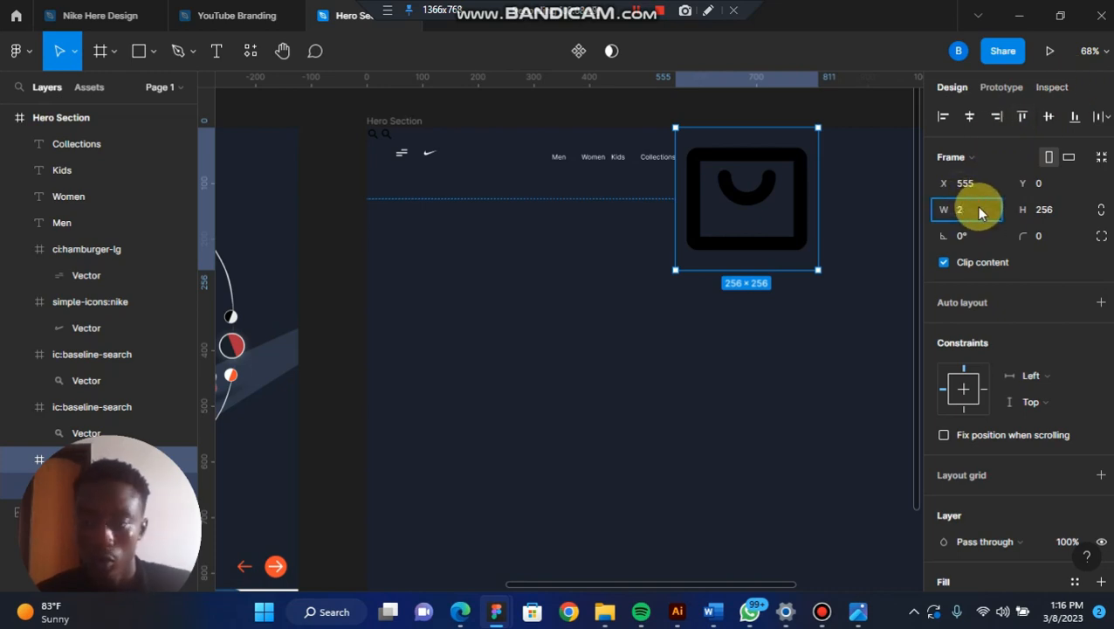
text(4)
key(Return)
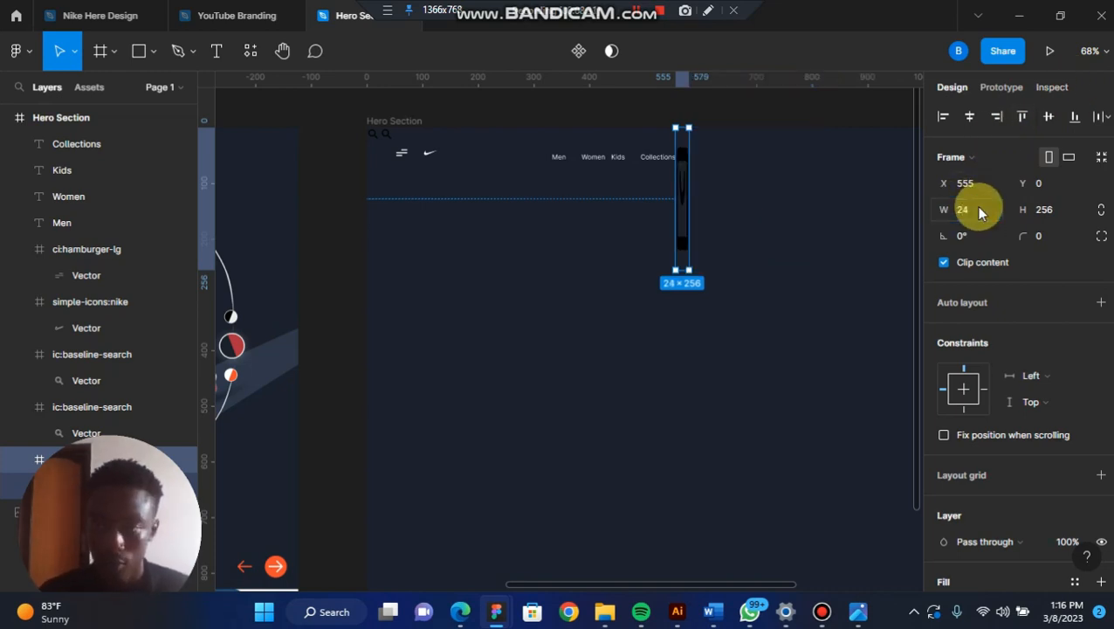
click(1051, 210)
text(24)
key(Return)
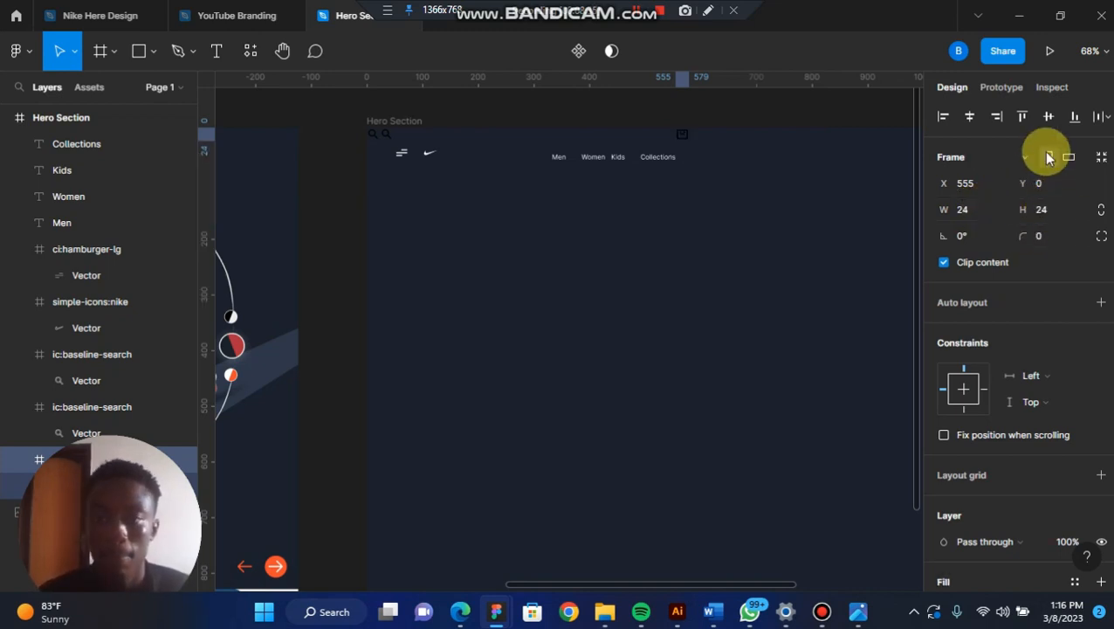
Step: Move the shopping bag icon to X 1127, Y 72 and place one search icon just left of it at nearly the same height
drag(684, 134, 819, 174)
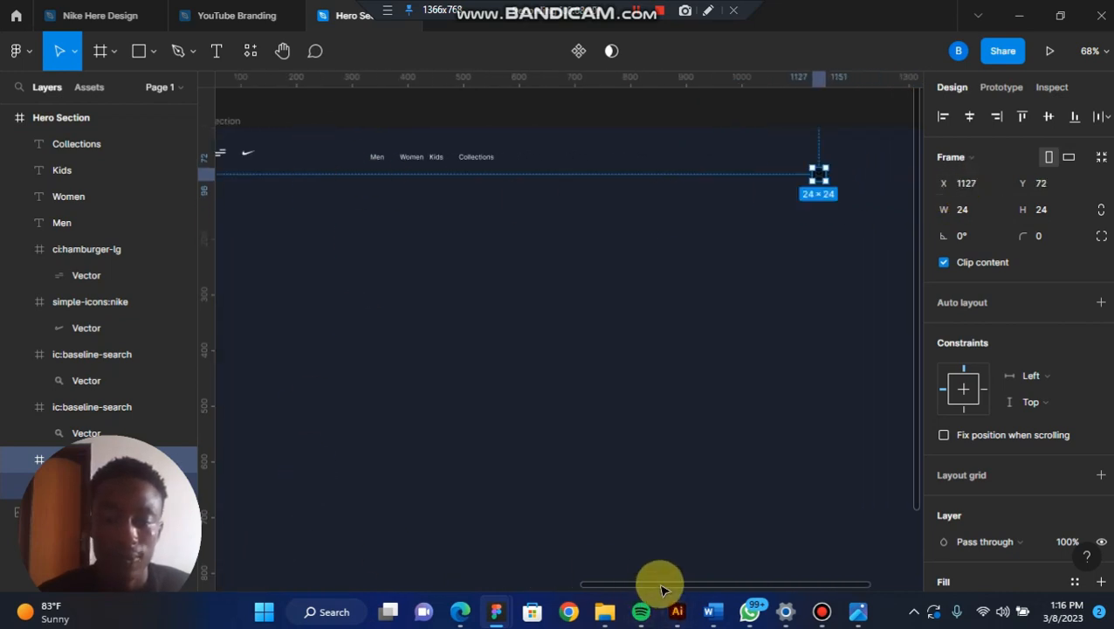
drag(654, 584, 616, 569)
drag(286, 129, 882, 176)
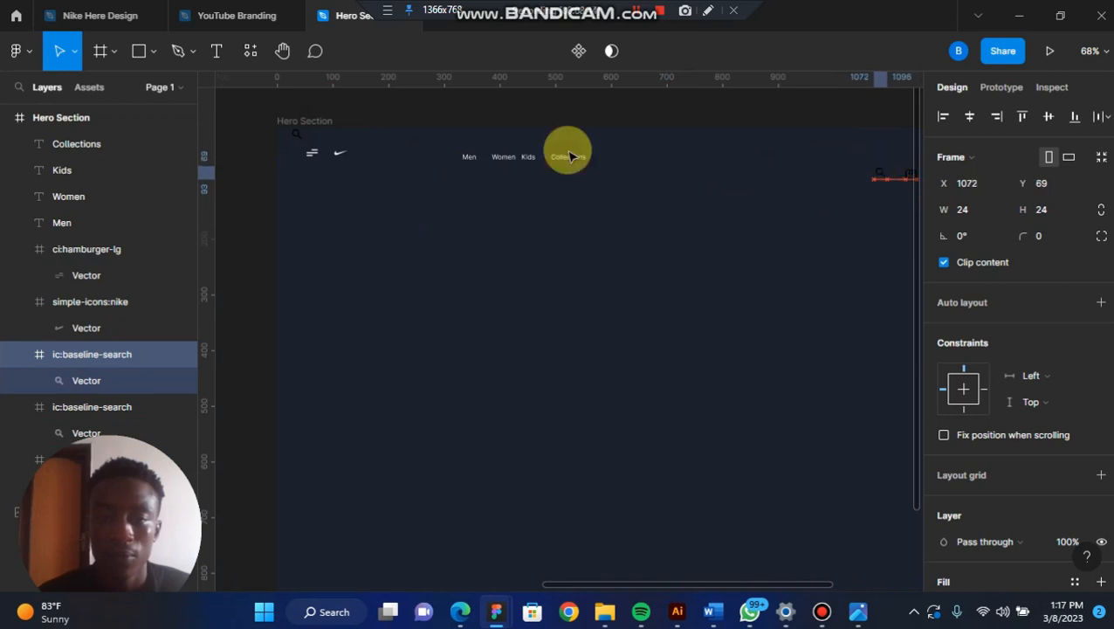
Step: Delete the spare search icon left in the upper-left corner of the Hero Section frame
click(300, 134)
key(Delete)
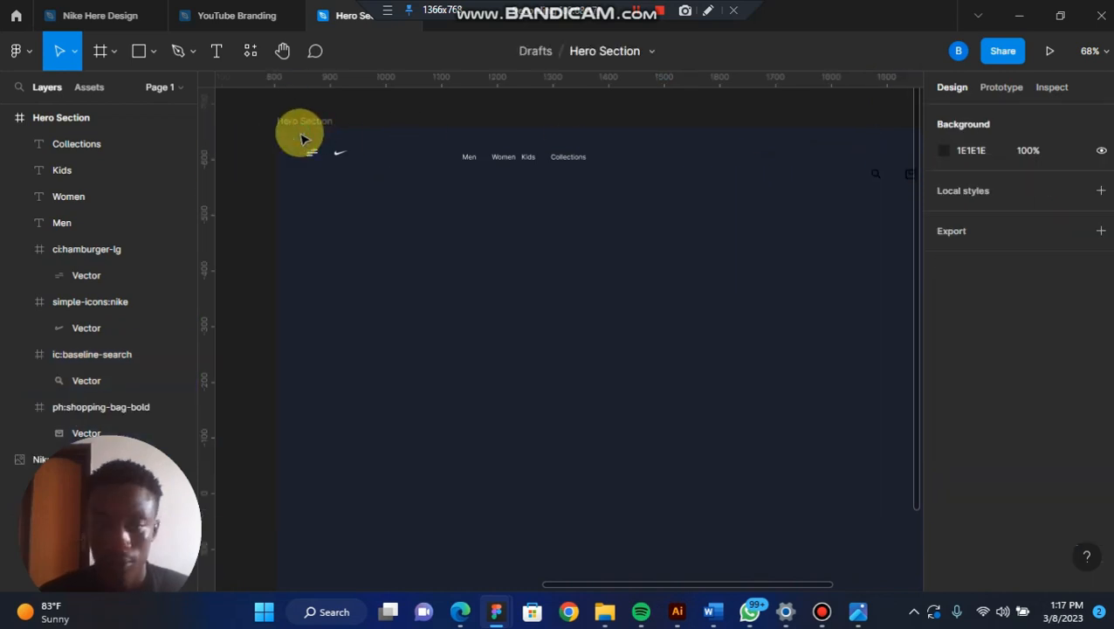
scroll(565, 350, up, 1)
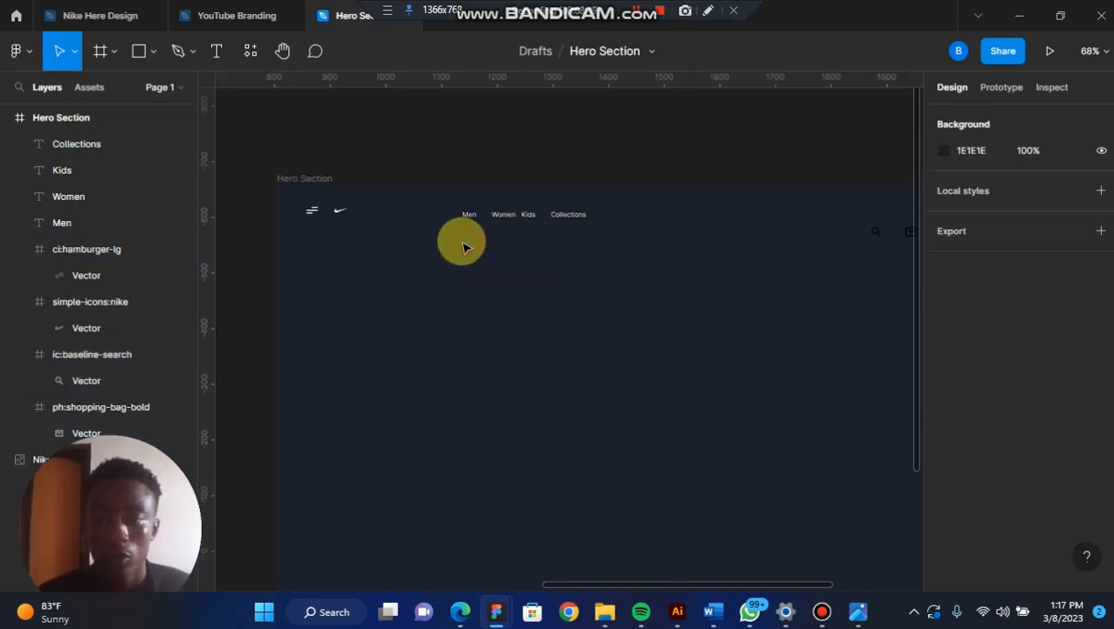
Step: Move the four navigation labels together further right and slightly down, toward the search and shopping bag icons
click(282, 50)
drag(377, 171, 334, 147)
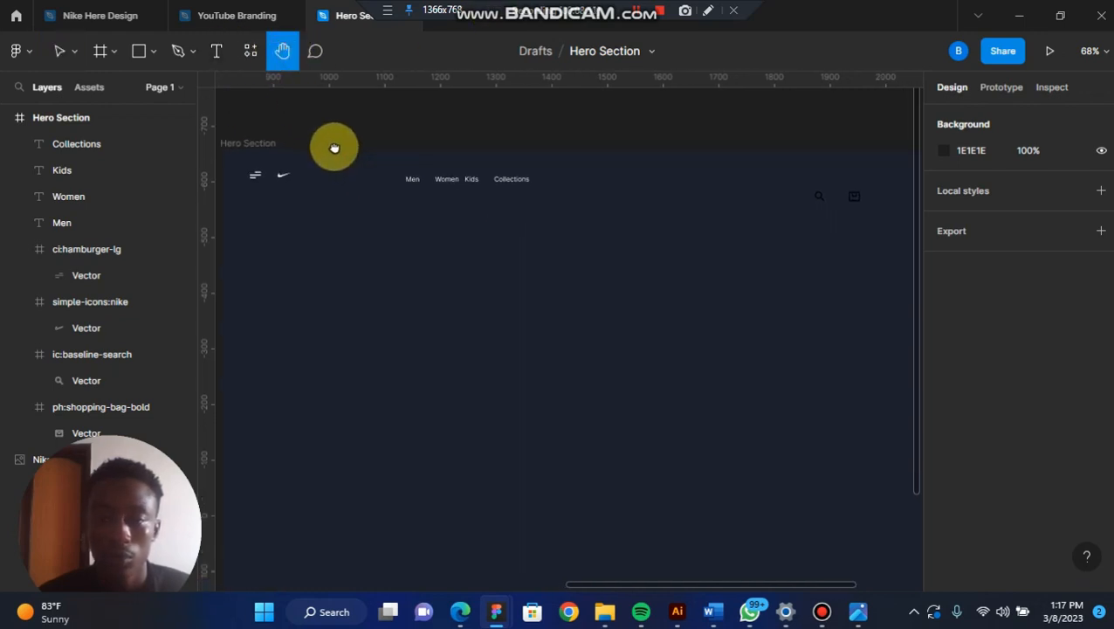
scroll(271, 293, down, 2)
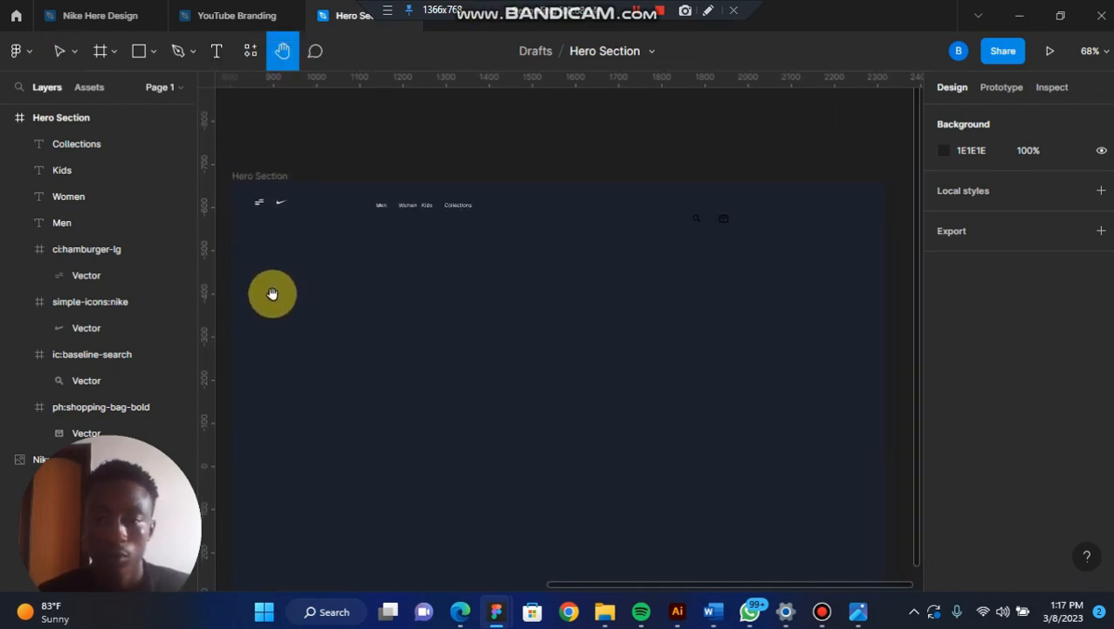
drag(296, 261, 305, 229)
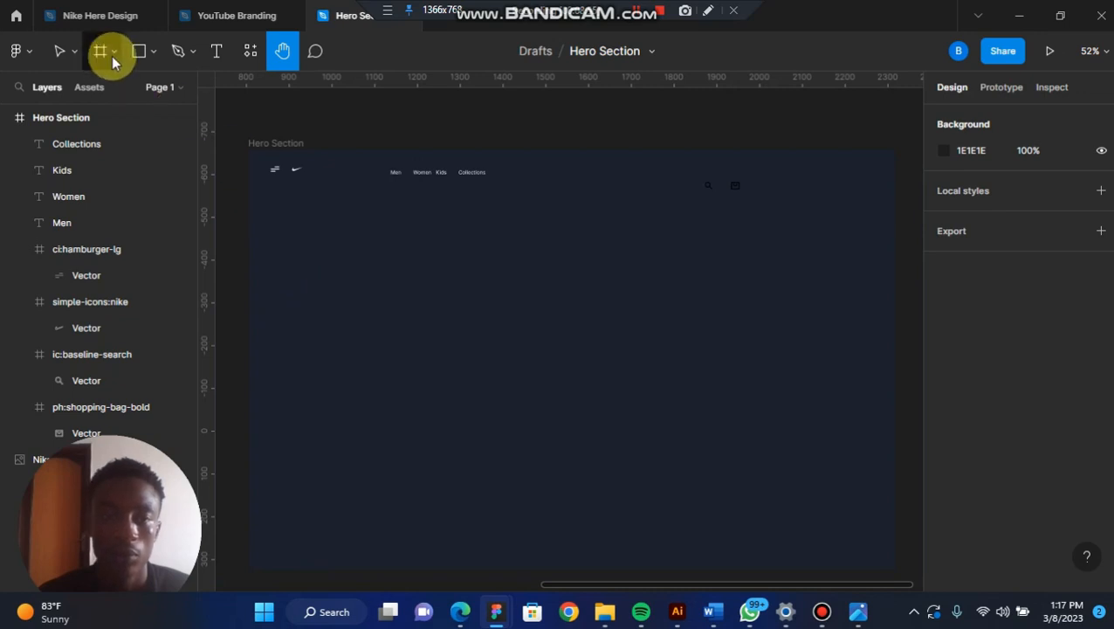
click(65, 52)
drag(385, 194, 617, 155)
click(632, 12)
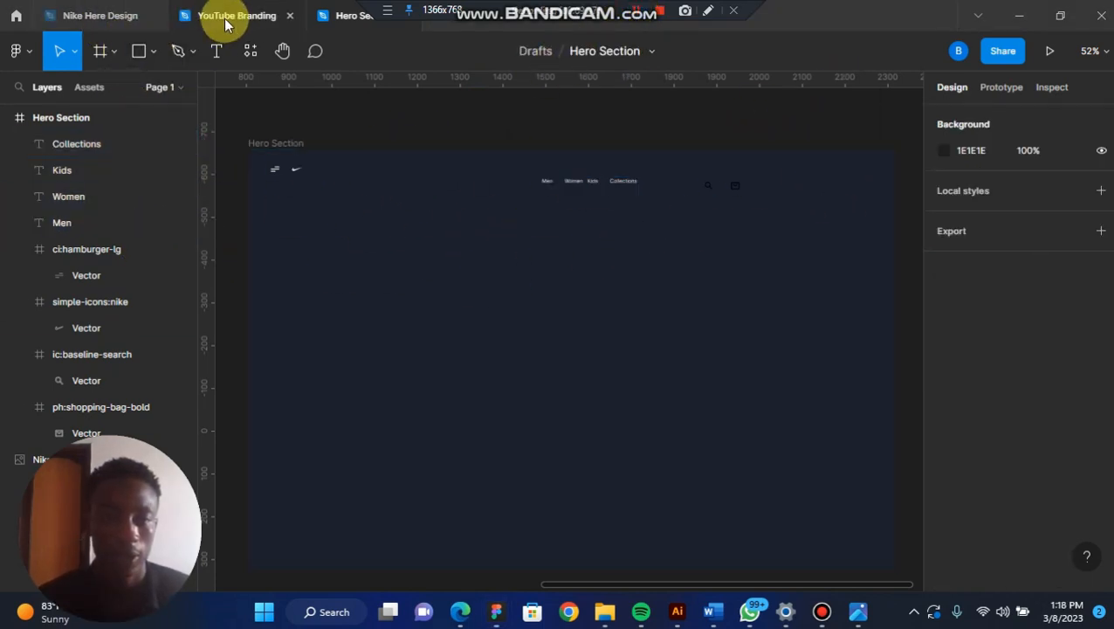
click(285, 51)
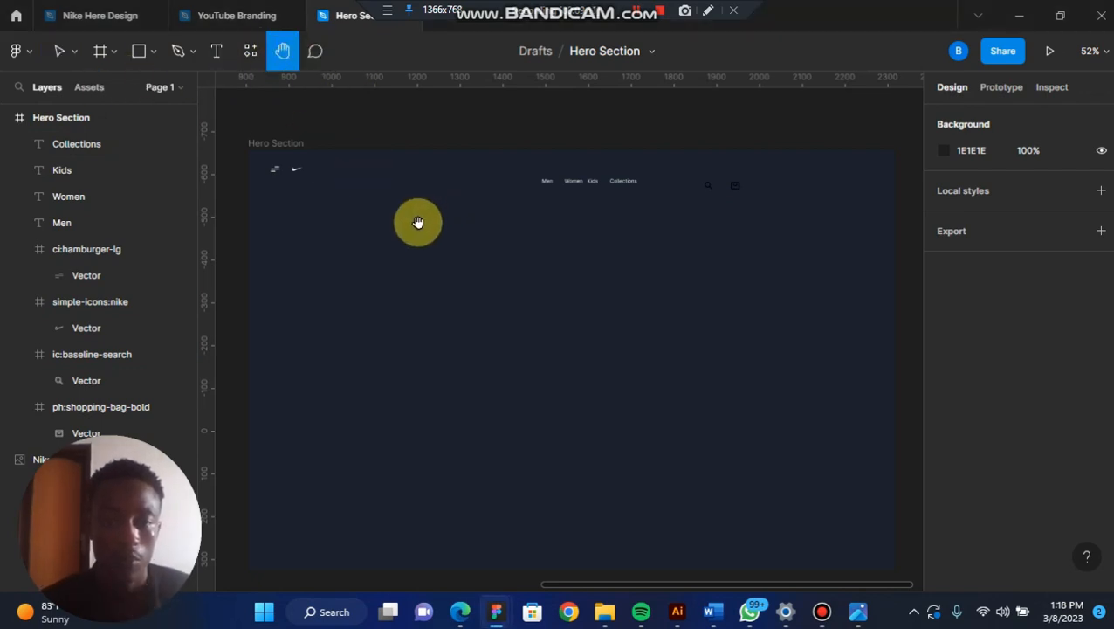
Step: Resize the hamburger menu icon in the Hero Section frame to 40 wide and 40 high
scroll(391, 252, up, 3)
scroll(391, 251, left, 2)
scroll(391, 252, up, 1)
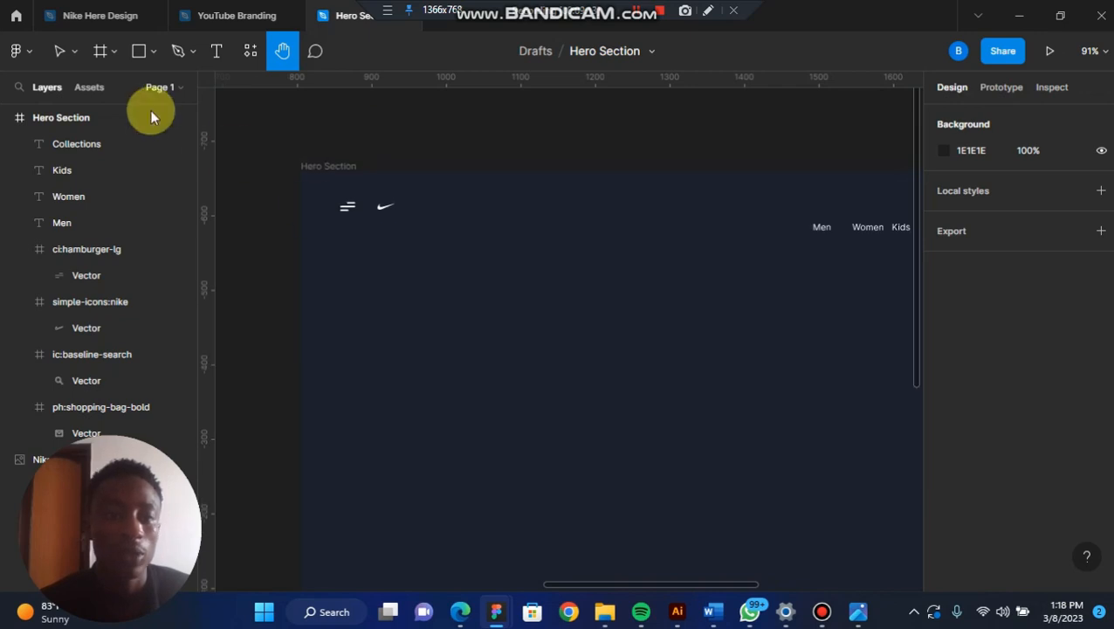
click(54, 50)
click(347, 206)
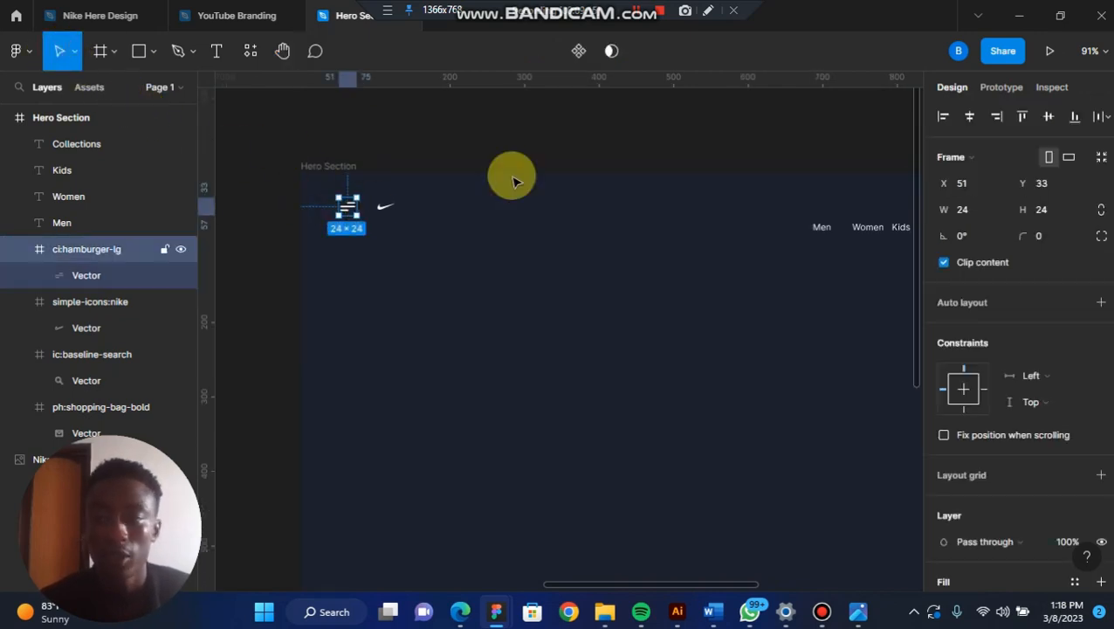
click(978, 212)
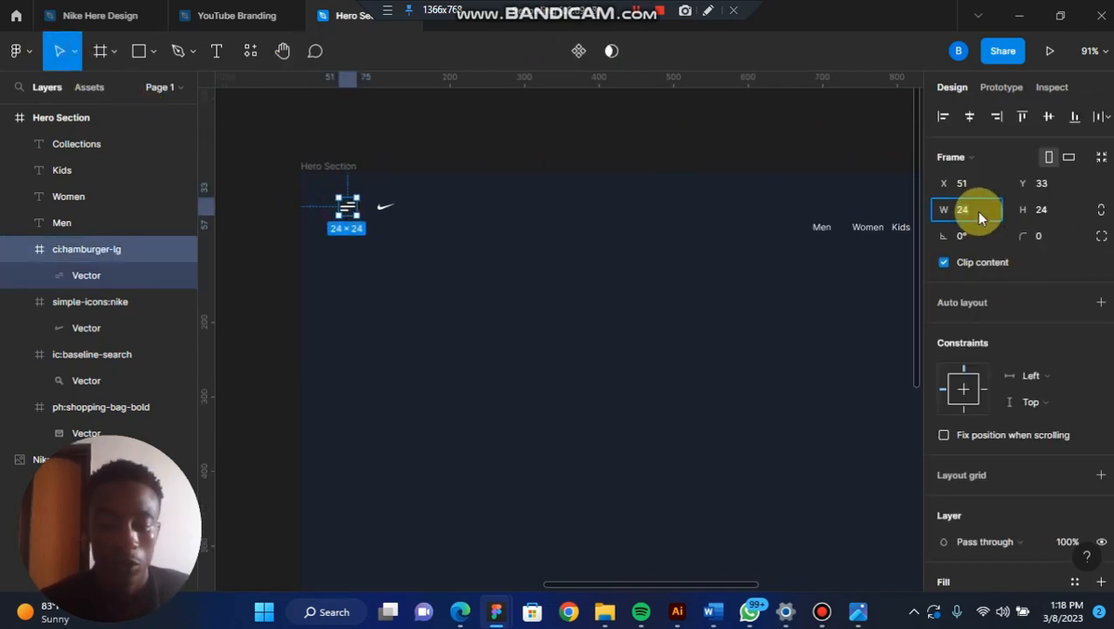
text(4)
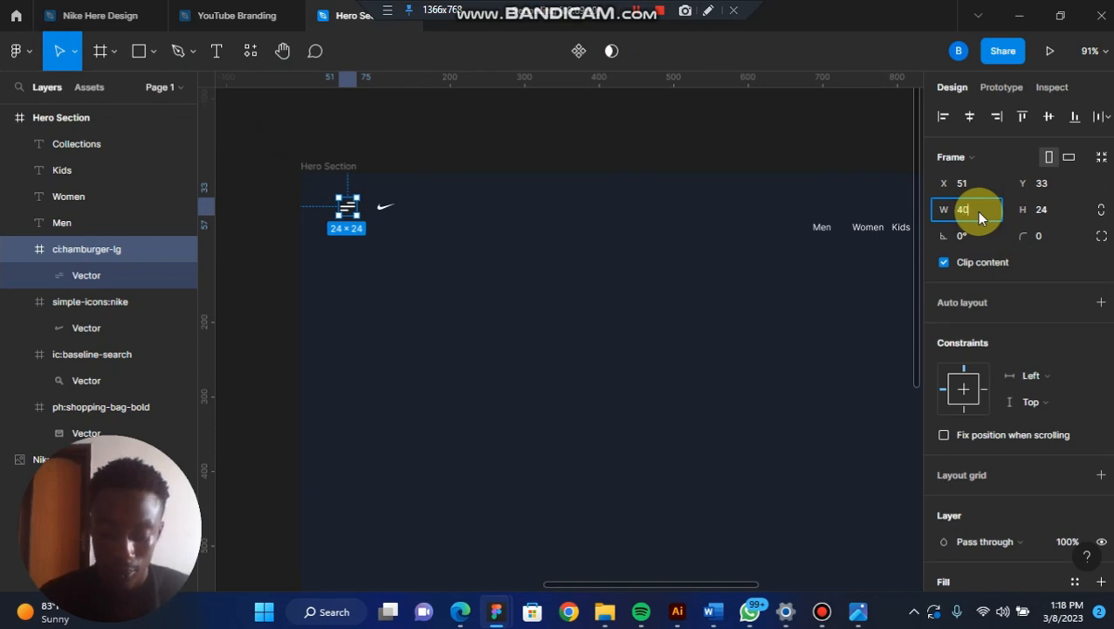
key(Tab)
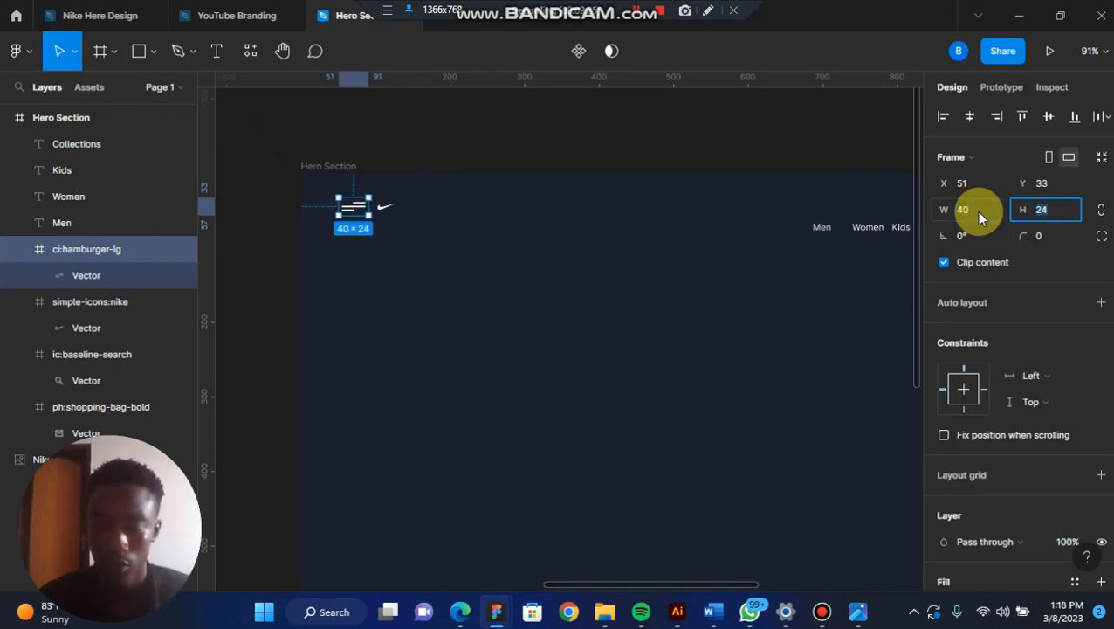
text(45)
key(Return)
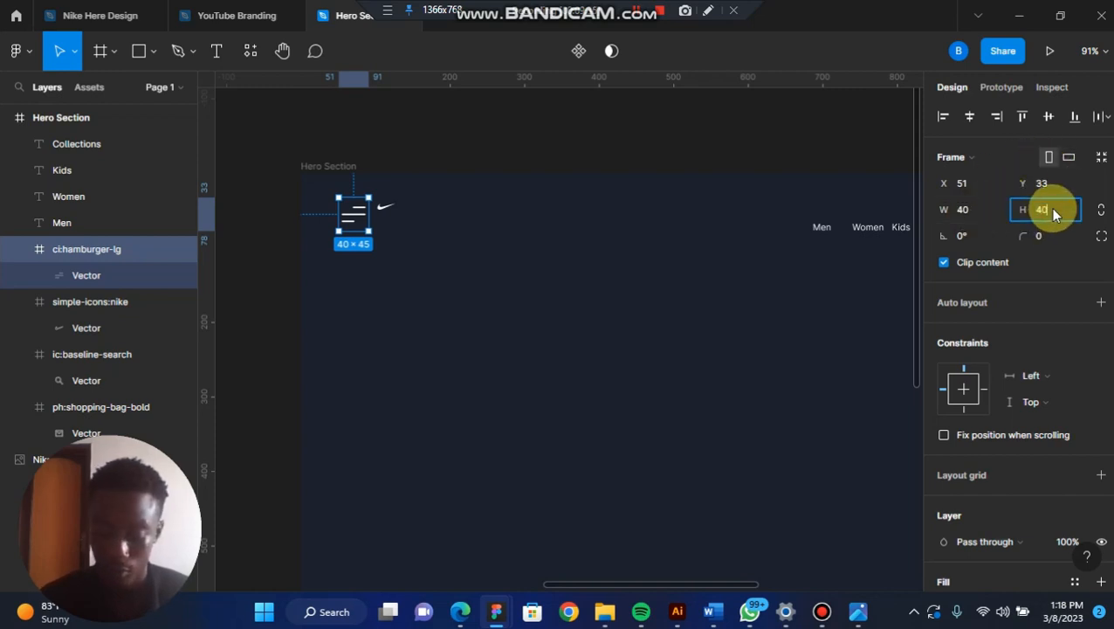
key(Return)
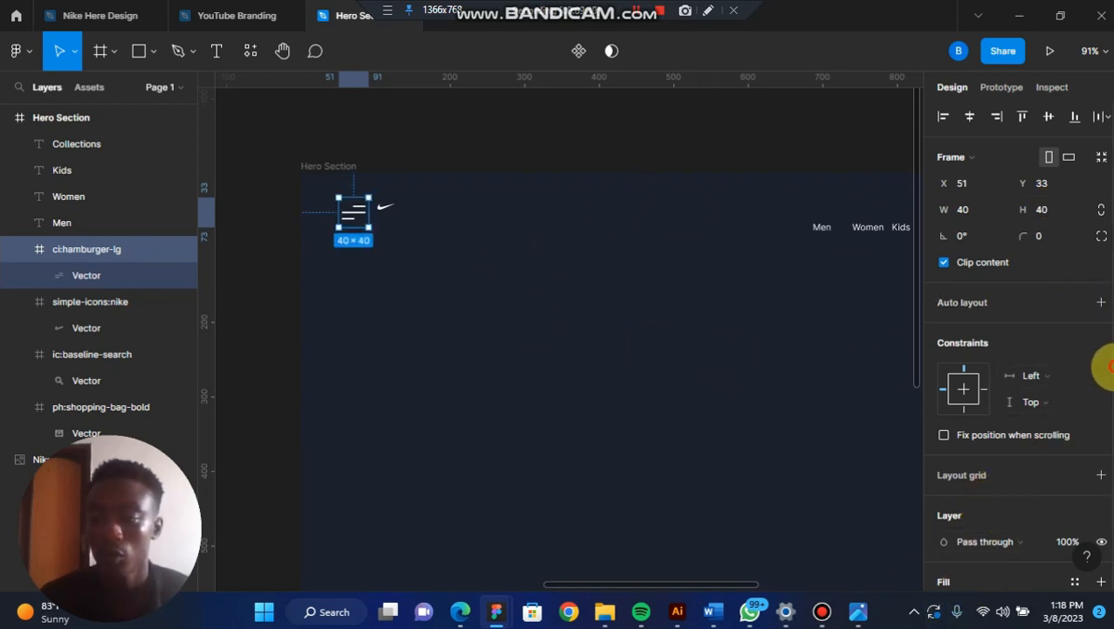
scroll(1100, 437, down, 3)
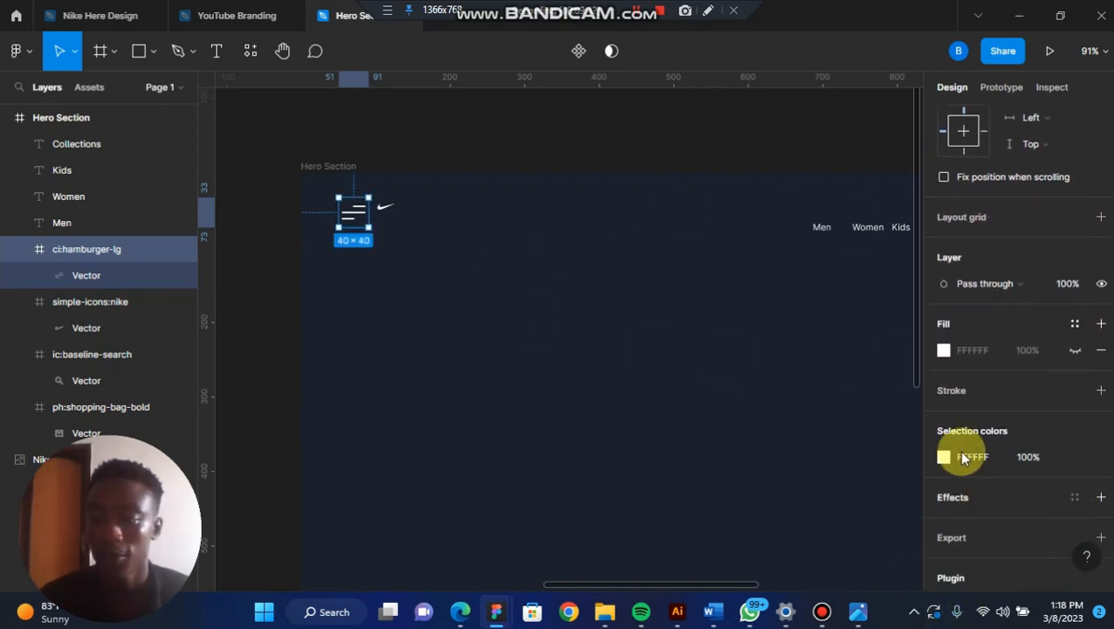
scroll(1087, 303, down, 2)
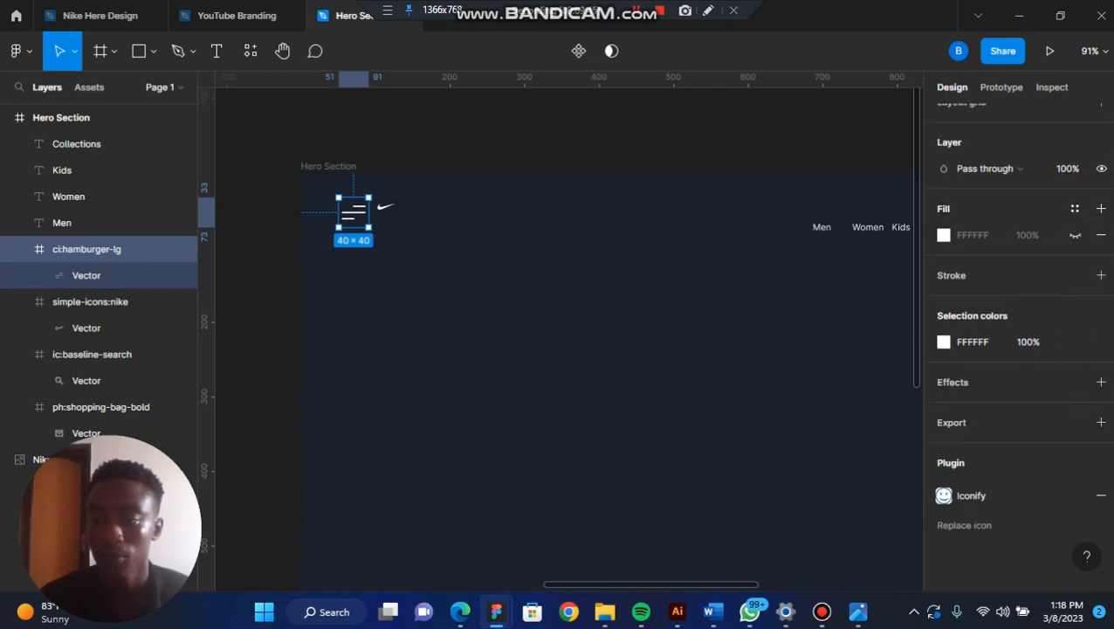
Step: Resize the Nike logo icon beside the hamburger menu icon to 90 wide and 90 high
click(390, 212)
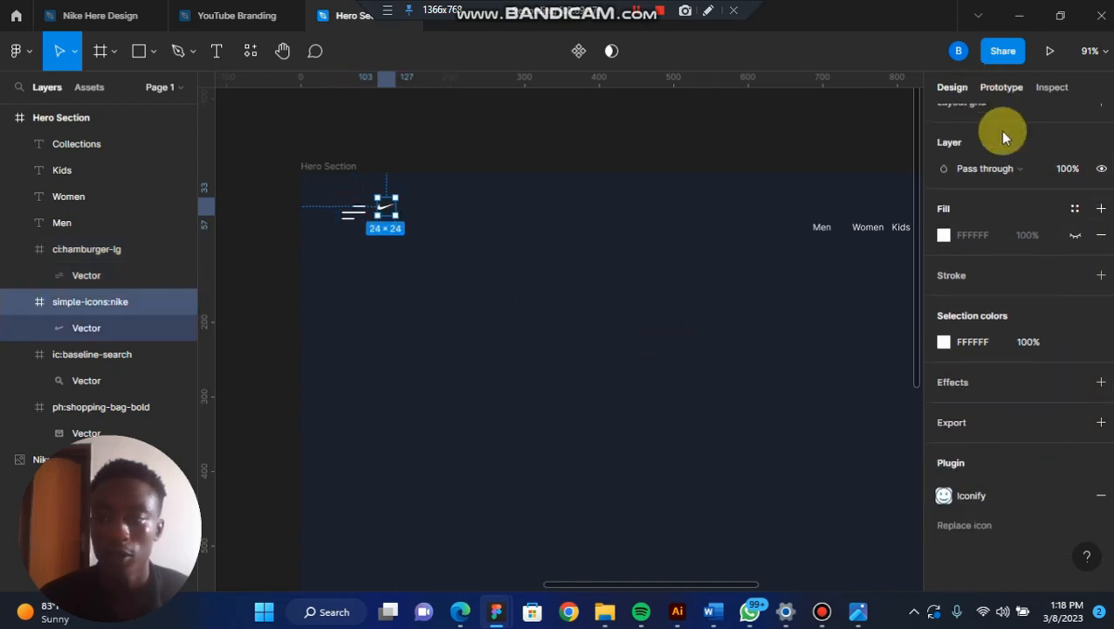
scroll(1083, 314, up, 5)
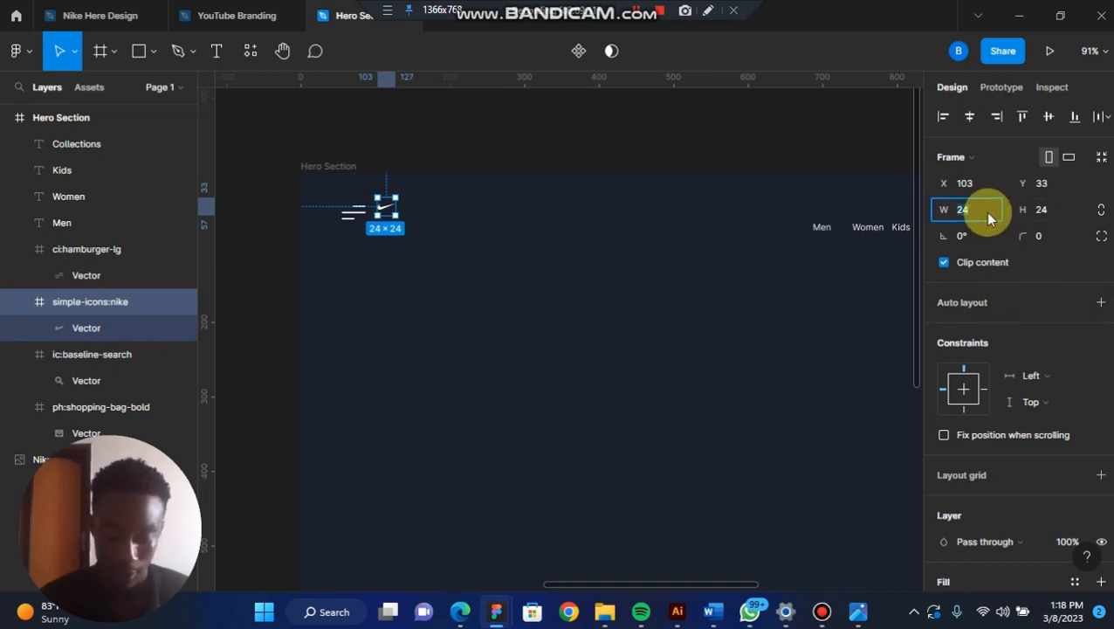
click(984, 211)
text(90)
key(Tab)
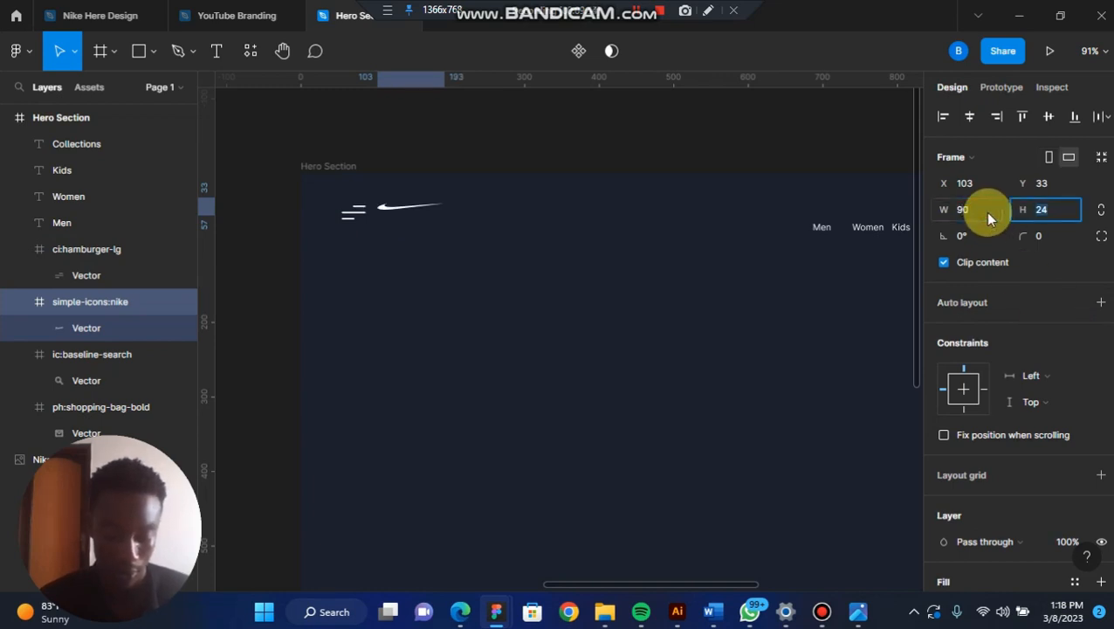
text(90)
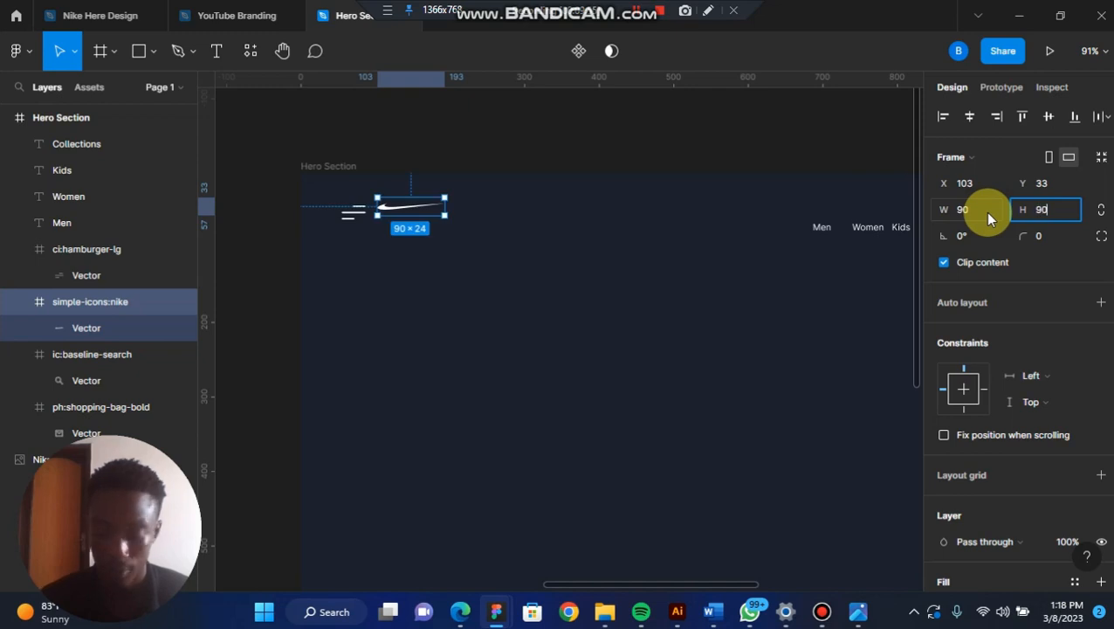
key(Return)
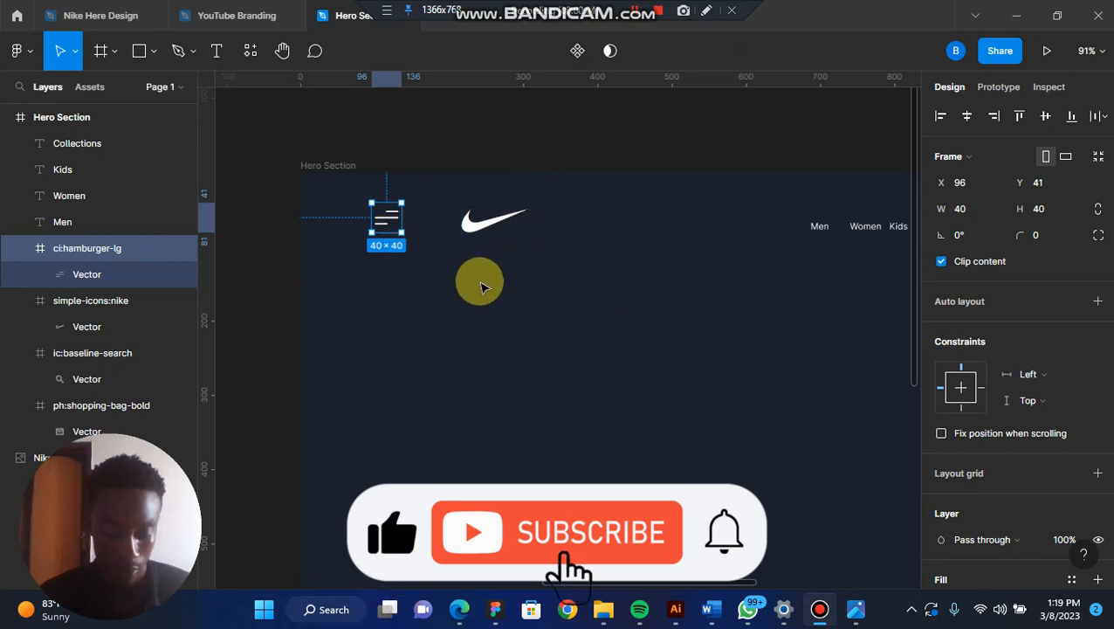
Step: Align the hamburger and Nike icons on their vertical centers and move them together slightly right and down
shift+click(482, 227)
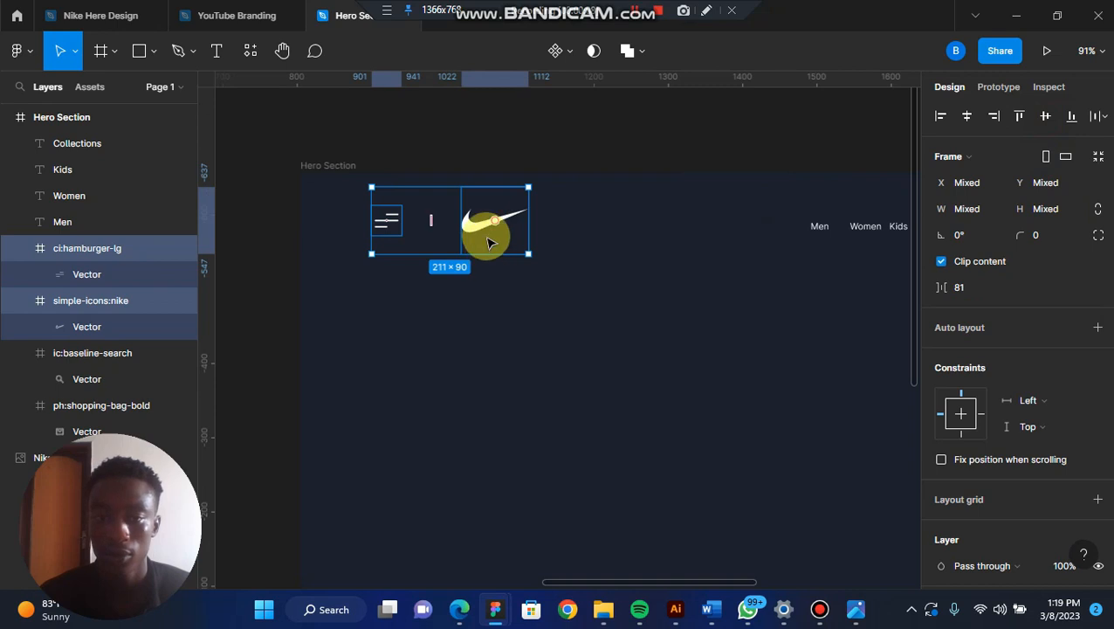
drag(489, 243, 508, 258)
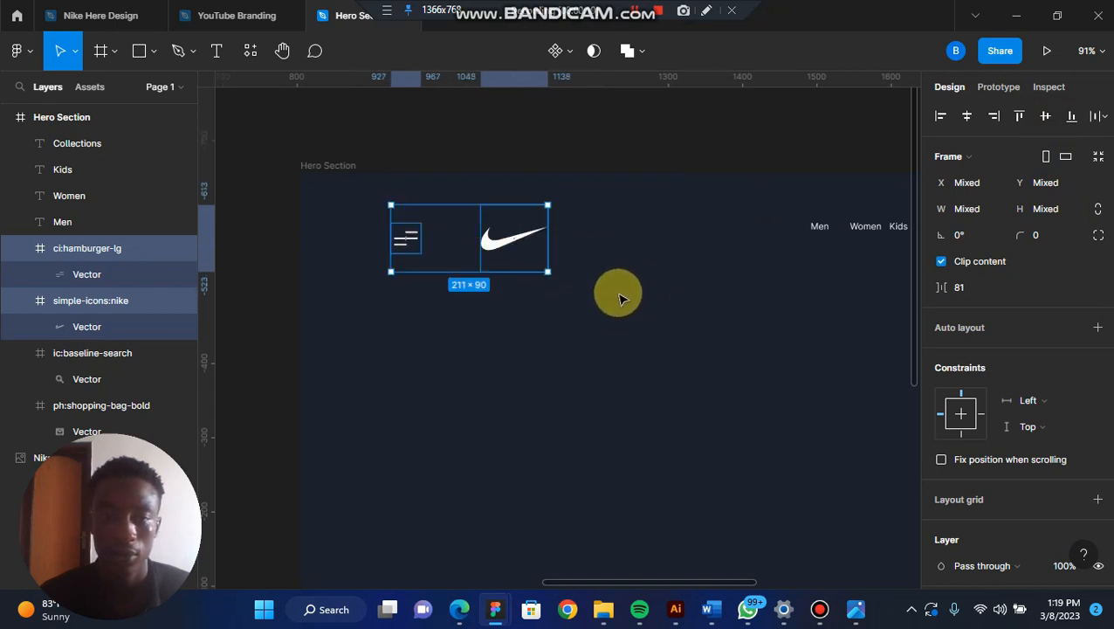
click(620, 323)
Step: Add a layout grid to the Hero Section frame and set it to 15 columns
click(331, 167)
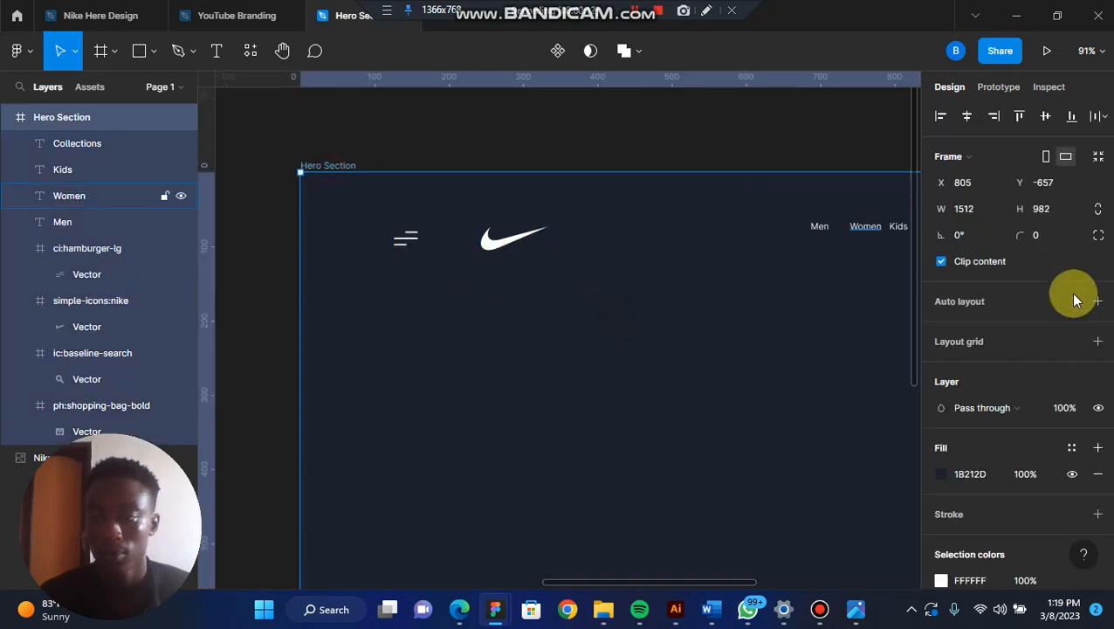
click(1097, 341)
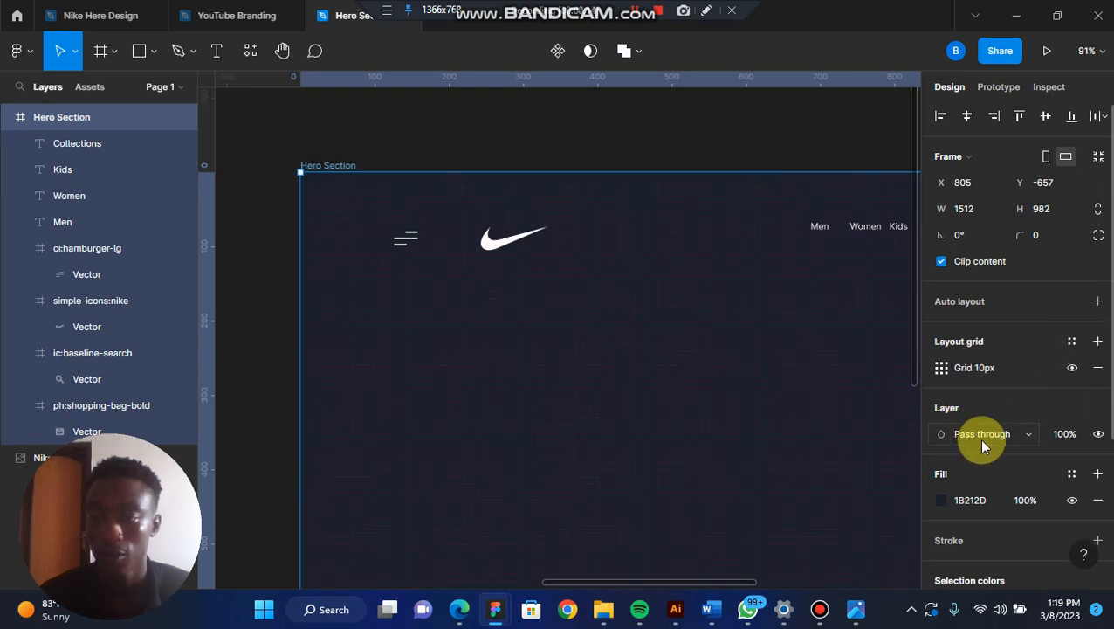
click(943, 371)
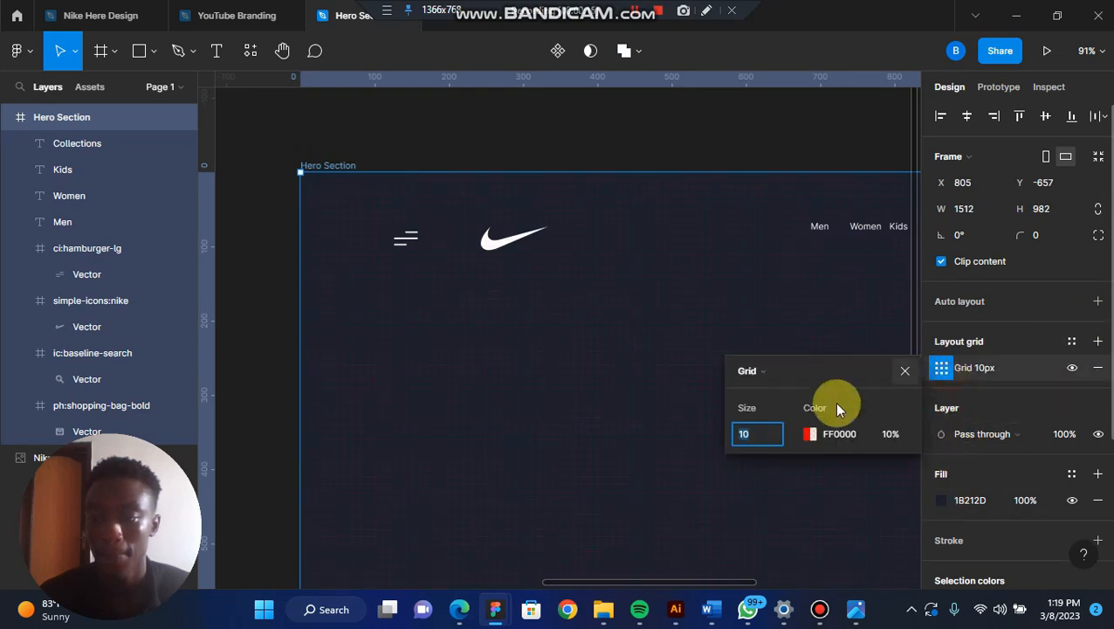
click(782, 371)
click(795, 391)
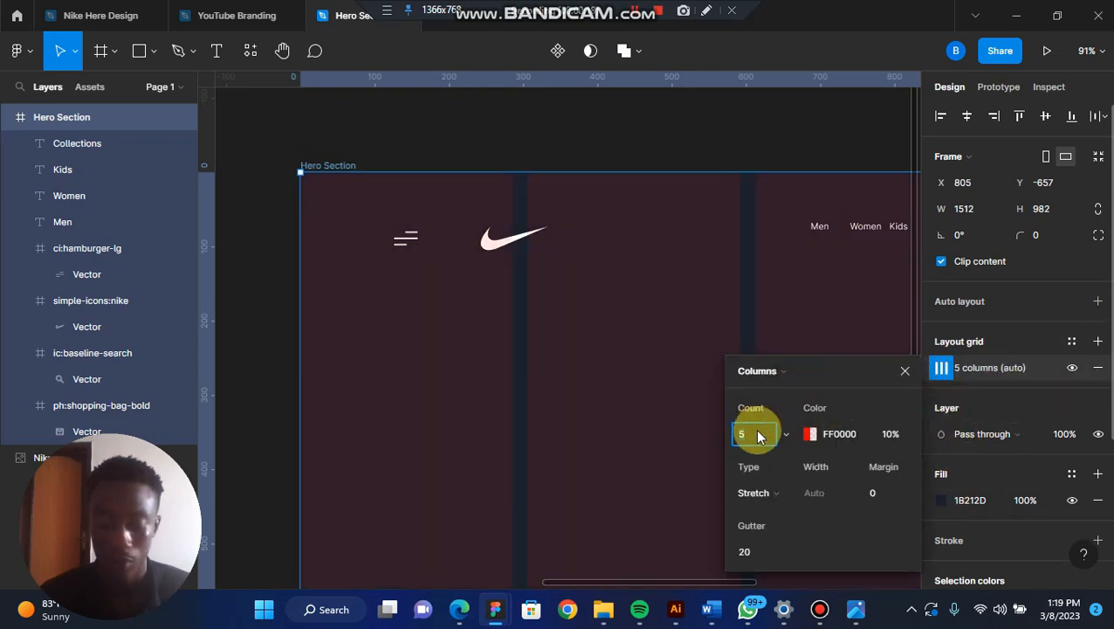
text(15)
key(Return)
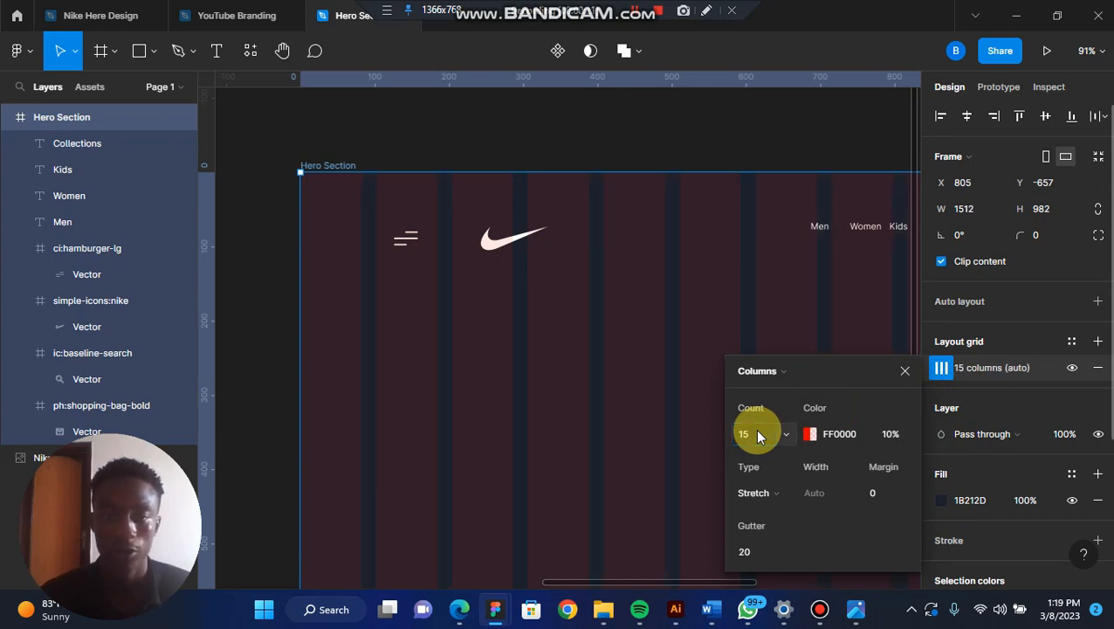
Step: Move the hamburger and Nike icons together so the hamburger starts at the left edge of the second grid column
click(403, 262)
drag(384, 201, 520, 243)
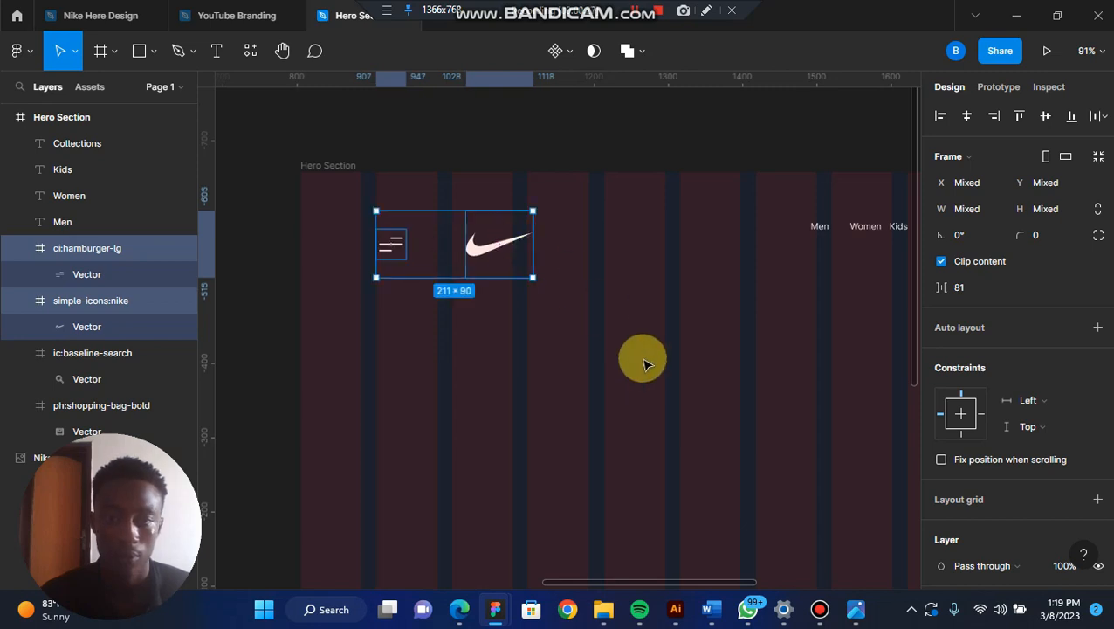
click(643, 364)
Step: Set the font size of the Men, Women, Kids and Collections labels to 20
click(282, 51)
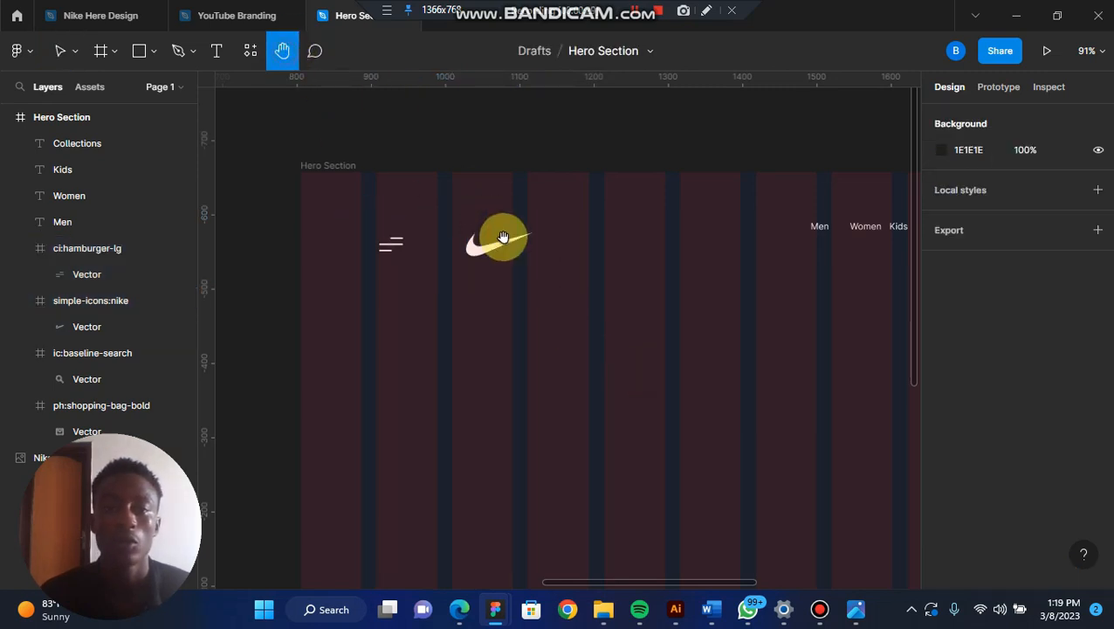
drag(503, 237, 349, 248)
drag(586, 314, 516, 298)
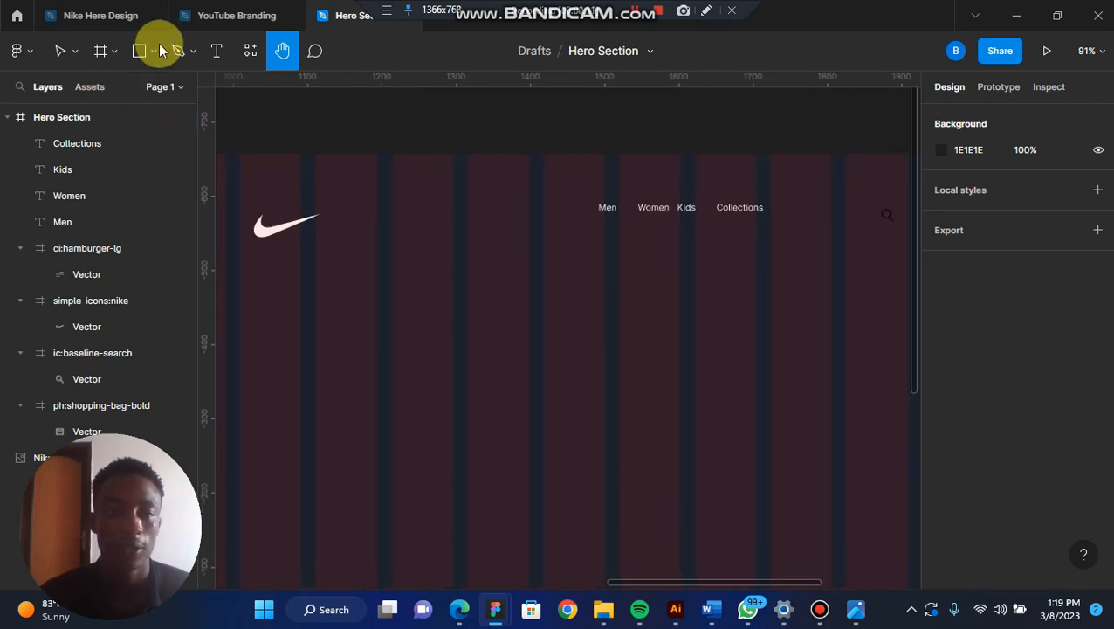
click(56, 50)
drag(495, 262, 812, 179)
click(1083, 501)
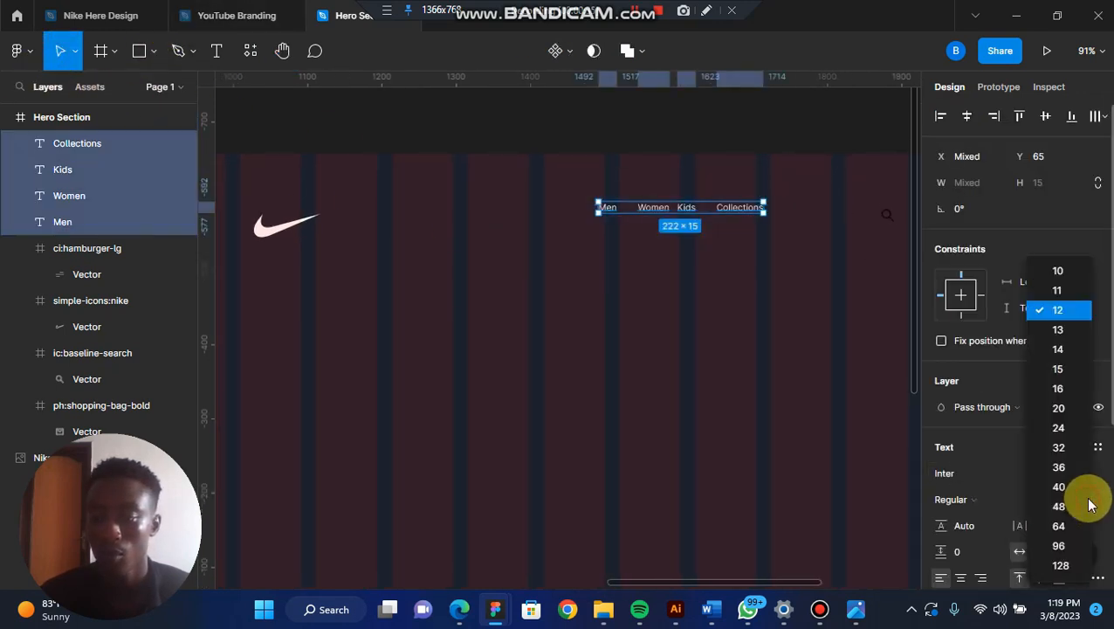
click(1065, 408)
click(591, 255)
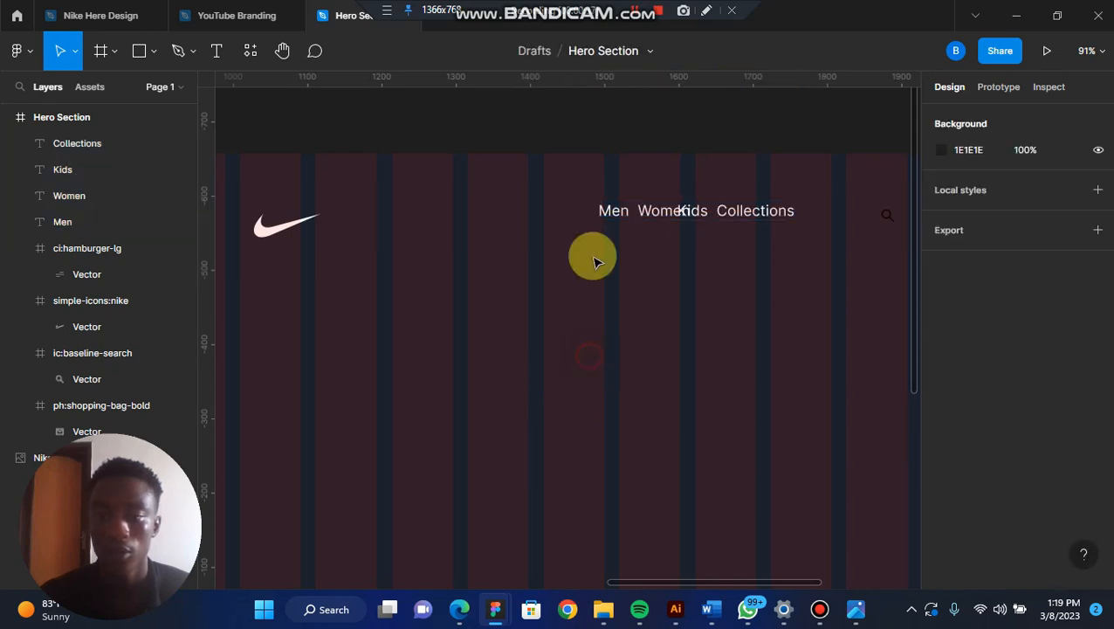
Step: Spread the Men, Women, Kids and Collections labels apart in a row between the Nike logo and the search icon
drag(607, 218, 530, 227)
click(635, 212)
drag(613, 218, 609, 226)
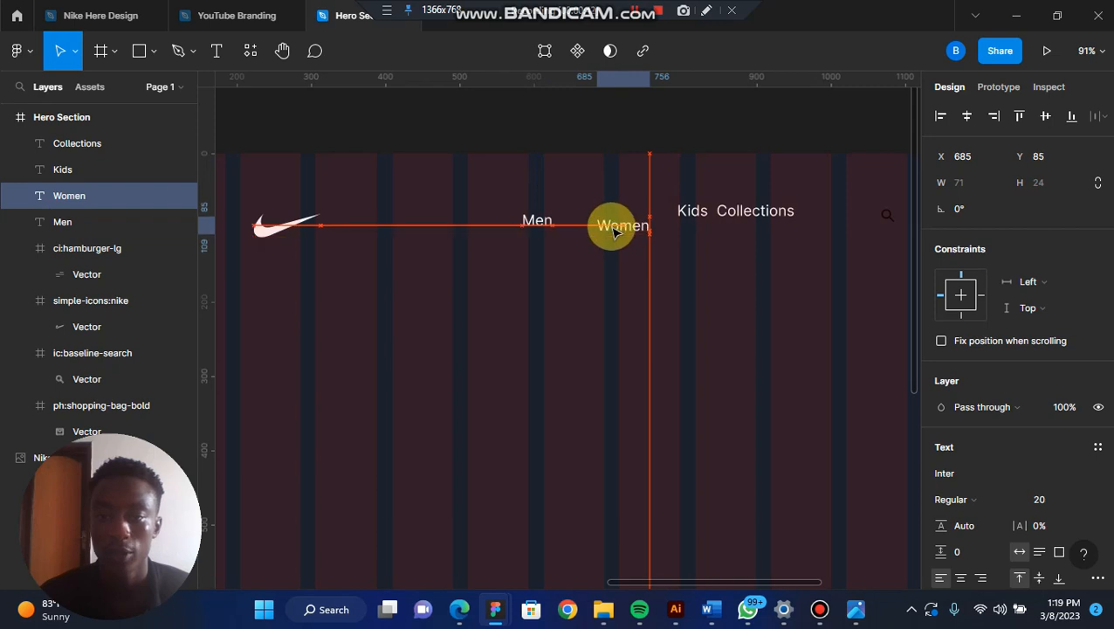
click(694, 216)
drag(701, 240, 791, 229)
Step: Align the four navigation labels on their vertical centers and distribute their horizontal spacing evenly
drag(507, 293, 813, 219)
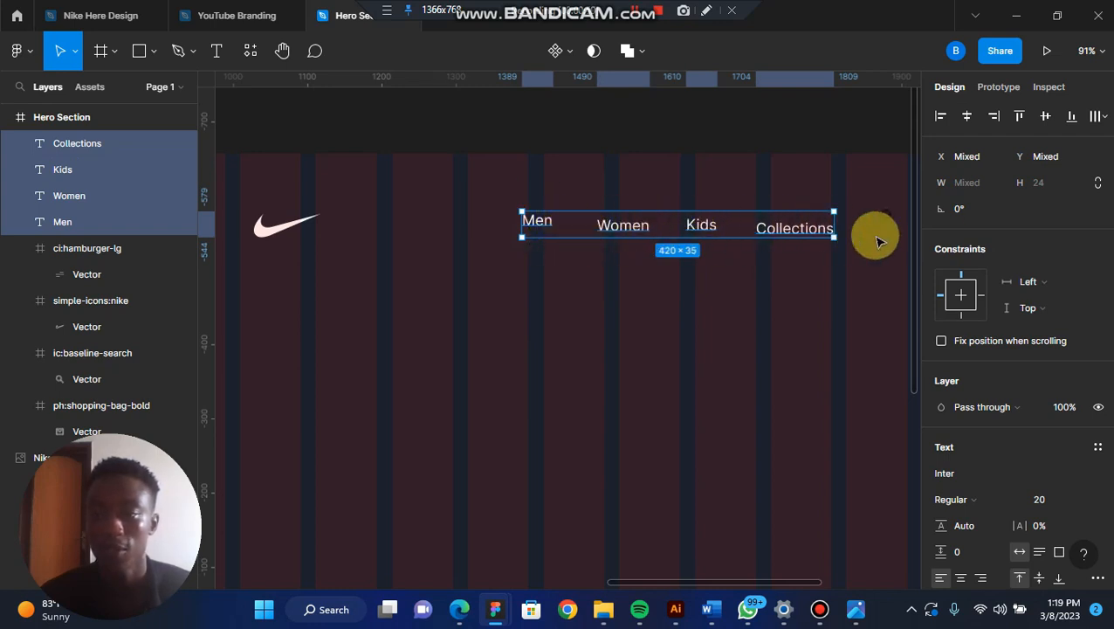
click(1045, 122)
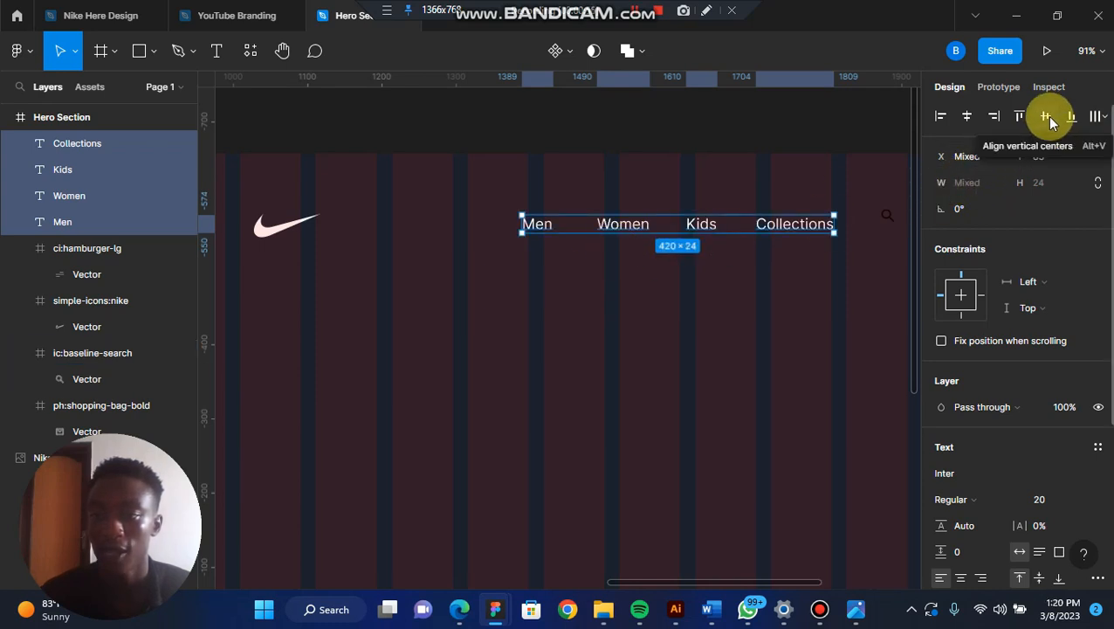
click(1104, 117)
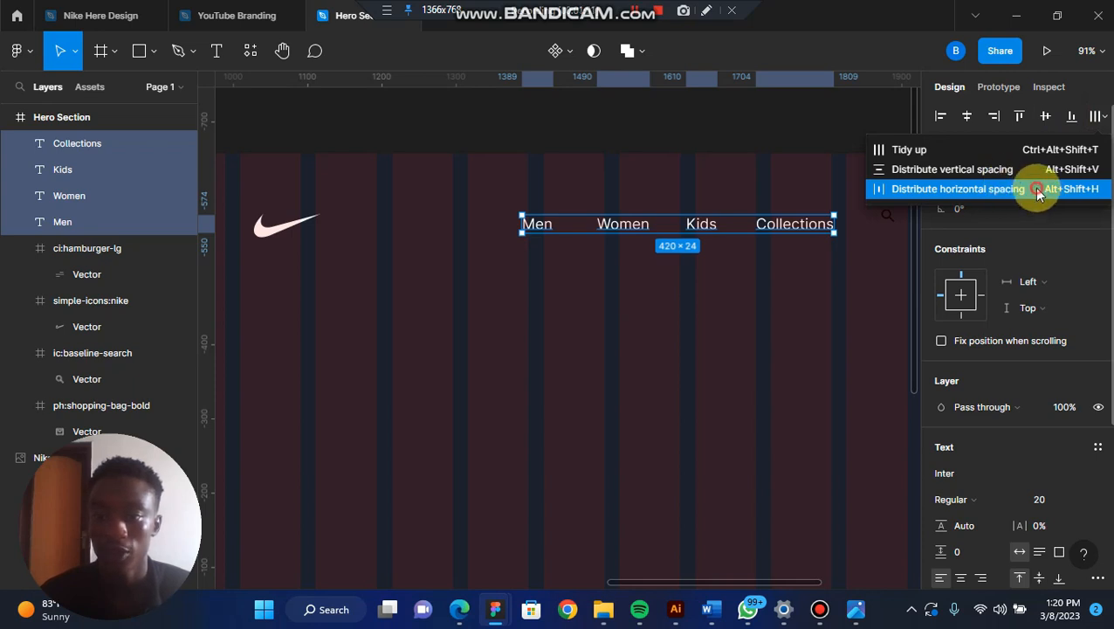
click(1038, 190)
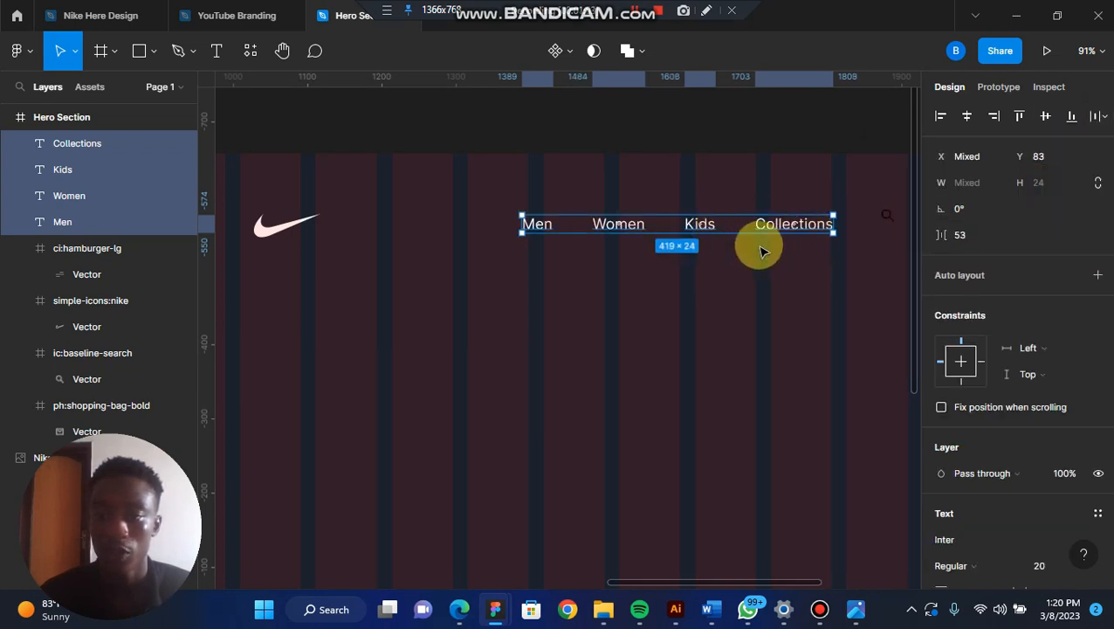
click(651, 303)
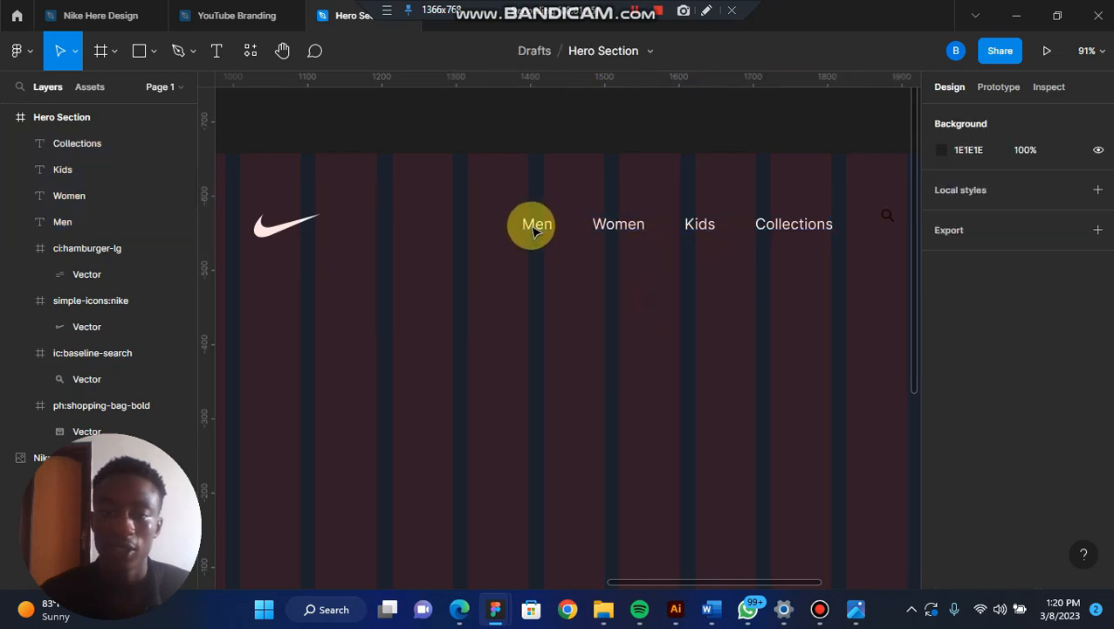
Step: Try moving the Men label further left to X 522, Y 72, and undo the move
click(537, 225)
drag(524, 225, 473, 216)
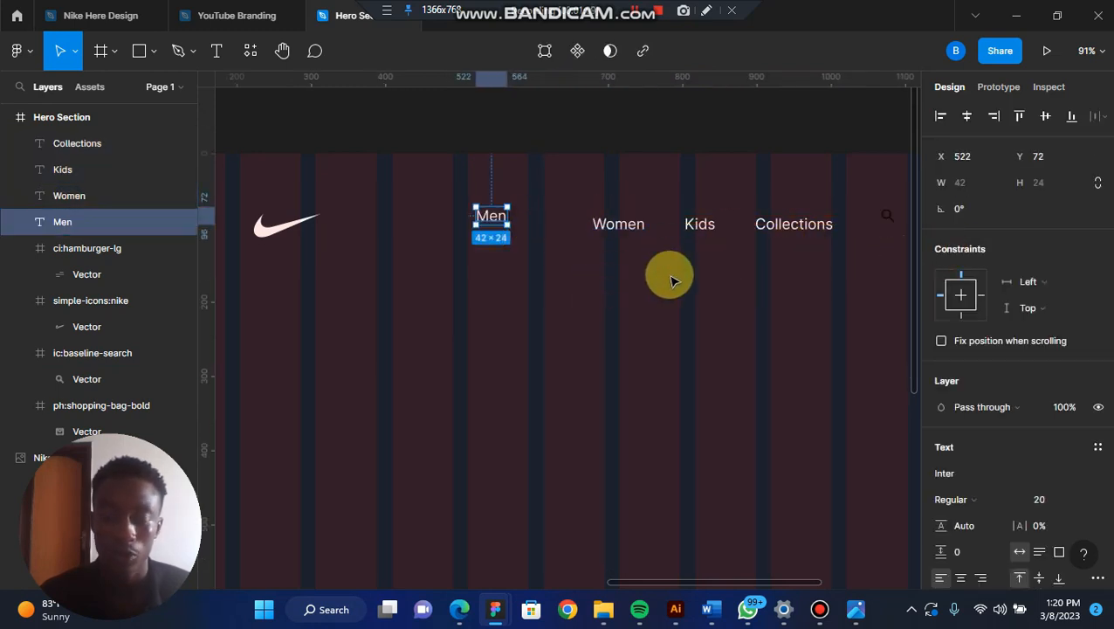
key(ctrl+z)
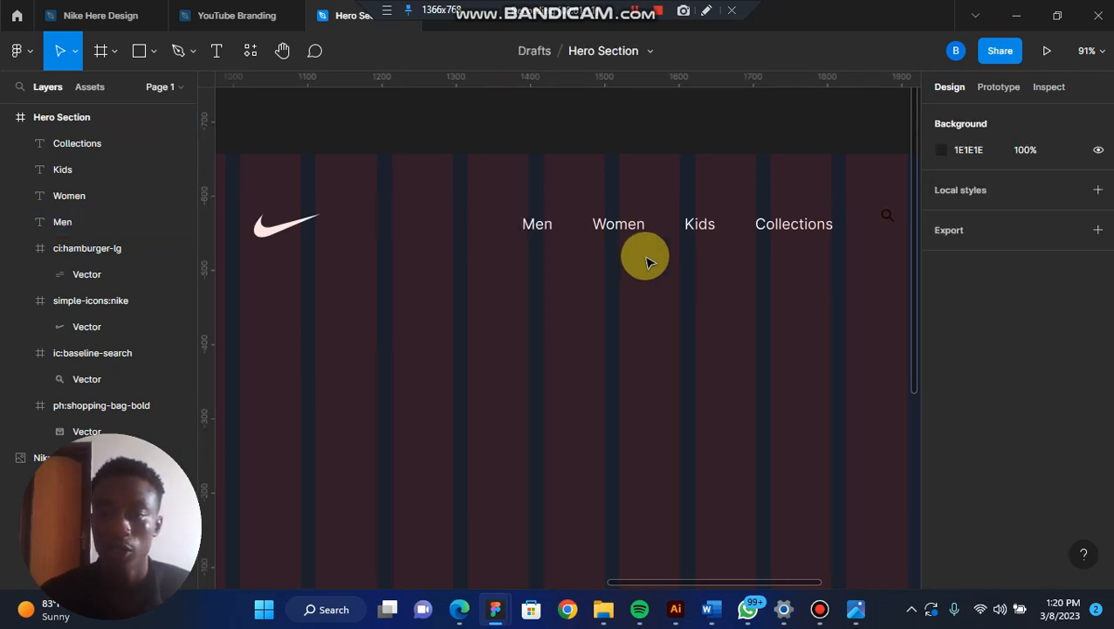
Step: Wrap the Men, Women, Kids and Collections labels in an auto layout frame and move it to X 593, Y 85
drag(523, 196, 838, 297)
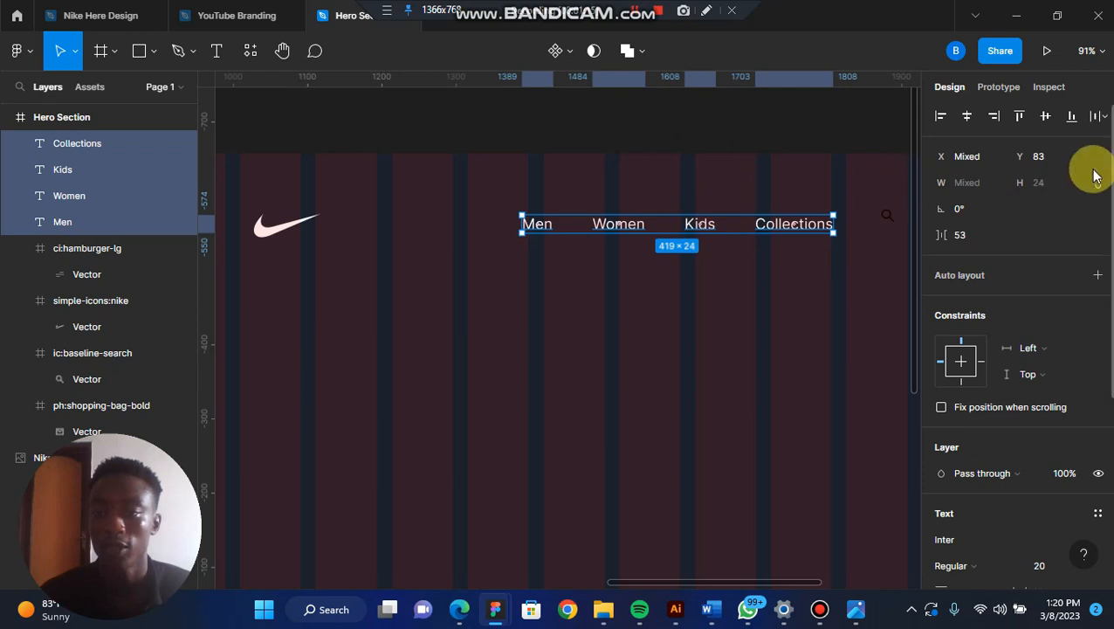
click(1099, 276)
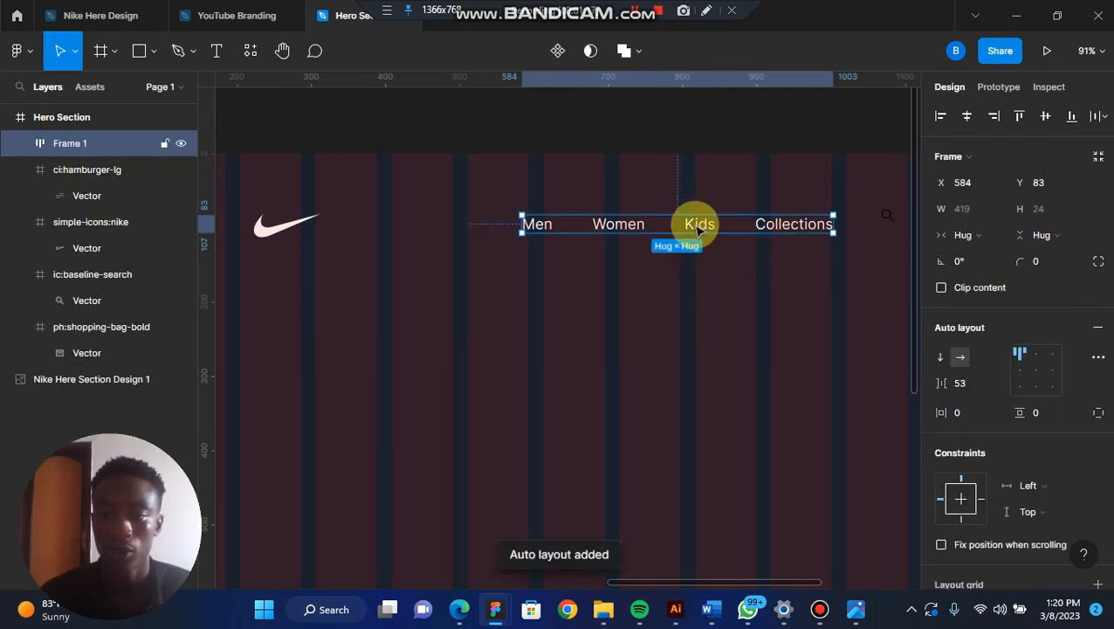
click(572, 190)
mouse_move(550, 225)
mouse_down()
mouse_move(458, 219)
mouse_move(638, 216)
mouse_move(557, 234)
mouse_up()
click(572, 297)
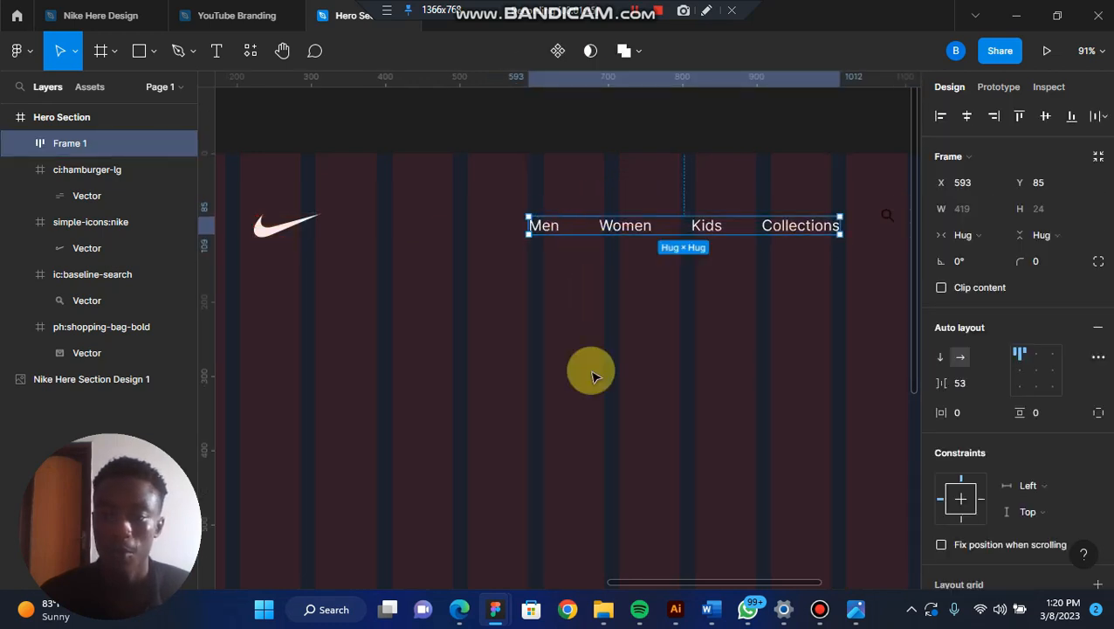
Step: Move the search and shopping bag icons together toward the frame's right side, in line with the navigation labels at Y 85
drag(664, 582, 755, 560)
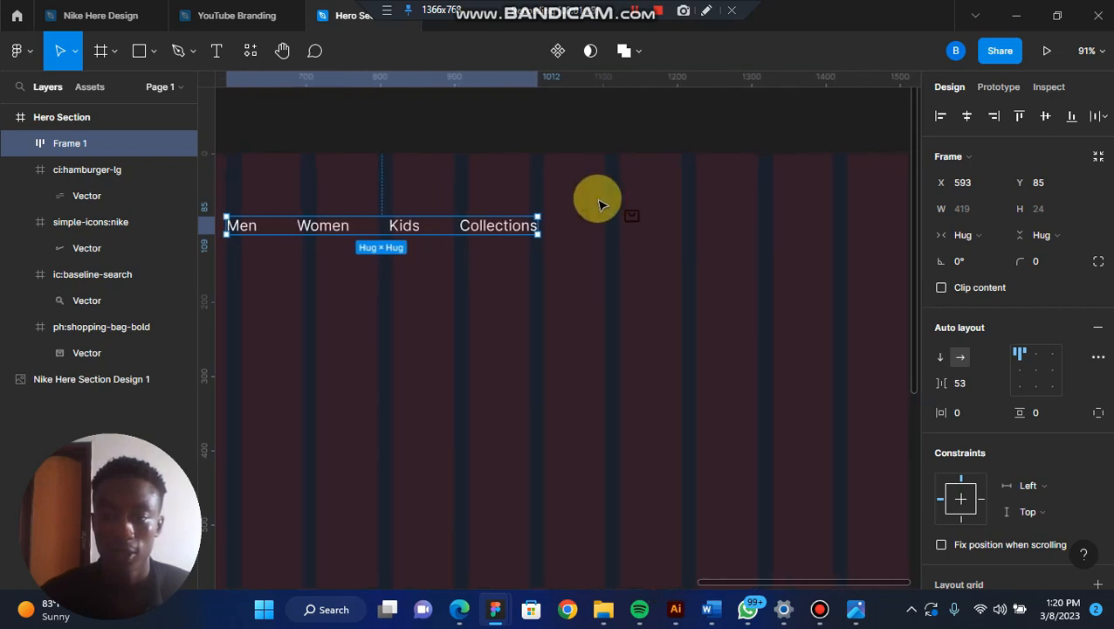
drag(570, 186, 671, 267)
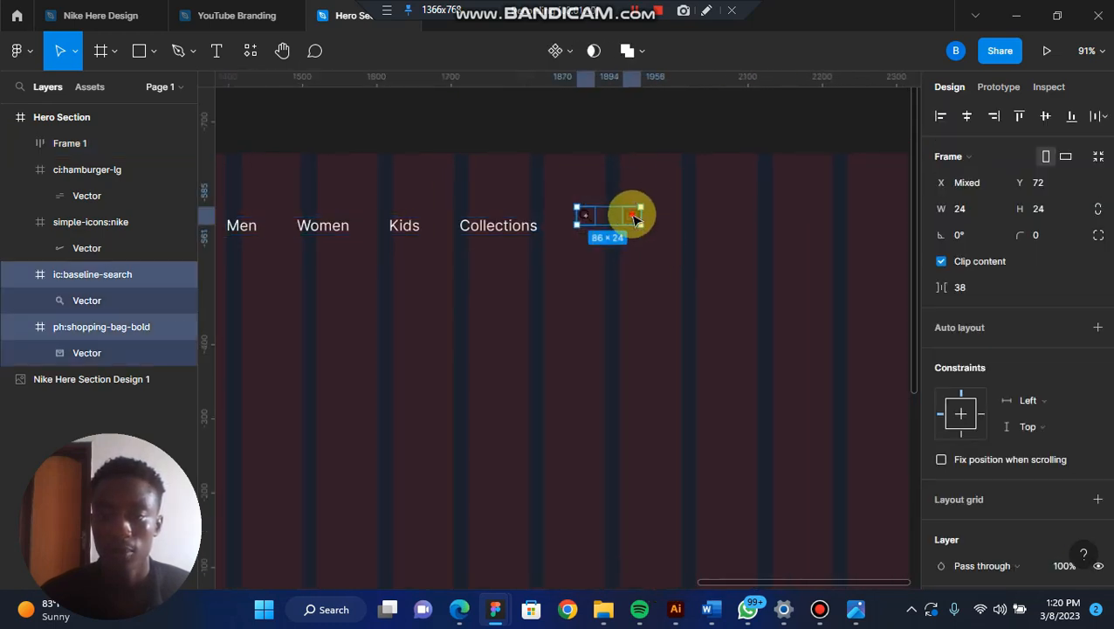
drag(635, 219, 813, 226)
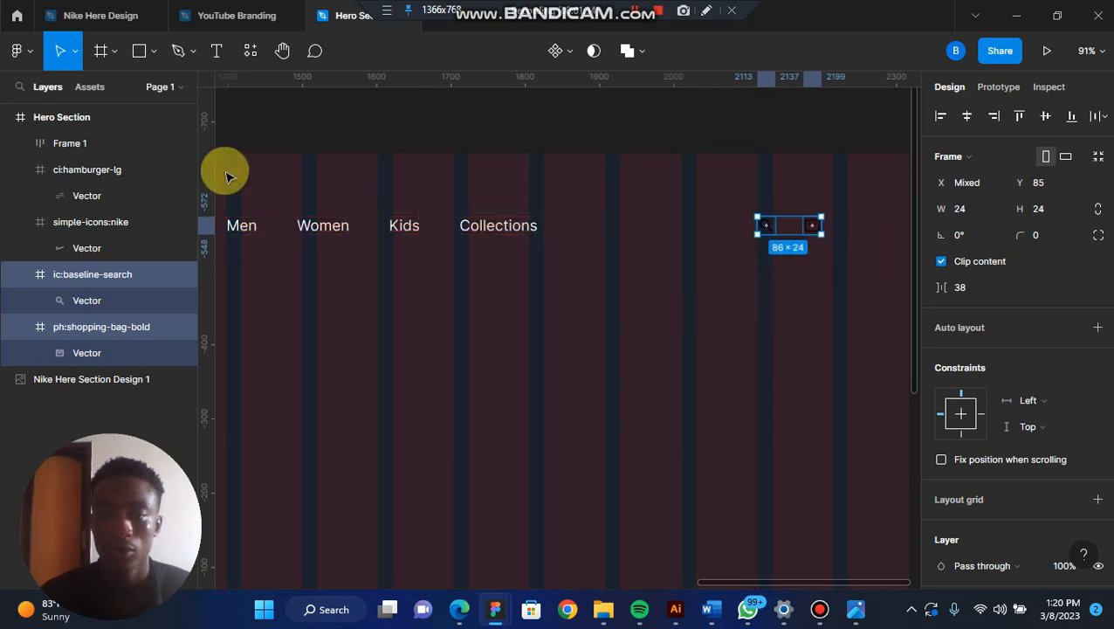
Step: Draw a 40 by 40 circle with the Ellipse tool over the shopping bag icon, undoing the first attempt below it
click(149, 45)
click(149, 146)
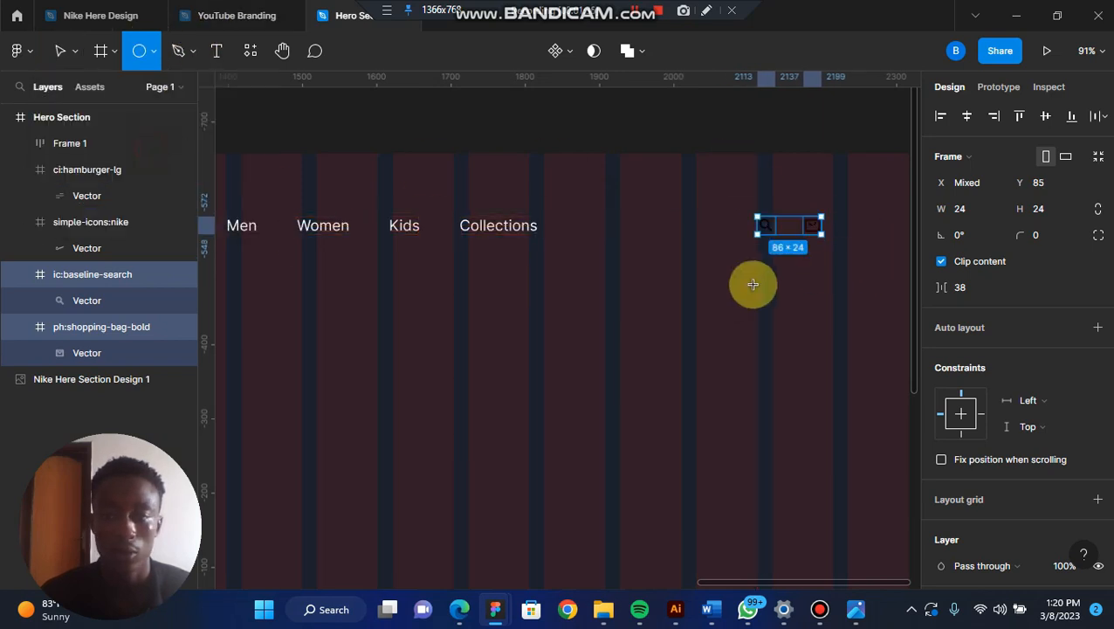
drag(807, 261, 828, 282)
key(ctrl+z)
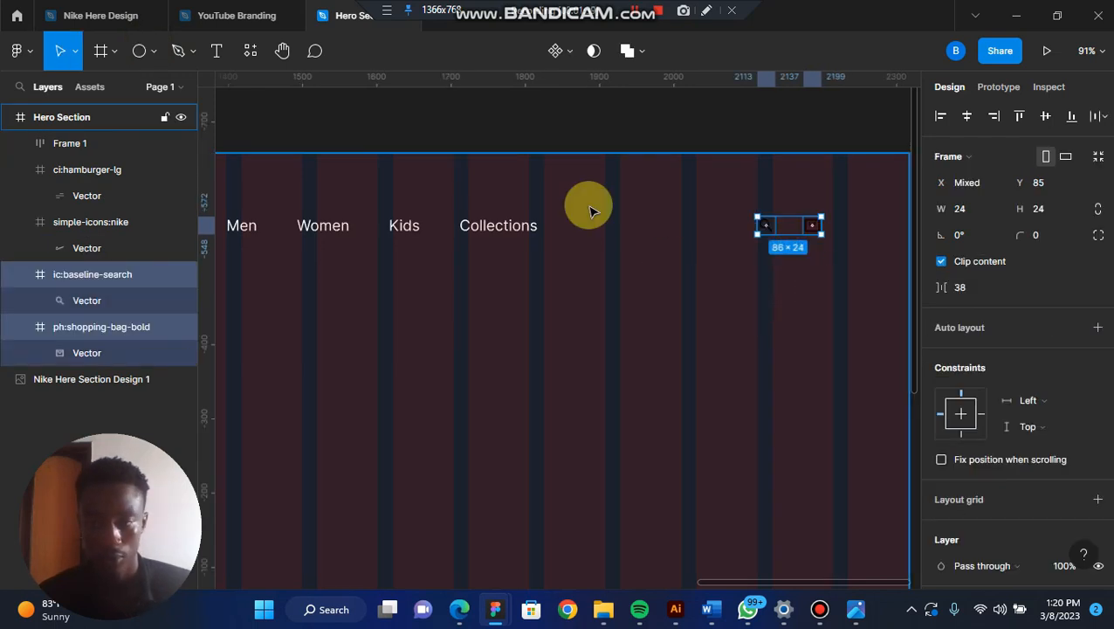
click(139, 50)
mouse_move(792, 270)
mouse_down()
mouse_move(821, 300)
mouse_move(818, 232)
mouse_up()
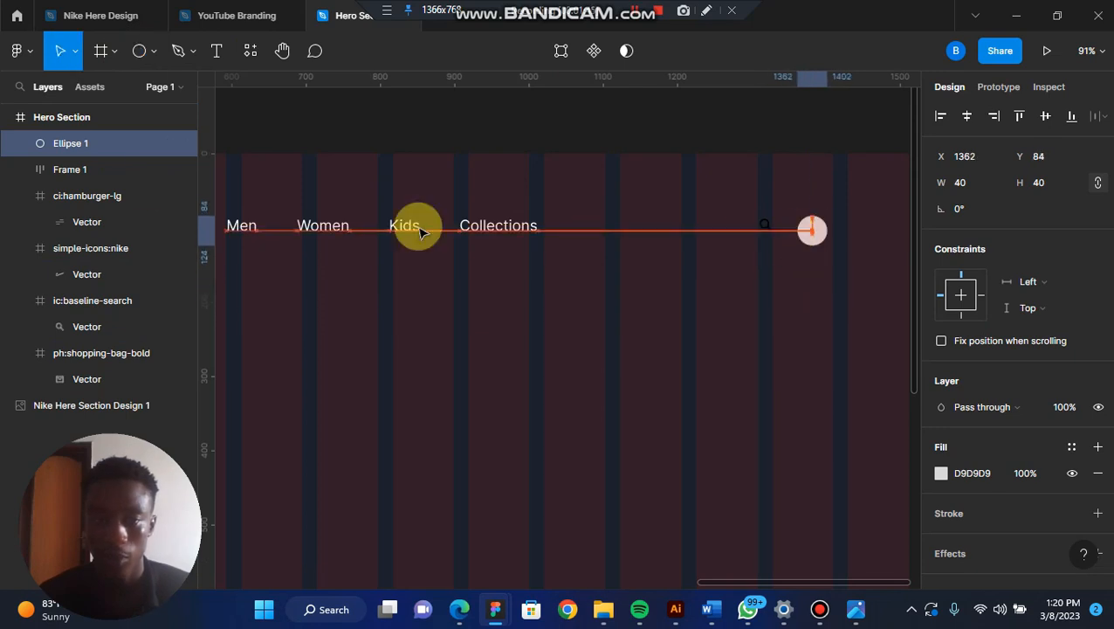
Step: Collapse the icon layers and try to reorder the circle beneath the shopping bag layer
click(21, 197)
drag(103, 166, 87, 206)
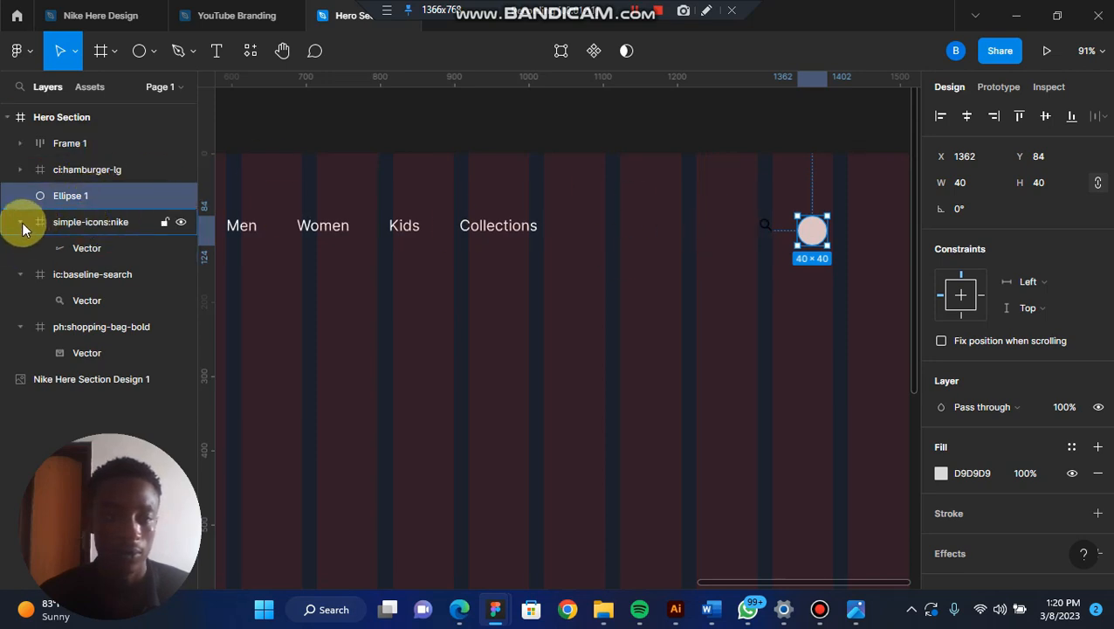
click(20, 222)
click(20, 248)
drag(67, 194, 29, 122)
Step: Put the shopping bag layer above the circle inside the Hero Section frame and center the circle behind the icon at X 1362, Y 77
drag(804, 231, 812, 266)
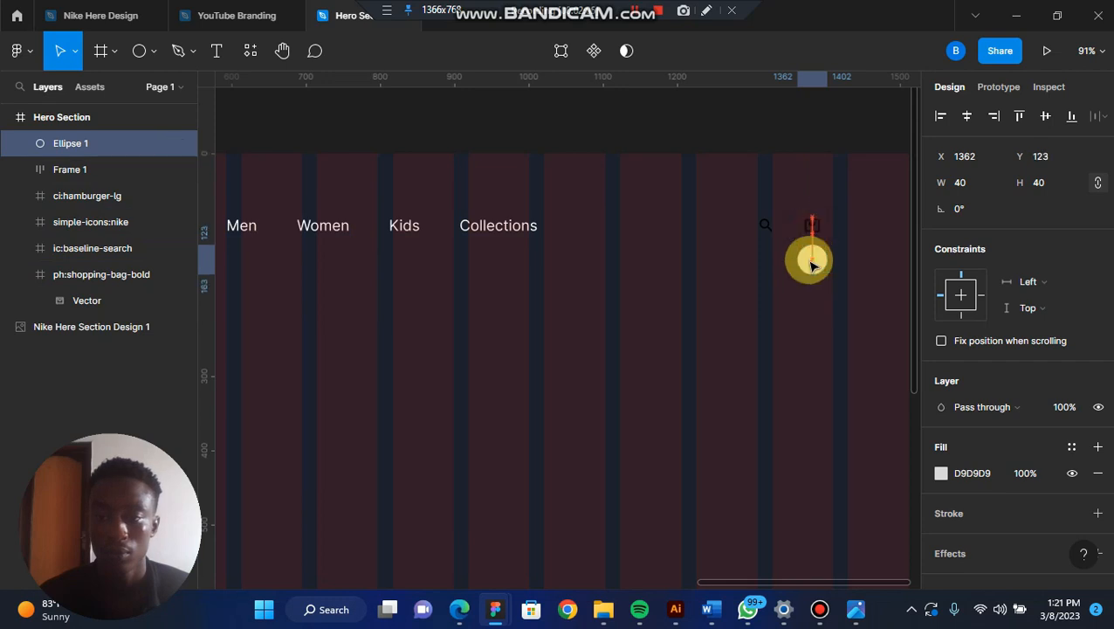
click(812, 224)
drag(137, 274, 88, 111)
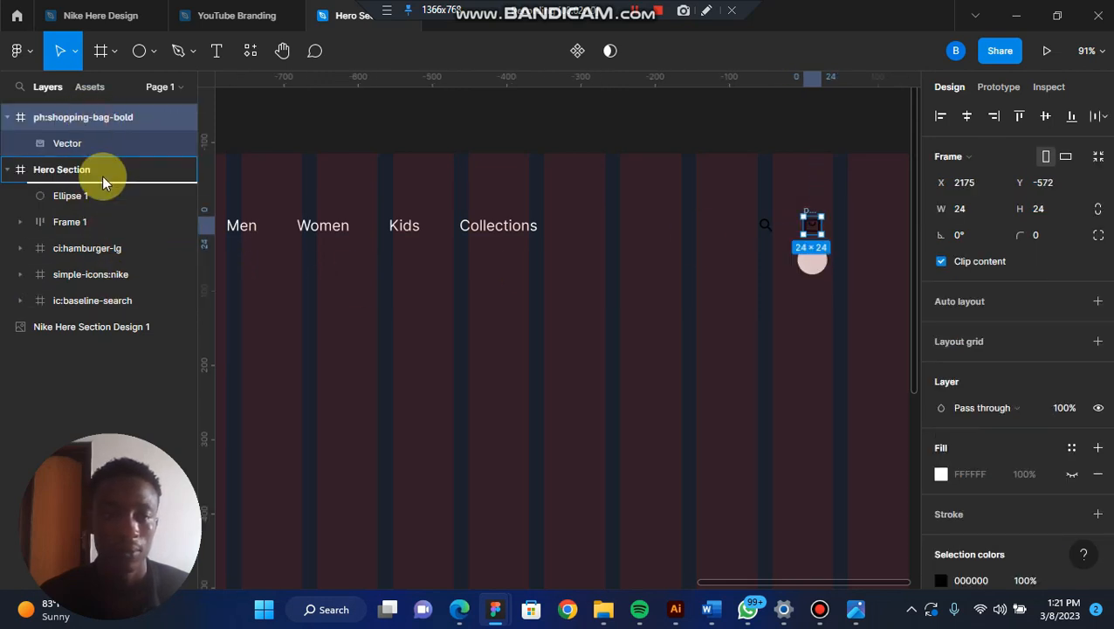
mouse_move(102, 175)
mouse_down()
mouse_move(102, 160)
mouse_move(120, 186)
mouse_up()
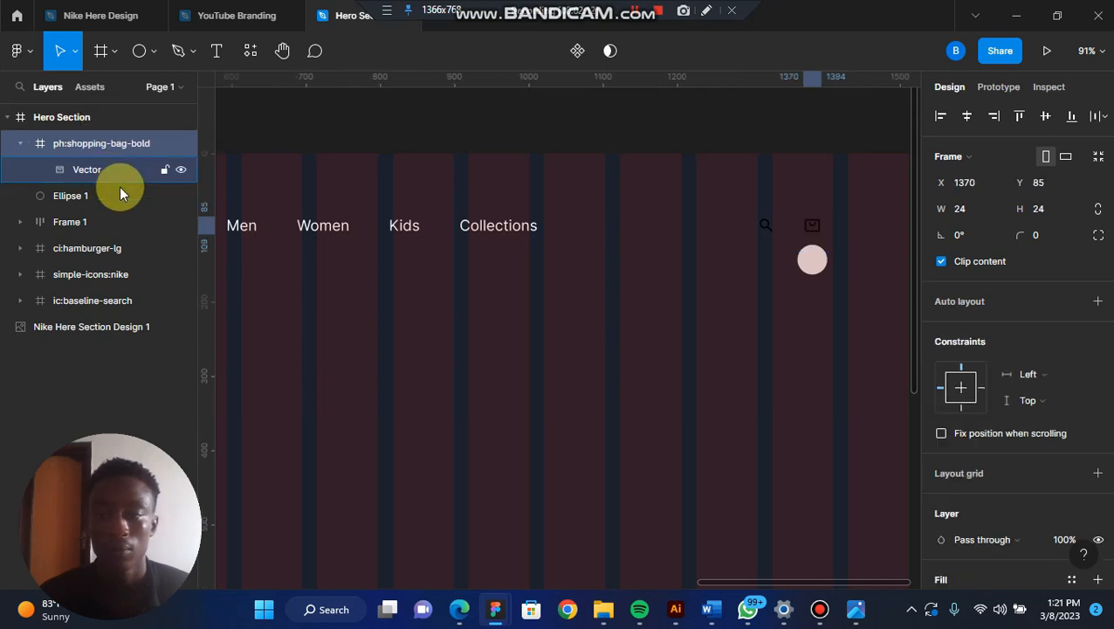
drag(816, 274, 813, 231)
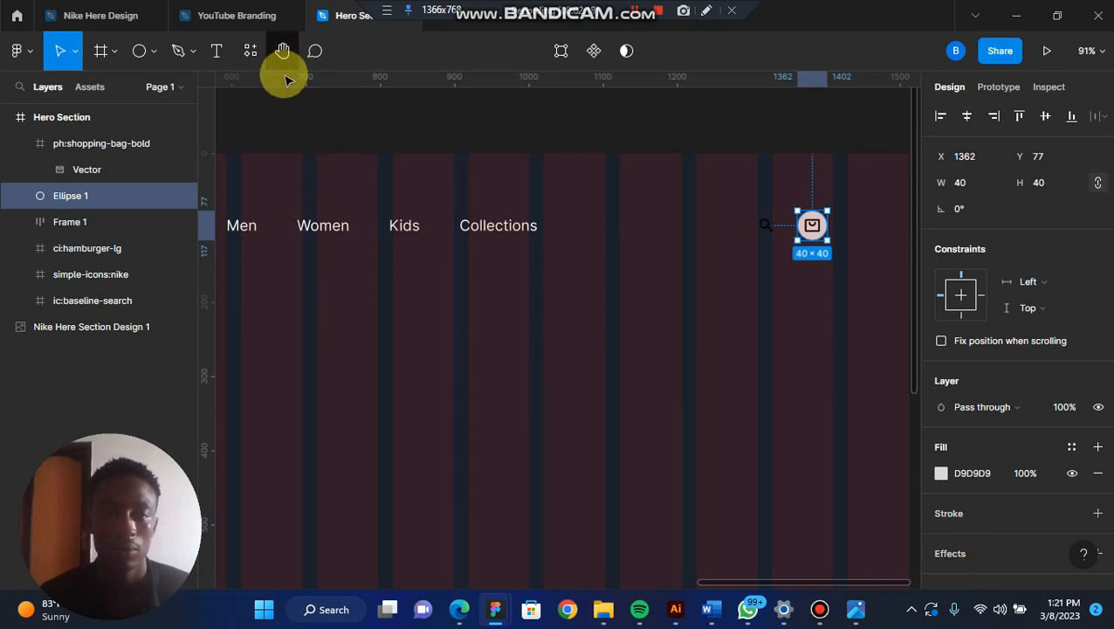
Step: Fill the circle with the orange FB4B29 sampled from the bag button in the reference image
click(941, 474)
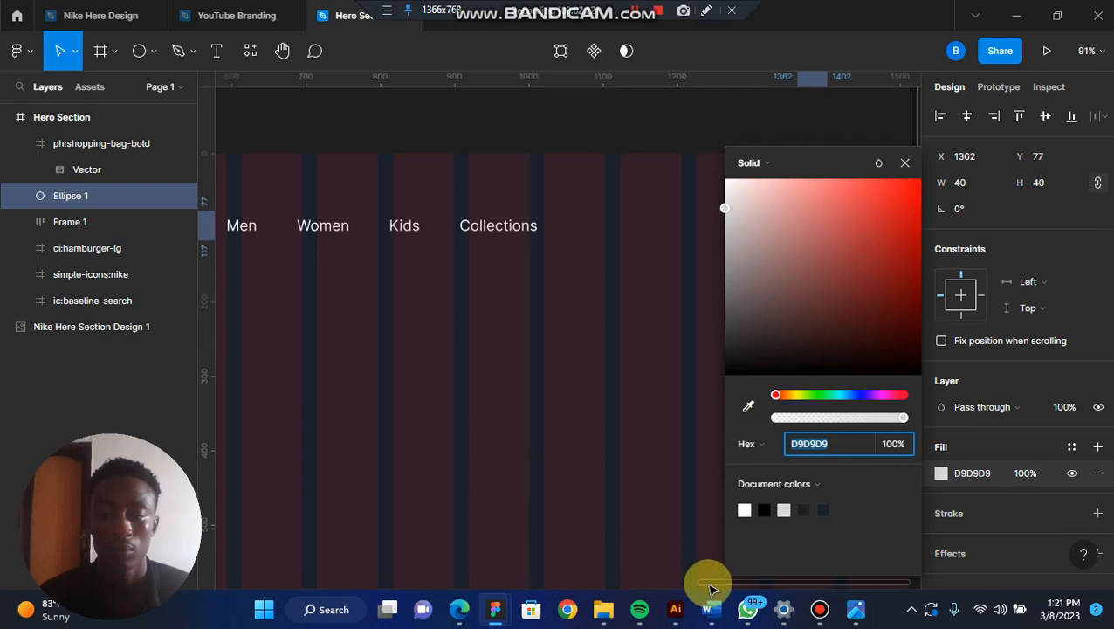
drag(710, 583, 452, 522)
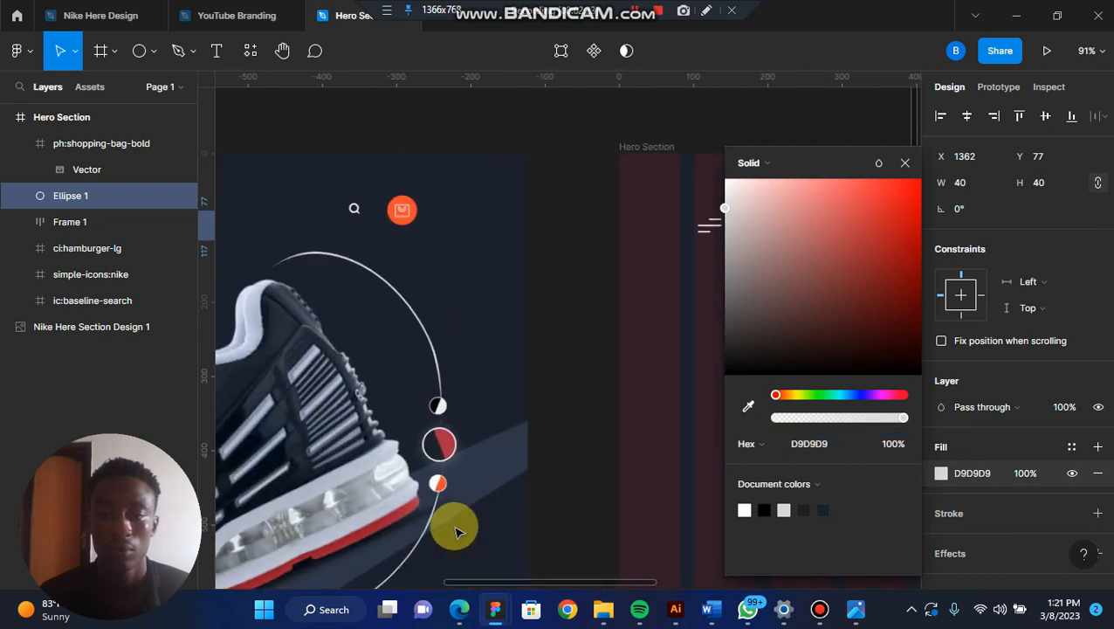
click(749, 406)
click(405, 199)
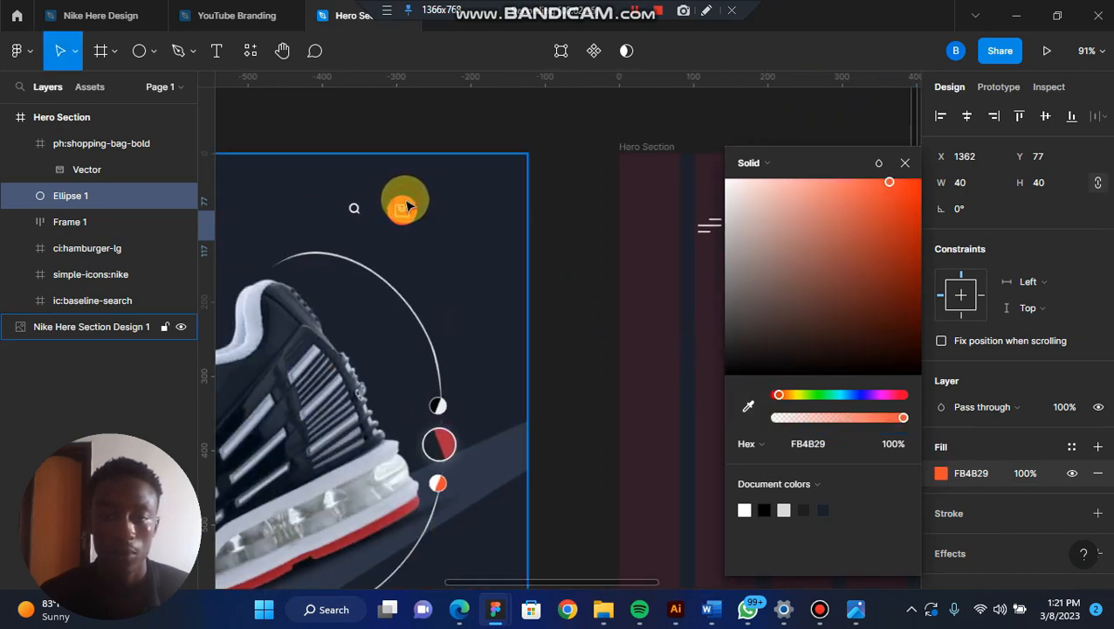
drag(626, 585, 827, 509)
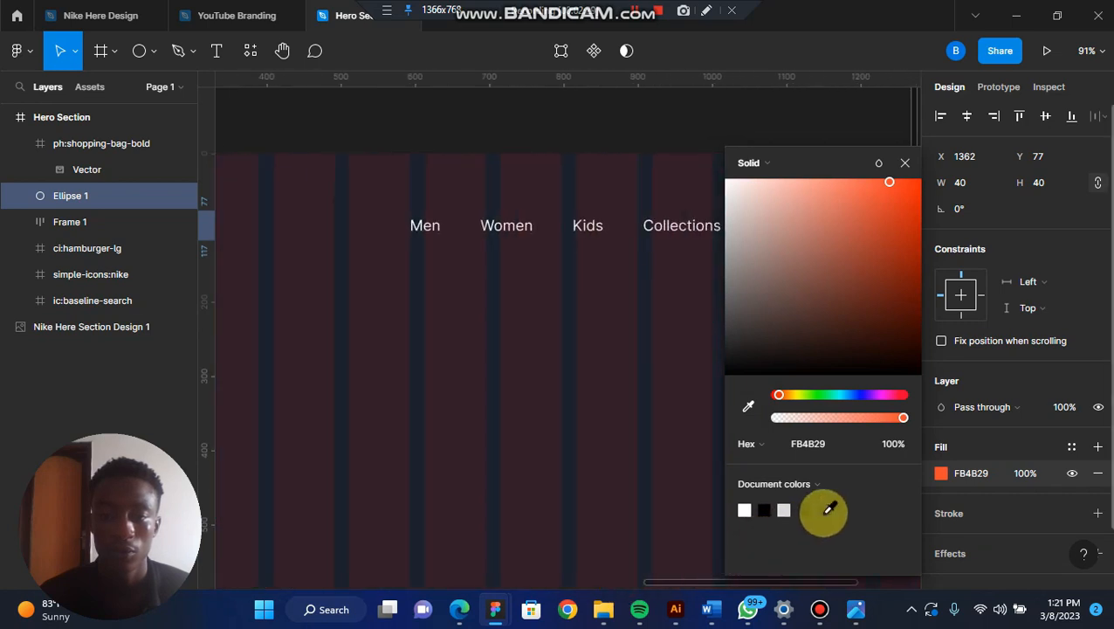
click(909, 164)
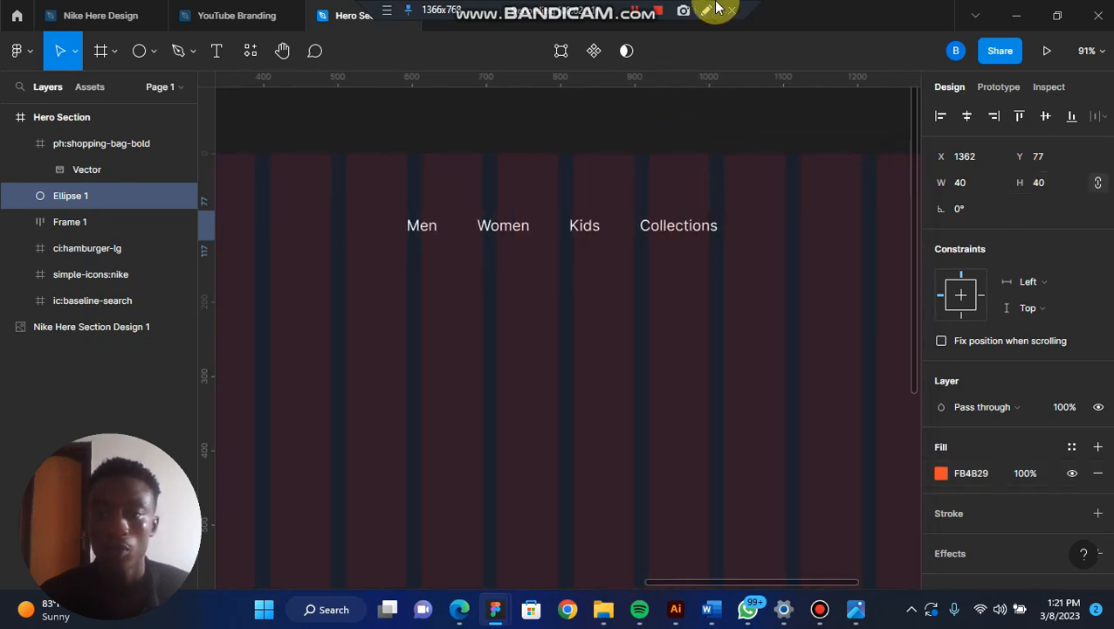
Step: Change the color of the search and shopping bag icons to white, FFFFFF
scroll(607, 242, down, 6)
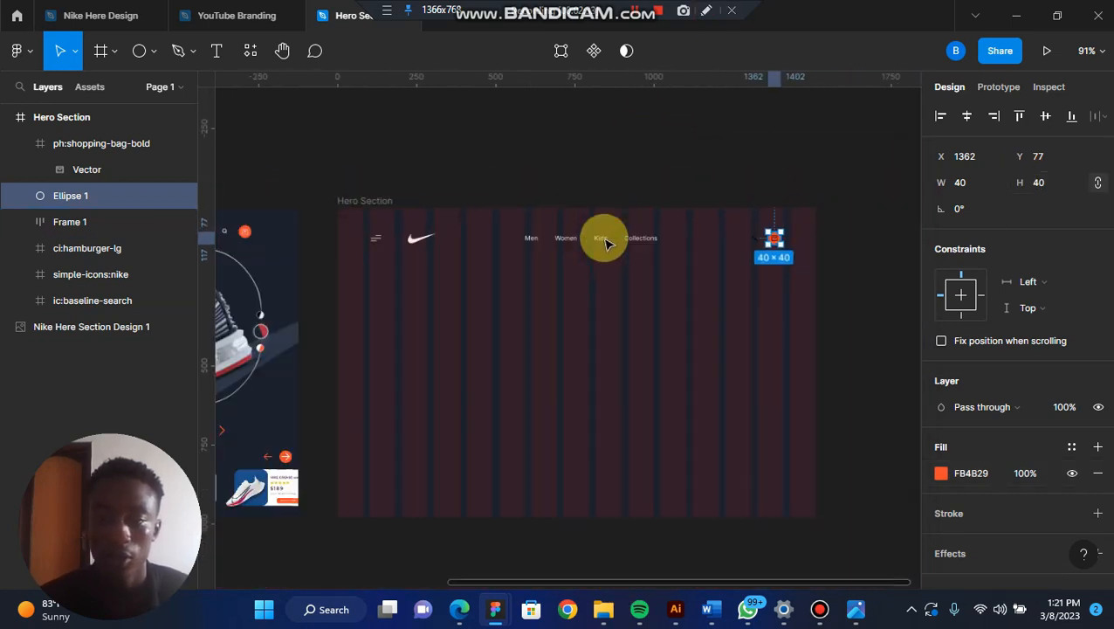
click(531, 254)
scroll(716, 252, up, 5)
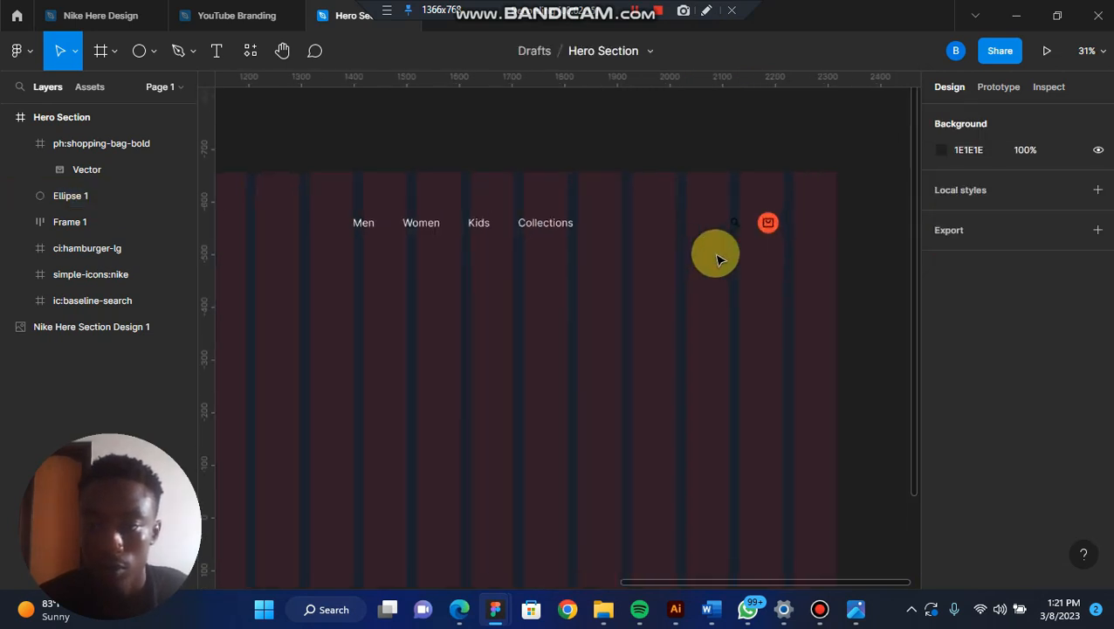
click(612, 265)
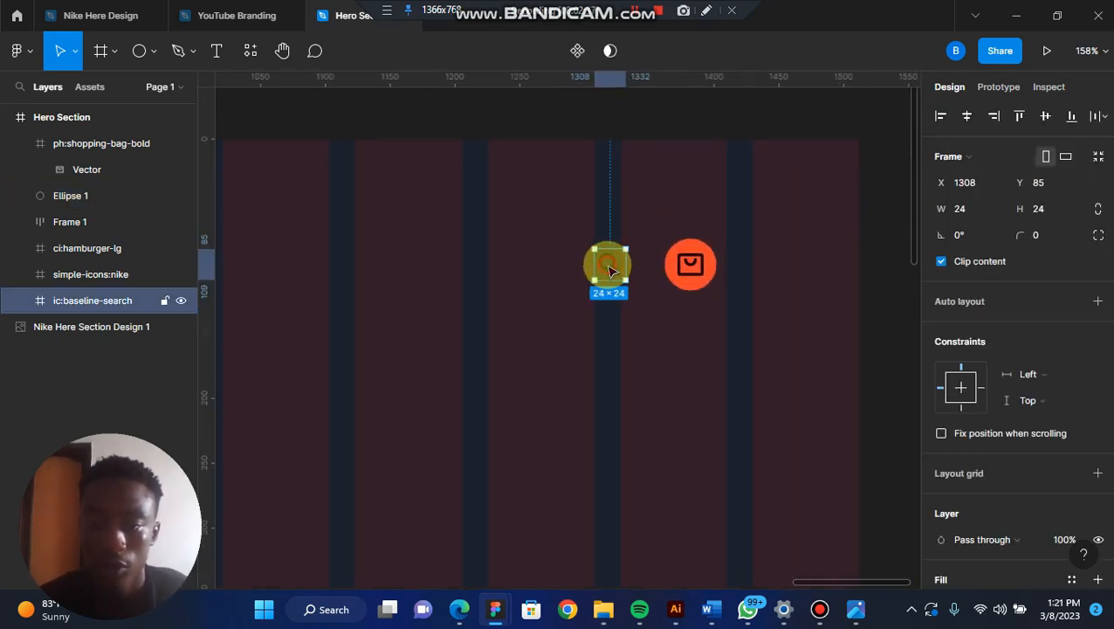
shift+click(701, 282)
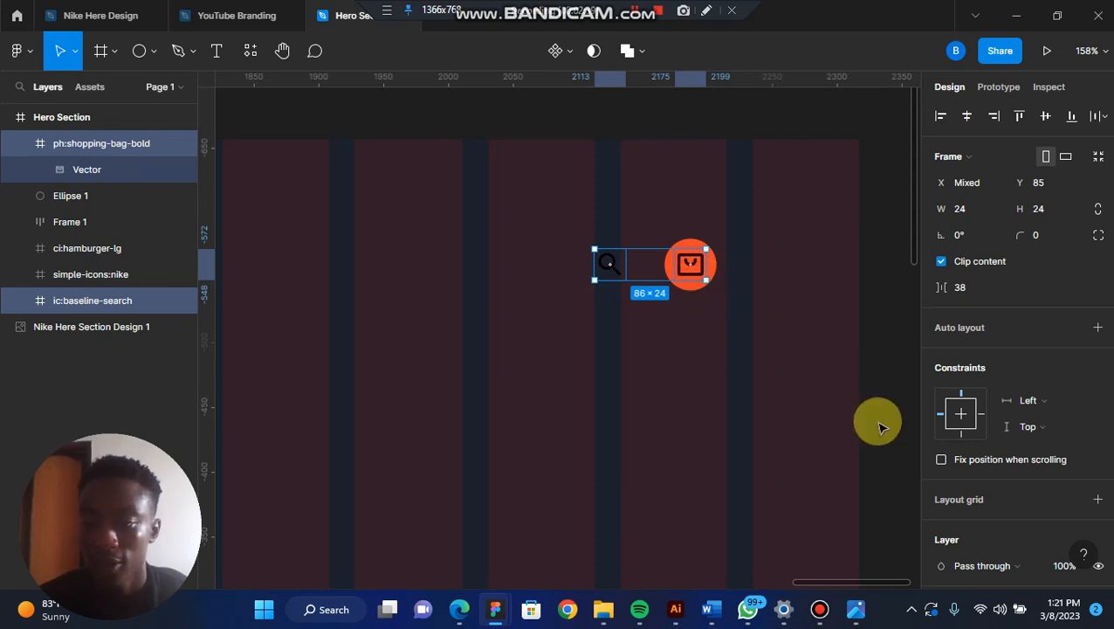
scroll(977, 433, down, 3)
scroll(977, 434, down, 1)
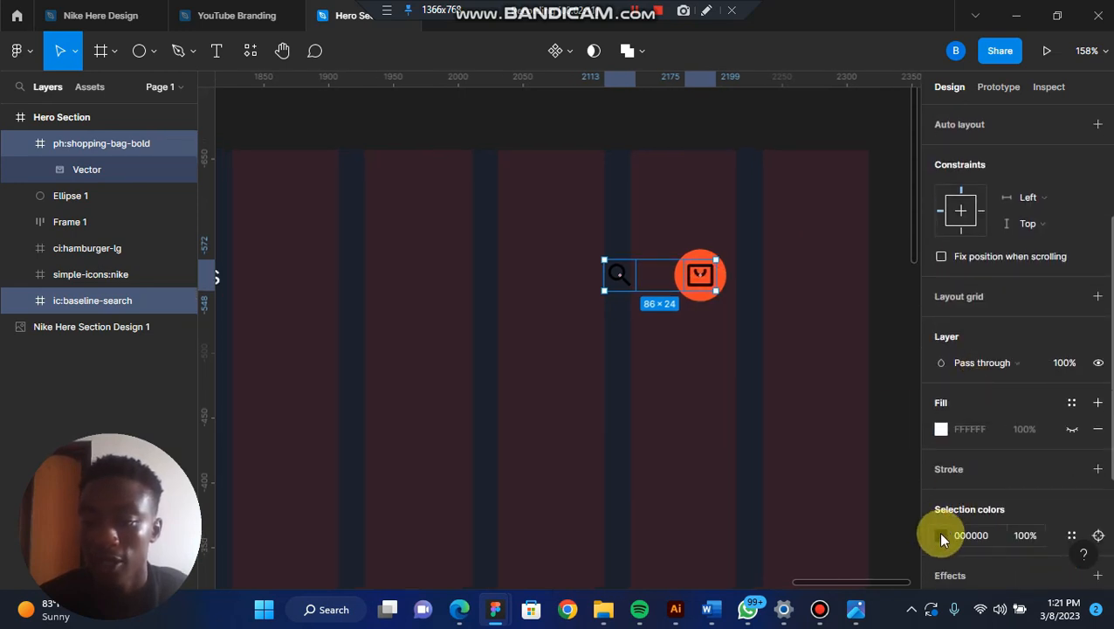
click(939, 533)
text(FFFFFF)
key(Return)
Step: Group the shopping bag icon with its orange circle and nudge the group to X 1364, Y 77
click(642, 166)
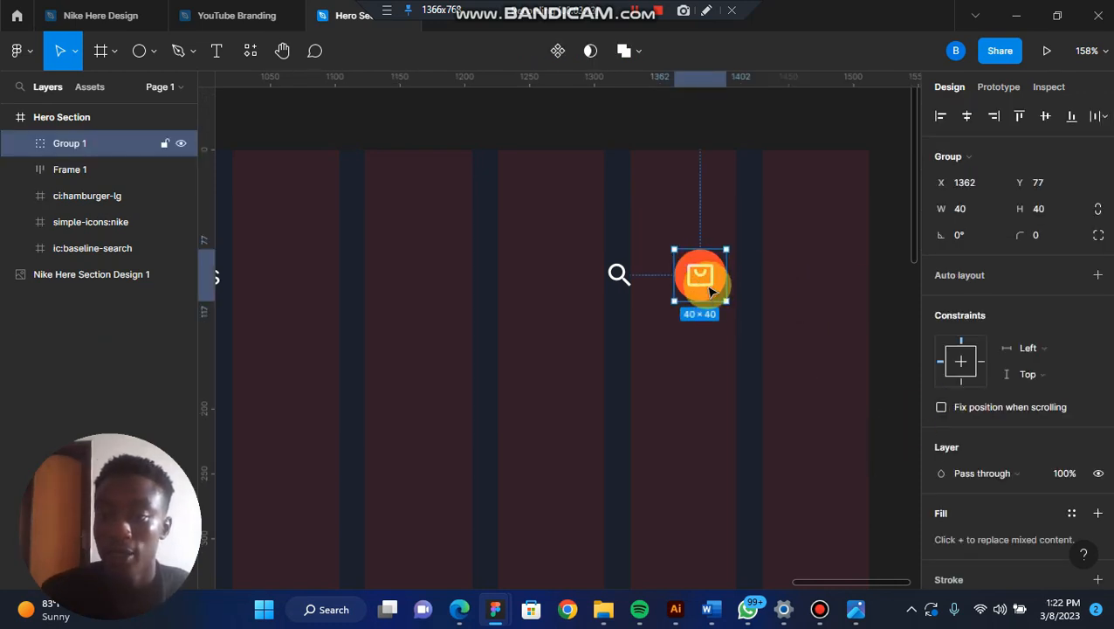
drag(711, 292, 700, 289)
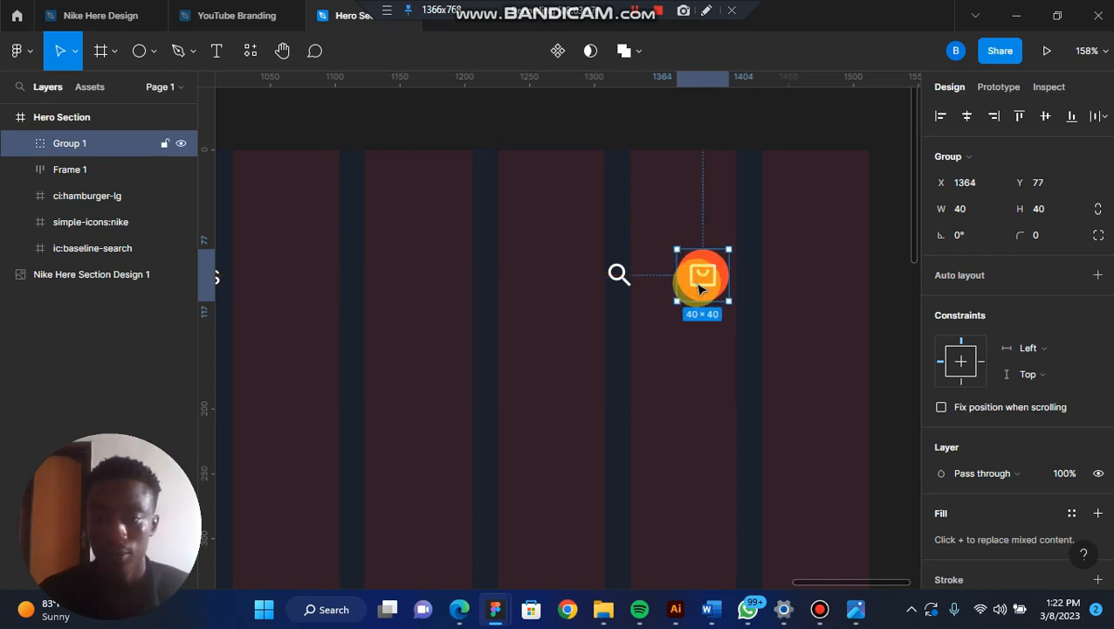
Step: Align the hamburger icon, Nike logo, navigation labels, search icon and bag button on their vertical centers
drag(849, 587, 791, 576)
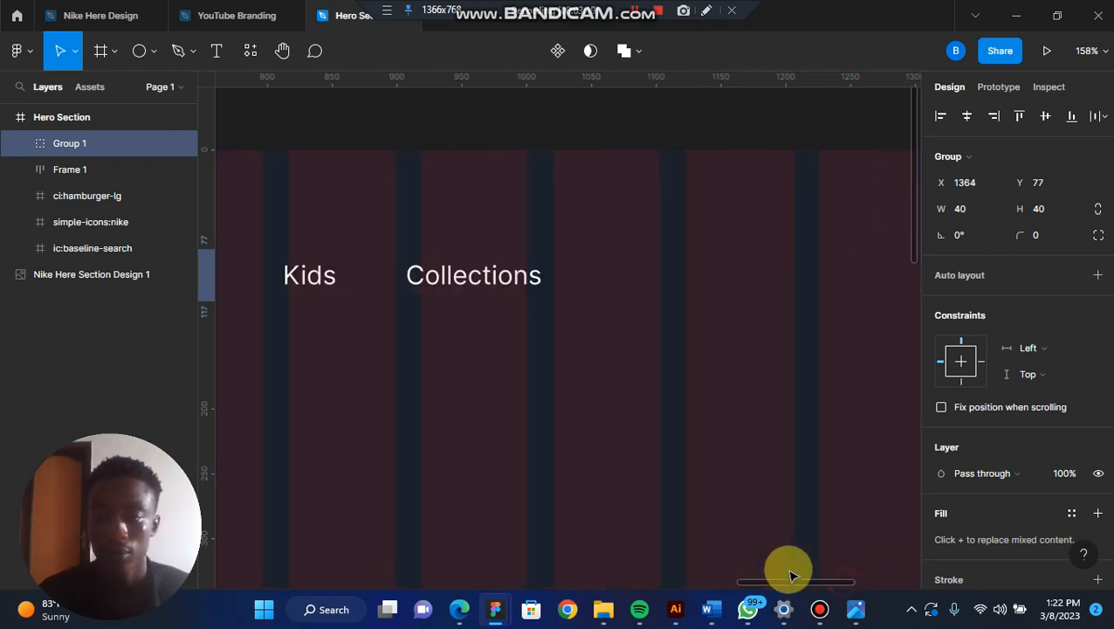
scroll(368, 281, down, 10)
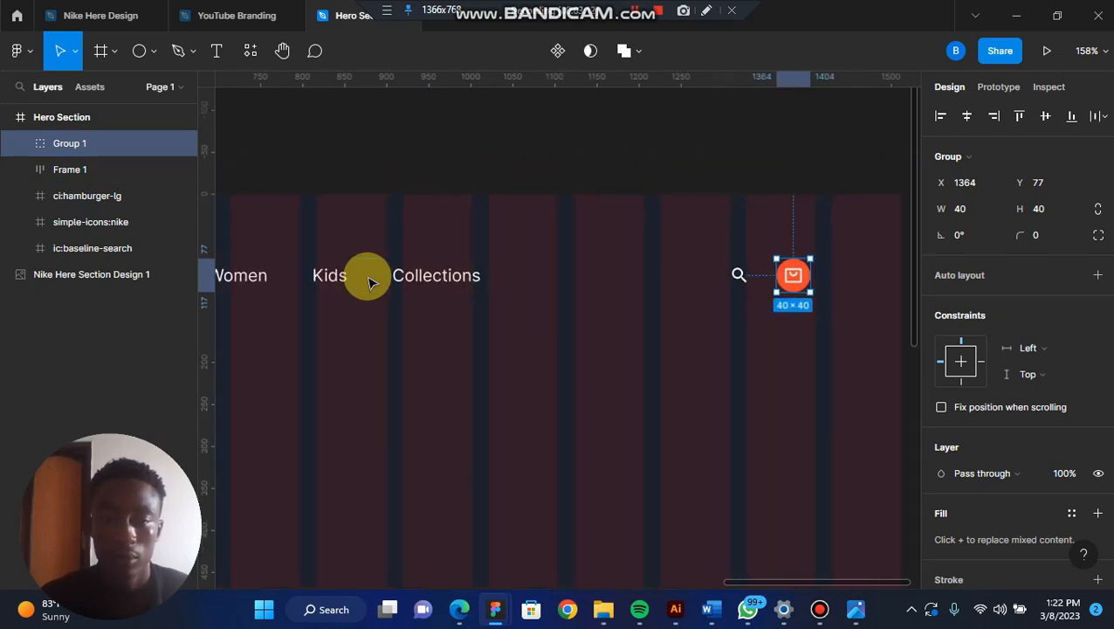
scroll(369, 279, left, 3)
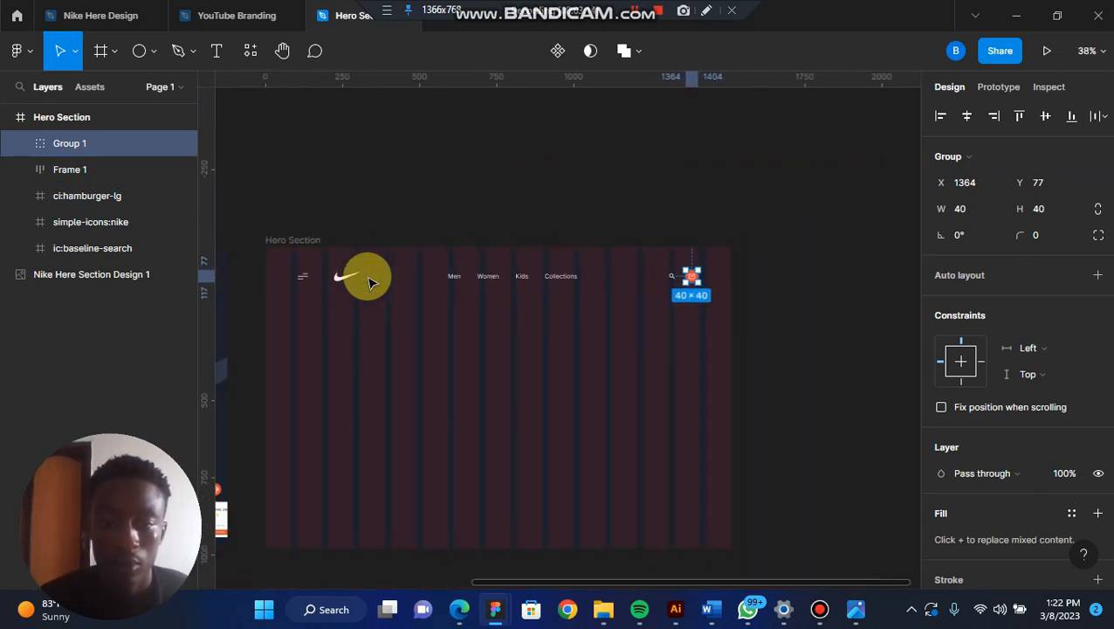
click(281, 299)
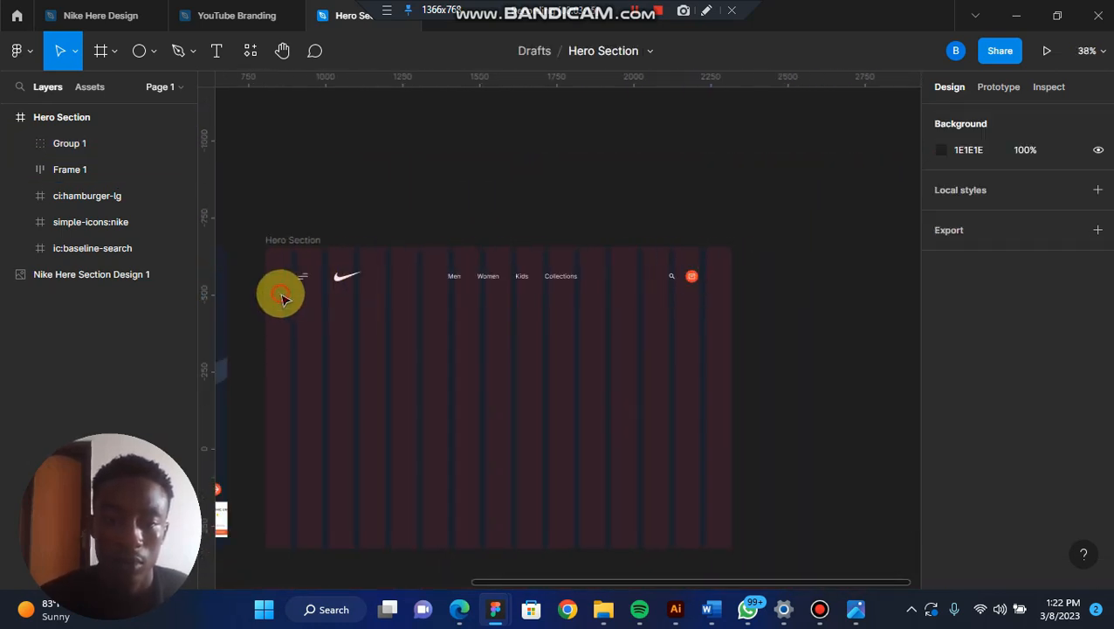
drag(291, 301, 706, 268)
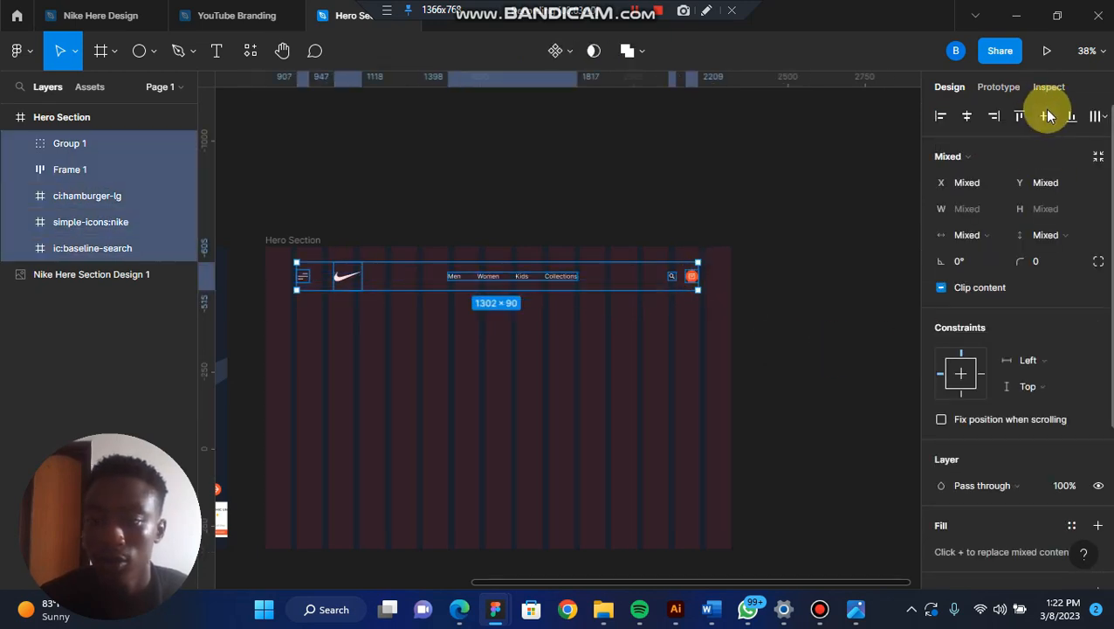
click(522, 385)
Step: Hide the 15-column layout grid of the Hero Section frame
click(289, 242)
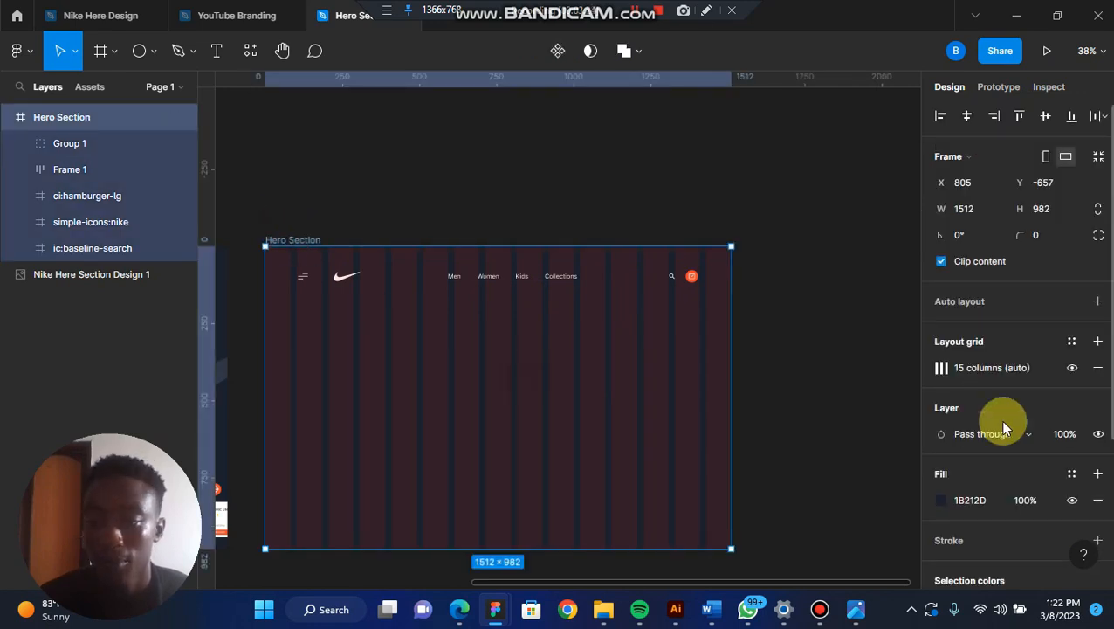
click(1071, 370)
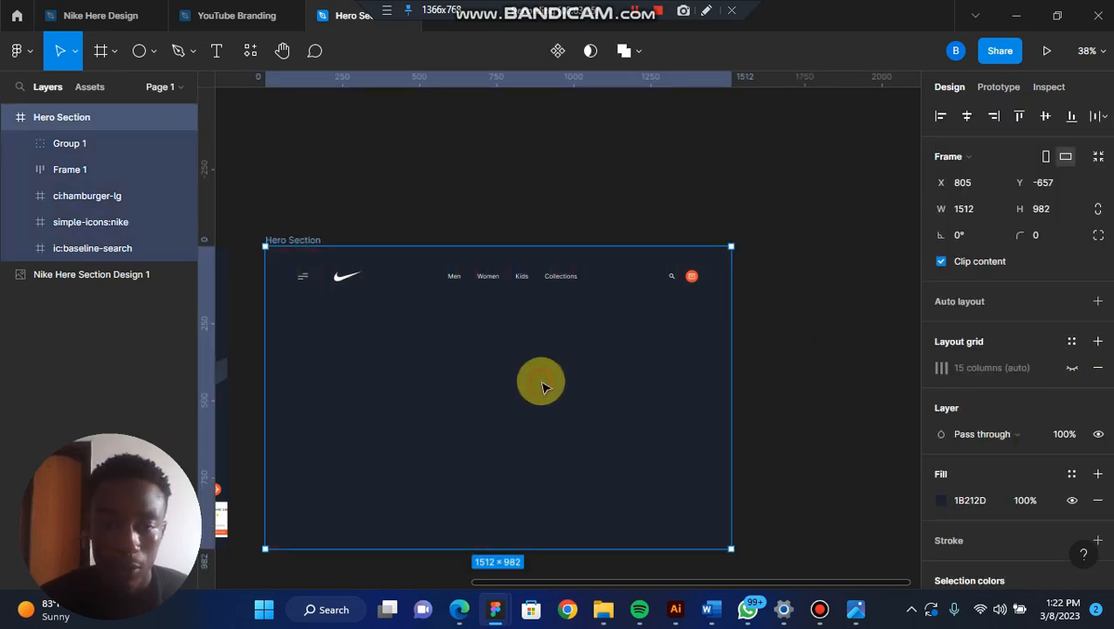
click(542, 384)
Step: Group all the header's icons and navigation links and rename the group as Section 1
scroll(392, 373, up, 3)
scroll(392, 373, down, 3)
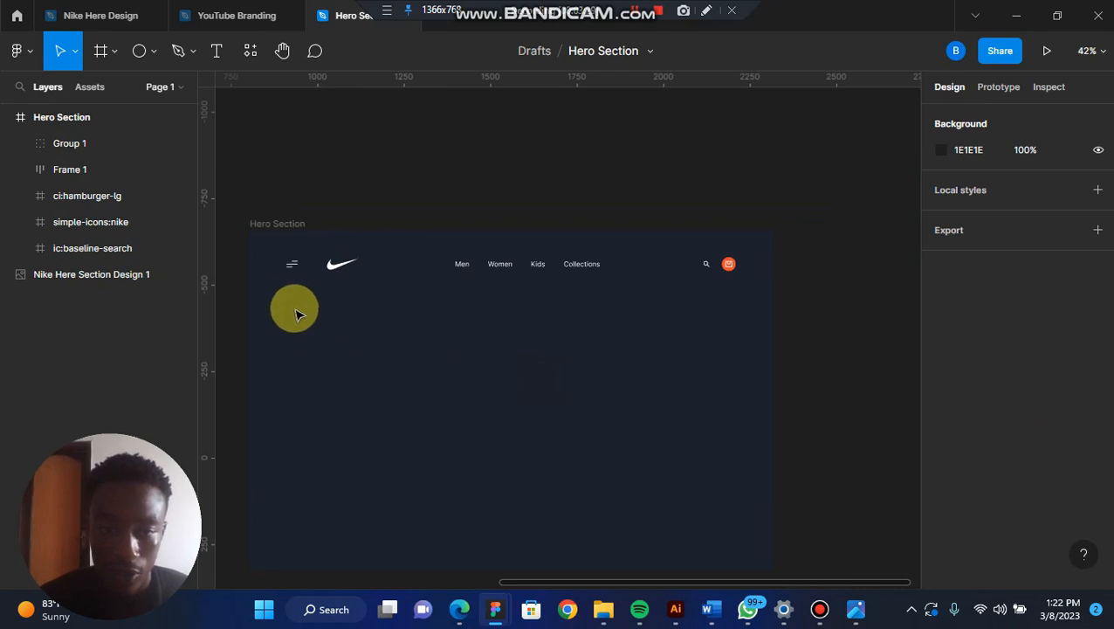
drag(284, 298, 742, 249)
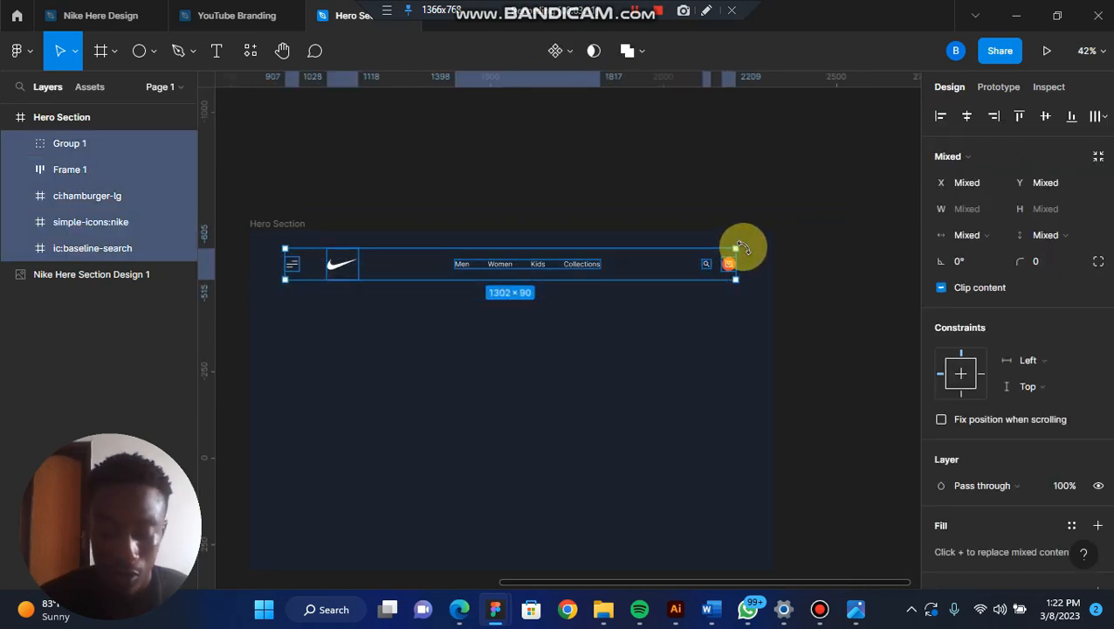
key(ctrl+g)
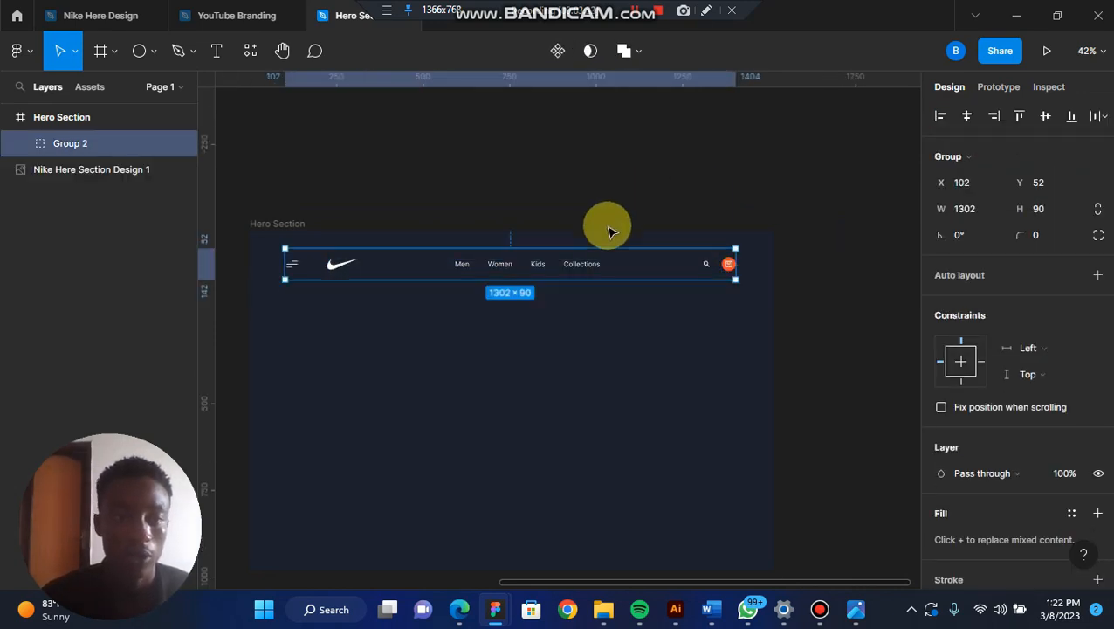
click(65, 147)
text(Section 1)
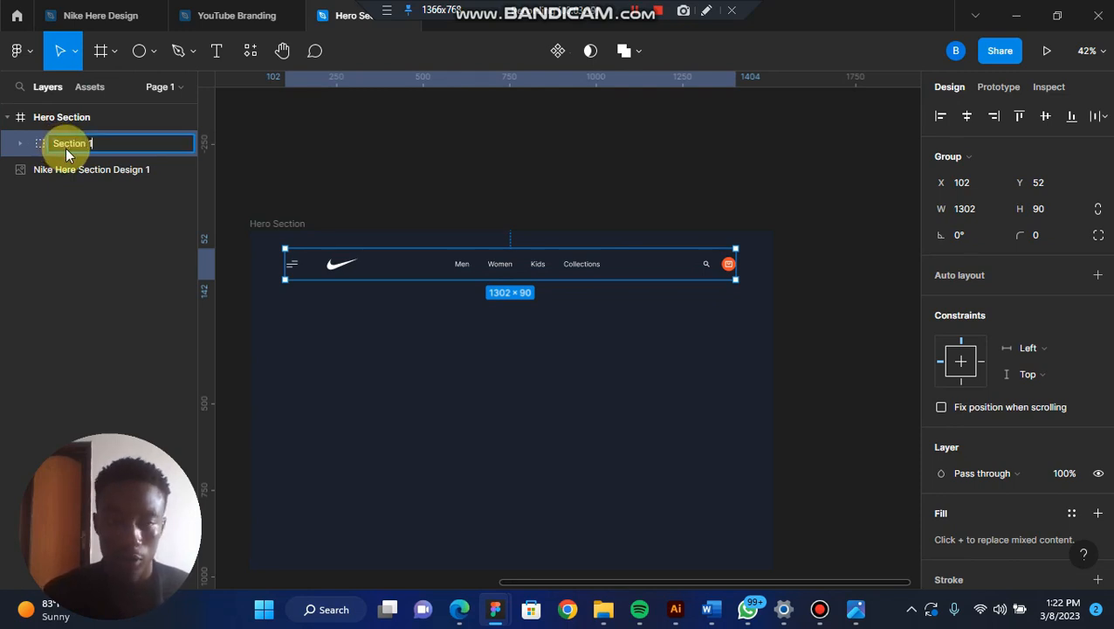
key(Return)
Step: Move the Nike Here Section Design 1 image above the Hero Section frame in the layer order
click(41, 176)
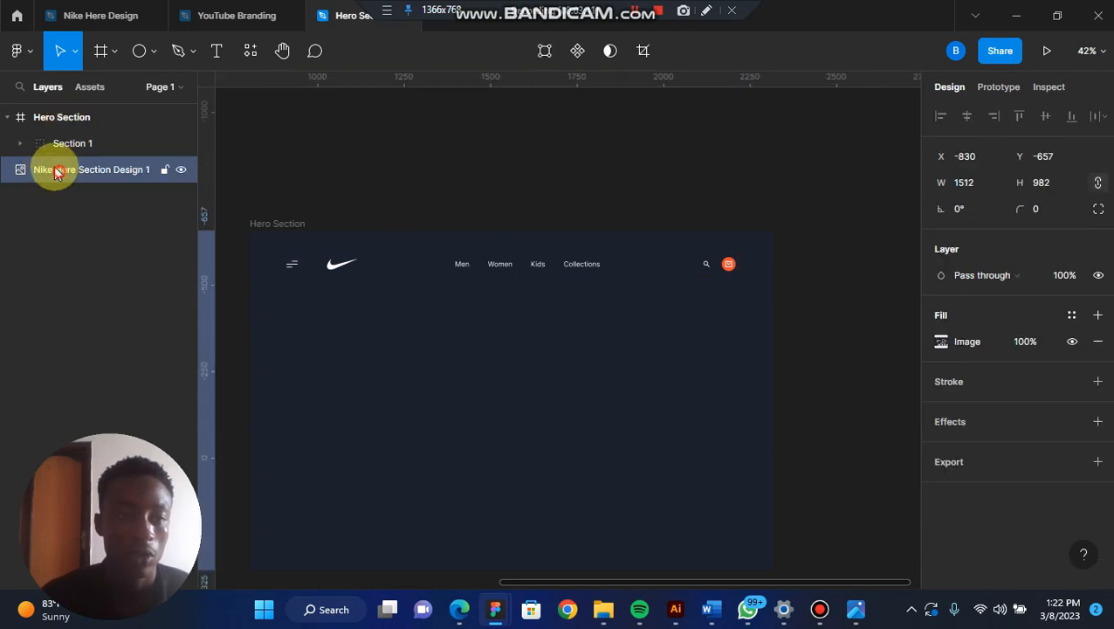
drag(31, 104, 31, 106)
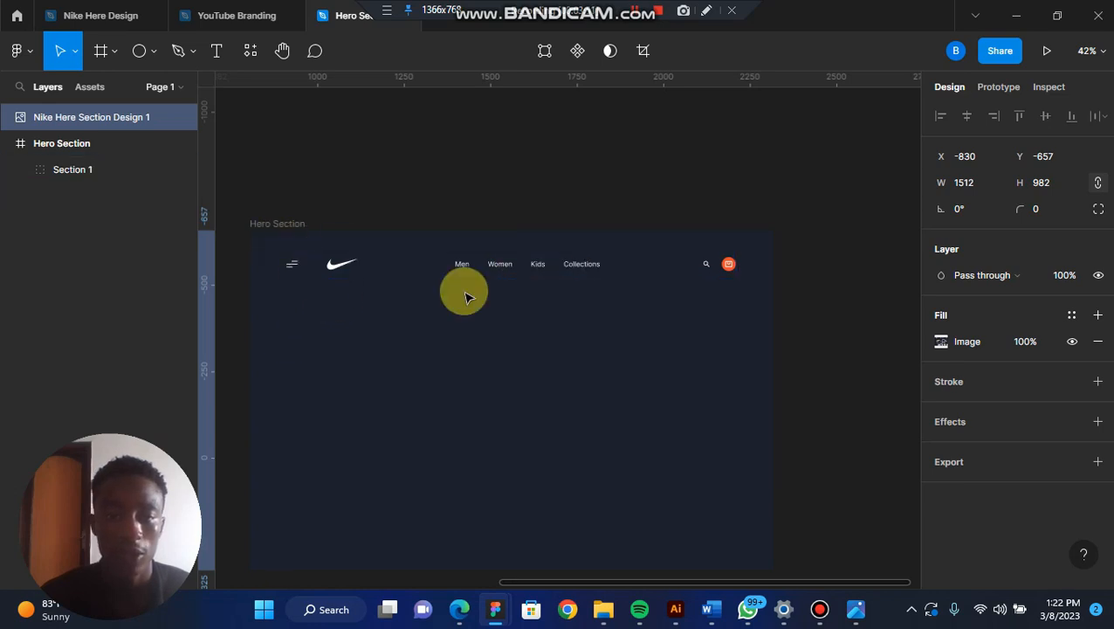
scroll(541, 576, left, 8)
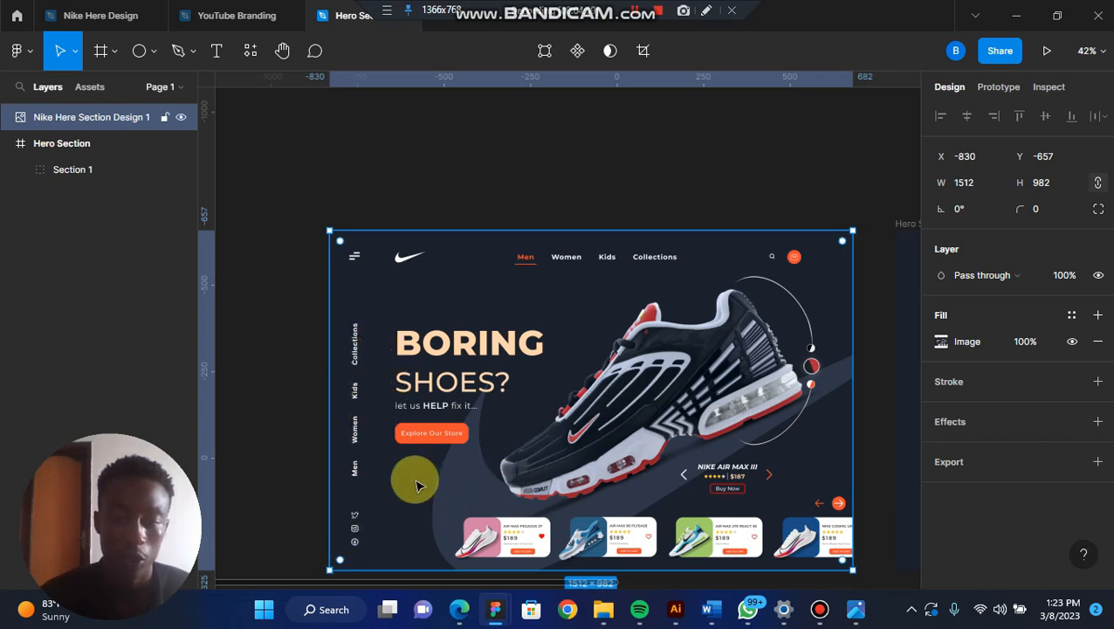
drag(481, 583, 454, 591)
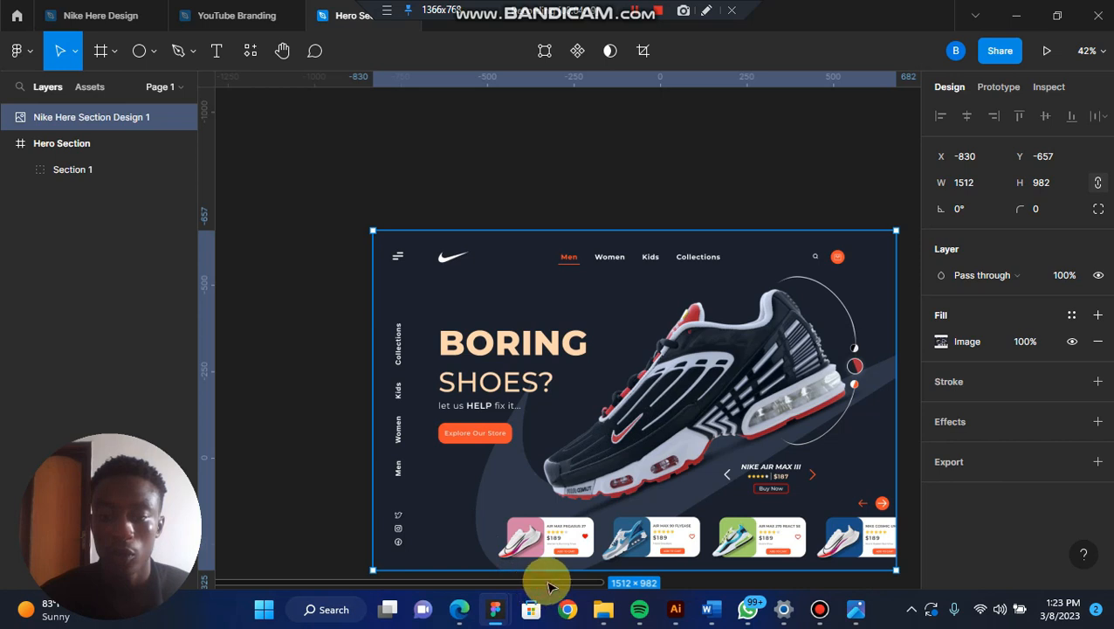
drag(550, 587, 826, 528)
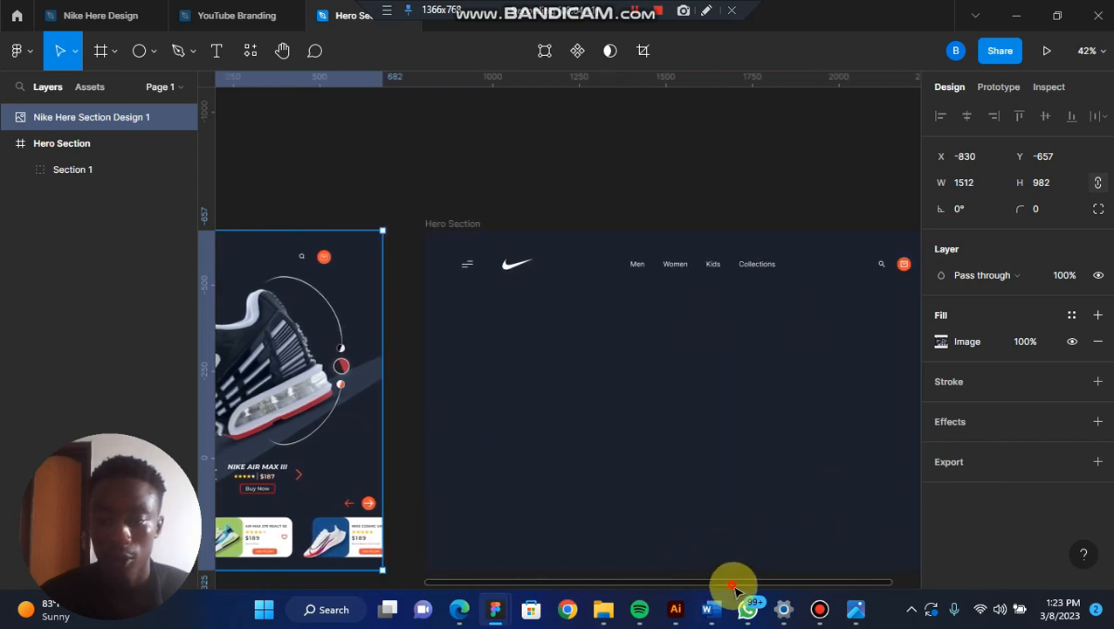
Step: Ungroup Section 1 and place a copy of the navigation labels row below the header, near the Hero Section's left edge
drag(737, 591, 695, 335)
click(659, 262)
right_click(660, 268)
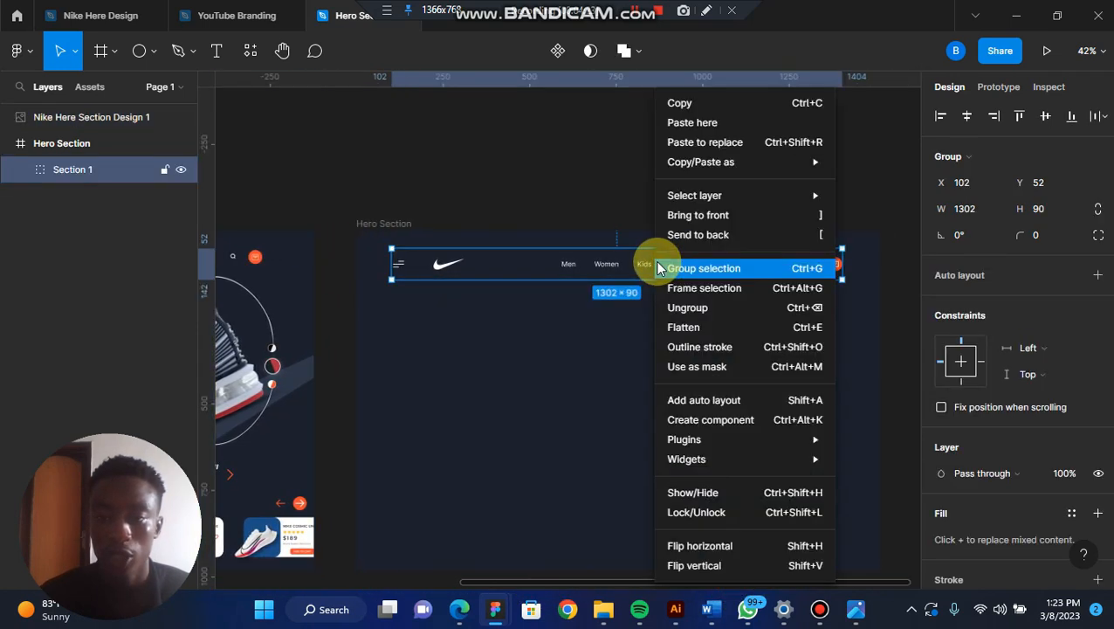
click(689, 307)
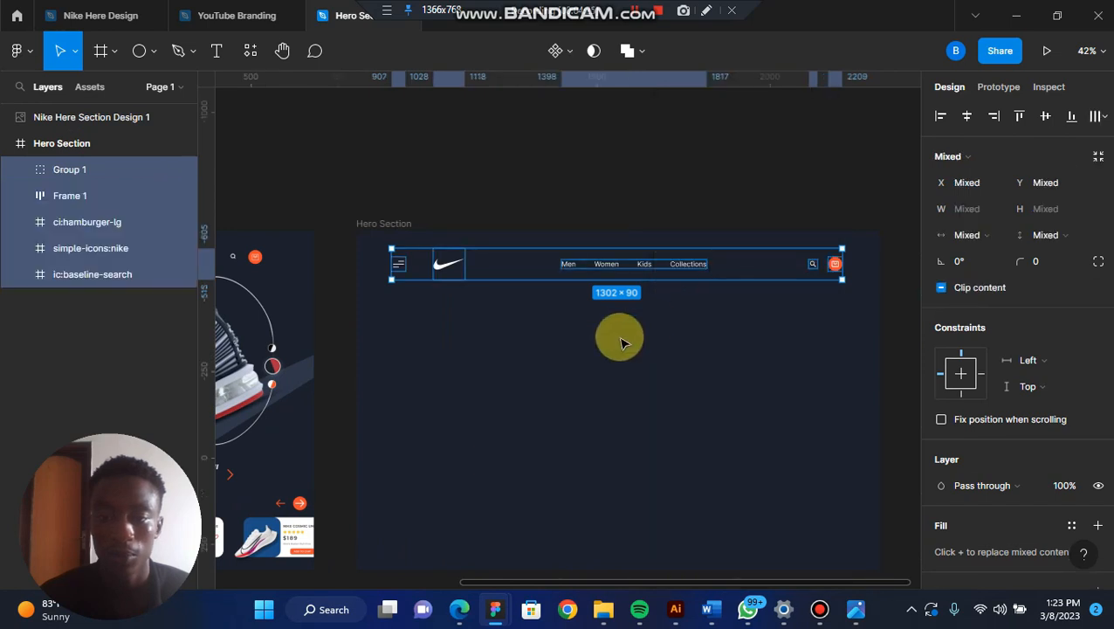
click(616, 331)
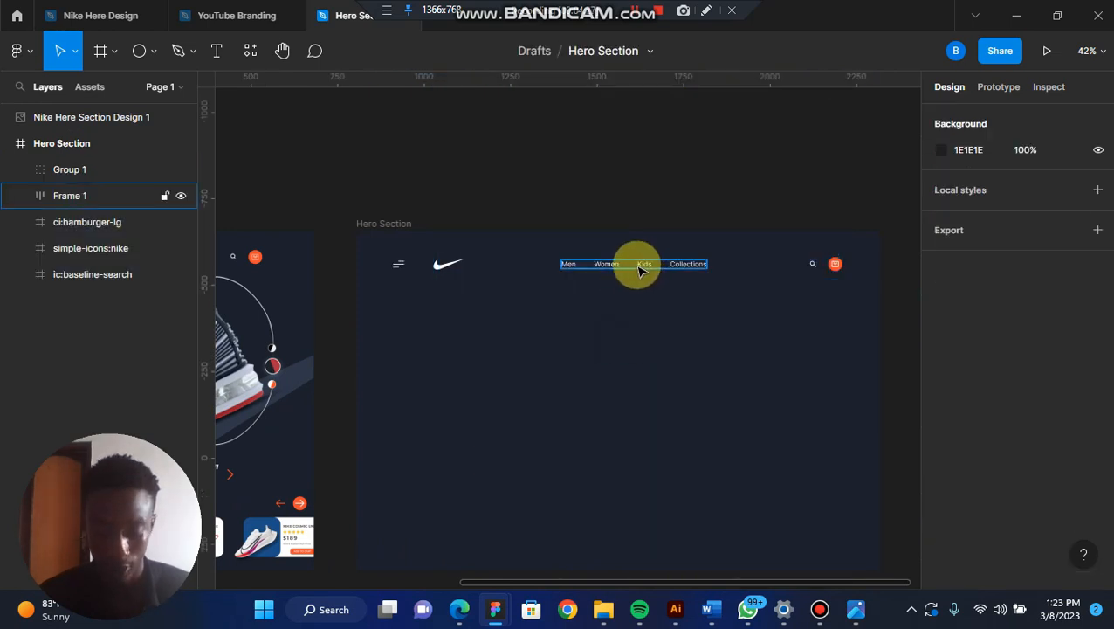
drag(640, 270, 469, 420)
Step: Regroup the hamburger icon, Nike logo, header navigation labels, search icon and bag button, and name the group Section 1
drag(378, 253, 858, 291)
key(ctrl+g)
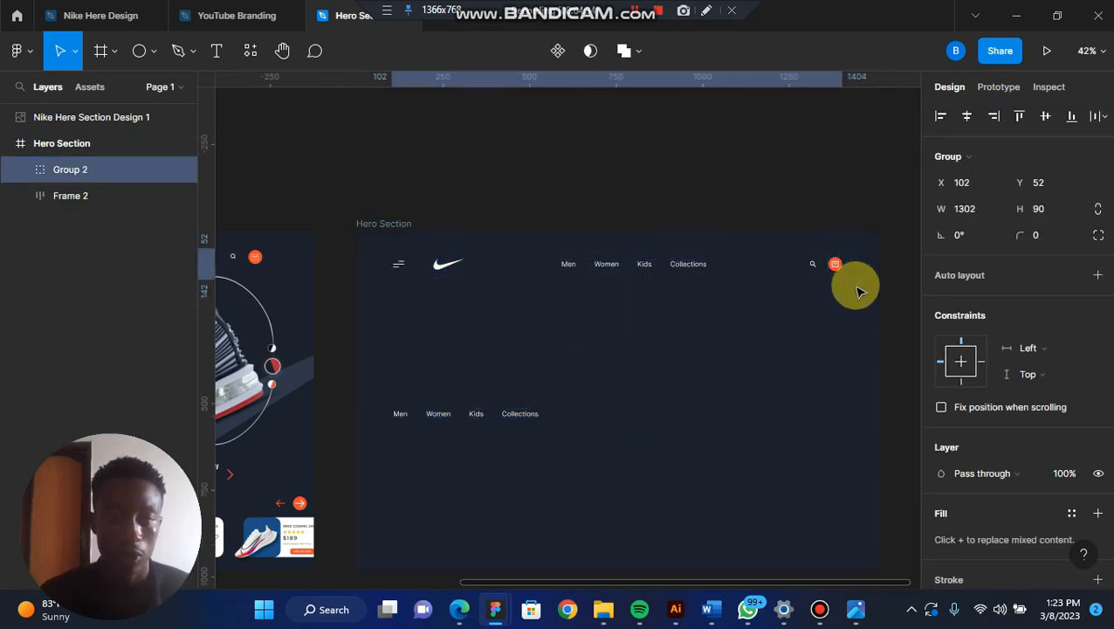
double_click(71, 171)
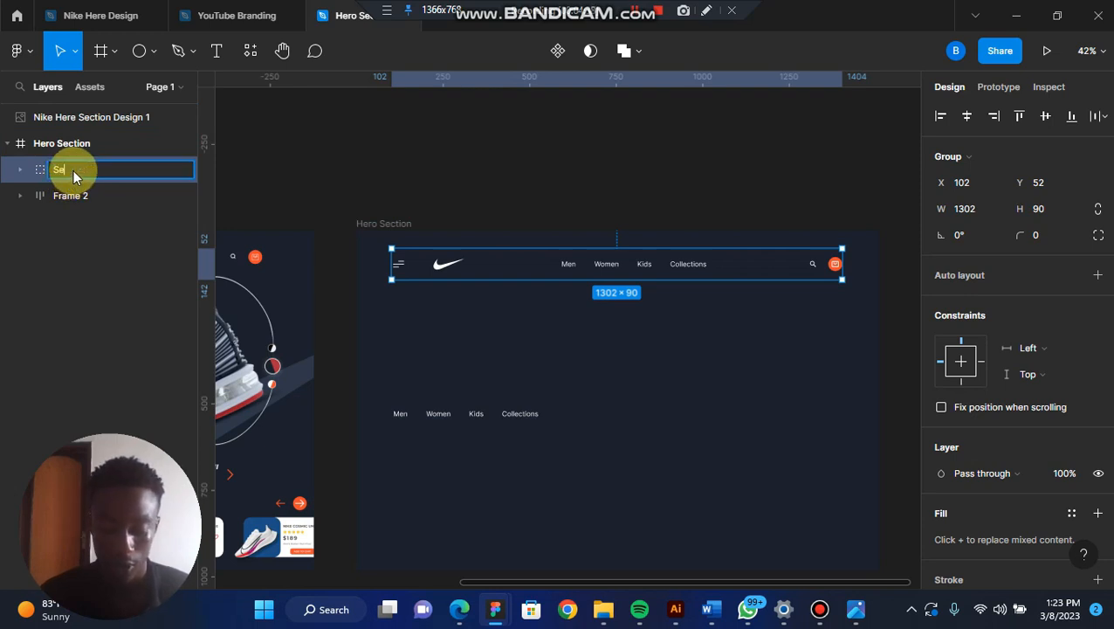
text(Section )
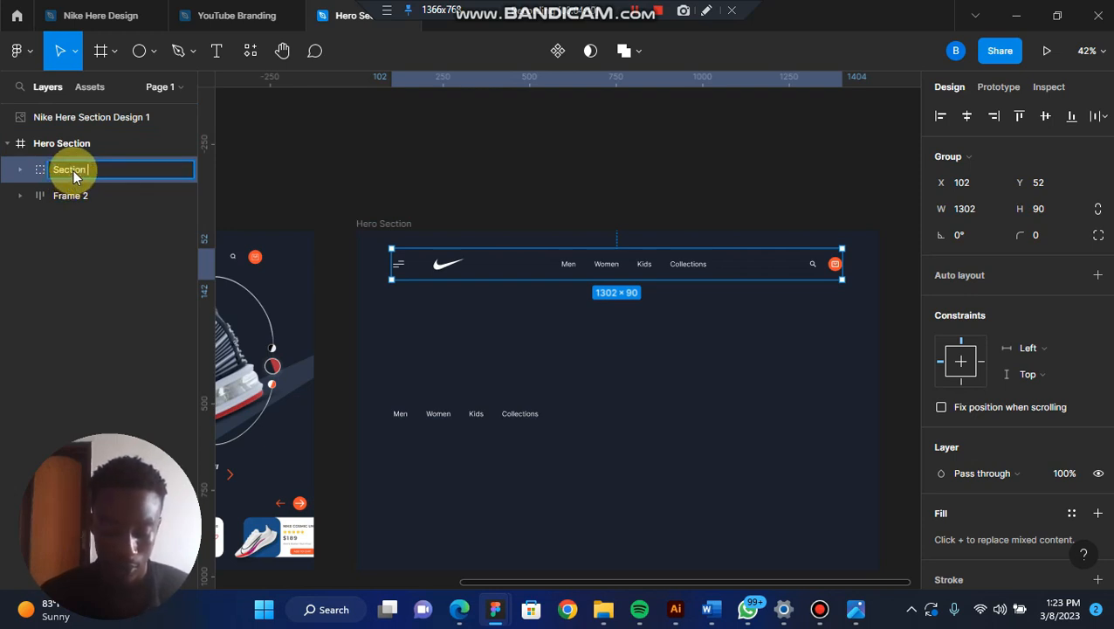
text(1)
key(Return)
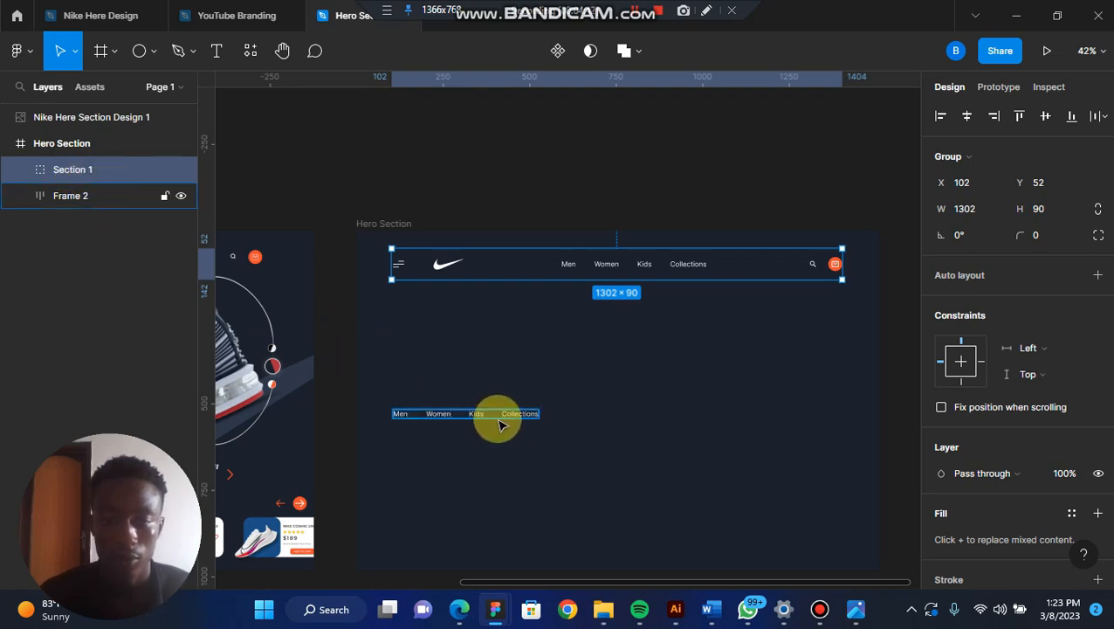
Step: Rotate the copied navigation labels by 90° and place them under the hamburger icon at X 110, Y 742
drag(500, 425, 536, 444)
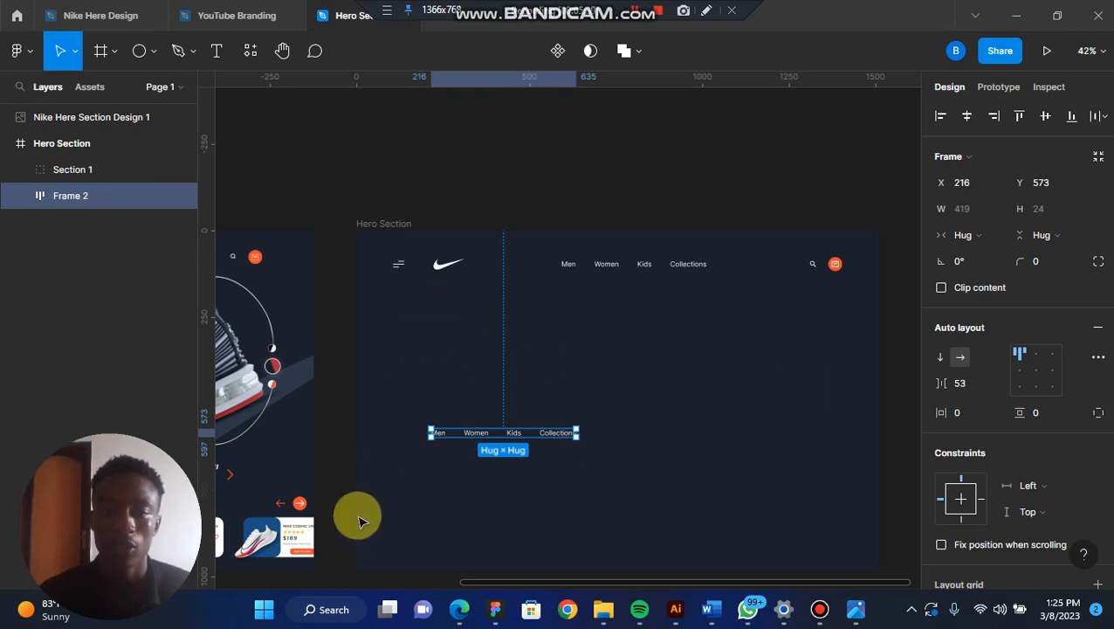
click(980, 262)
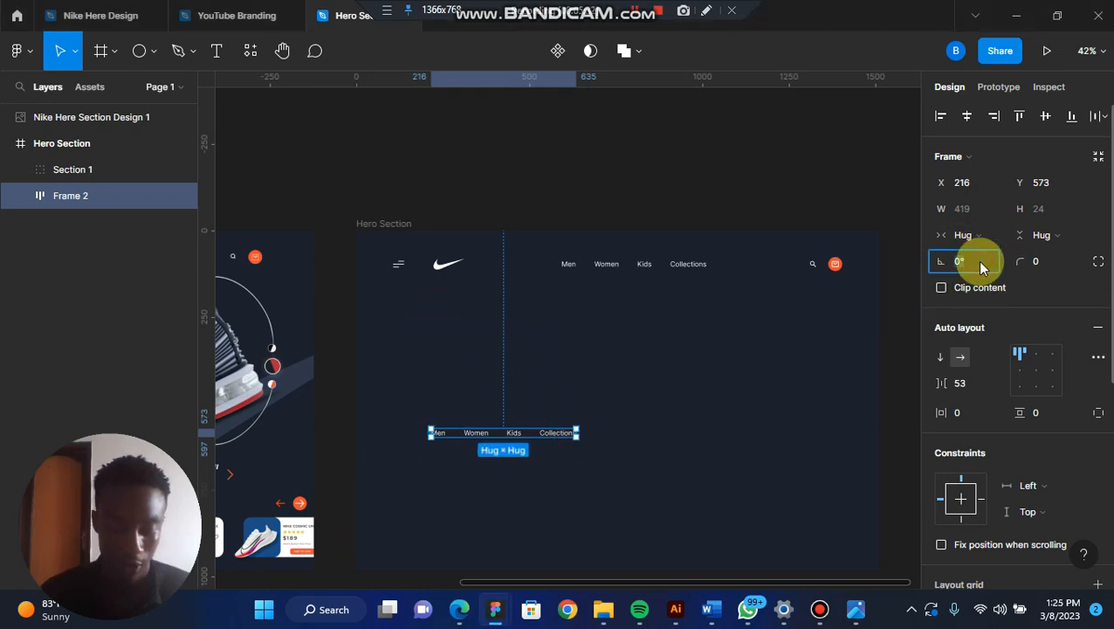
text(90)
key(Return)
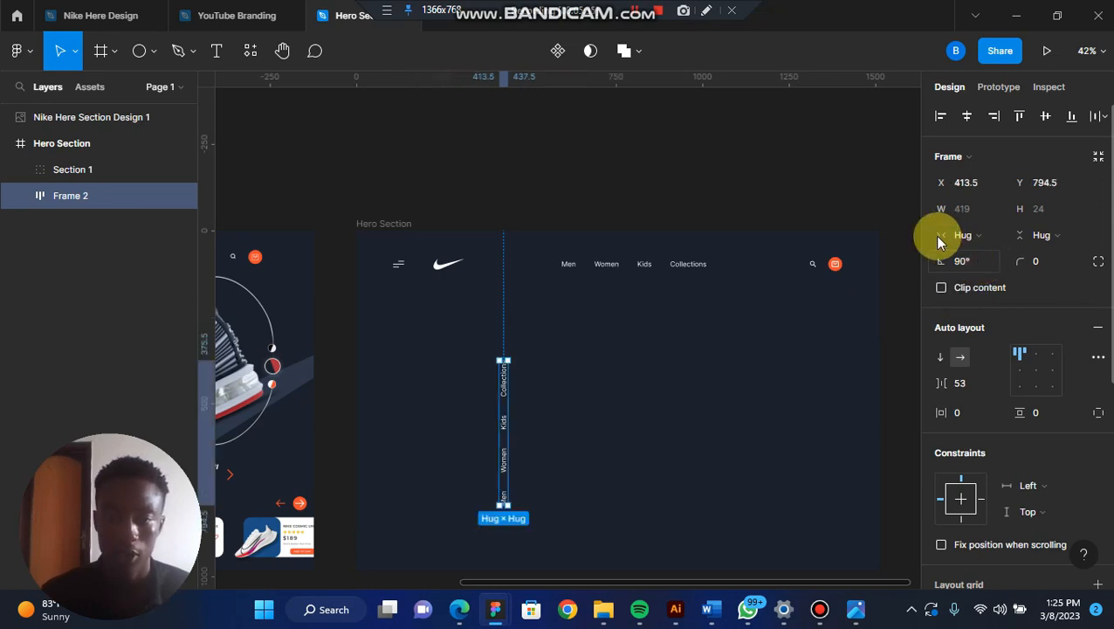
drag(504, 422, 398, 404)
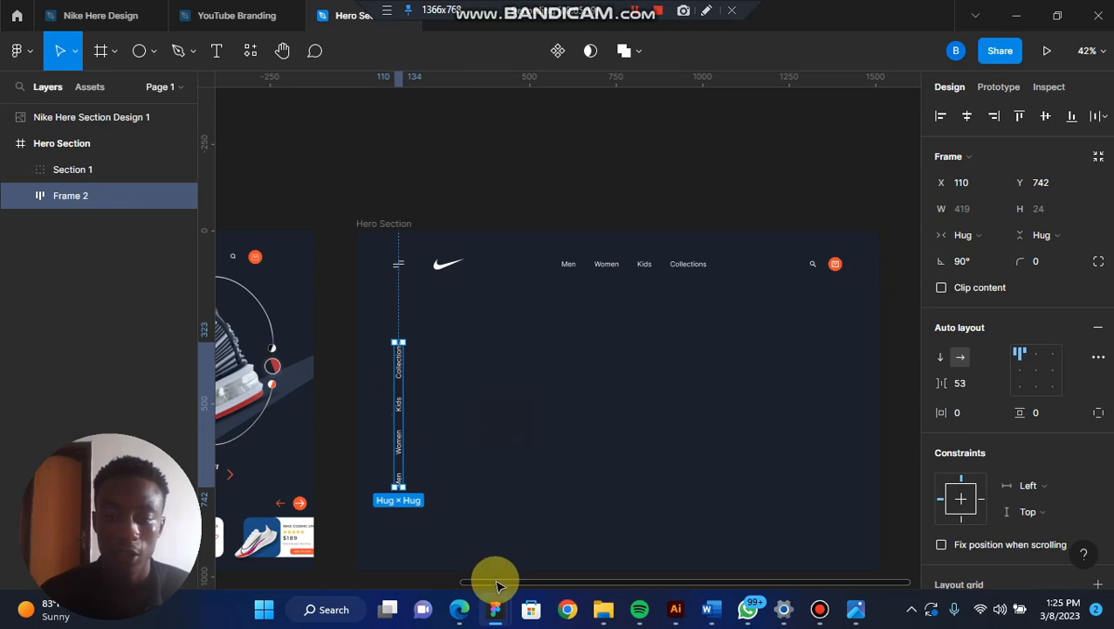
drag(497, 585, 541, 516)
click(563, 471)
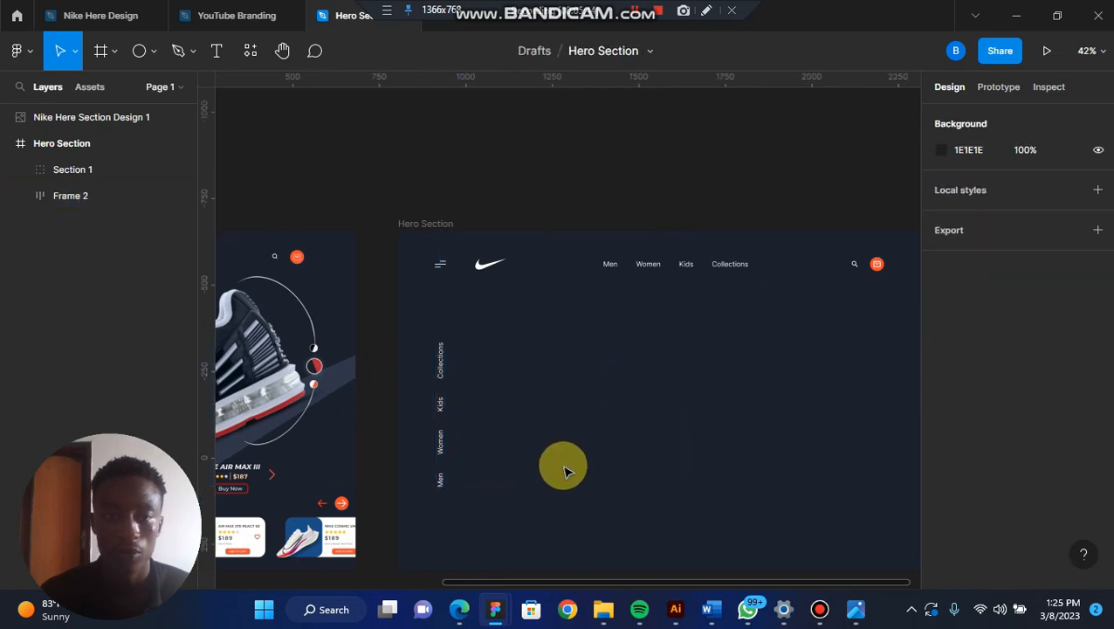
Step: Open the Iconify plugin, search for Twitter and import the outlined ph:twitter-logo icon
click(250, 52)
click(461, 203)
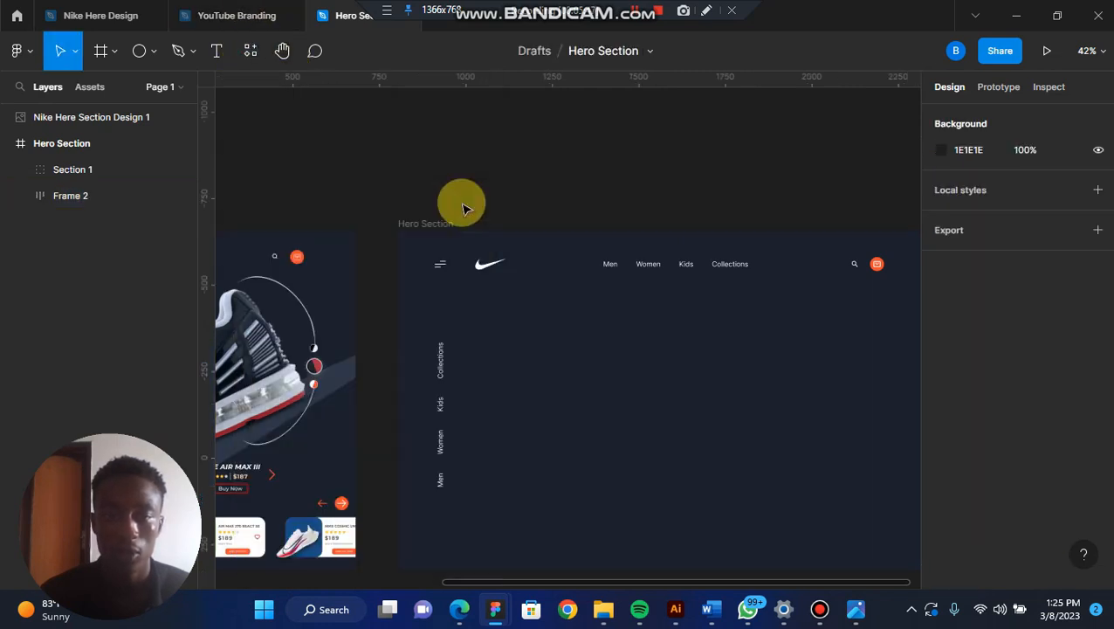
click(589, 204)
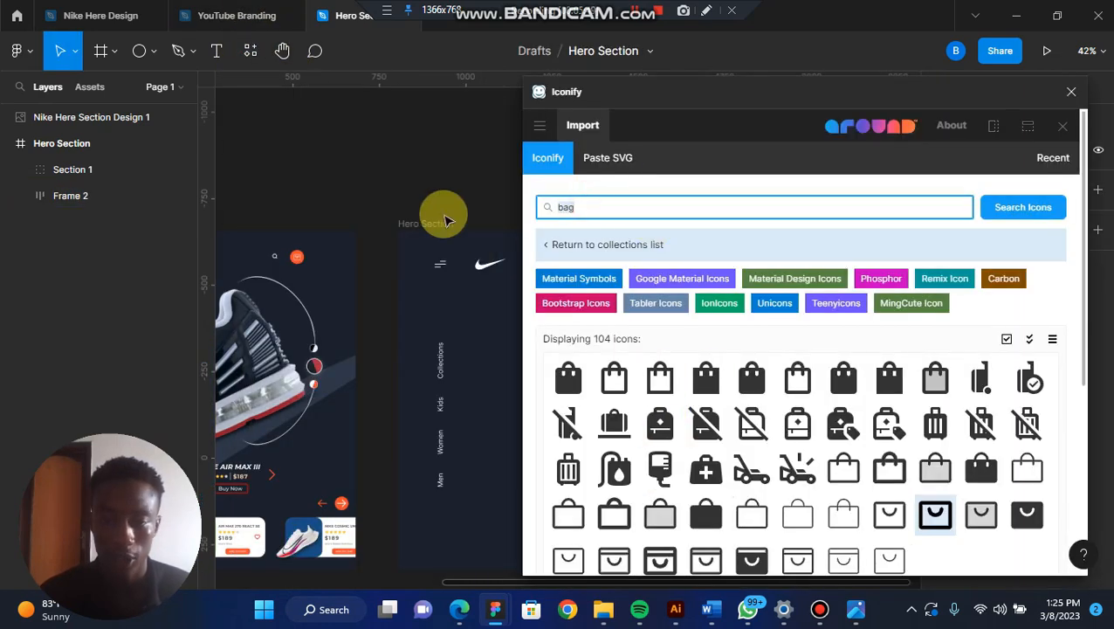
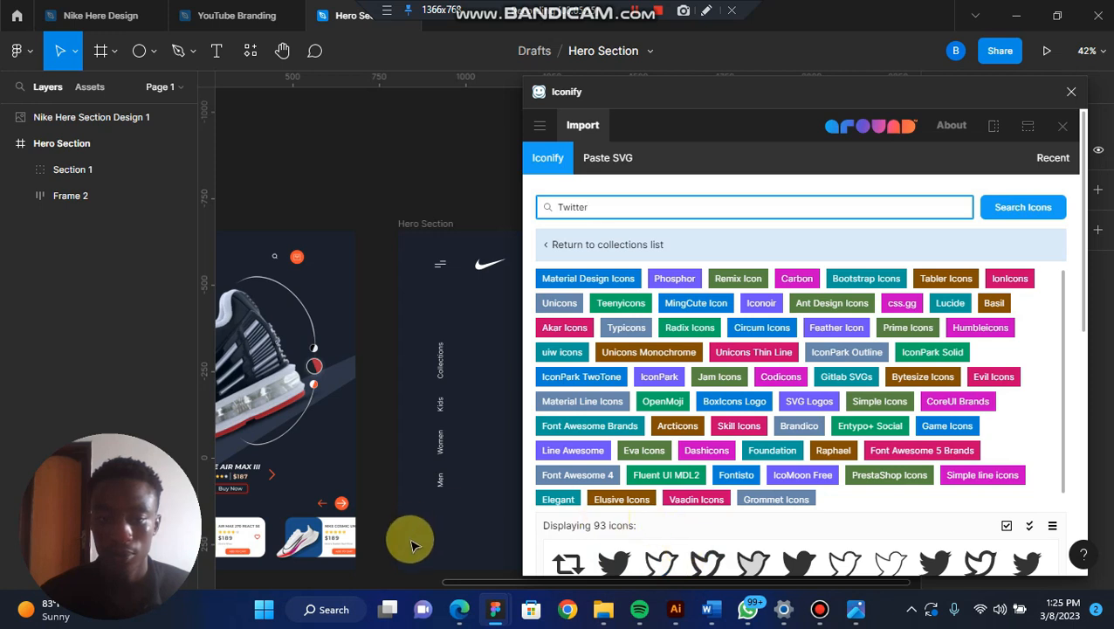
drag(480, 582, 205, 542)
scroll(227, 537, left, 2)
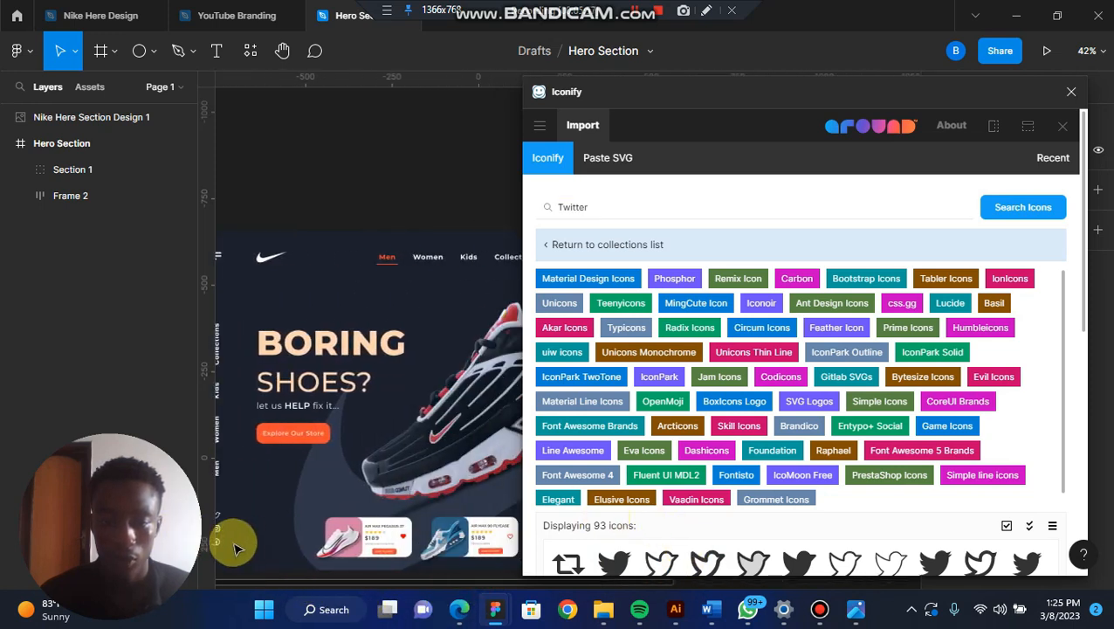
click(258, 530)
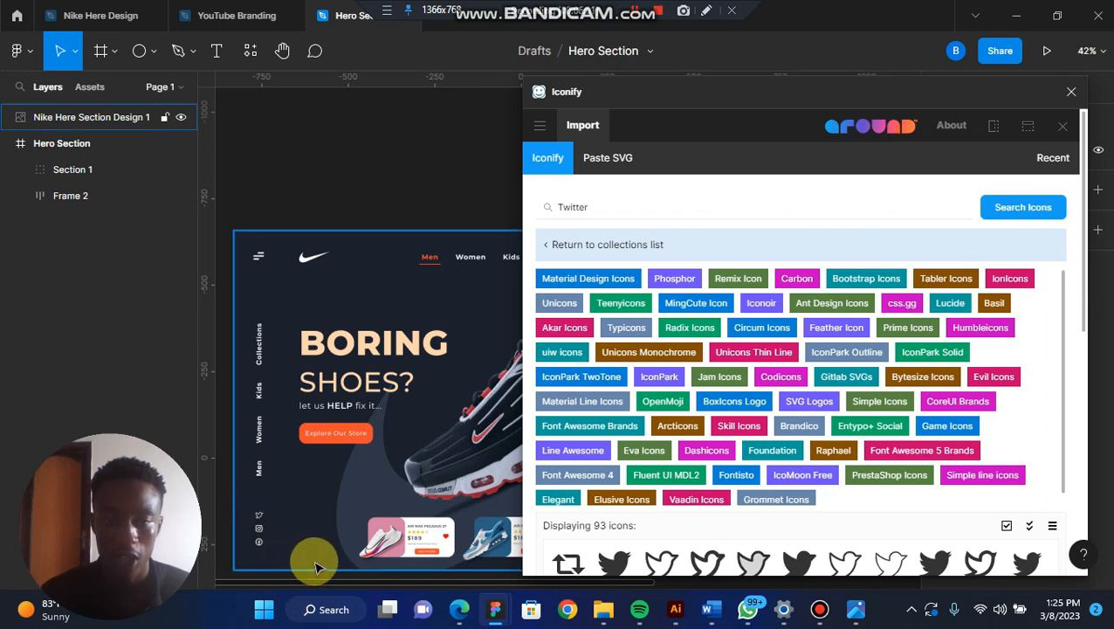
drag(329, 587, 567, 553)
mouse_move(640, 559)
mouse_down()
mouse_move(542, 581)
mouse_move(569, 563)
mouse_move(653, 561)
mouse_up()
click(665, 559)
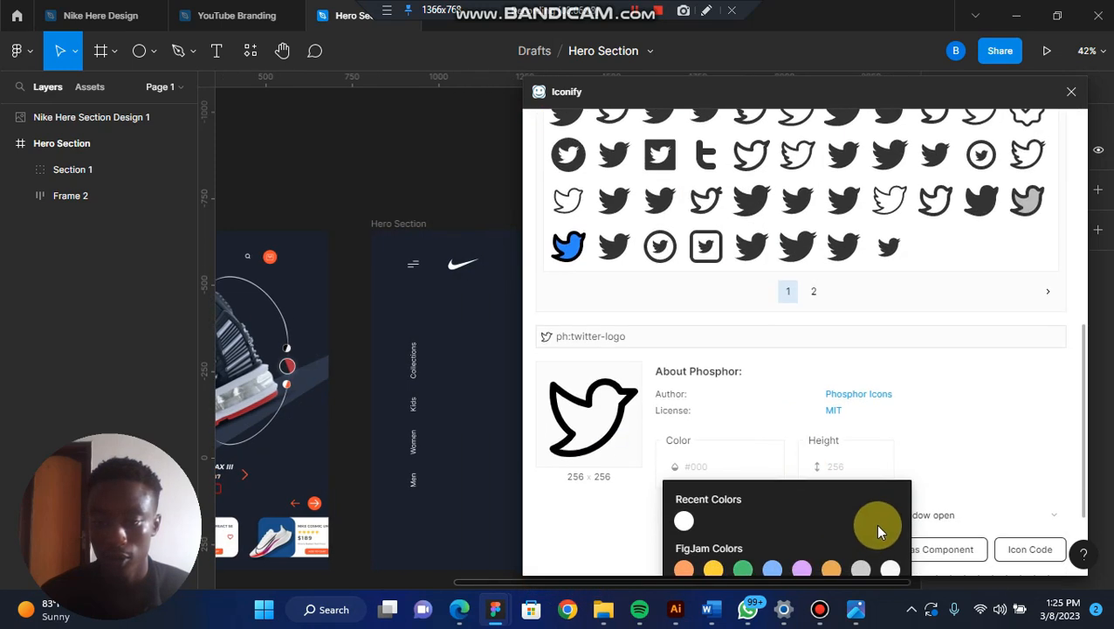
click(837, 552)
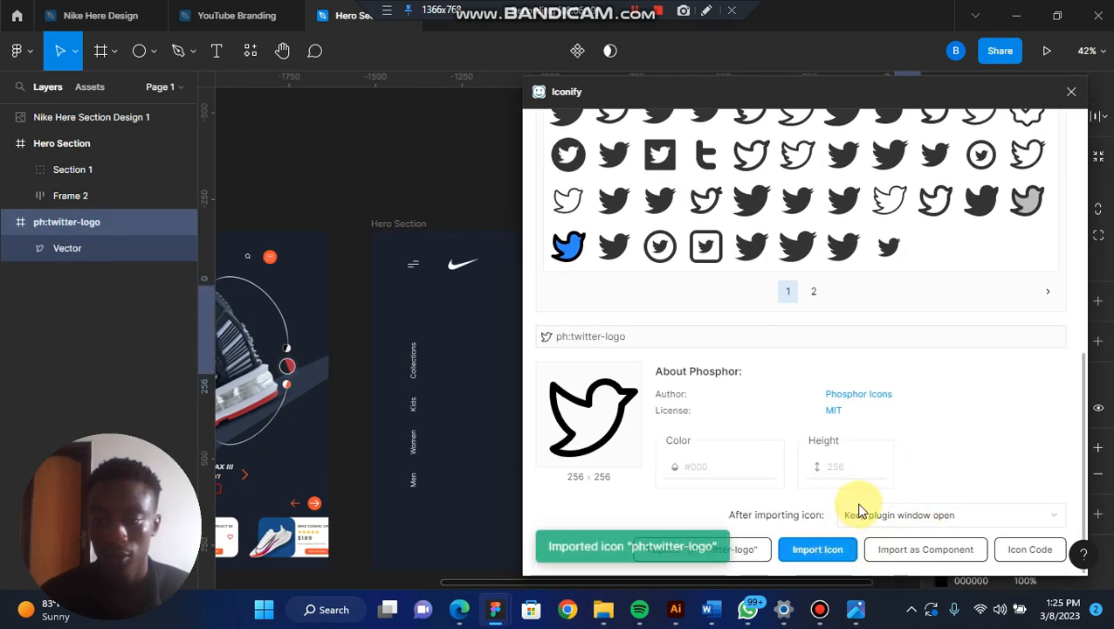
Step: Search Iconify for Instagram and import the ph:instagram-logo icon
scroll(961, 417, up, 10)
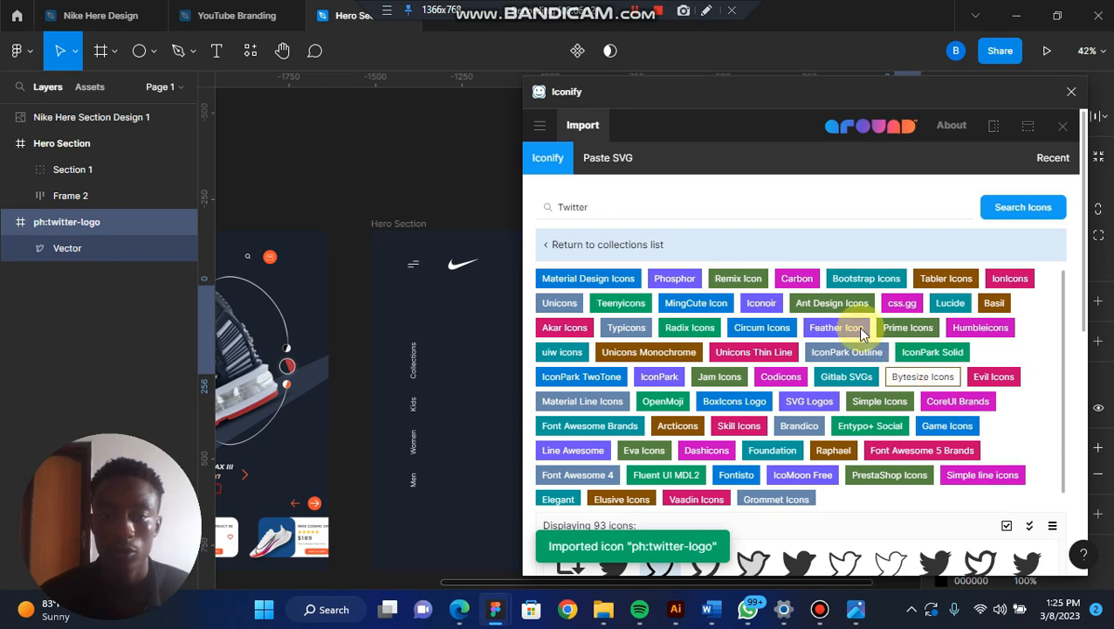
click(616, 206)
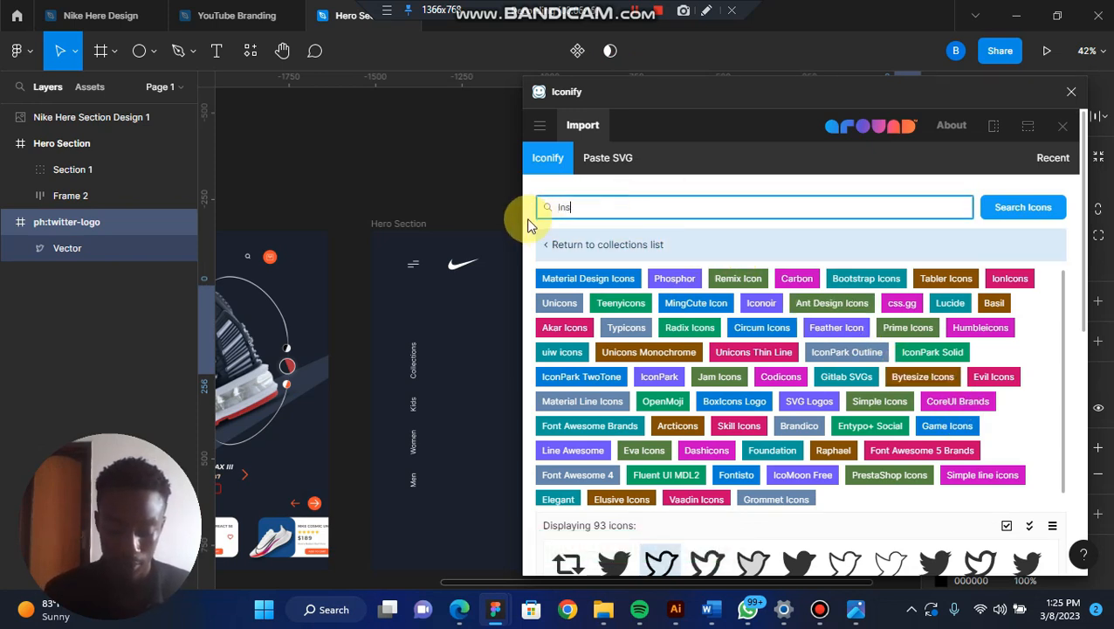
text(Instagram)
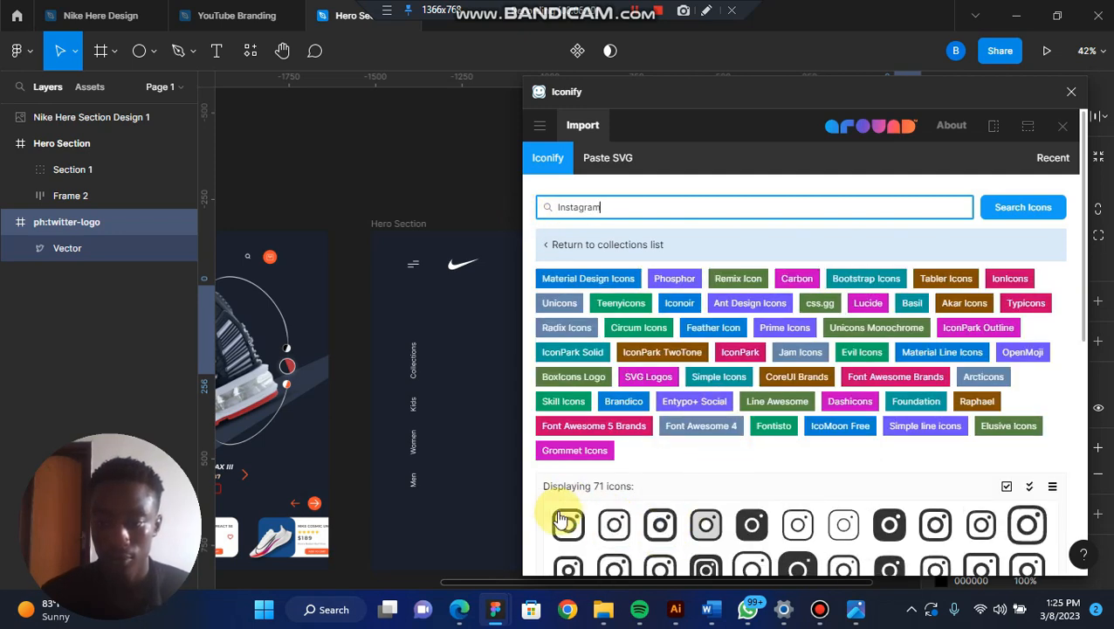
click(614, 525)
scroll(797, 512, down, 6)
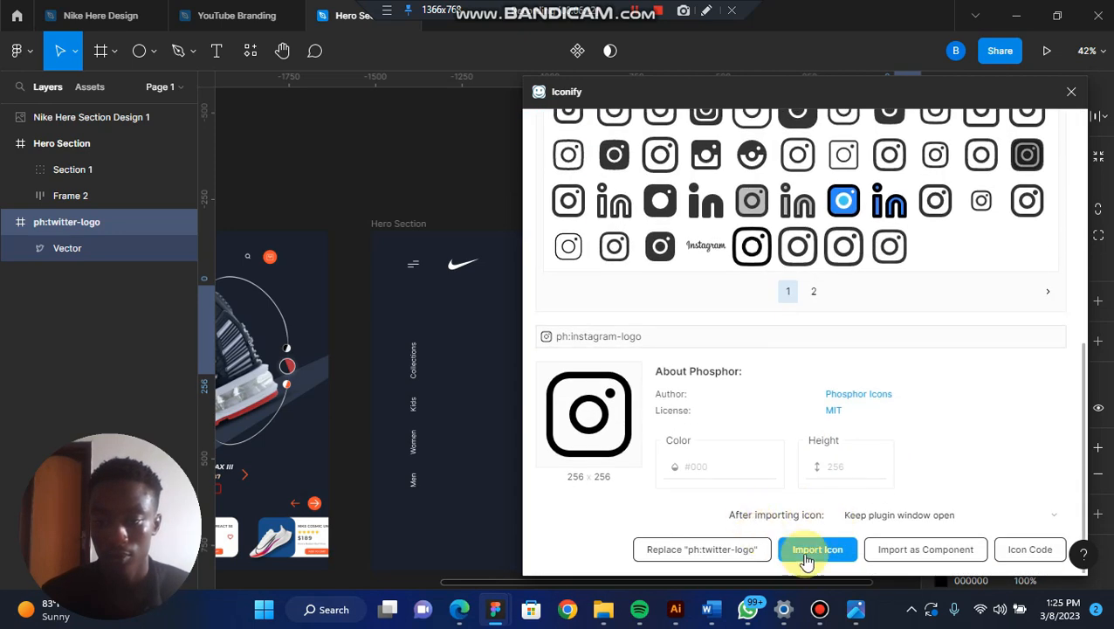
click(809, 557)
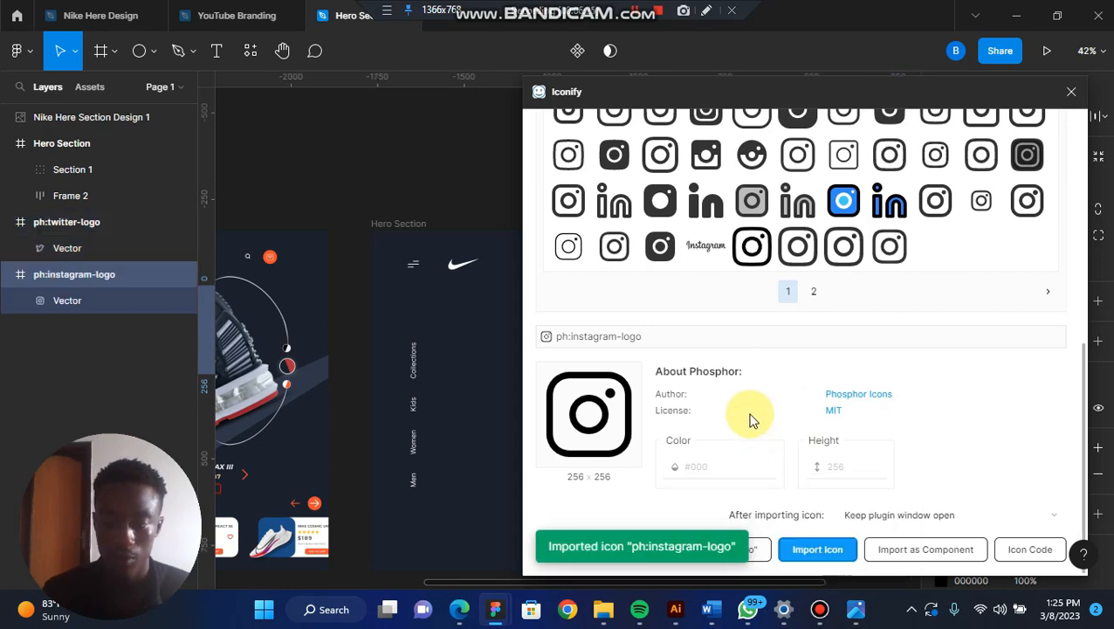
Step: Search Iconify for Facebook, import the outlined ph:facebook-logo icon and close the plugin
scroll(749, 420, up, 10)
drag(613, 206, 541, 201)
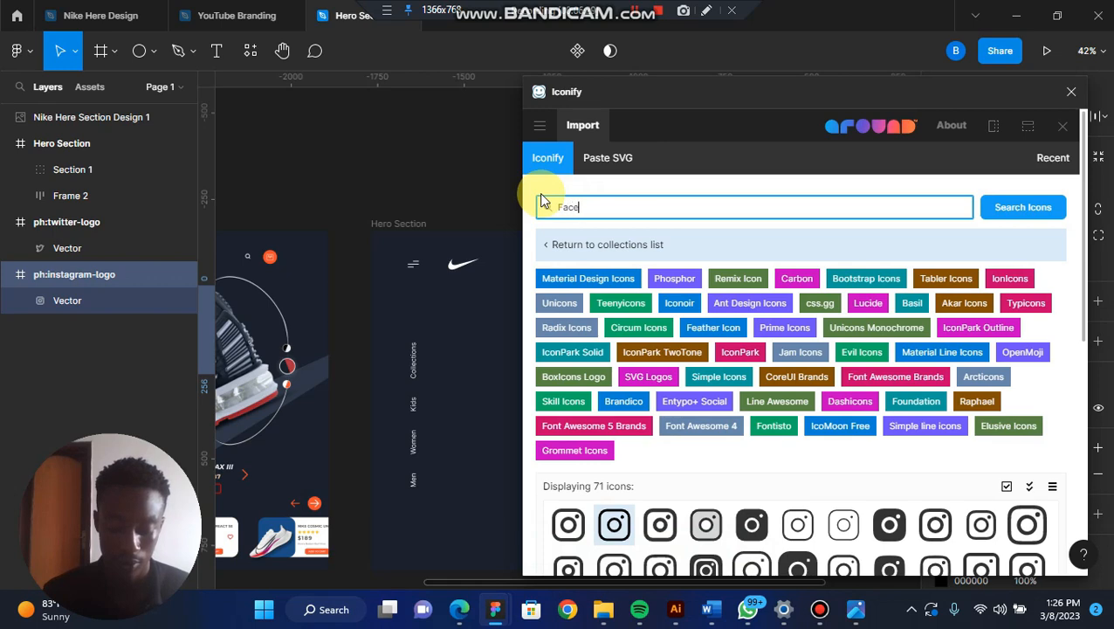
text(Facebook)
key(Return)
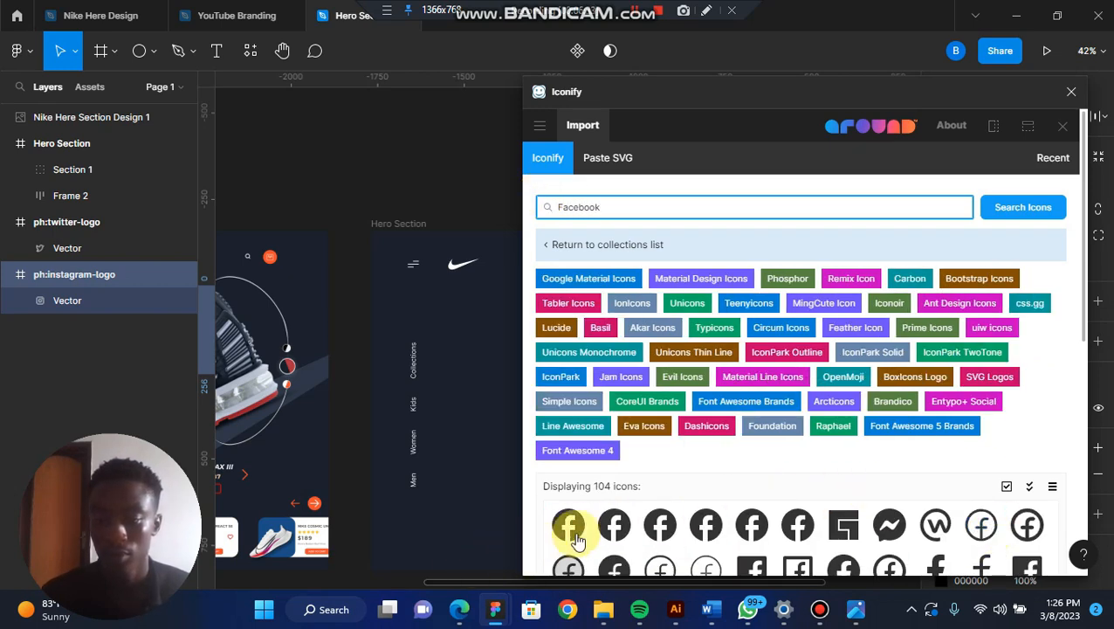
scroll(744, 524, down, 1)
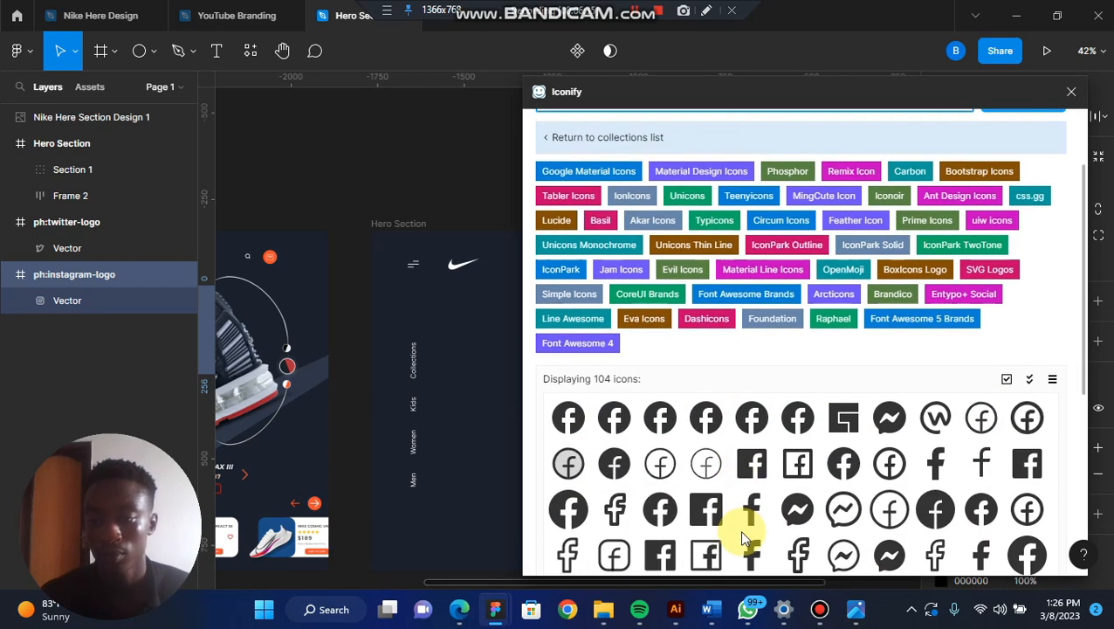
click(978, 416)
click(817, 549)
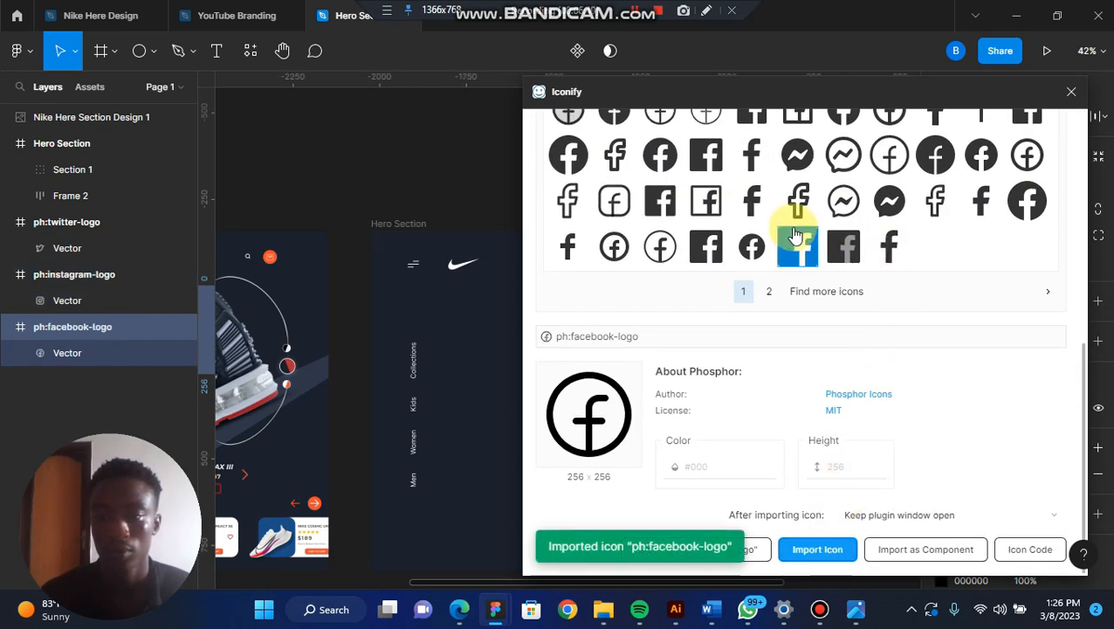
click(1072, 92)
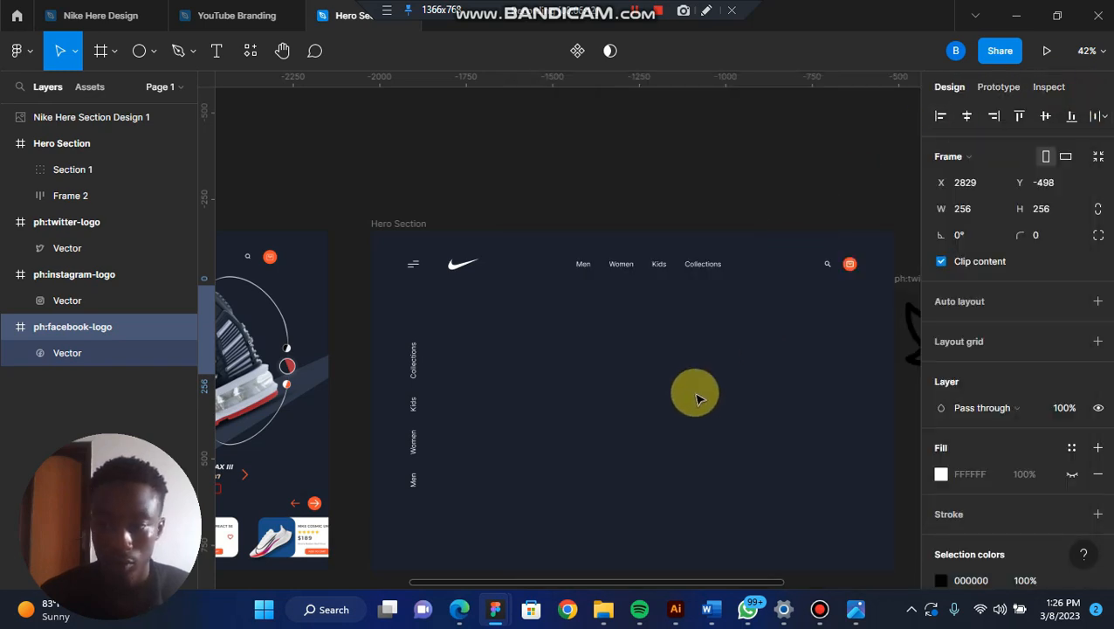
Step: Move the Twitter, Instagram and Facebook icons into the Hero Section frame and resize each to 24 × 24
scroll(690, 393, up, 1)
drag(646, 581, 804, 535)
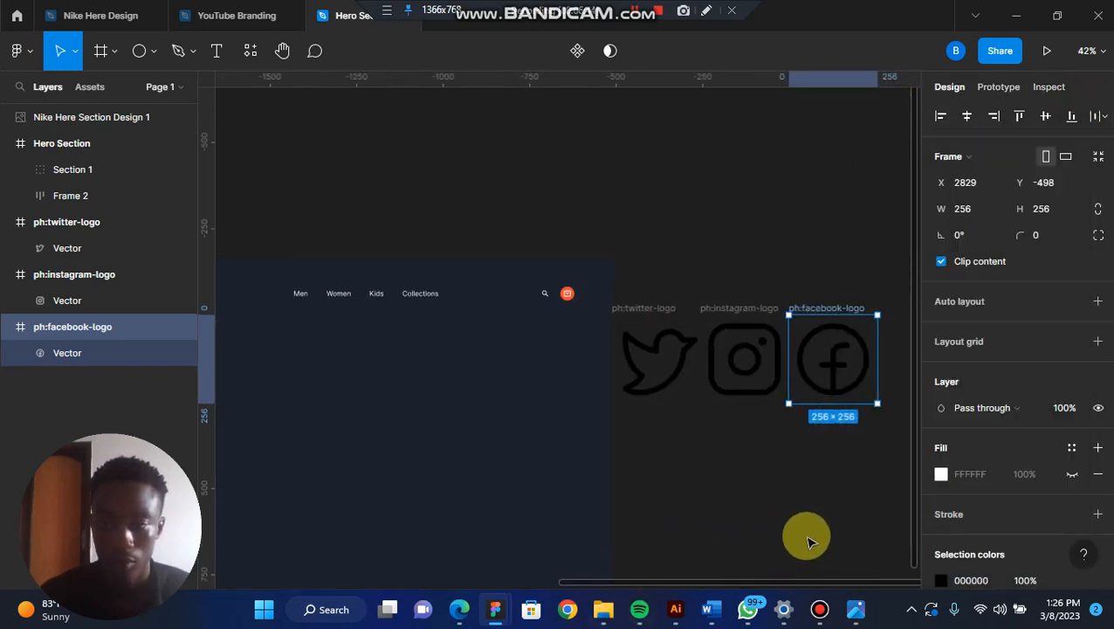
click(625, 245)
drag(616, 292, 825, 428)
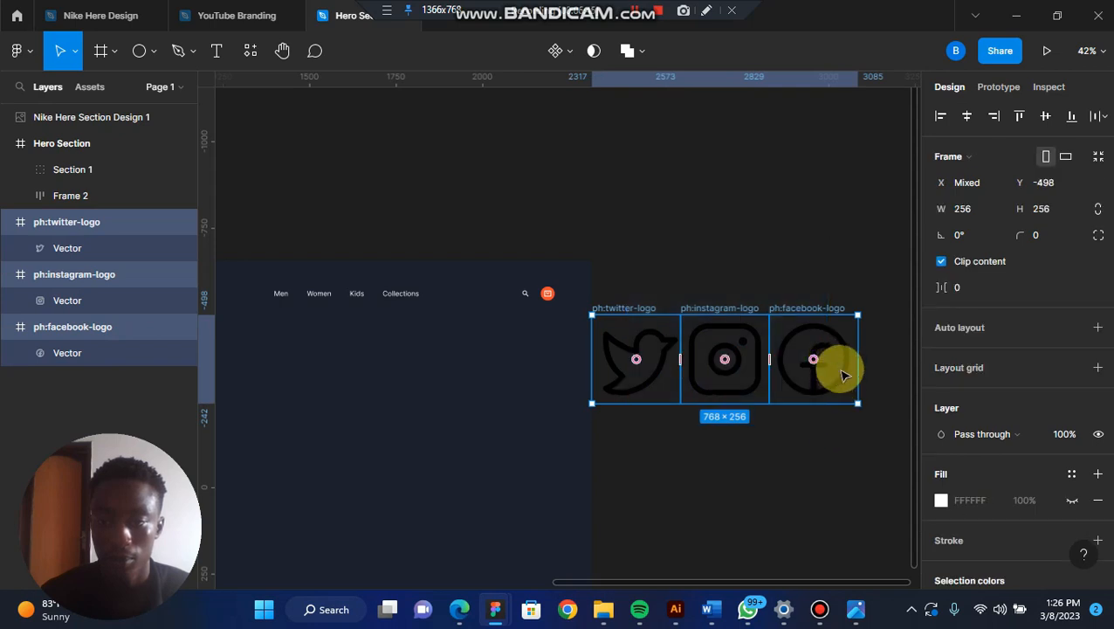
drag(836, 368, 685, 526)
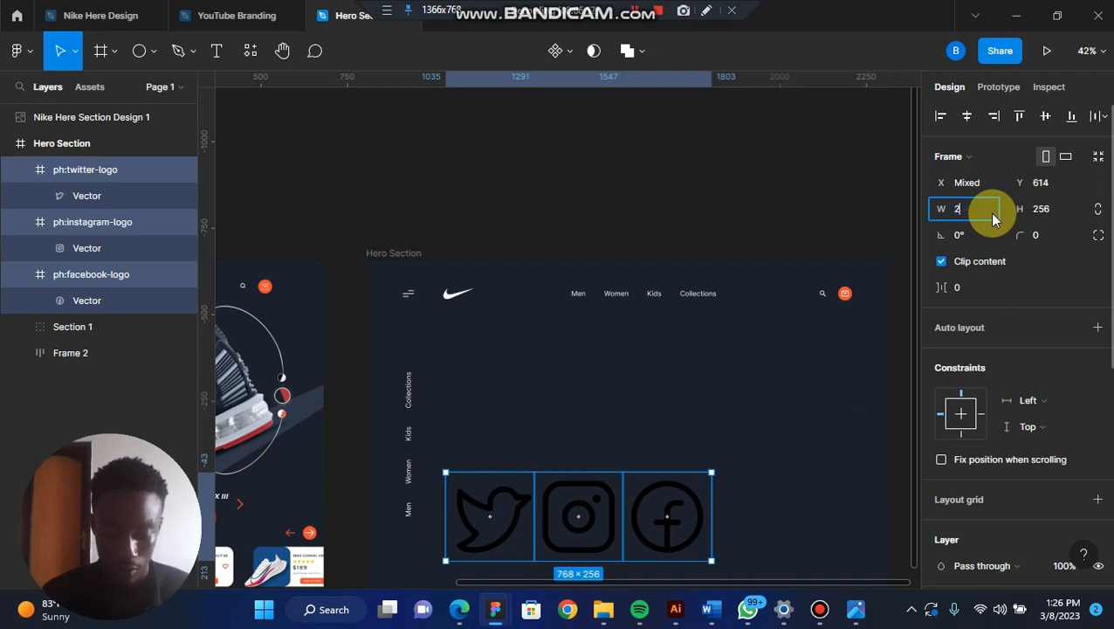
key(Tab)
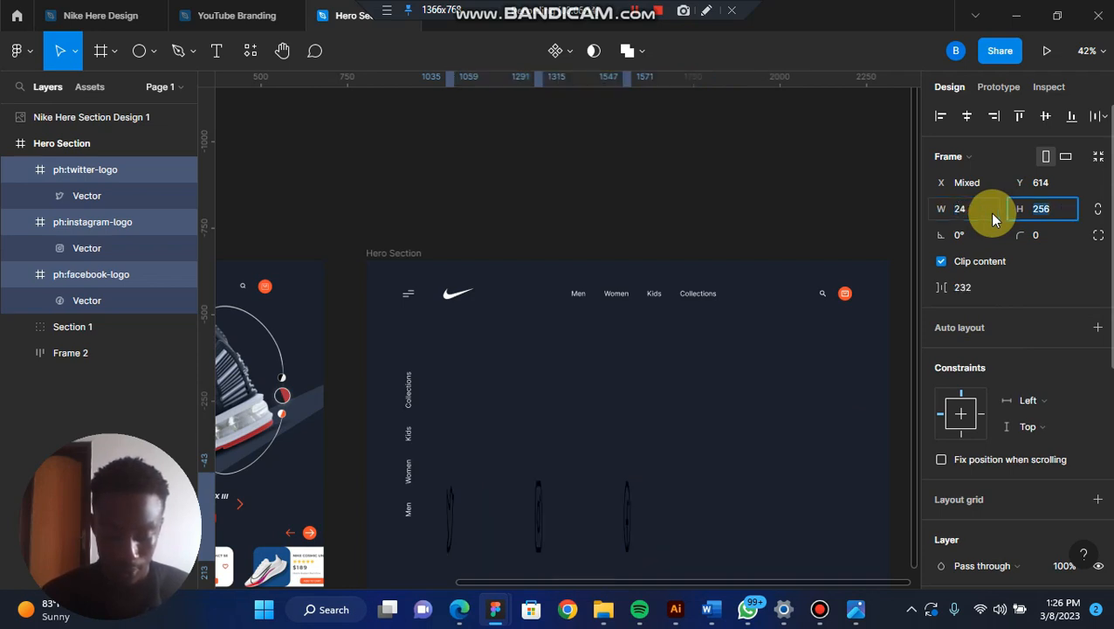
text(24)
key(Return)
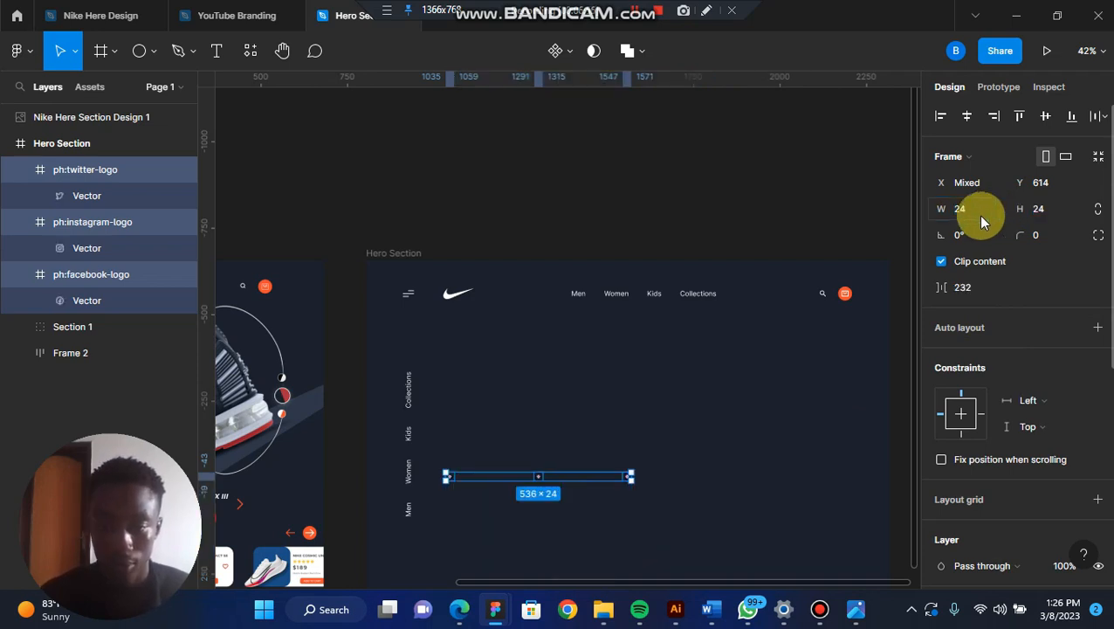
Step: Place the Twitter, Instagram and Facebook icons one below another under the rotated Men label
click(556, 503)
drag(456, 478, 406, 550)
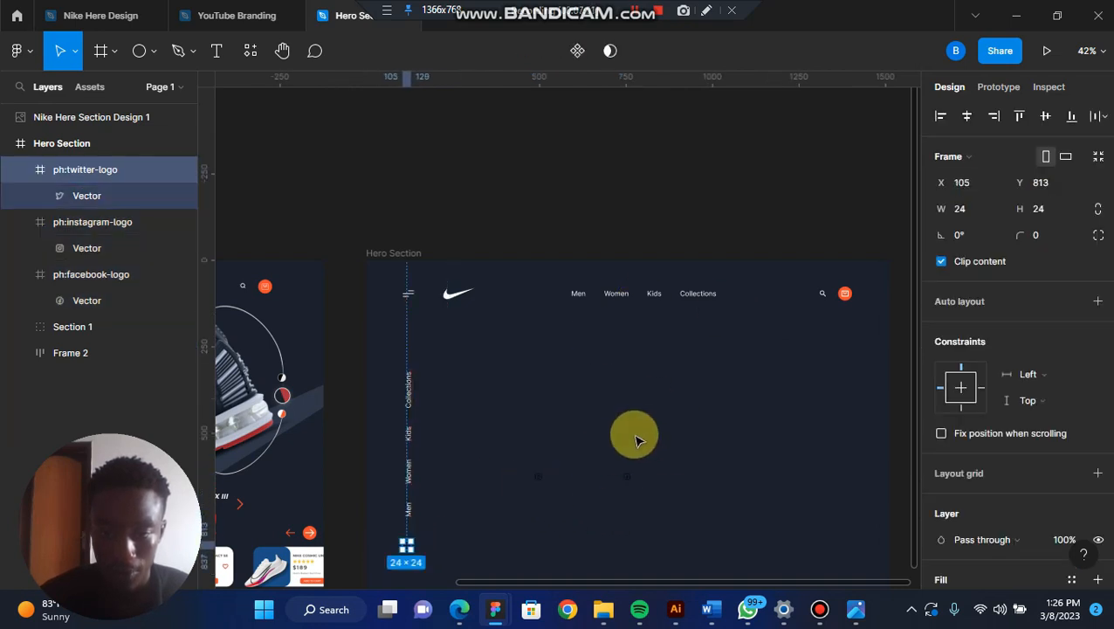
drag(540, 477, 415, 574)
drag(627, 482, 410, 460)
scroll(358, 563, up, 6)
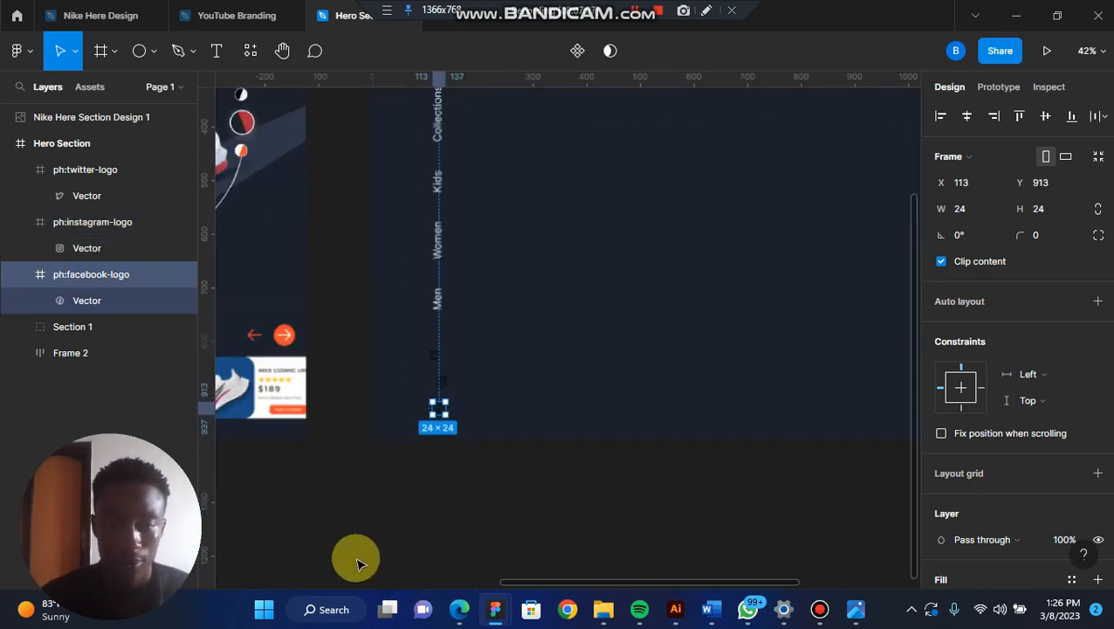
Step: Line up the three icons at about X 111 as in the reference, with Instagram at Y 854 and Facebook at Y 895
scroll(358, 563, left, 10)
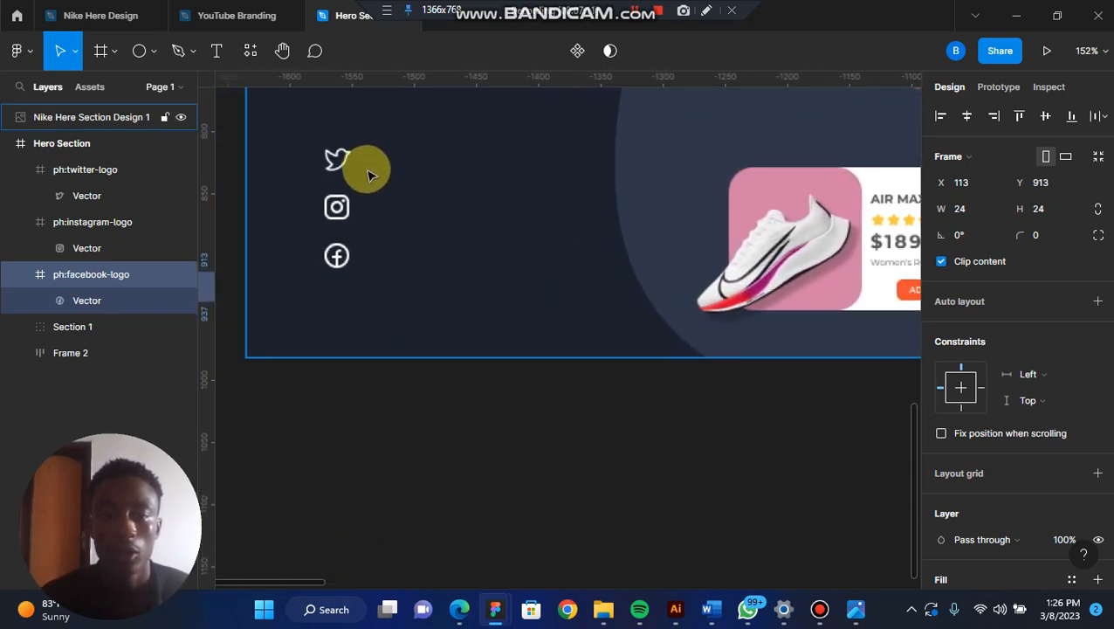
scroll(368, 267, right, 12)
scroll(371, 270, right, 5)
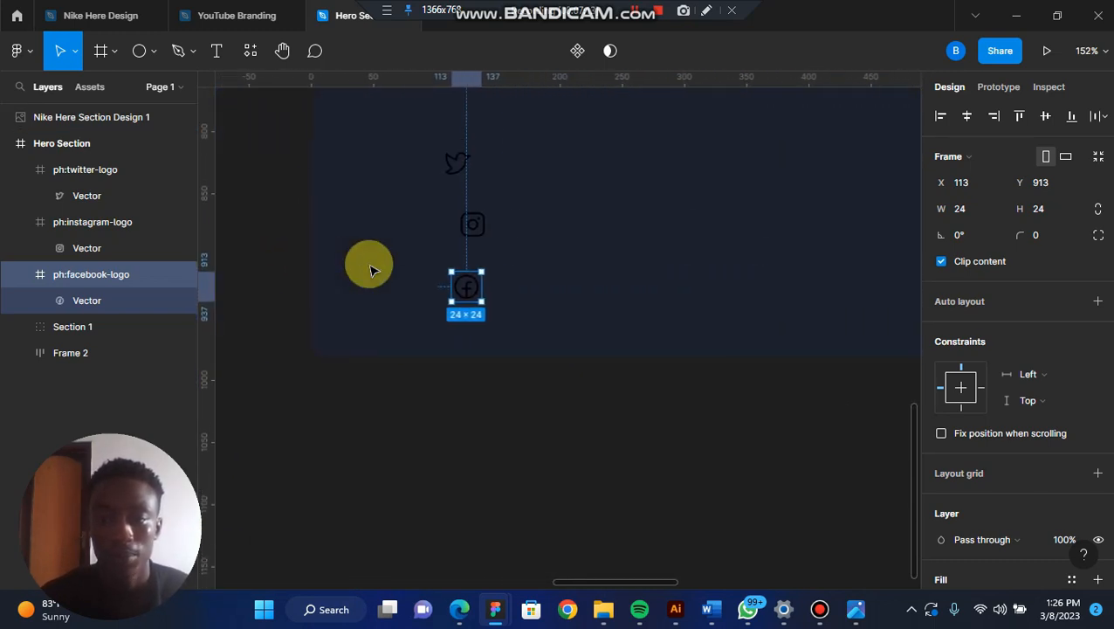
scroll(473, 223, up, 2)
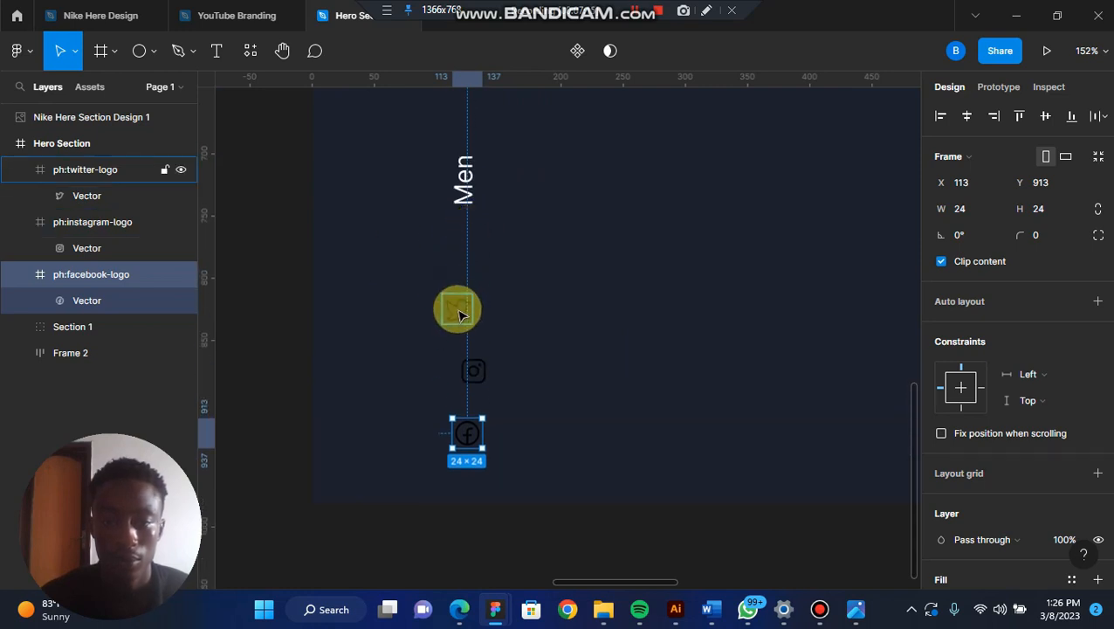
drag(455, 308, 465, 308)
drag(476, 376, 466, 360)
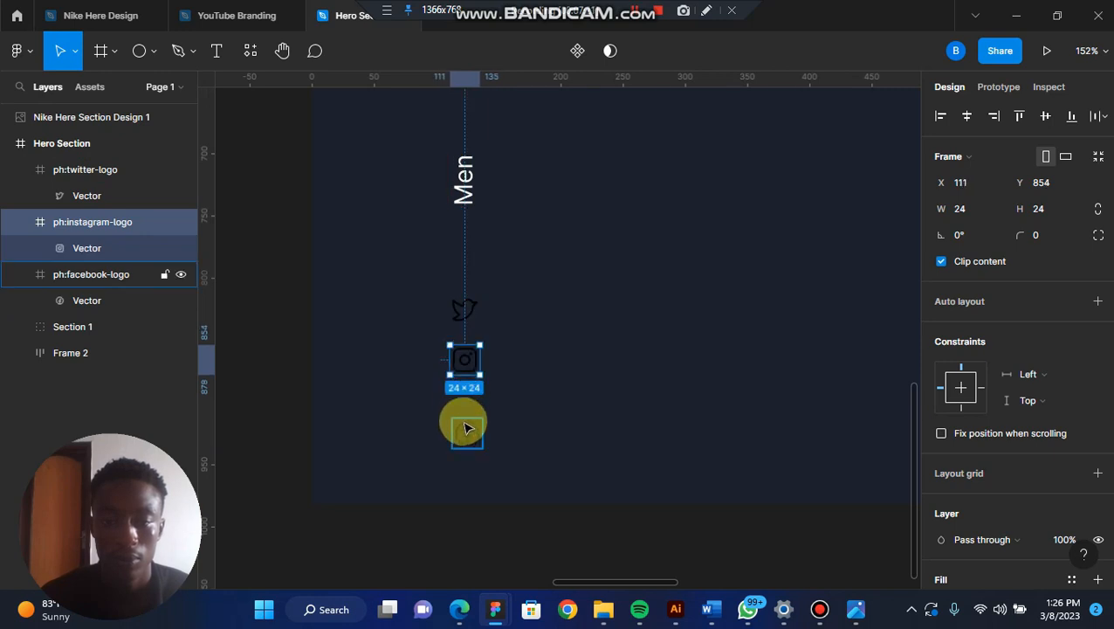
drag(467, 428, 465, 410)
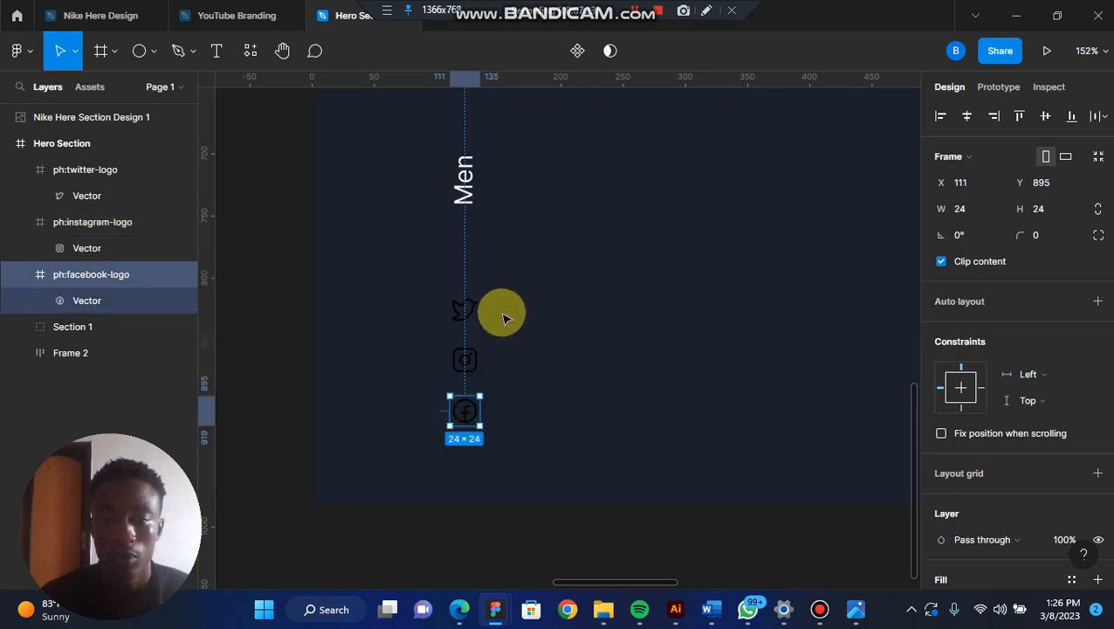
Step: Recolor the three social media icons to white, FFFFFF
drag(502, 311, 398, 442)
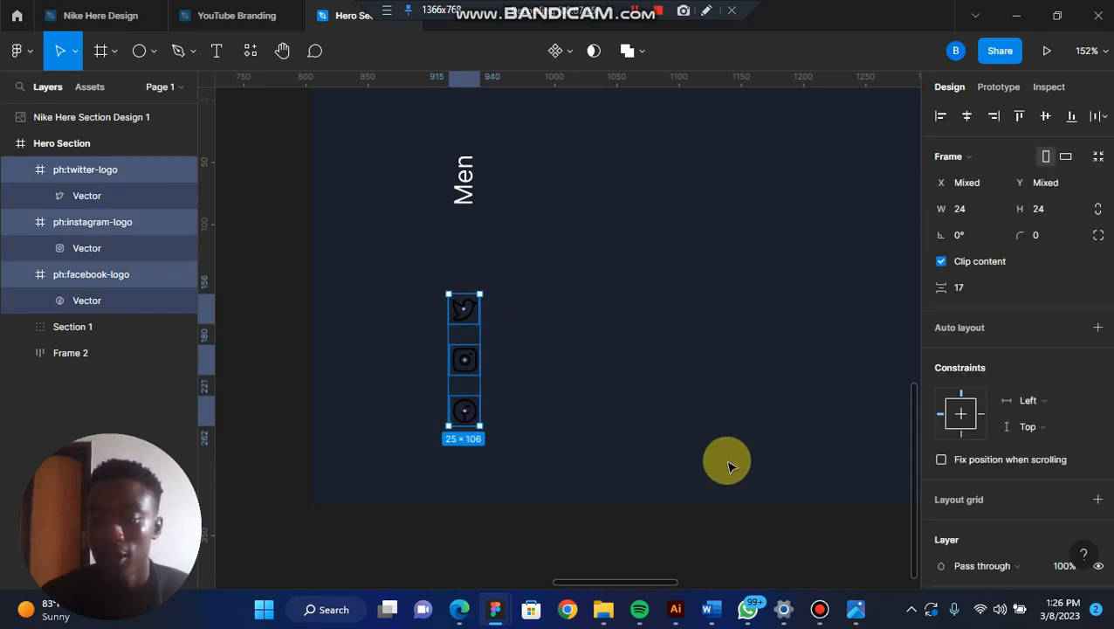
scroll(730, 467, down, 1)
scroll(1003, 492, down, 4)
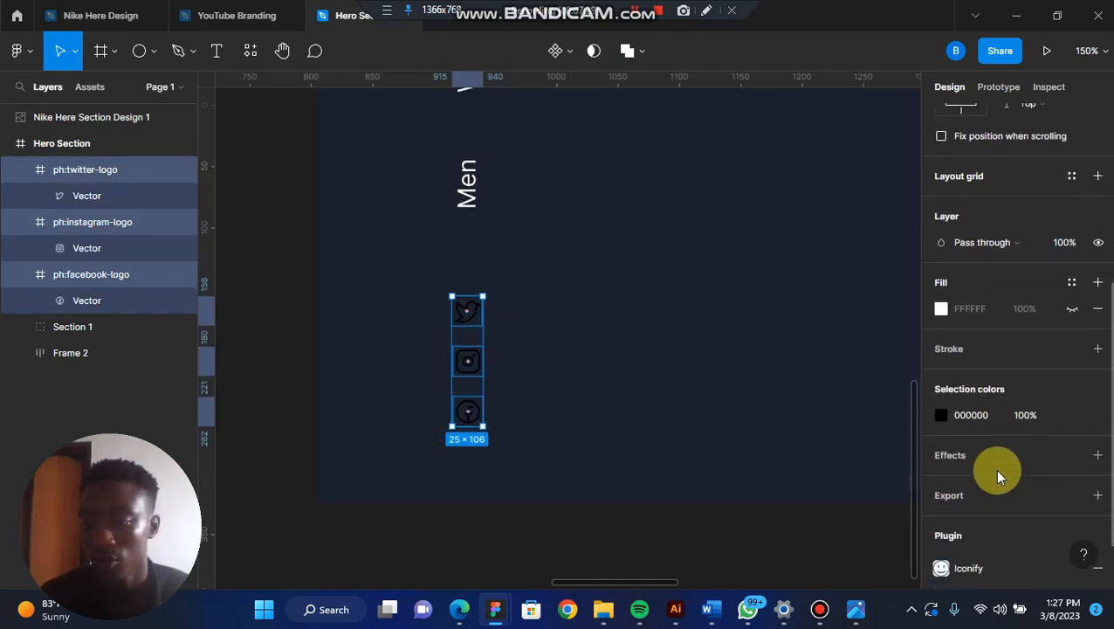
click(941, 414)
drag(794, 302, 709, 172)
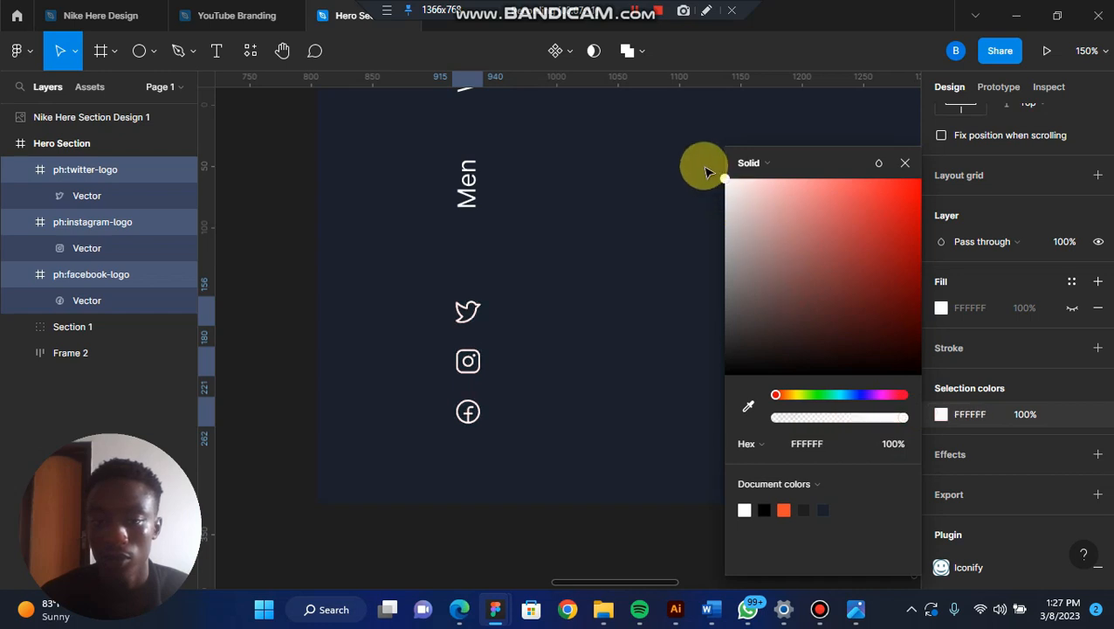
click(906, 160)
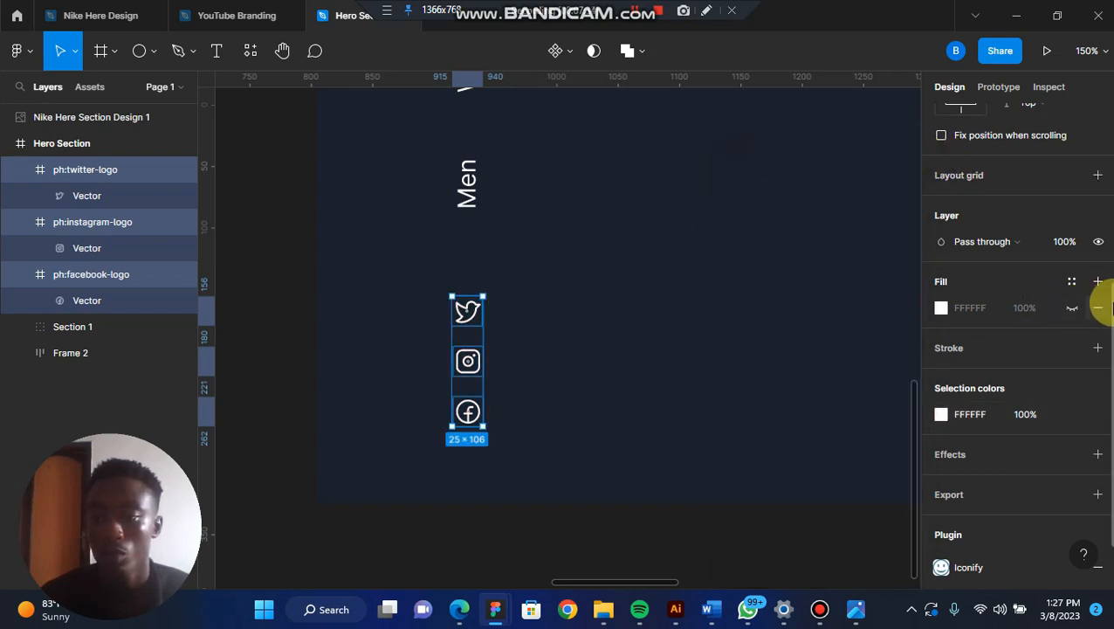
Step: Combine the three social media icons into a vertical auto layout frame
scroll(584, 399, down, 1)
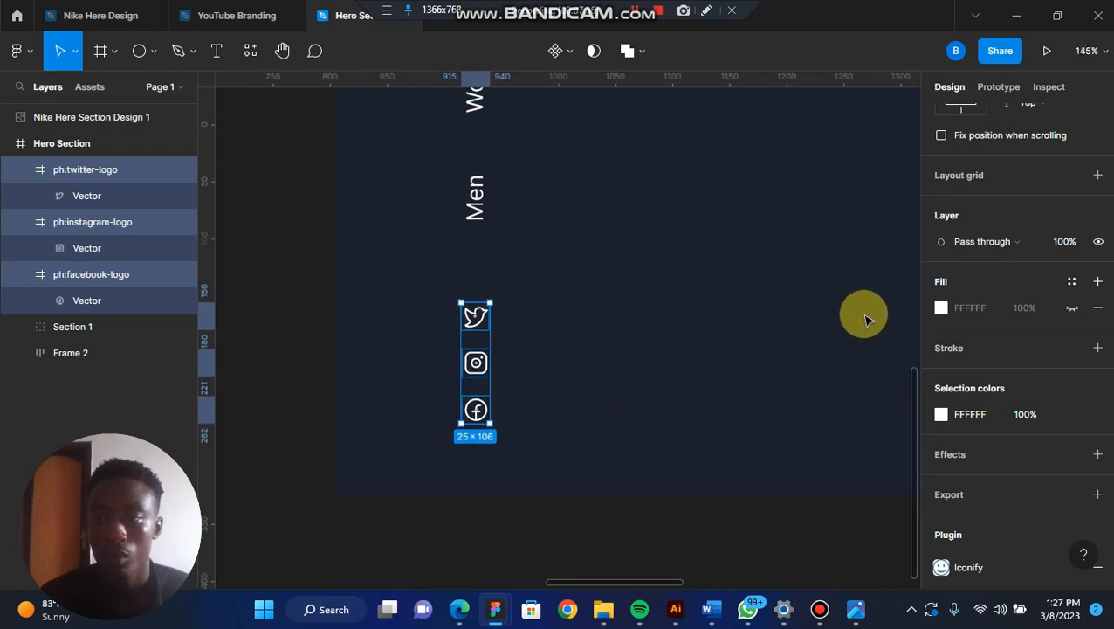
scroll(1087, 217, up, 5)
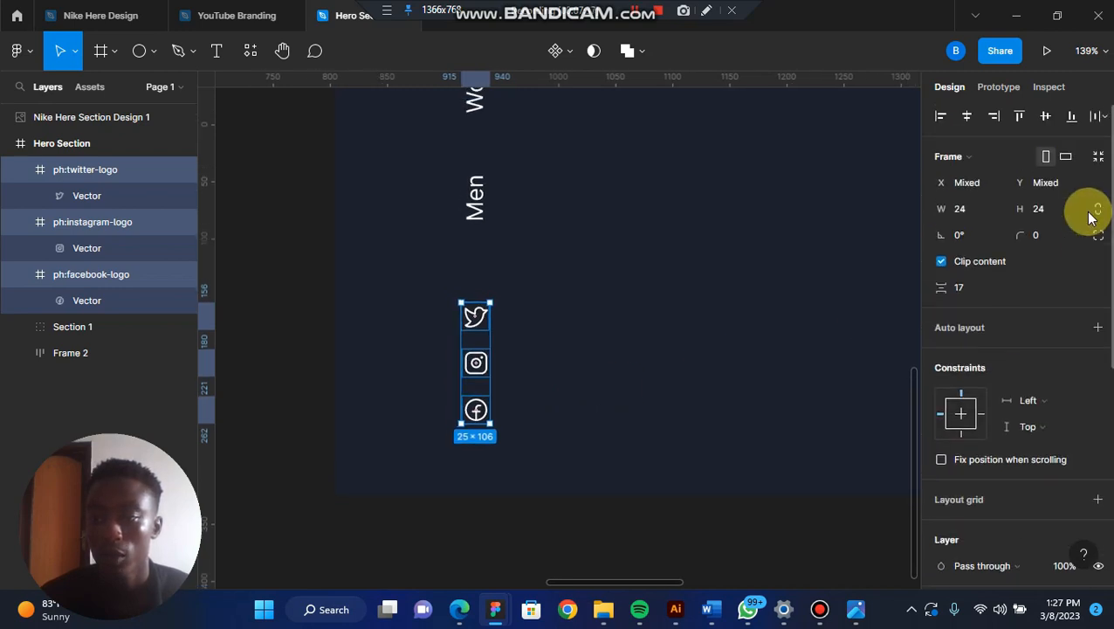
click(1098, 328)
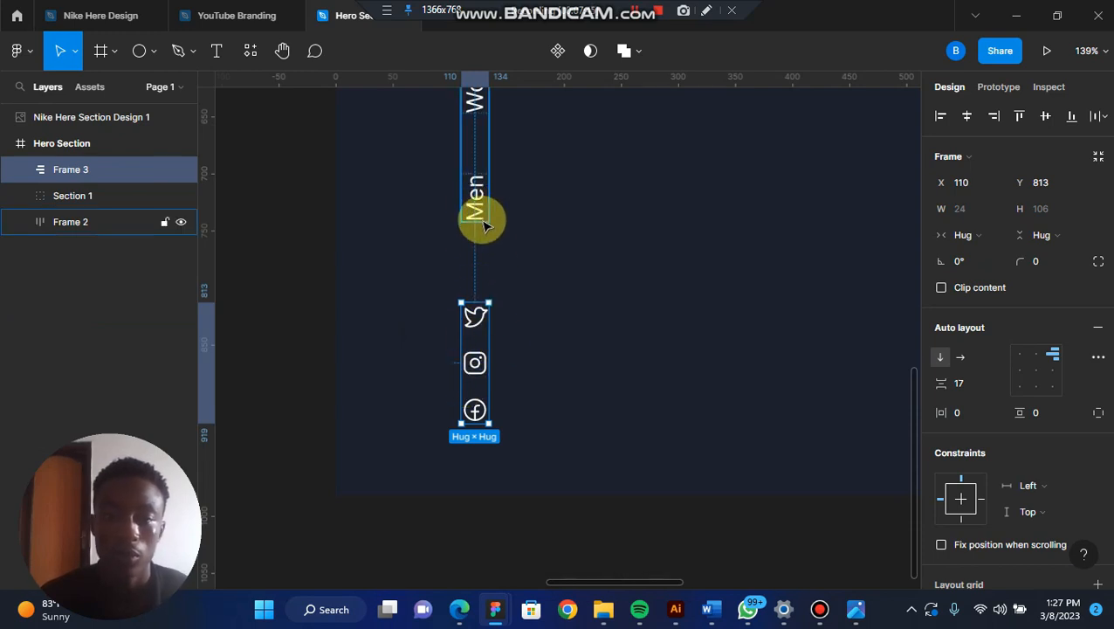
Step: Compare the vertical navigation labels and social icons in the Hero Section with the reference design
scroll(480, 218, down, 5)
scroll(483, 222, left, 8)
scroll(483, 221, up, 2)
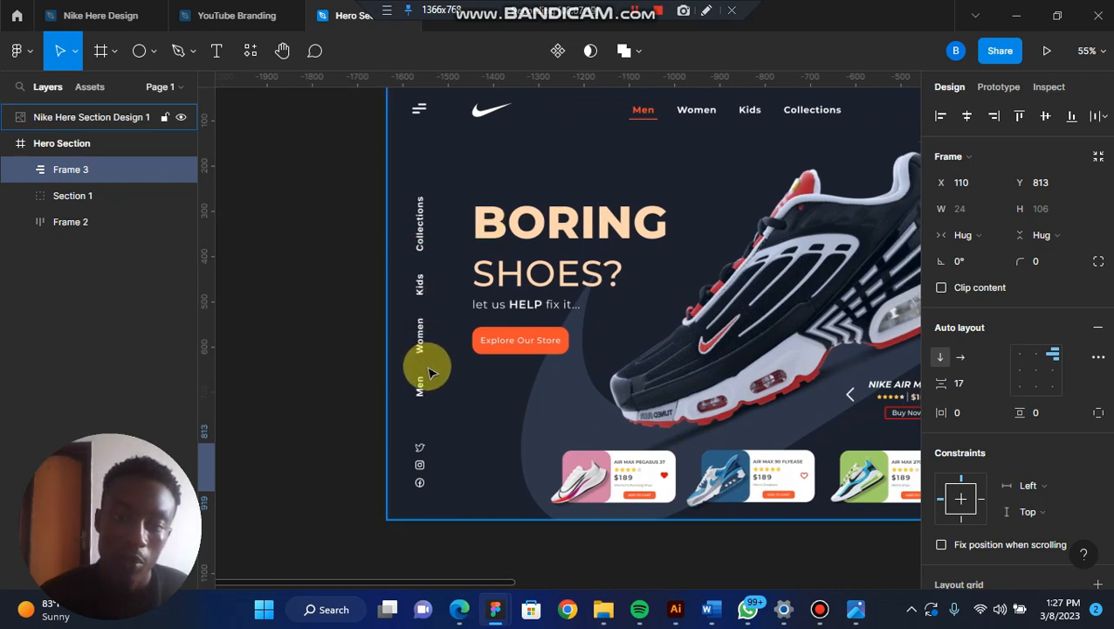
scroll(425, 246, right, 10)
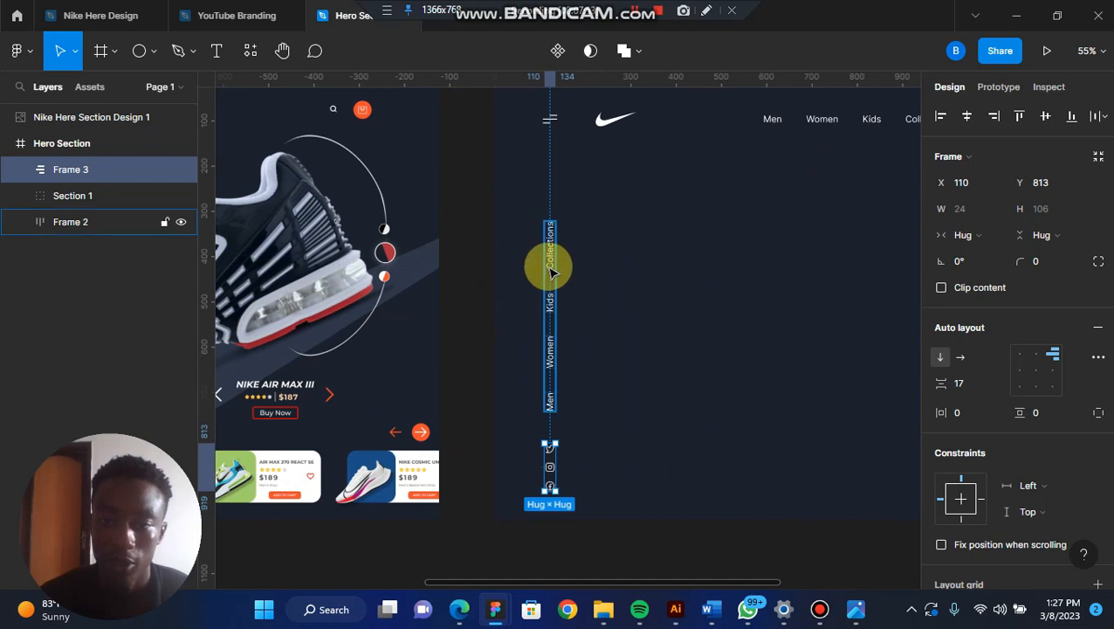
click(539, 185)
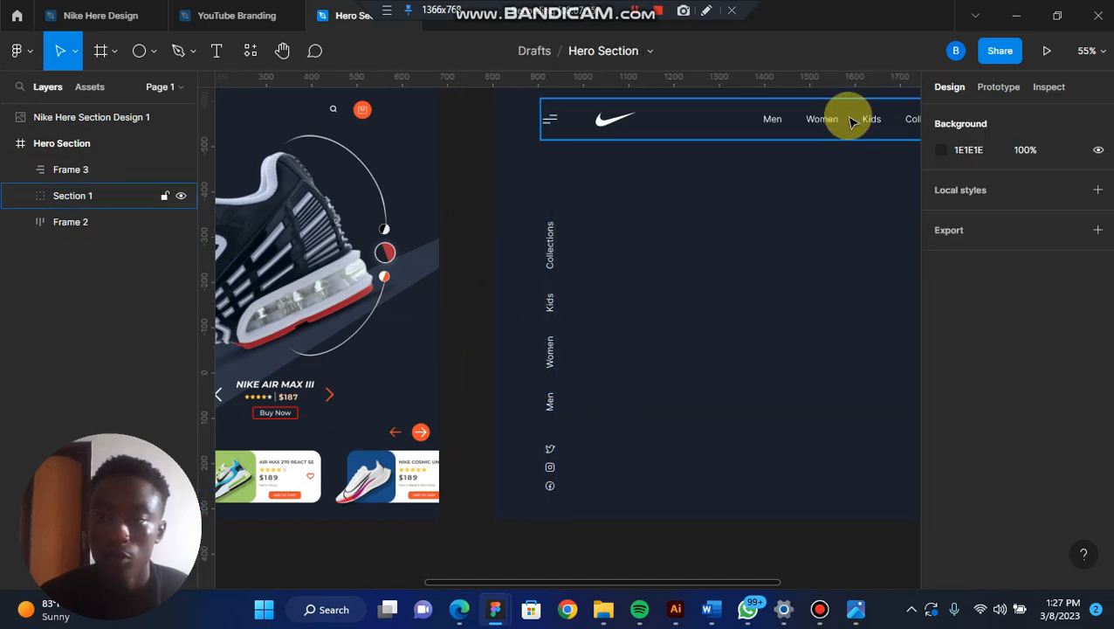
scroll(553, 314, up, 5)
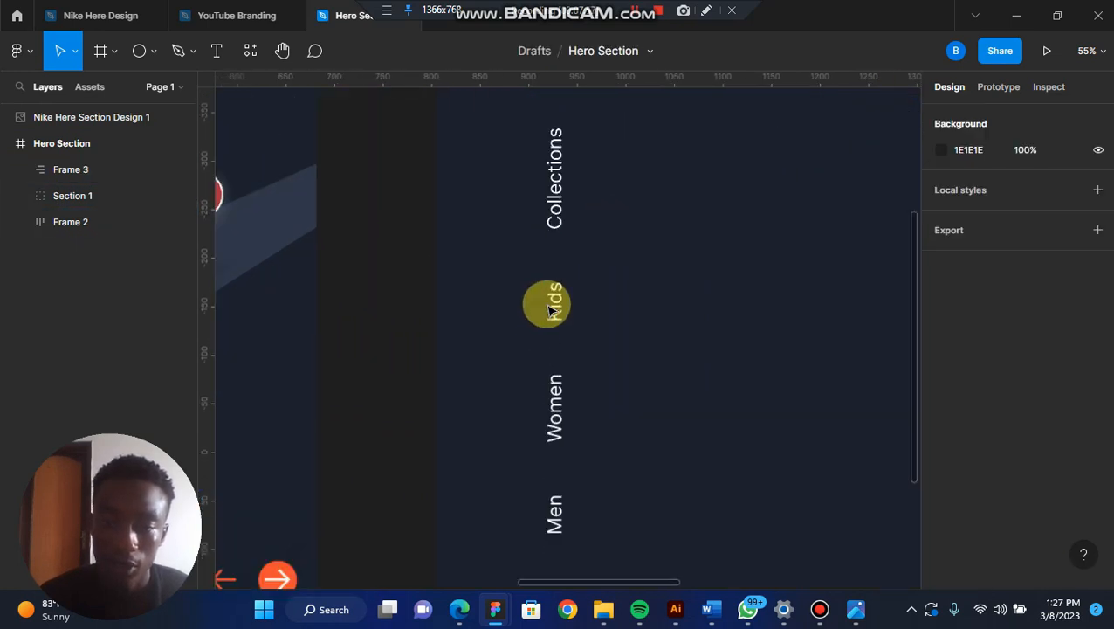
scroll(550, 307, down, 5)
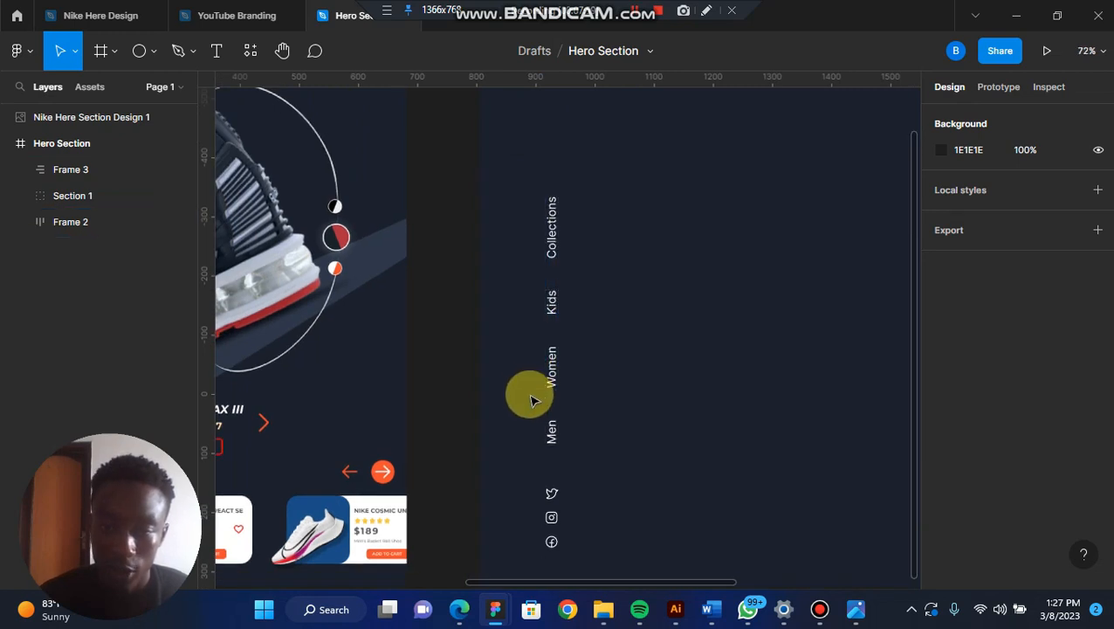
drag(525, 395, 590, 532)
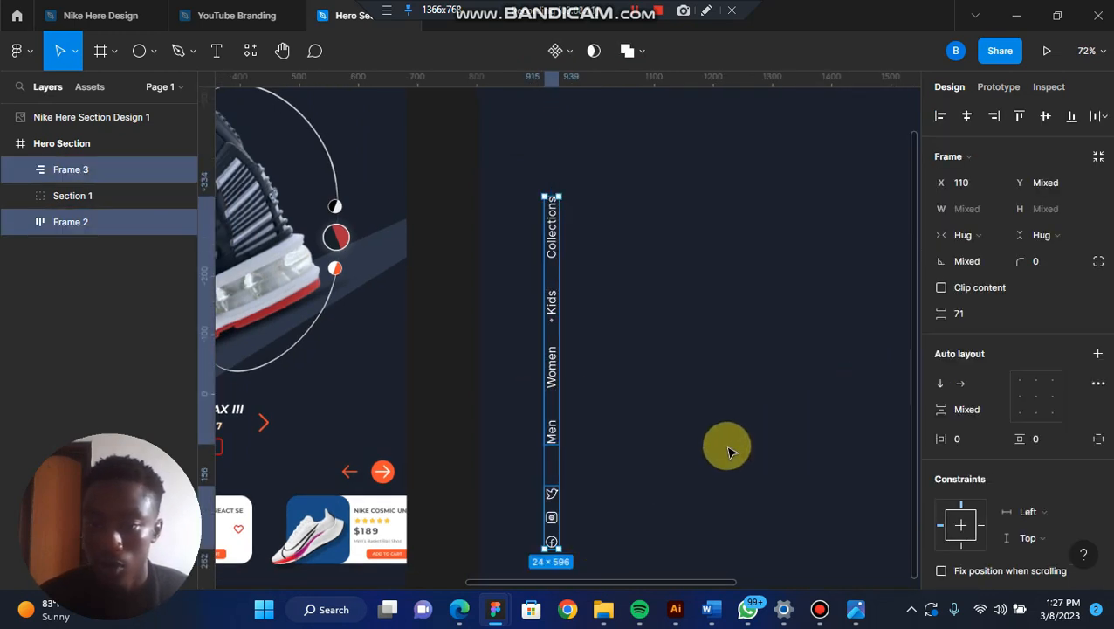
scroll(728, 448, down, 3)
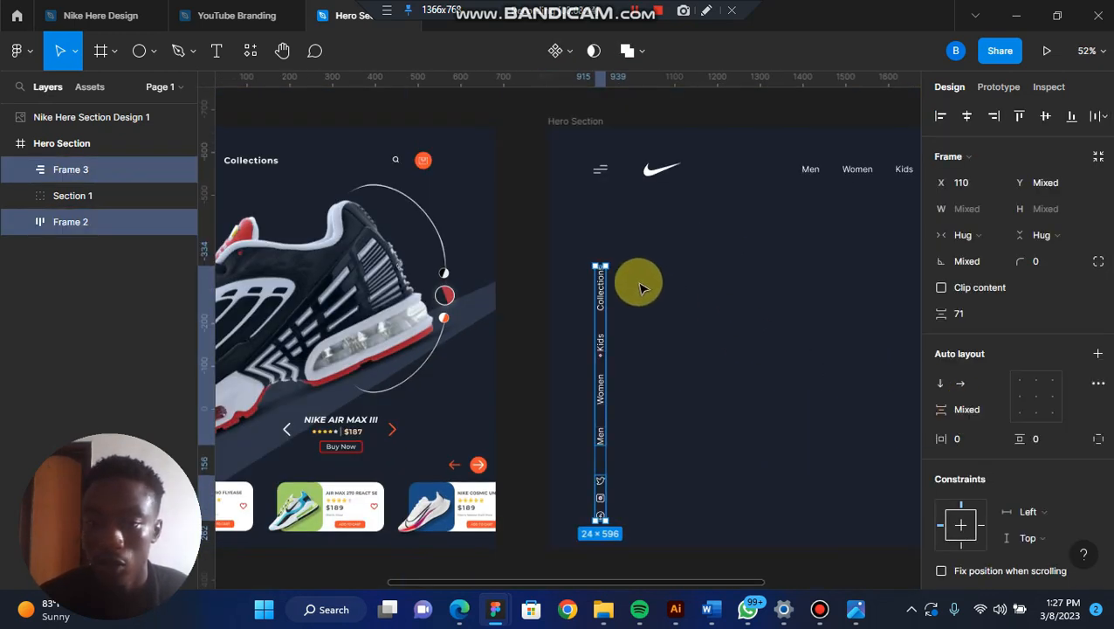
scroll(632, 327, down, 2)
scroll(633, 328, left, 5)
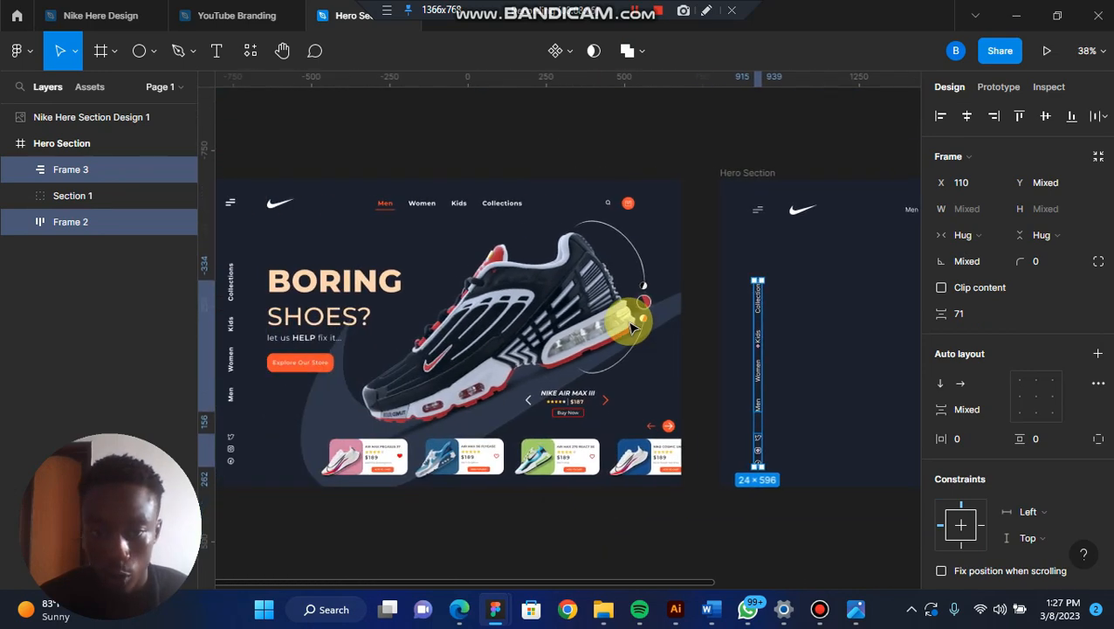
scroll(632, 327, right, 6)
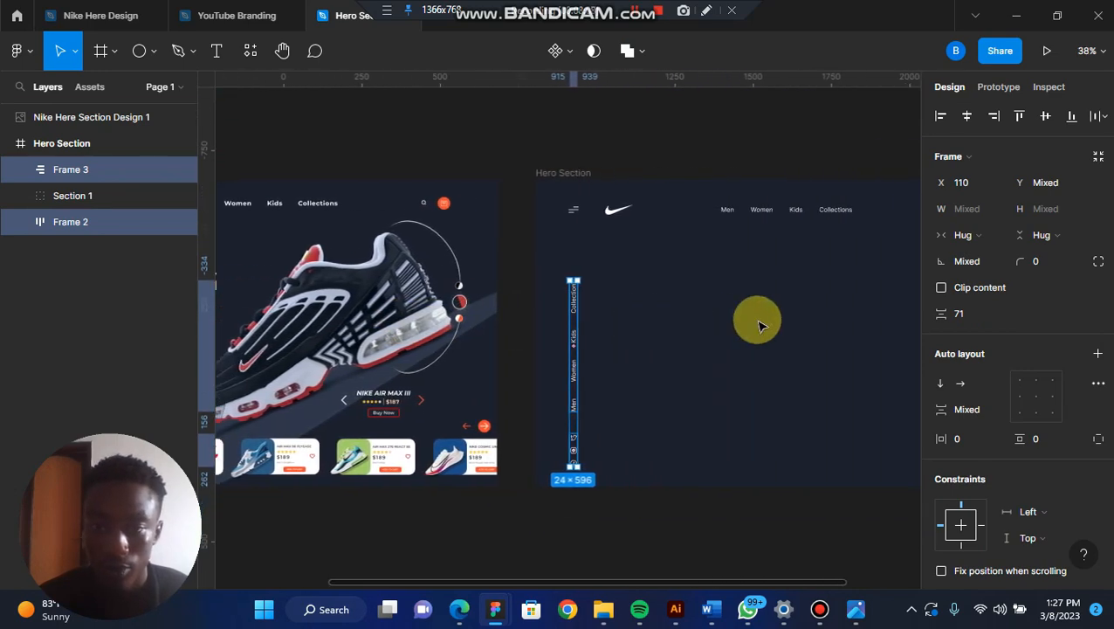
Step: Show the 15-column layout grid on the Hero Section frame
click(553, 170)
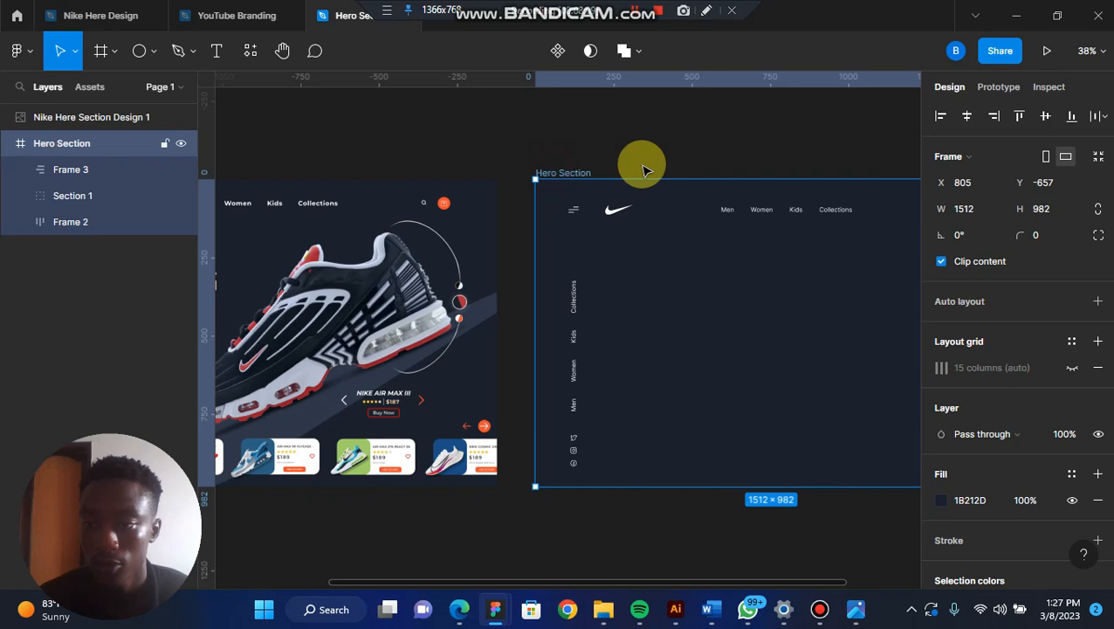
click(1074, 368)
scroll(596, 275, up, 2)
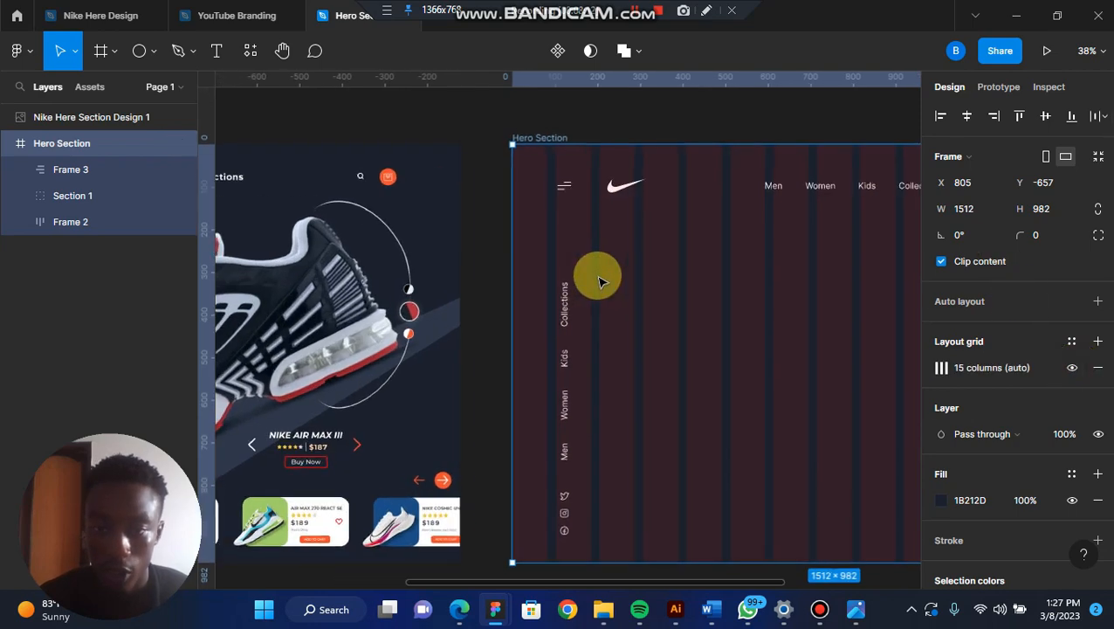
Step: Move the vertical navigation labels and social icons up together to X 102, aligned with the second grid column's edge
scroll(585, 273, up, 2)
drag(577, 273, 579, 286)
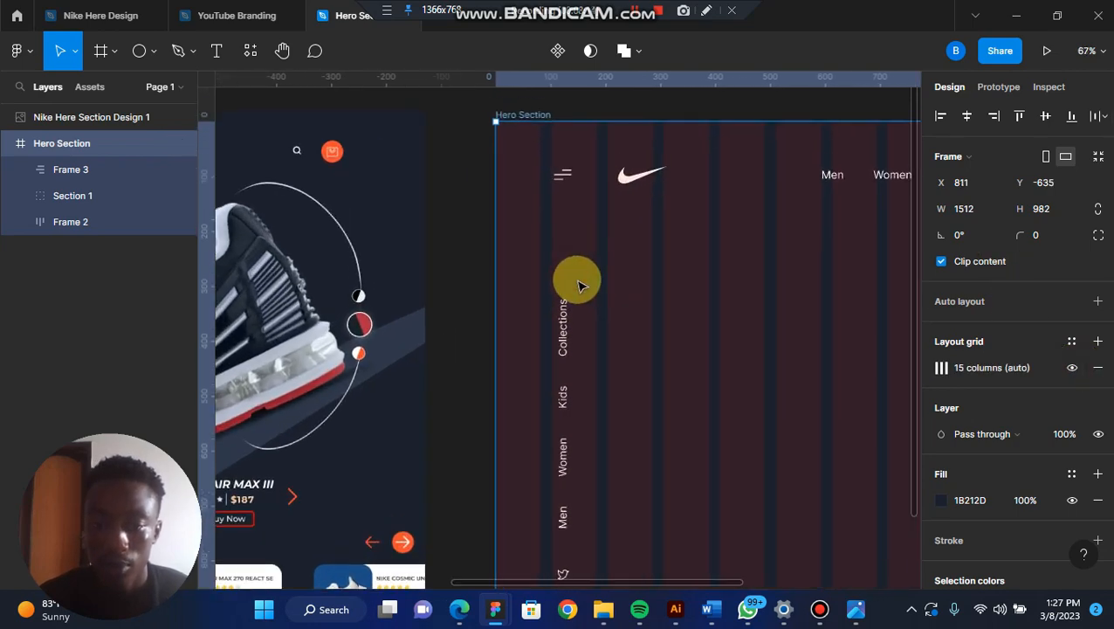
scroll(579, 286, down, 1)
drag(589, 243, 611, 396)
key(ctrl+z)
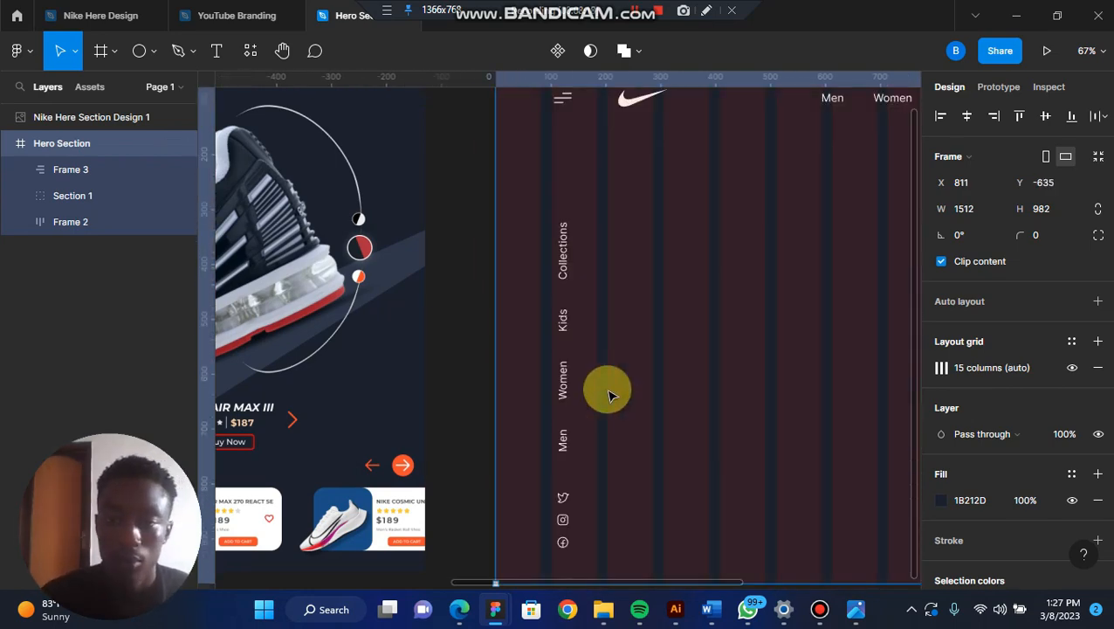
drag(605, 236, 538, 464)
scroll(538, 464, up, 3)
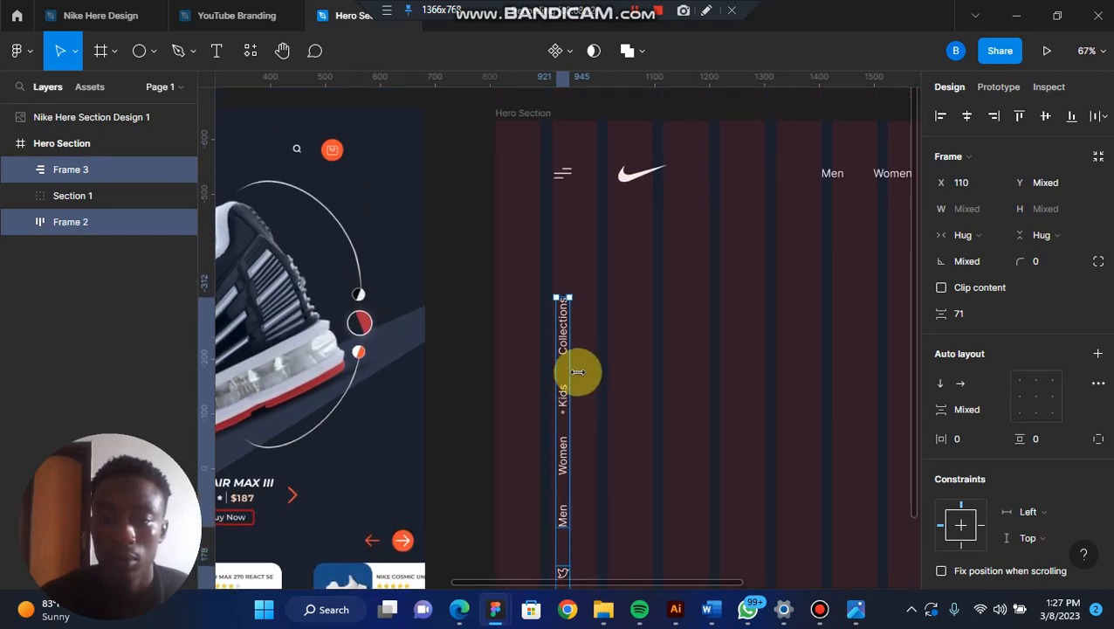
drag(562, 348, 560, 306)
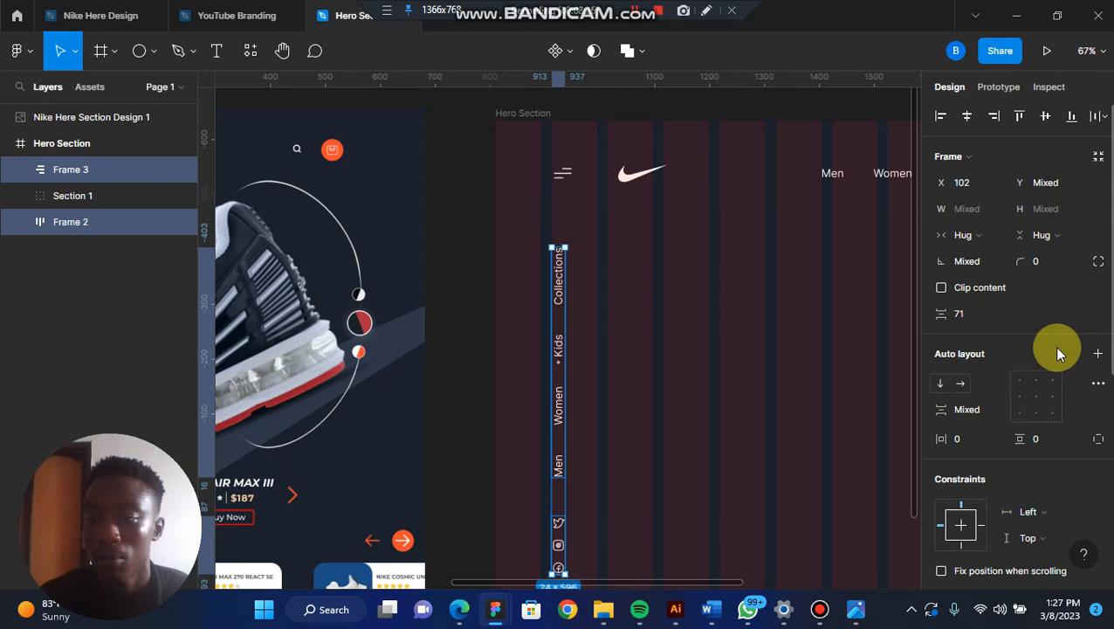
Step: Combine the navigation labels and social icons into one vertical auto layout frame with a spacing of 70
click(1101, 353)
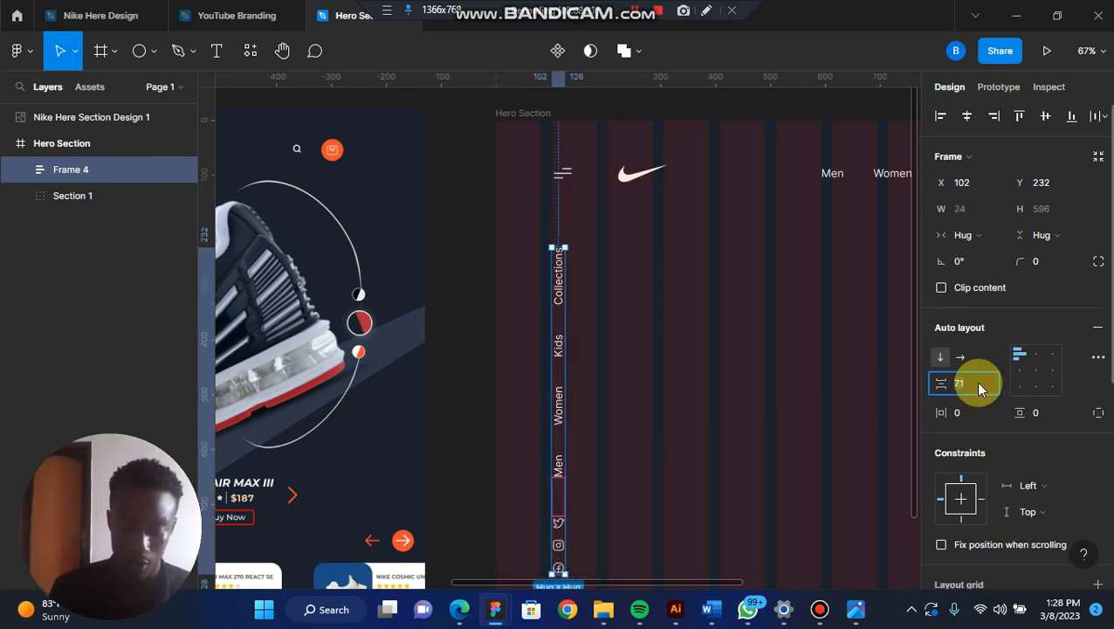
key(BackSpace)
text(0)
key(Return)
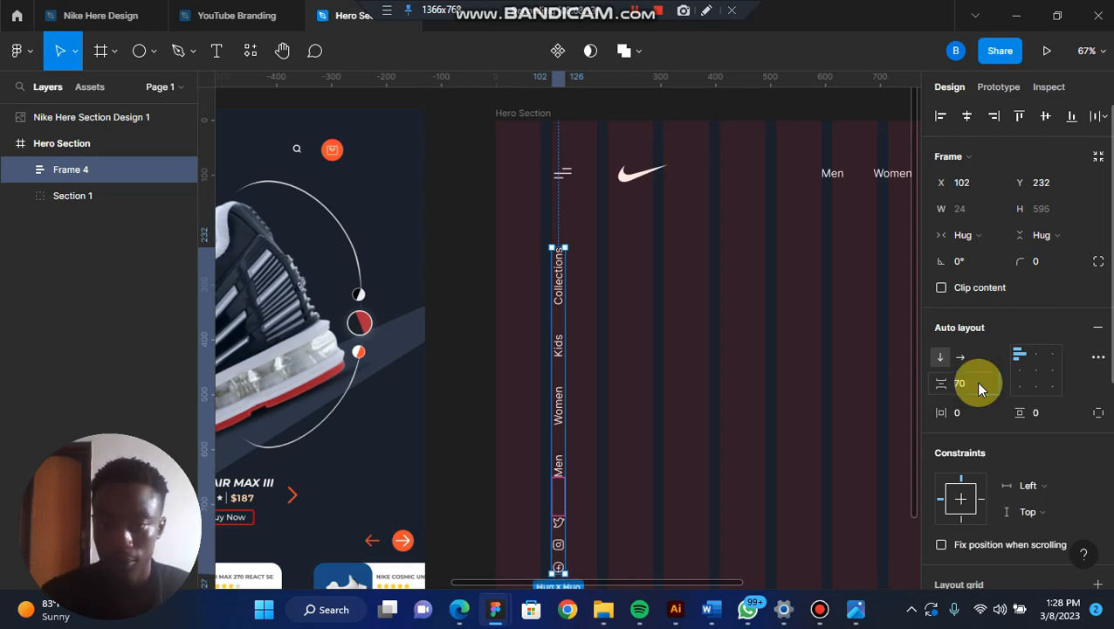
click(672, 371)
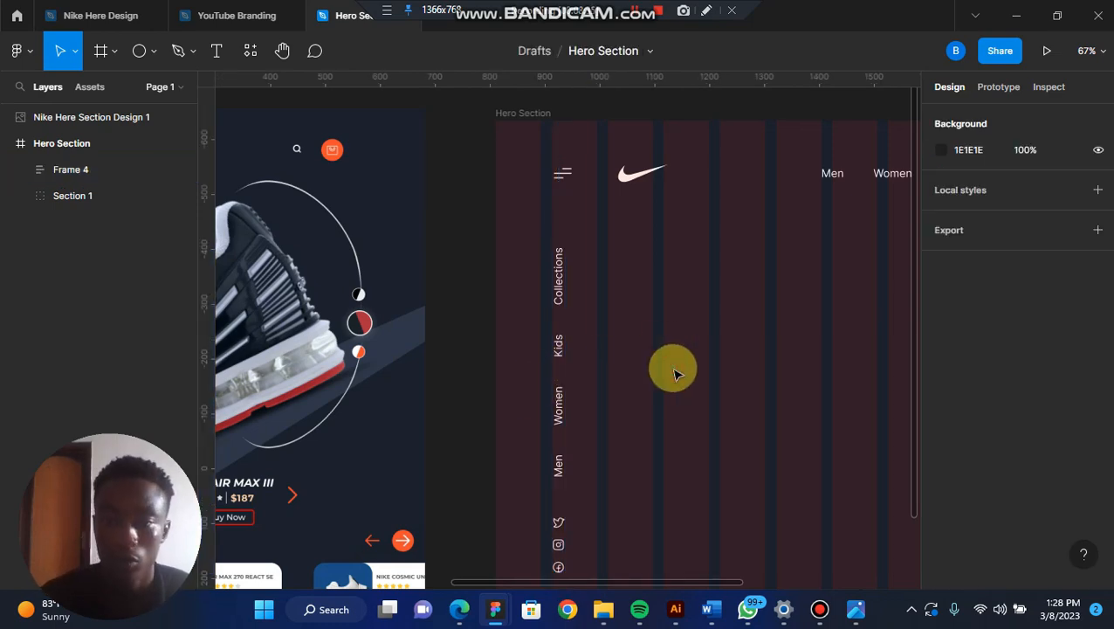
Step: Hide the 15-column layout grid on the Hero Section frame
scroll(672, 371, right, 5)
scroll(672, 372, down, 5)
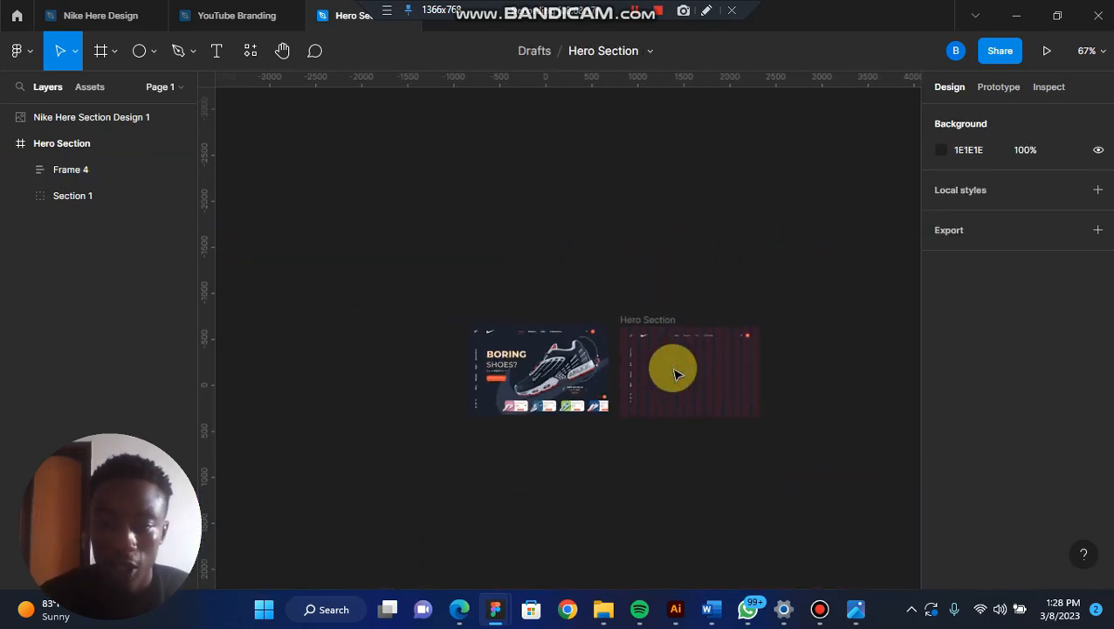
scroll(672, 371, up, 3)
click(609, 285)
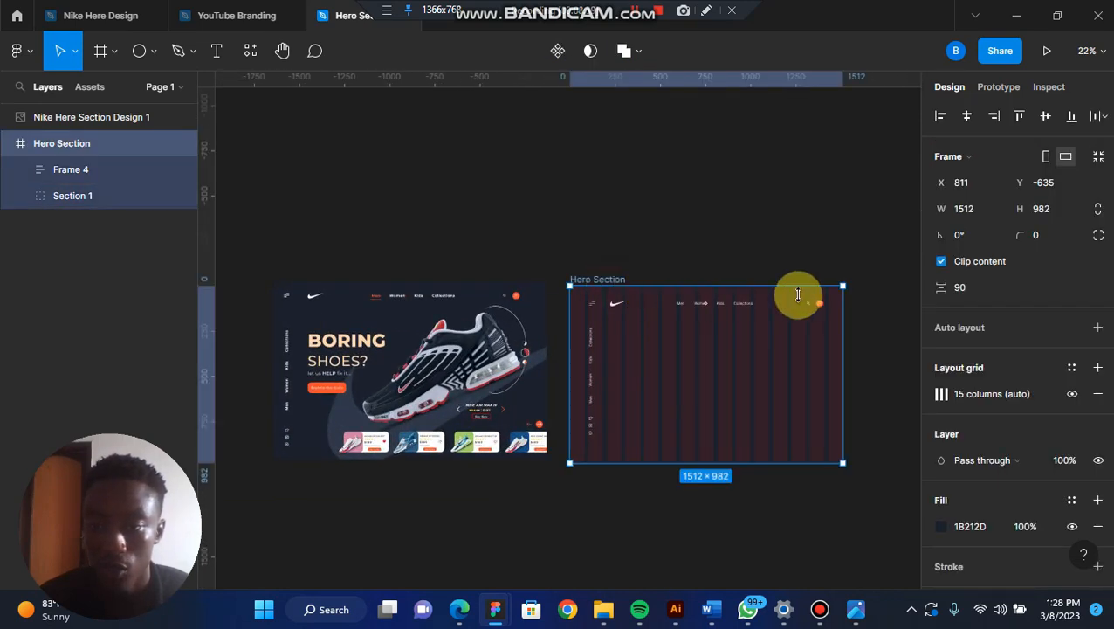
click(1071, 396)
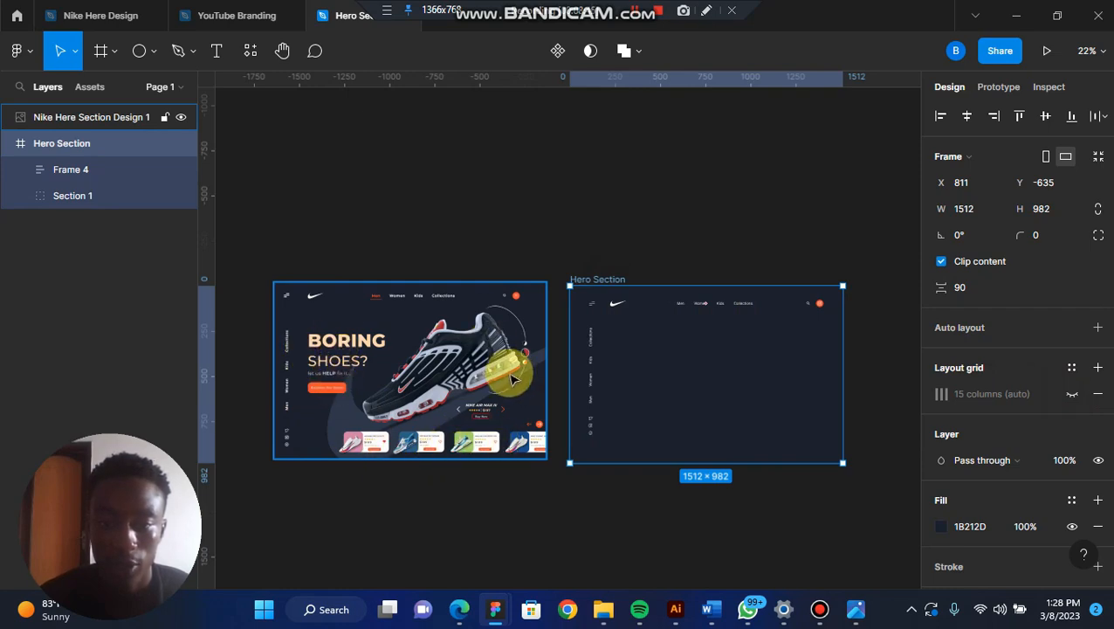
Step: Add the headline text "Boring Shoes" below the Nike logo in the Hero Section, at about X 305, Y 306
scroll(319, 373, up, 5)
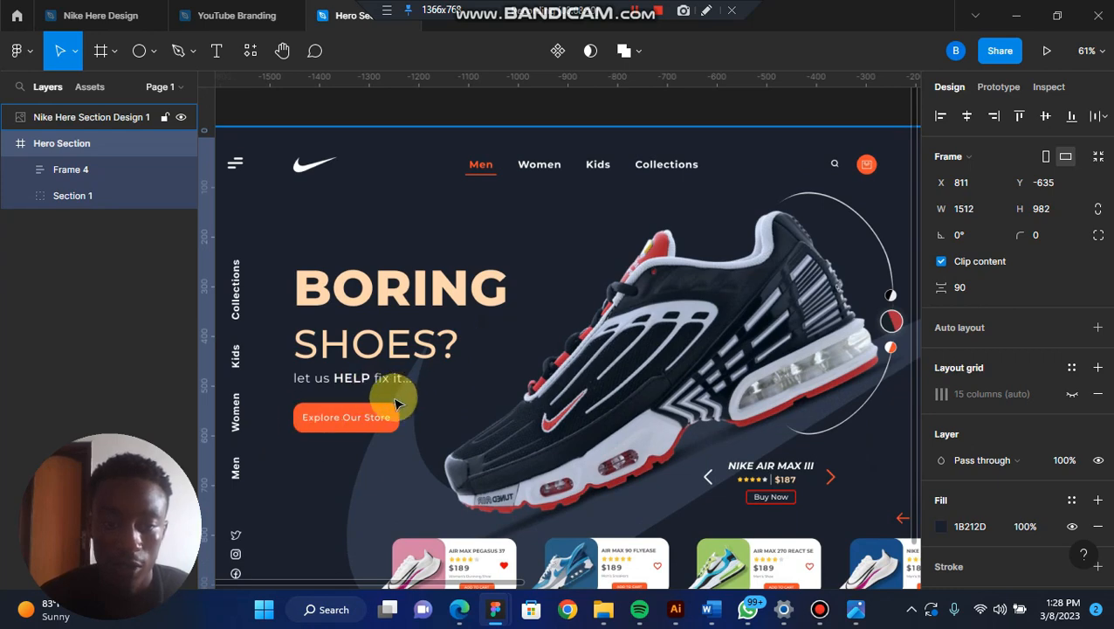
scroll(345, 426, down, 3)
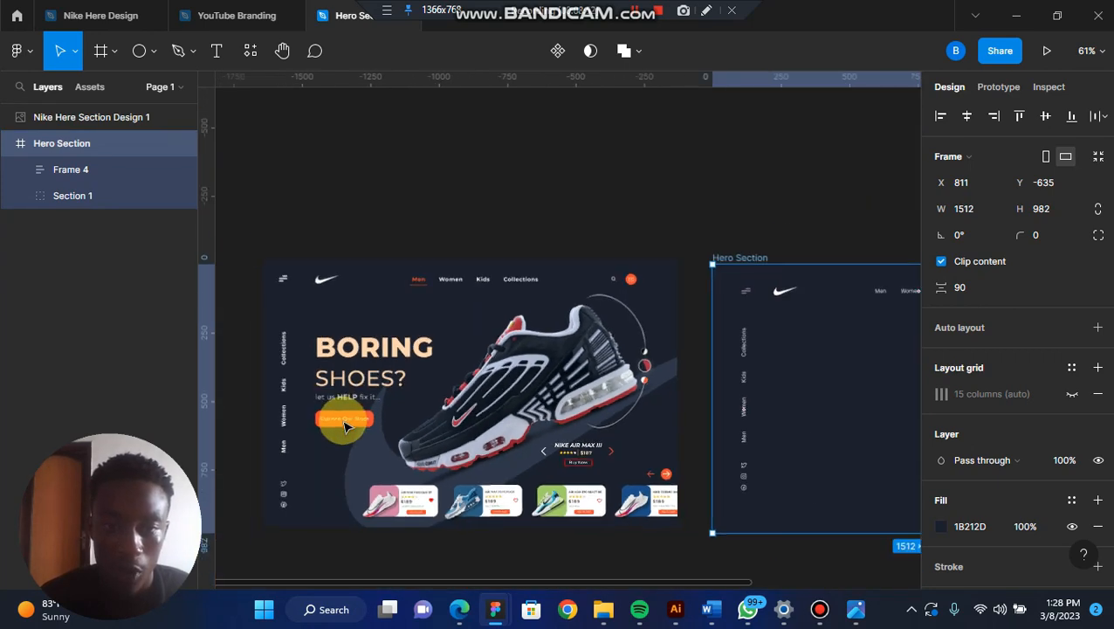
scroll(346, 427, right, 6)
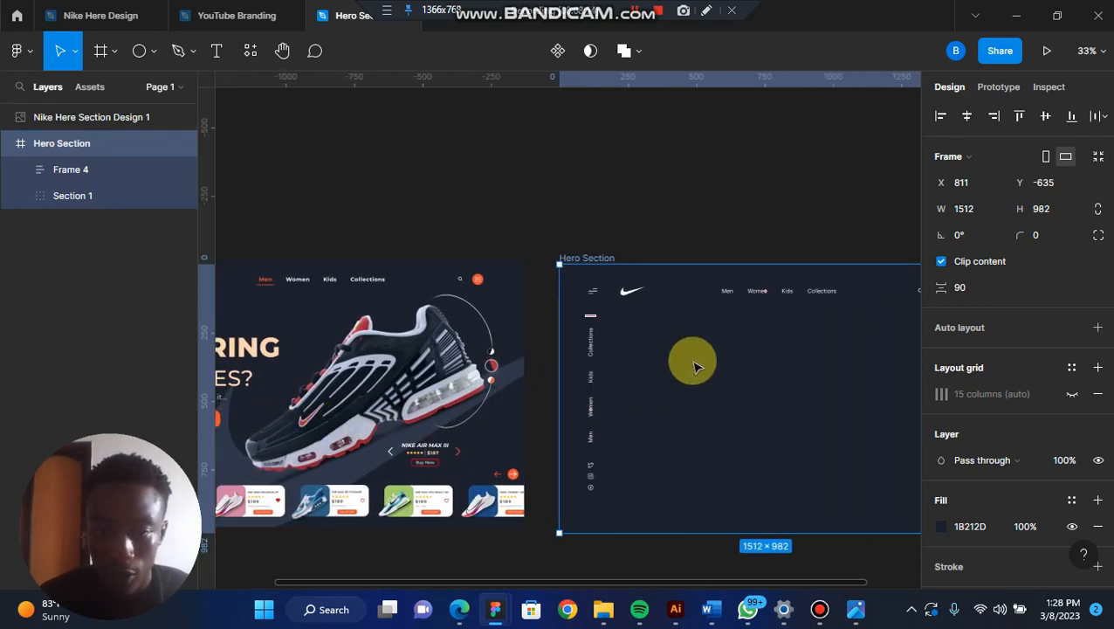
click(943, 459)
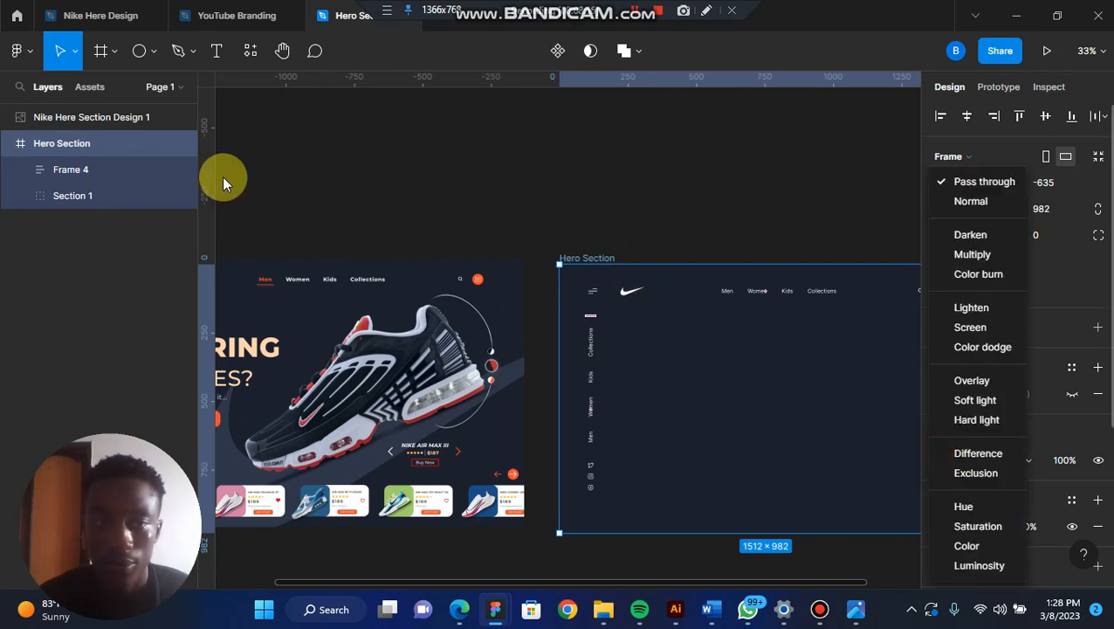
click(216, 50)
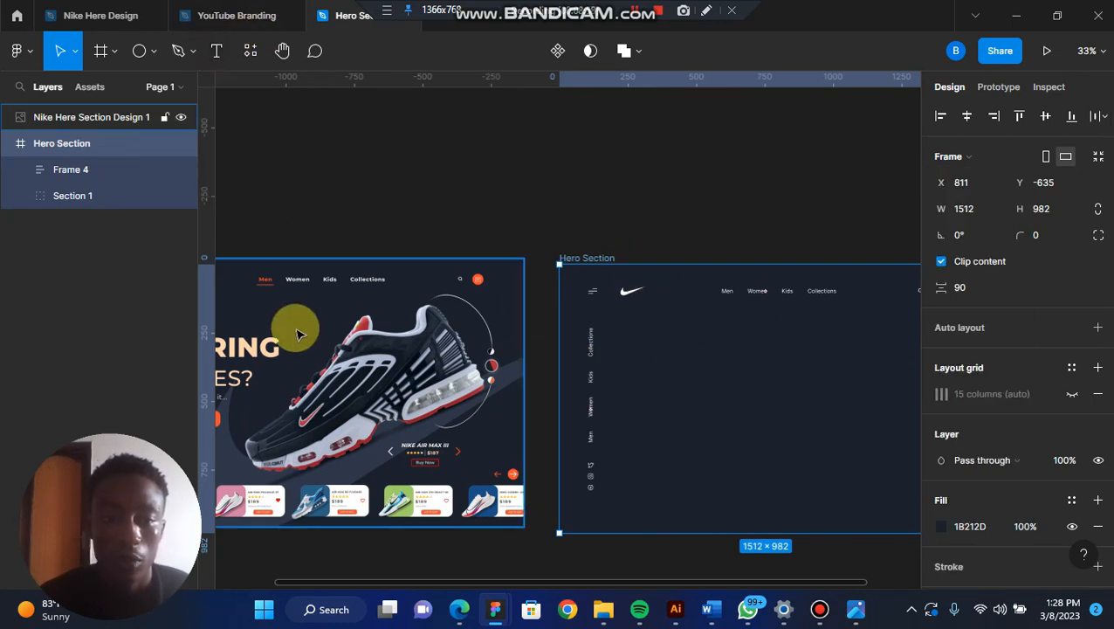
scroll(294, 326, left, 3)
scroll(358, 325, right, 4)
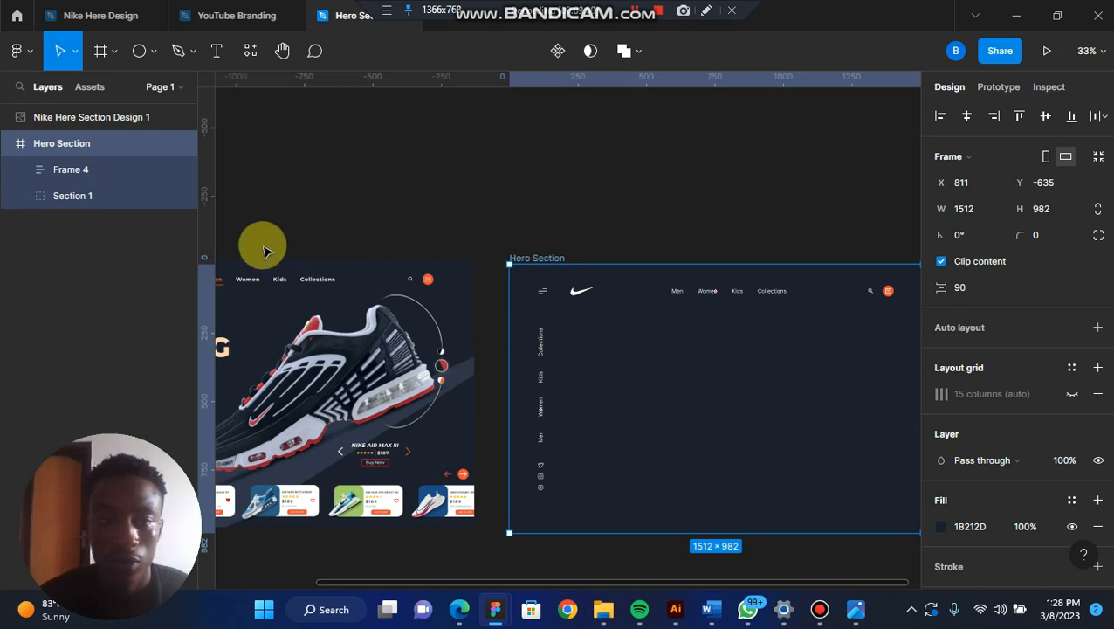
click(219, 51)
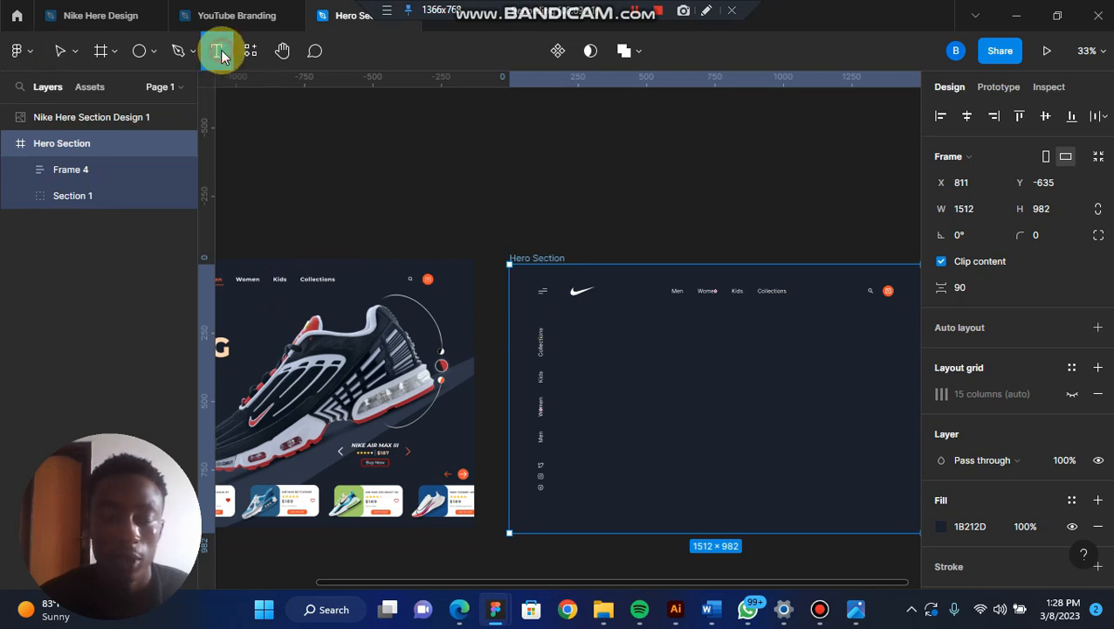
click(593, 348)
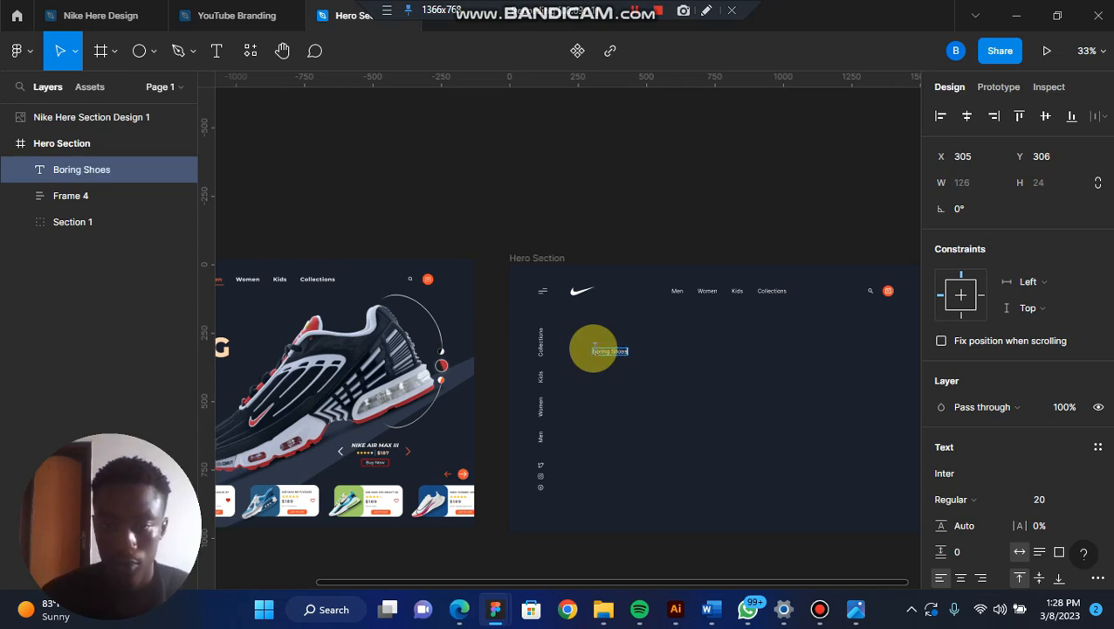
scroll(594, 348, up, 6)
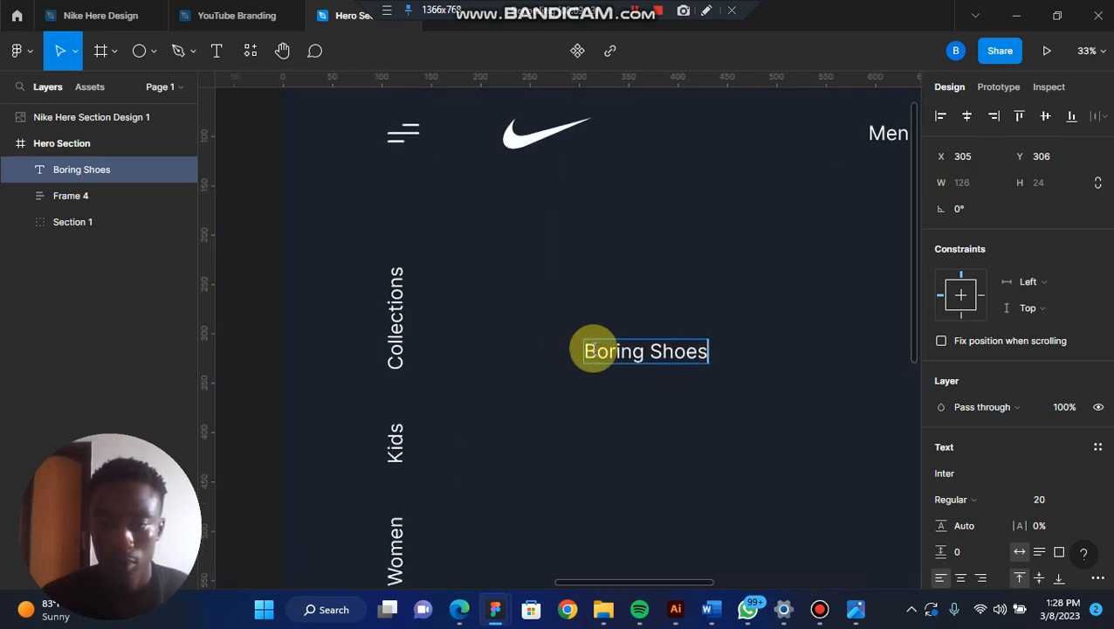
Step: Duplicate the "Boring Shoes" text directly below itself and shorten the upper one to "Boring"
click(663, 367)
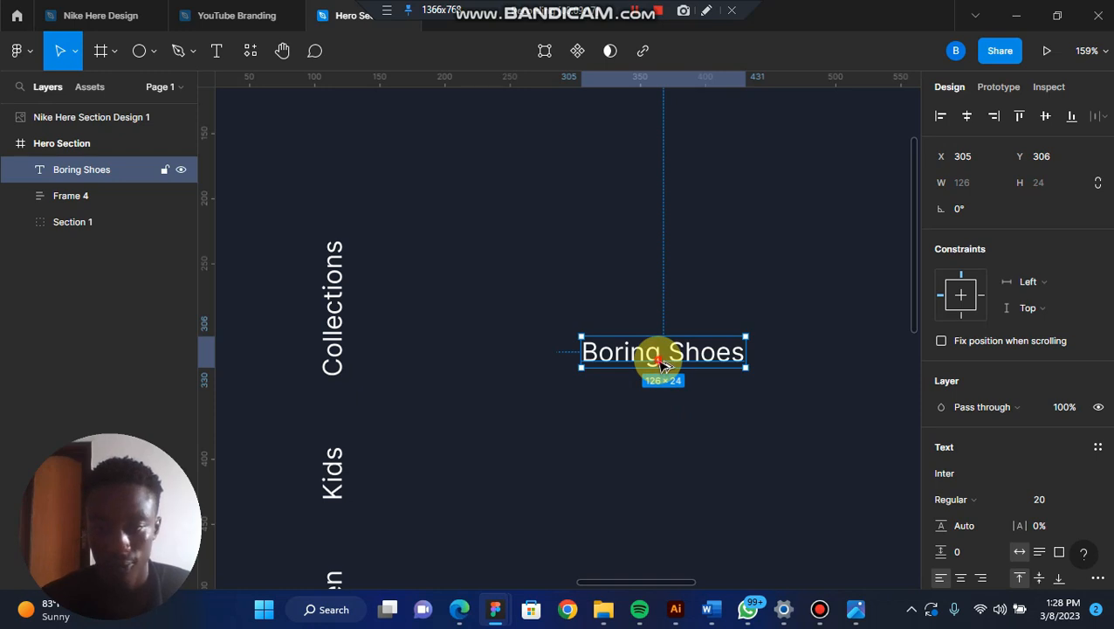
alt+drag(664, 367, 654, 403)
double_click(663, 354)
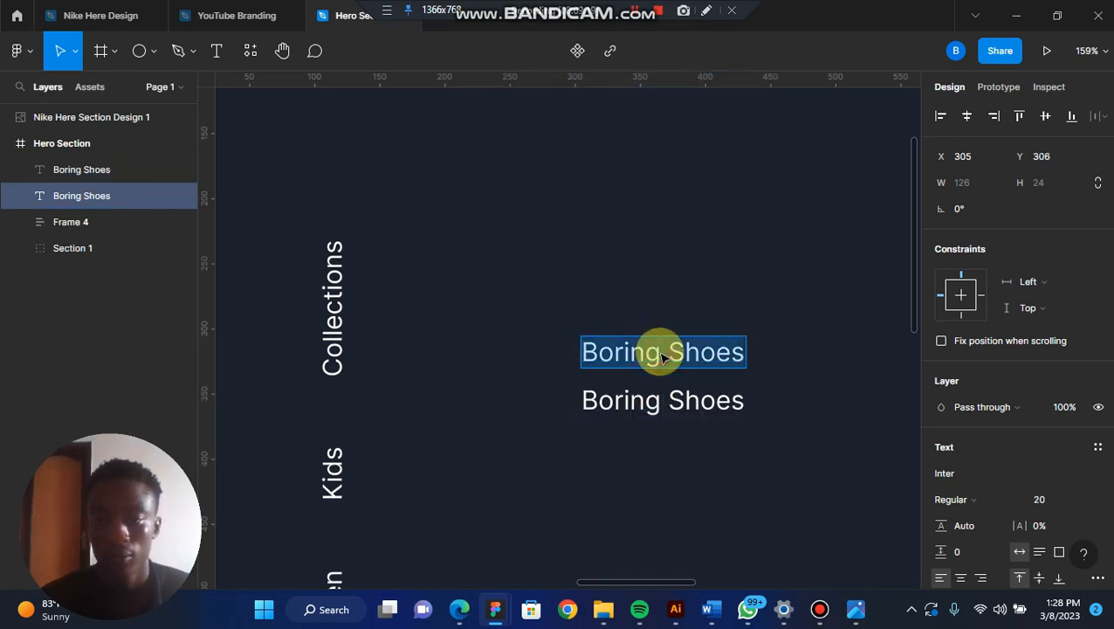
drag(667, 352, 749, 355)
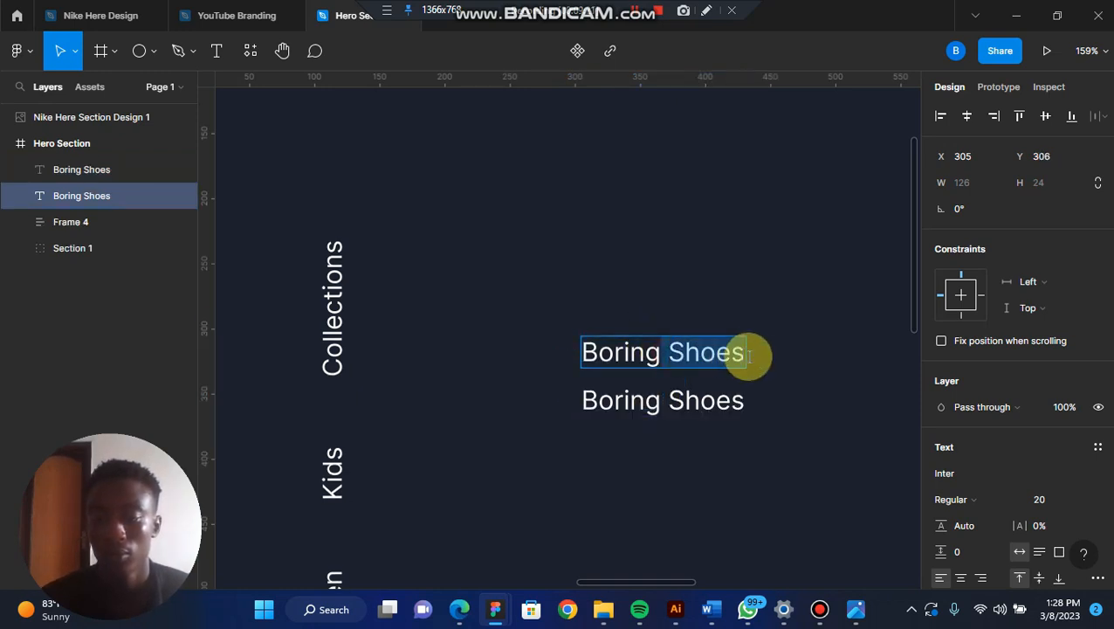
key(BackSpace)
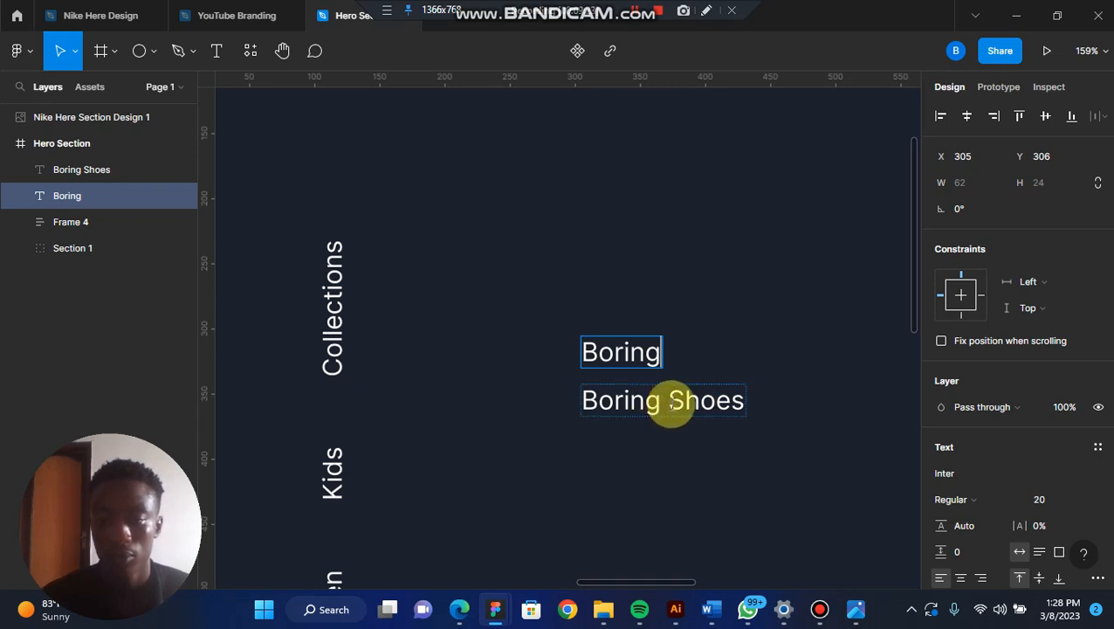
Step: Shorten the lower "Boring Shoes" text to "Shoes"
click(672, 401)
double_click(642, 404)
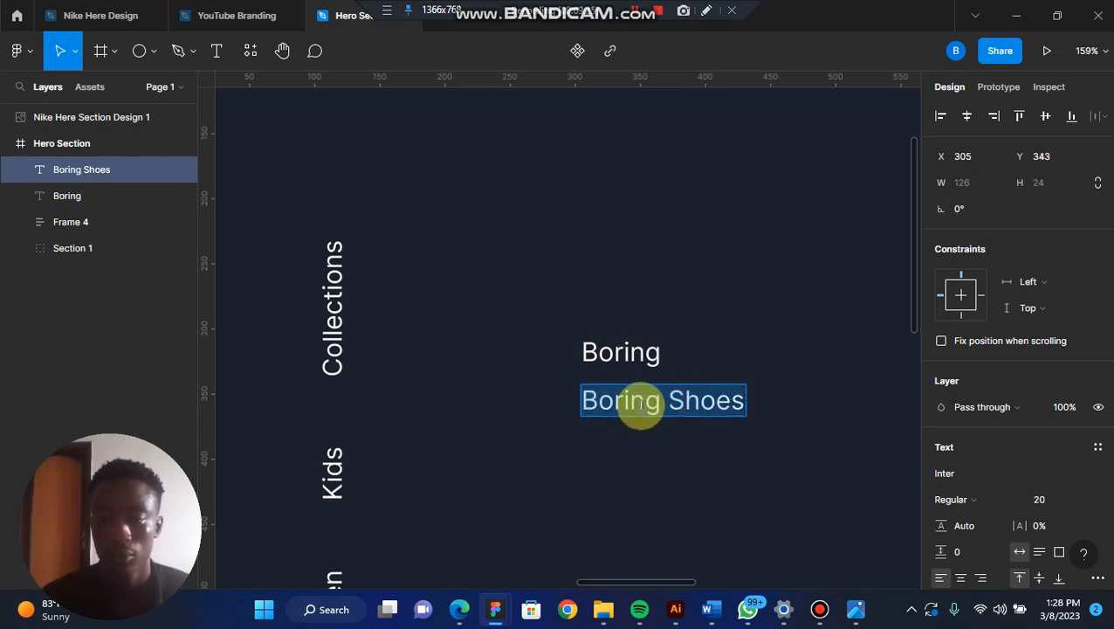
click(663, 404)
drag(674, 403, 575, 409)
key(BackSpace)
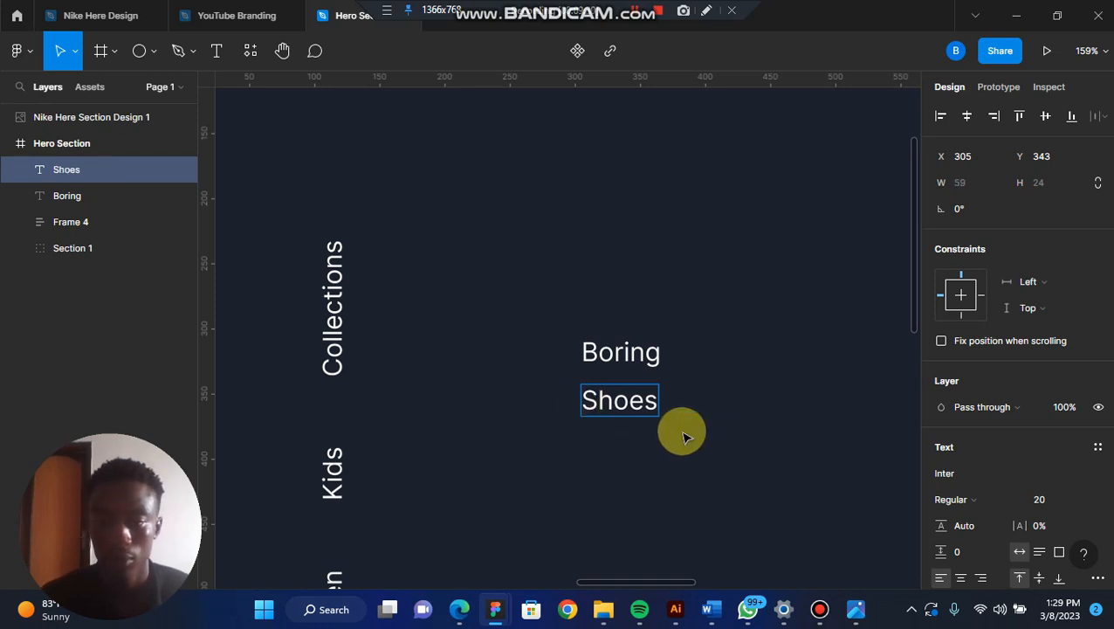
key(Escape)
Step: Set the "Boring" text's font size to 96 and move it to about X 467, Y 239
scroll(680, 432, down, 5)
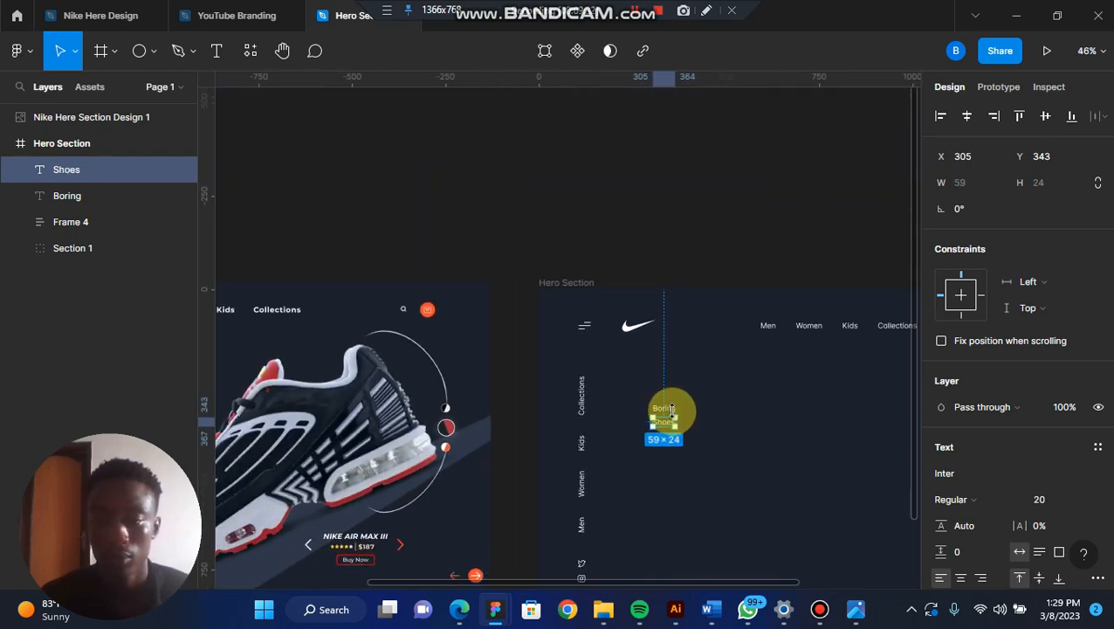
click(735, 407)
click(663, 407)
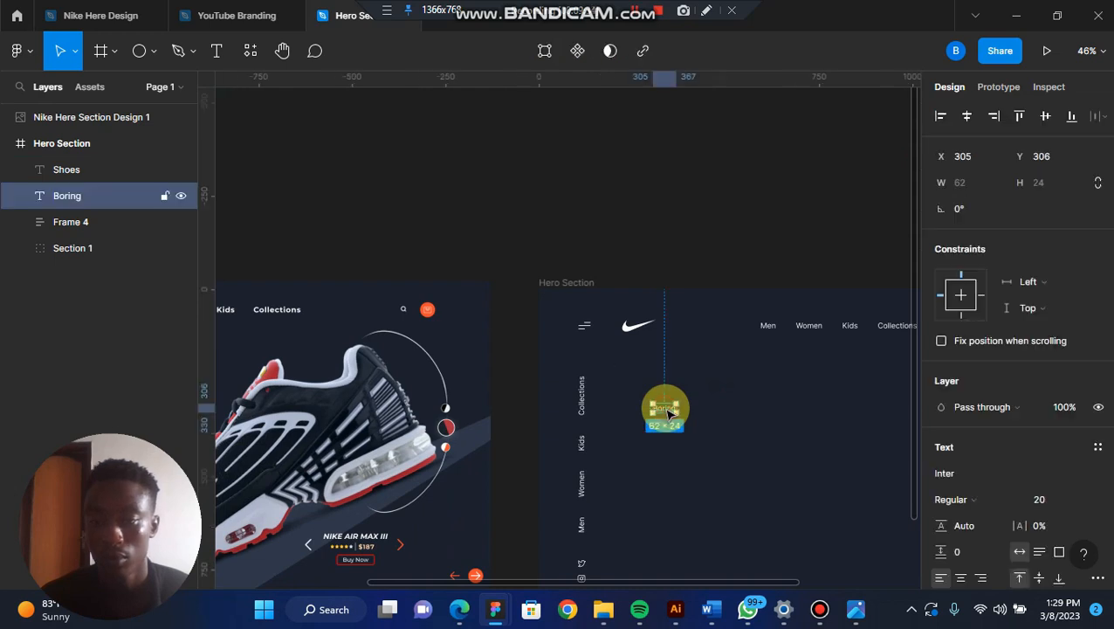
click(1085, 500)
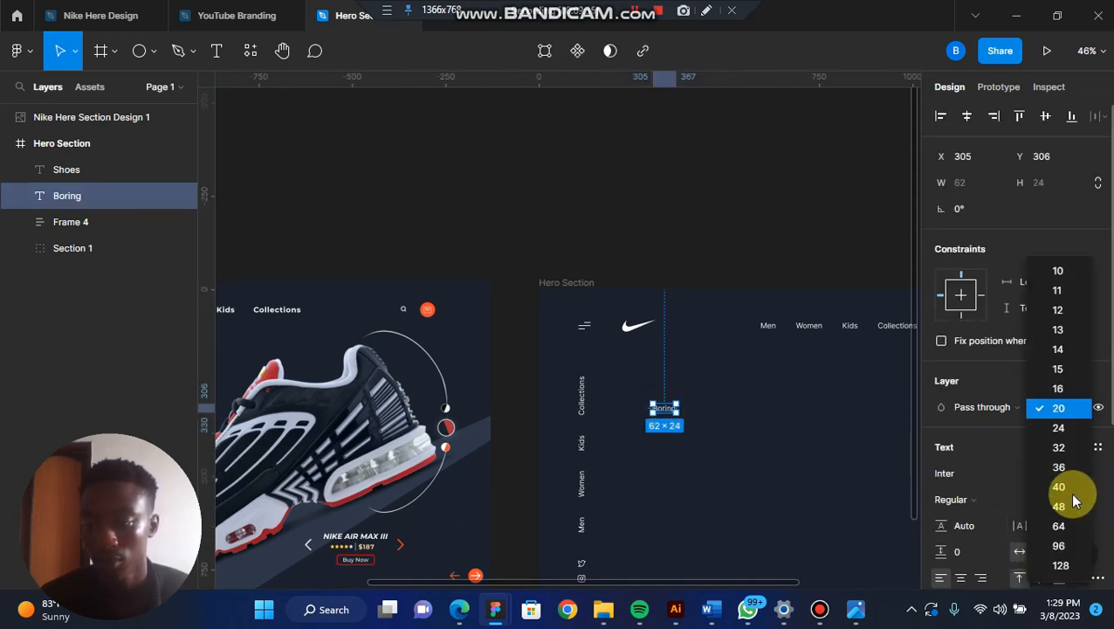
click(1060, 507)
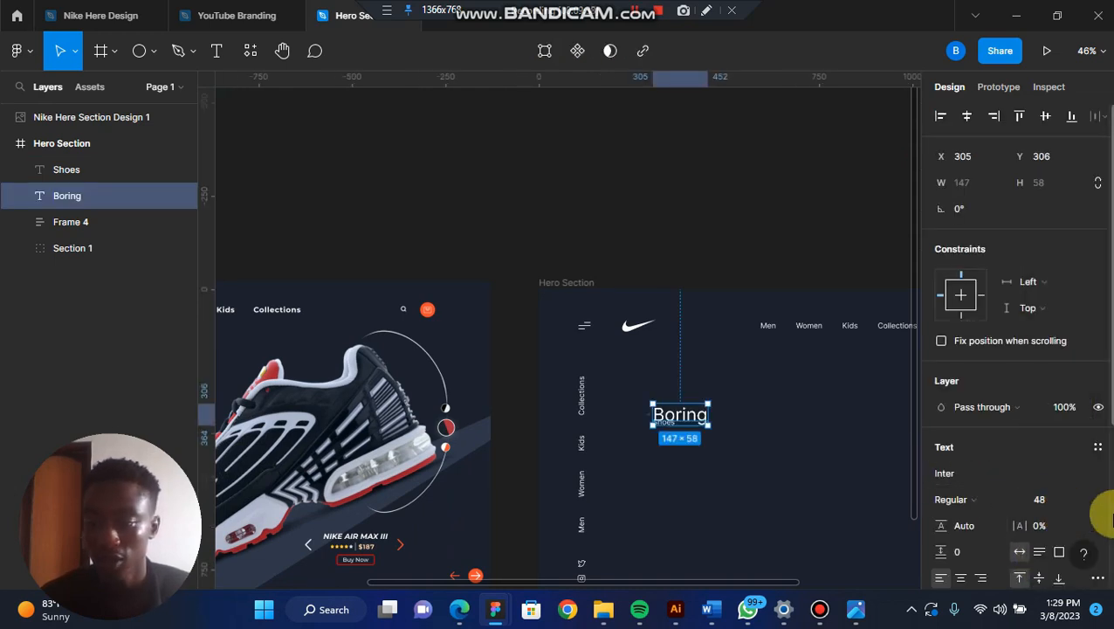
click(1080, 504)
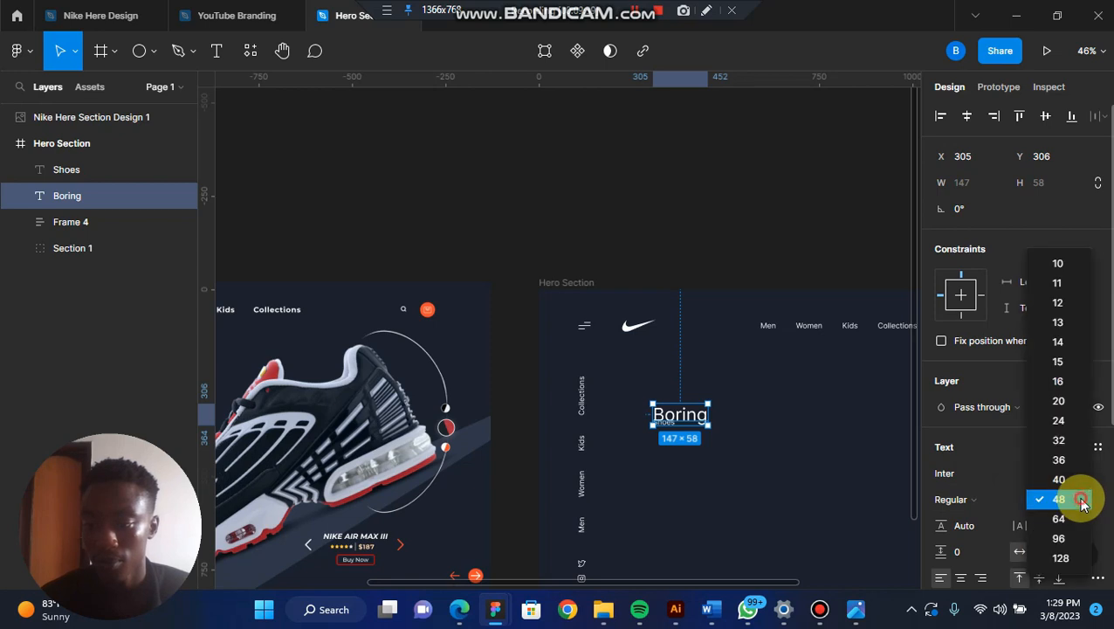
click(1062, 539)
click(1020, 526)
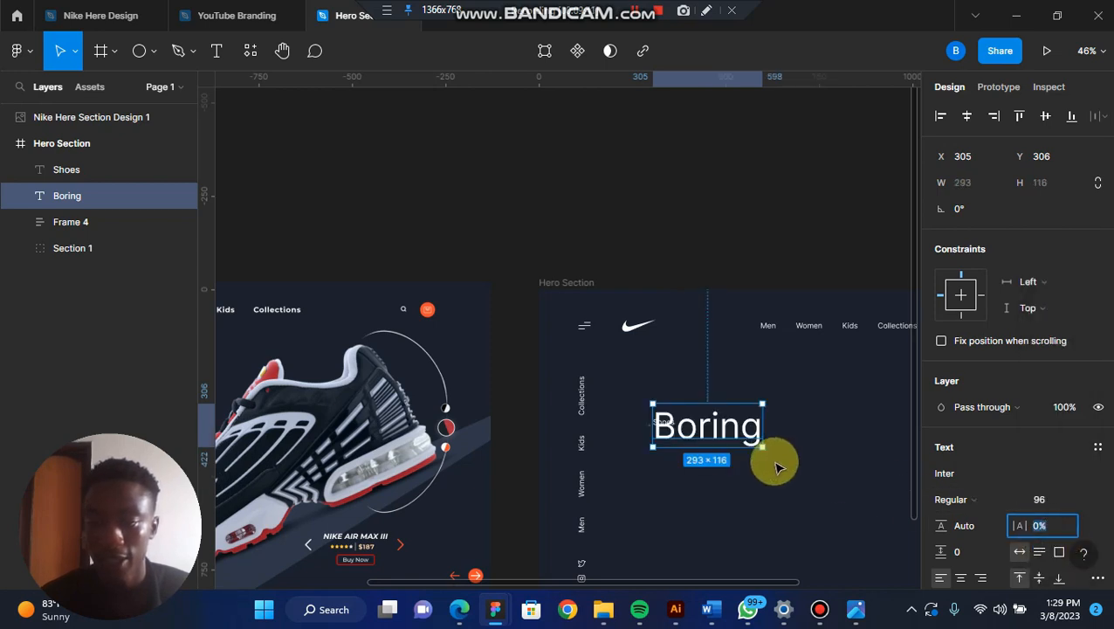
click(829, 499)
drag(721, 426, 783, 401)
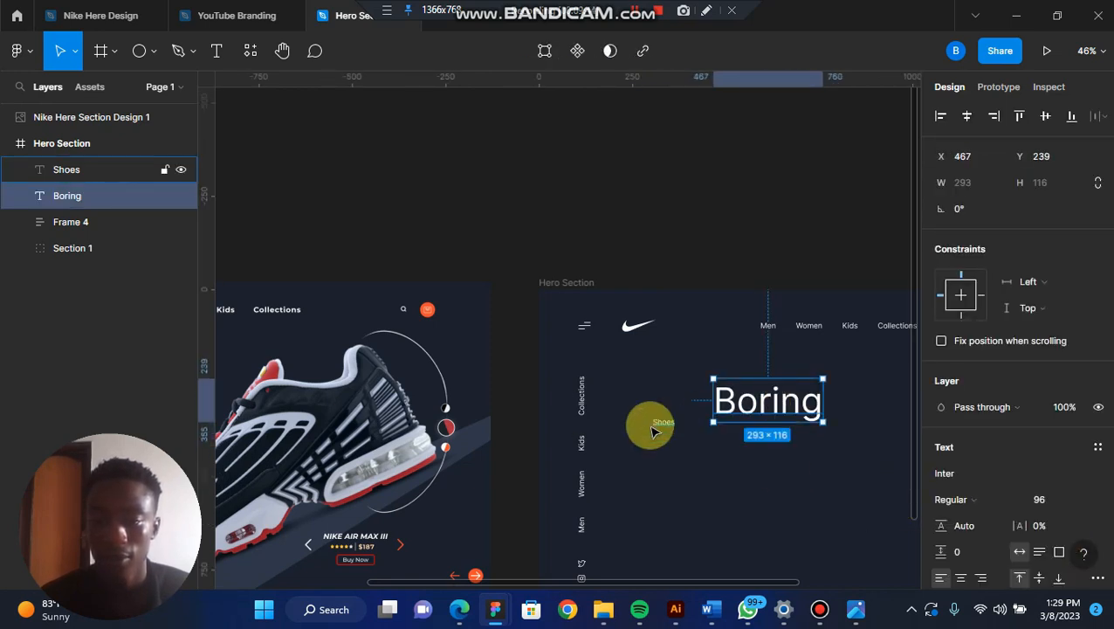
Step: Move the "Shoes" text to about X 268, Y 422 and set its font size to 64
drag(660, 427, 648, 454)
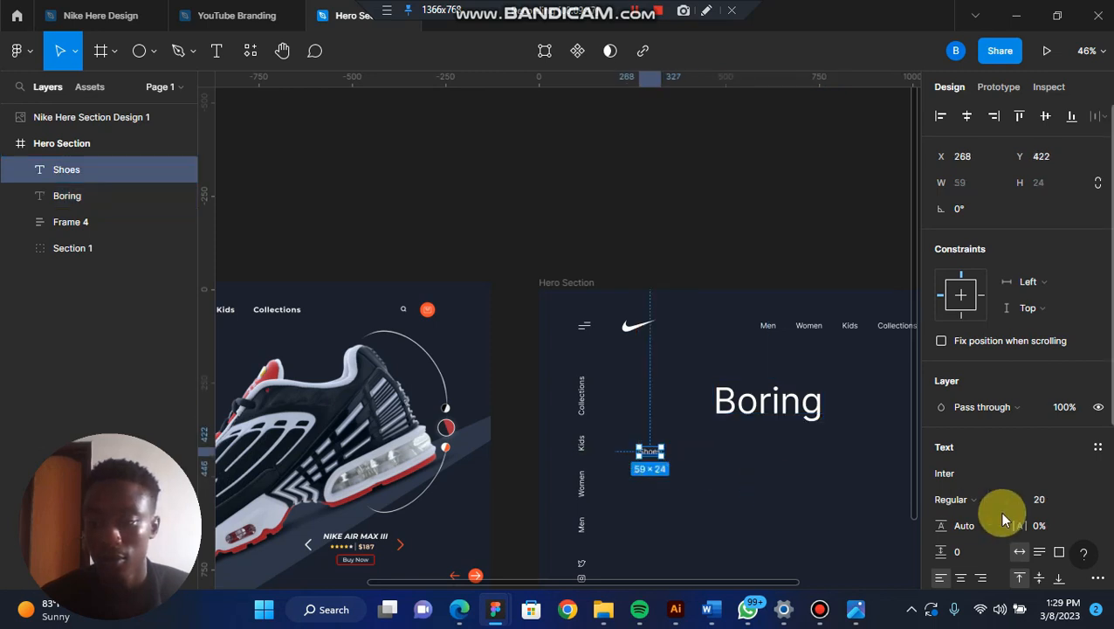
click(1096, 507)
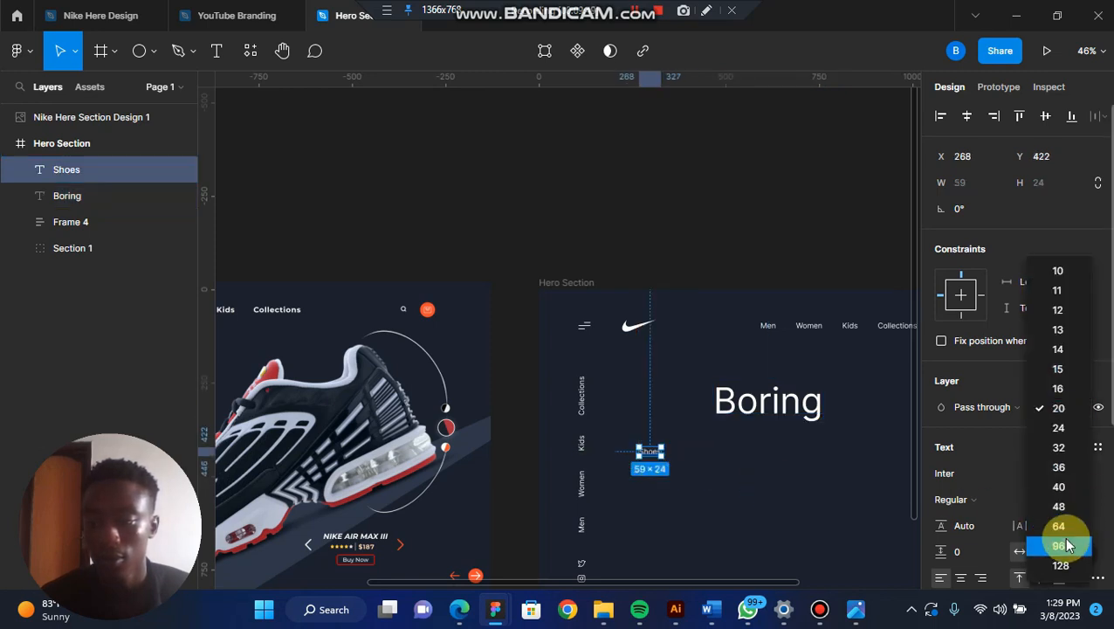
click(1067, 533)
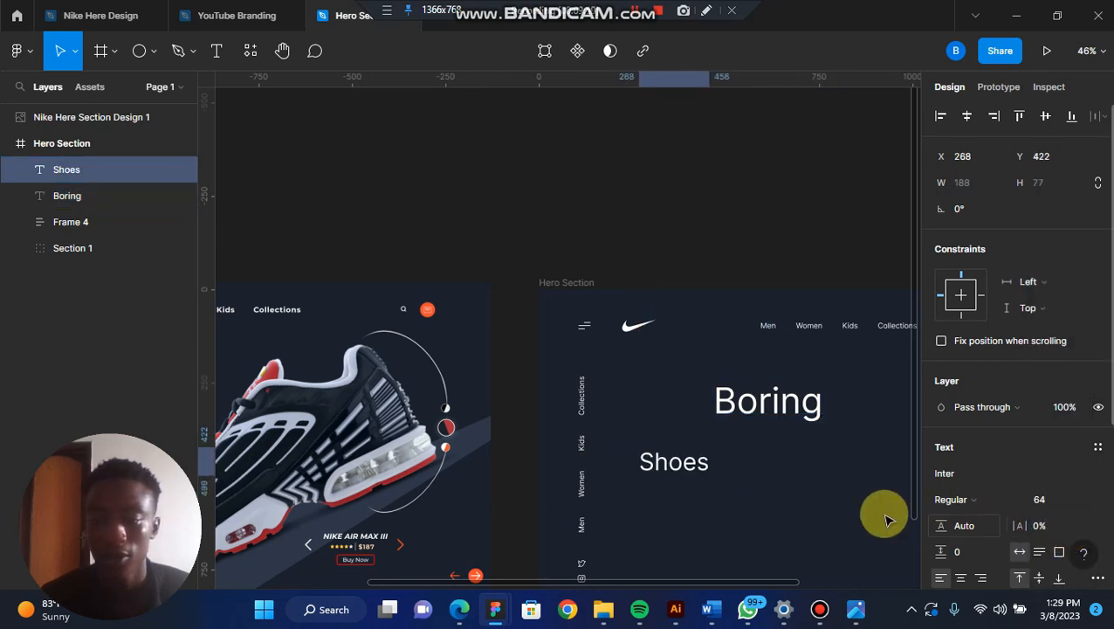
Step: Move the "Boring" text to about X 254, Y 261, just above "Shoes", and set its font weight to Bold
click(732, 410)
drag(732, 410, 652, 417)
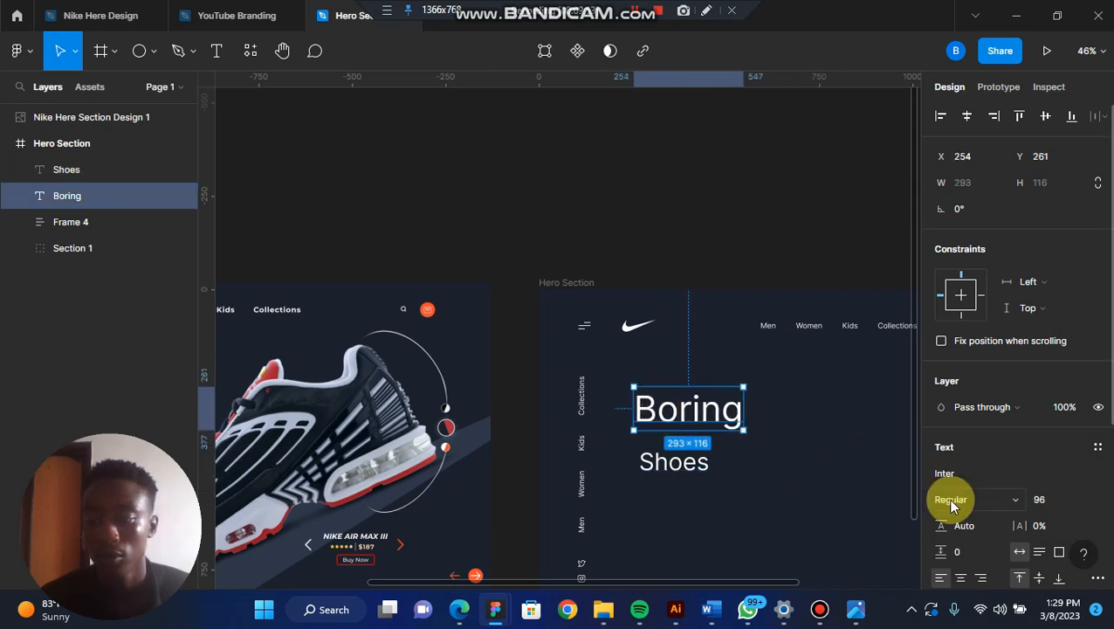
click(991, 504)
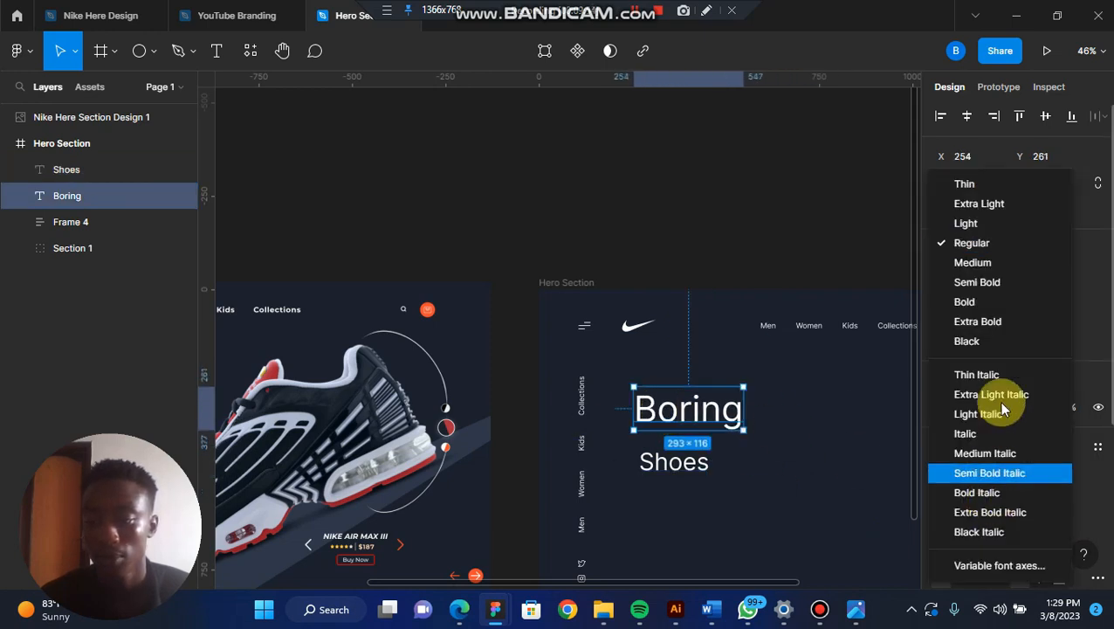
click(965, 302)
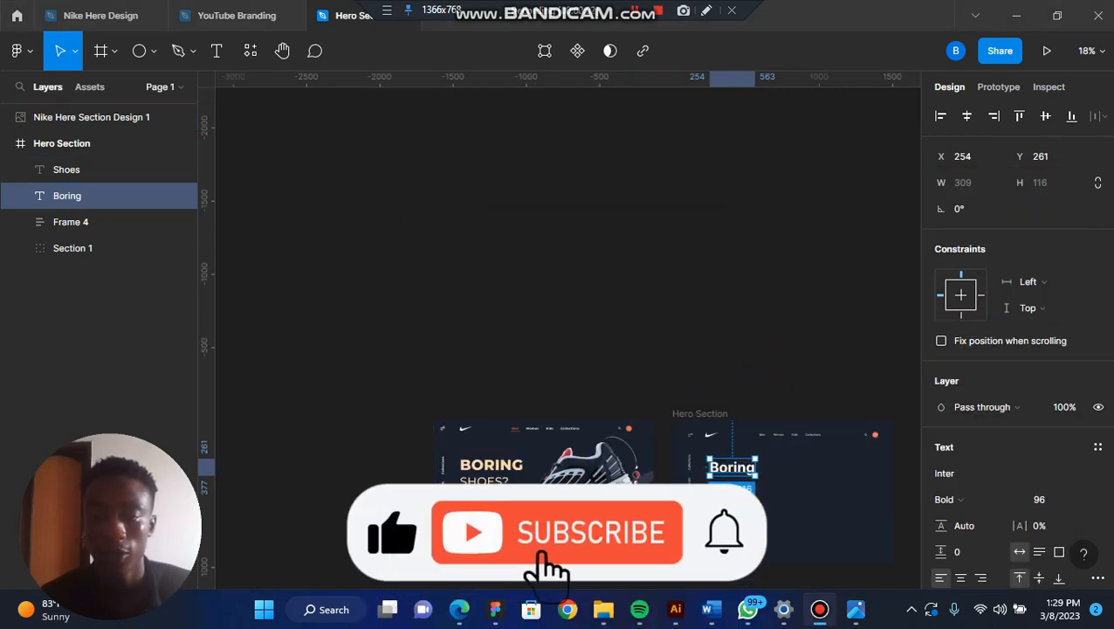
Step: Enlarge the "Boring" text, trying a font size of 100 and settling on 120
scroll(753, 472, up, 5)
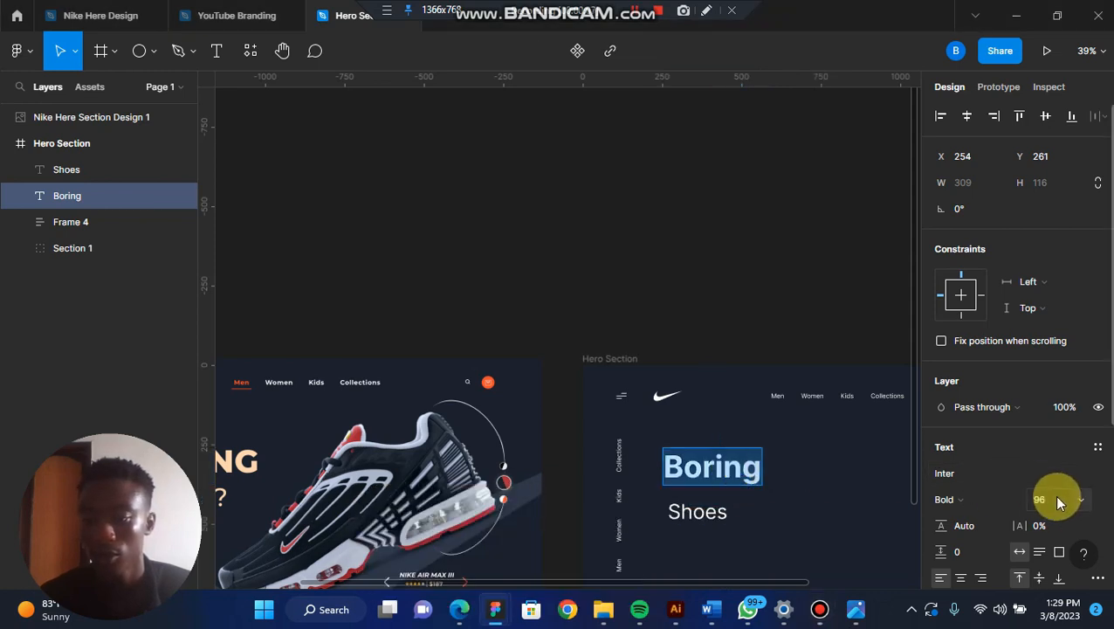
click(1054, 499)
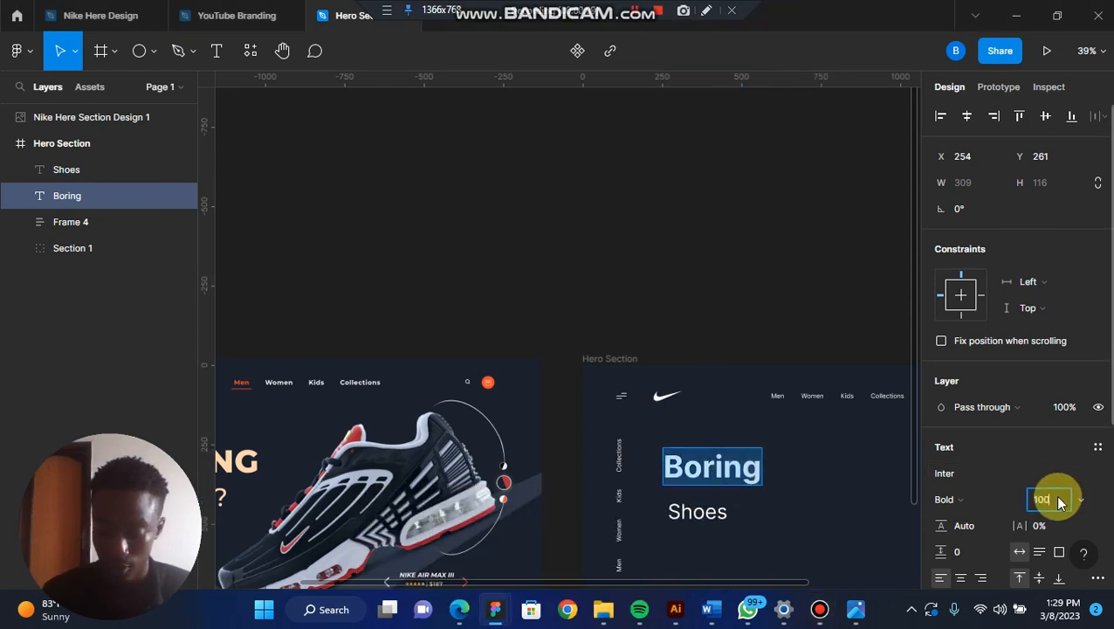
text(100)
key(Return)
scroll(701, 467, down, 2)
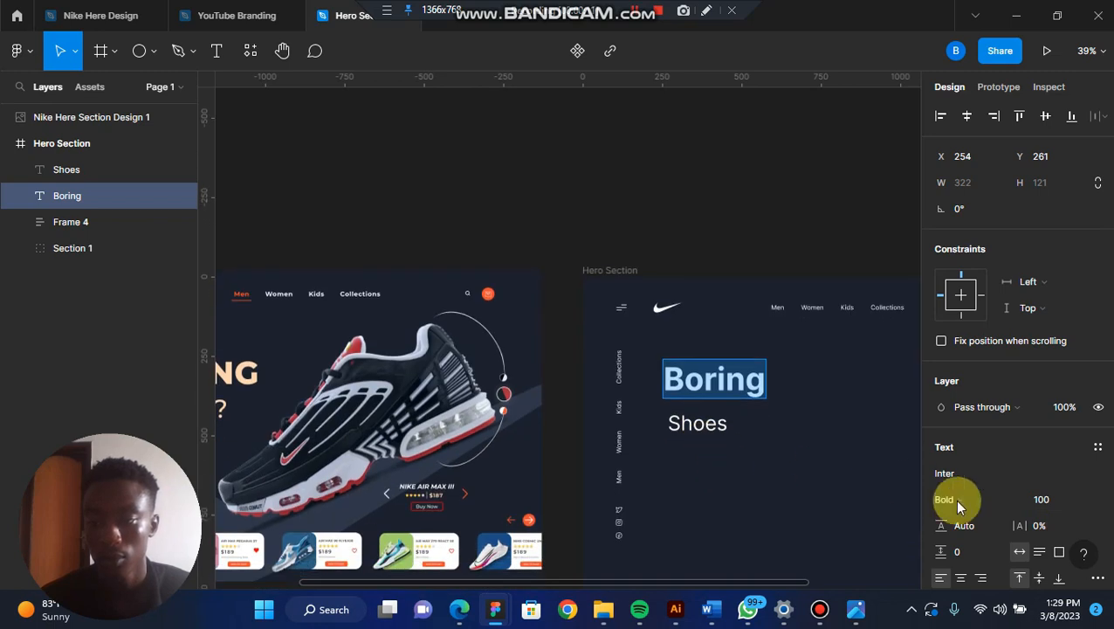
click(1046, 503)
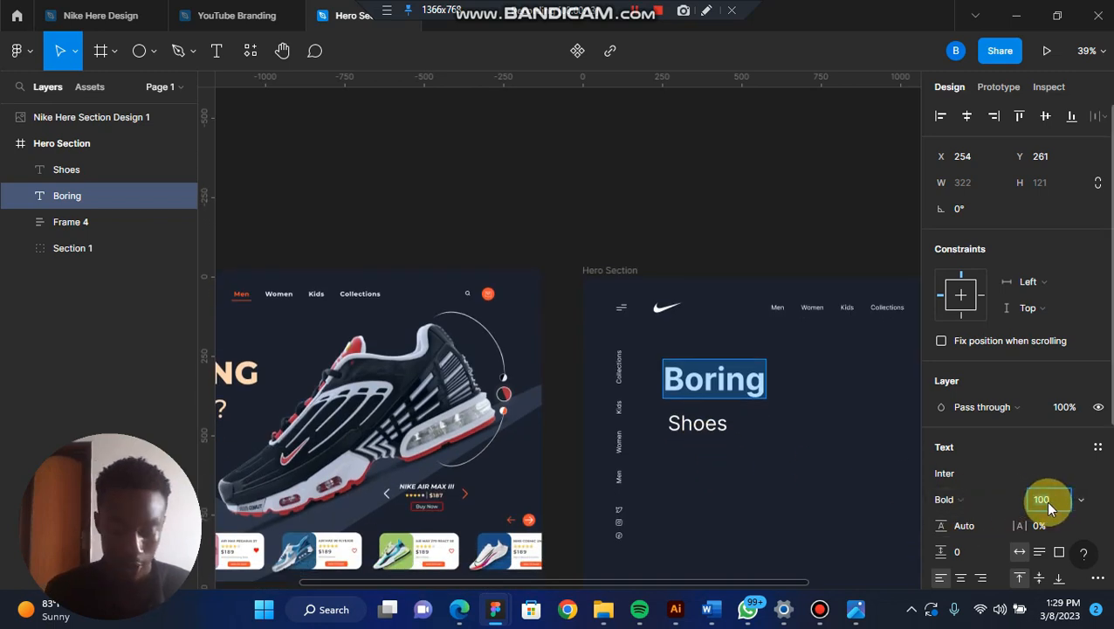
text(120)
key(Return)
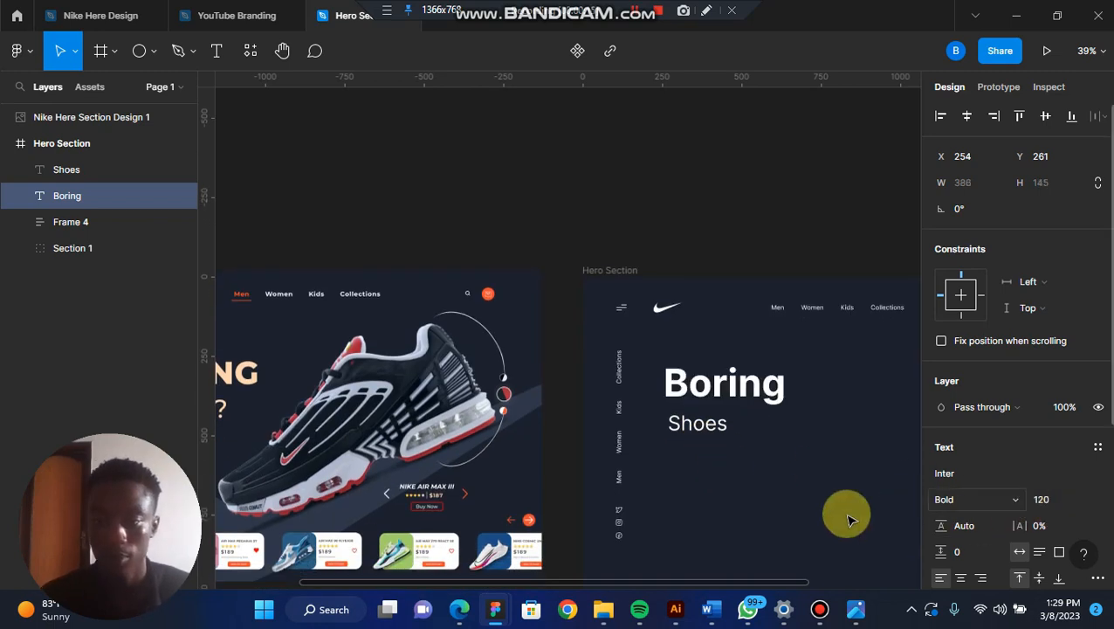
Step: Set the "Shoes" text's font size to 96
double_click(708, 425)
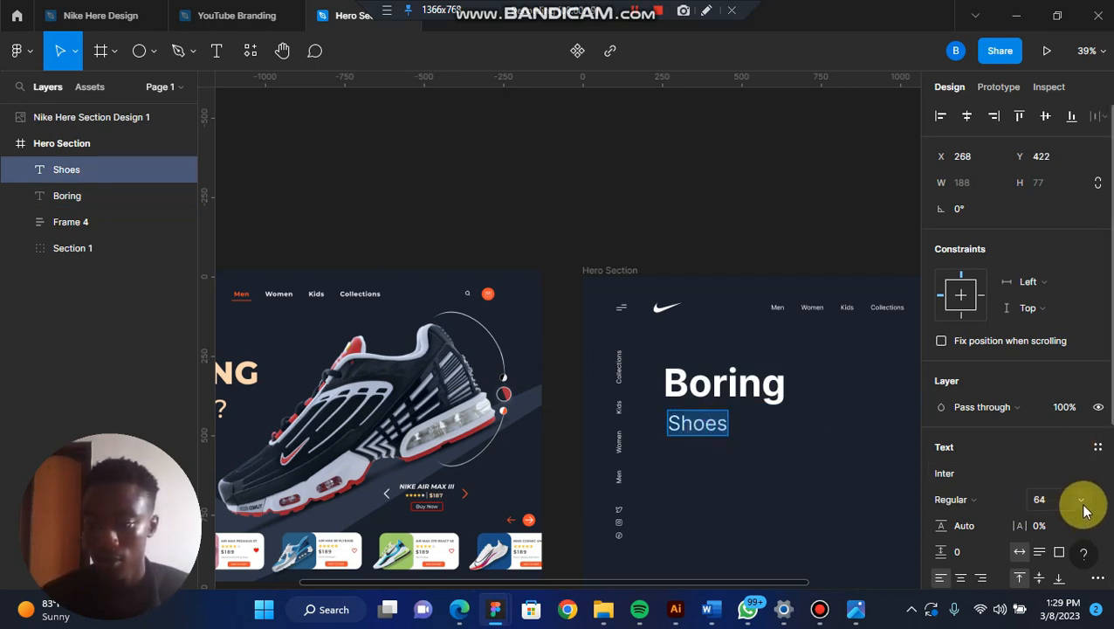
click(1082, 511)
click(1058, 515)
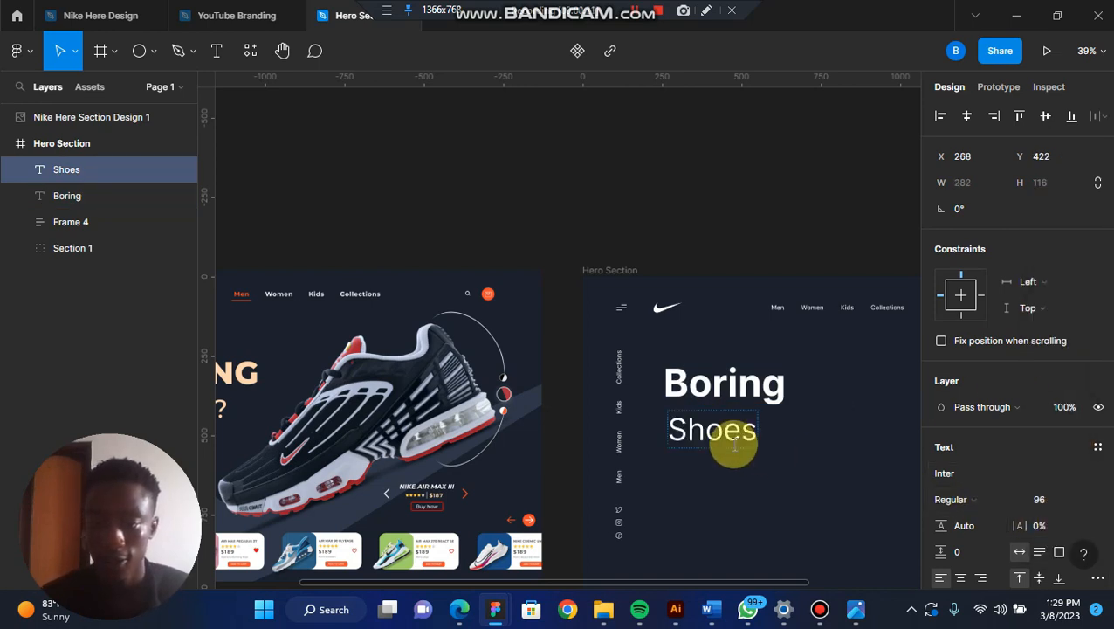
key(Escape)
Step: Add a question mark to the end of the "Shoes" text so it reads "Shoes?"
ctrl+scroll(780, 468, down, 3)
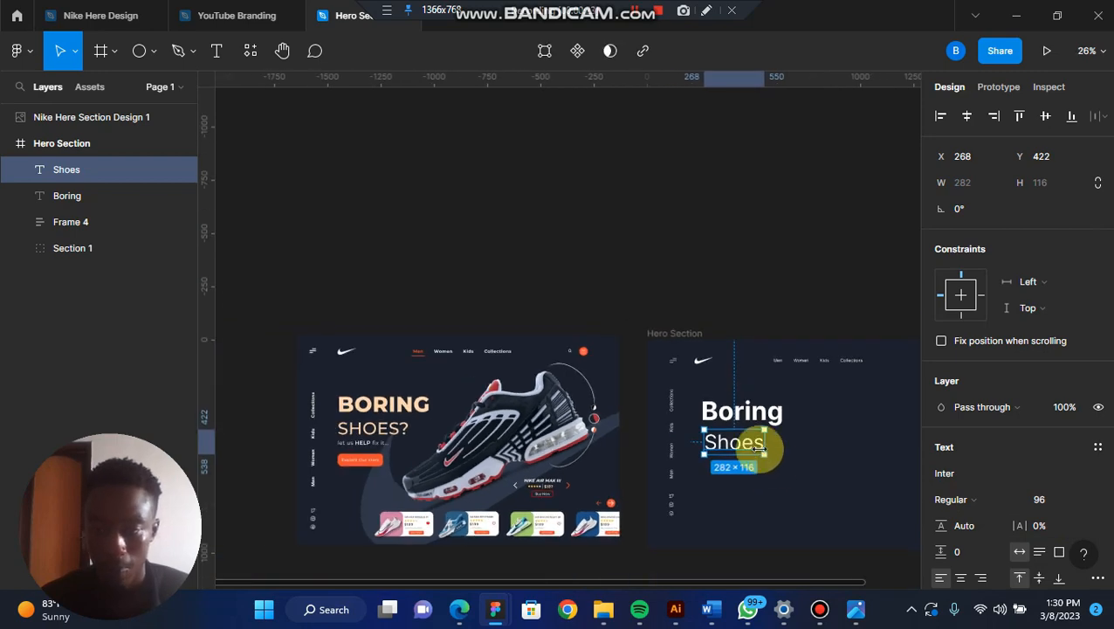
scroll(760, 445, up, 5)
double_click(766, 444)
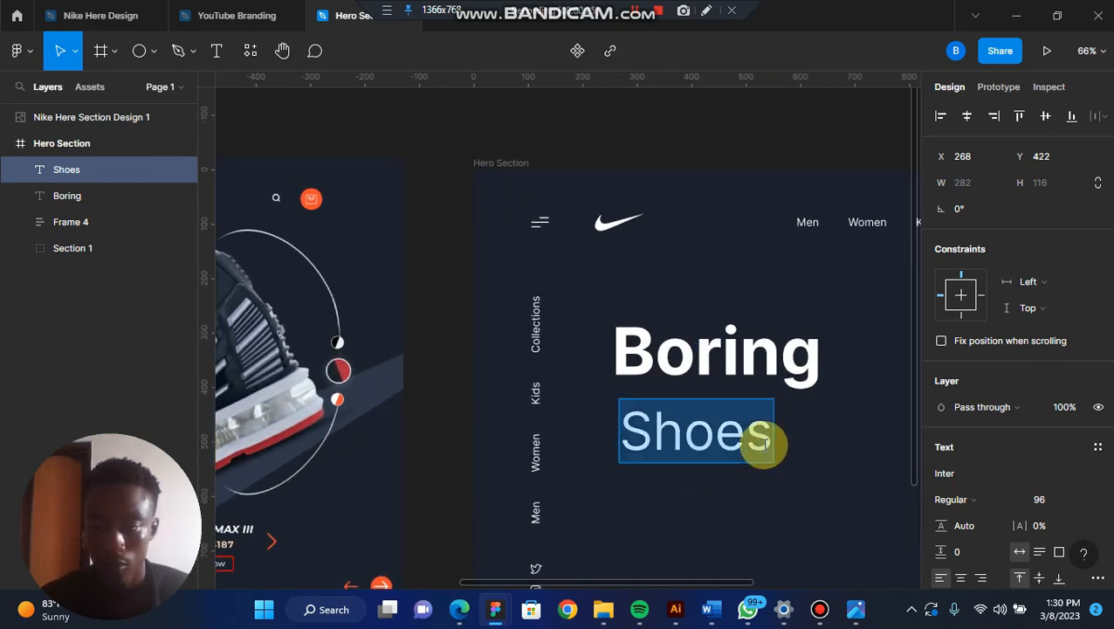
click(765, 444)
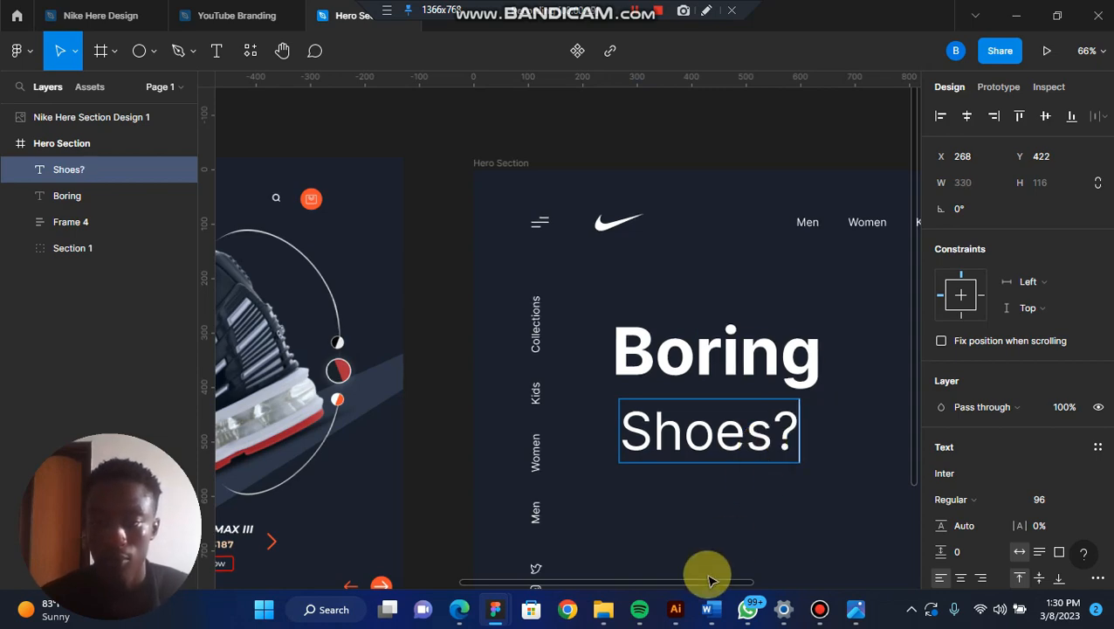
key(Escape)
scroll(661, 509, down, 3)
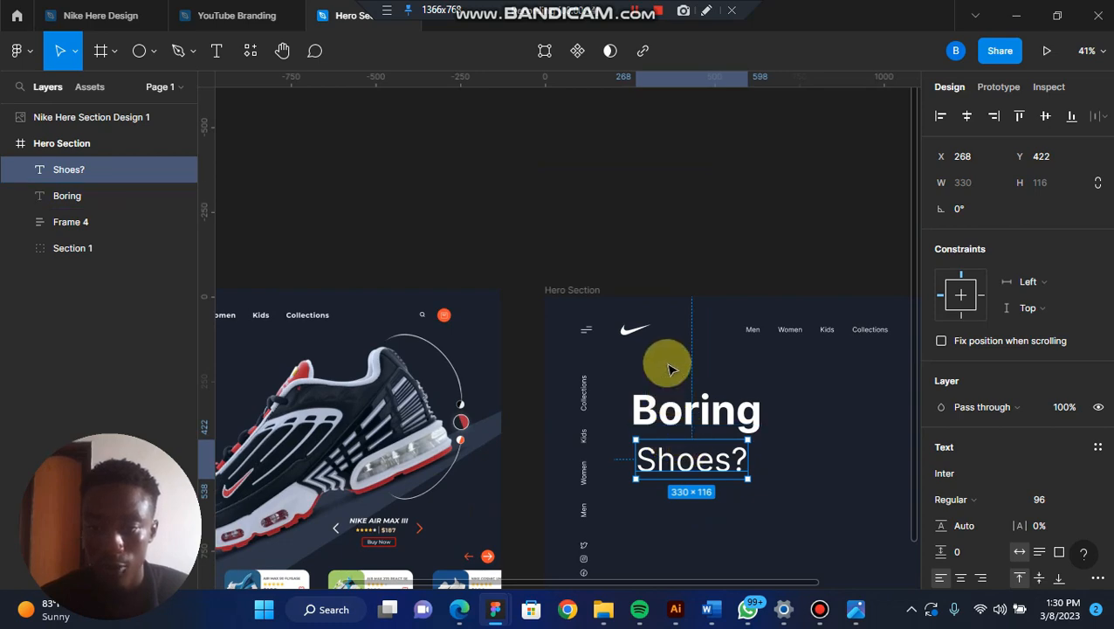
Step: Select the "Boring" and "Shoes?" texts together and bring their shared fill settings into view
click(677, 403)
shift+click(681, 454)
scroll(959, 512, down, 4)
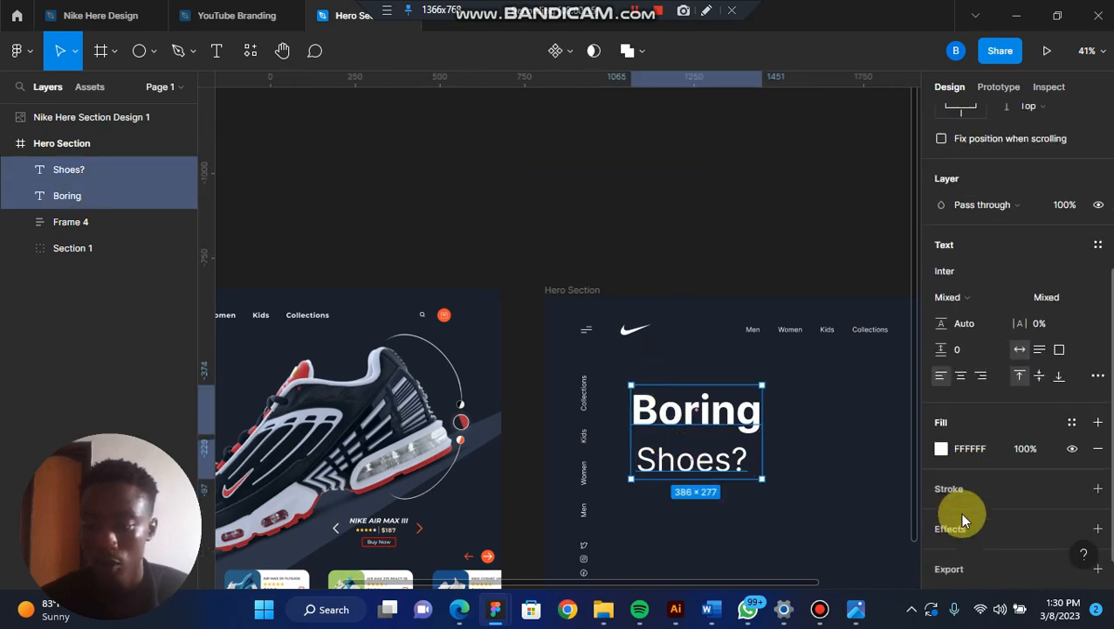
Step: Recolour the Boring and Shoes? texts with the peach FFD6AE sampled from the reference design's BORING heading
click(941, 409)
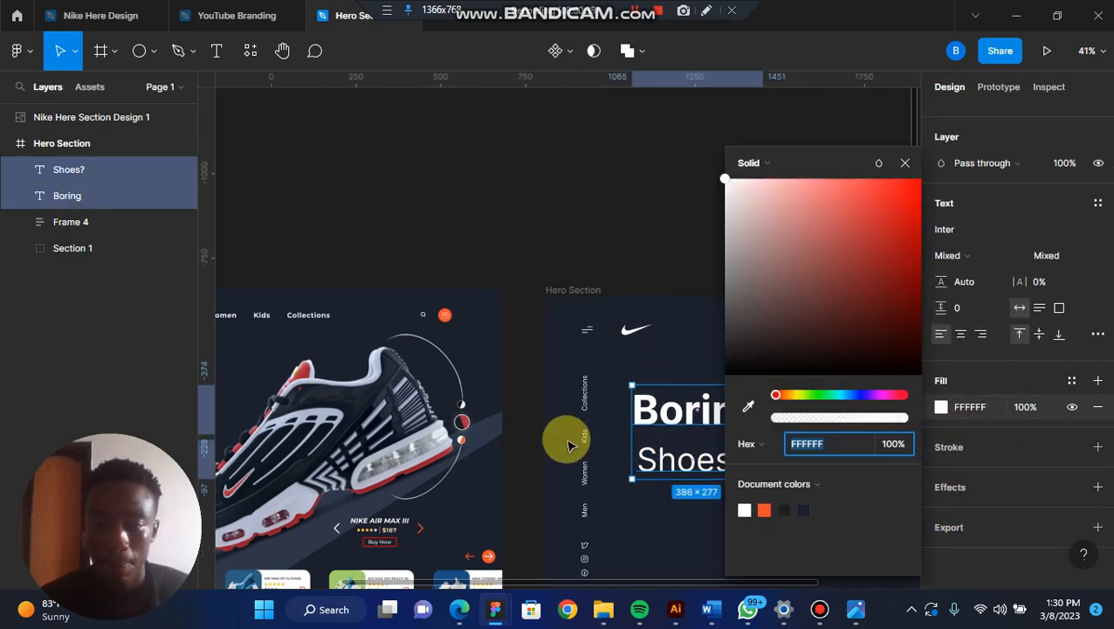
scroll(567, 443, left, 5)
click(748, 407)
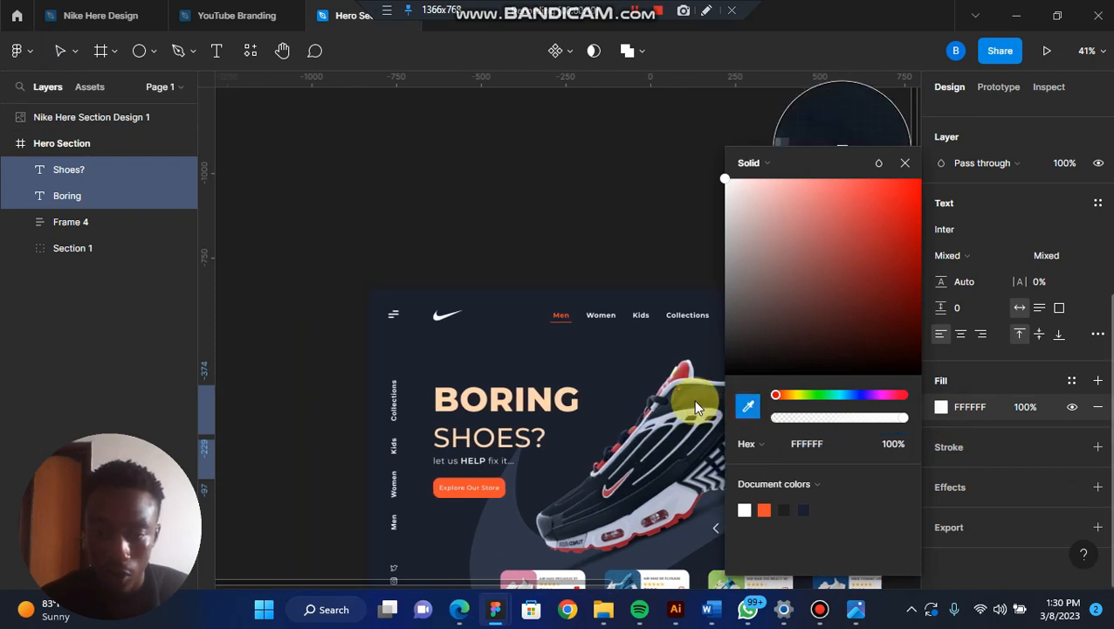
click(455, 392)
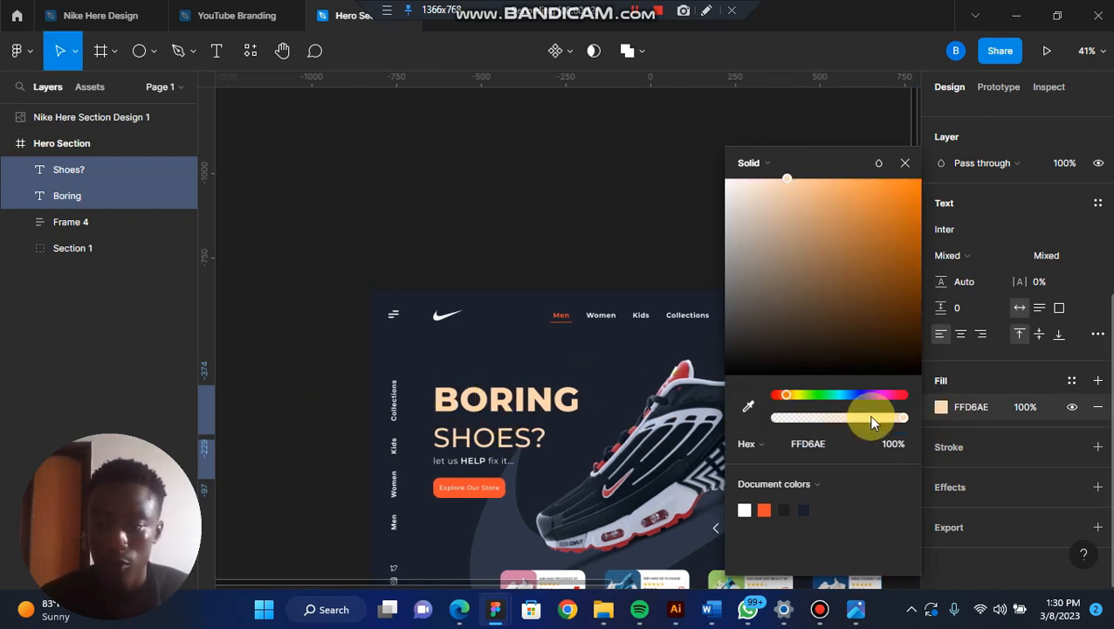
click(905, 163)
scroll(670, 330, right, 5)
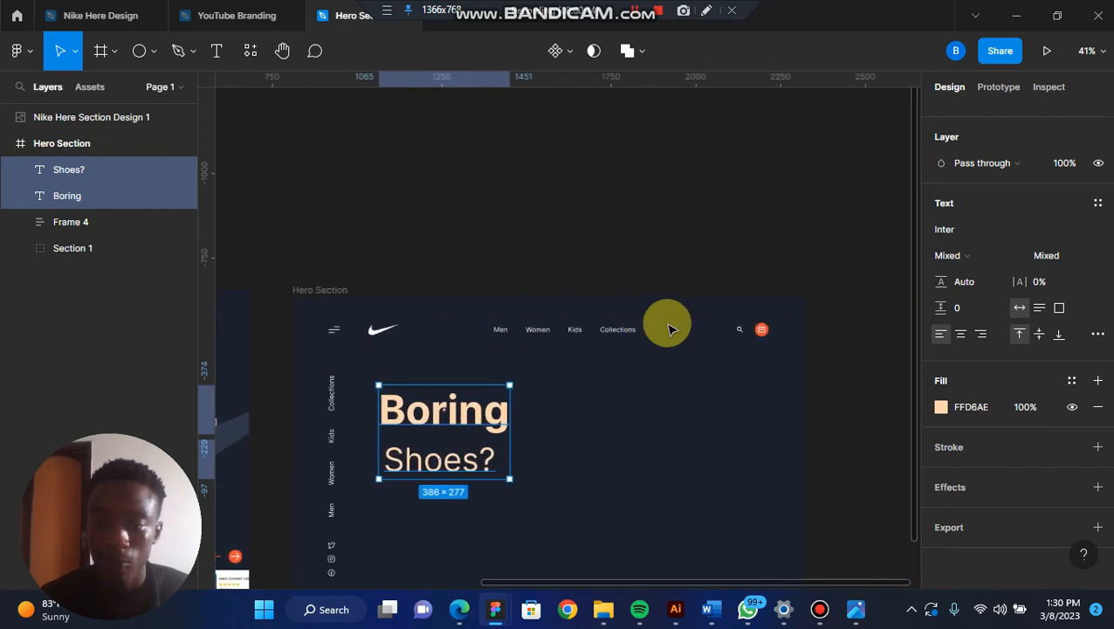
scroll(670, 329, down, 1)
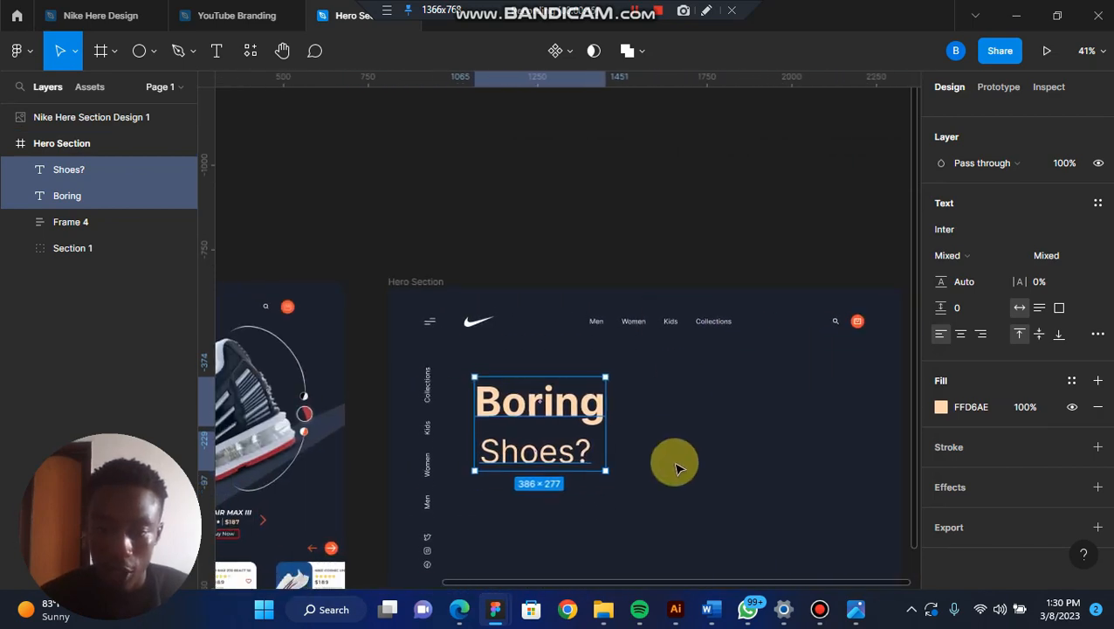
Step: Align the Boring and Shoes? texts along their left edges and move Shoes? up directly beneath Boring, to Y 406
click(646, 465)
drag(463, 382, 530, 467)
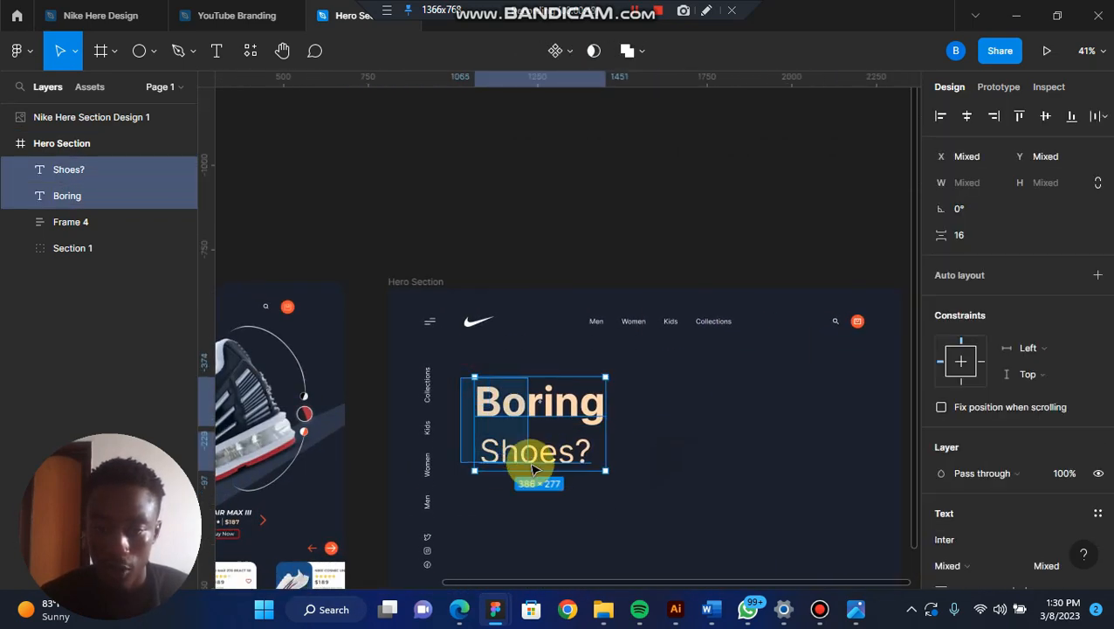
click(940, 117)
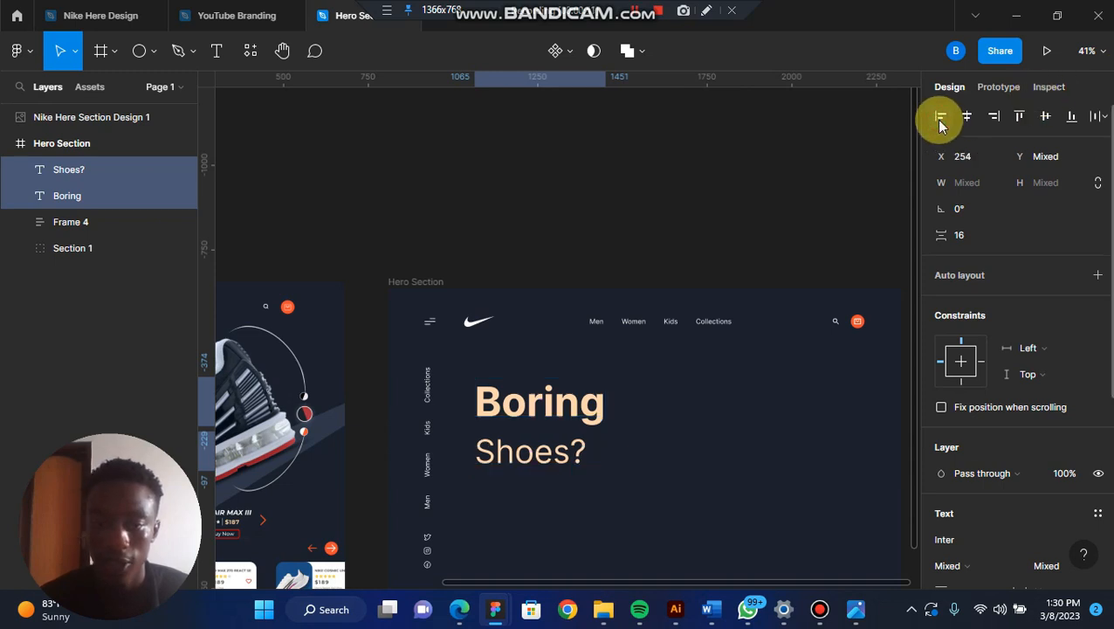
click(637, 455)
click(563, 450)
drag(563, 454, 565, 449)
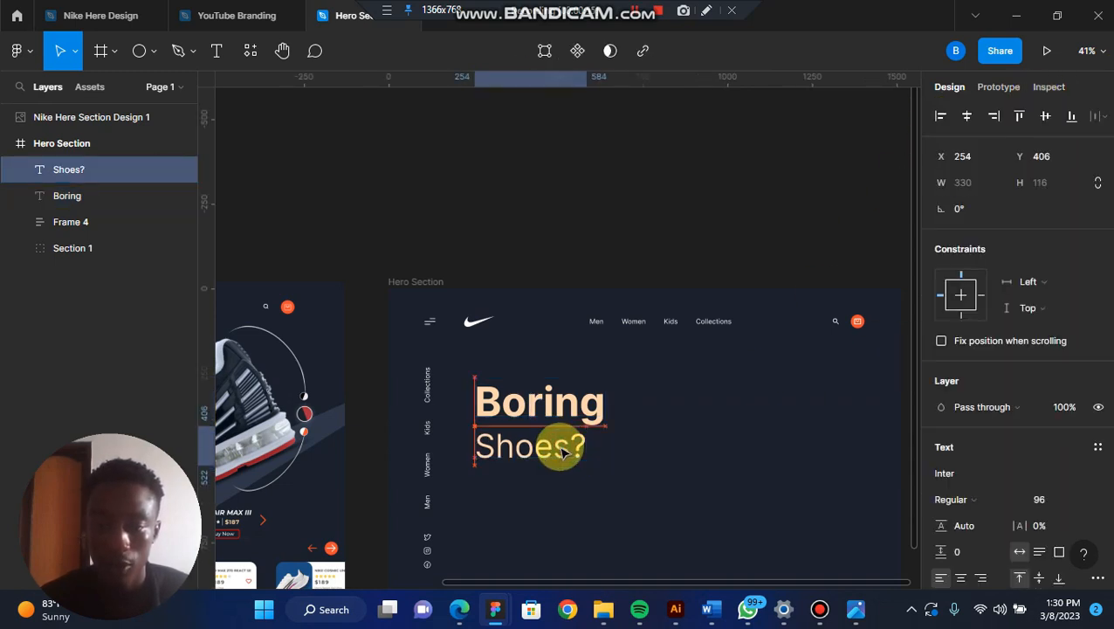
click(636, 441)
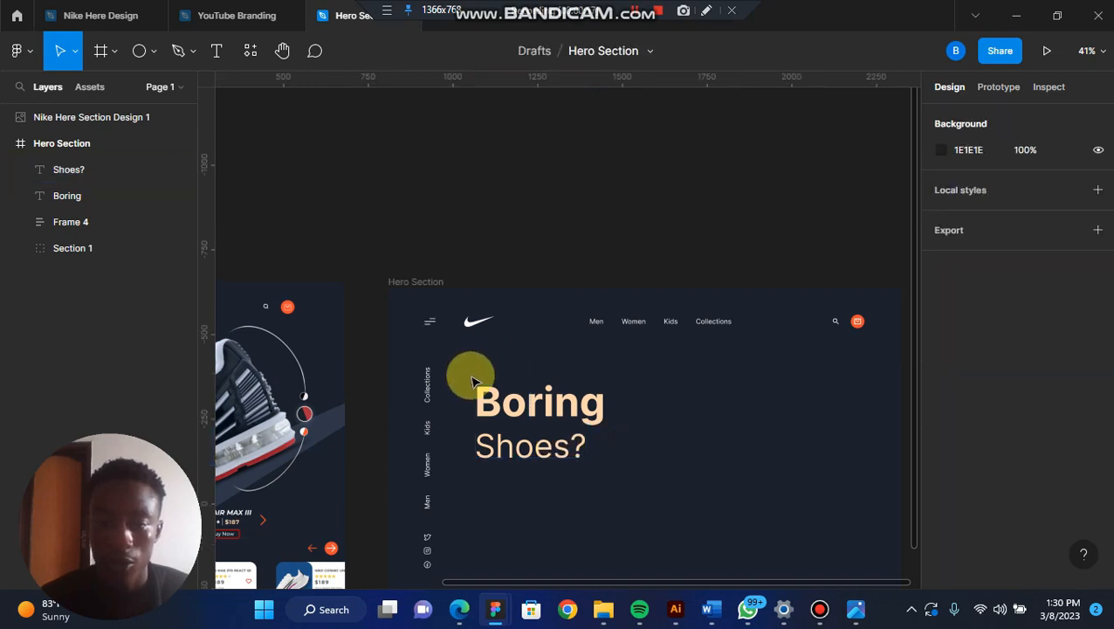
Step: Wrap the Boring and Shoes? texts in an auto layout and move it to about X 283, Y 348
drag(469, 375, 551, 461)
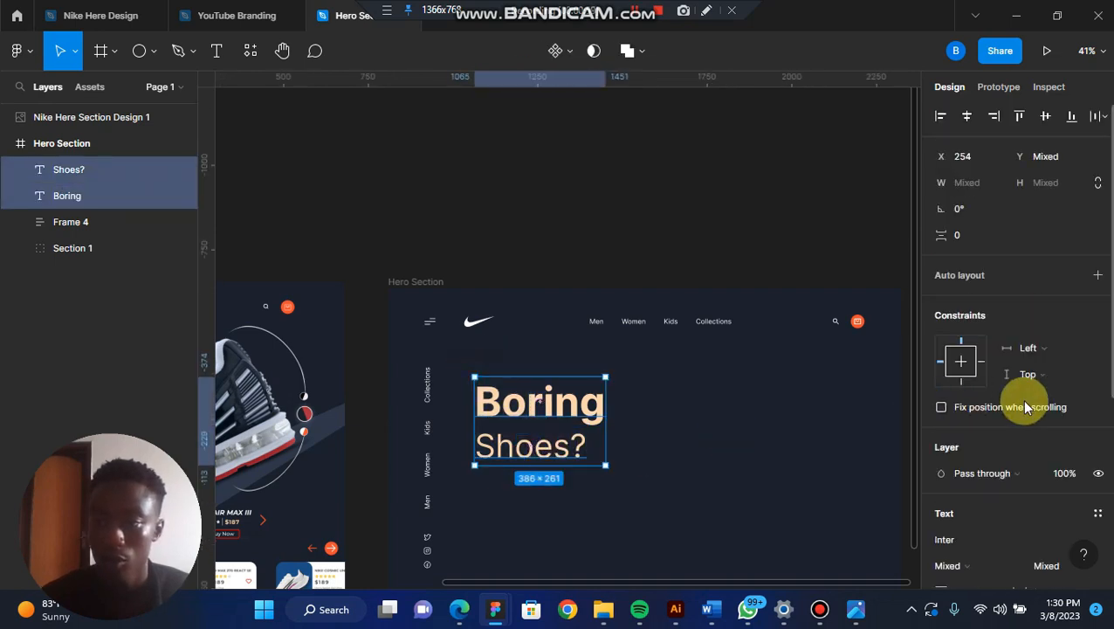
click(1098, 275)
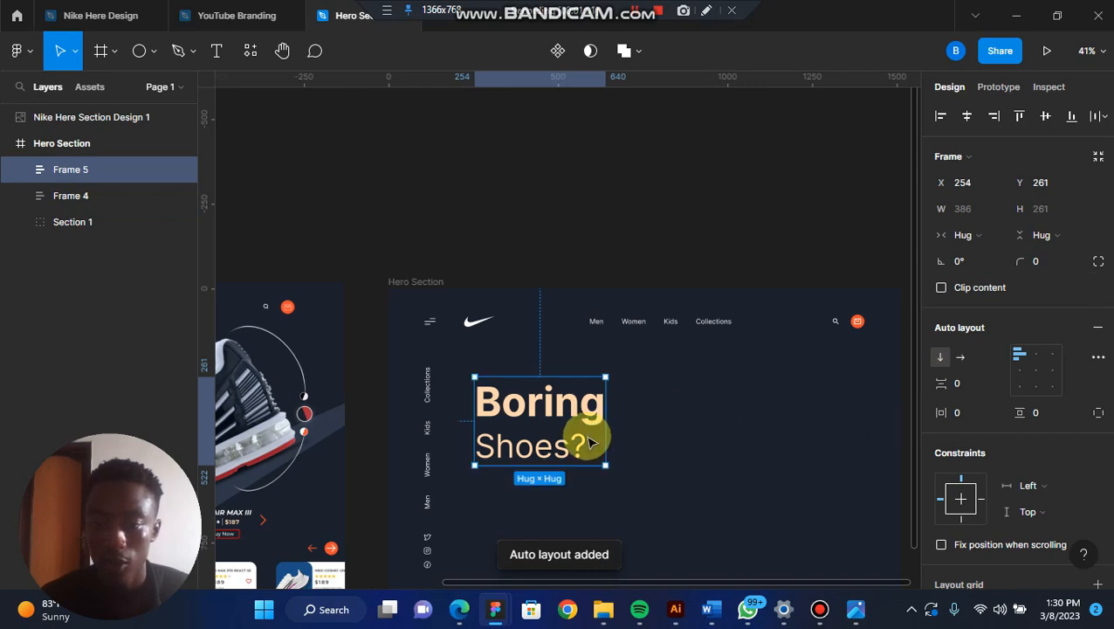
drag(541, 438, 563, 471)
scroll(563, 472, left, 3)
scroll(563, 472, down, 2)
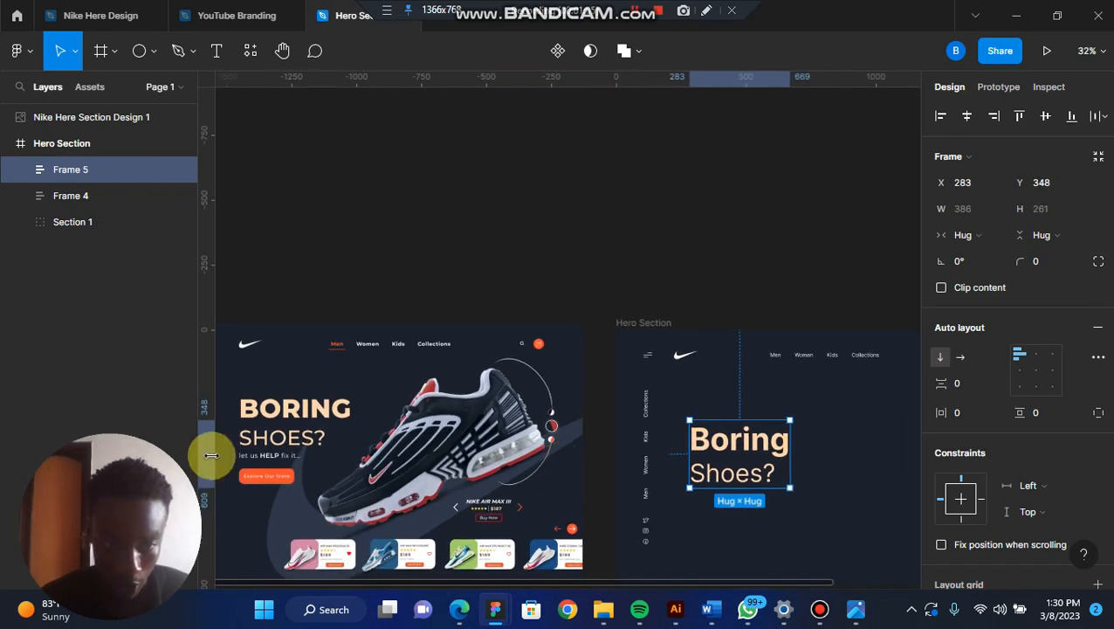
Step: Add the text "Let us HELP fix it" below the Boring Shoes? heading in the Hero Section frame
scroll(218, 455, up, 3)
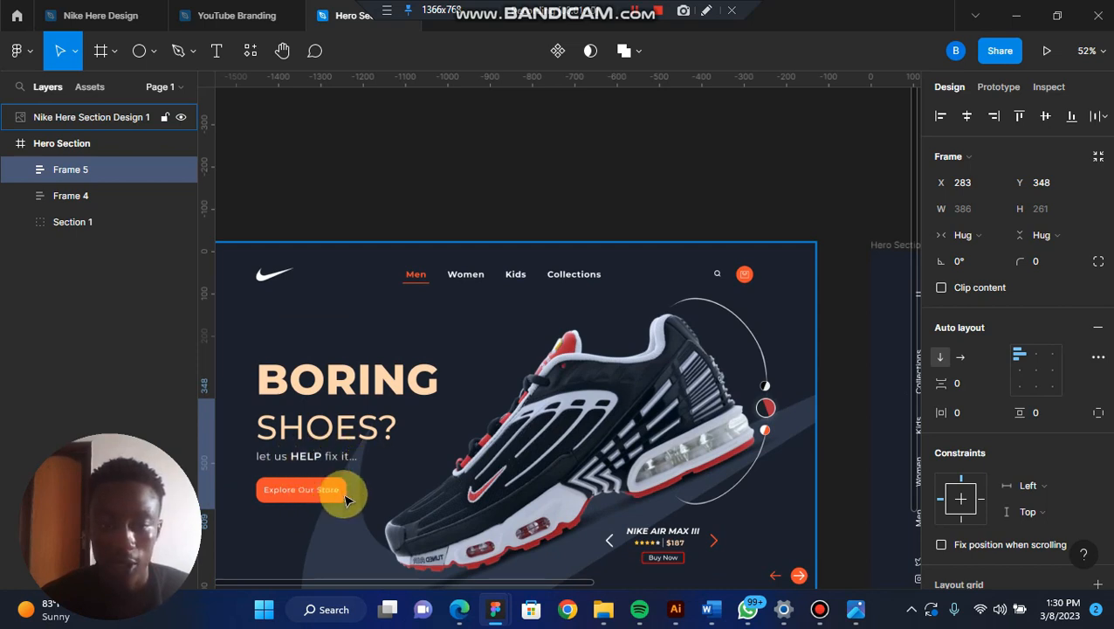
scroll(418, 527, right, 4)
scroll(418, 527, right, 3)
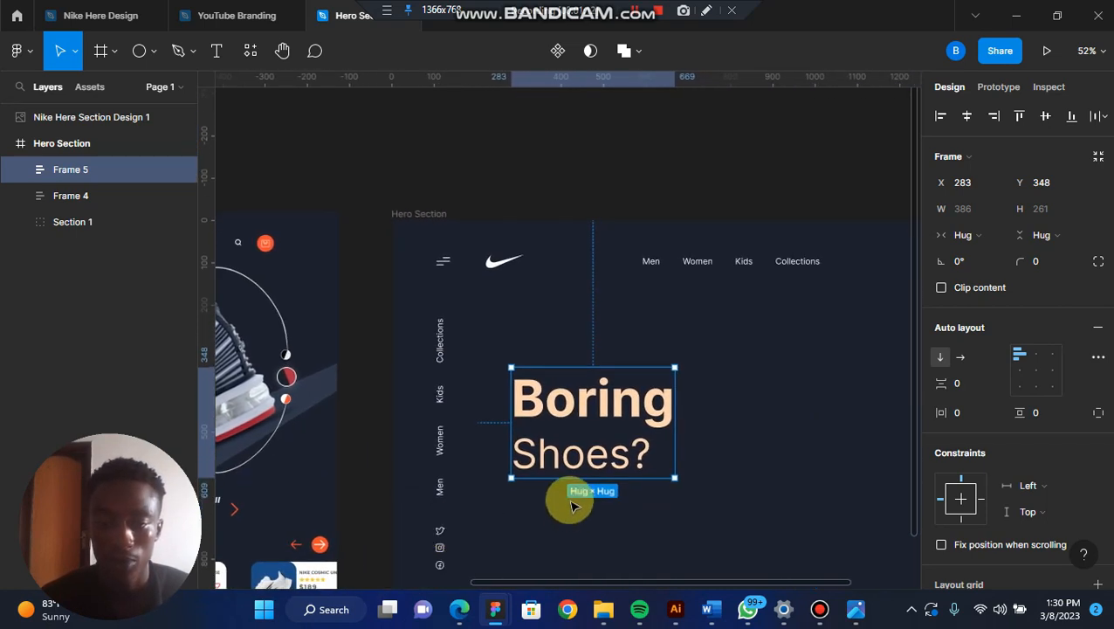
scroll(566, 497, down, 2)
click(217, 50)
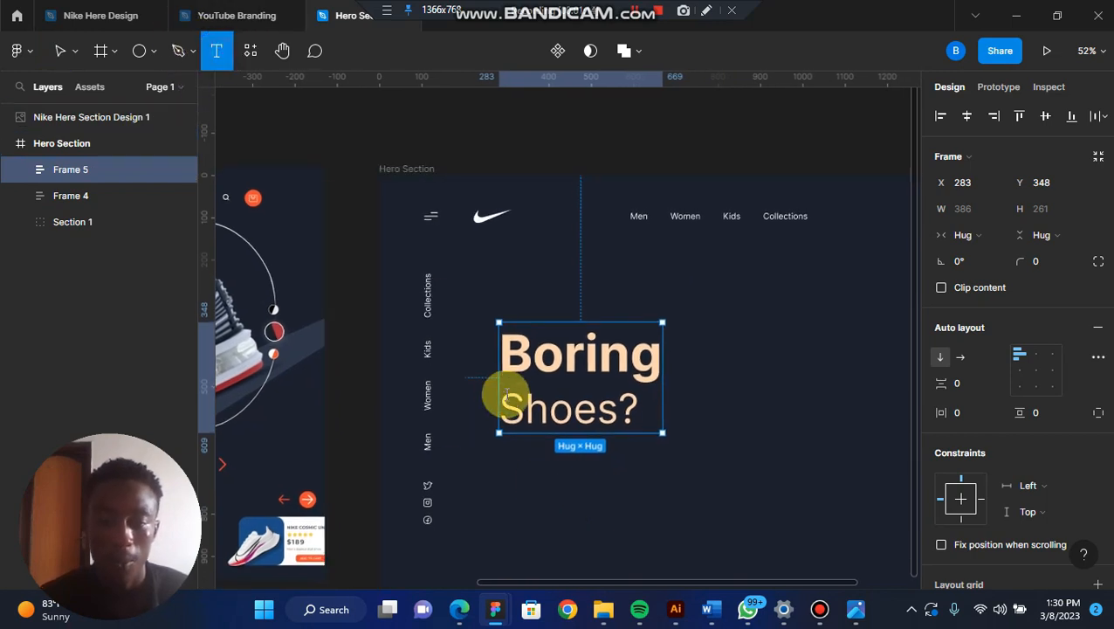
click(509, 470)
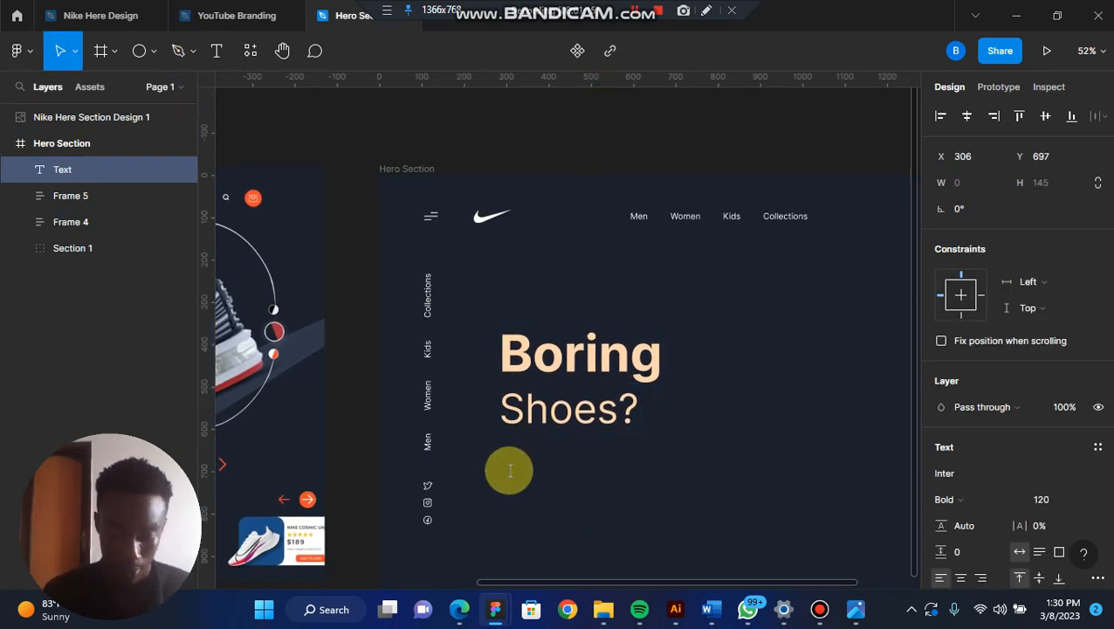
text(Let )
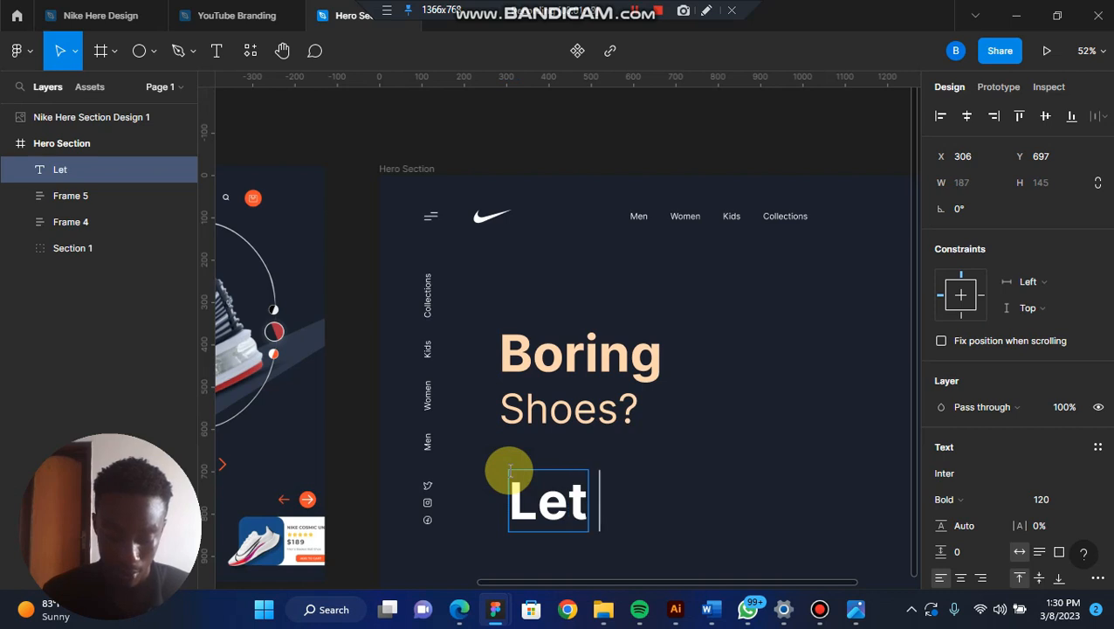
text(us HELP fix it)
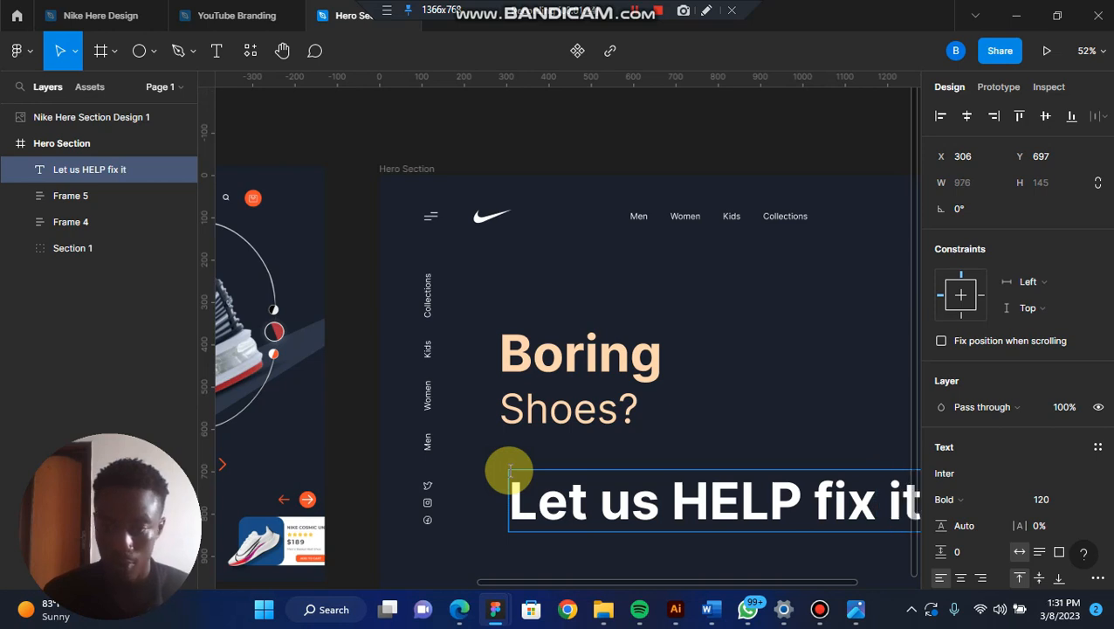
key(Escape)
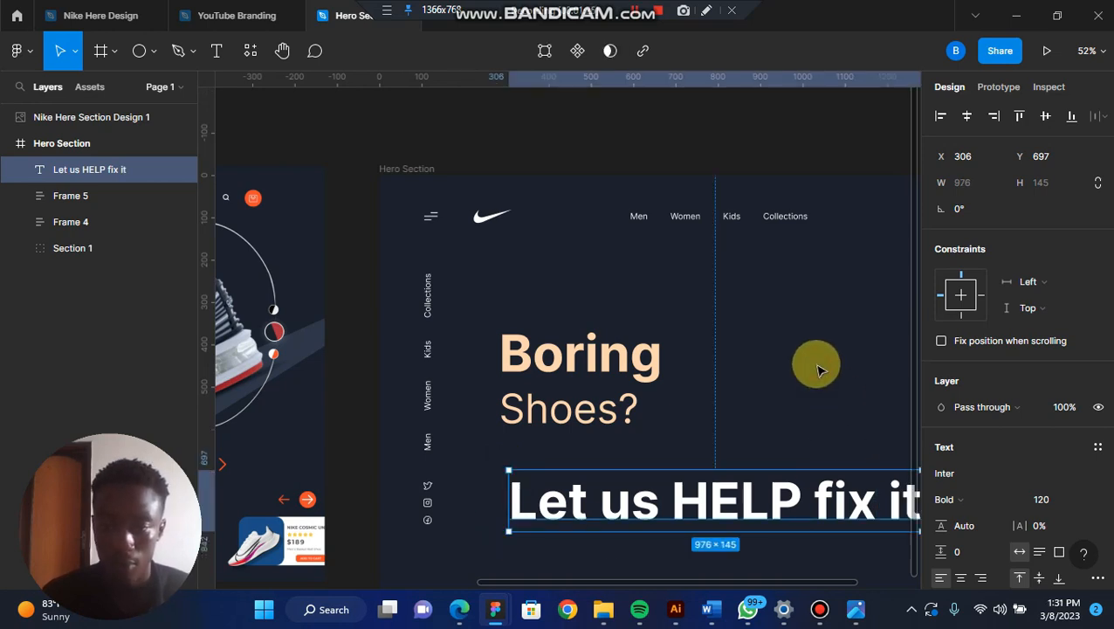
scroll(793, 378, up, 2)
click(704, 465)
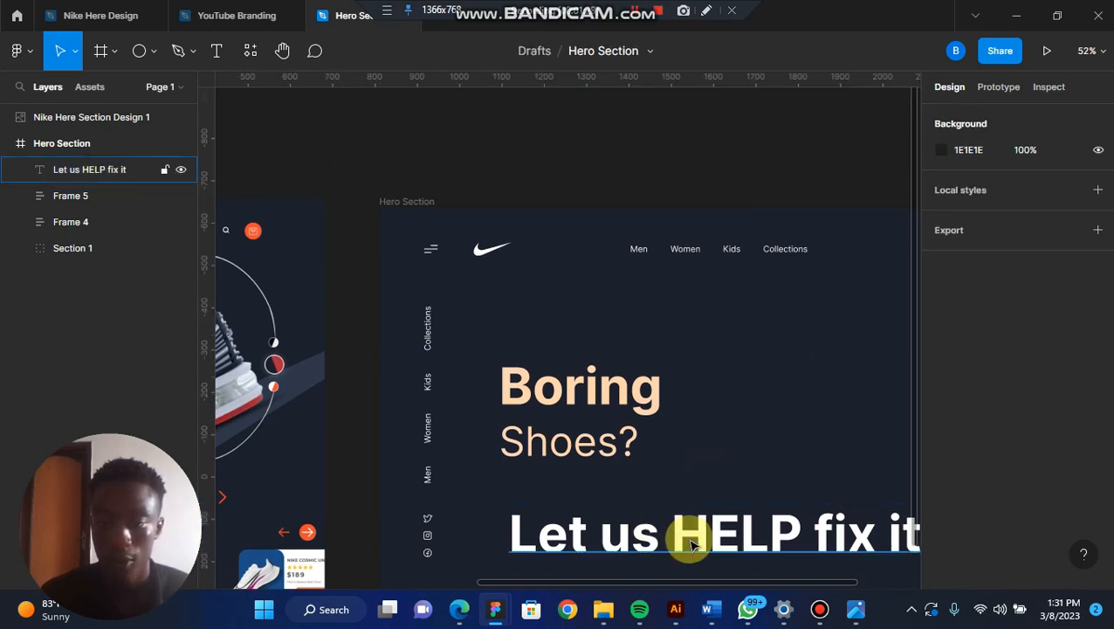
Step: Add the text "Explore our store" and place it below the "Let us HELP fix it" line, at about X 460, Y 842
click(692, 540)
drag(713, 547, 820, 473)
text(E)
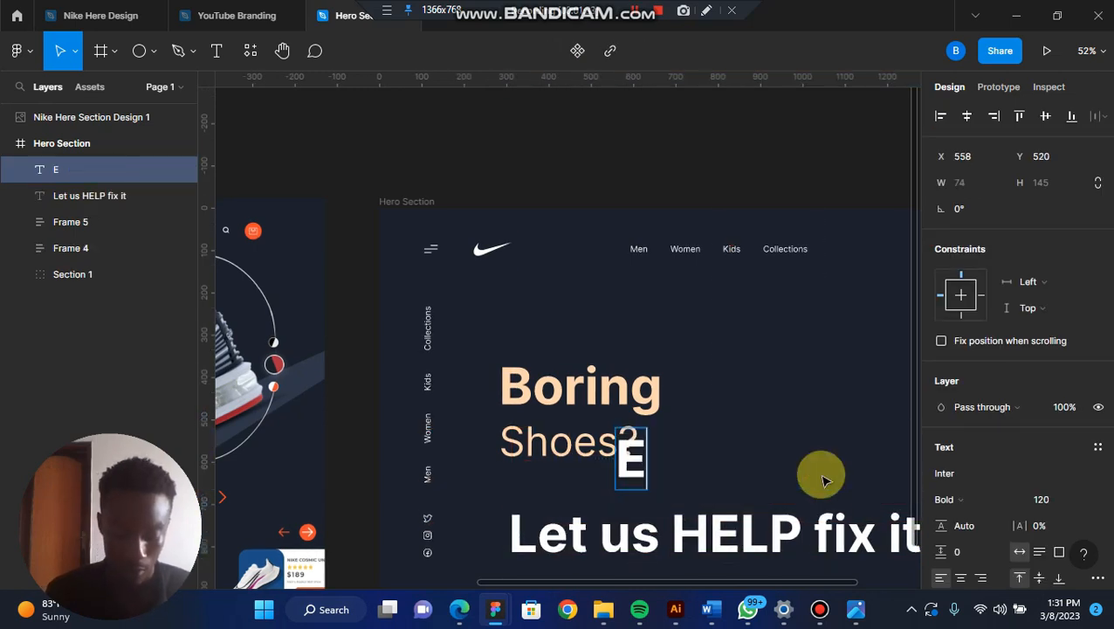
text(xplore our s)
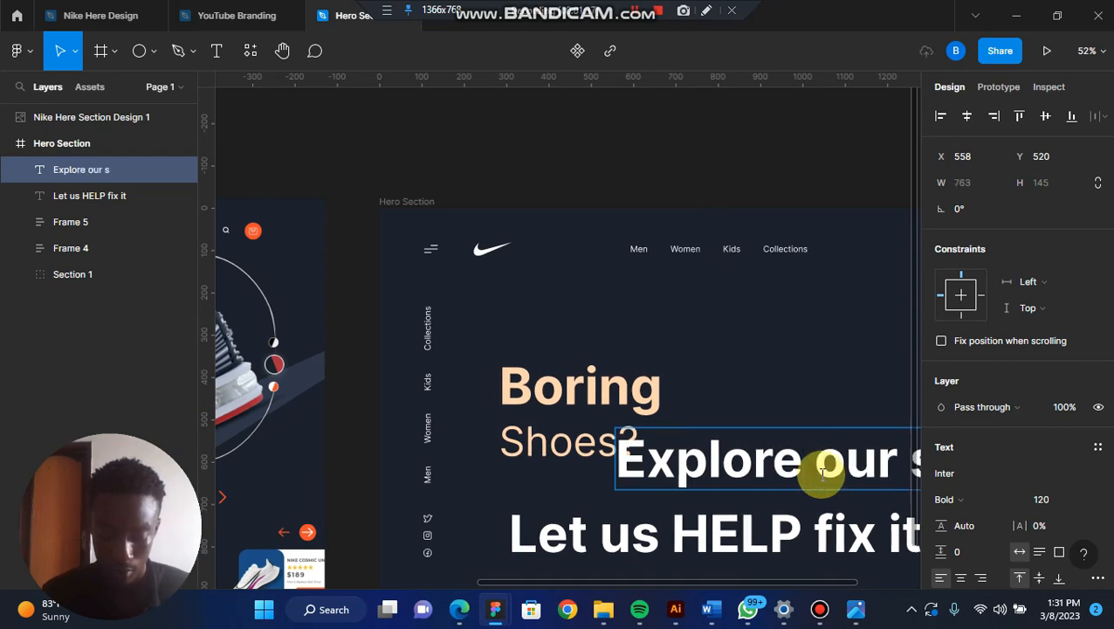
text(tore)
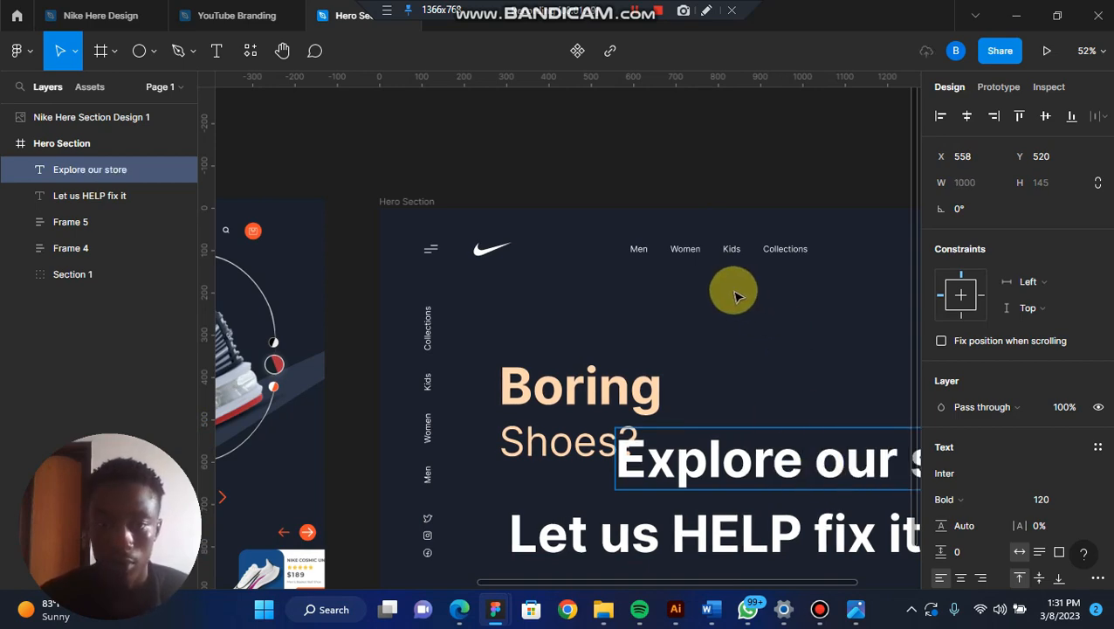
scroll(736, 295, down, 5)
key(Escape)
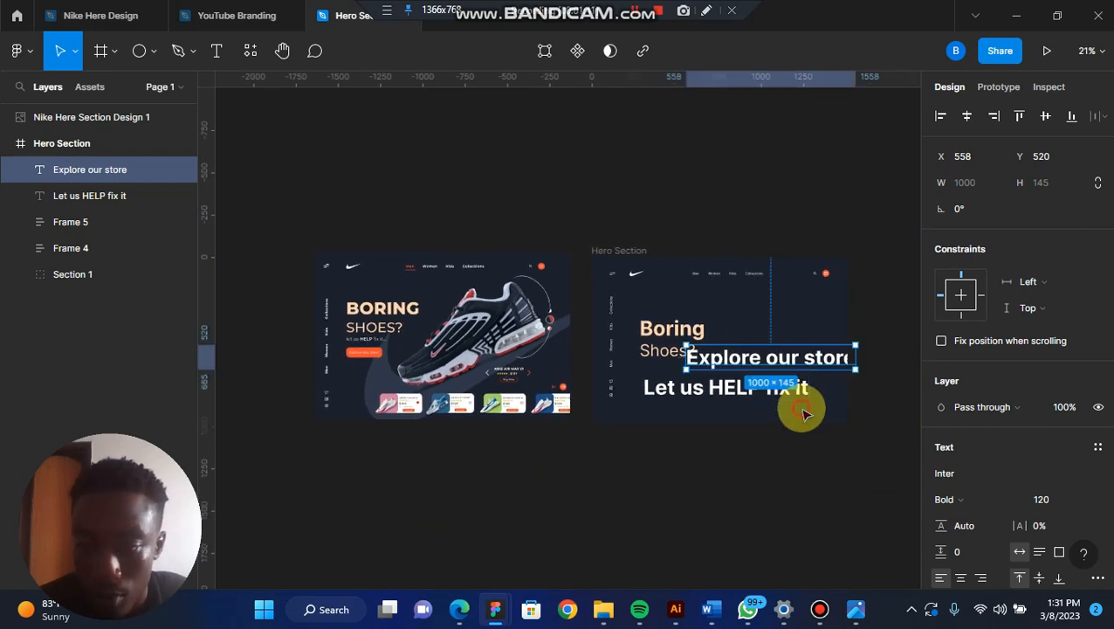
drag(783, 371, 767, 425)
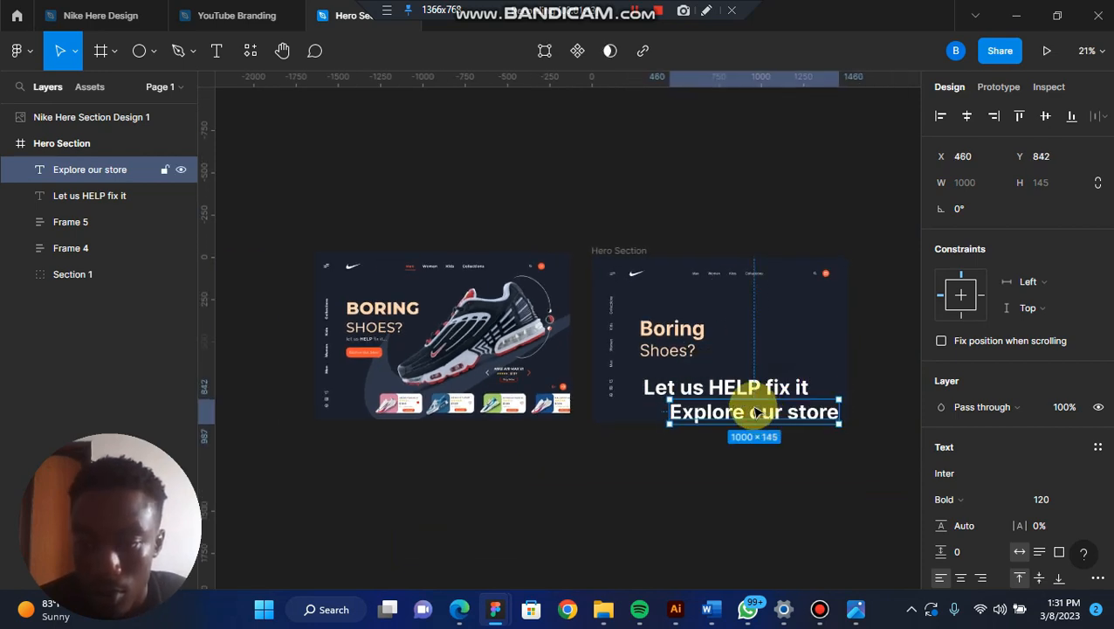
Step: Set the "Let us HELP fix it" text to font size 32 and Medium weight
click(735, 390)
double_click(736, 390)
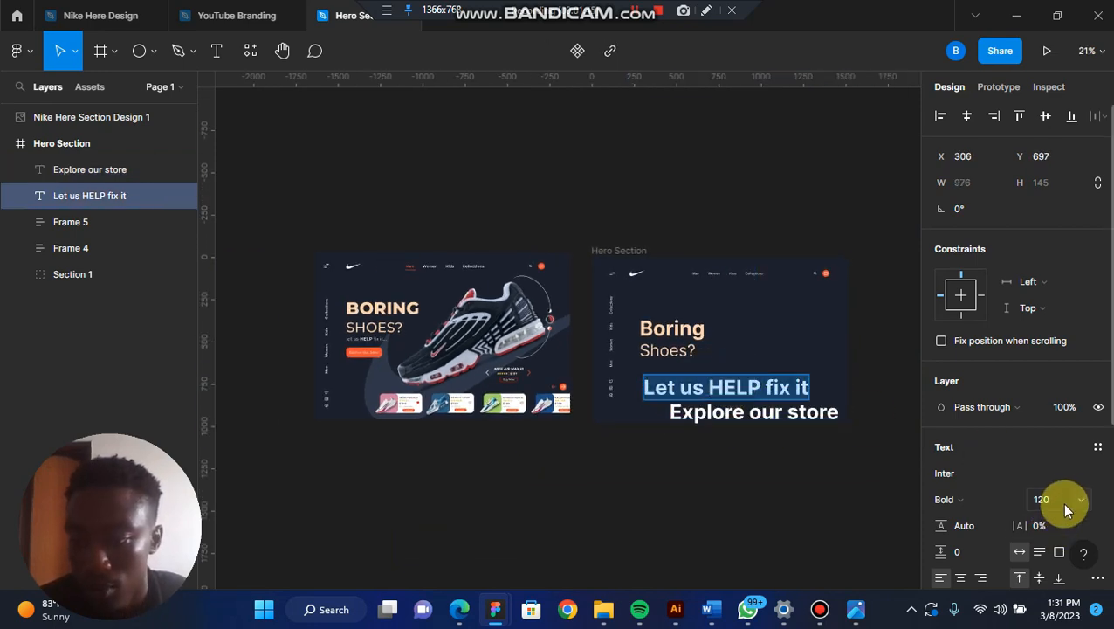
click(1067, 503)
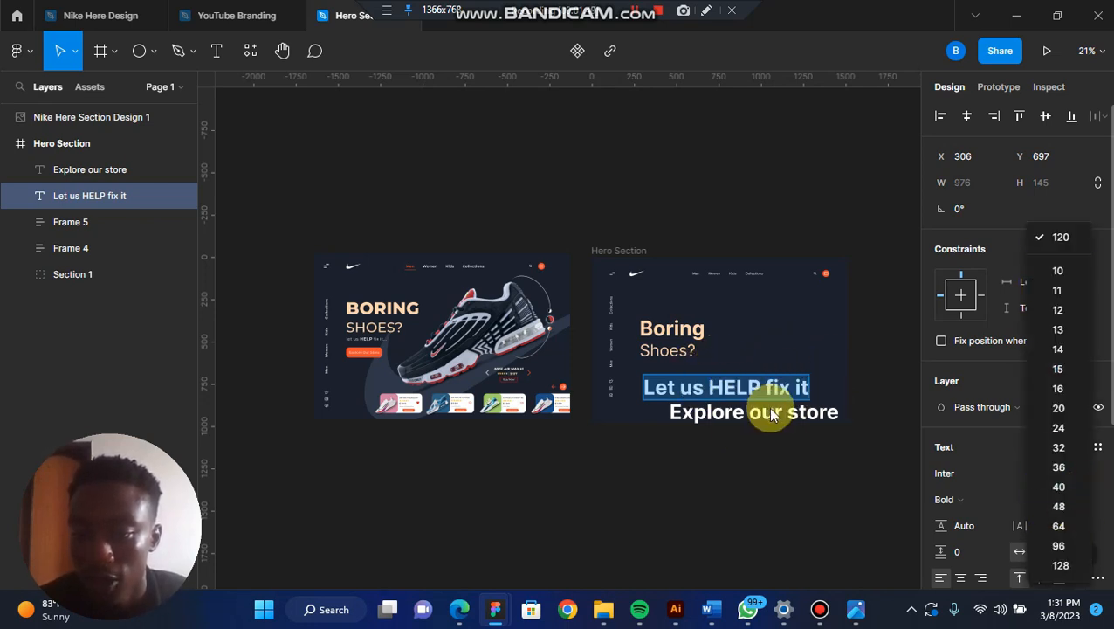
click(1076, 447)
scroll(733, 386, up, 5)
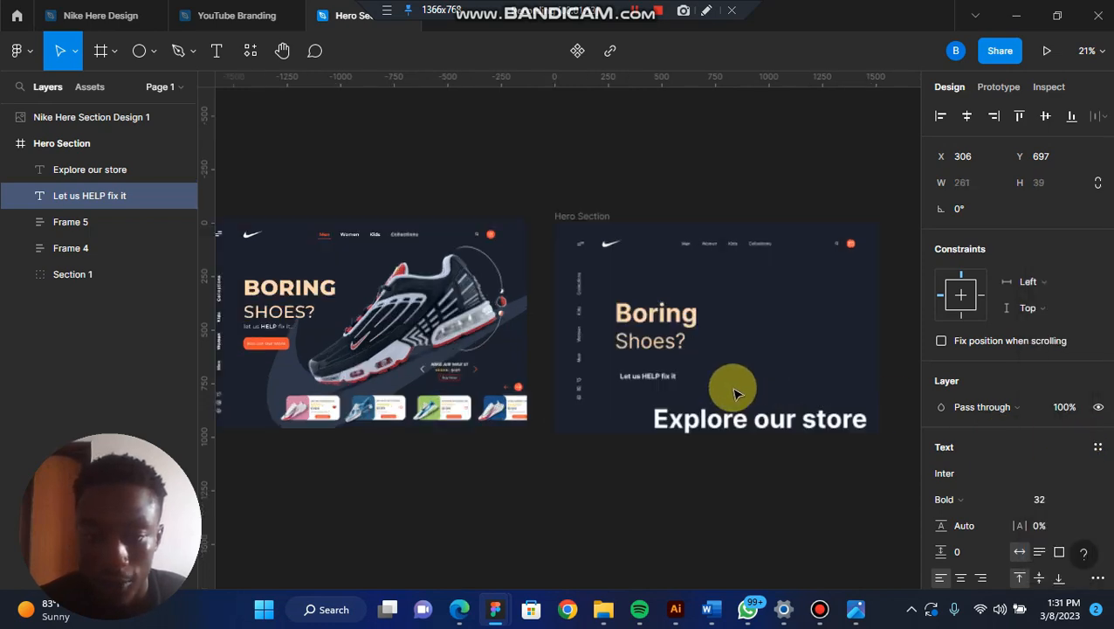
click(1000, 498)
click(991, 264)
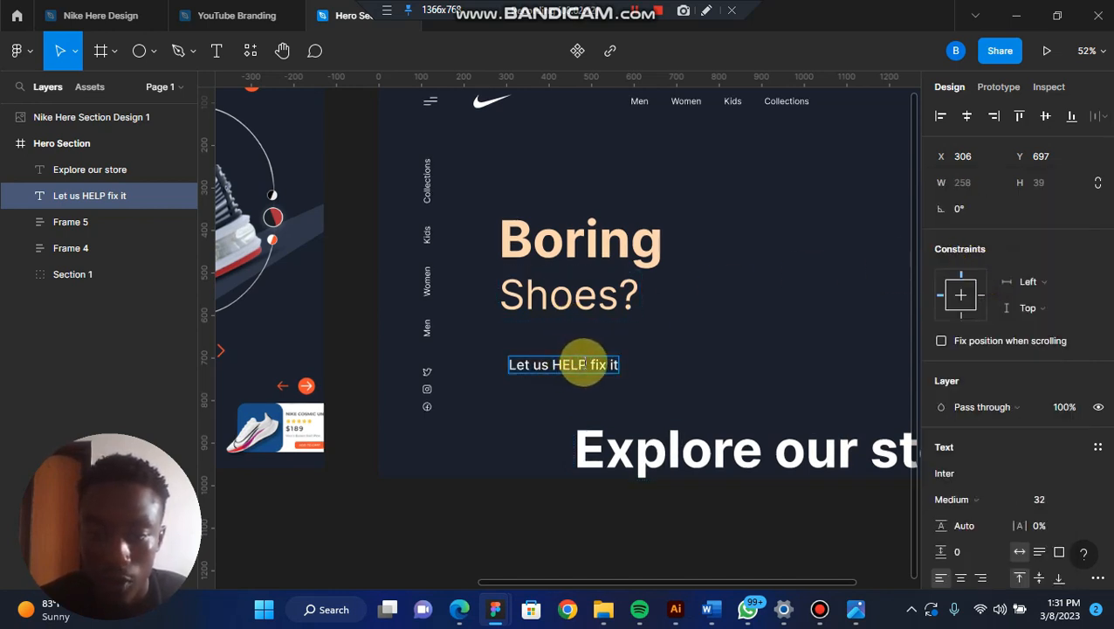
Step: Make the word HELP bold and move the tagline directly under Shoes?, aligned with its left edge at X 283, Y 620
click(985, 499)
click(975, 302)
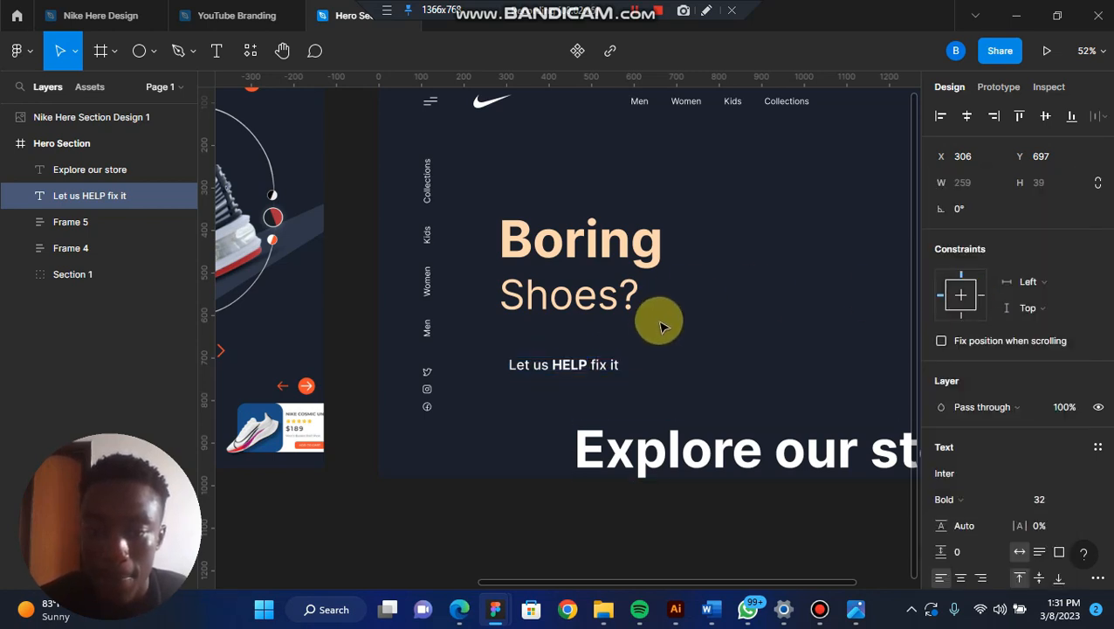
key(Escape)
drag(591, 370, 585, 340)
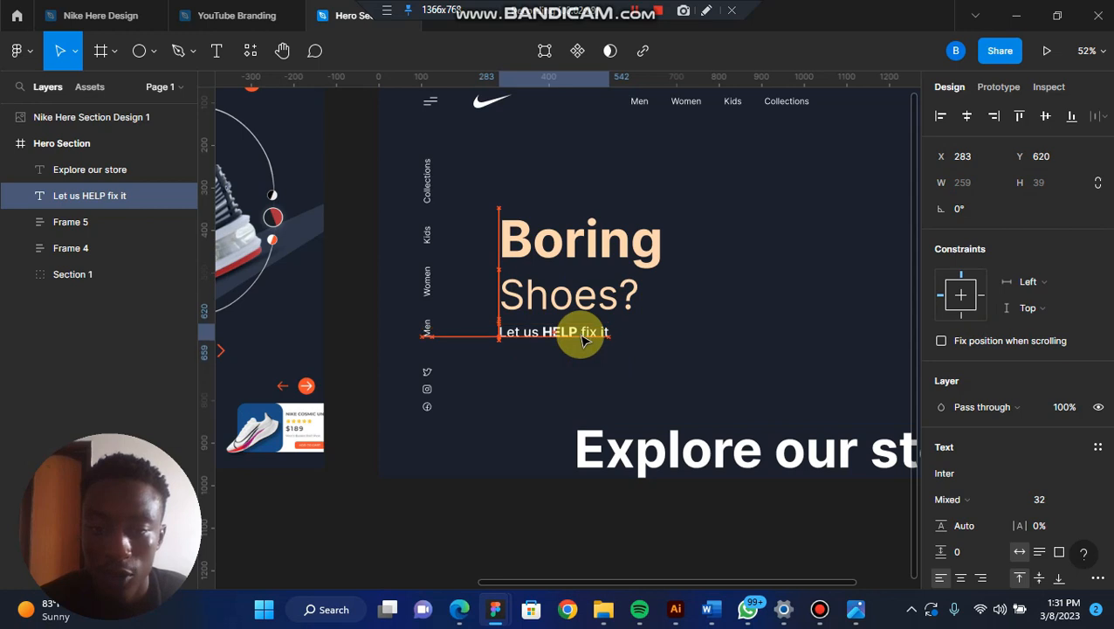
Step: Move the "Explore our store" text to about X 268, Y 764 and set it to font size 24 and Medium weight
drag(709, 432, 624, 418)
double_click(622, 417)
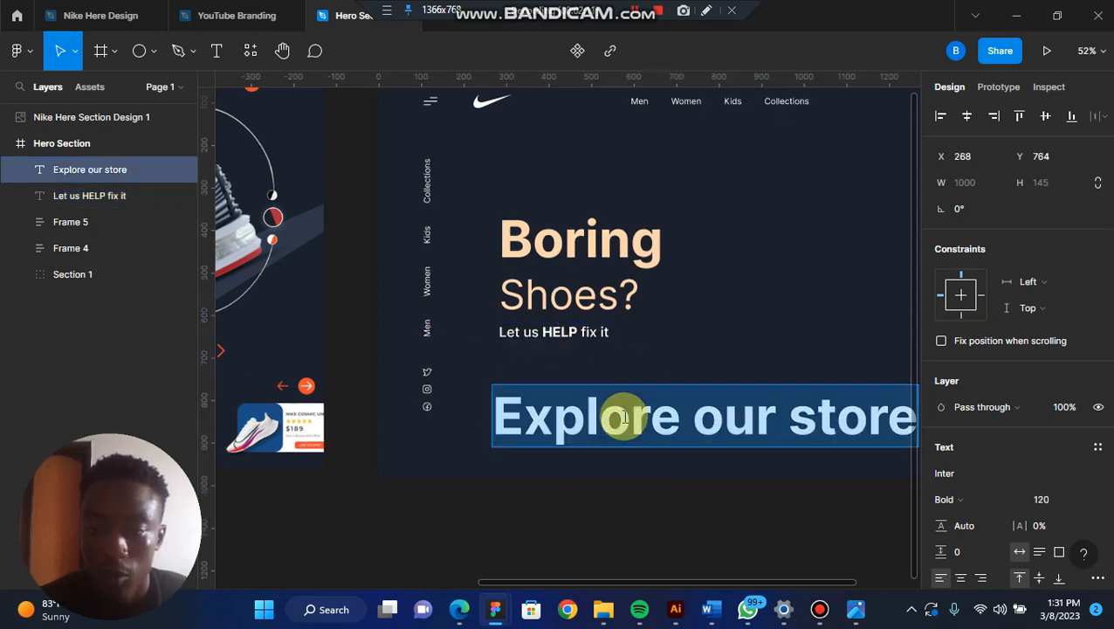
click(1073, 499)
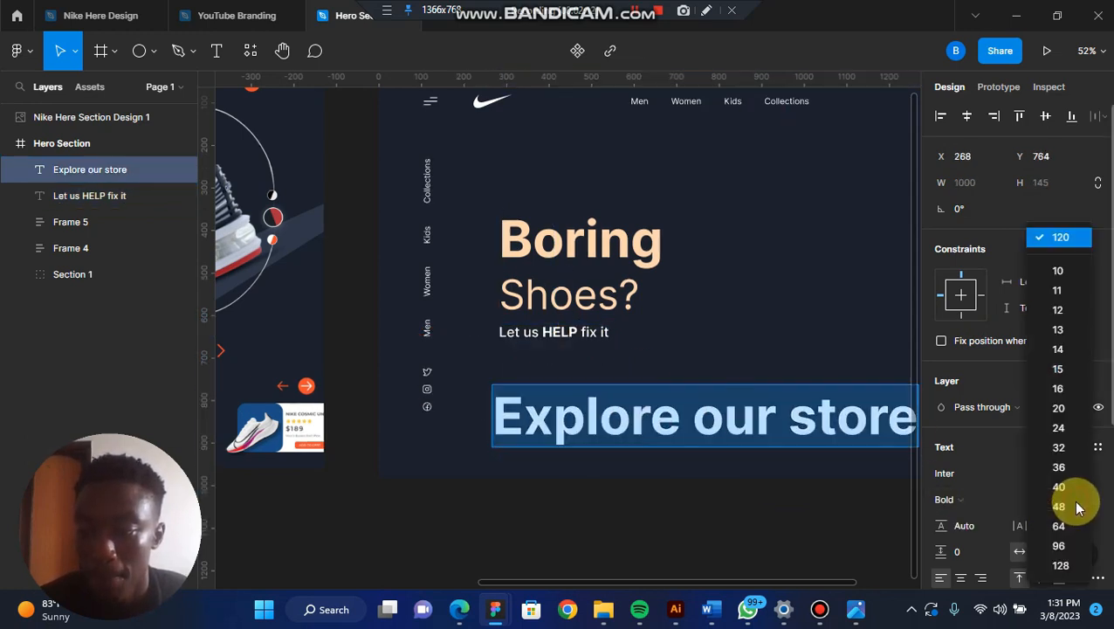
click(1069, 407)
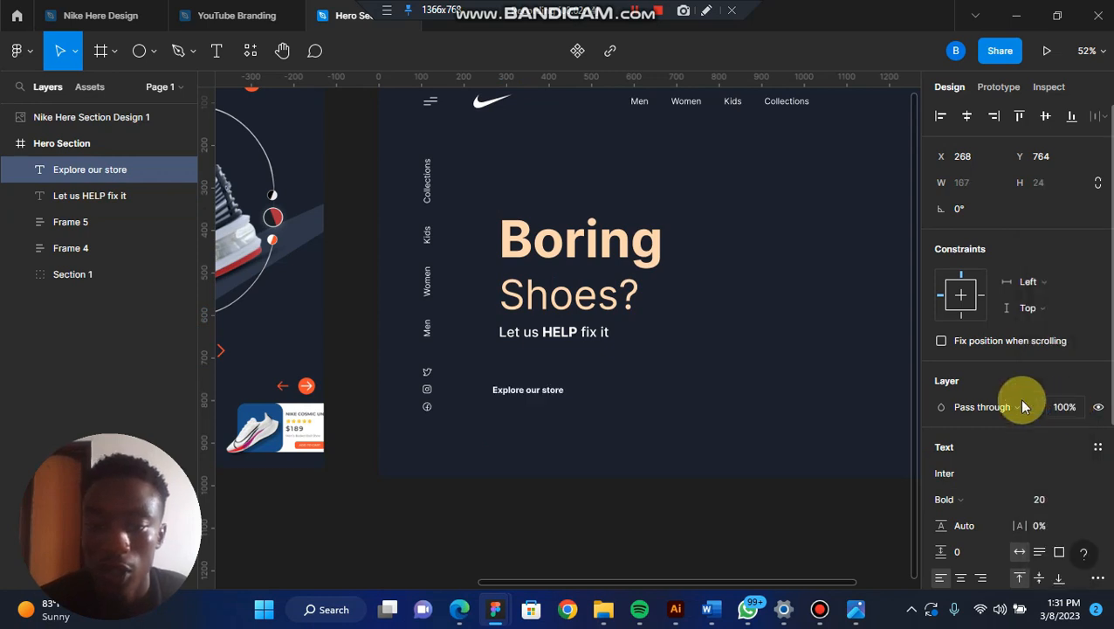
click(1082, 504)
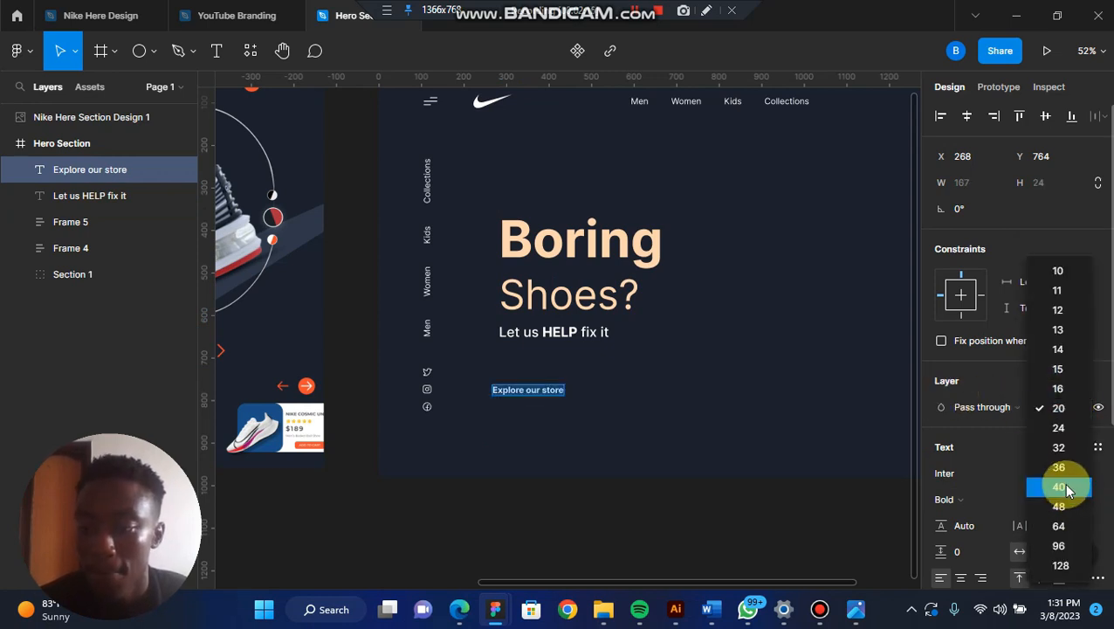
click(1056, 428)
click(987, 496)
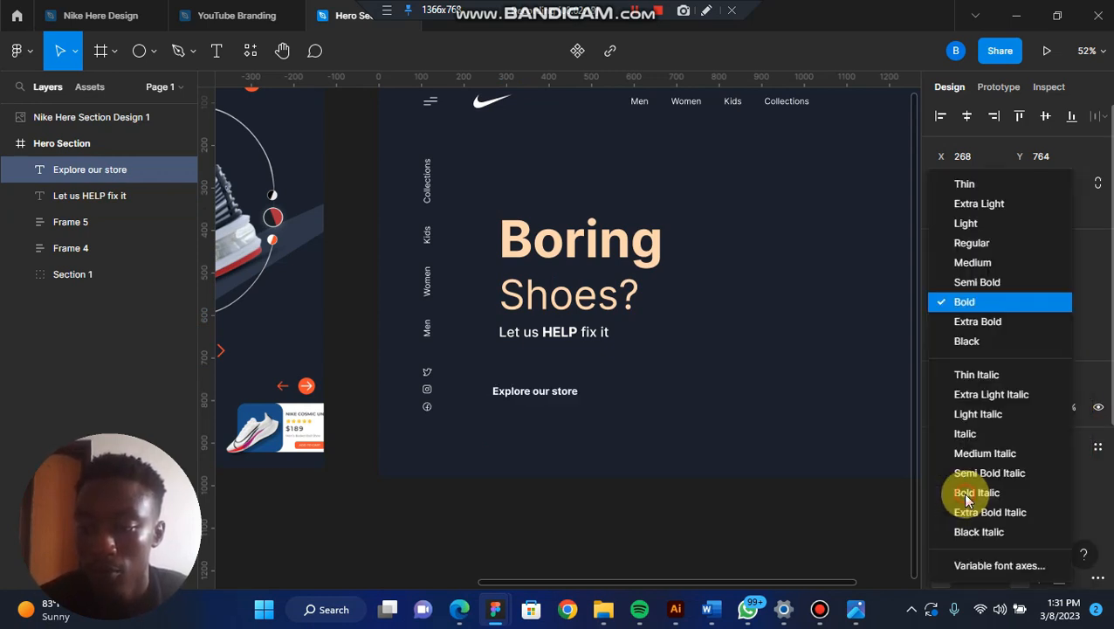
click(978, 262)
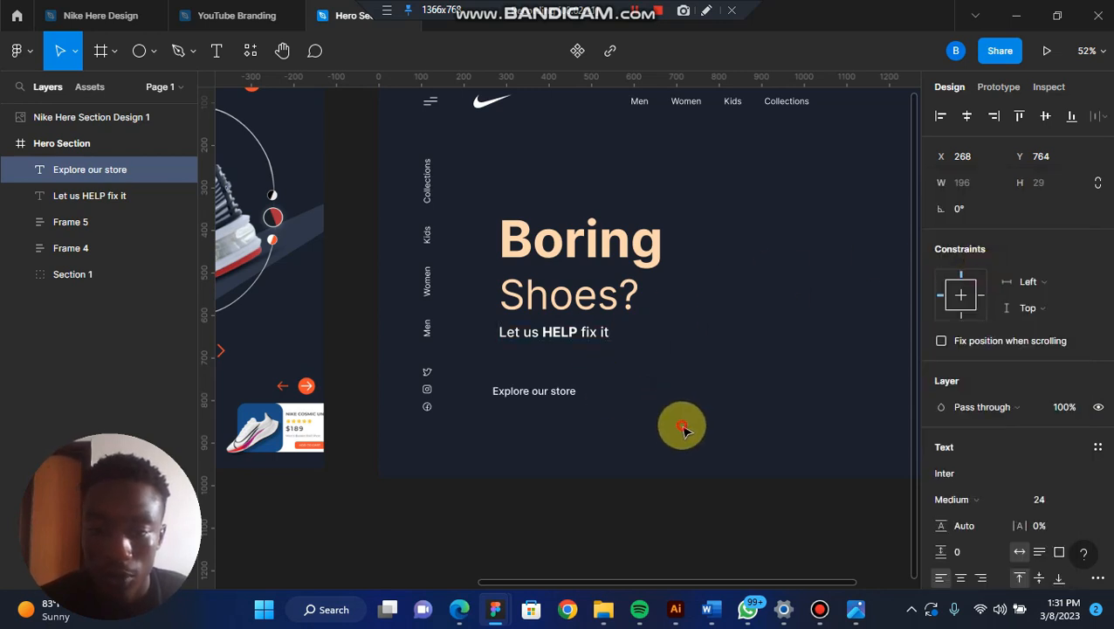
click(563, 390)
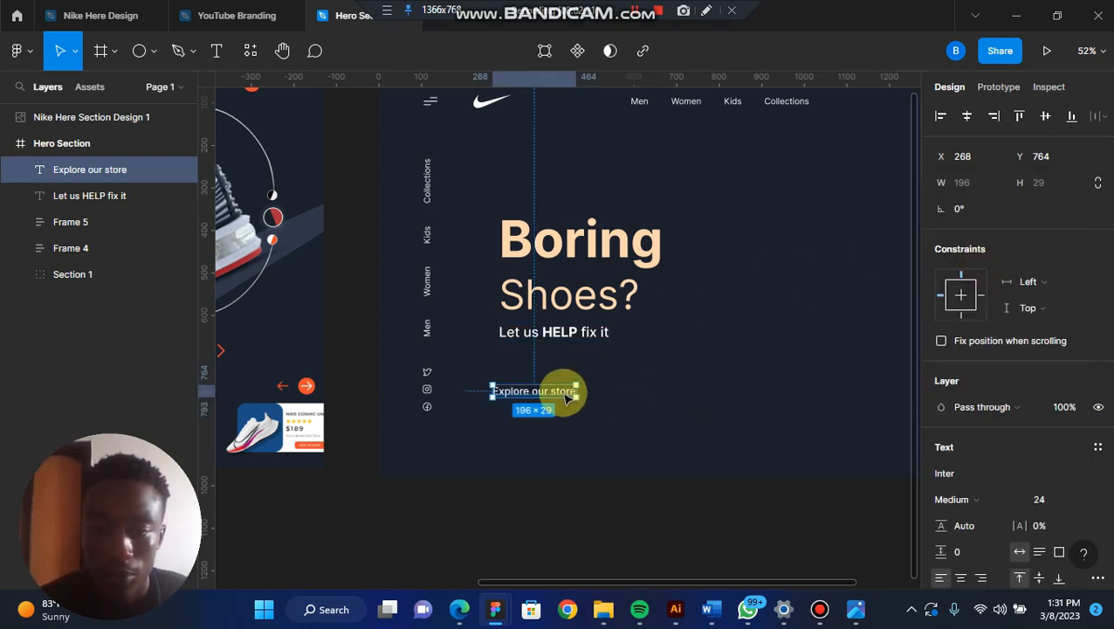
Step: Draw a rectangle about 252 × 73 below the tagline and place the "Explore our store" layer above it in the layer order
click(153, 51)
click(142, 94)
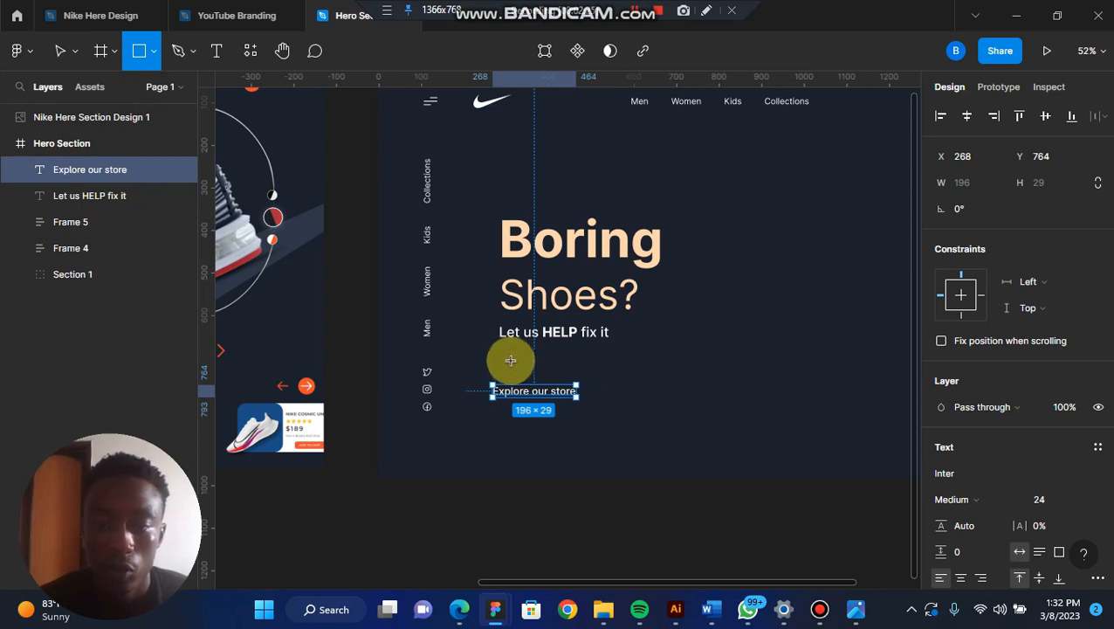
drag(507, 360, 615, 392)
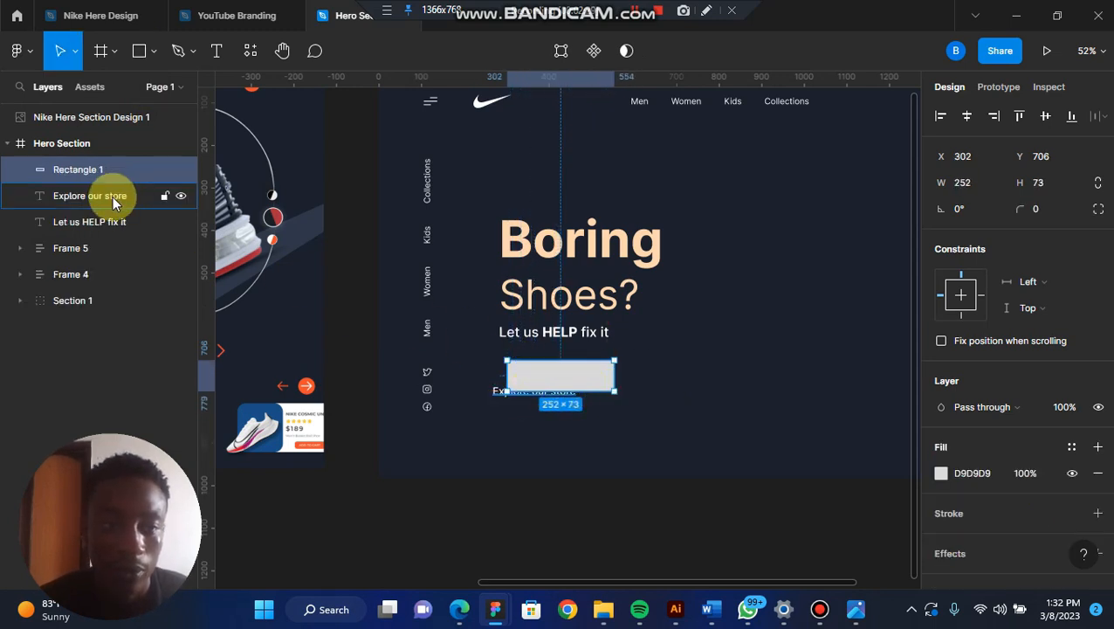
drag(113, 196, 98, 158)
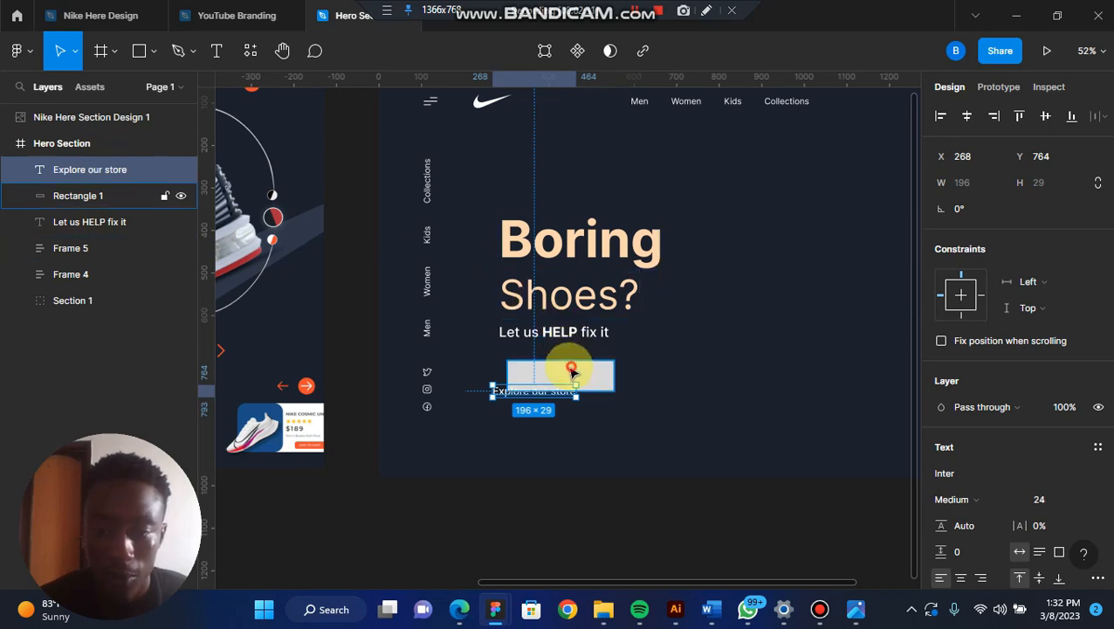
Step: Align the rectangle's left edge with the tagline at X 283, Y 691 and widen it to about 275
click(566, 367)
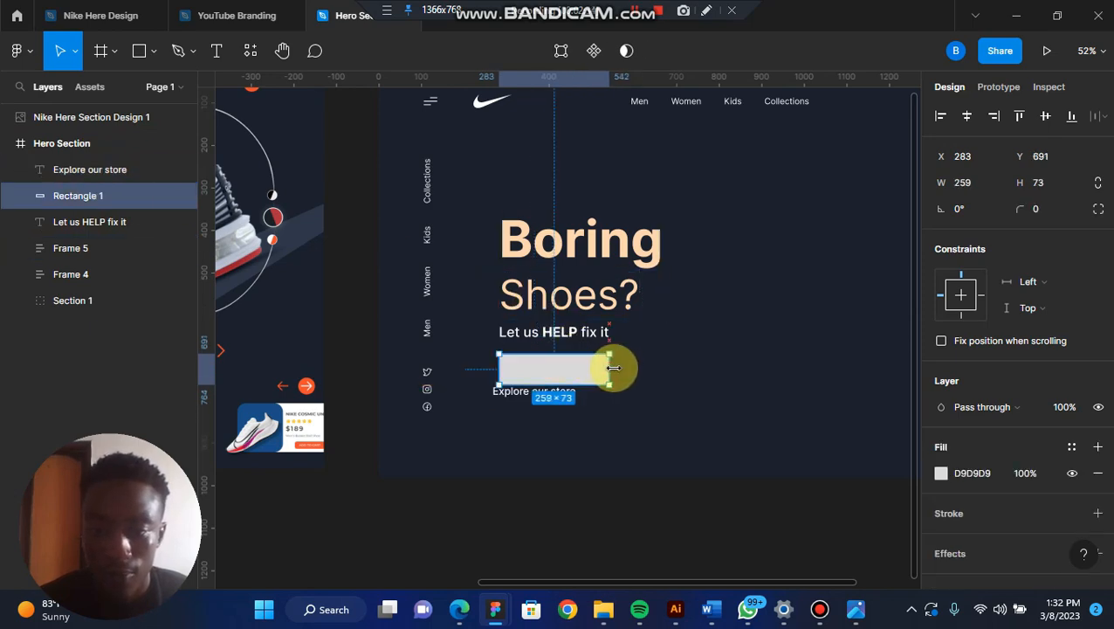
drag(614, 368, 619, 369)
scroll(619, 374, left, 7)
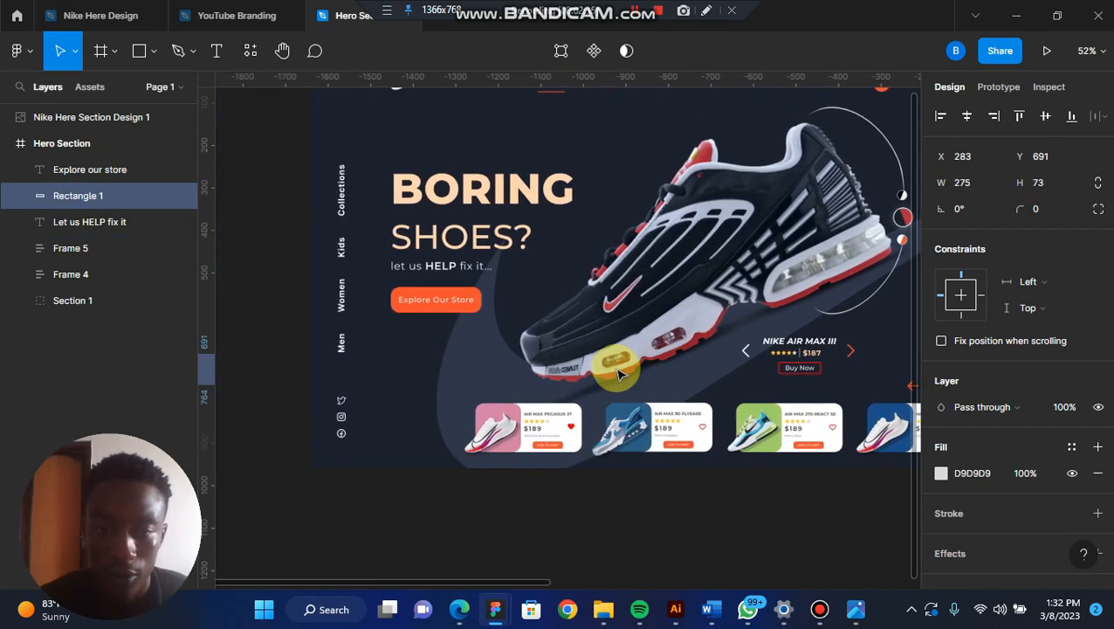
scroll(619, 374, right, 8)
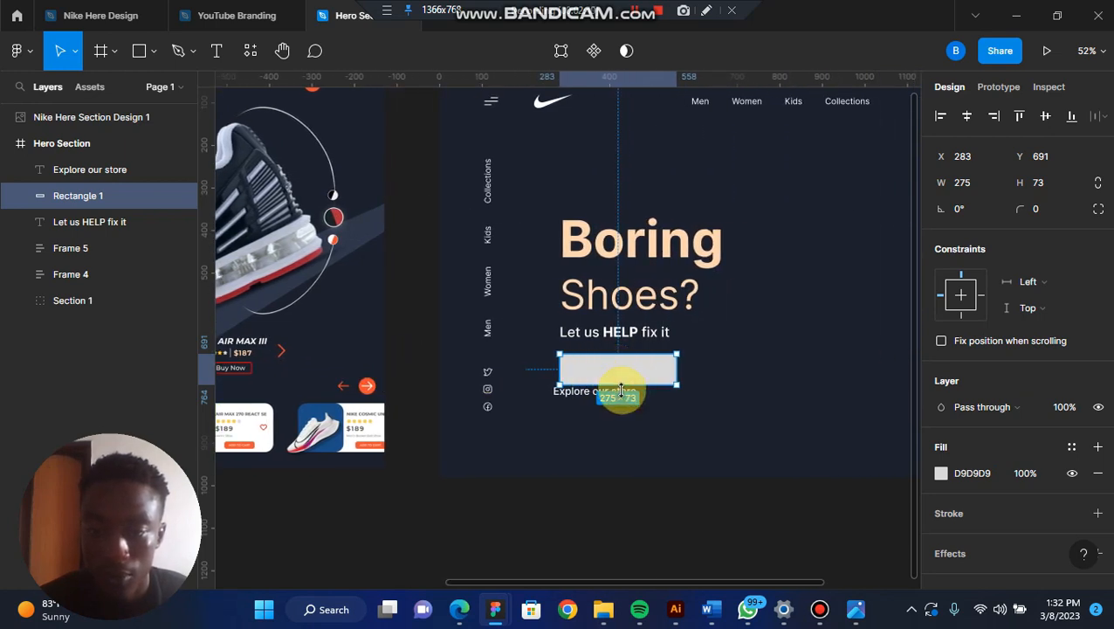
Step: Fill the rectangle with the document's orange FB4B29 and centre the "Explore our store" text on it at X 323, Y 716
click(942, 473)
click(749, 409)
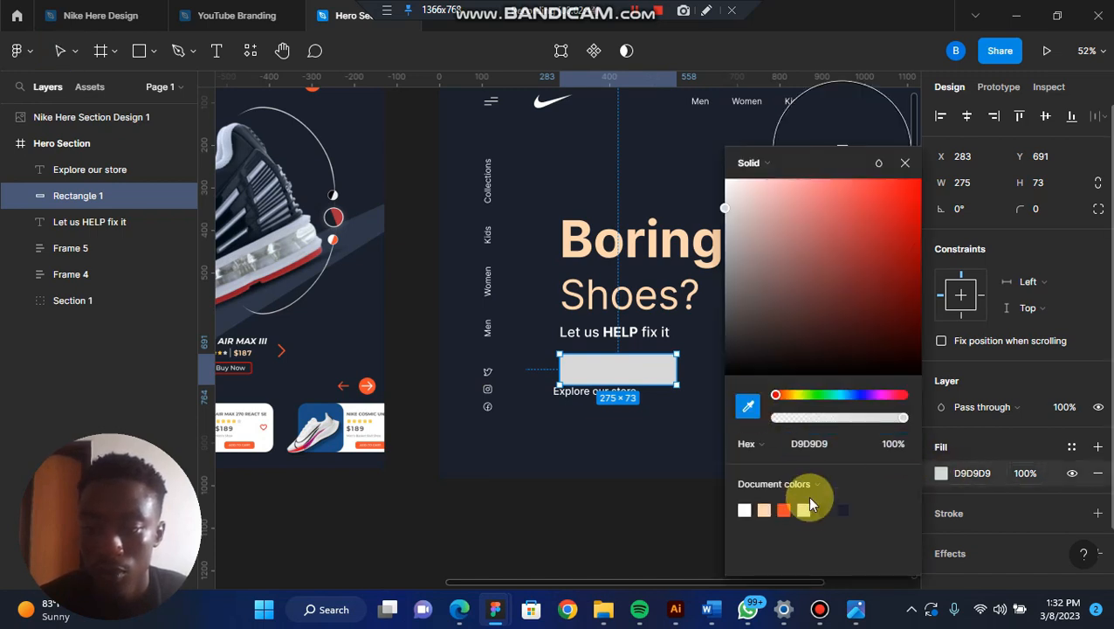
click(785, 509)
click(616, 440)
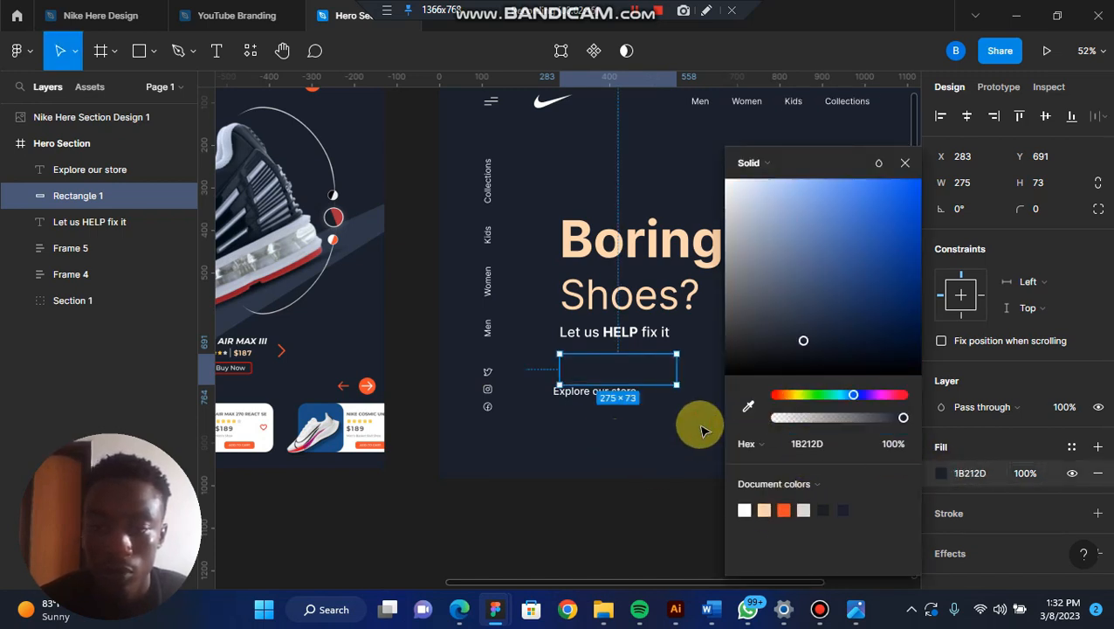
click(784, 510)
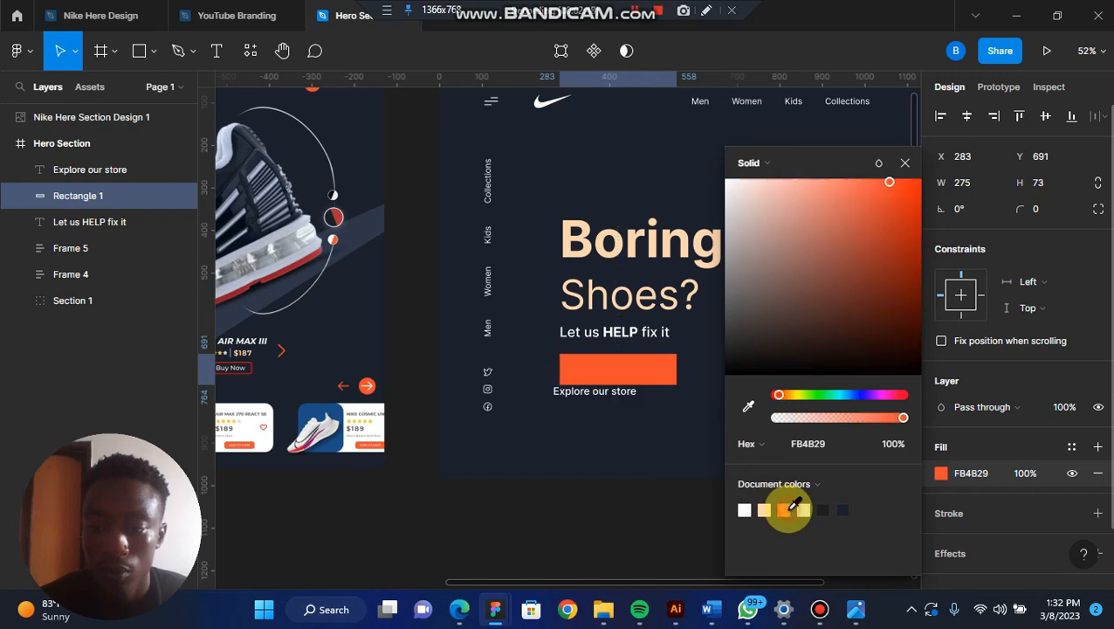
click(905, 162)
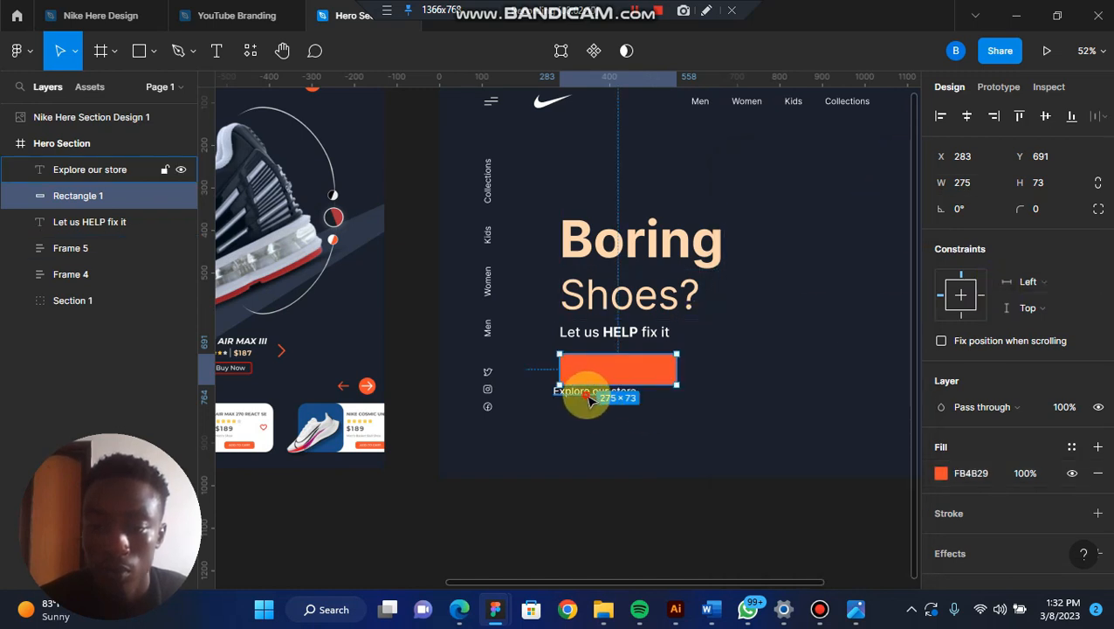
drag(585, 398, 609, 382)
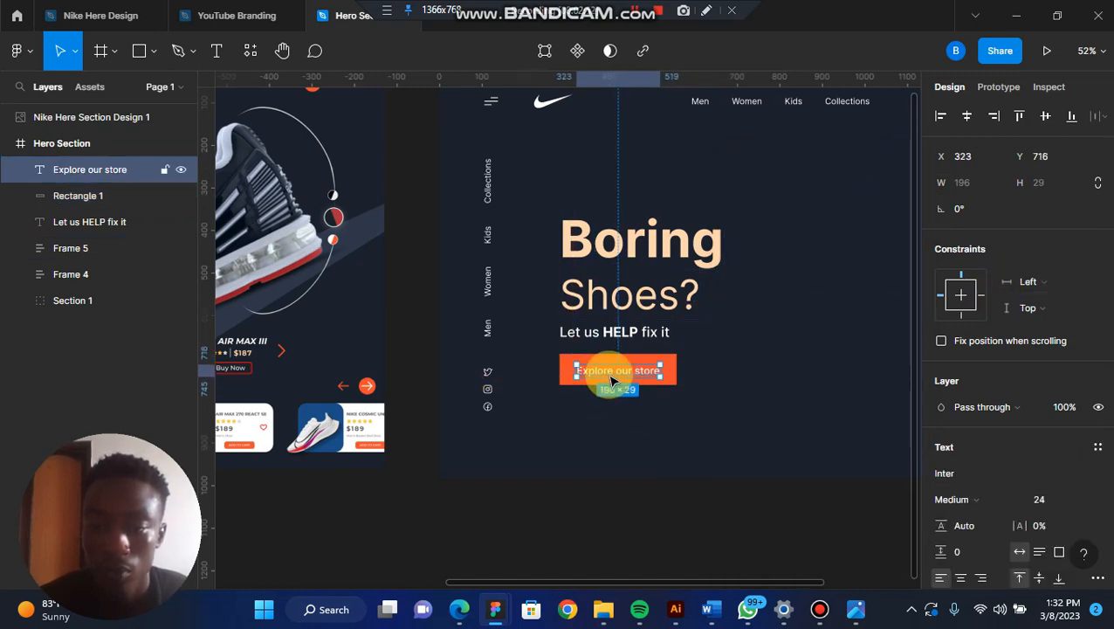
Step: Round the orange rectangle's corners to match the reference button, trying a radius of 10 and settling on 15
click(674, 378)
scroll(678, 381, left, 5)
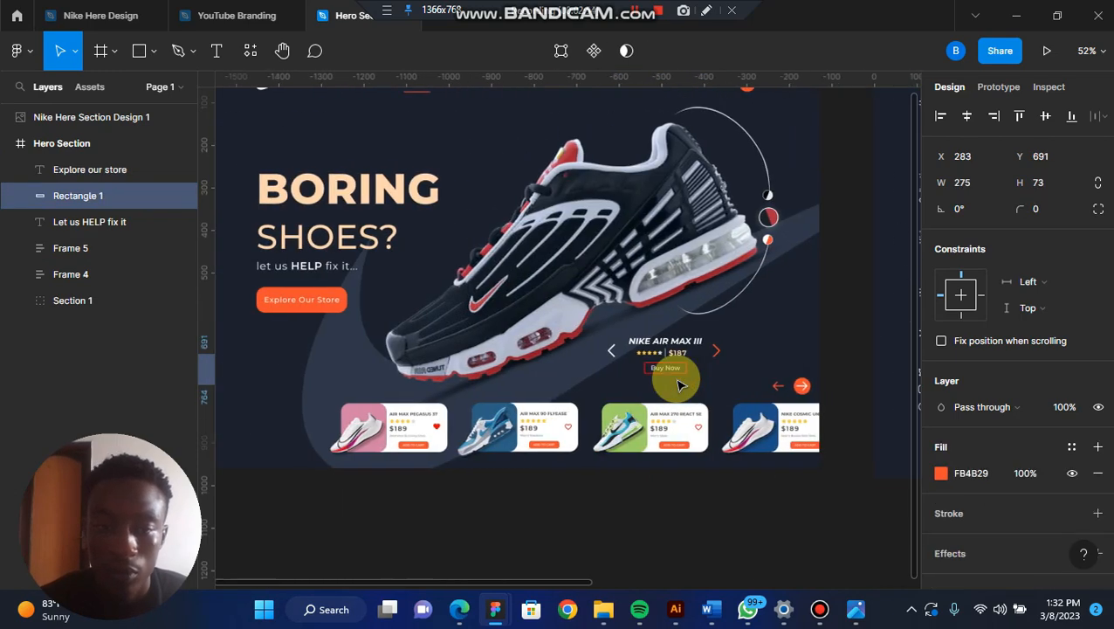
scroll(674, 378, right, 10)
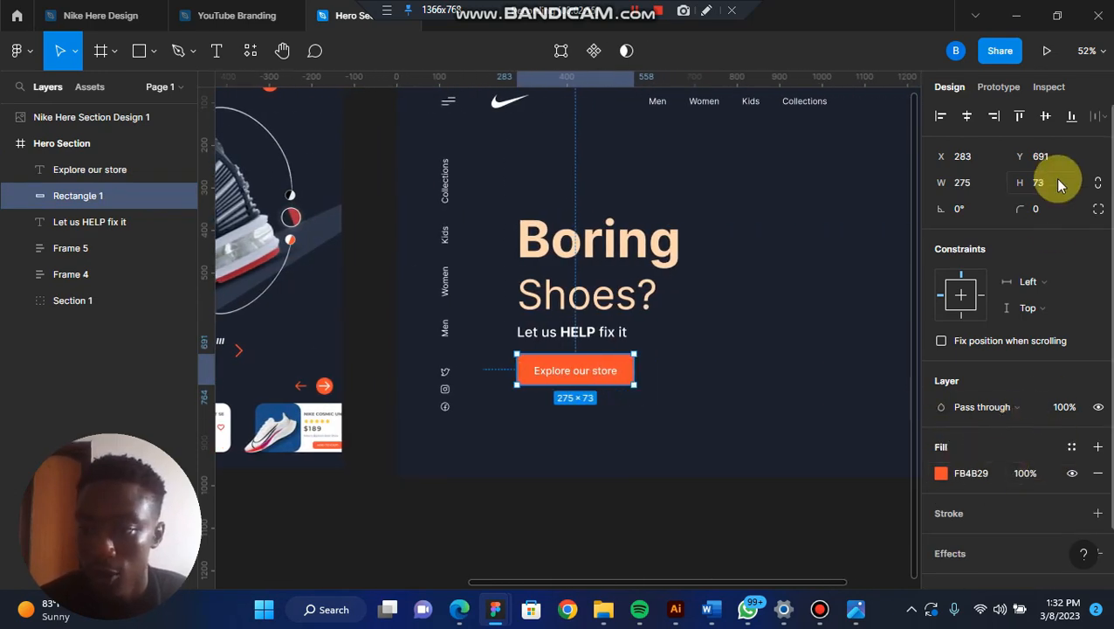
text(10)
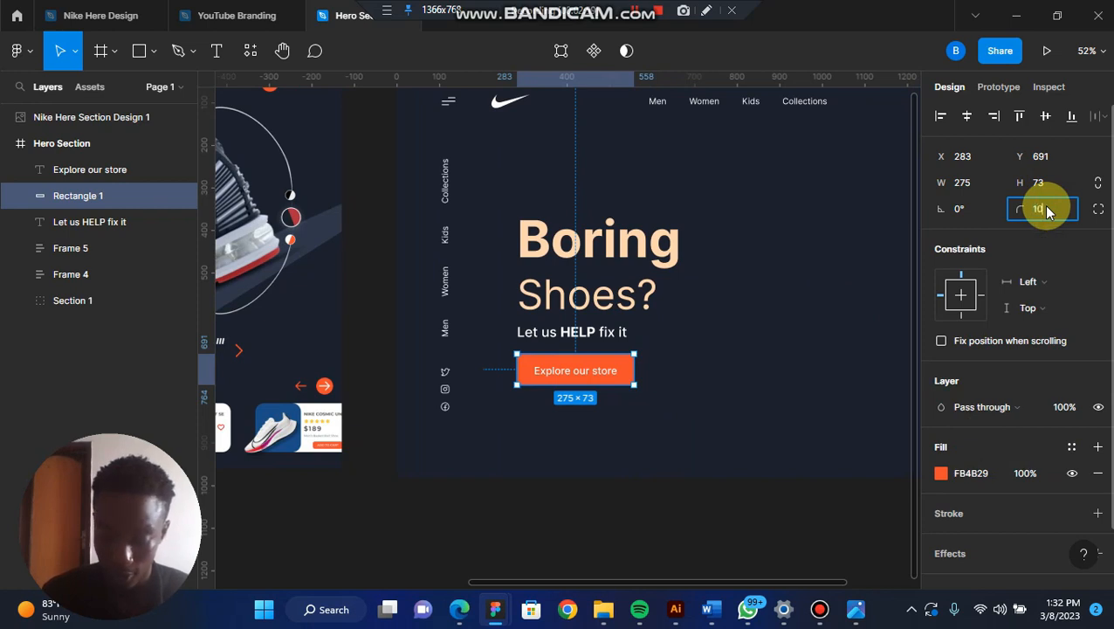
key(Return)
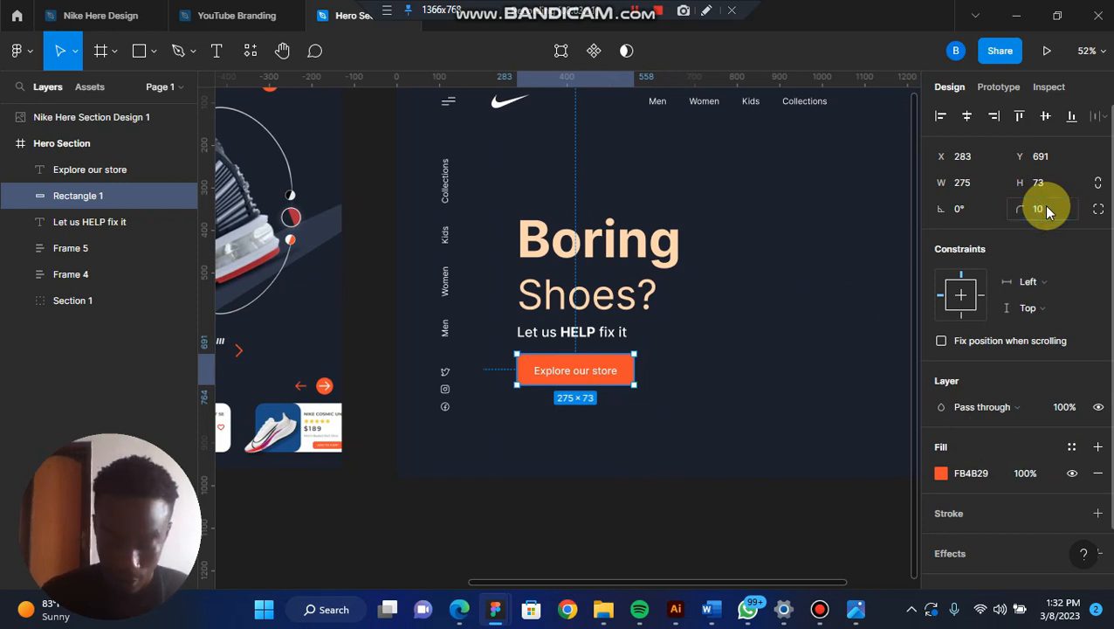
click(1047, 209)
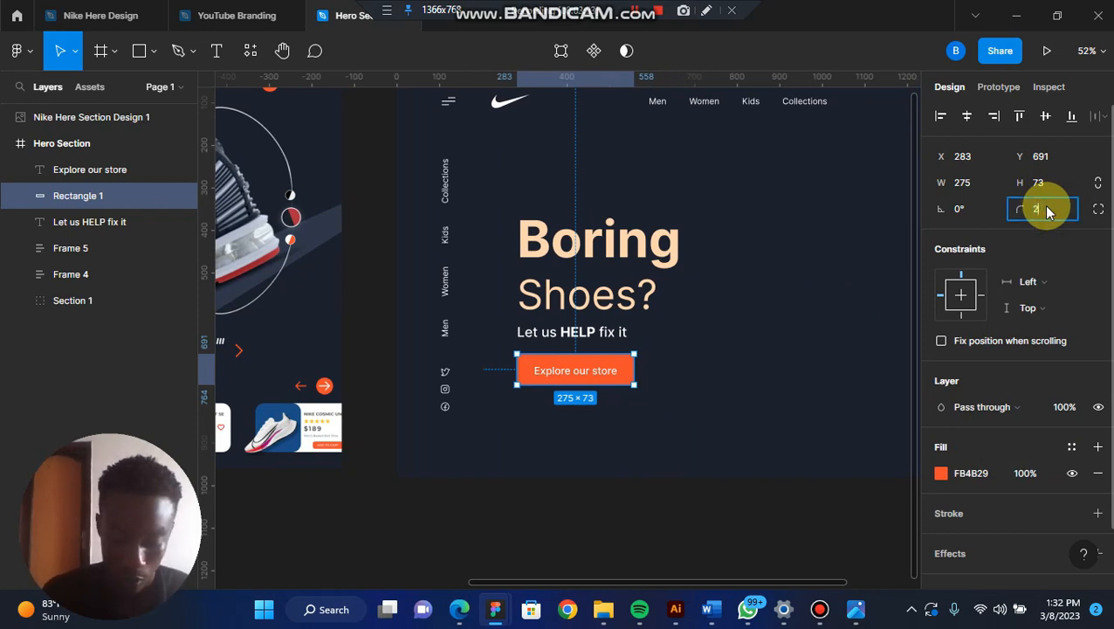
text(15)
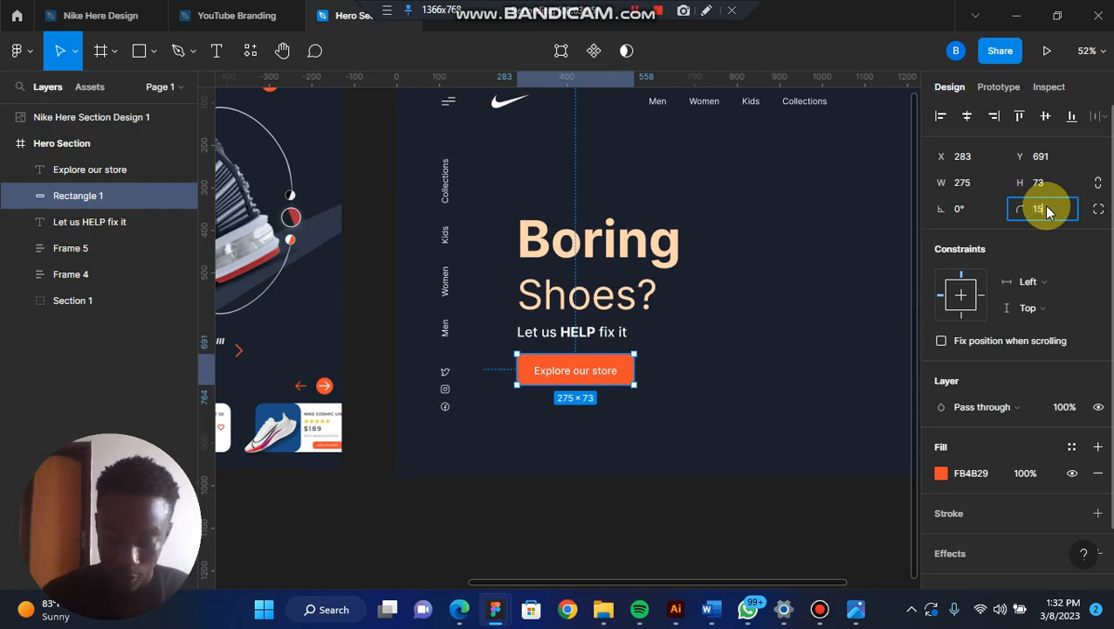
key(Return)
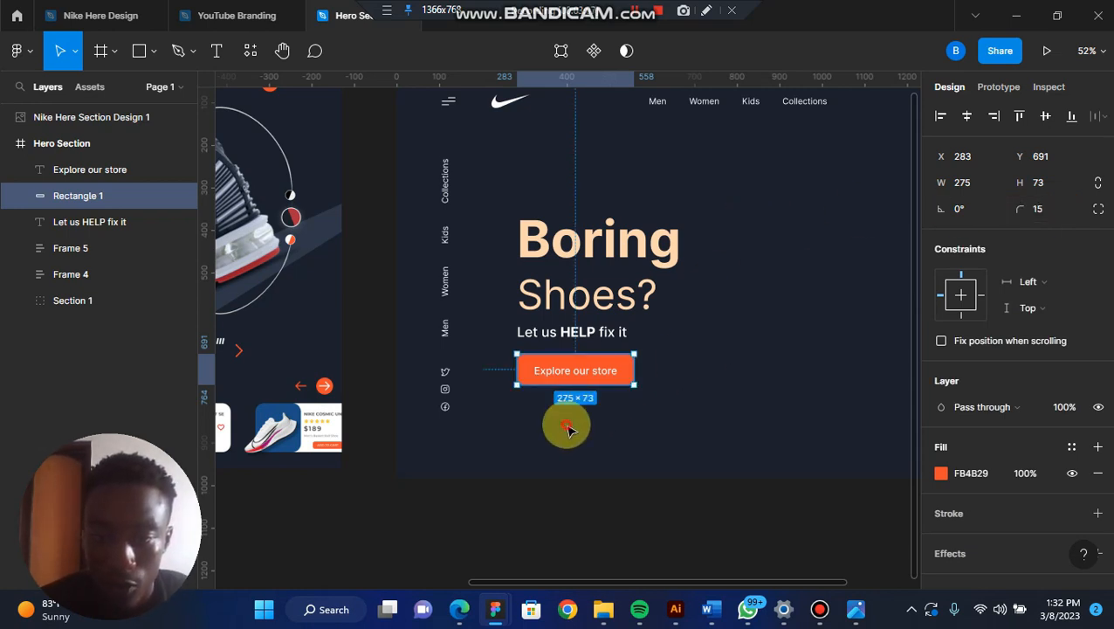
Step: Combine the "Explore our store" text and the orange rectangle into one auto layout button
click(568, 427)
click(597, 375)
shift+click(587, 370)
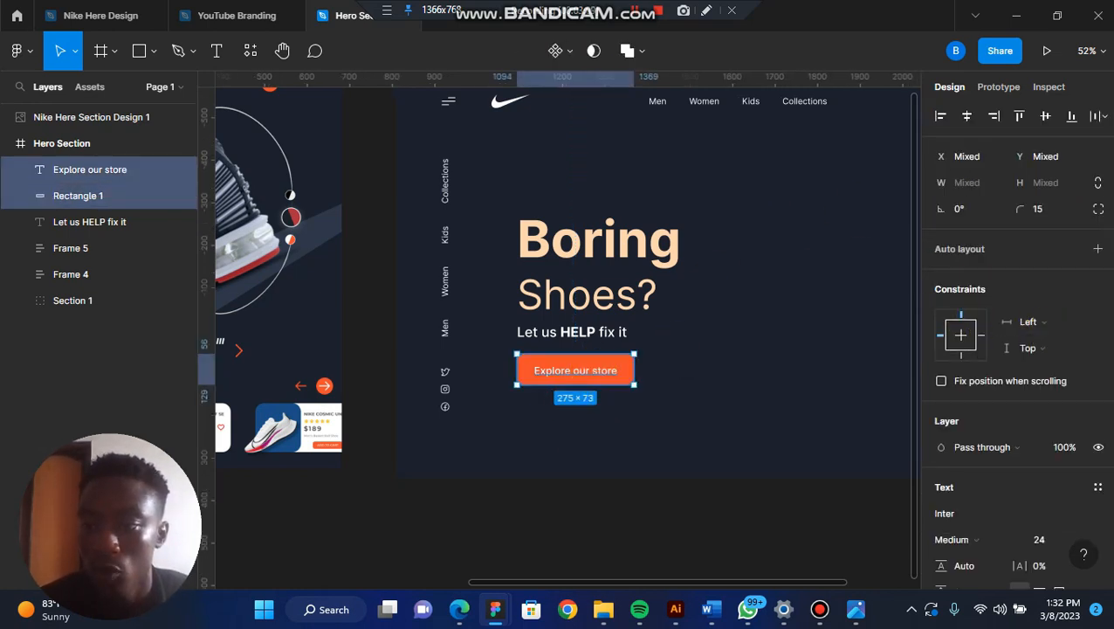
click(1099, 250)
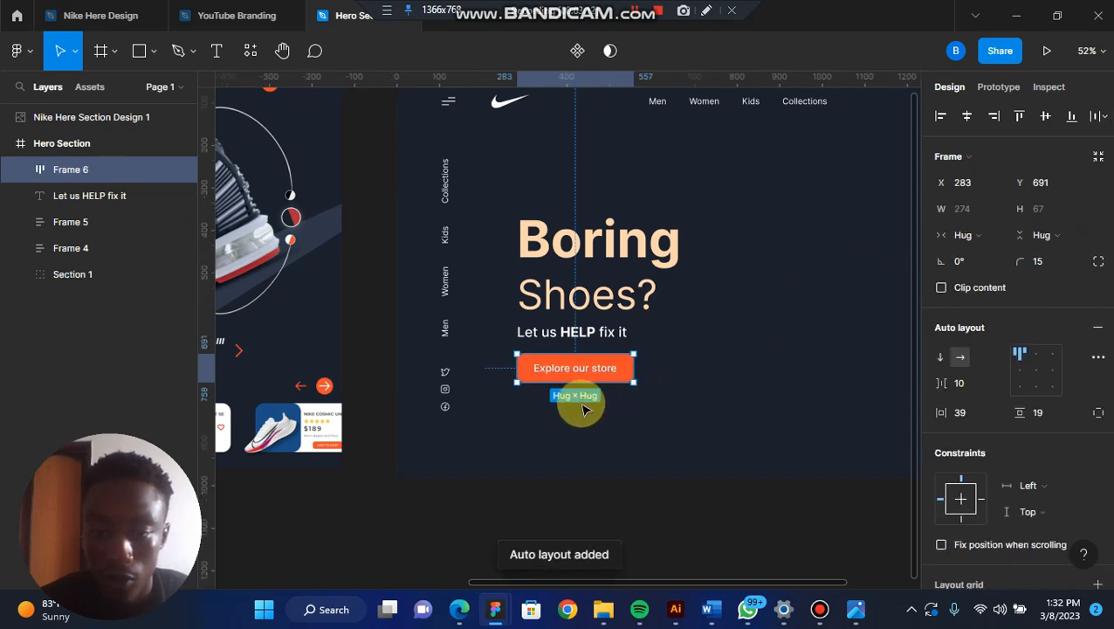
Step: Group the Boring Shoes? heading, the tagline and the store button together
scroll(580, 402, up, 5)
scroll(580, 342, up, 3)
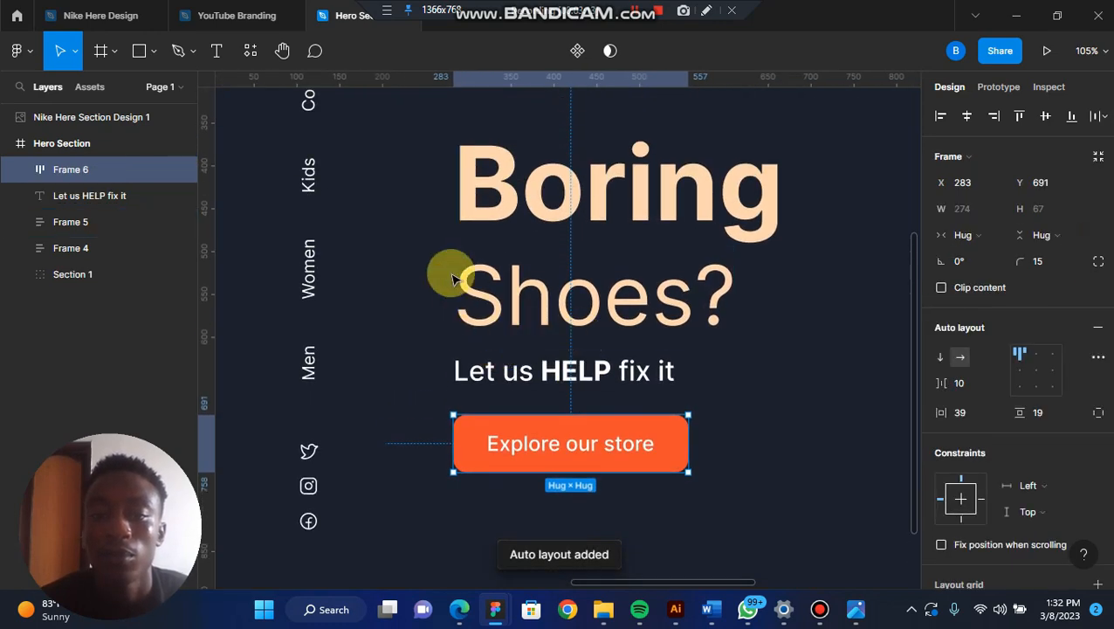
click(434, 199)
drag(501, 304, 577, 485)
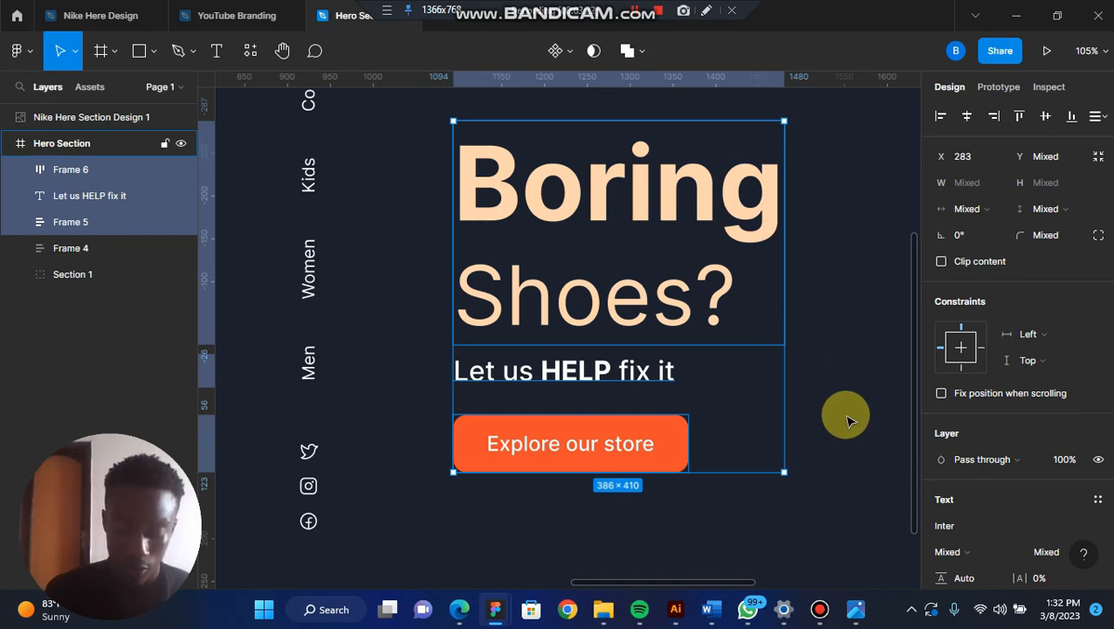
key(ctrl+g)
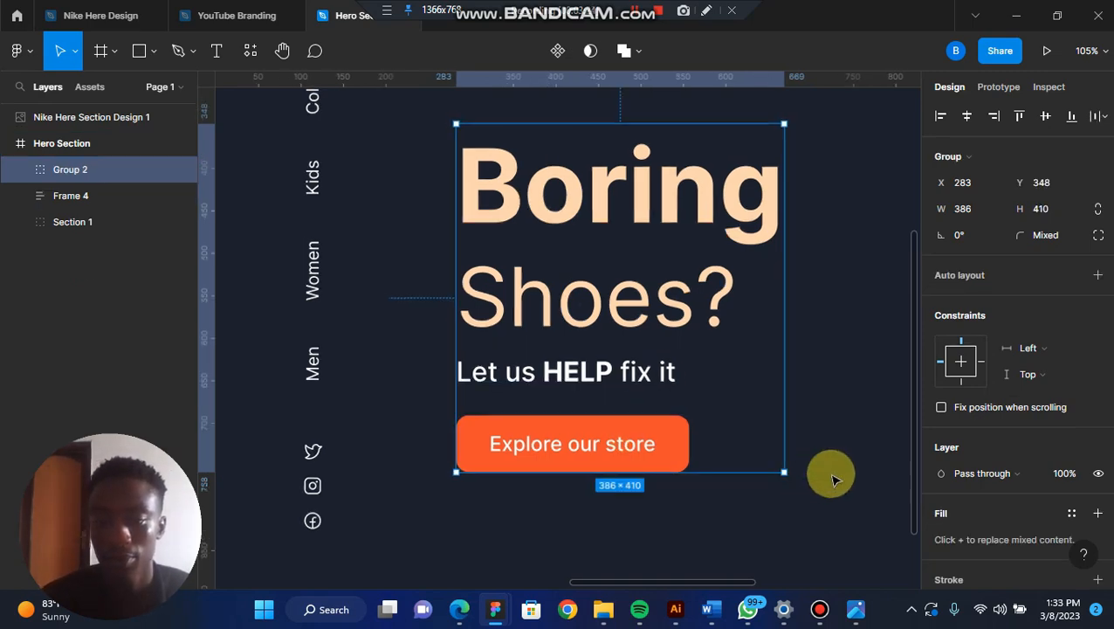
Step: Move the heading, tagline and button group up to about X 268, Y 286 to match the reference layout
scroll(834, 479, down, 5)
scroll(834, 479, down, 3)
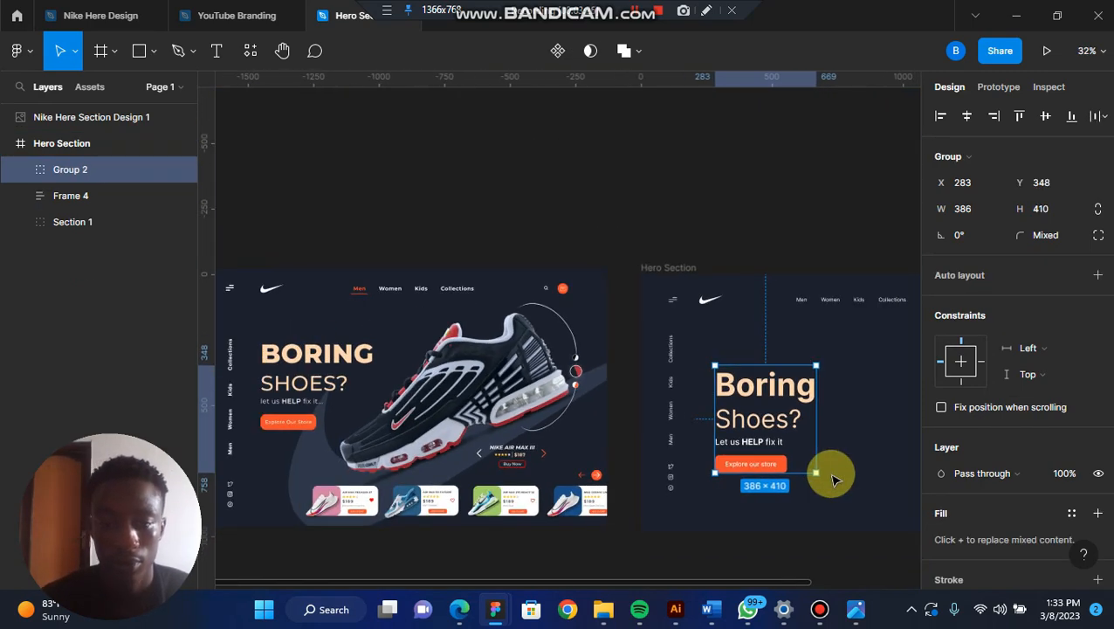
drag(780, 426, 773, 412)
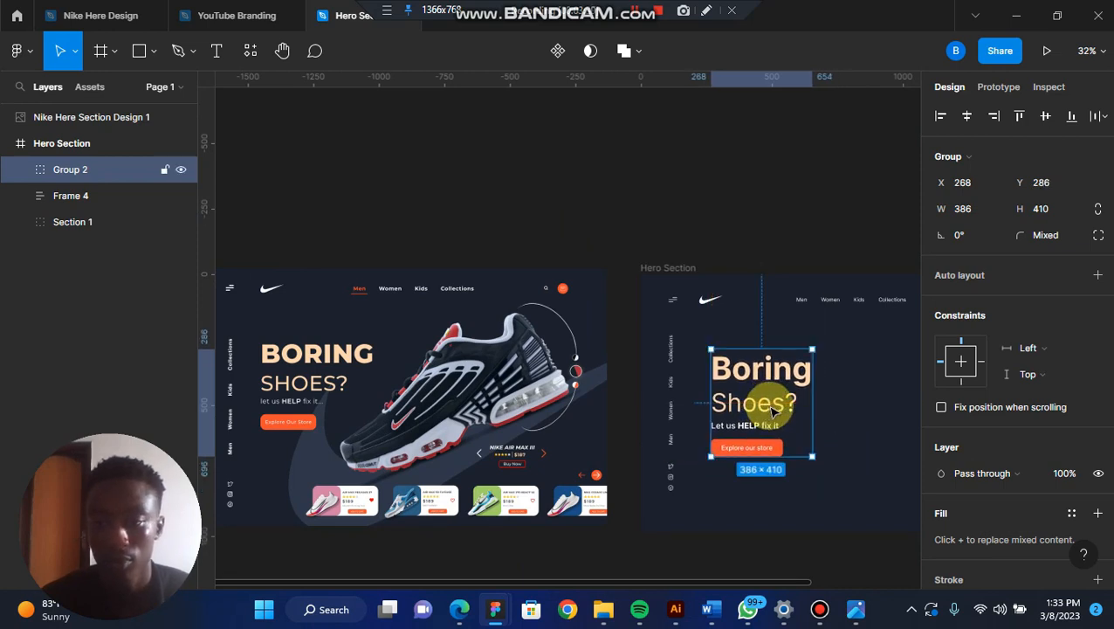
scroll(773, 411, right, 2)
scroll(773, 412, up, 1)
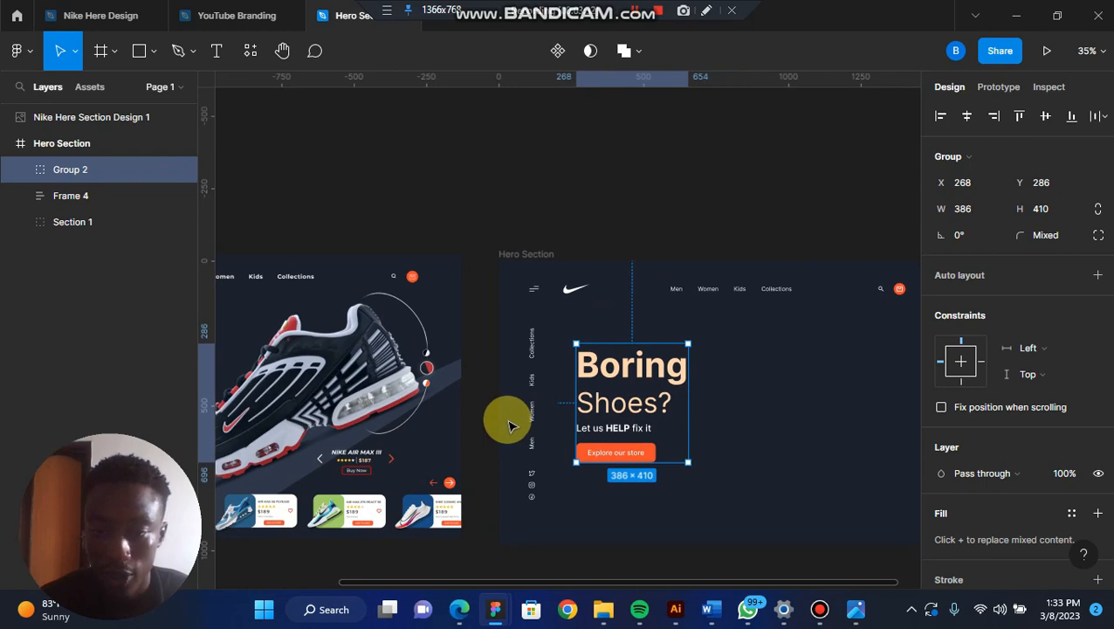
scroll(637, 441, up, 3)
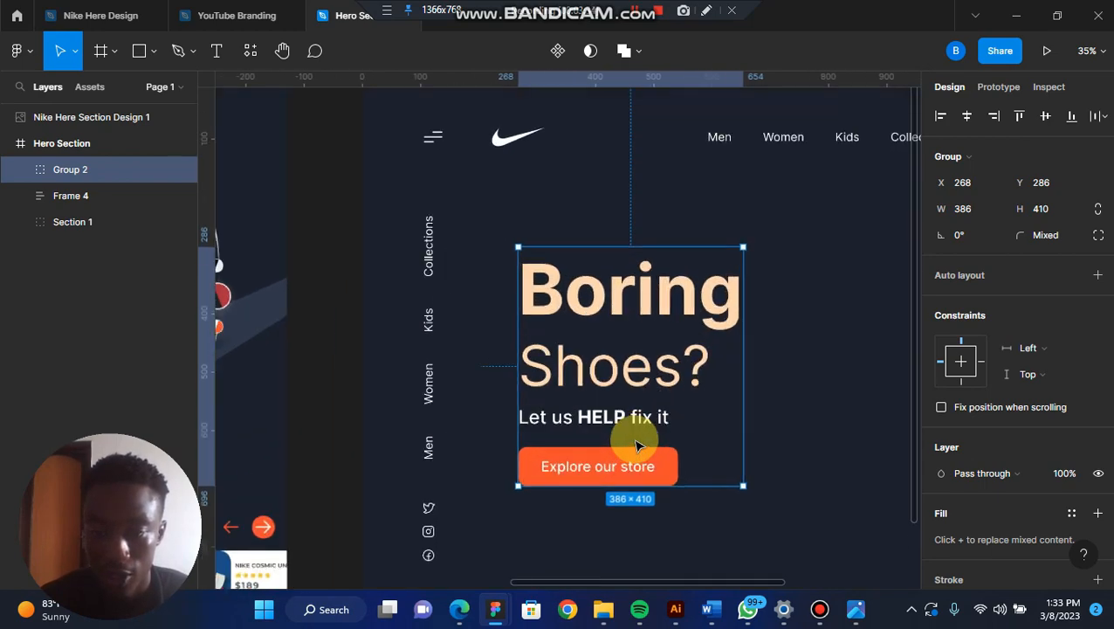
Step: Ungroup the heading, tagline and store button so each can be adjusted separately
click(802, 449)
click(636, 390)
right_click(634, 390)
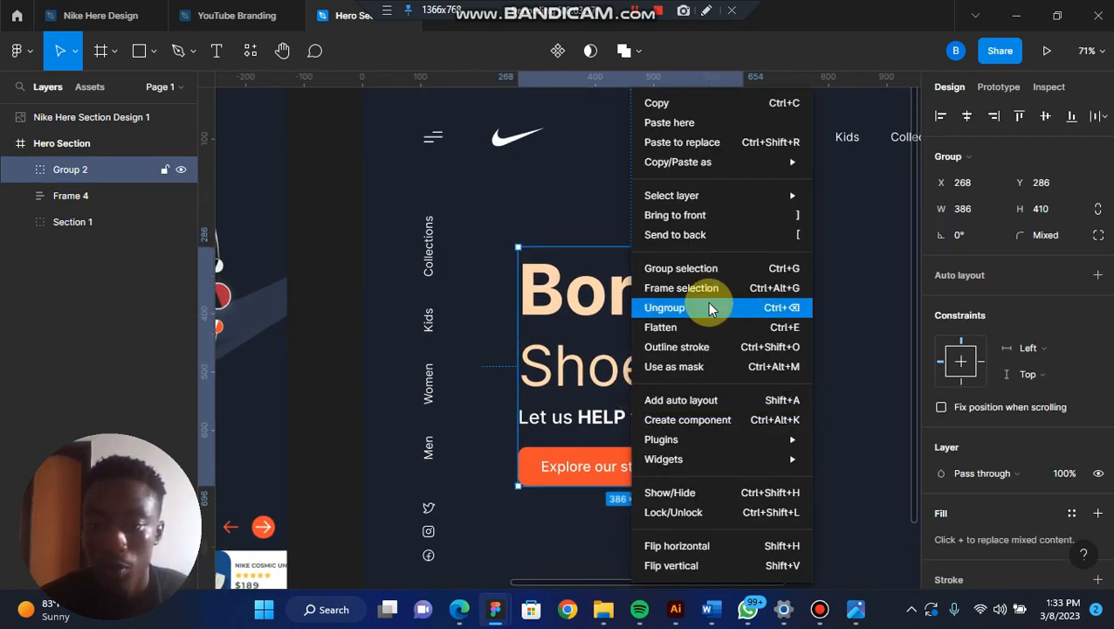
click(709, 307)
click(828, 372)
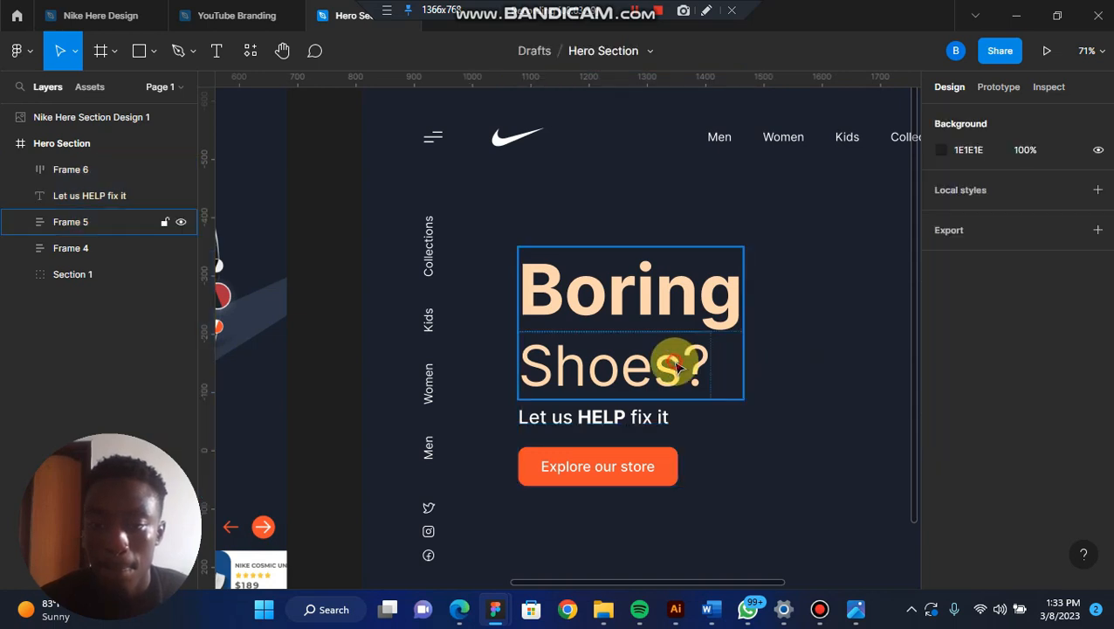
click(677, 366)
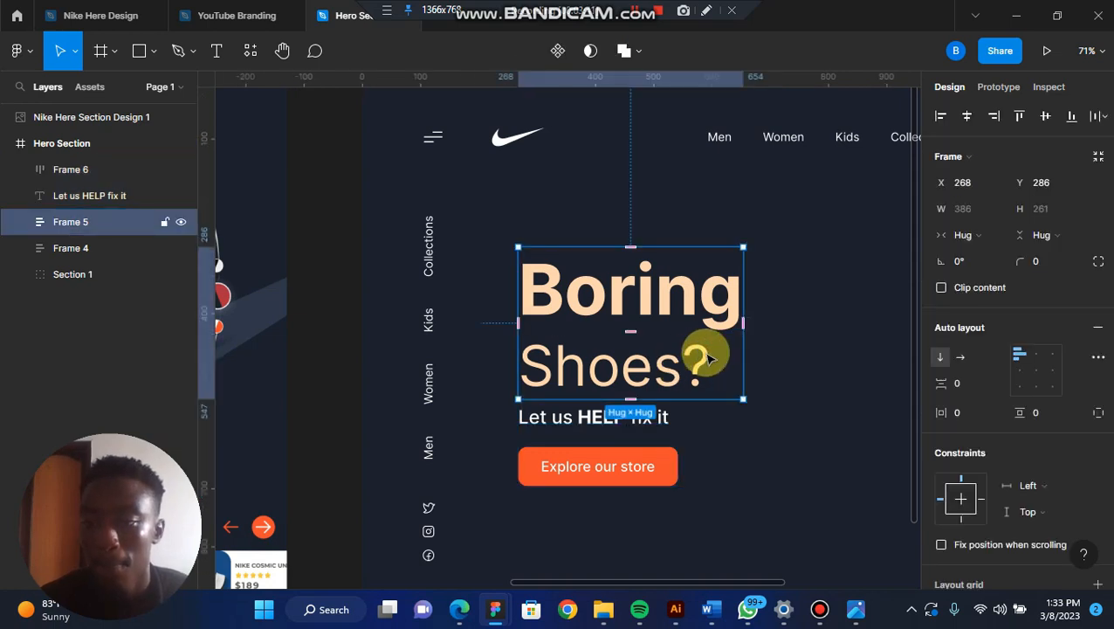
click(763, 368)
Step: Move the "Let us HELP fix it" tagline up to Y 547 and shift the store button up slightly beneath it
click(595, 423)
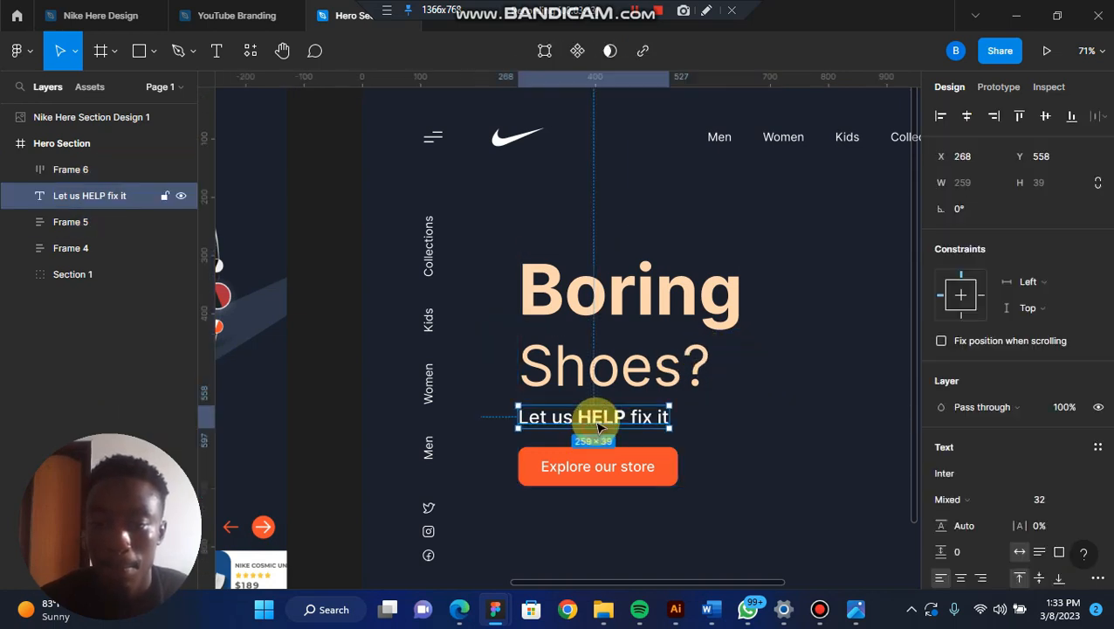
drag(597, 423, 585, 428)
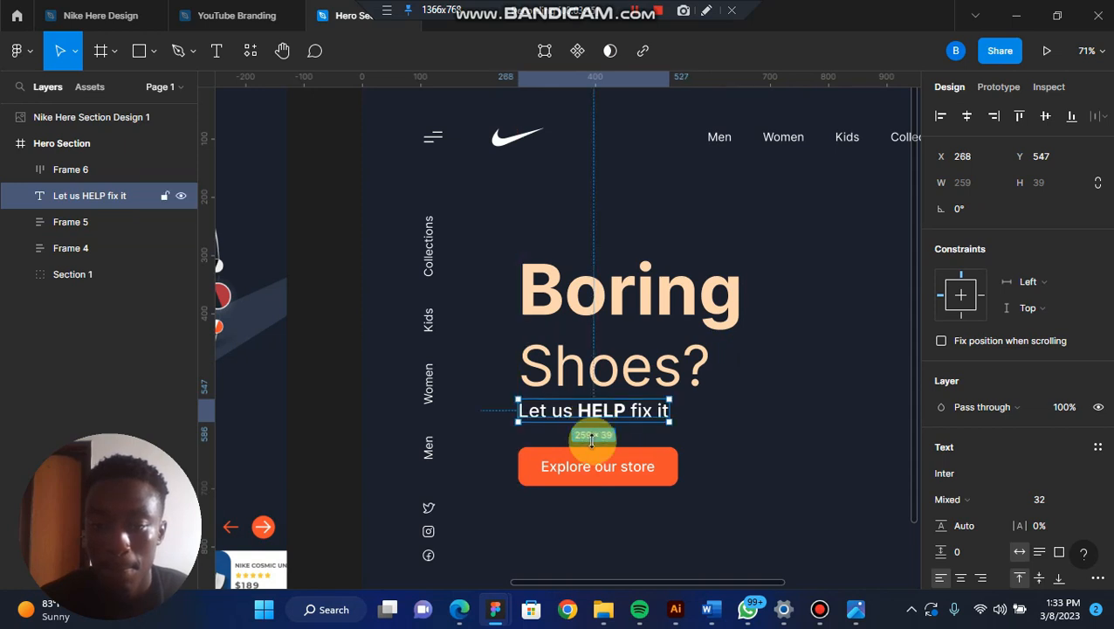
click(594, 472)
drag(593, 471, 593, 462)
click(740, 465)
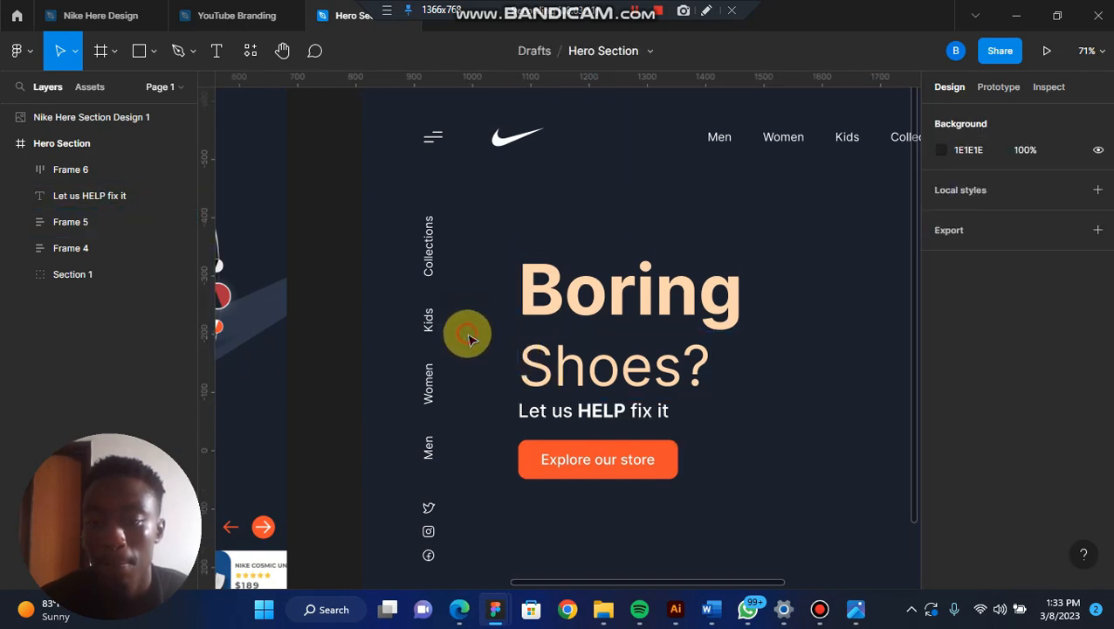
Step: Combine the Boring Shoes? heading and the tagline into a vertical auto layout
drag(469, 339, 552, 423)
scroll(805, 458, left, 3)
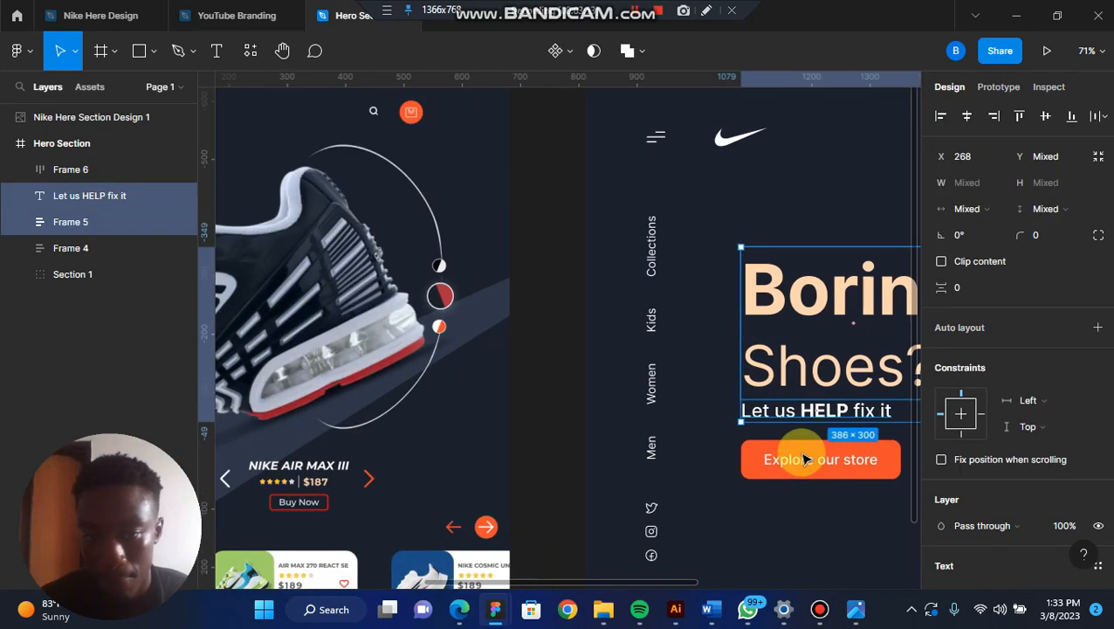
scroll(805, 458, left, 10)
scroll(805, 458, right, 12)
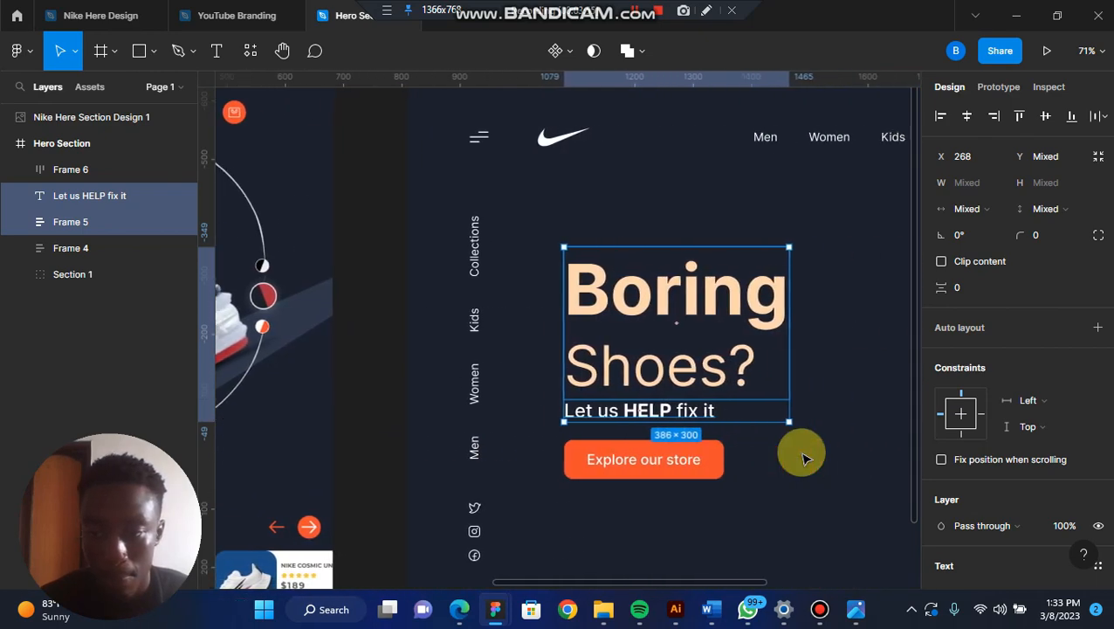
scroll(804, 456, right, 1)
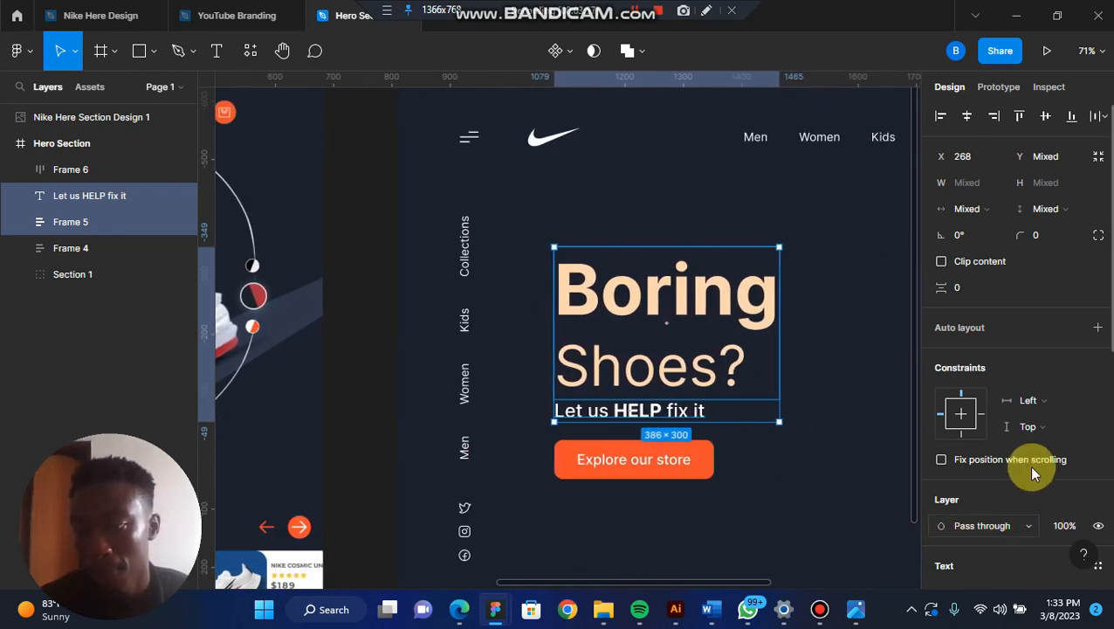
click(1096, 337)
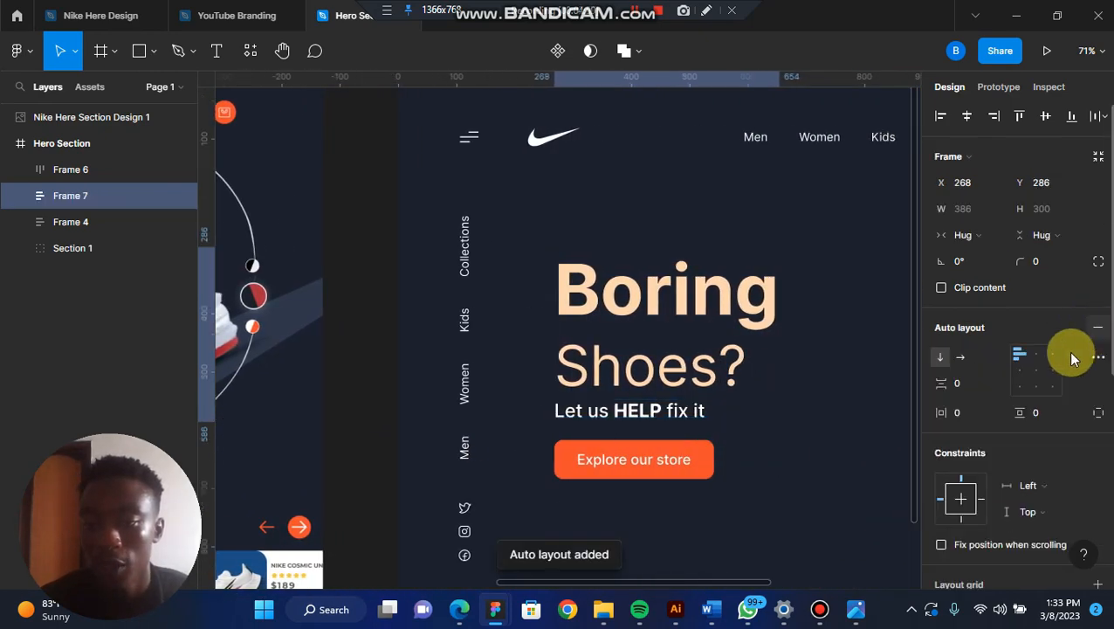
click(732, 456)
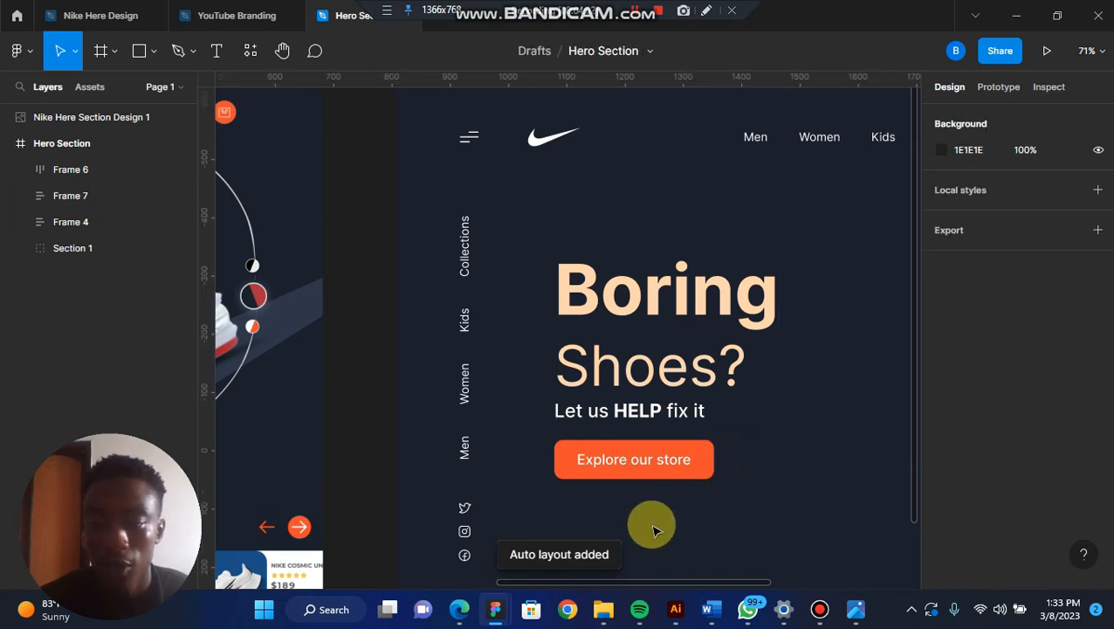
Step: Combine the heading-and-tagline frame and the store button into one auto layout with 25 spacing between items
click(668, 368)
drag(515, 353, 636, 482)
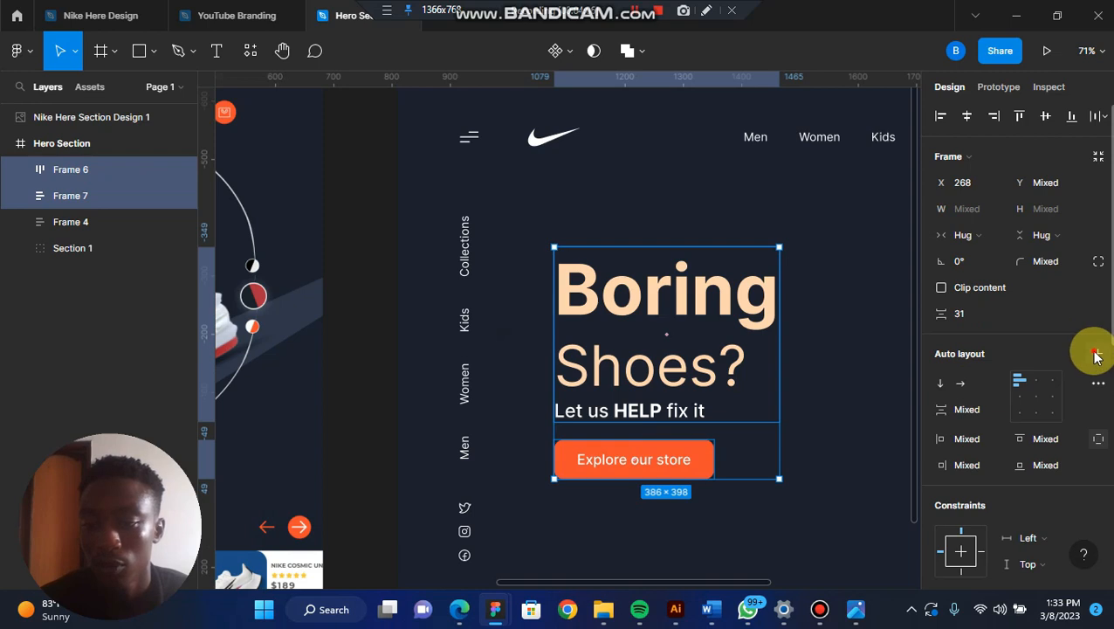
click(1097, 349)
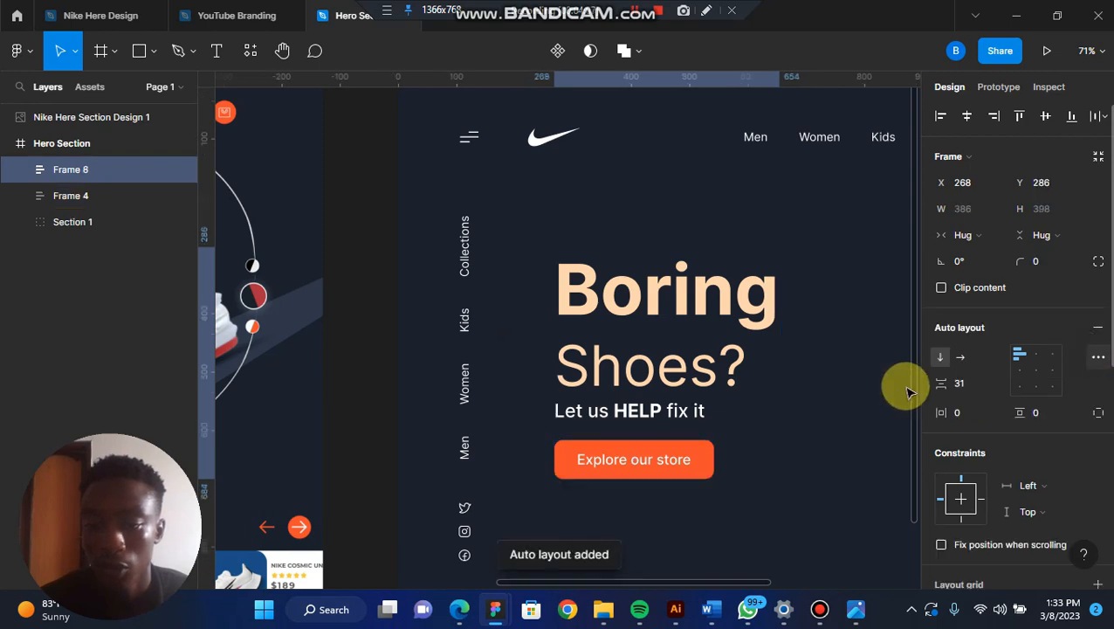
click(976, 391)
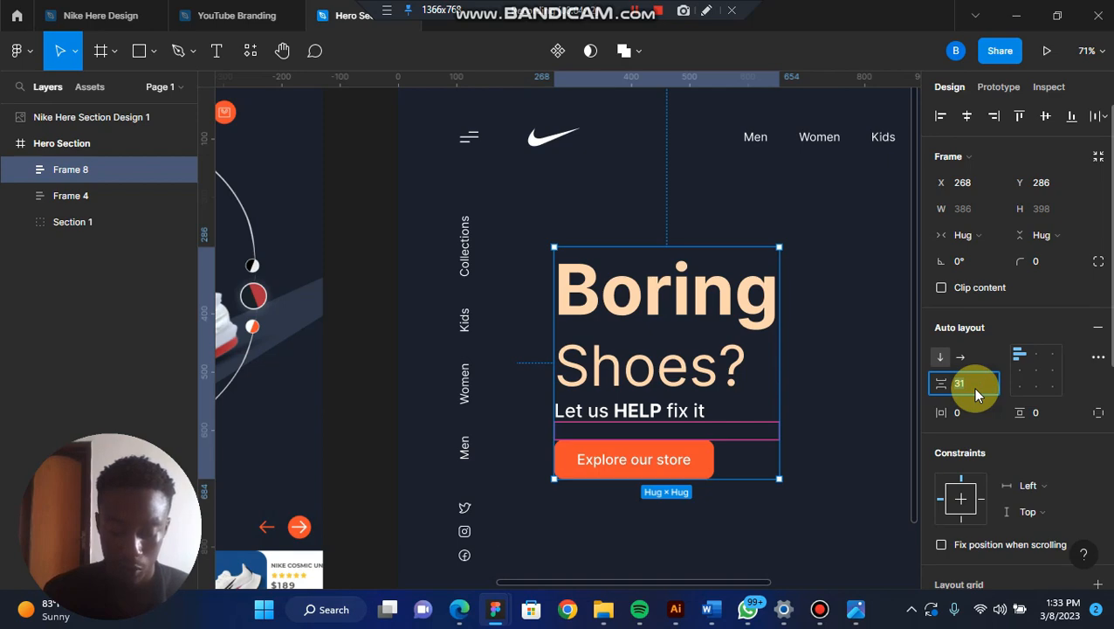
text(25)
key(Return)
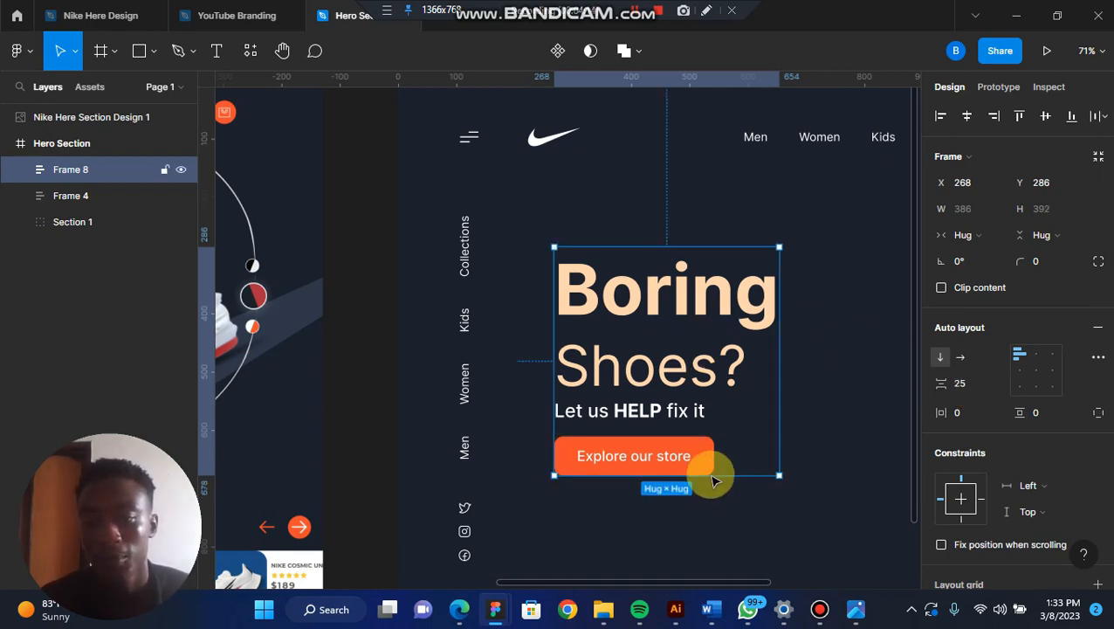
click(718, 522)
Step: Move the combined heading, tagline and button frame up to Y 259 to match the reference layout
scroll(716, 517, down, 5)
click(712, 501)
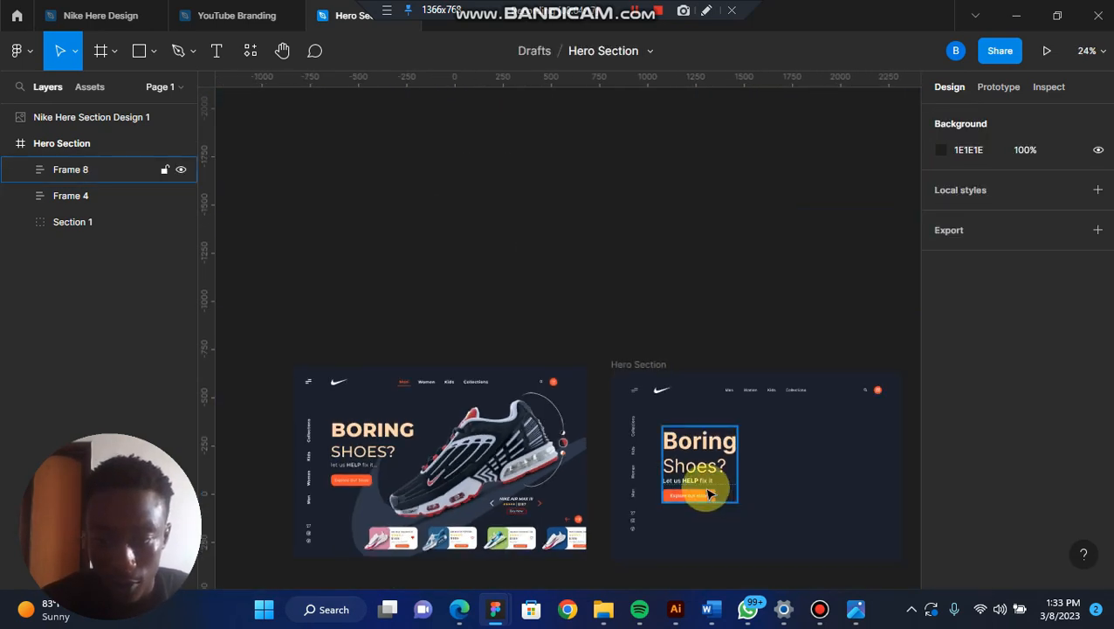
drag(709, 494, 709, 489)
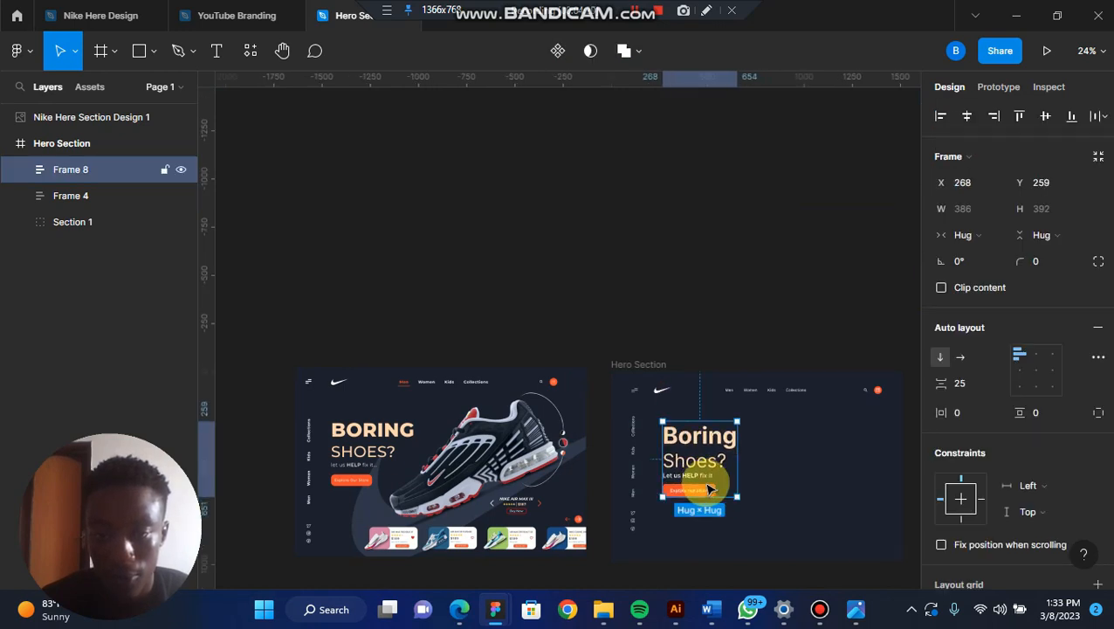
click(787, 496)
scroll(787, 496, right, 1)
scroll(786, 496, down, 1)
Step: Check the heading block's alignment against the Hero Section's 15-column layout grid, and hide the grid again
click(577, 337)
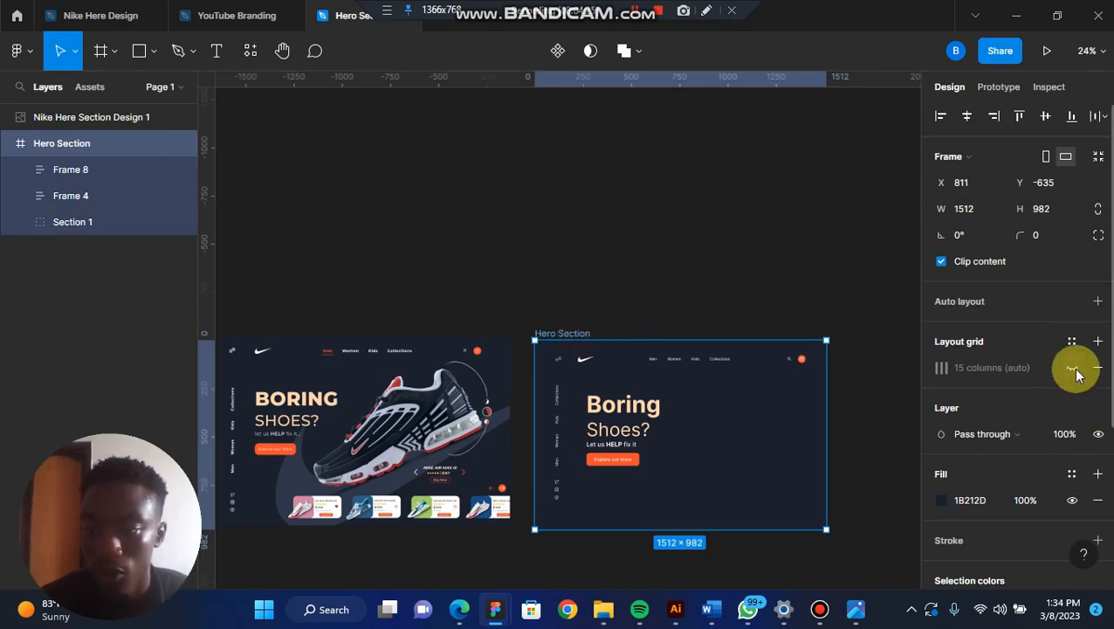
scroll(684, 472, up, 3)
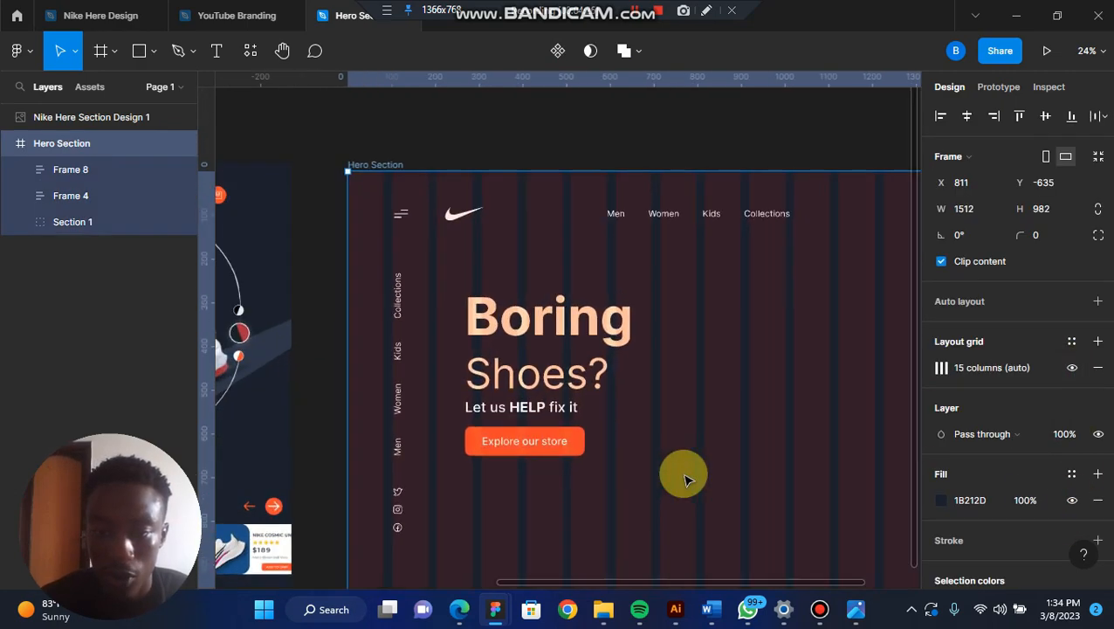
click(513, 374)
drag(512, 371, 498, 372)
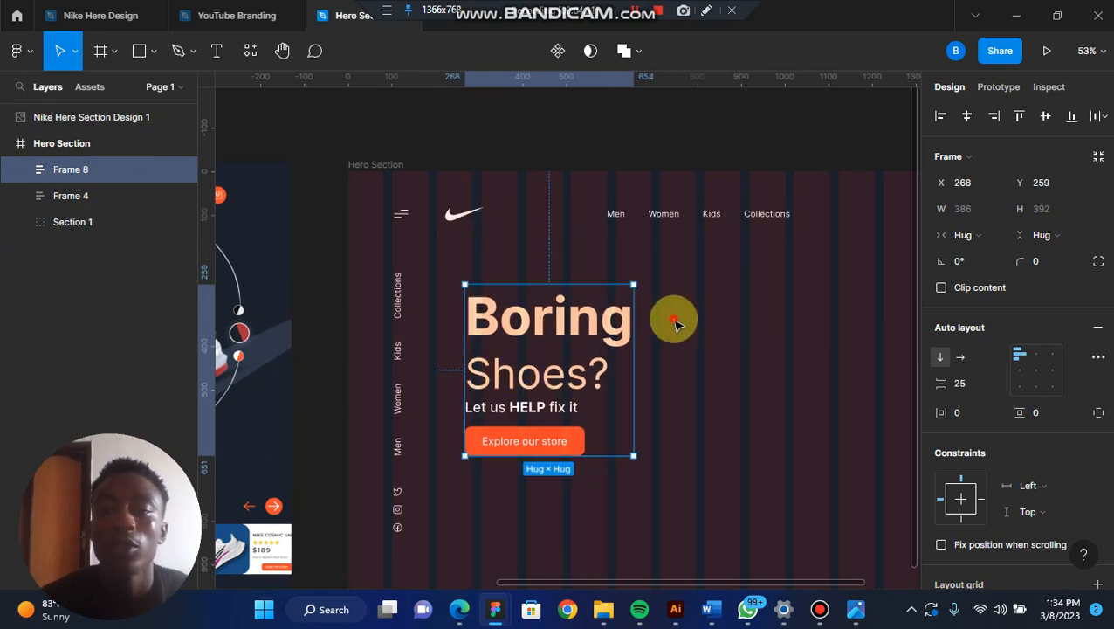
key(Escape)
click(382, 169)
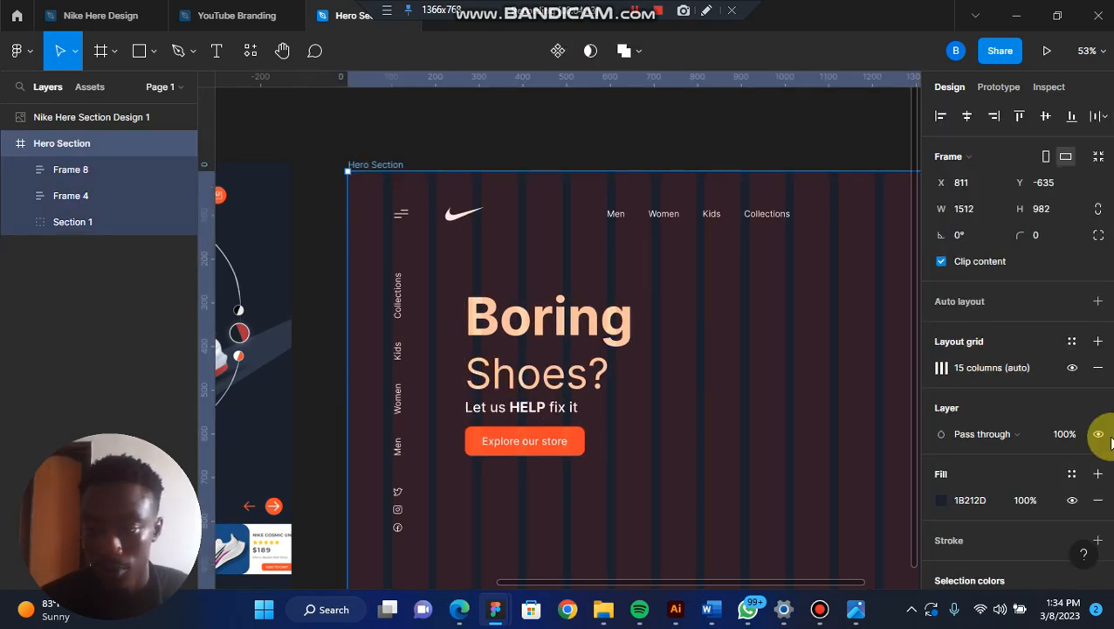
click(1071, 370)
scroll(775, 339, down, 3)
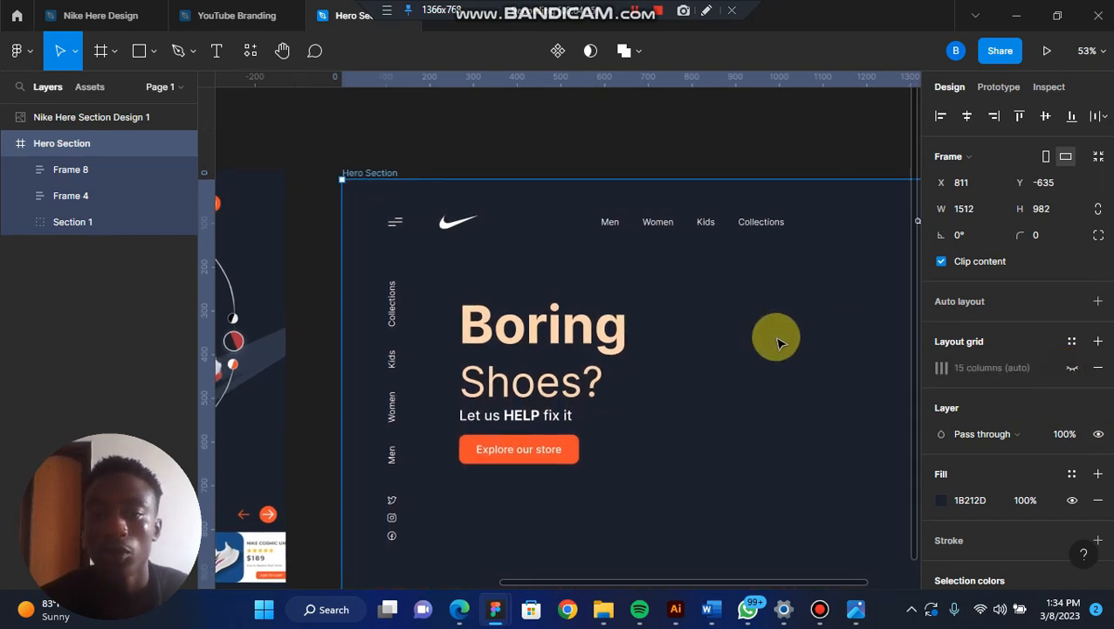
Step: Rename the vertical side menu layer as Section 2 and the heading block layer as Section 3
scroll(669, 332, right, 4)
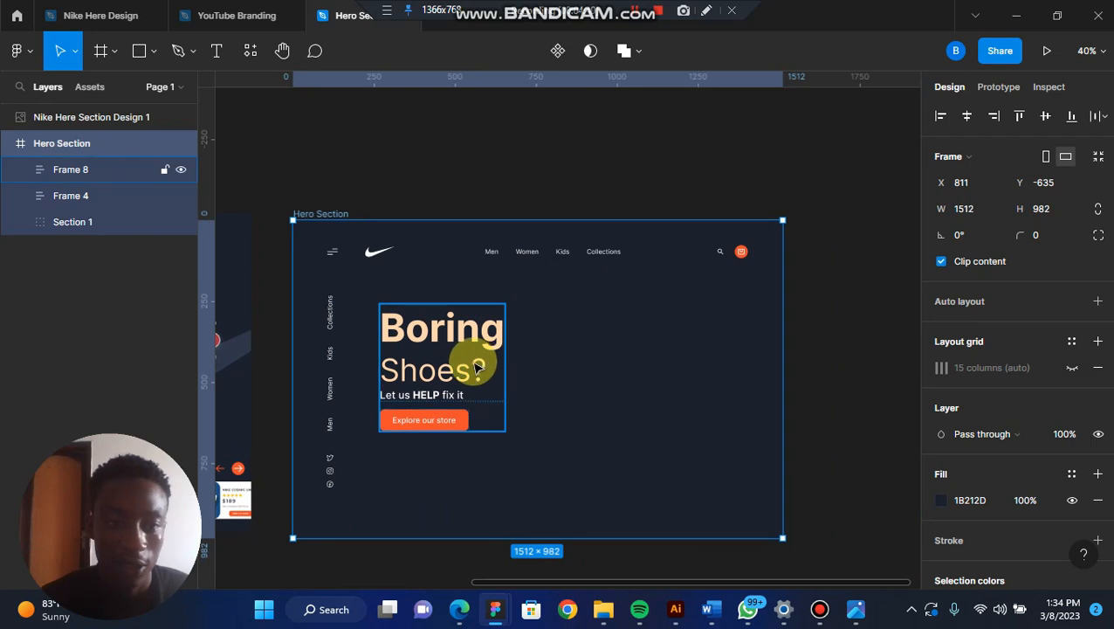
click(330, 353)
double_click(69, 198)
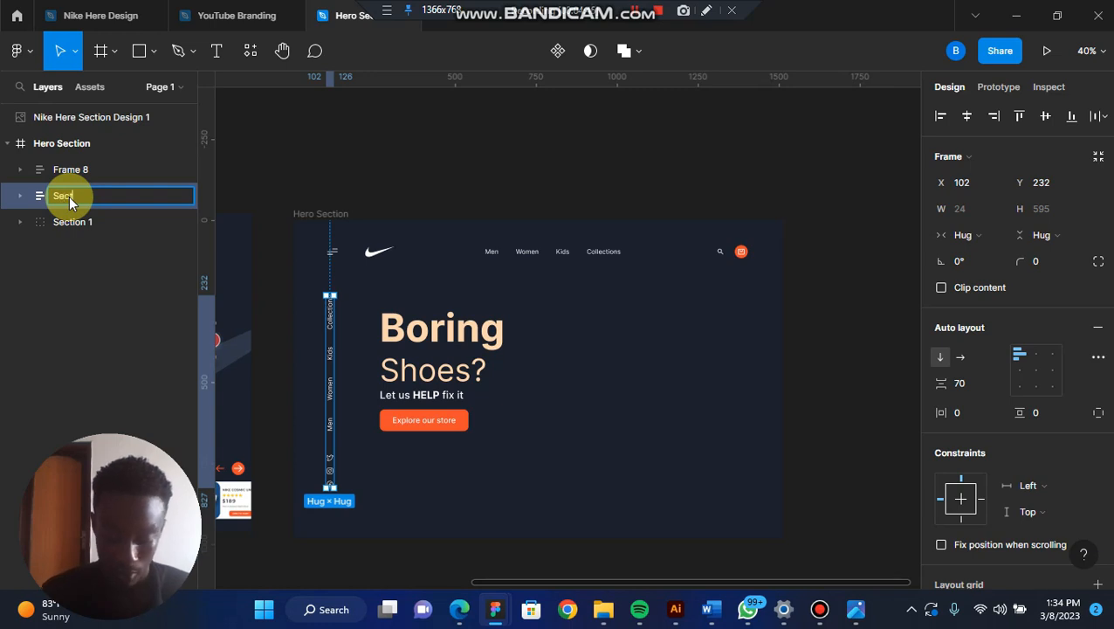
text(Section 2)
key(Return)
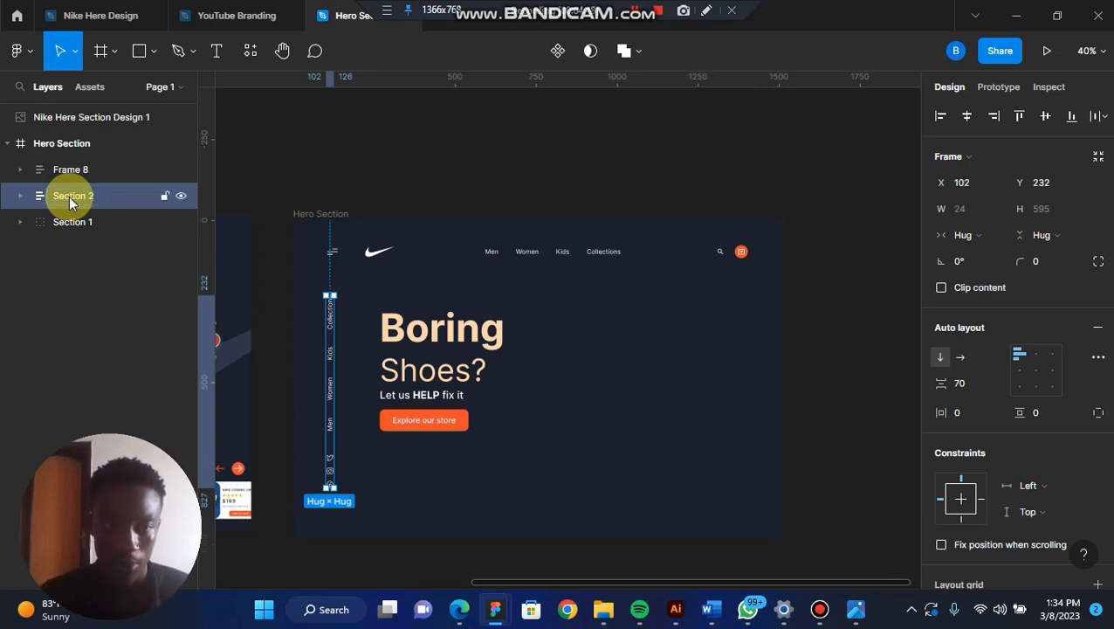
double_click(64, 171)
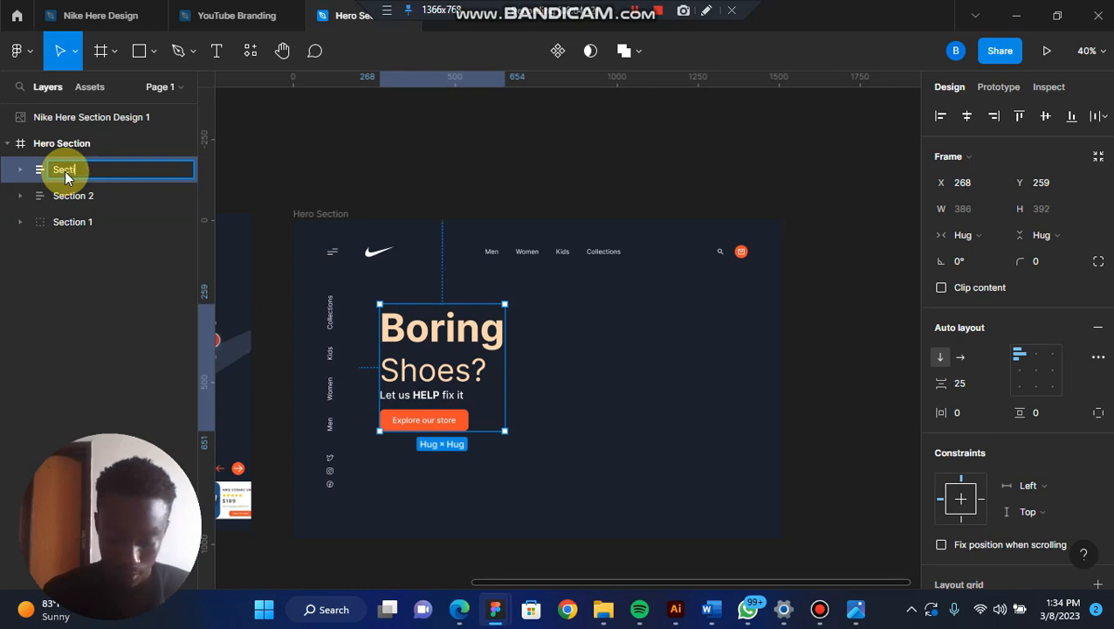
key(Return)
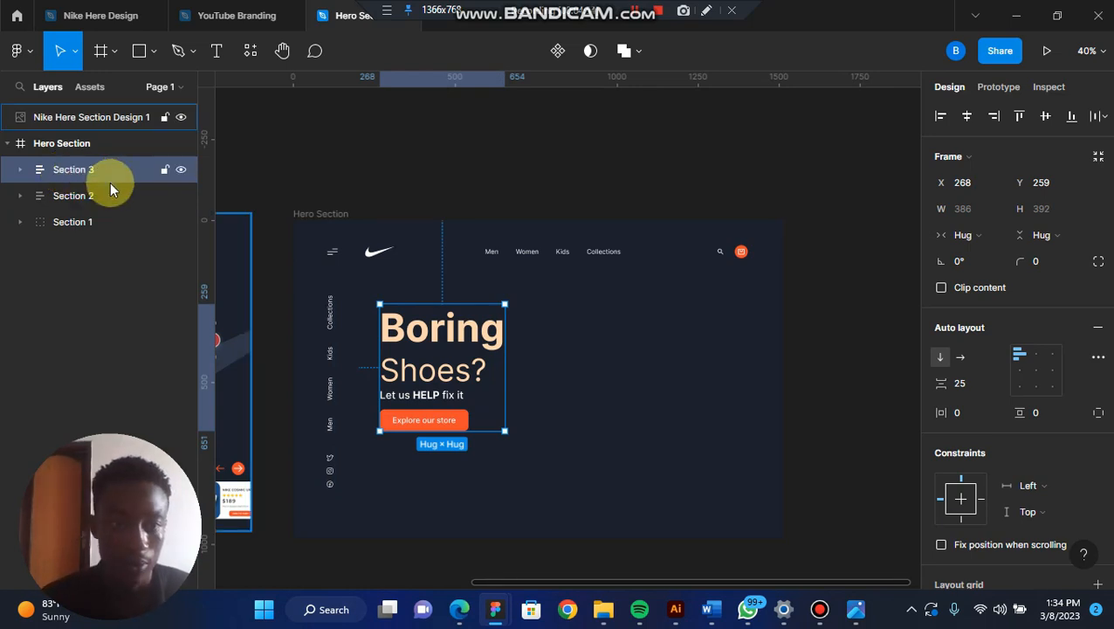
Step: Reorder the Hero Section layers so Section 1 comes first, followed by Section 2 and Section 3
click(120, 221)
drag(121, 221, 119, 159)
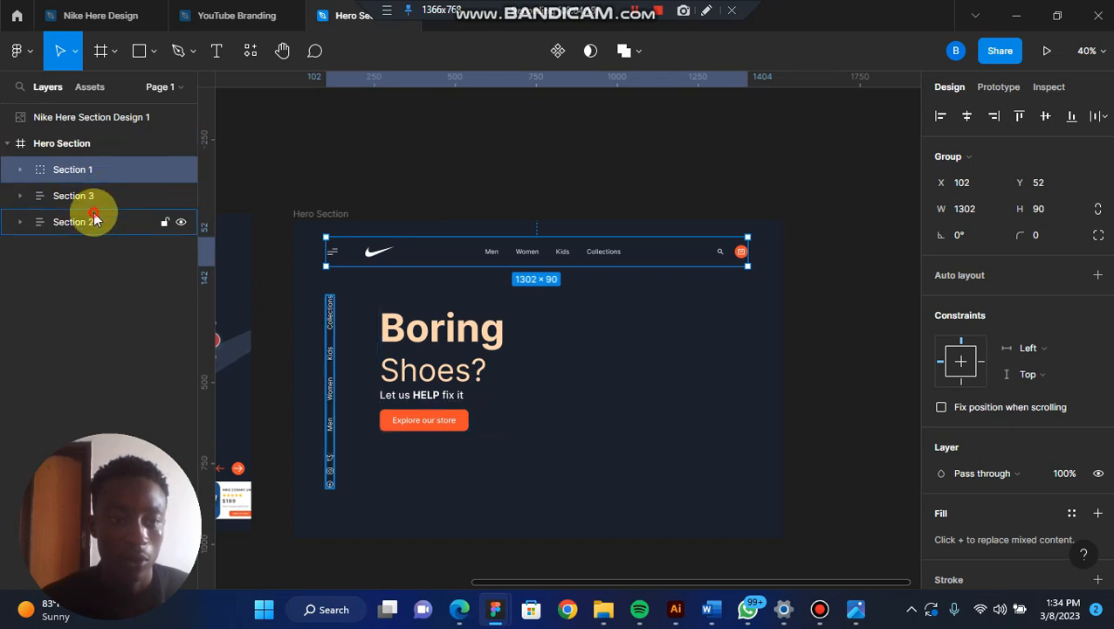
drag(92, 220, 96, 185)
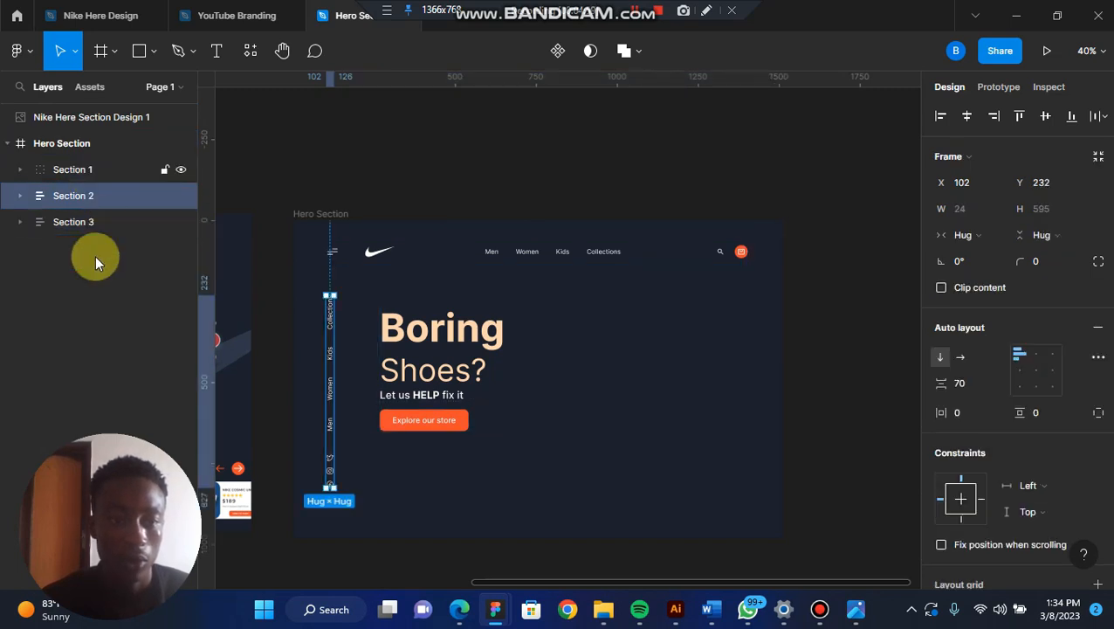
click(572, 356)
Step: Examine the row of product cards along the lower edge of the reference design
scroll(575, 358, left, 5)
scroll(574, 358, down, 2)
click(519, 372)
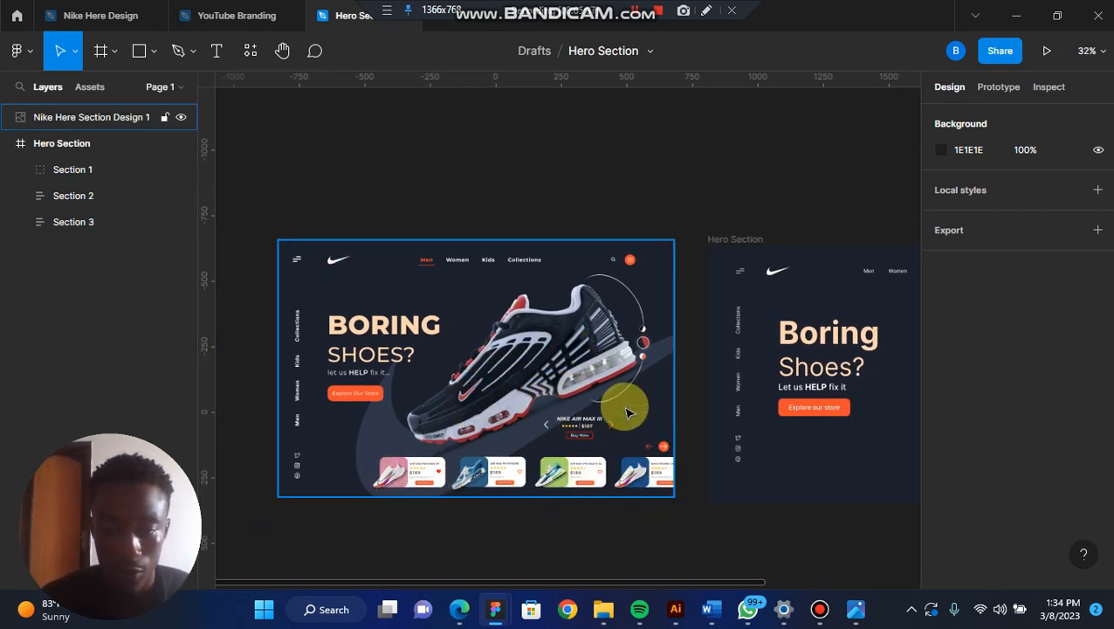
scroll(625, 405, down, 3)
scroll(336, 404, up, 5)
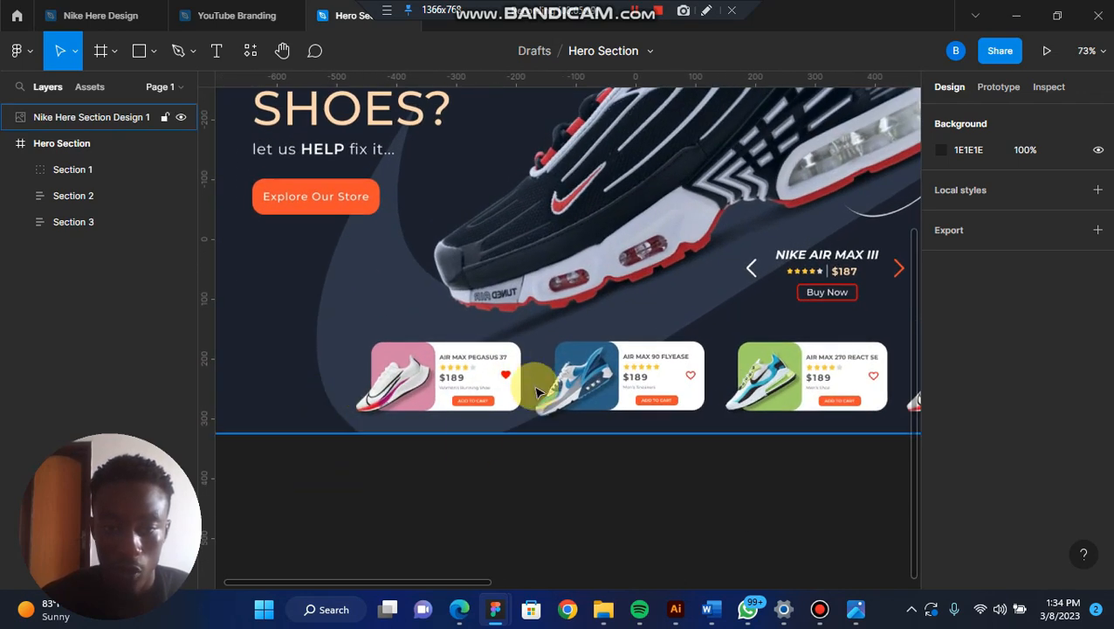
scroll(642, 455, right, 3)
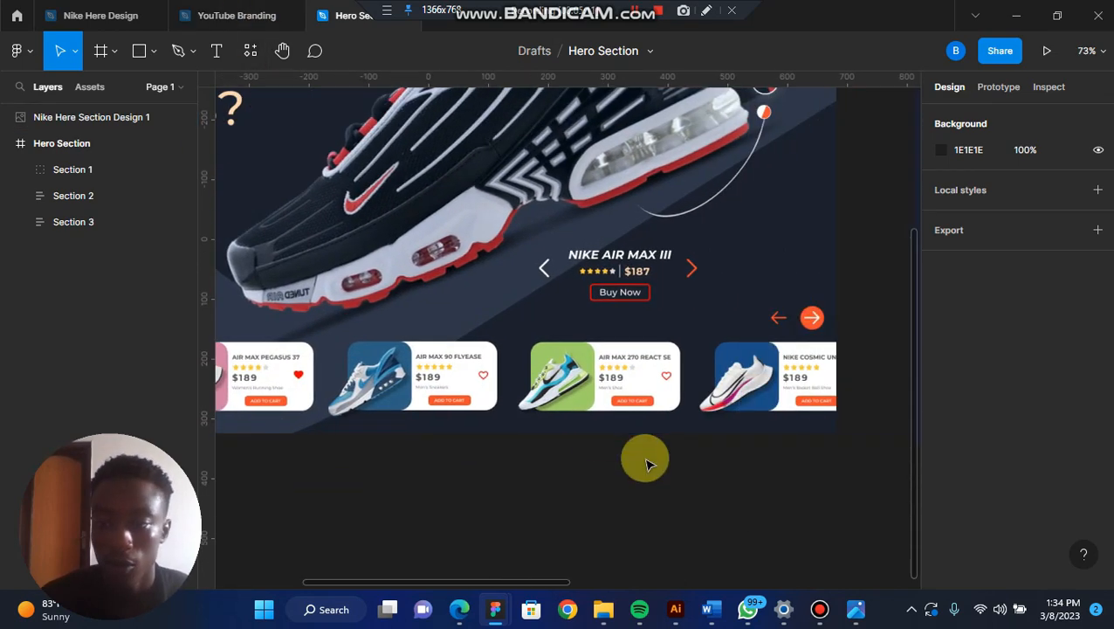
scroll(642, 455, down, 5)
scroll(505, 477, left, 3)
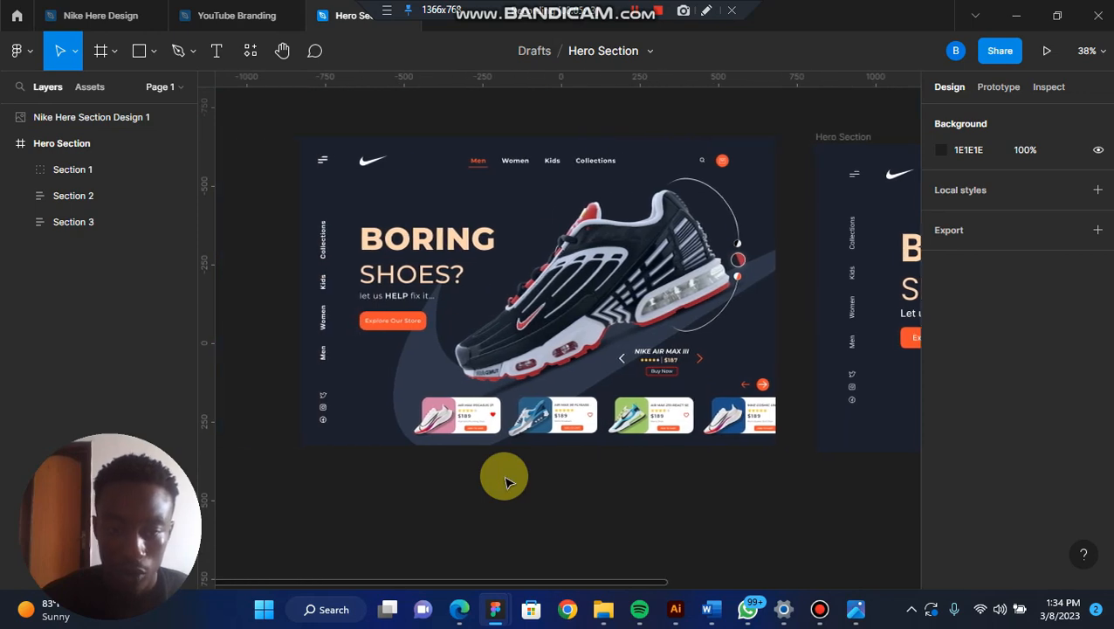
Step: Draw a rectangle about 245 × 102 directly below the Air Max Pegasus 37 card in the reference, matching the card's width
scroll(505, 477, up, 3)
scroll(393, 415, up, 2)
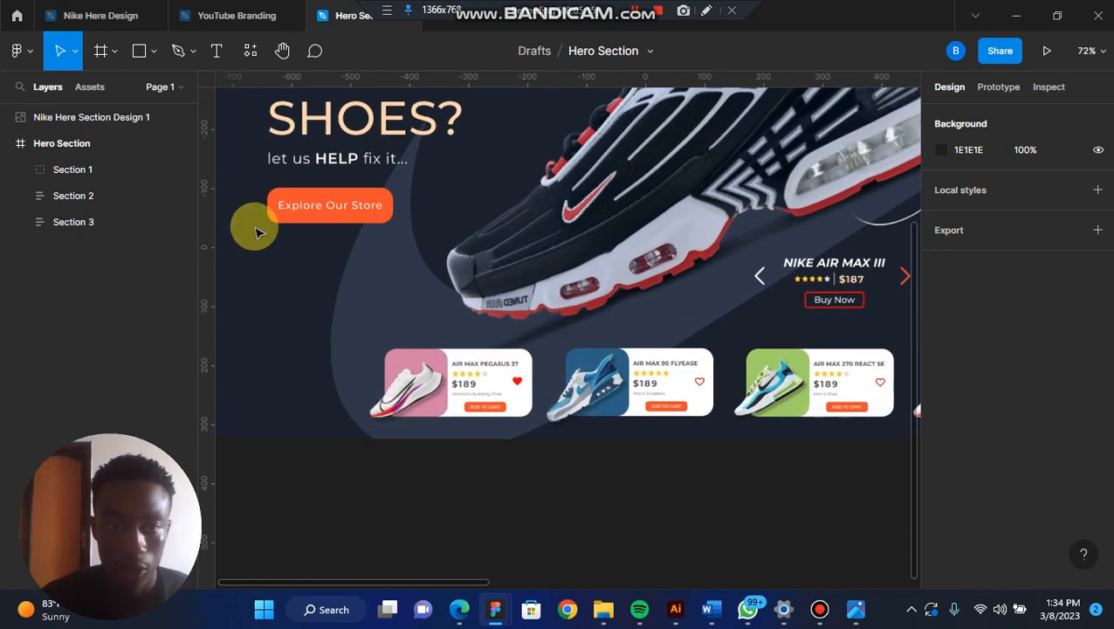
click(139, 50)
mouse_move(386, 430)
mouse_down()
mouse_move(537, 491)
mouse_move(476, 469)
mouse_move(529, 464)
mouse_up()
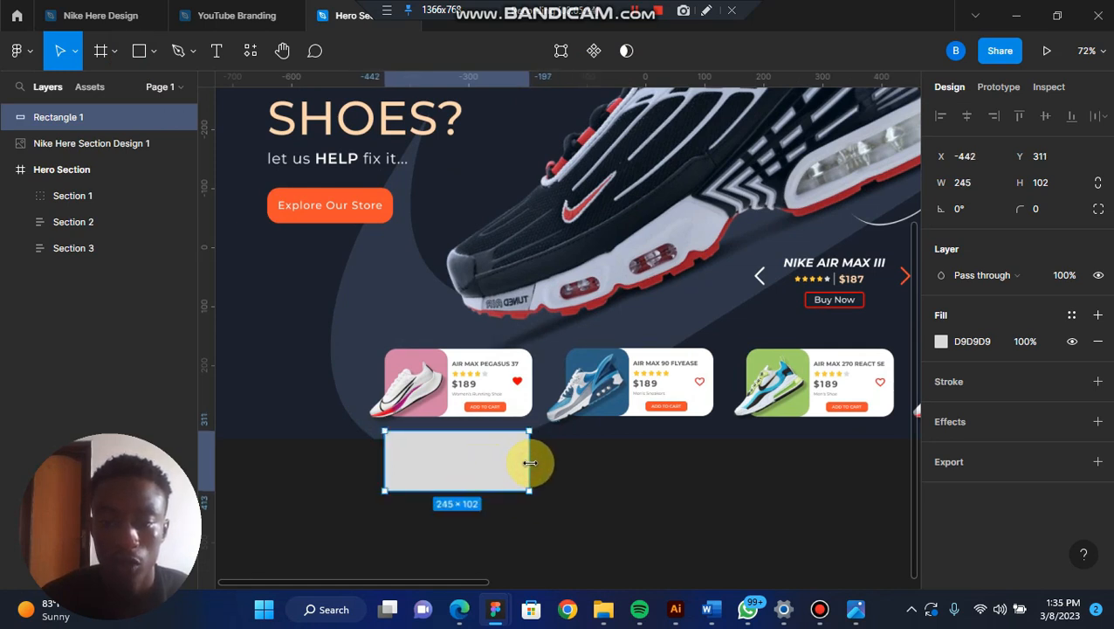
Step: Set the corner radius of the grey card rectangle to 17
click(1039, 211)
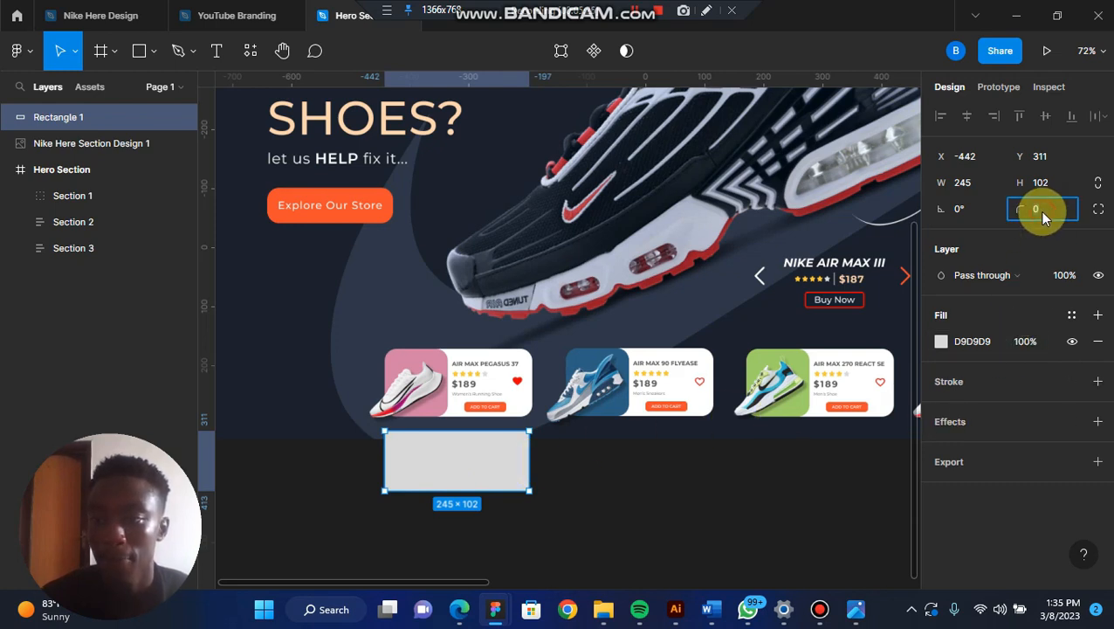
text(15)
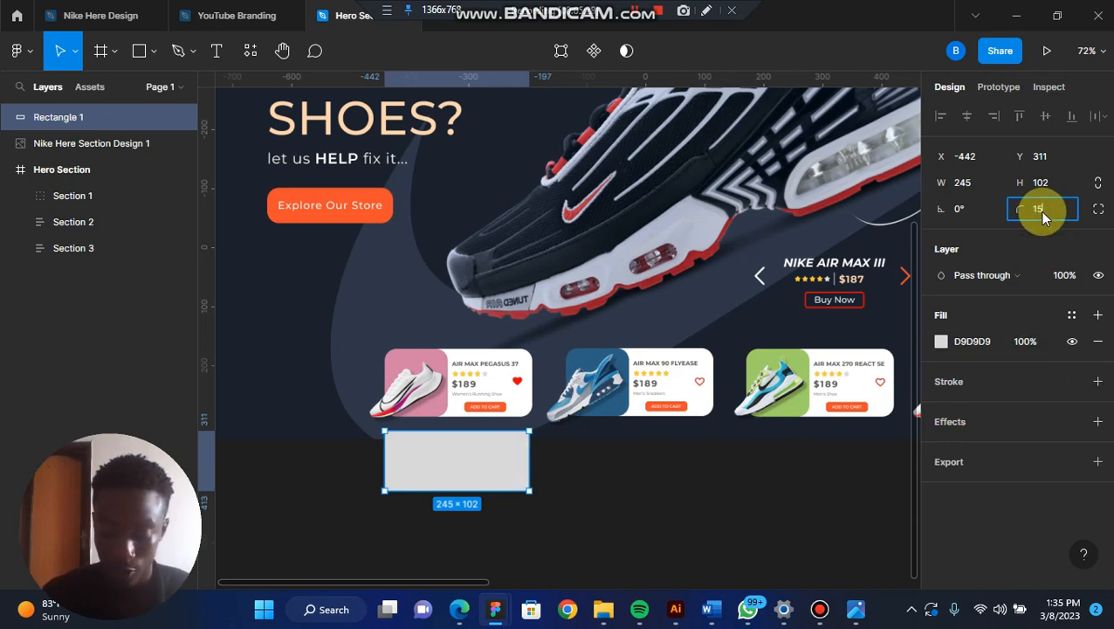
key(Return)
click(1039, 211)
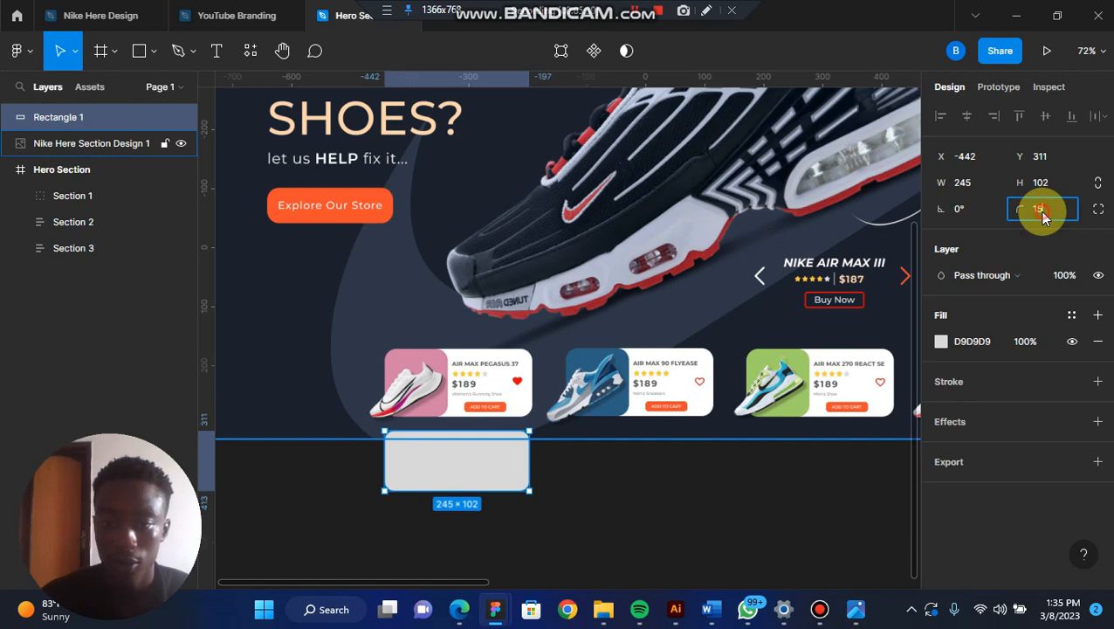
text(17)
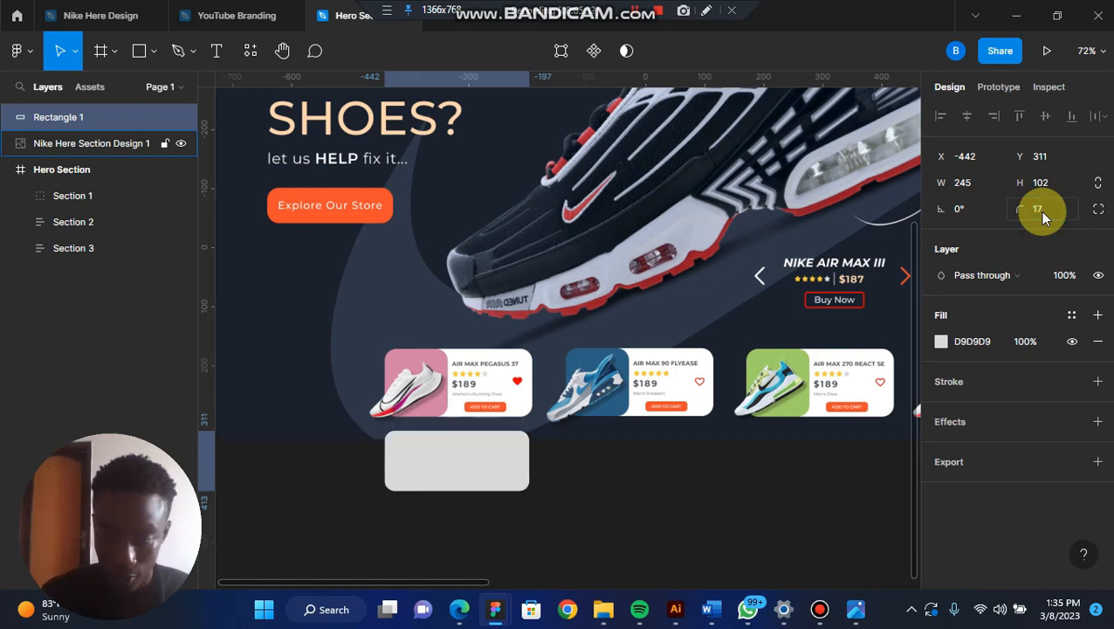
click(612, 504)
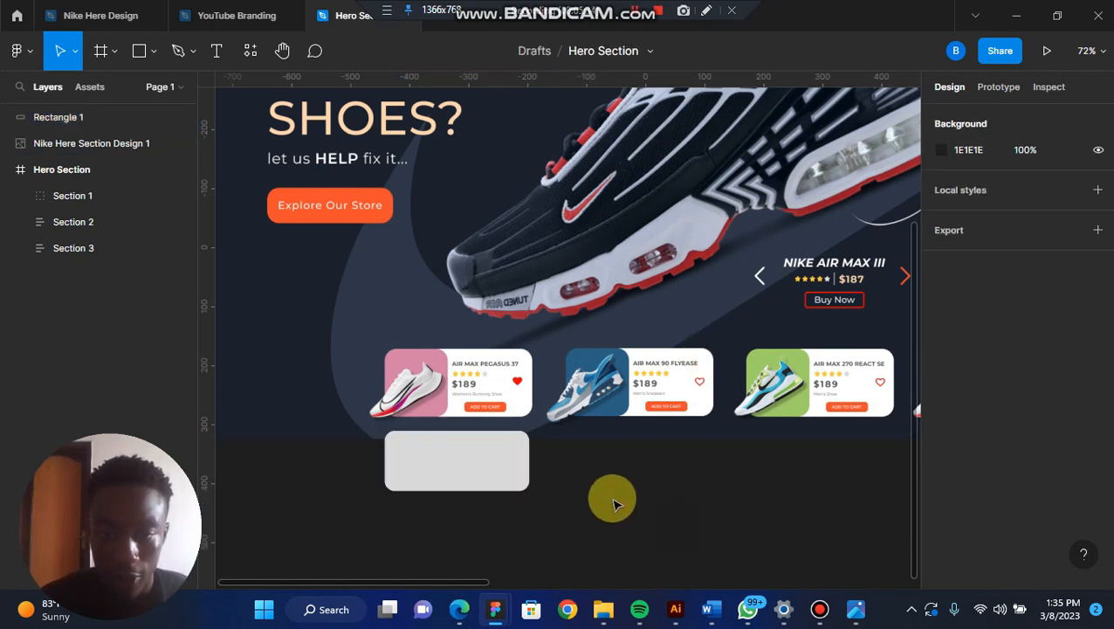
Step: Duplicate the rounded rectangle in place and narrow the copy to about 107 × 102, aligned with the card's left edge
click(480, 457)
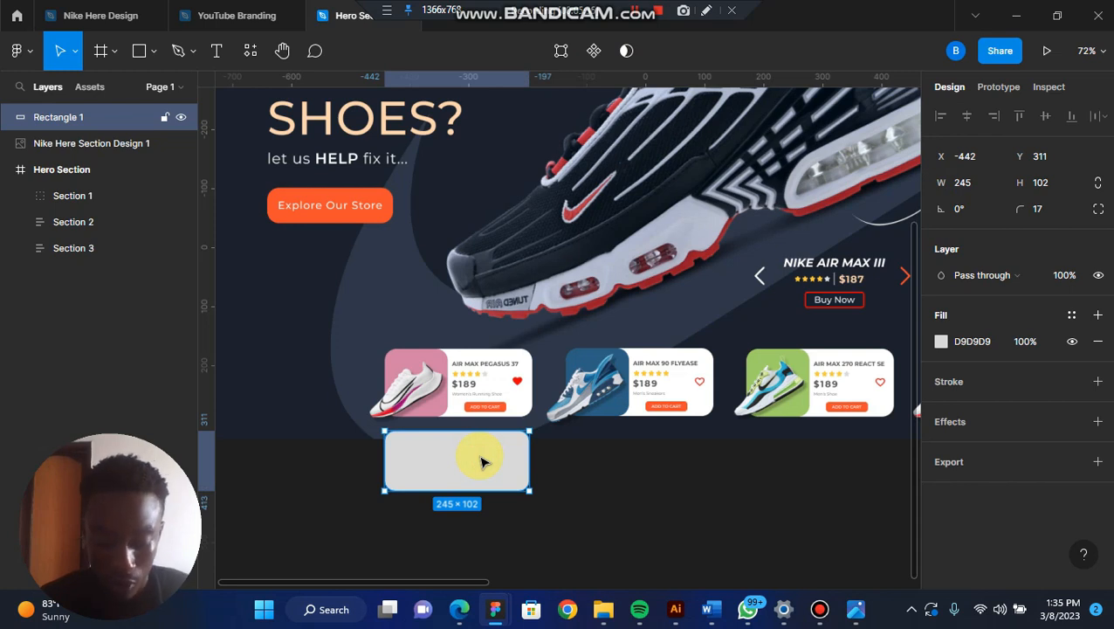
drag(480, 456, 446, 449)
click(490, 530)
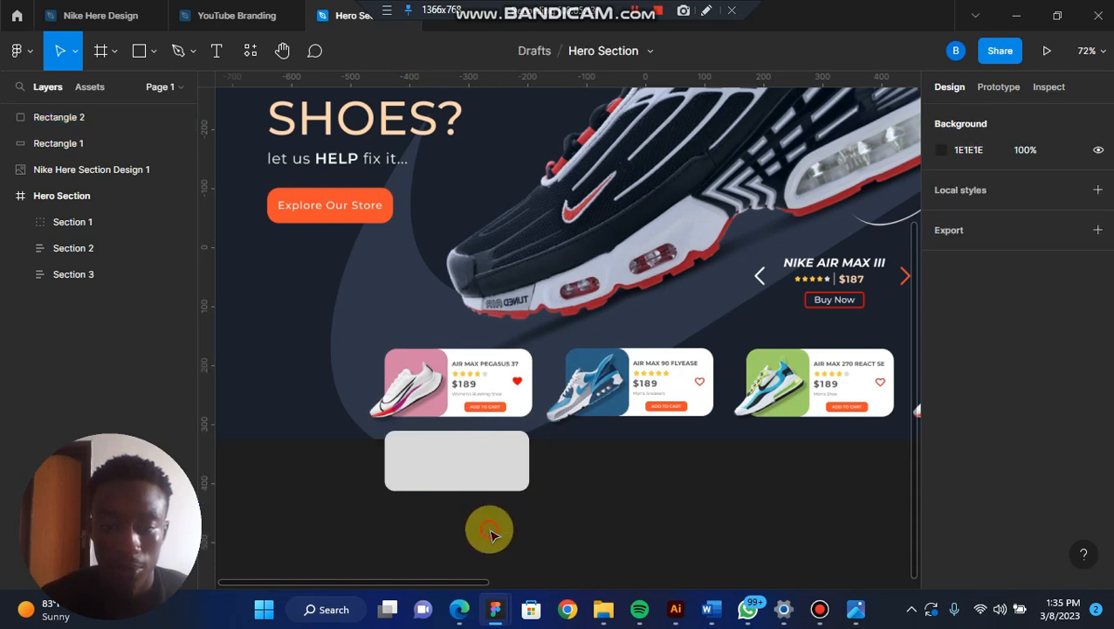
drag(413, 518, 498, 480)
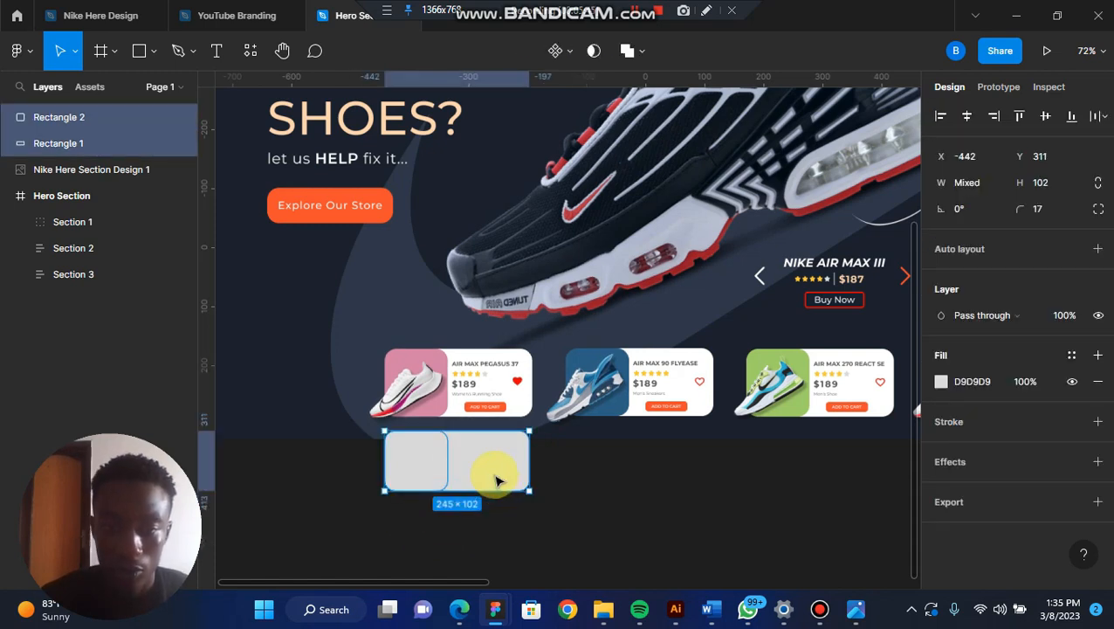
Step: Fill the narrow rectangle with the pink sampled from the Air Max Pegasus 37 card in the reference
click(419, 467)
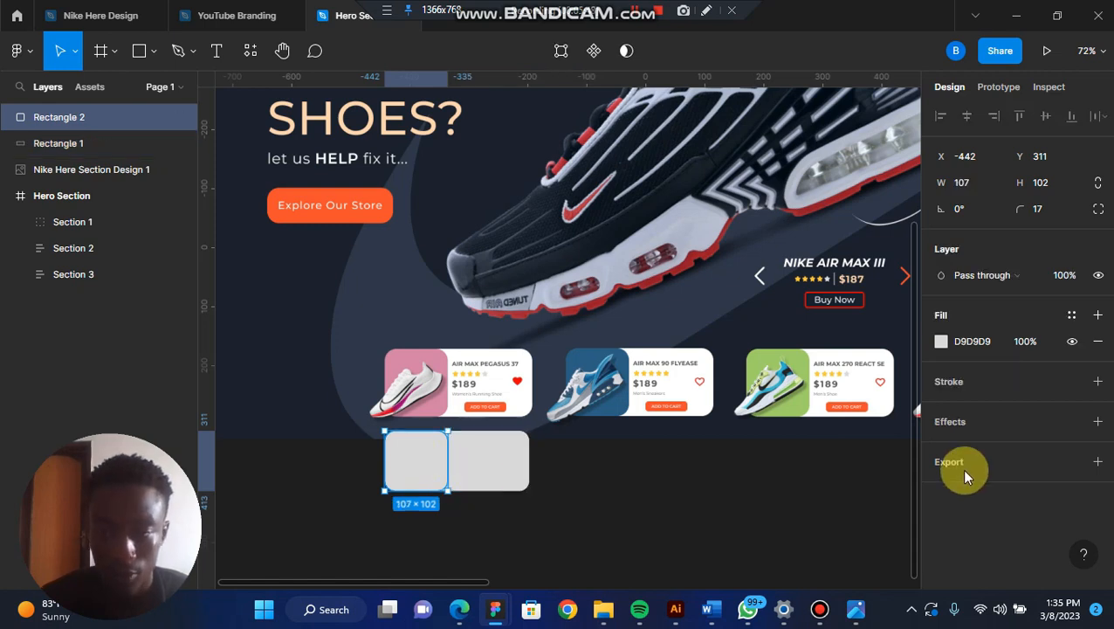
click(940, 342)
click(748, 406)
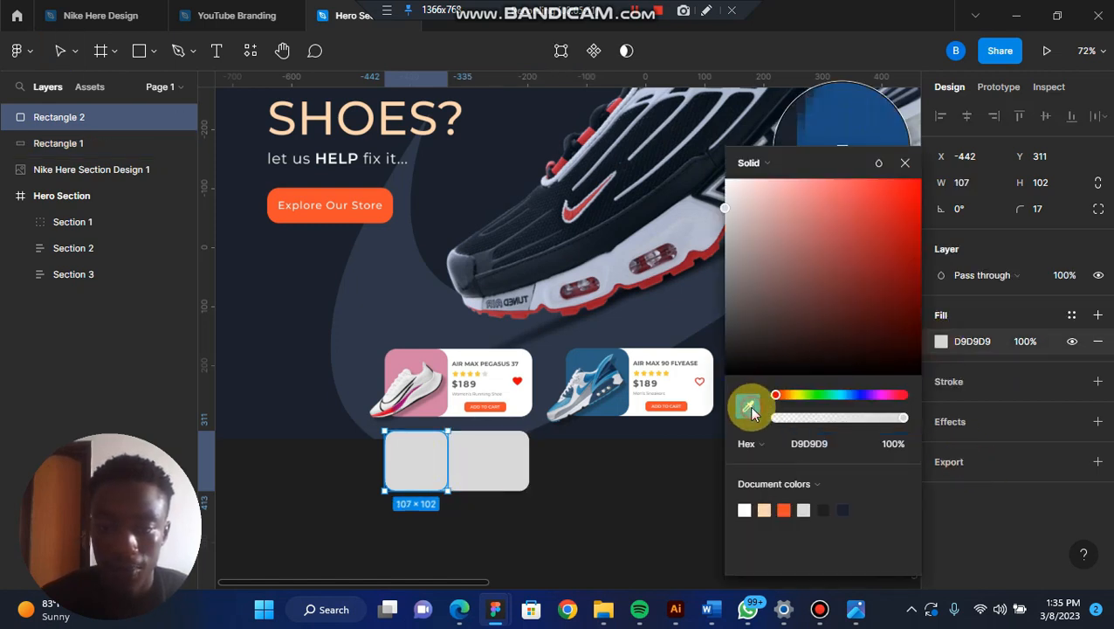
click(441, 356)
click(609, 510)
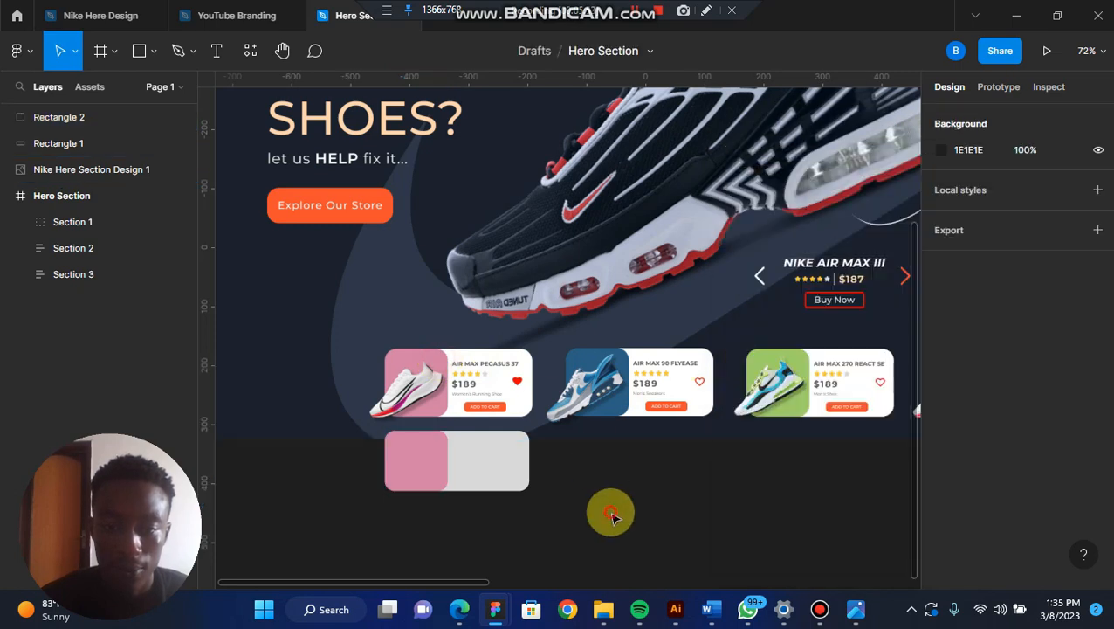
Step: Change the fill of the wide card rectangle to white
click(496, 482)
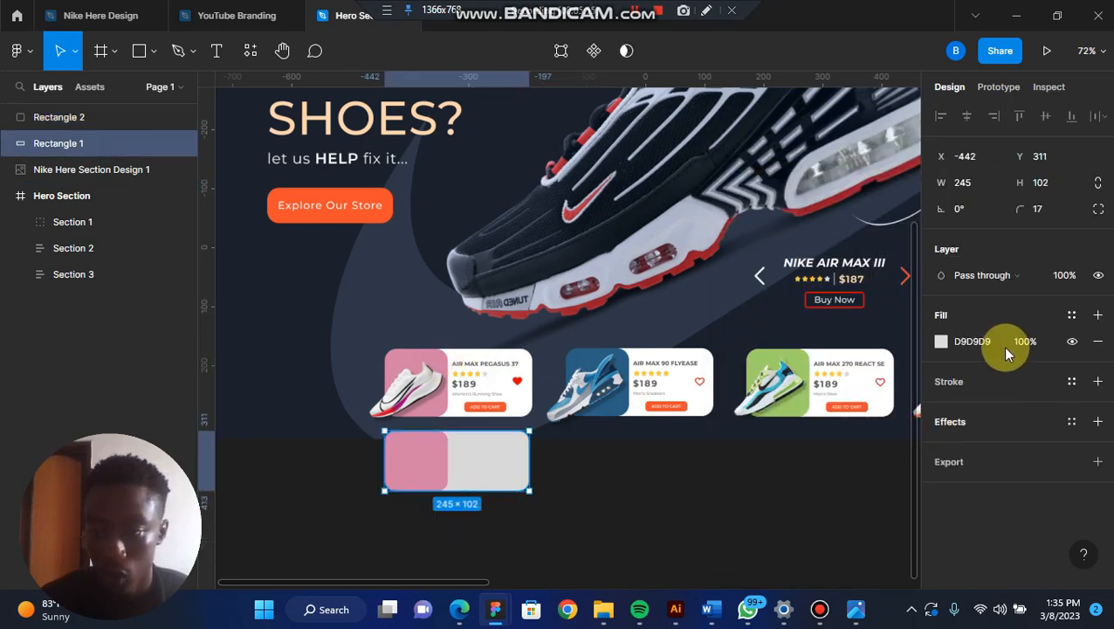
click(940, 341)
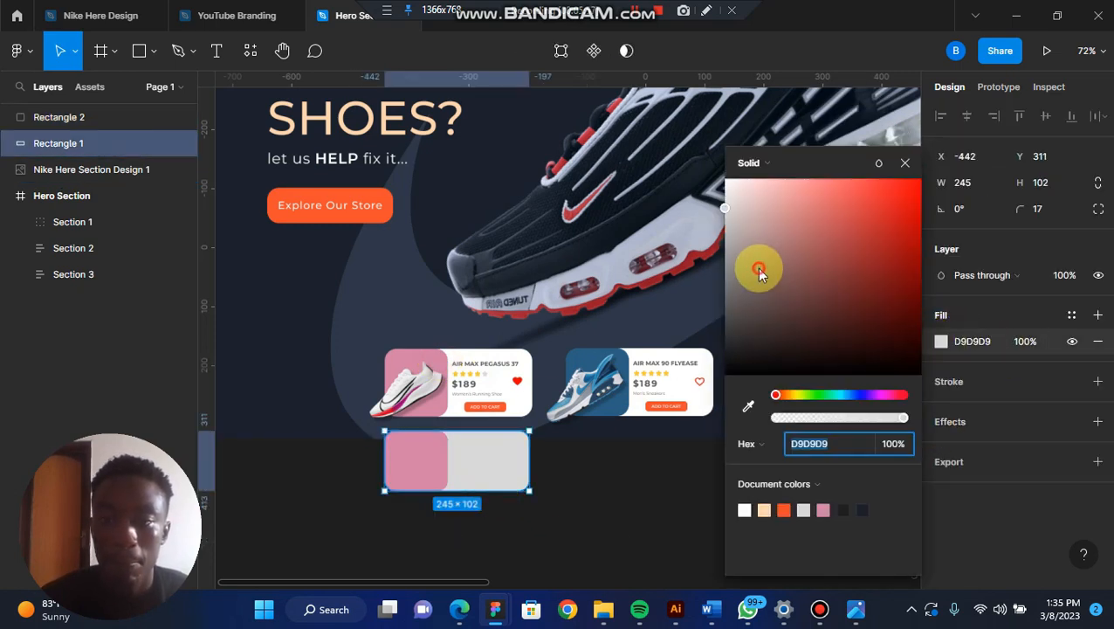
drag(759, 272, 651, 141)
click(545, 550)
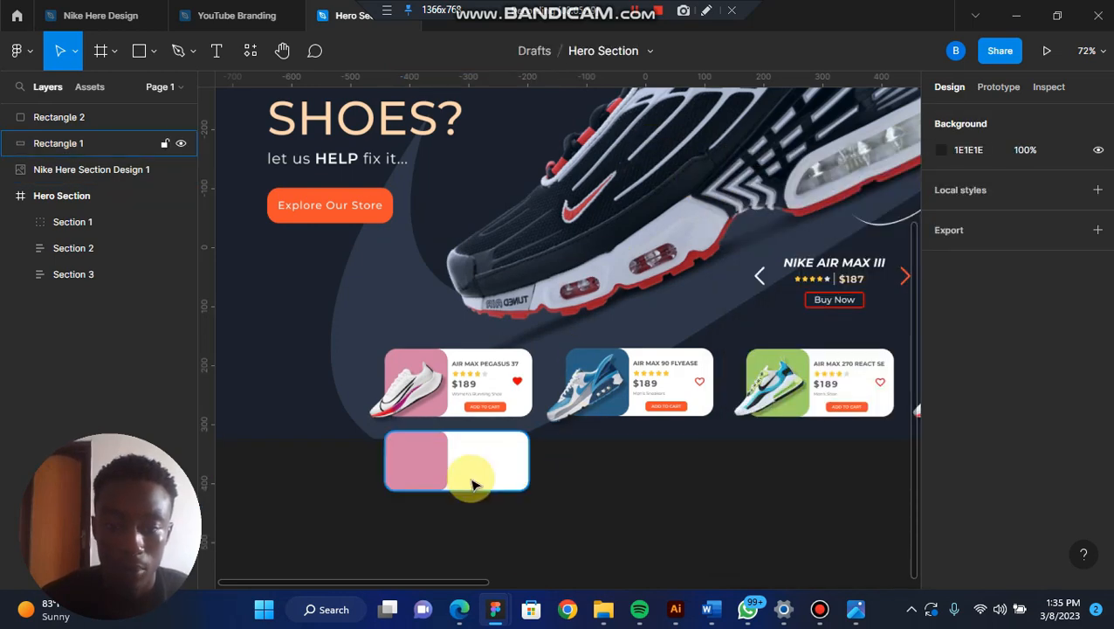
Step: Add the text "Air Max" near the top of the card's white area and colour it grey 5C5C5C
scroll(472, 484, up, 5)
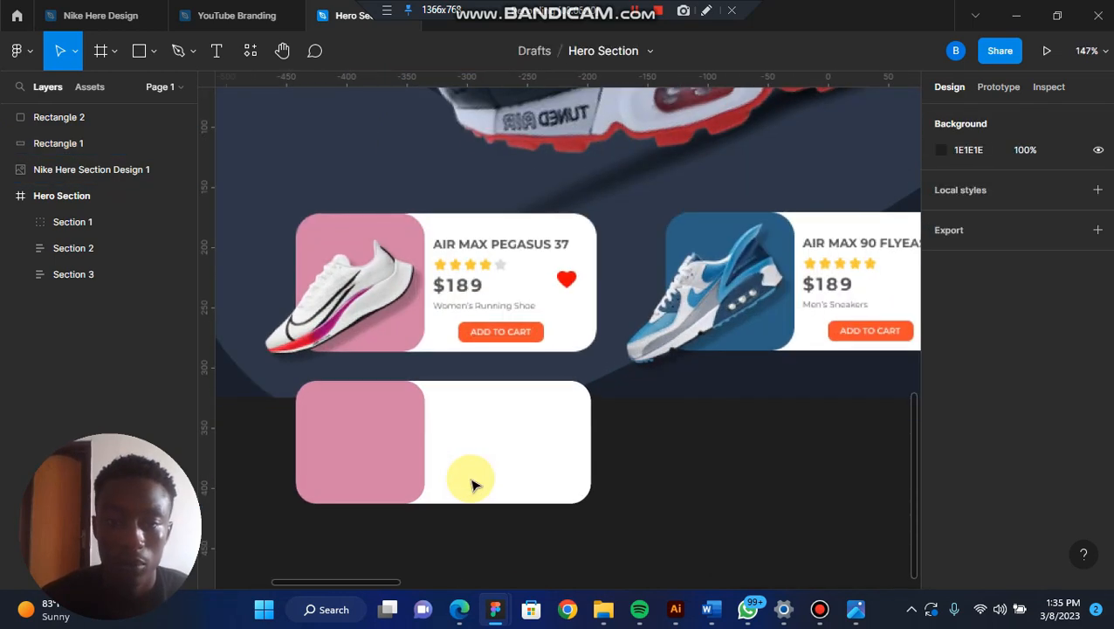
click(217, 50)
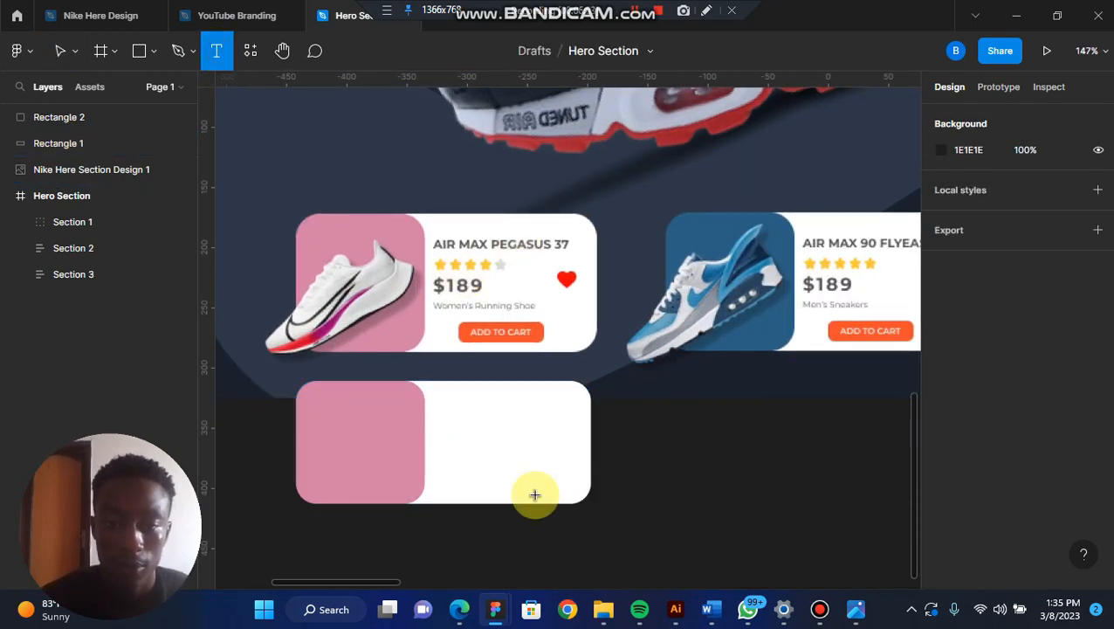
click(446, 402)
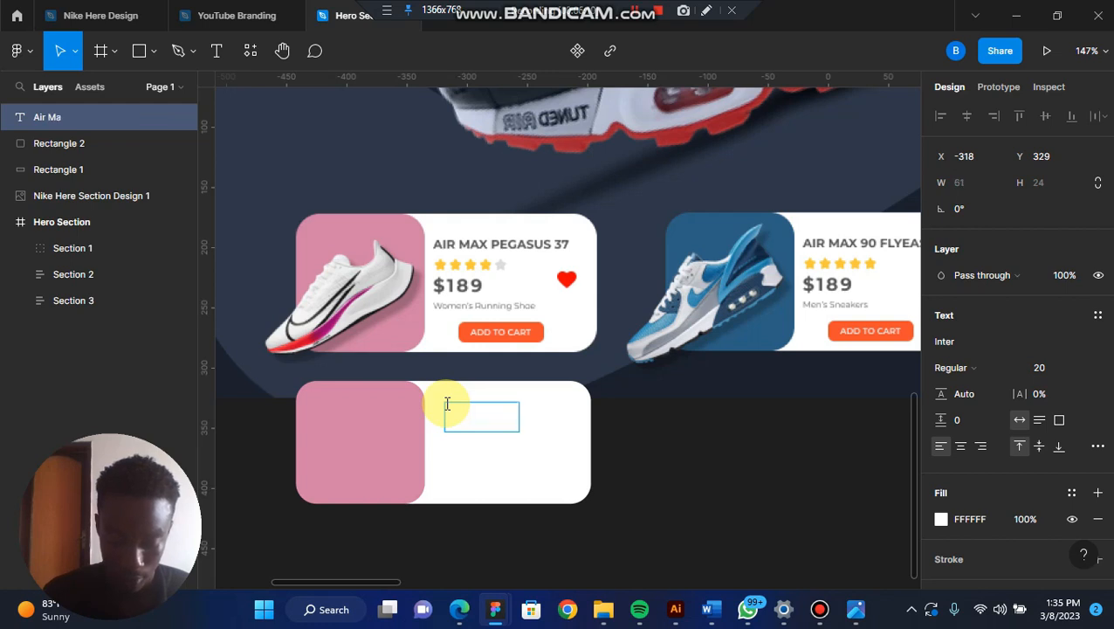
key(ctrl+a)
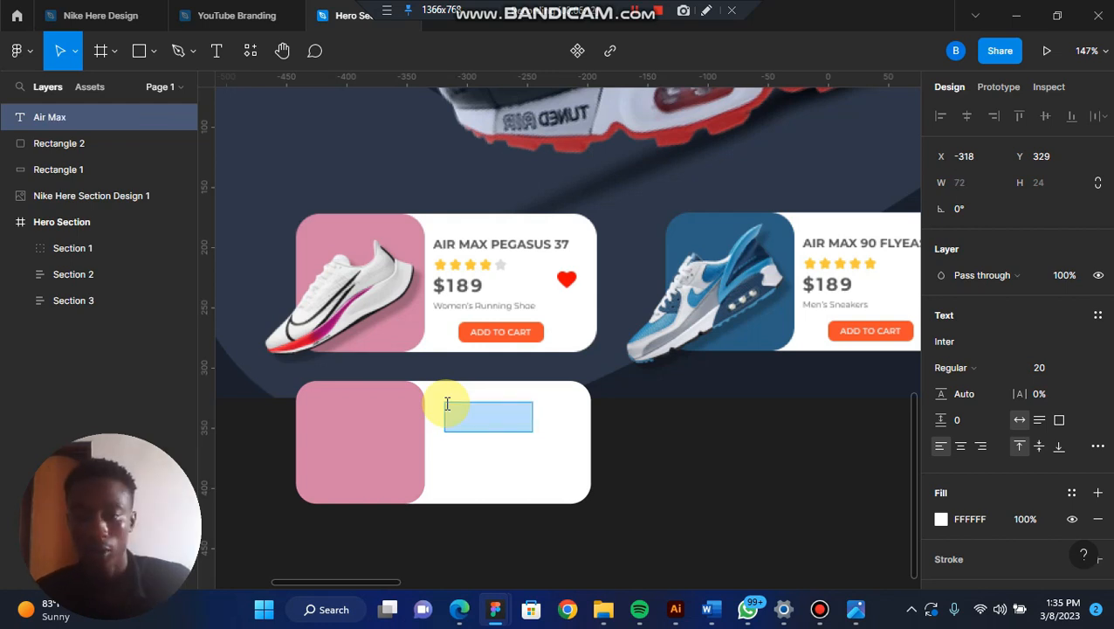
click(940, 520)
drag(758, 267, 686, 285)
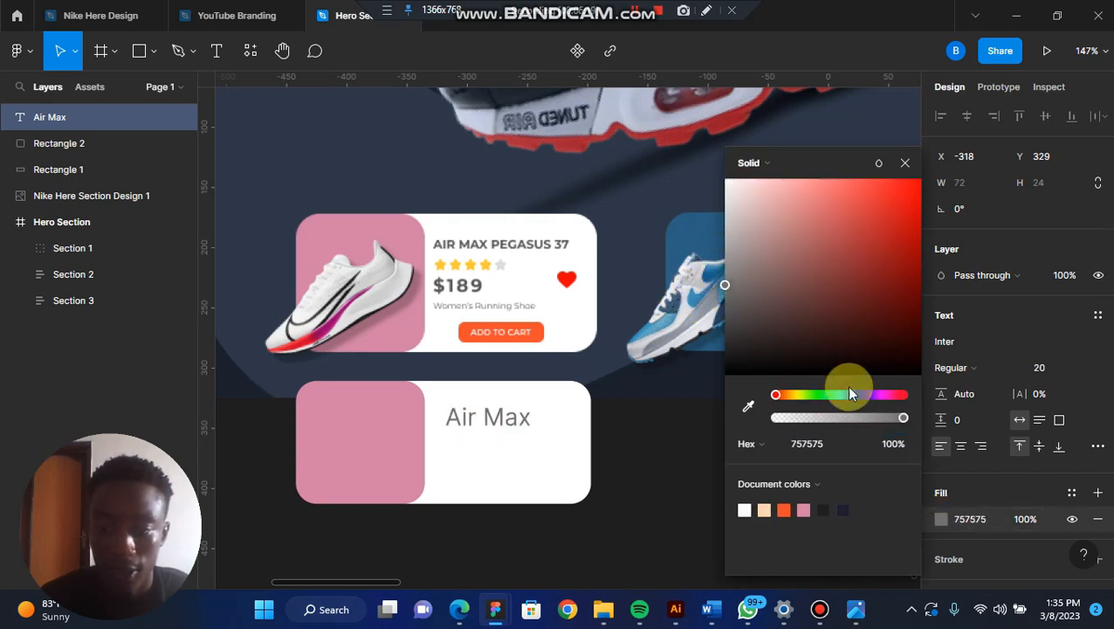
click(822, 513)
mouse_move(733, 299)
mouse_down()
mouse_move(724, 290)
mouse_move(721, 313)
mouse_up()
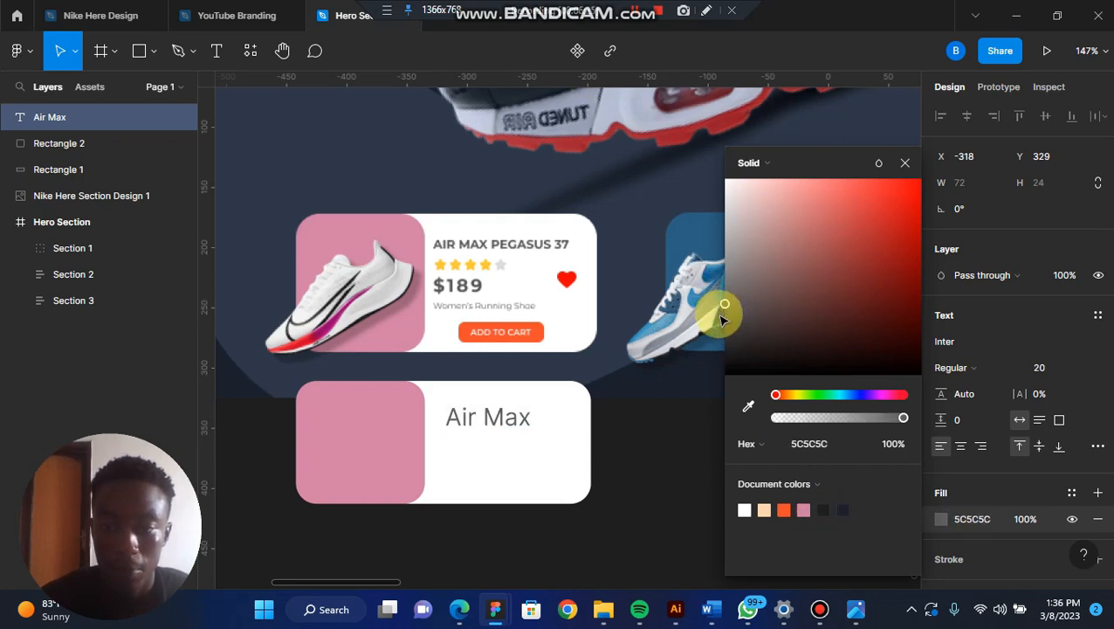
Step: Complete the card title as "Air Max Pegasus 37" and set its case to uppercase
double_click(510, 420)
click(528, 422)
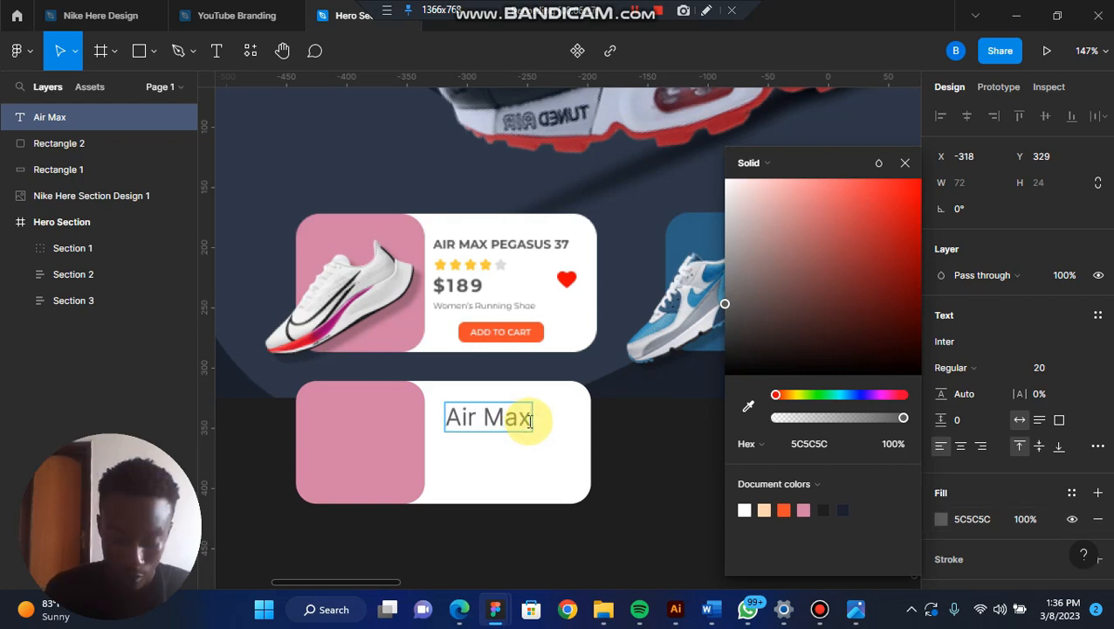
text(e)
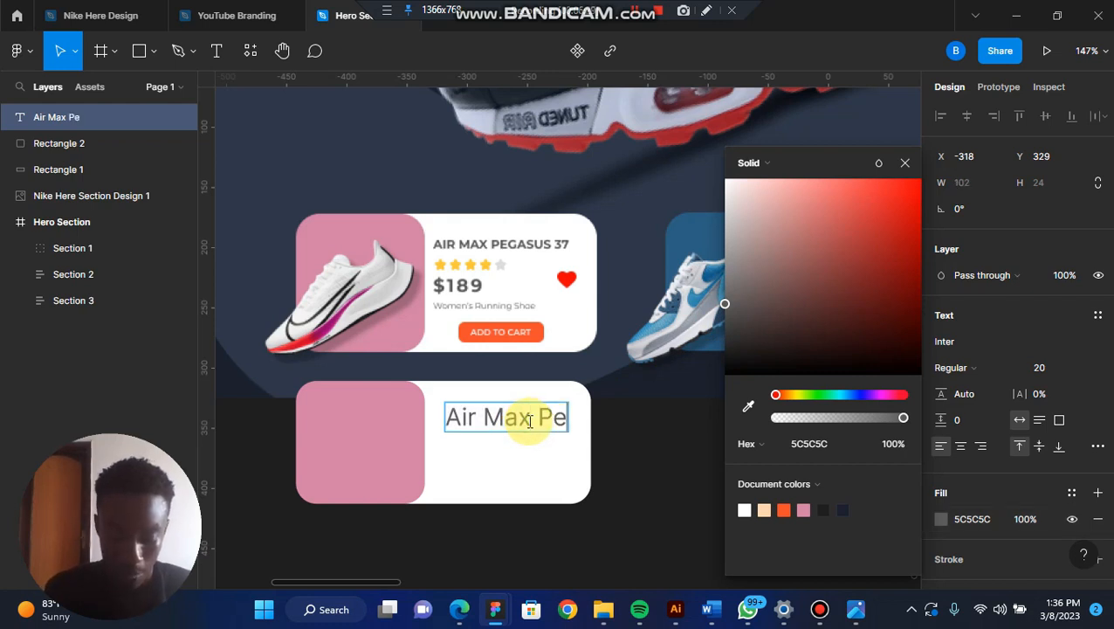
text(ga)
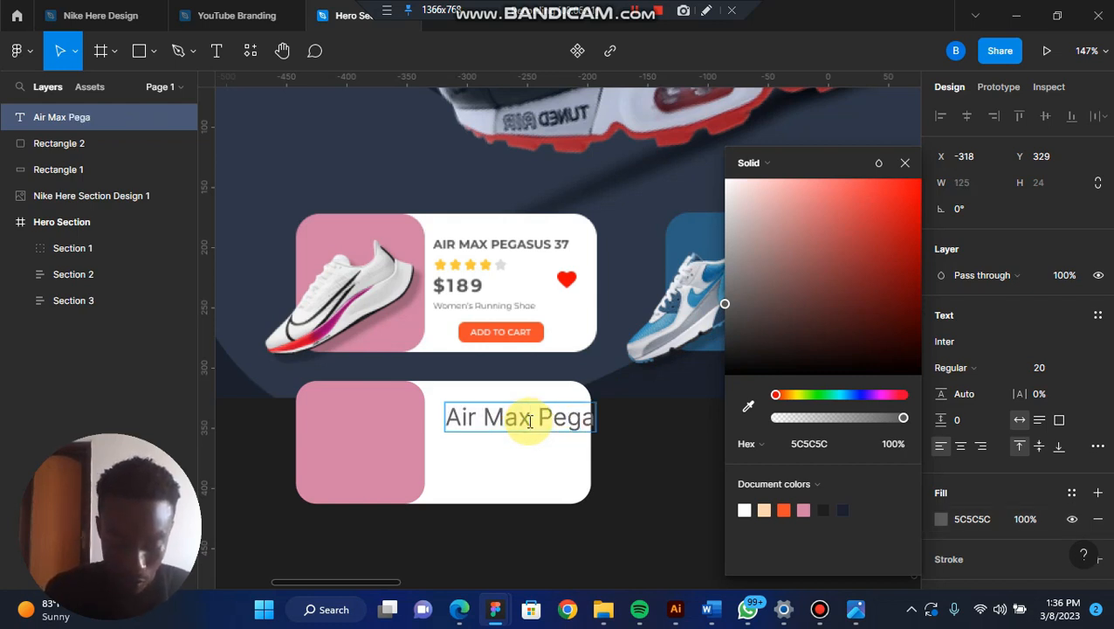
text(sus 37)
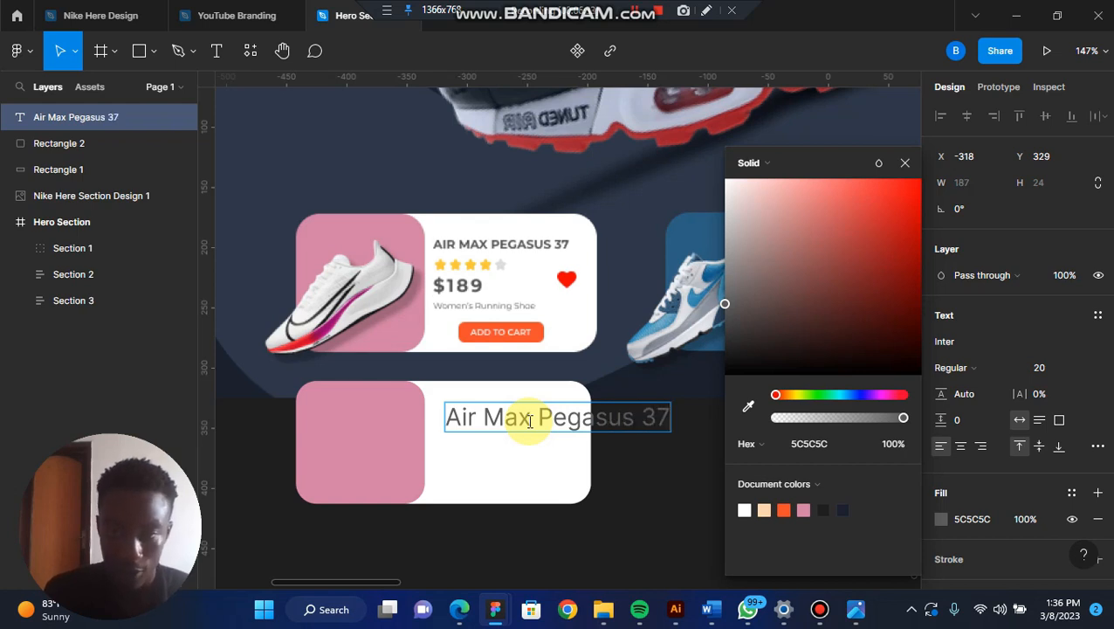
key(ctrl+a)
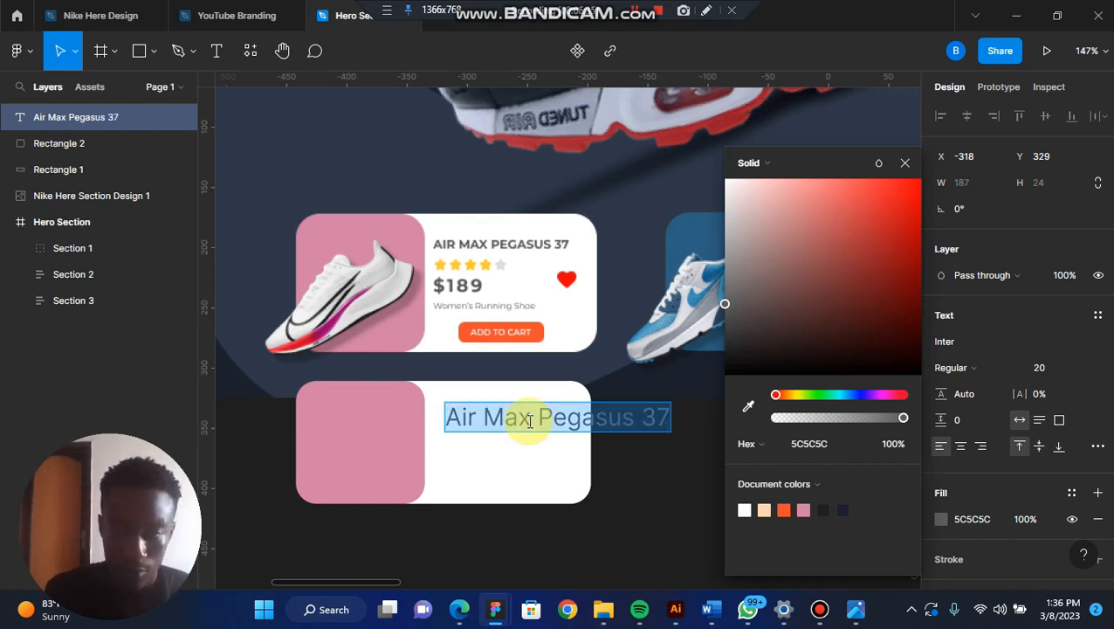
click(1099, 446)
click(843, 497)
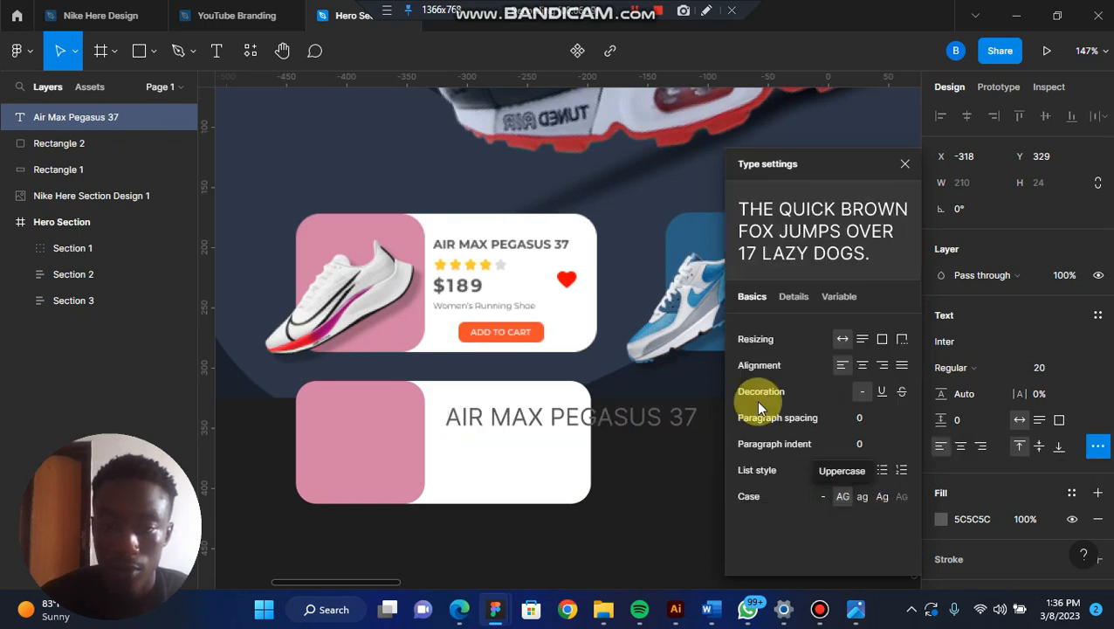
Step: Set the card title's font size to 10 and its weight to Bold
click(996, 367)
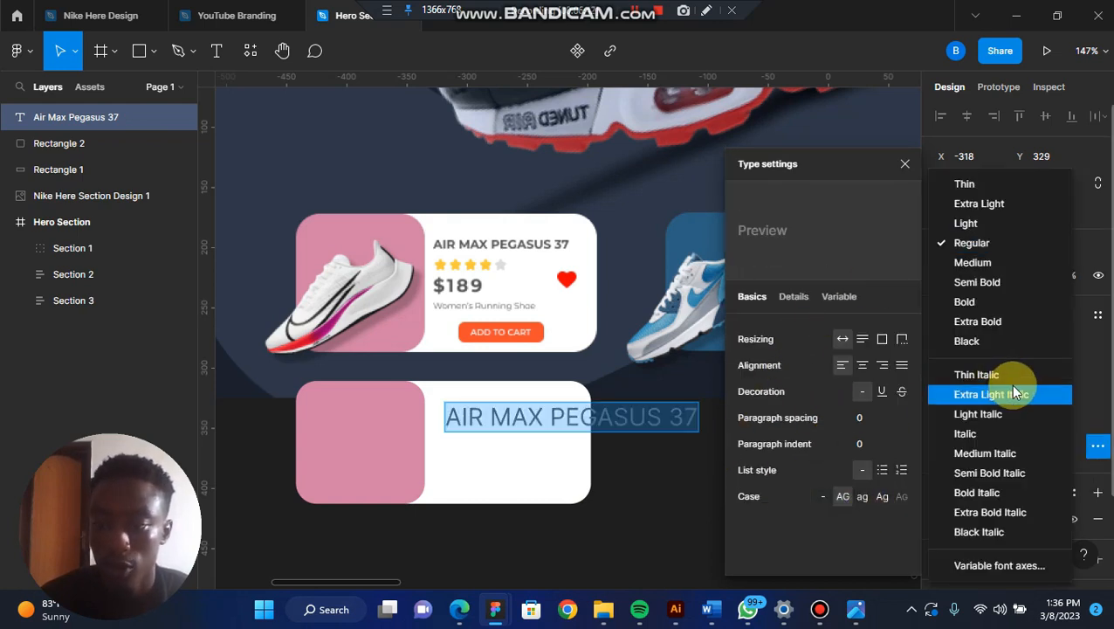
click(994, 269)
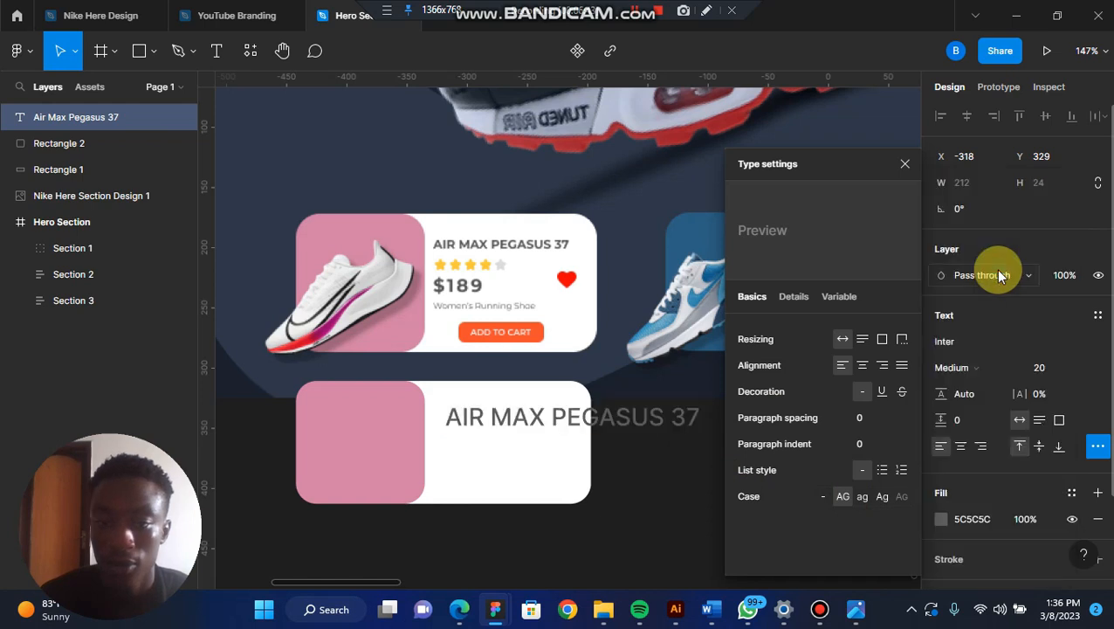
click(1087, 368)
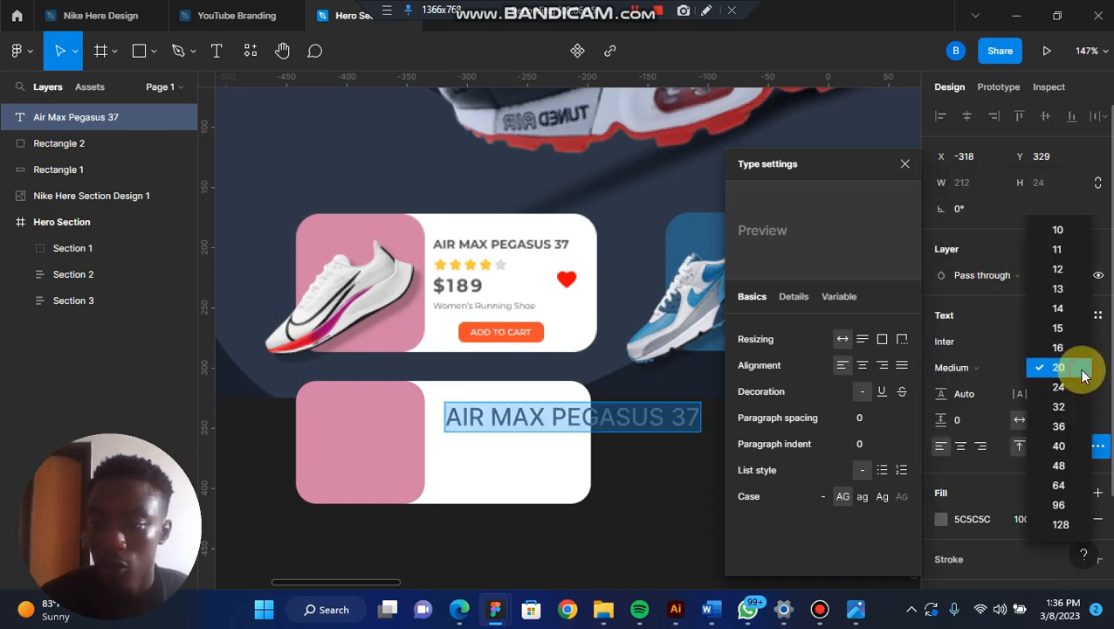
click(1058, 309)
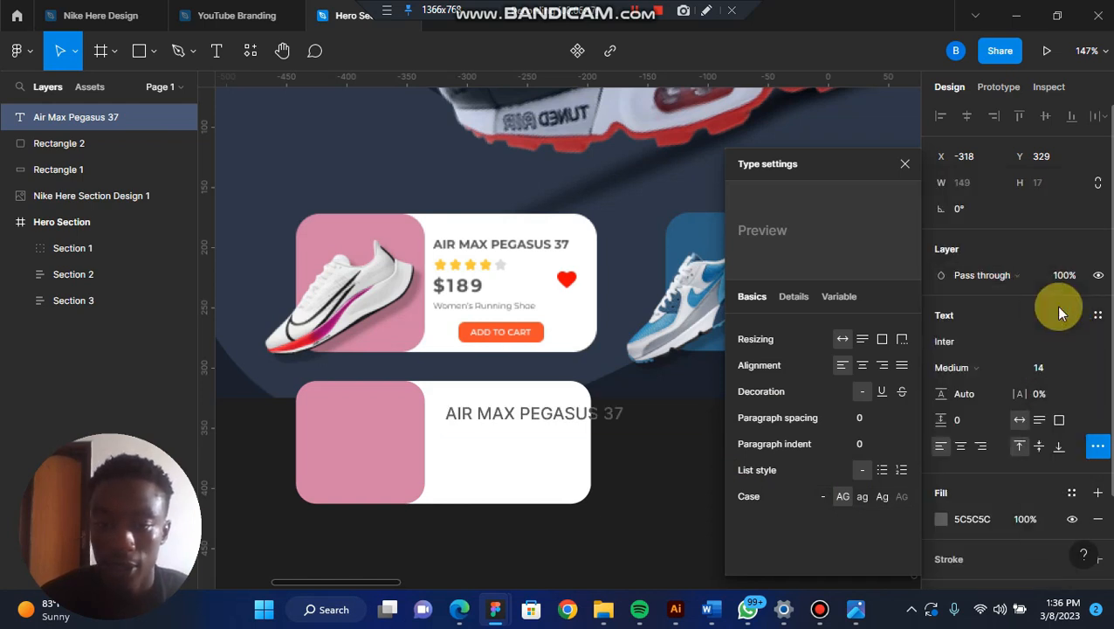
click(1079, 361)
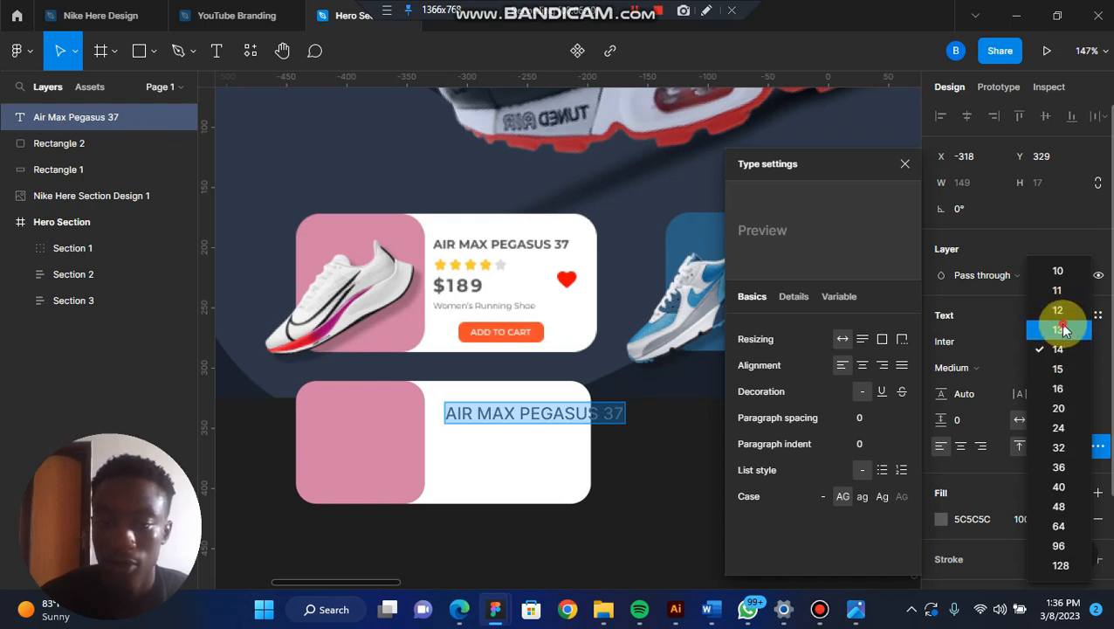
click(1059, 329)
click(1074, 372)
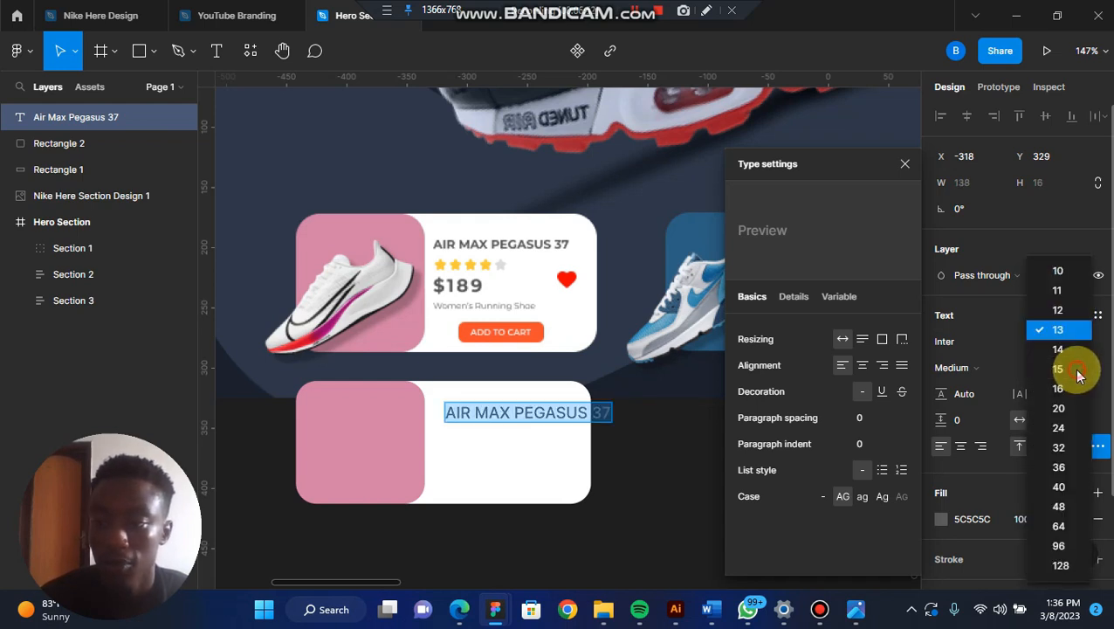
click(1052, 278)
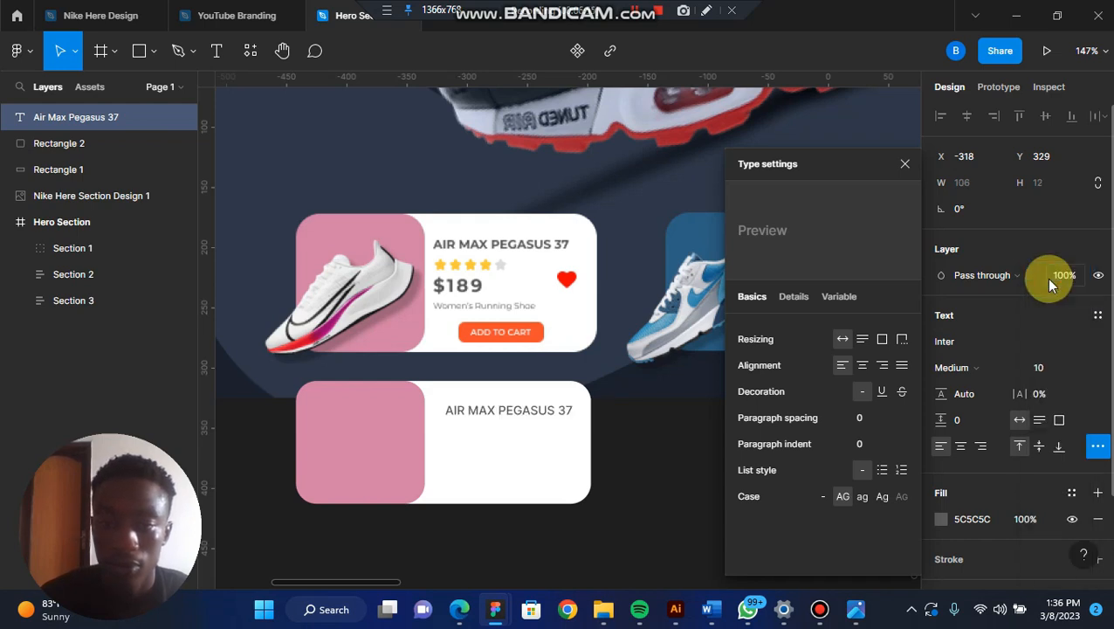
click(996, 366)
click(965, 298)
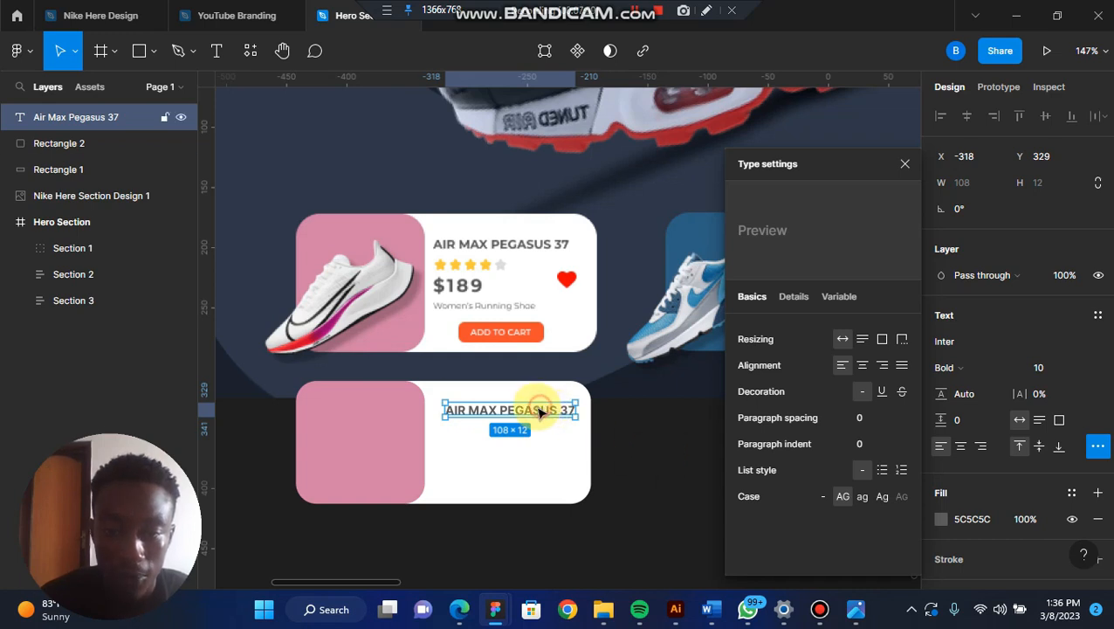
Step: Place two copies of the card title below the original, left-aligned with it in the card's white area
drag(544, 414, 530, 477)
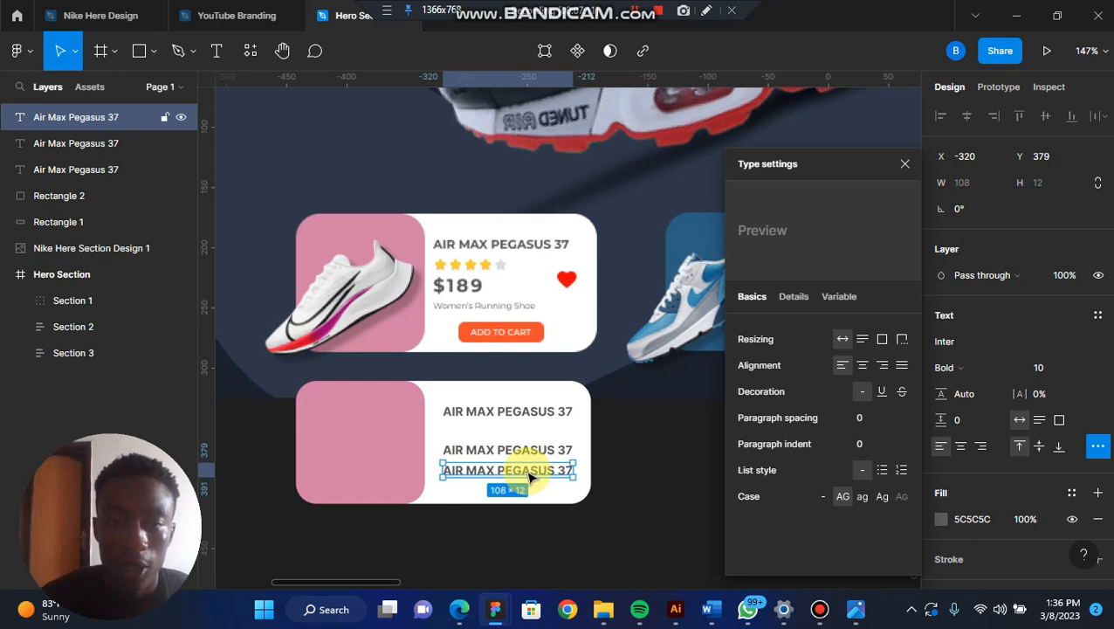
Step: Replace the lowest title copy in the card with the text "Women's Running Shoe"
double_click(529, 476)
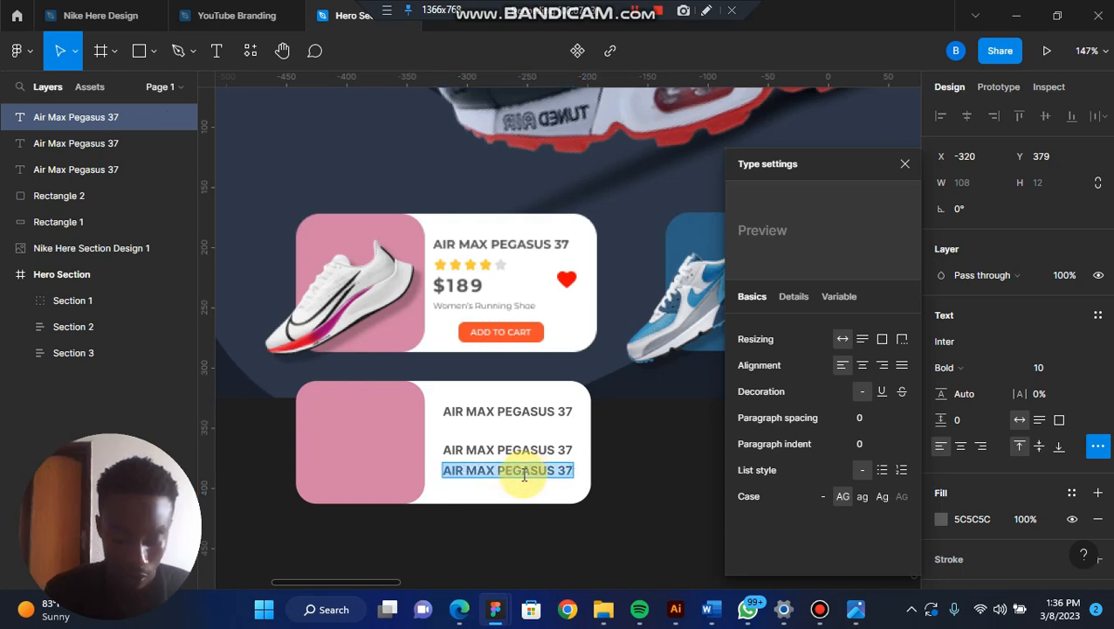
text(Wo)
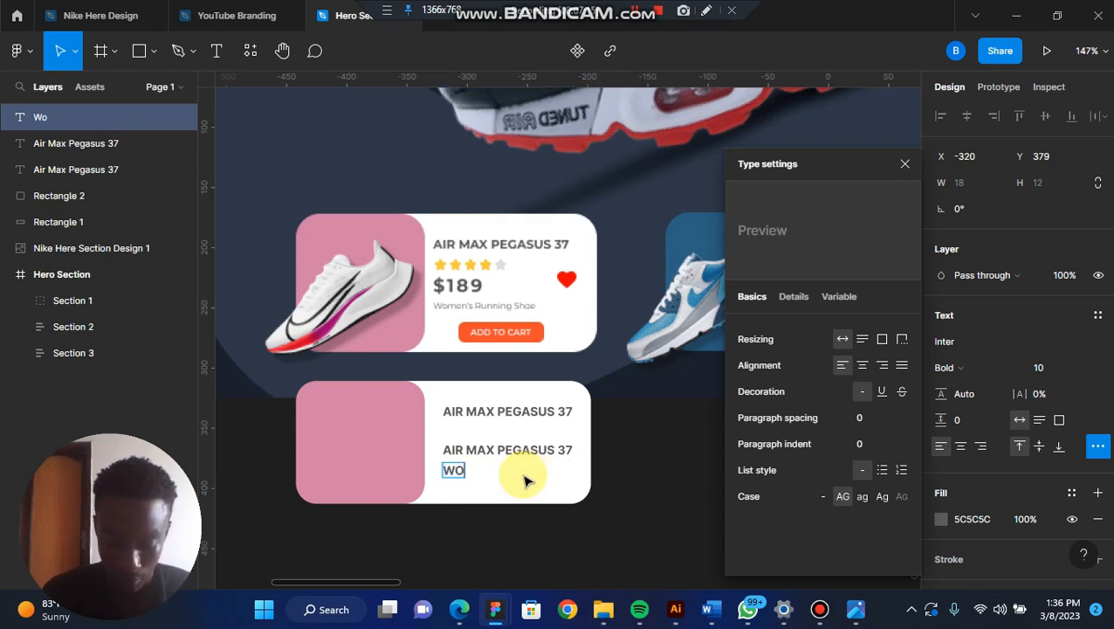
text(men)
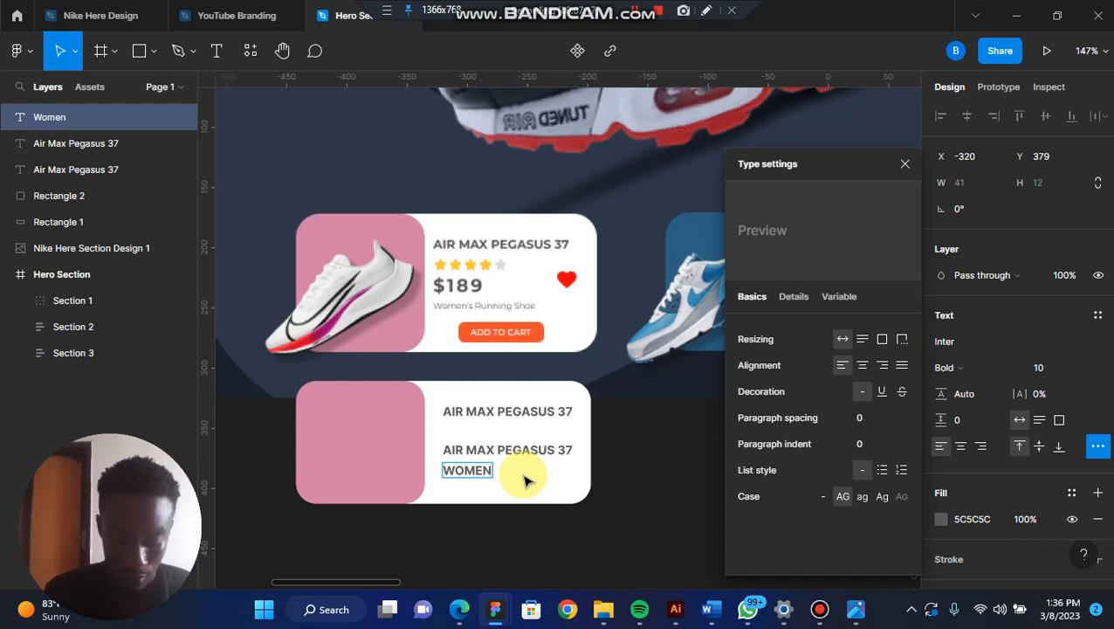
text( Runn)
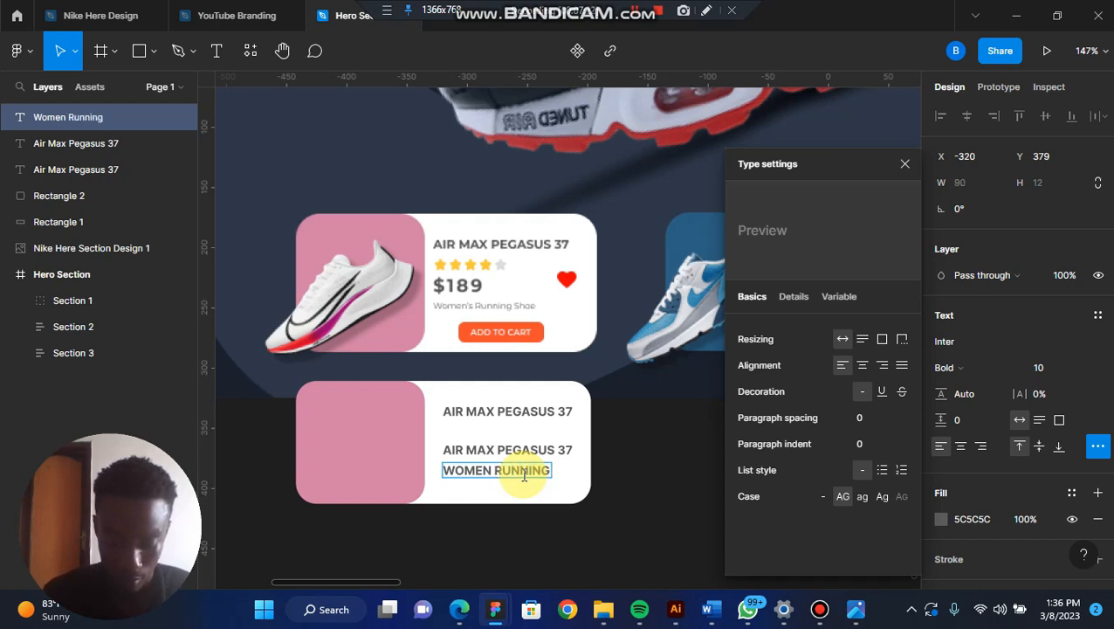
text(ing Sh)
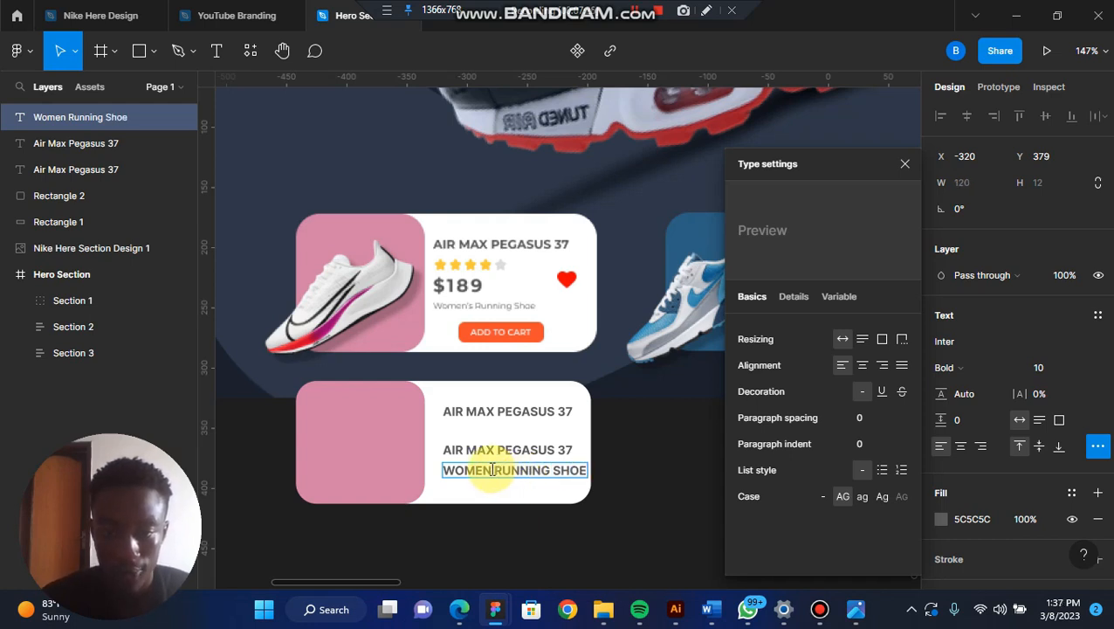
text(')
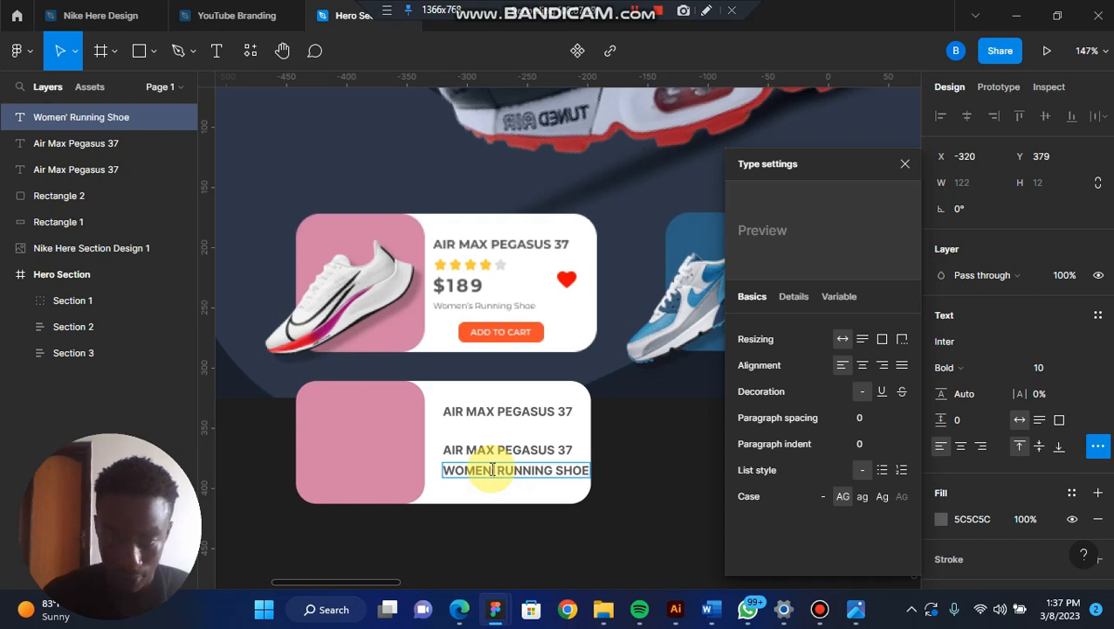
text(s)
Step: Set the "Women's Running Shoe" text to title case, font size 7 and Medium weight
key(ctrl+a)
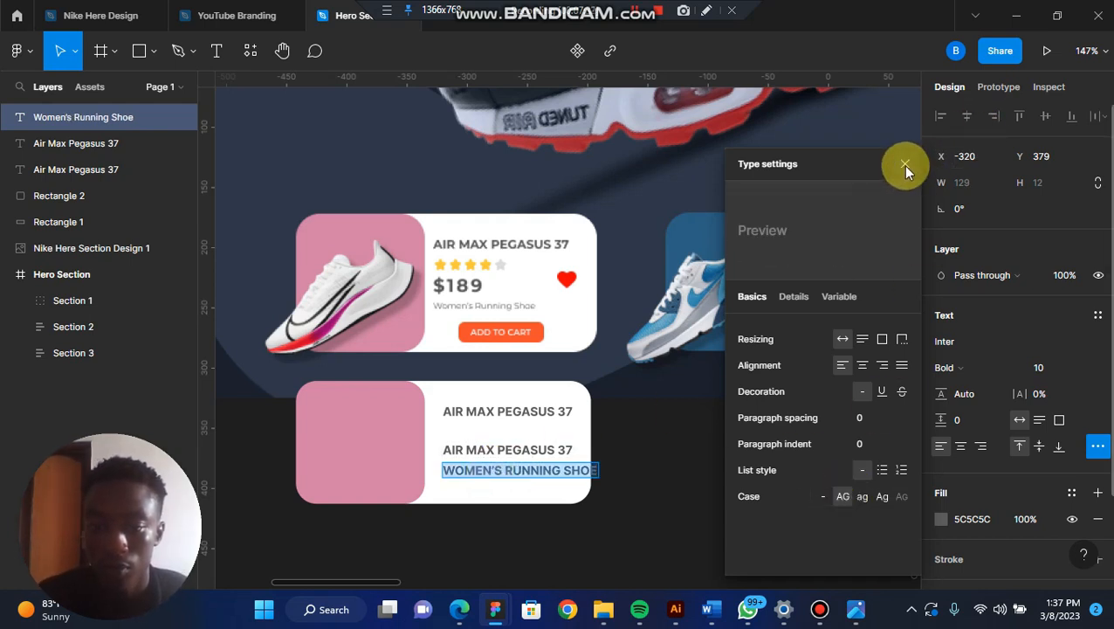
click(881, 497)
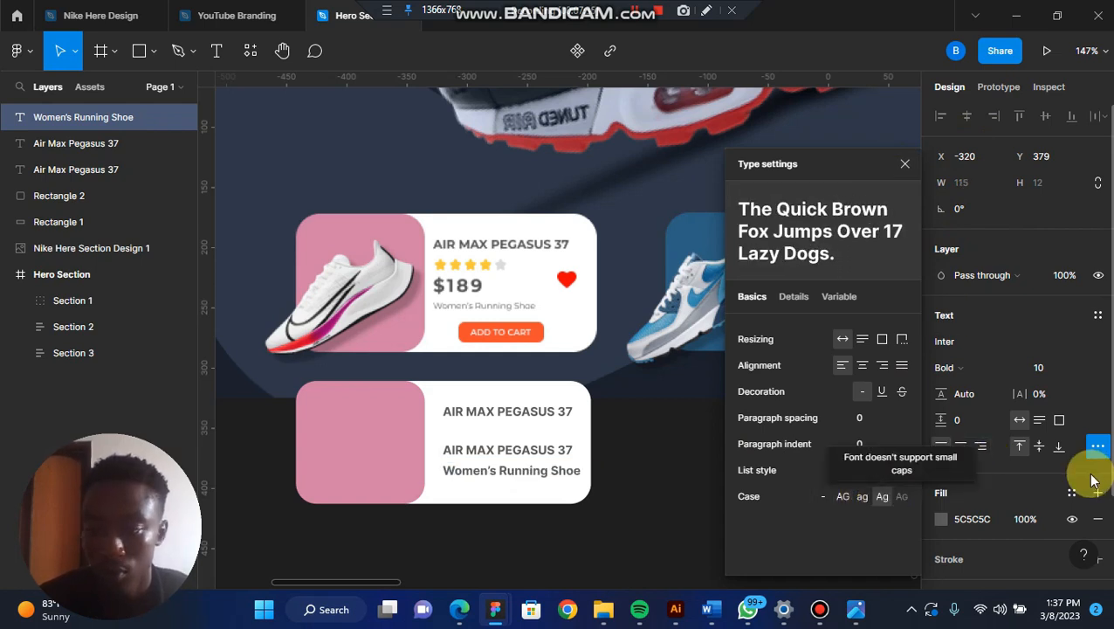
click(1053, 372)
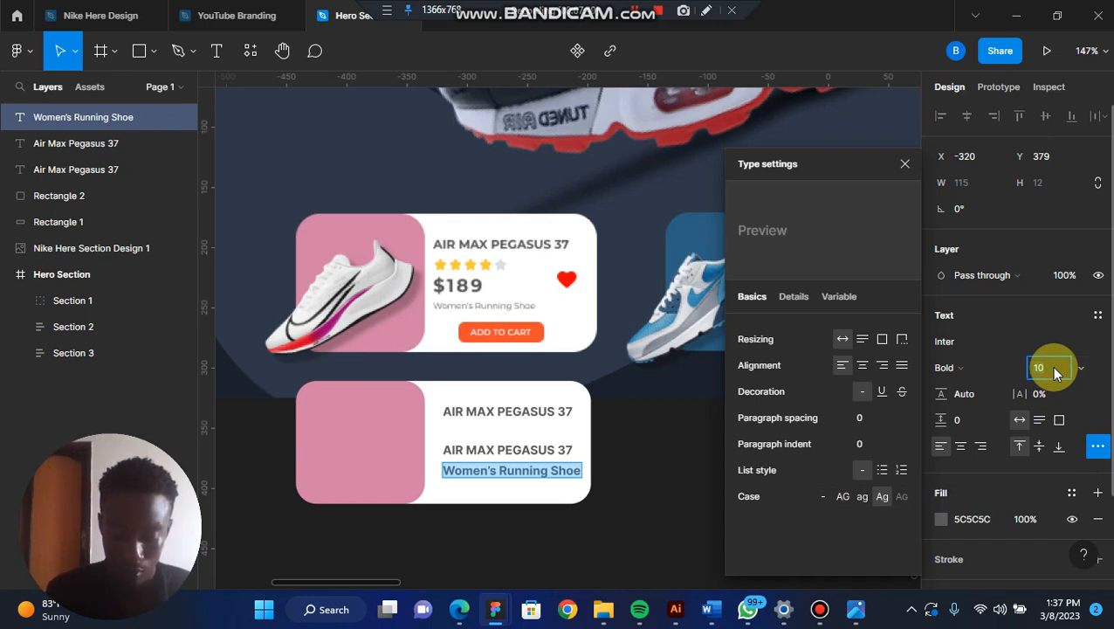
text(7)
key(Return)
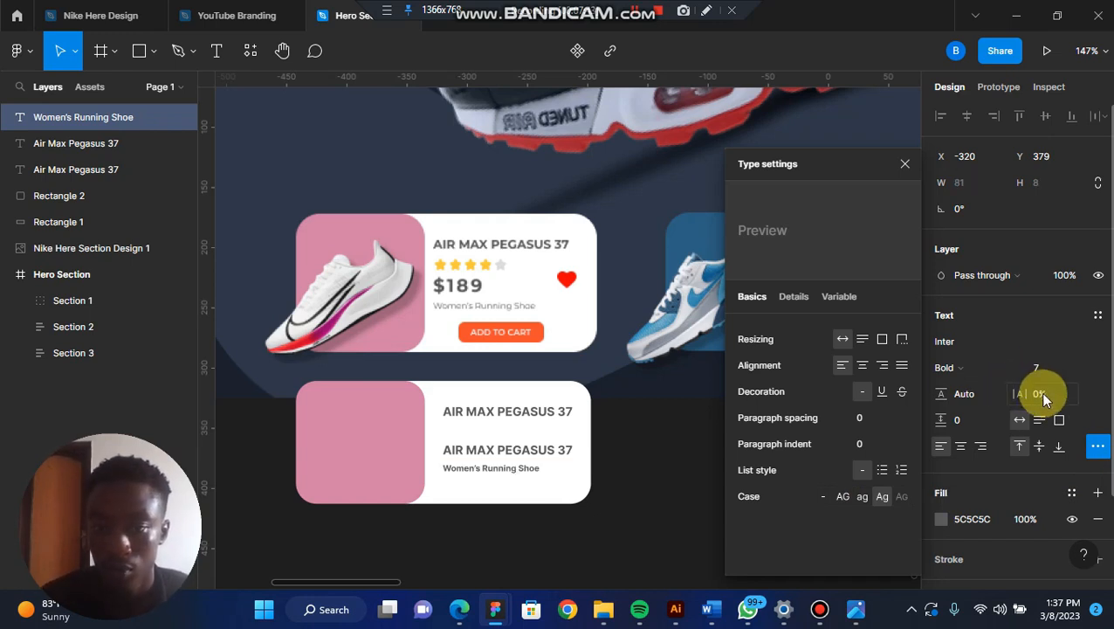
click(978, 368)
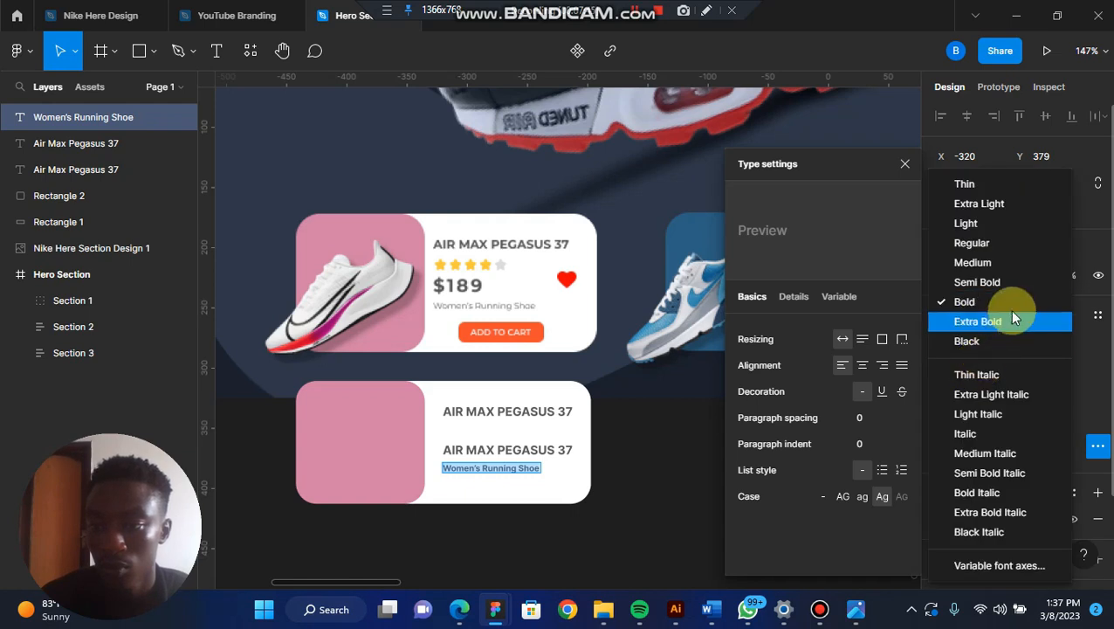
click(990, 263)
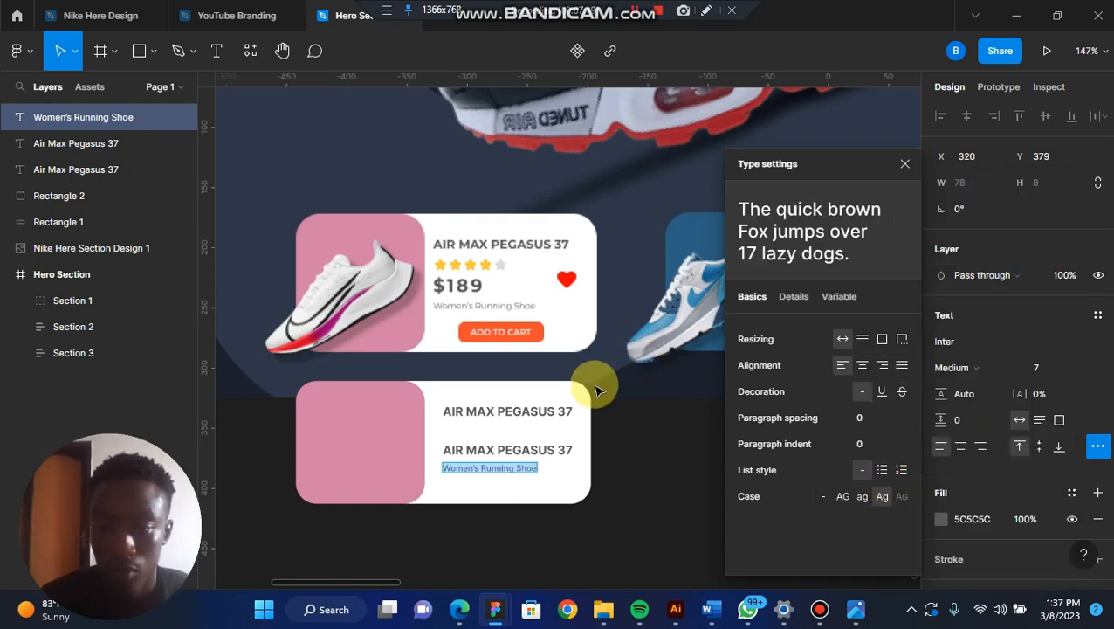
Step: Replace the remaining title copy above the shoe description with the price "$189"
click(620, 442)
double_click(546, 447)
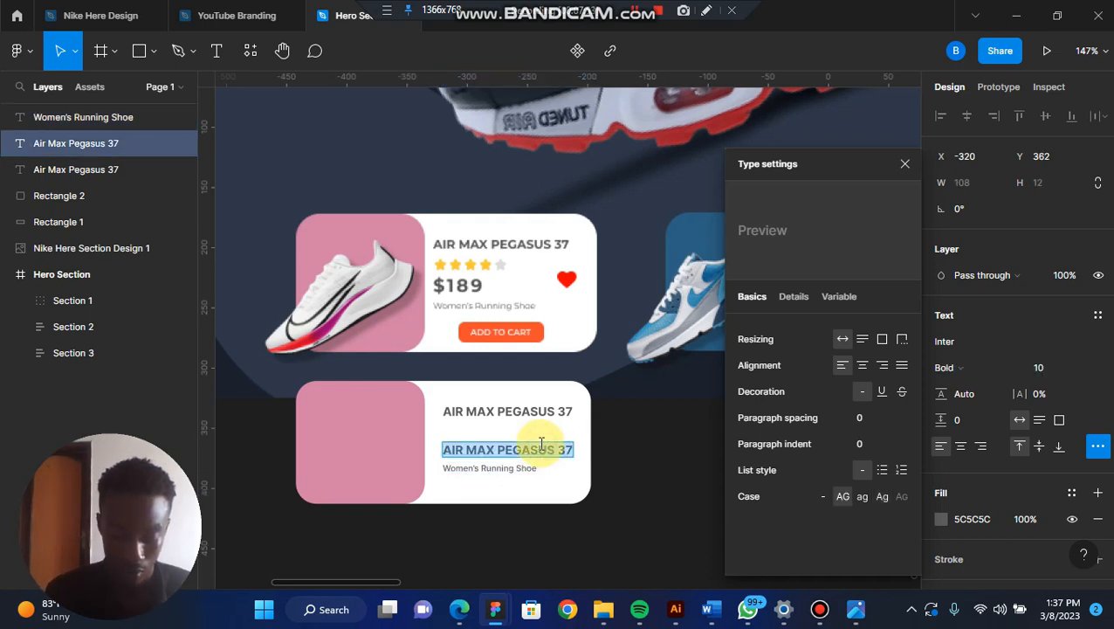
text(^^^)
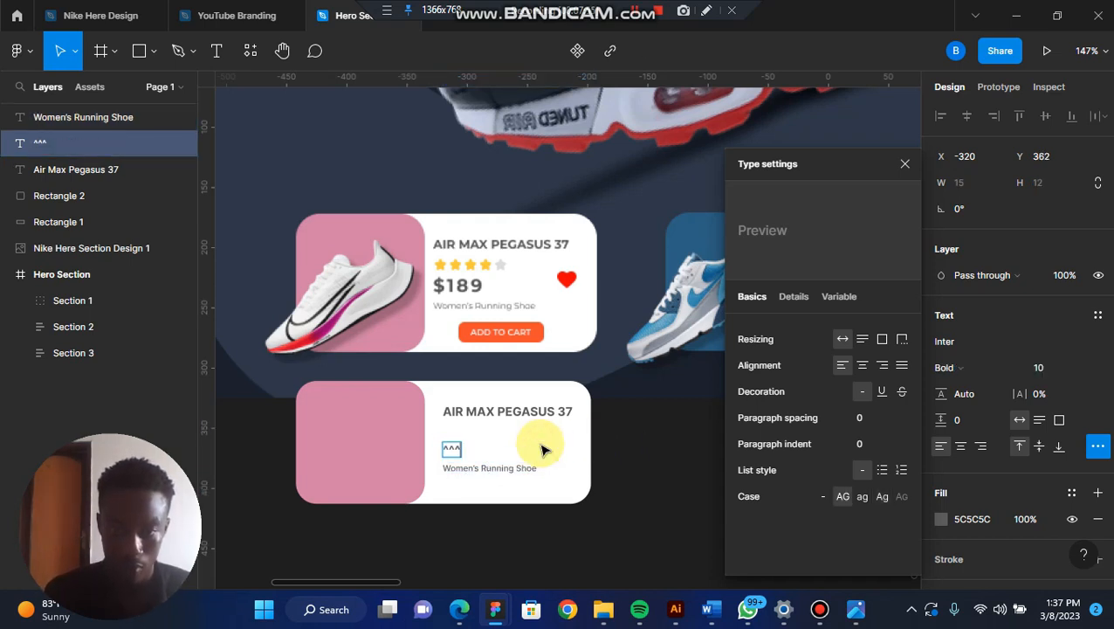
key(BackSpace)
key(BackSpace)
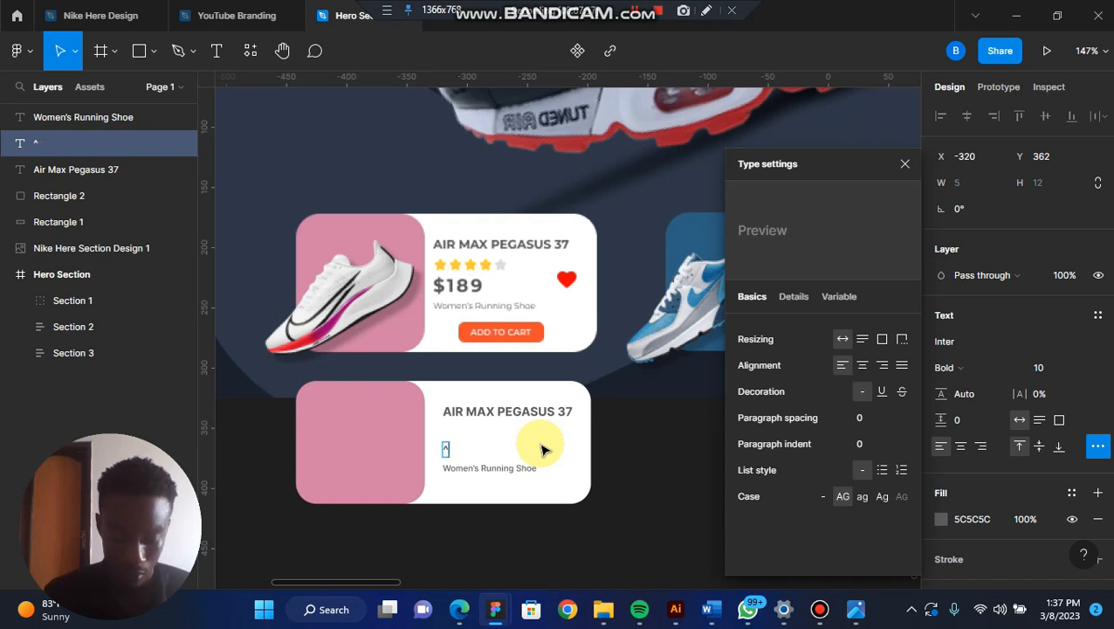
key(BackSpace)
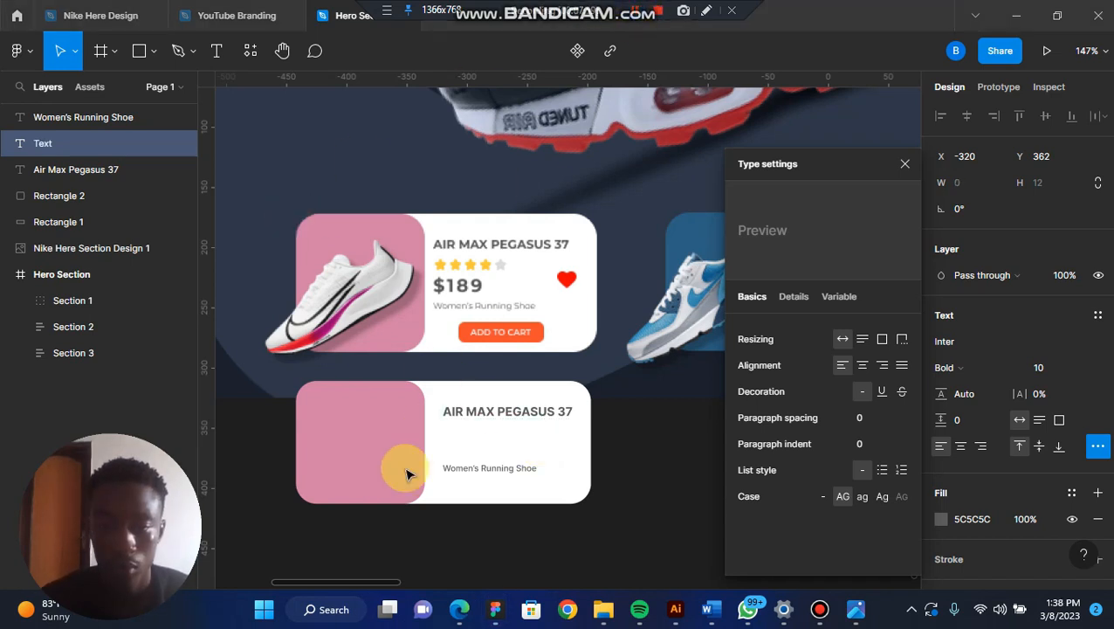
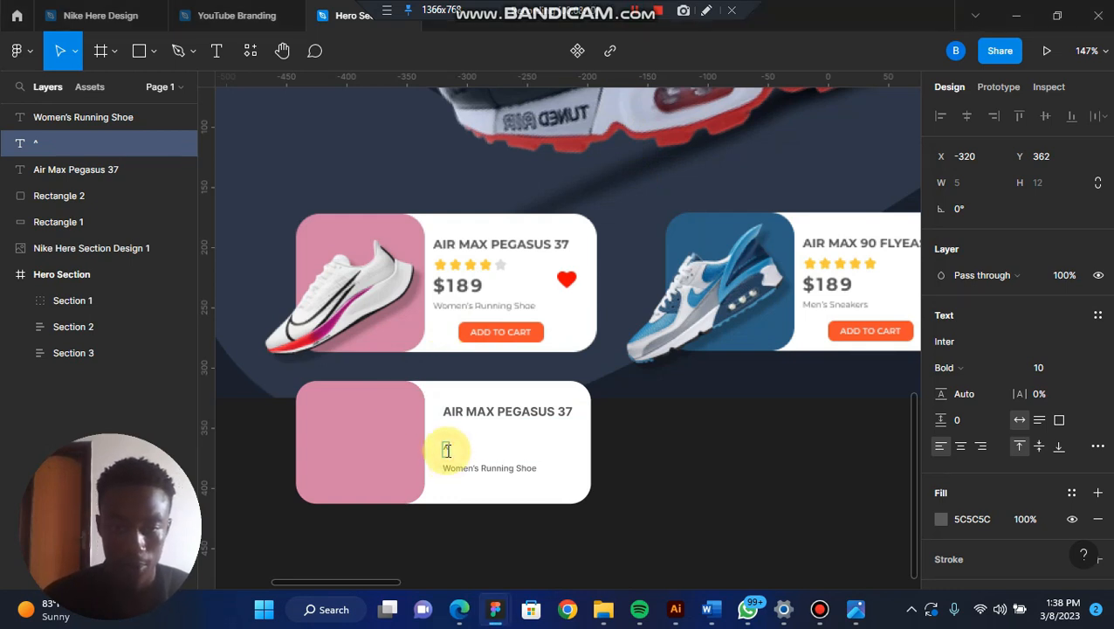
key(BackSpace)
text($189)
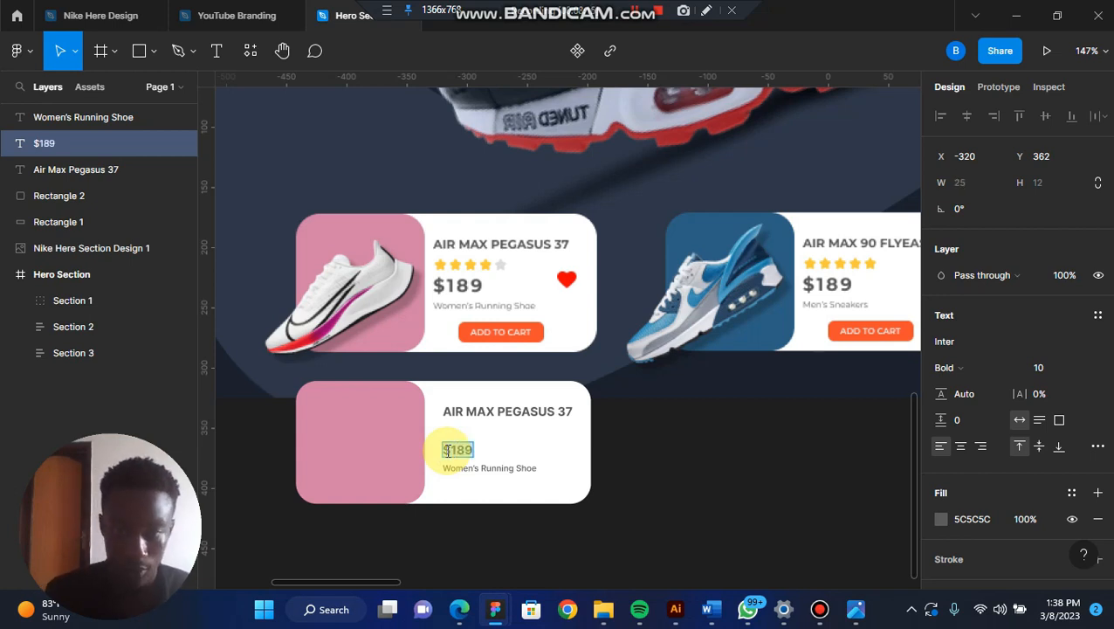
Step: Set the price's font size to 16 and nudge it up slightly, clear of the shoe description
click(1076, 368)
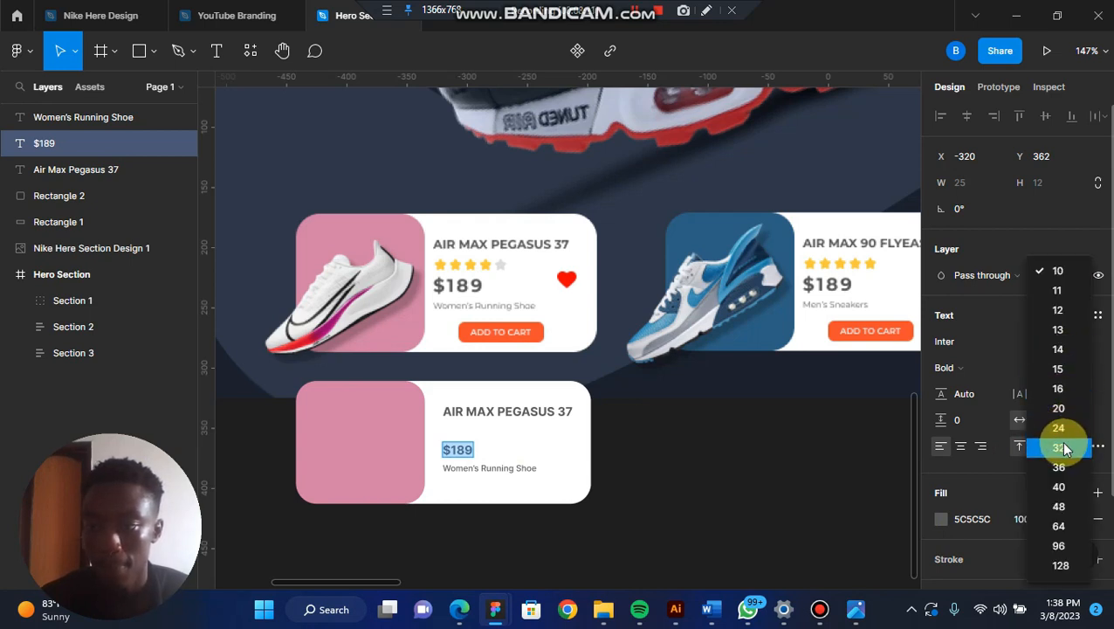
click(1054, 393)
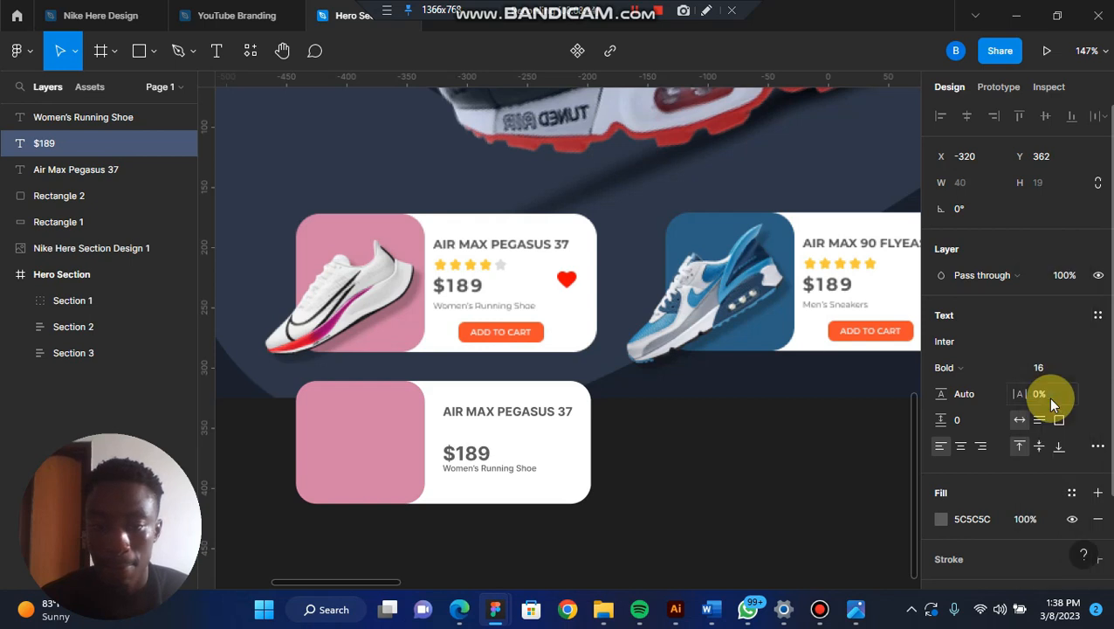
click(722, 442)
drag(474, 454, 479, 451)
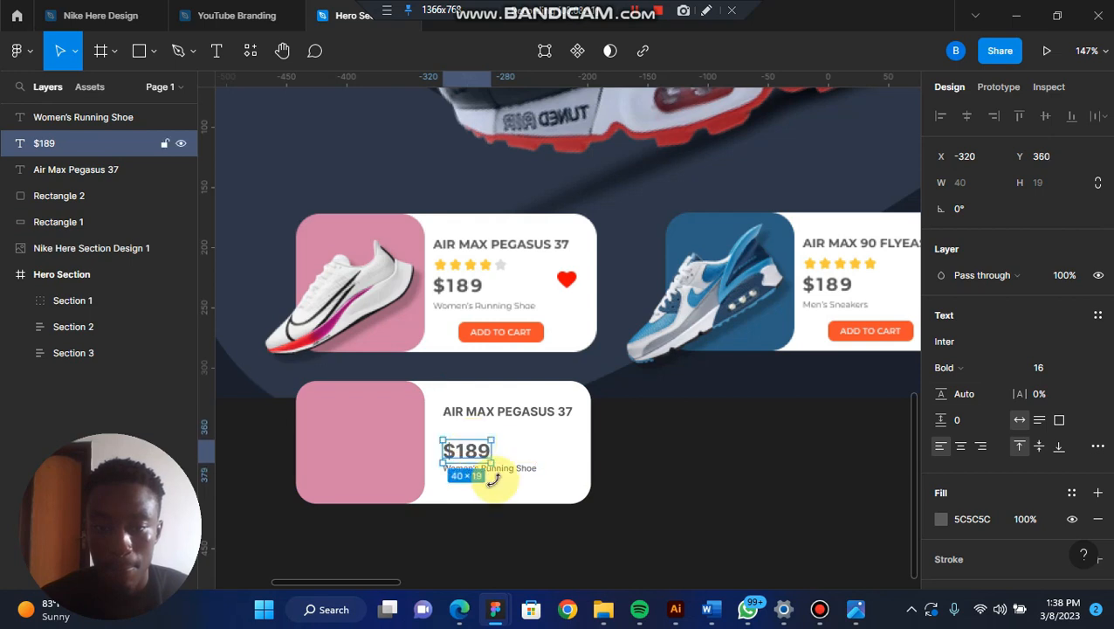
click(514, 470)
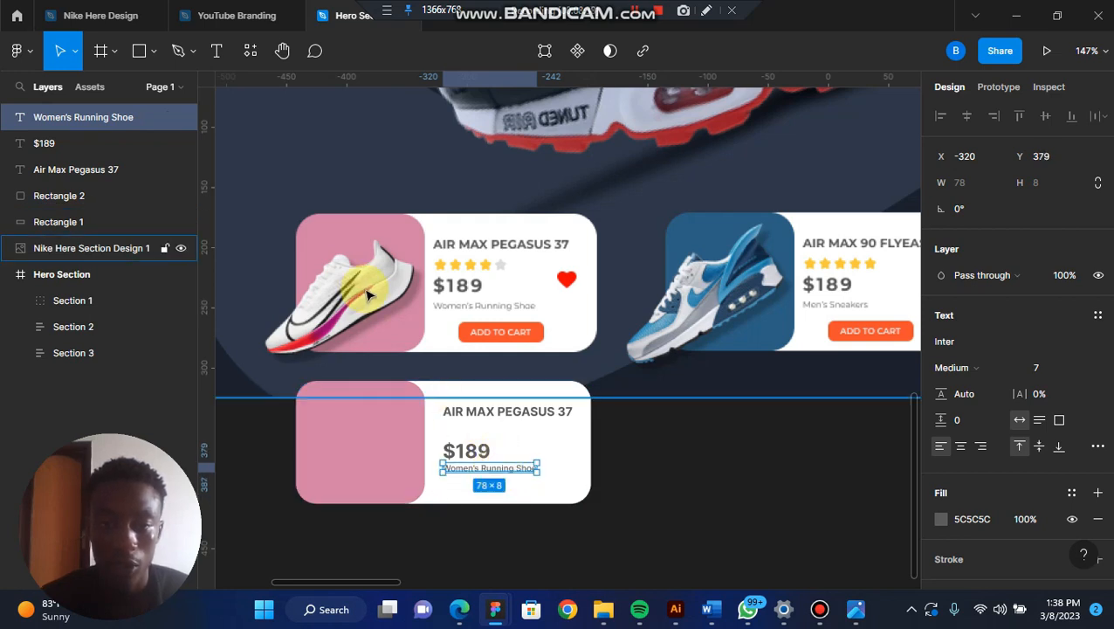
click(510, 438)
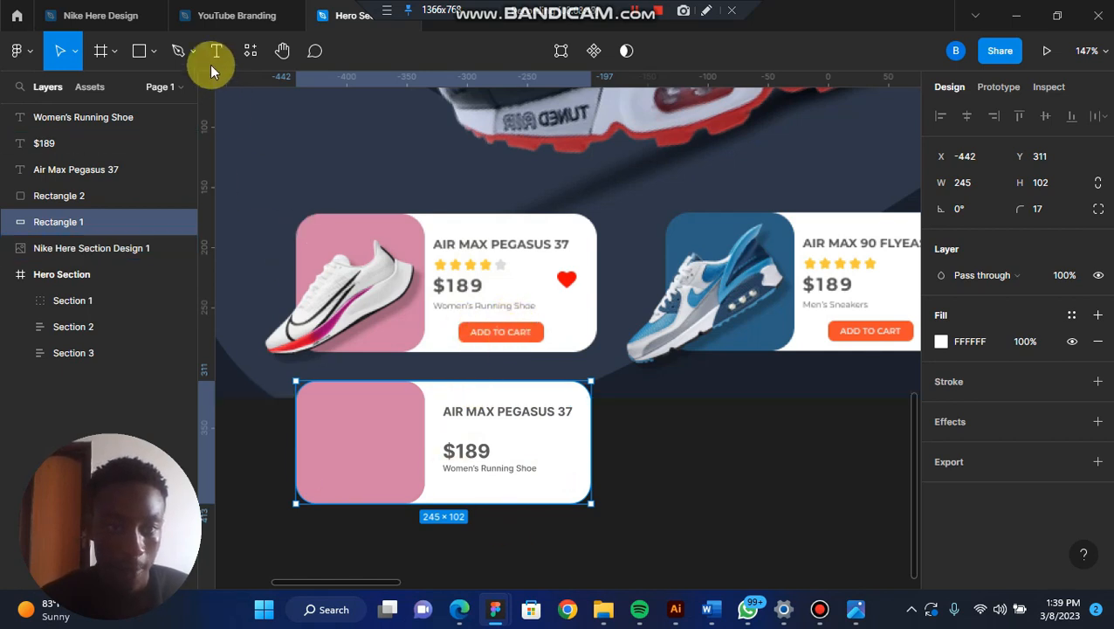
Step: Copy the card title to just below the shoe description and change the copy's text to "Add To Cart"
click(511, 413)
drag(511, 416, 506, 485)
text(Add T)
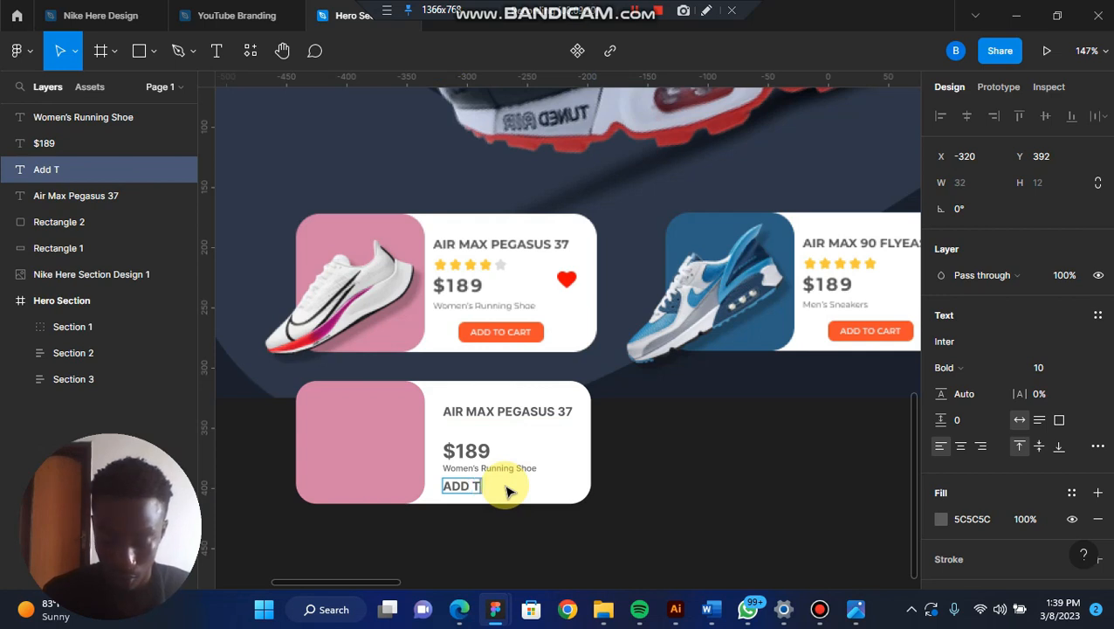
text(o Ca)
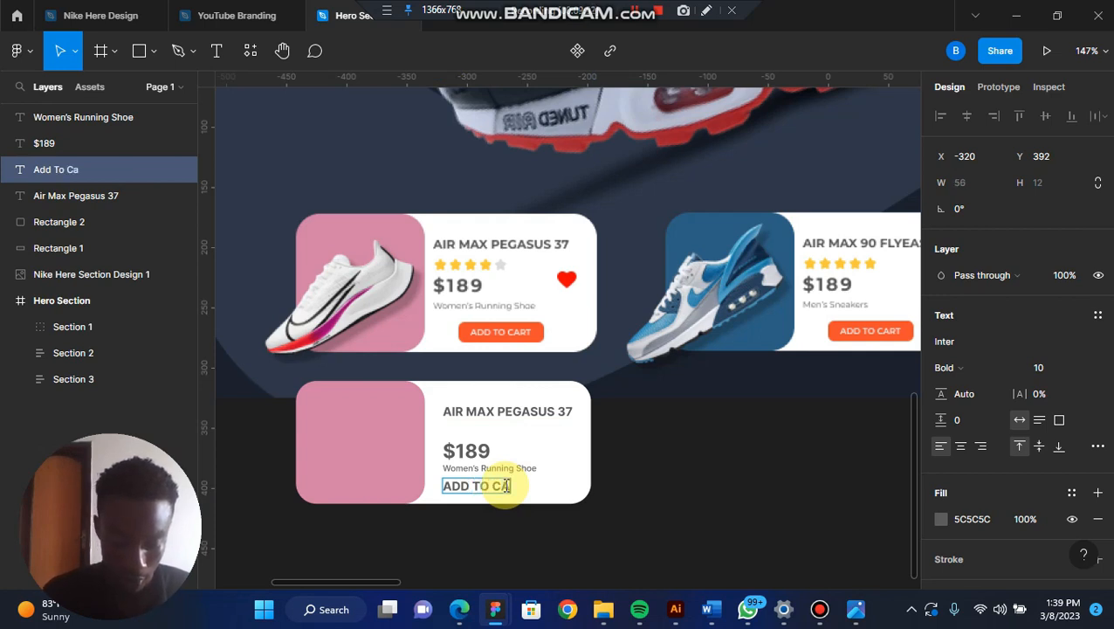
text(rt)
Step: Set the case of the "Add To Cart" text to title case
key(ctrl+a)
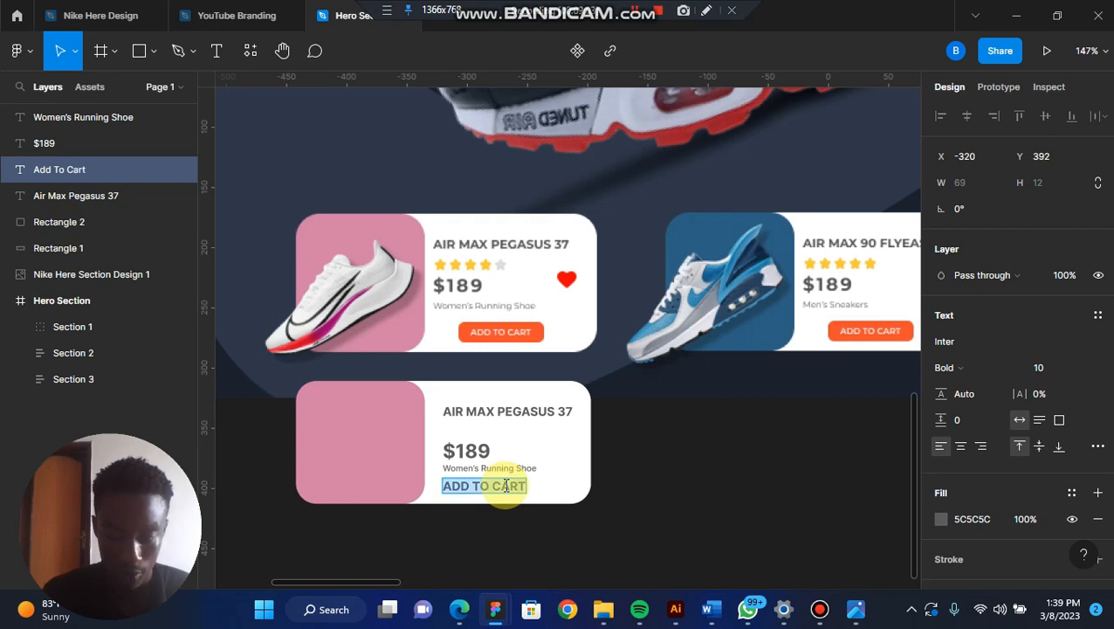
click(1099, 447)
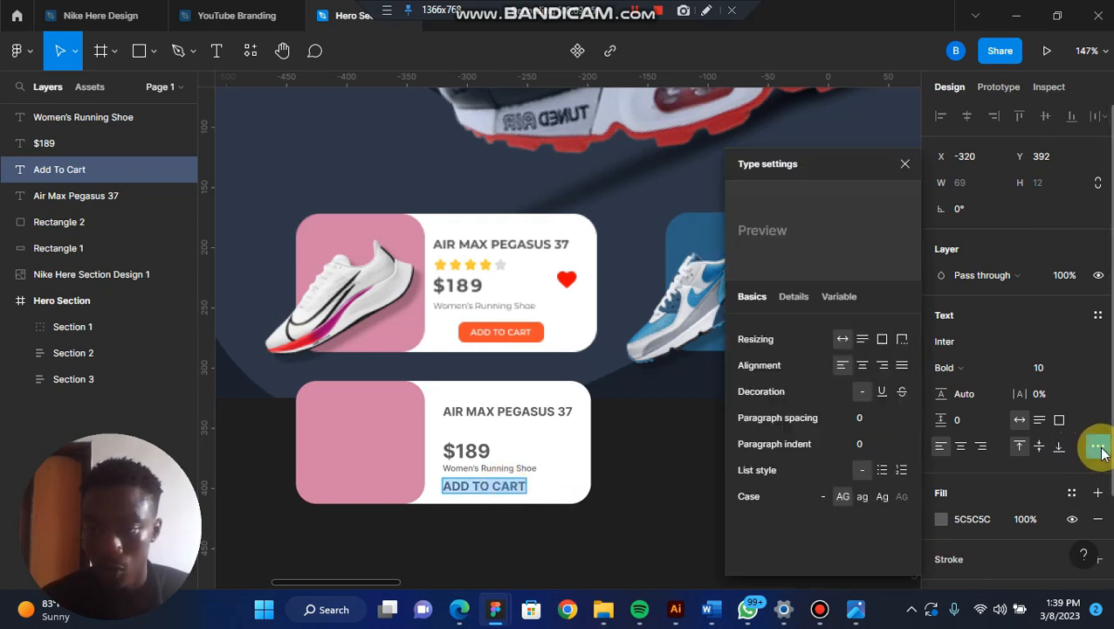
click(882, 497)
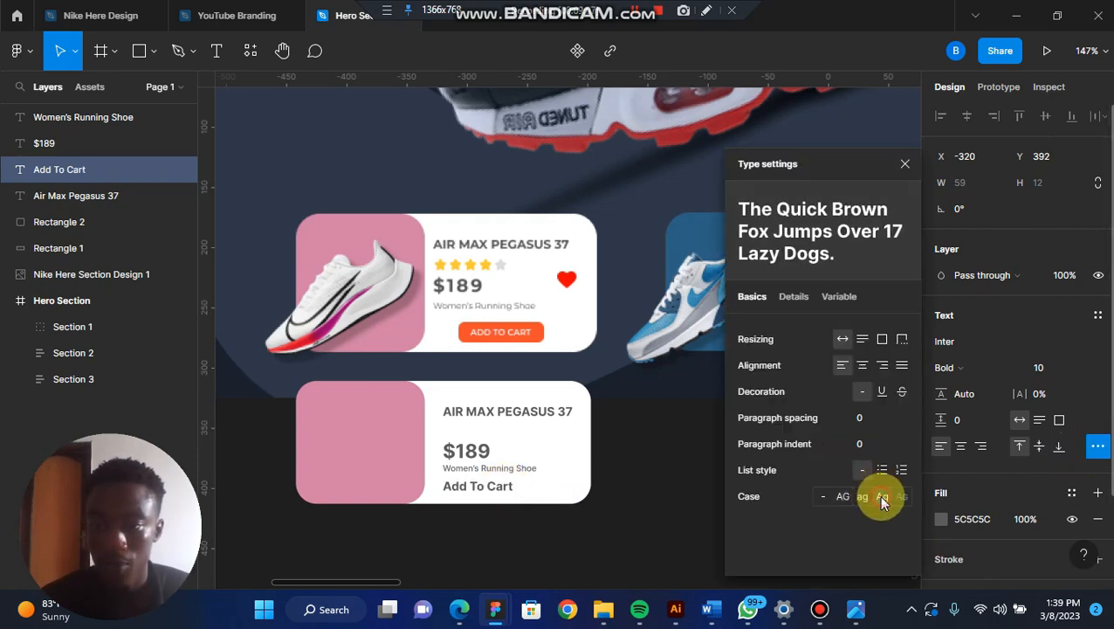
key(Escape)
click(569, 484)
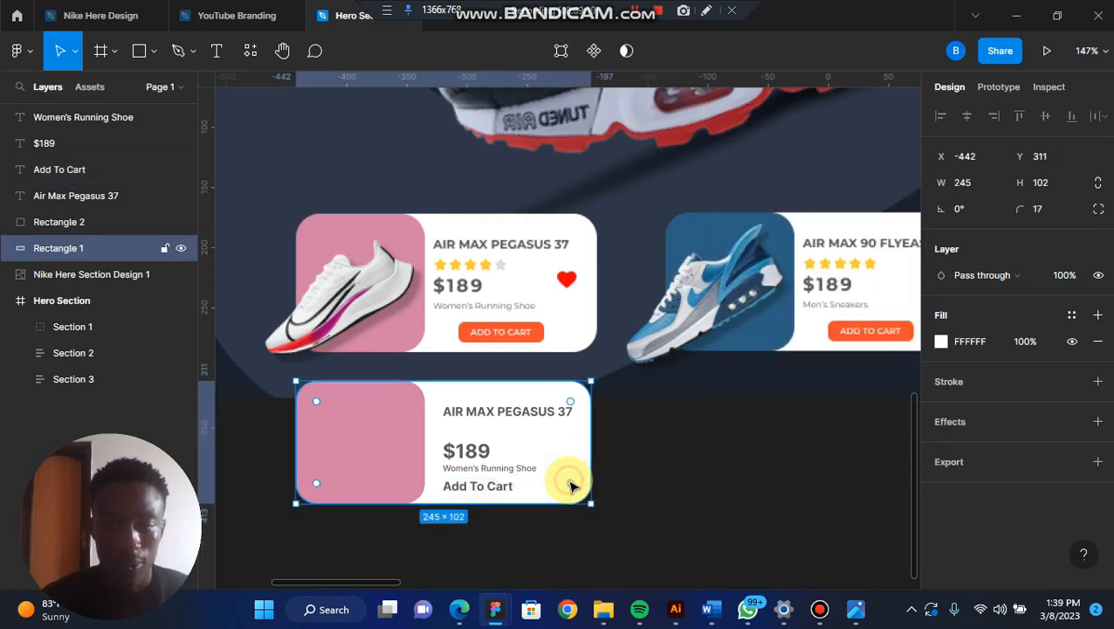
Step: Draw a button rectangle about 67 × 17 over the "Add To Cart" text and stack that text and the shoe description above it
click(139, 51)
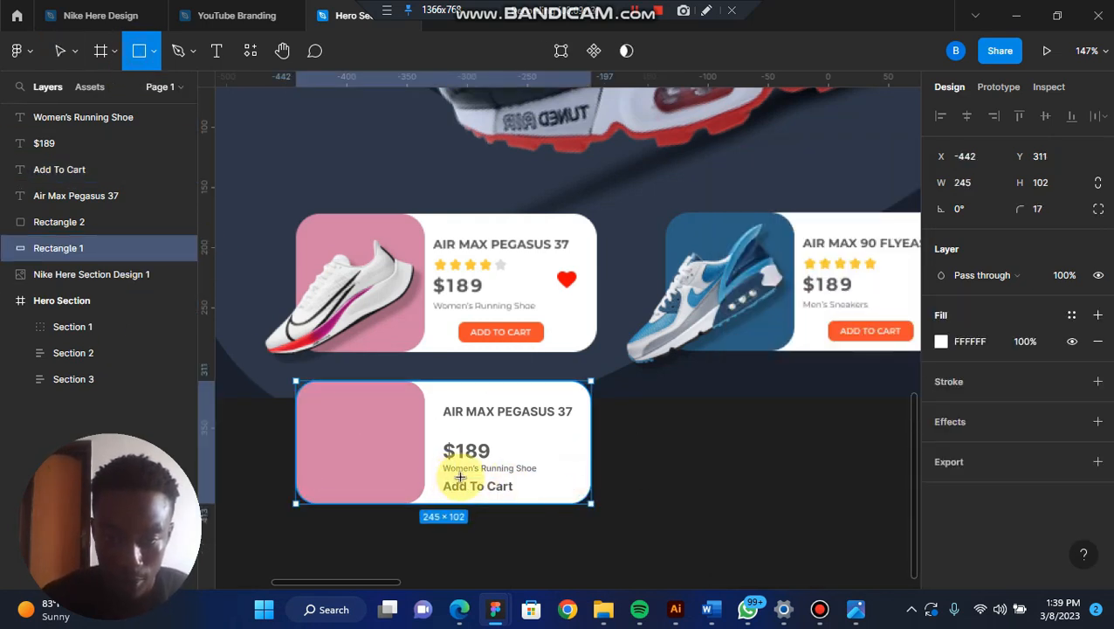
mouse_move(468, 479)
mouse_down()
mouse_move(527, 504)
mouse_move(545, 496)
mouse_up()
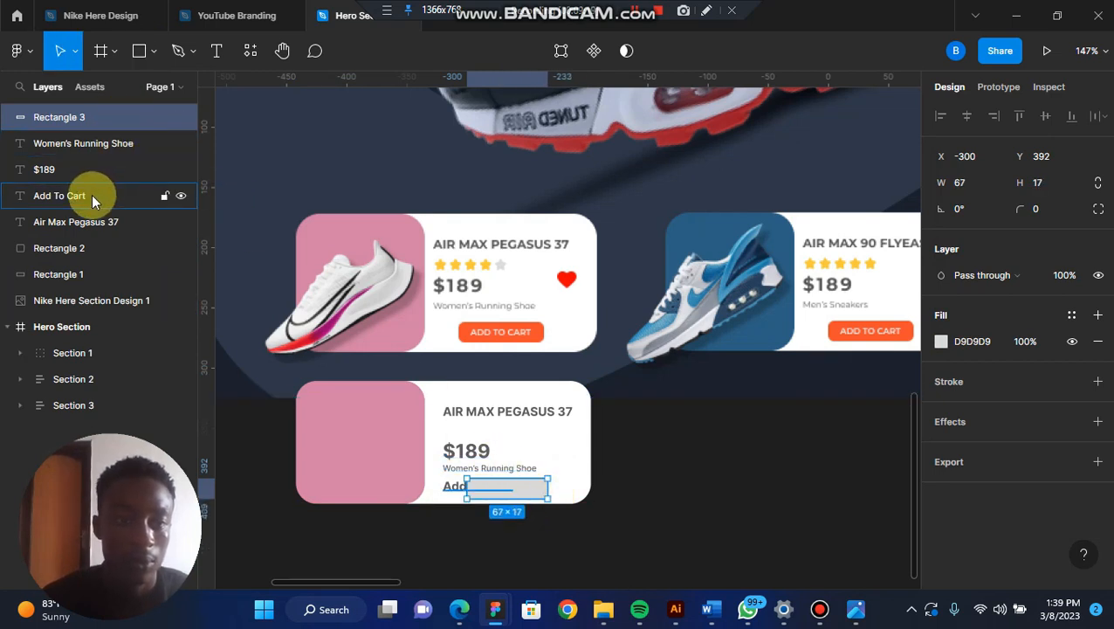
drag(87, 144, 88, 107)
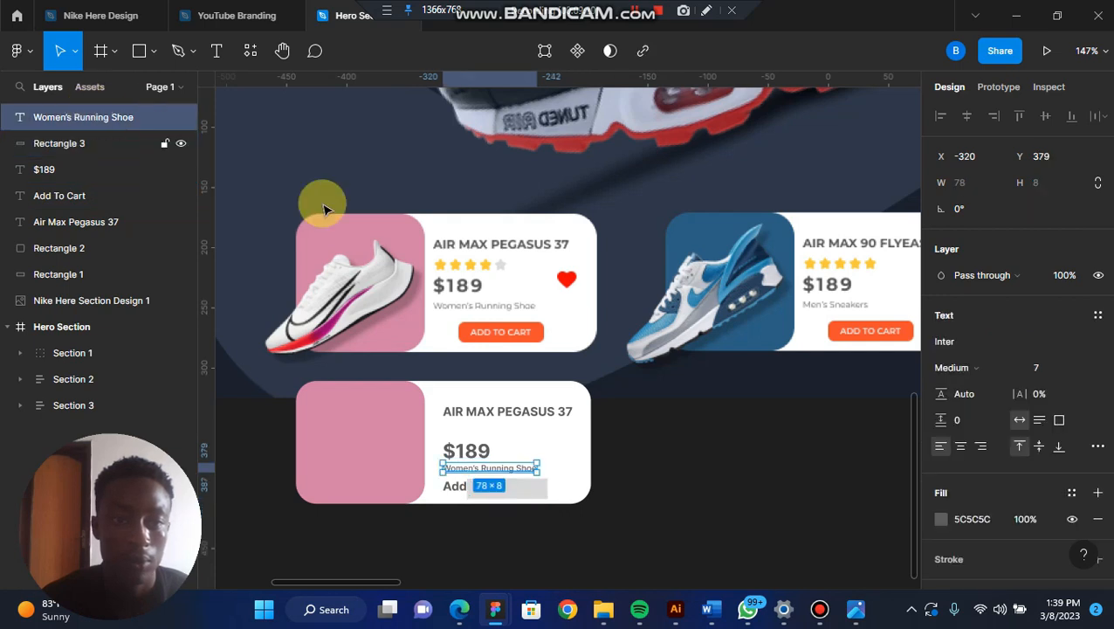
click(517, 491)
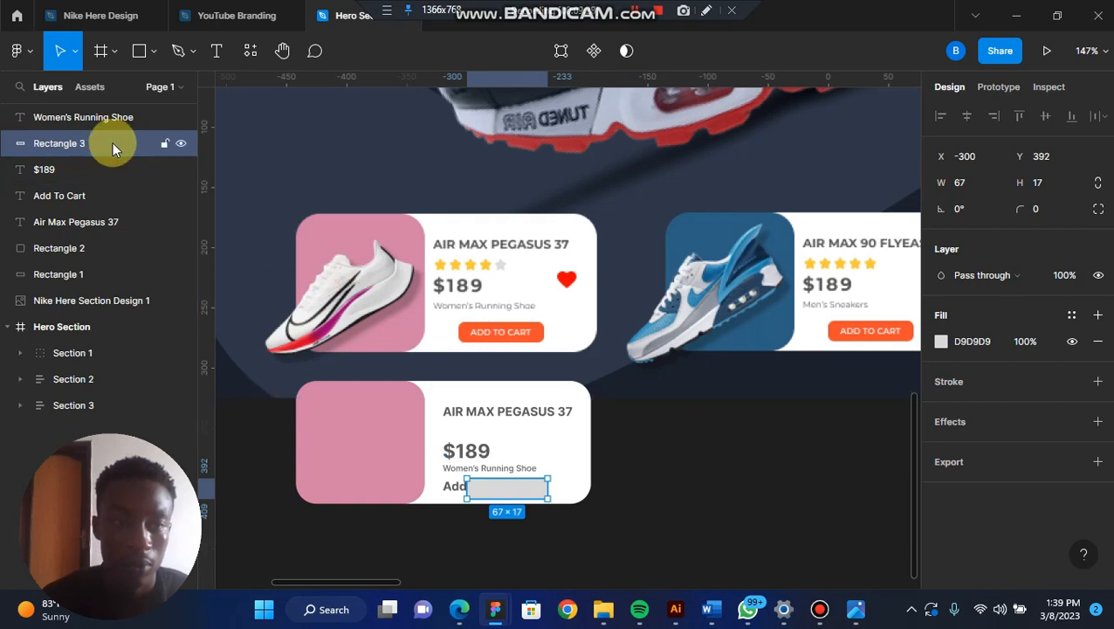
click(447, 489)
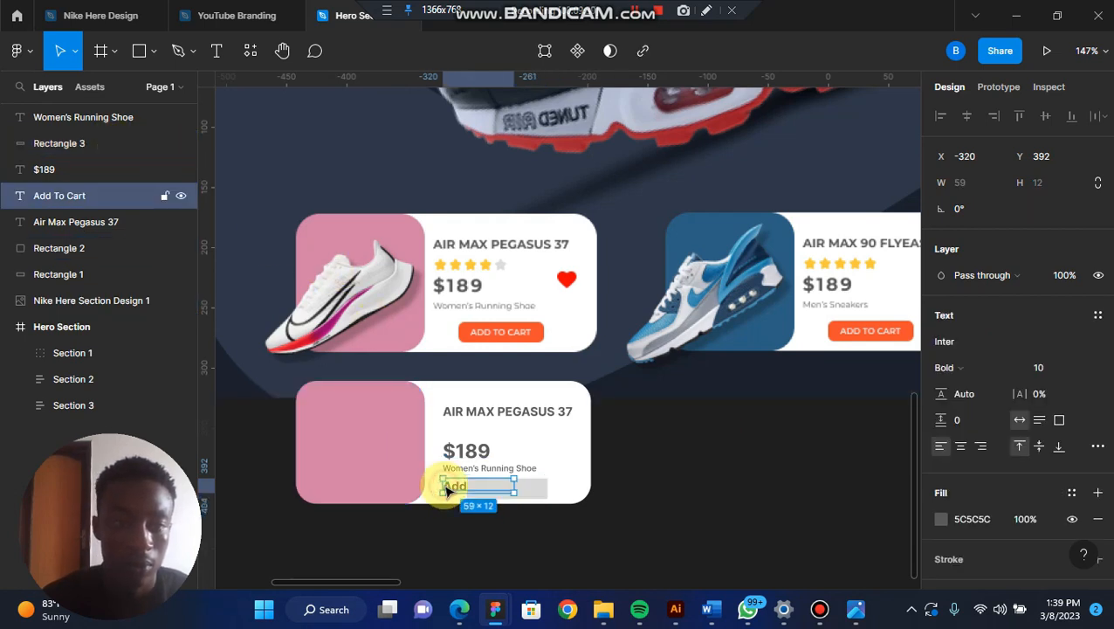
drag(82, 191, 94, 125)
click(533, 492)
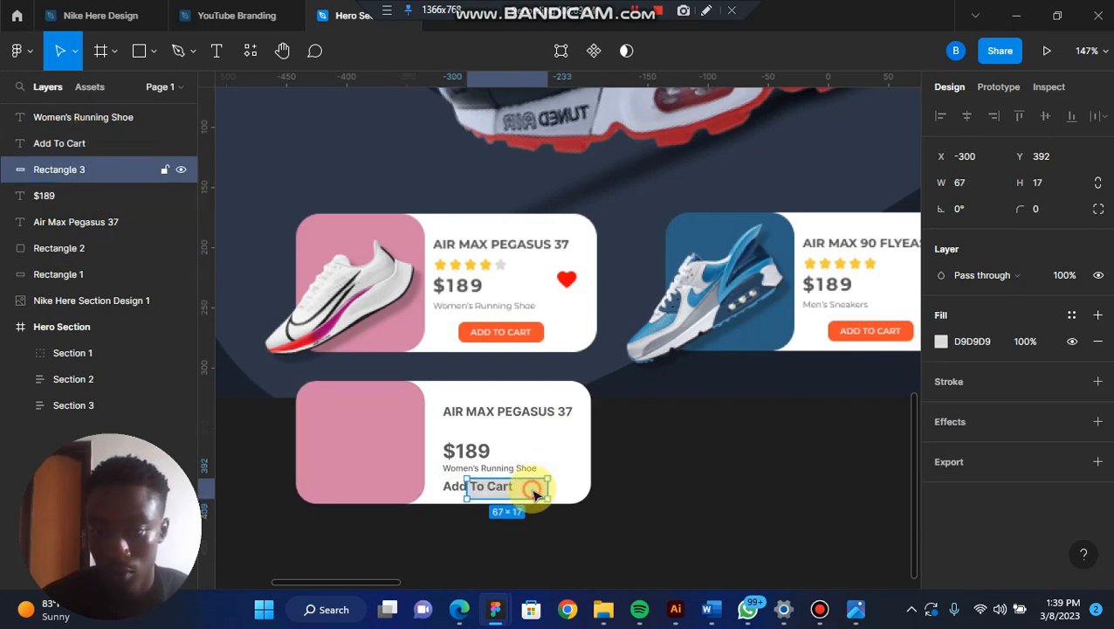
Step: Fill the button rectangle with orange FB4B29 and the "Add To Cart" text with white FFFFFF
click(941, 342)
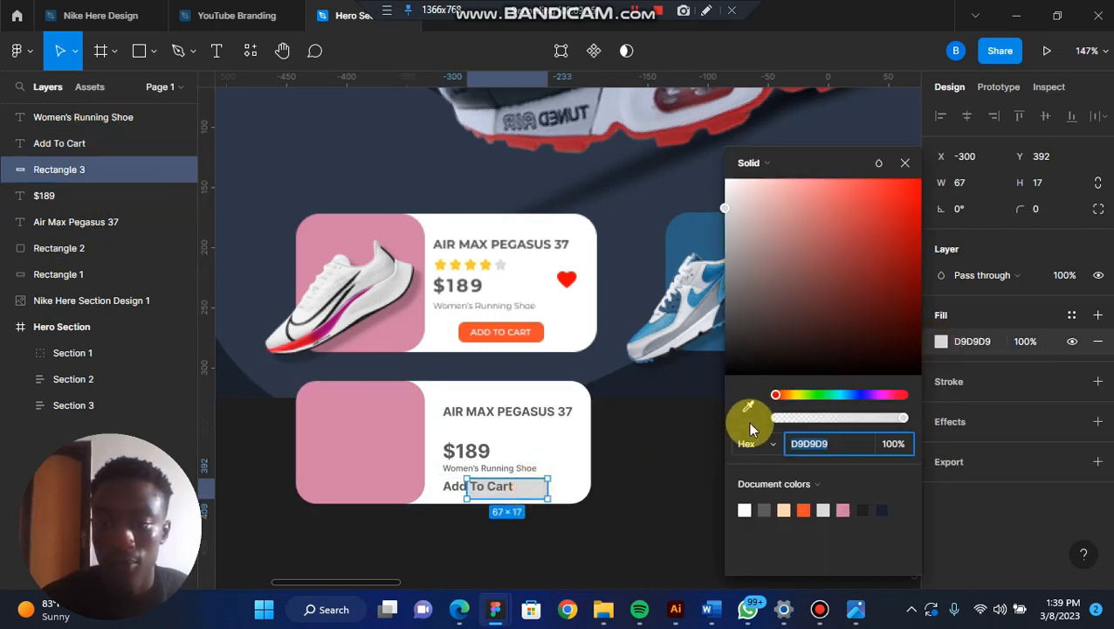
click(803, 509)
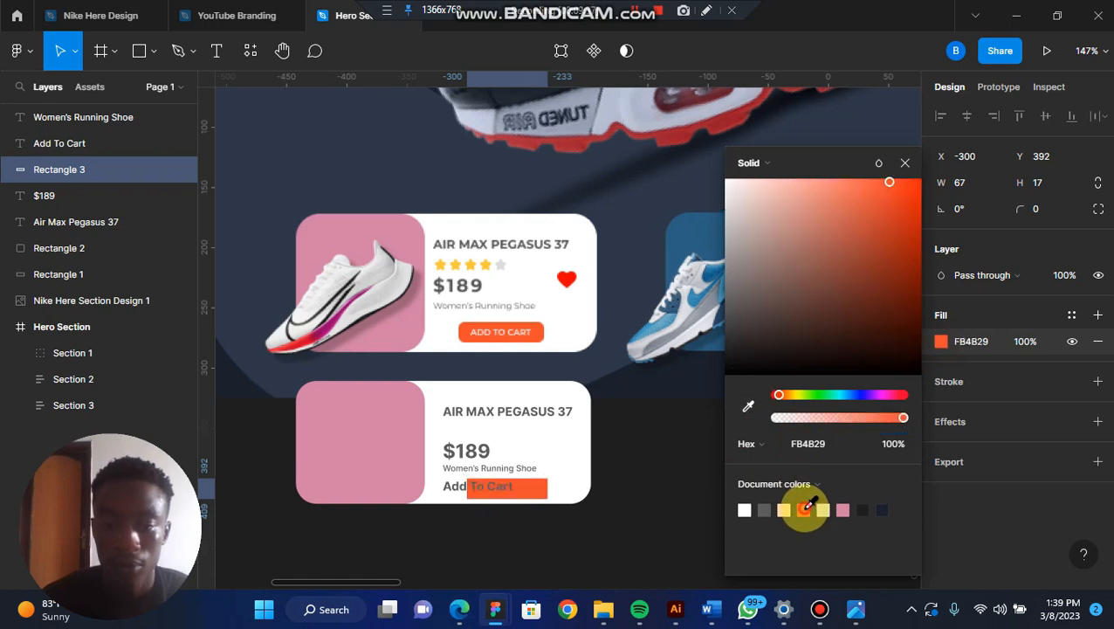
click(455, 488)
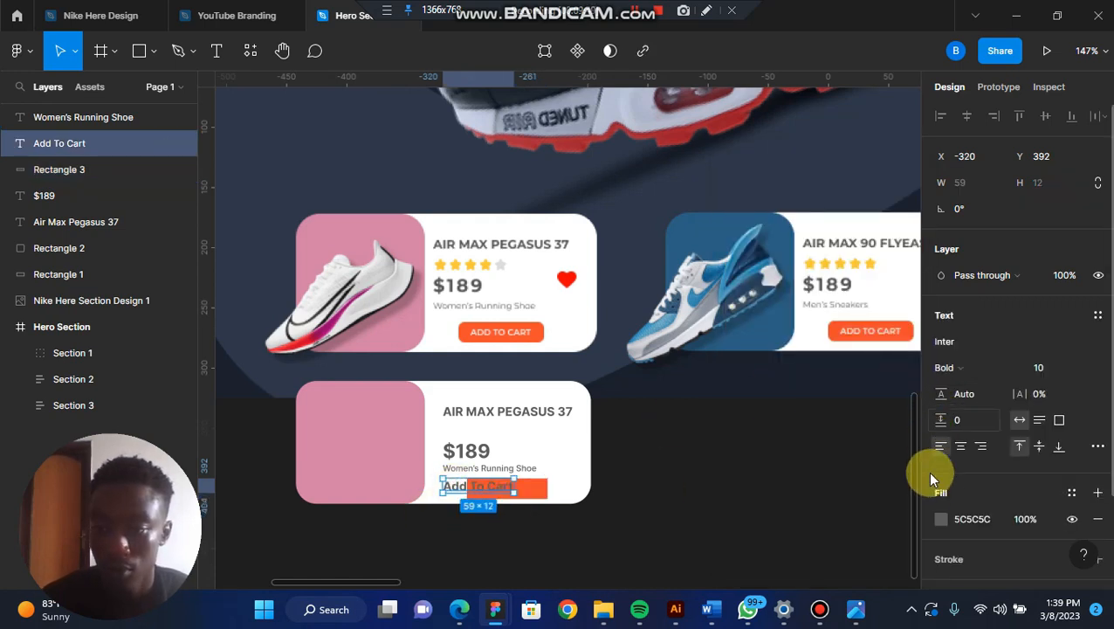
click(940, 515)
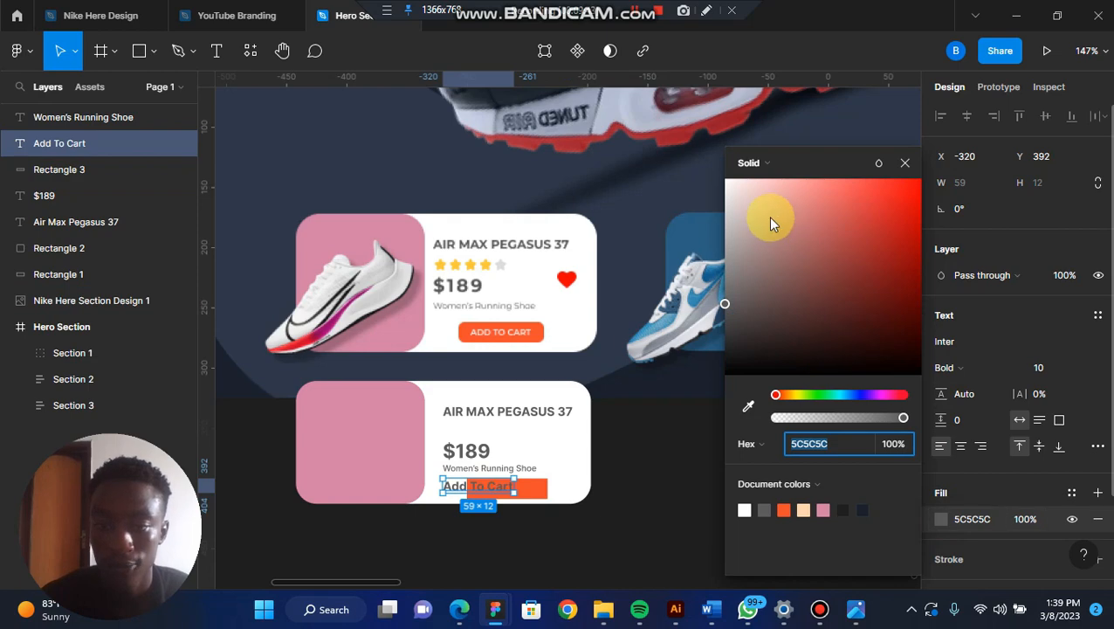
drag(771, 224, 652, 177)
Step: Place the "Add To Cart" text on the orange button and widen the button rectangle to about 75
mouse_move(493, 489)
mouse_down()
mouse_move(524, 495)
mouse_move(510, 491)
mouse_move(512, 479)
mouse_up()
scroll(525, 494, up, 6)
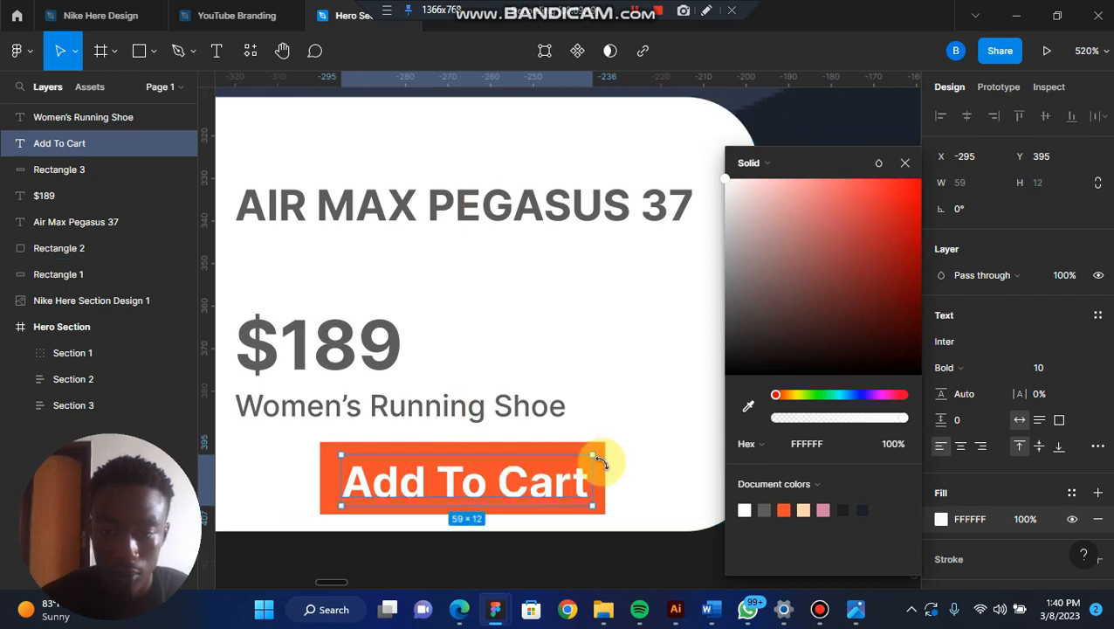
click(603, 467)
drag(607, 469, 638, 469)
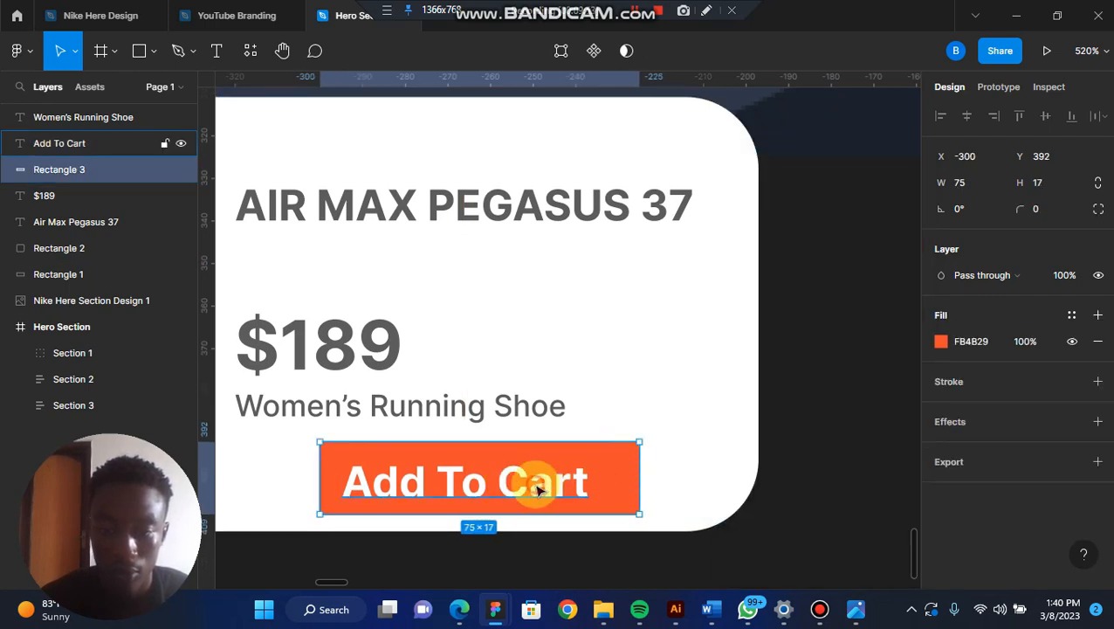
click(539, 491)
drag(539, 491, 560, 485)
scroll(563, 489, down, 5)
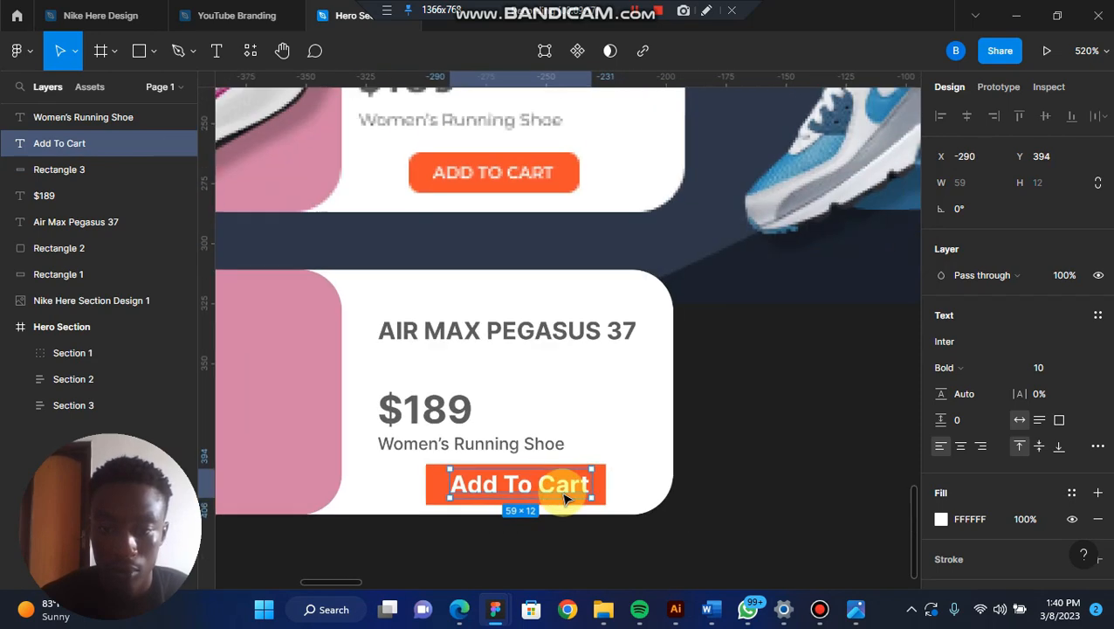
Step: Set the button rectangle's corner radius to 5
click(593, 491)
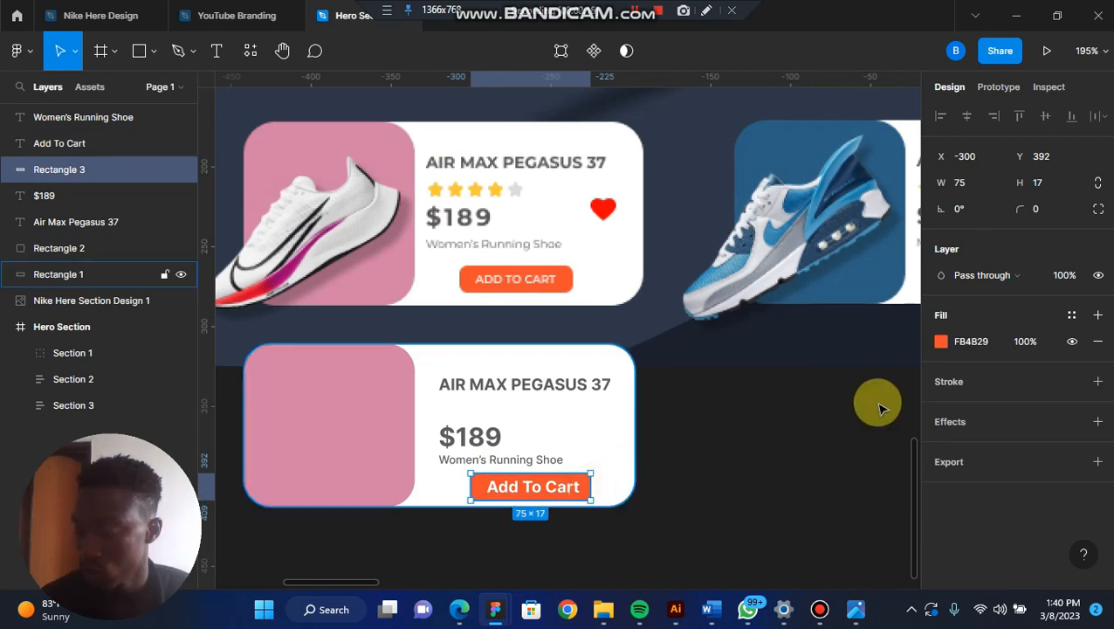
click(1045, 212)
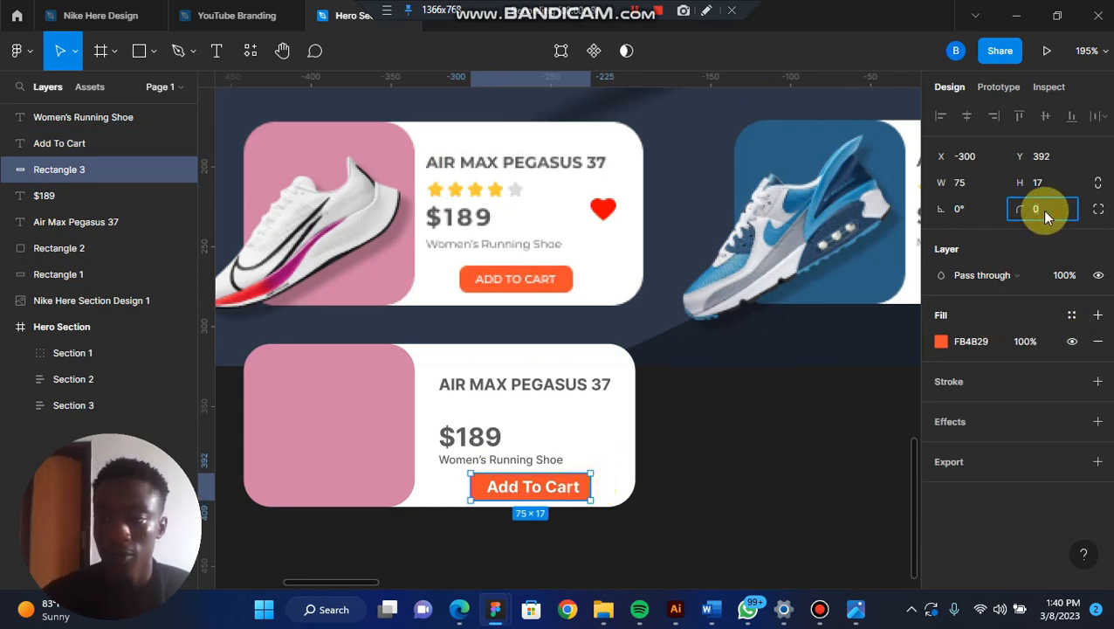
text(10)
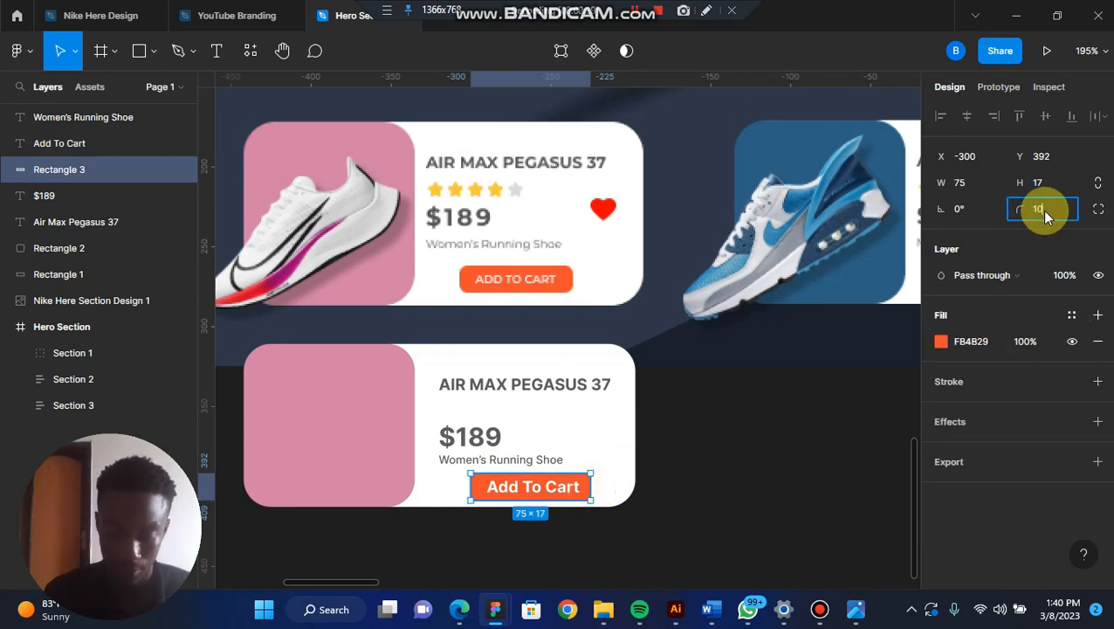
key(Return)
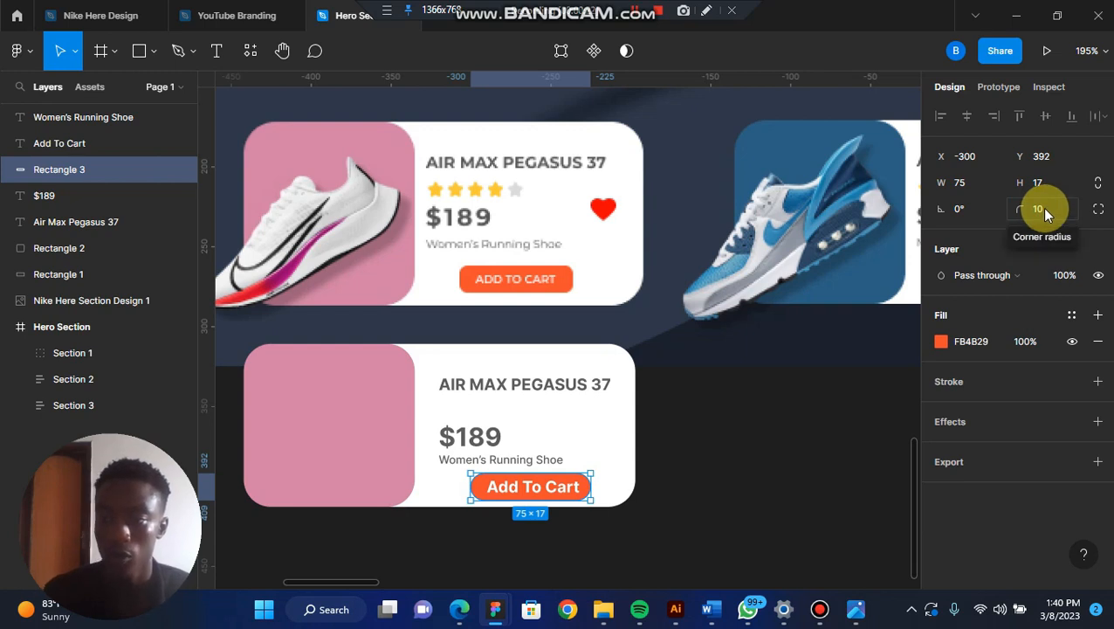
click(1044, 212)
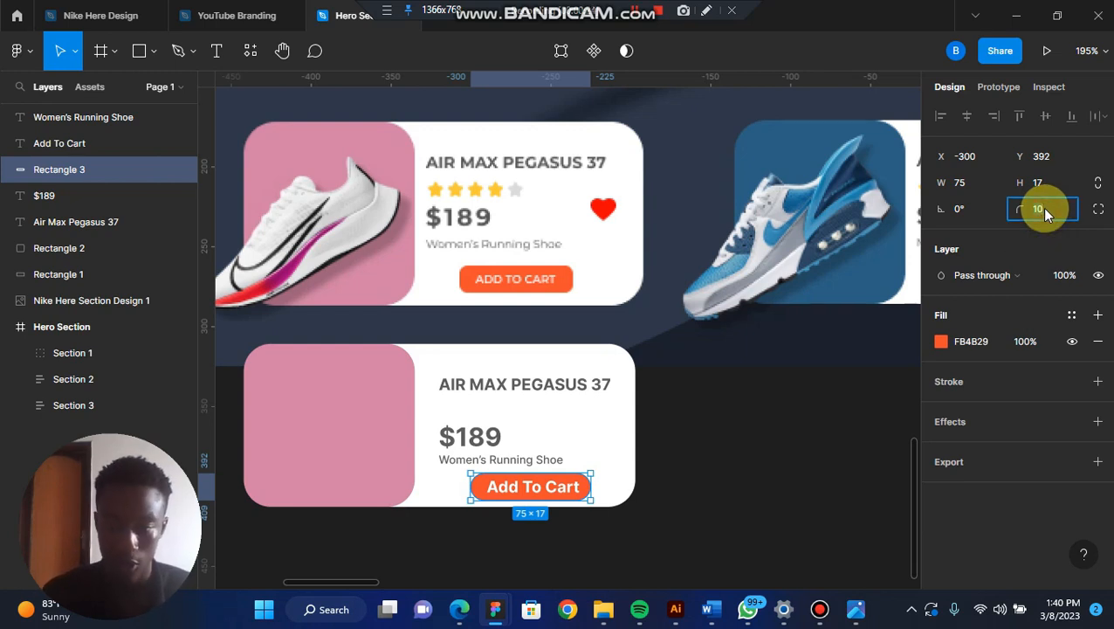
text(5)
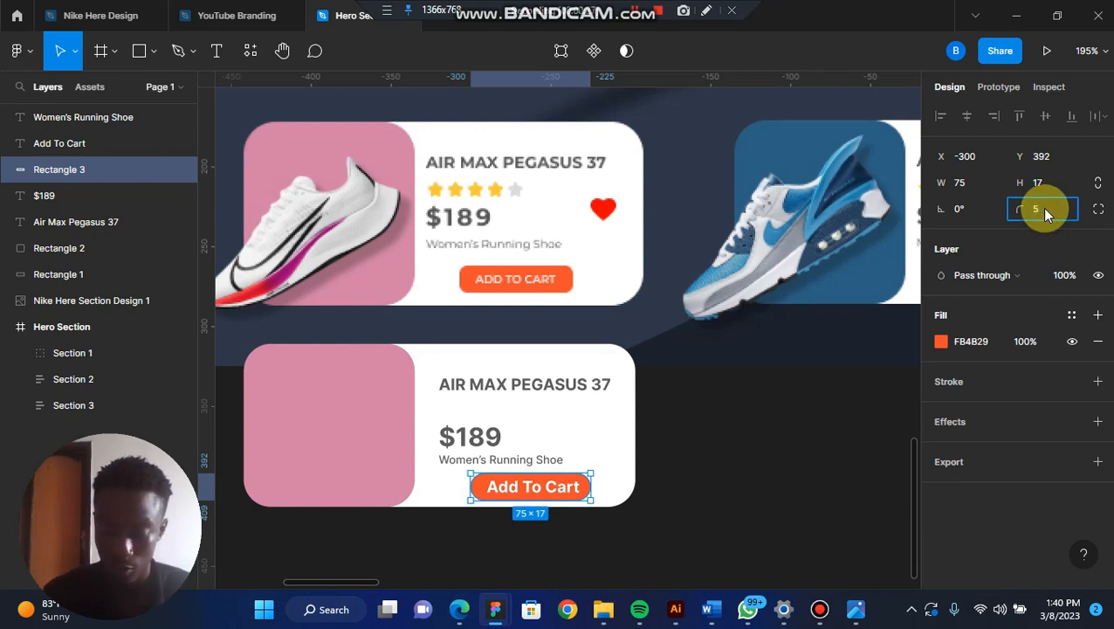
key(Return)
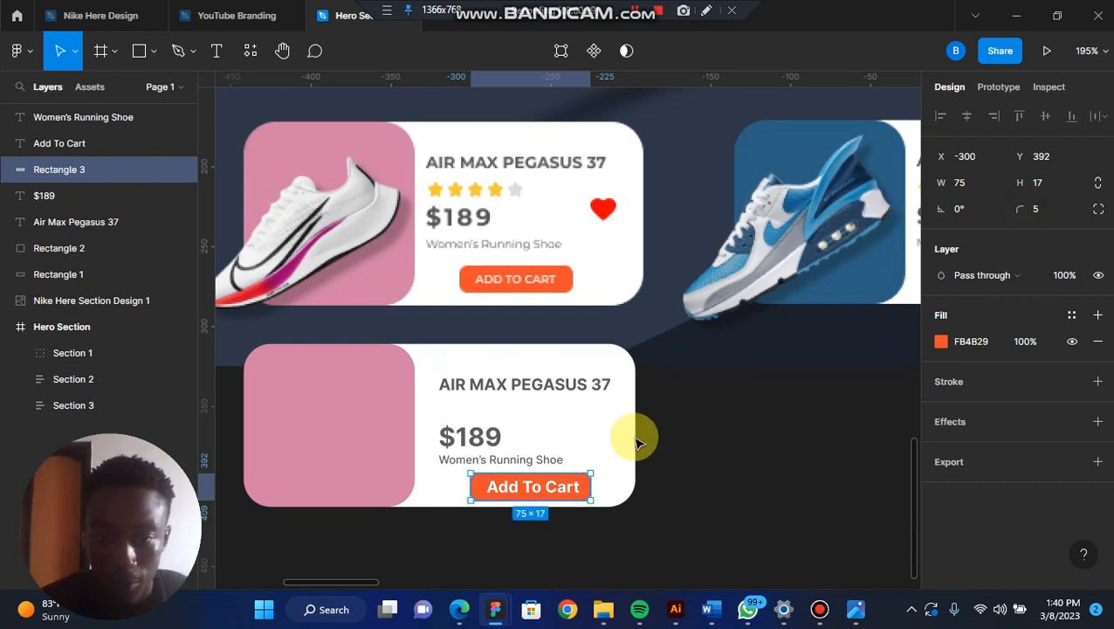
Step: Set the "Add To Cart" text's font size to 7 and recentre it horizontally on the button
click(561, 496)
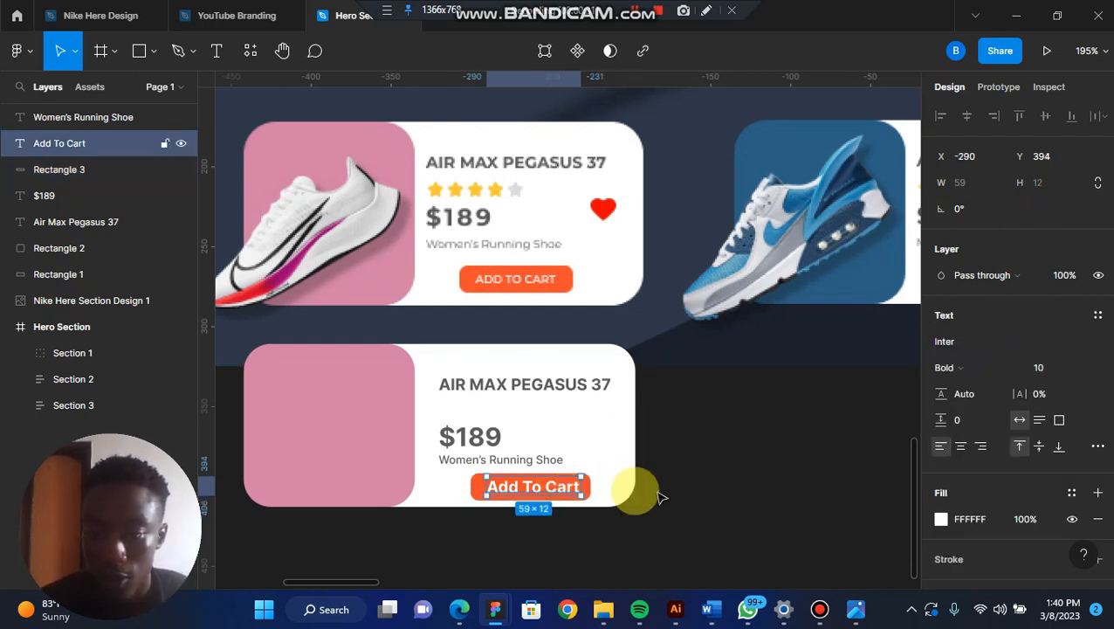
click(1079, 370)
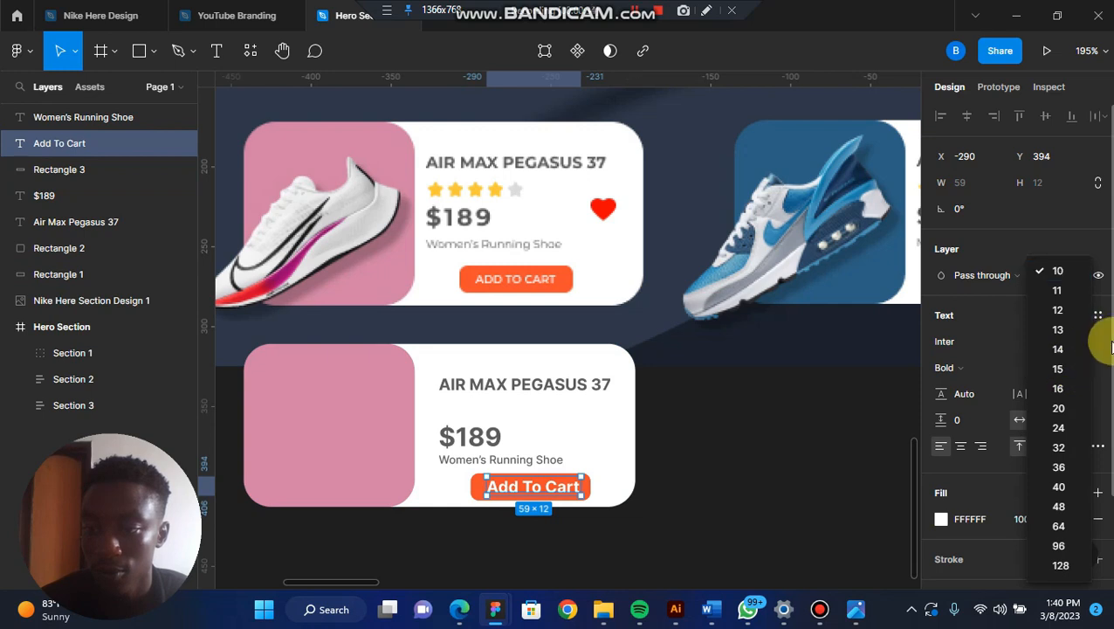
click(1102, 369)
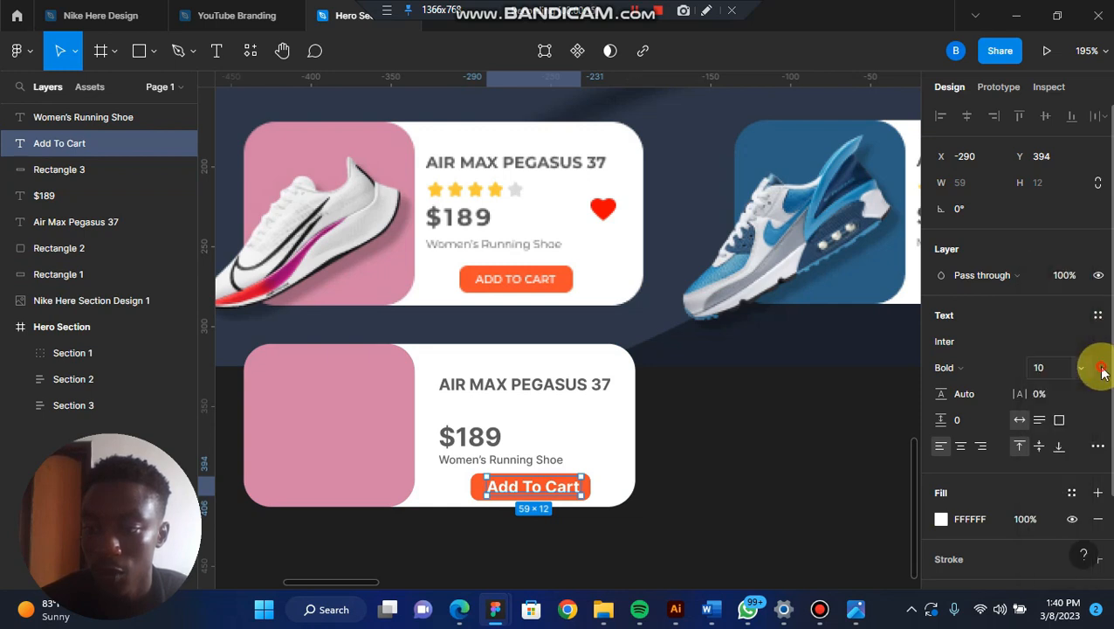
click(1046, 368)
text(7)
key(Return)
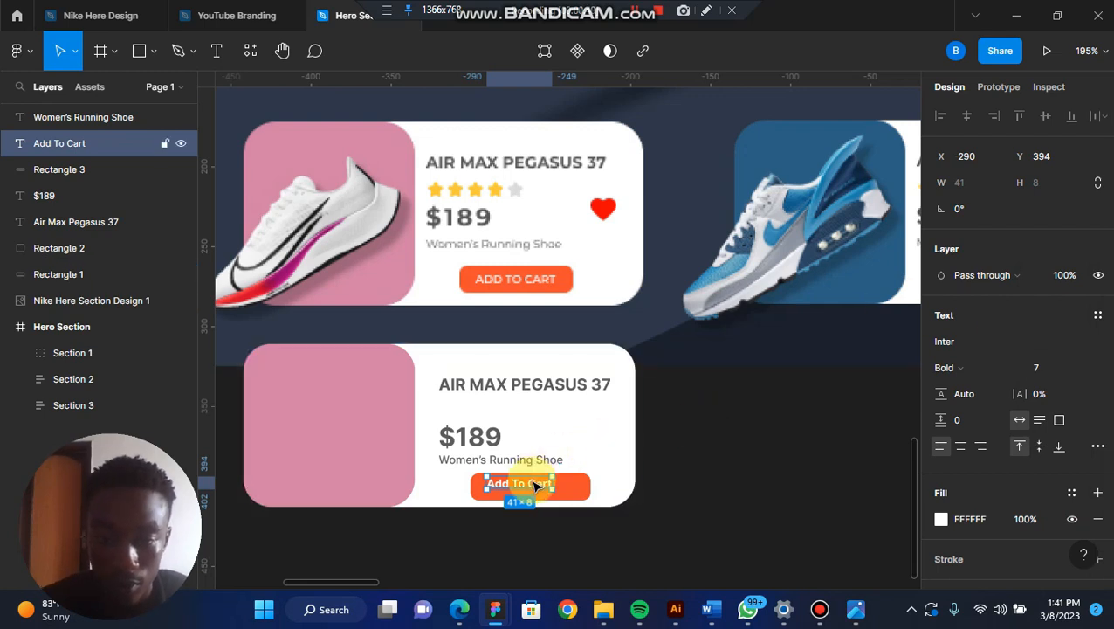
drag(543, 489, 555, 489)
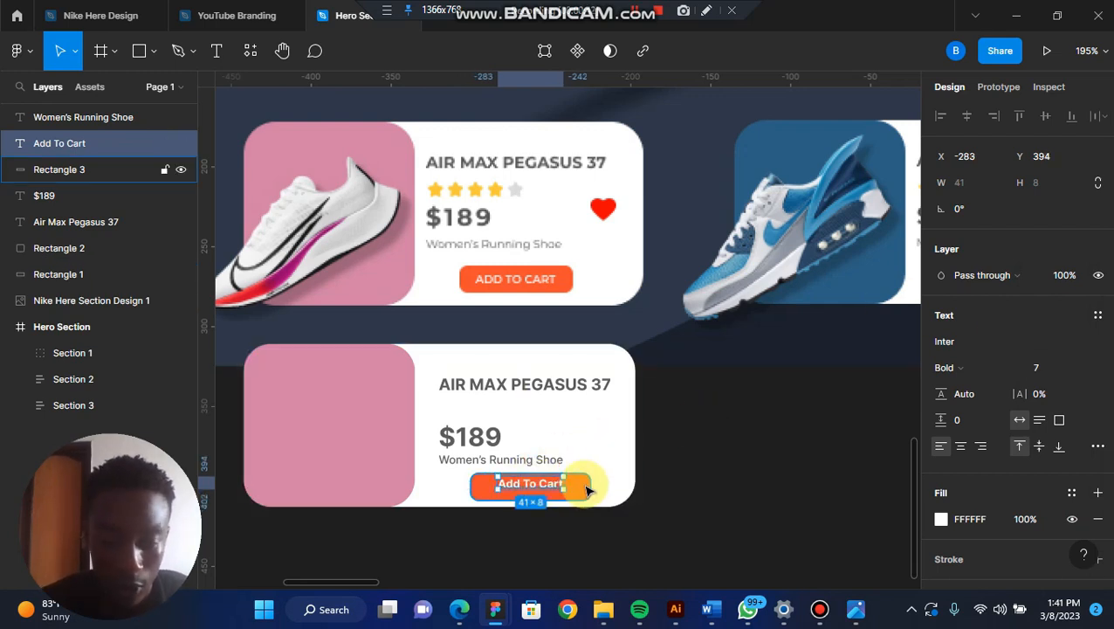
shift+click(587, 489)
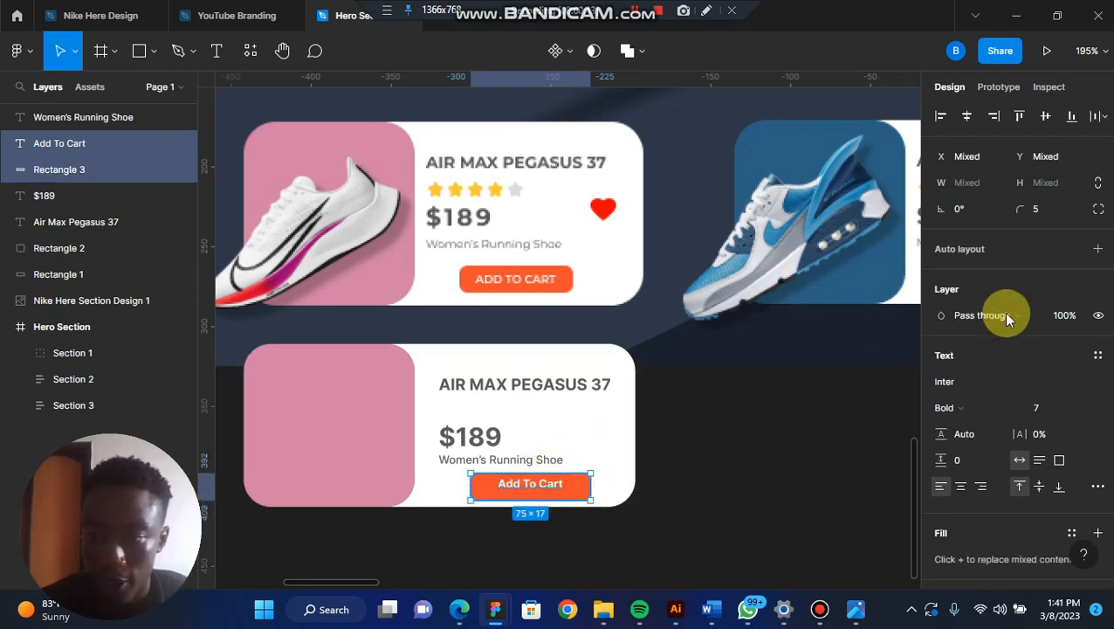
click(1097, 251)
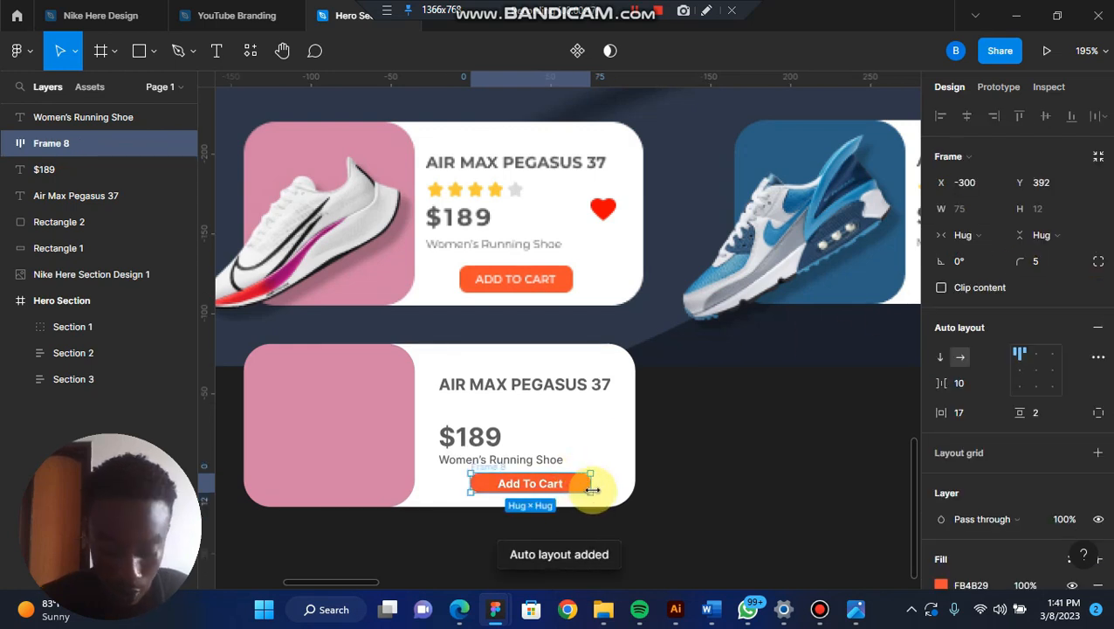
key(ctrl+z)
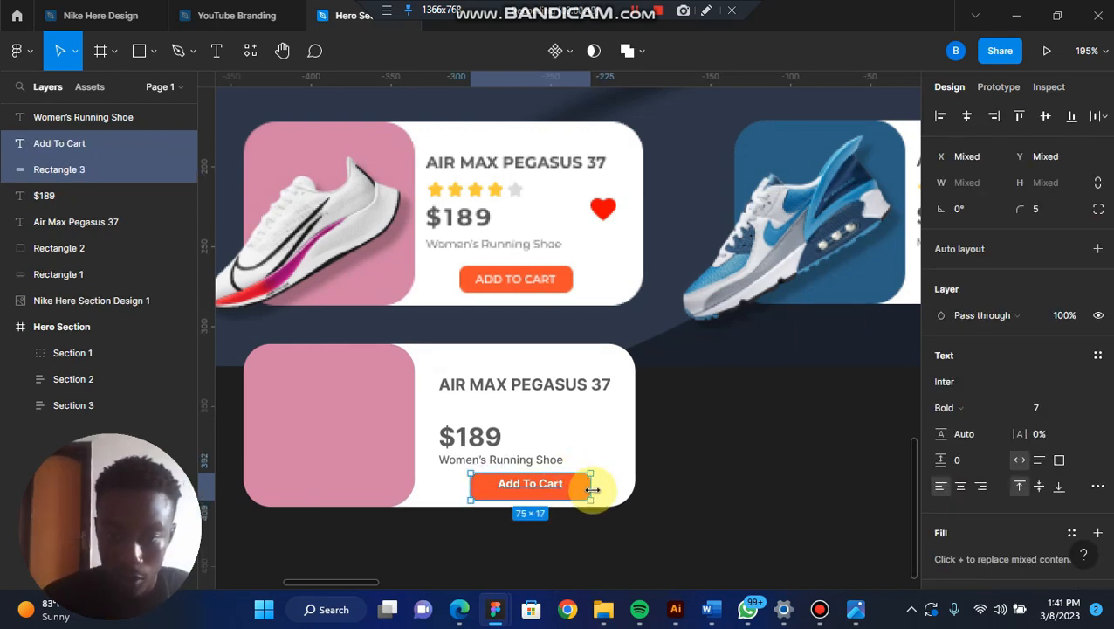
Step: Centre the "Add To Cart" text vertically on the button rectangle and group the two
click(666, 484)
drag(555, 489, 546, 490)
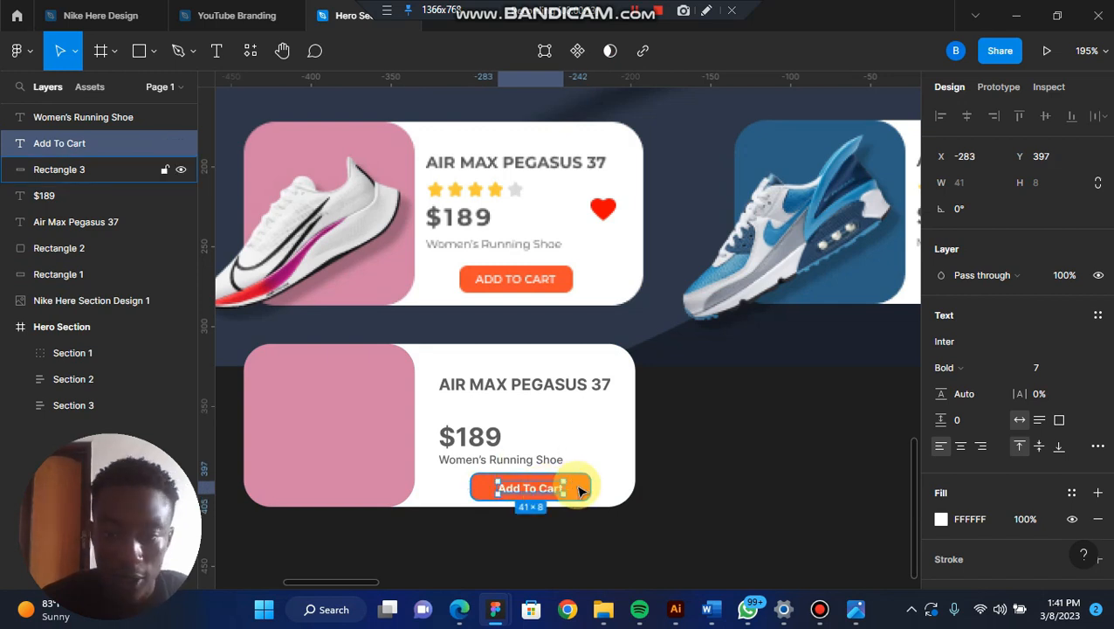
shift+click(579, 492)
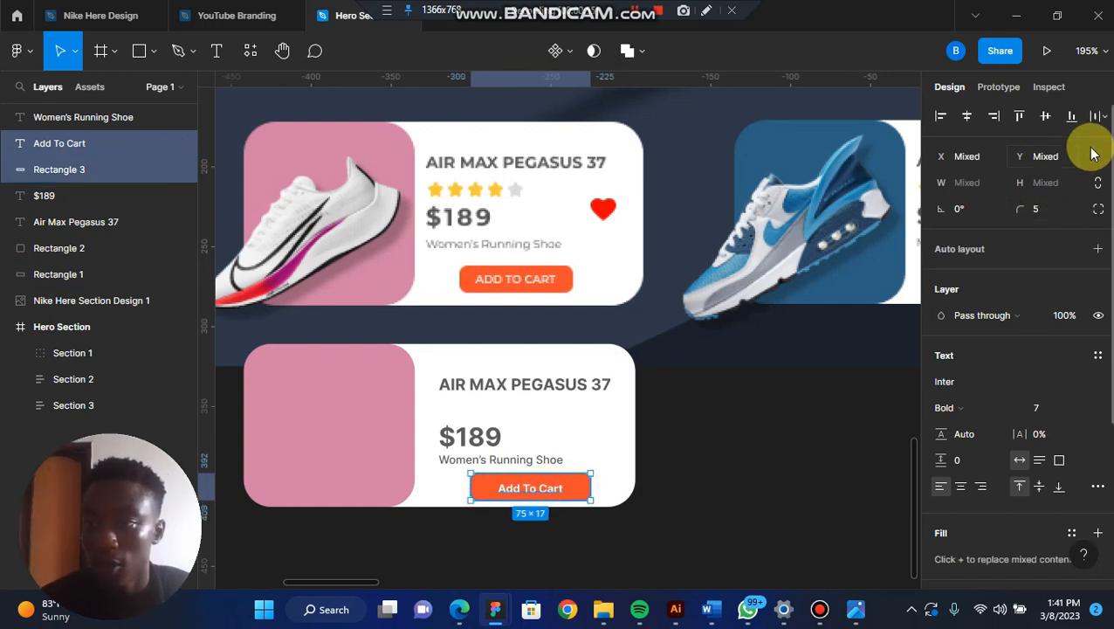
click(1103, 119)
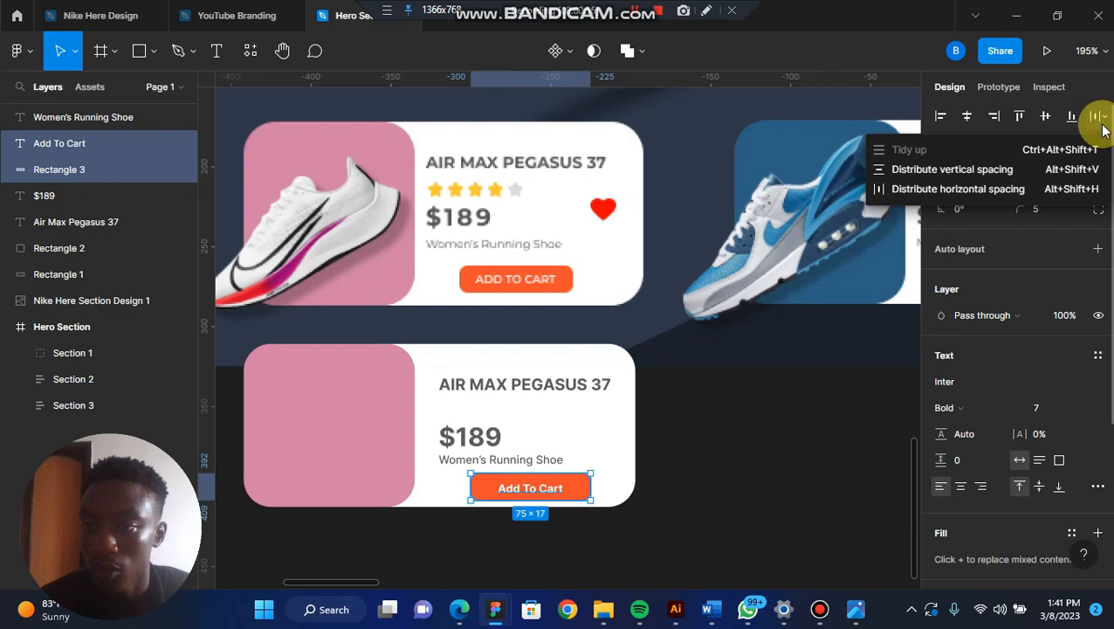
click(1047, 117)
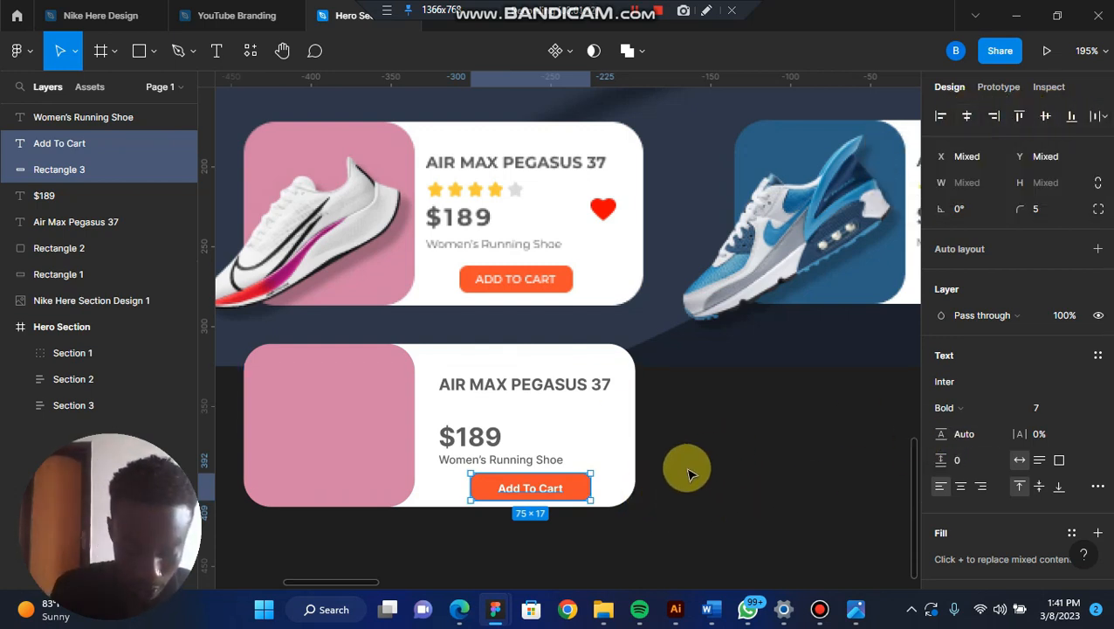
key(ctrl+g)
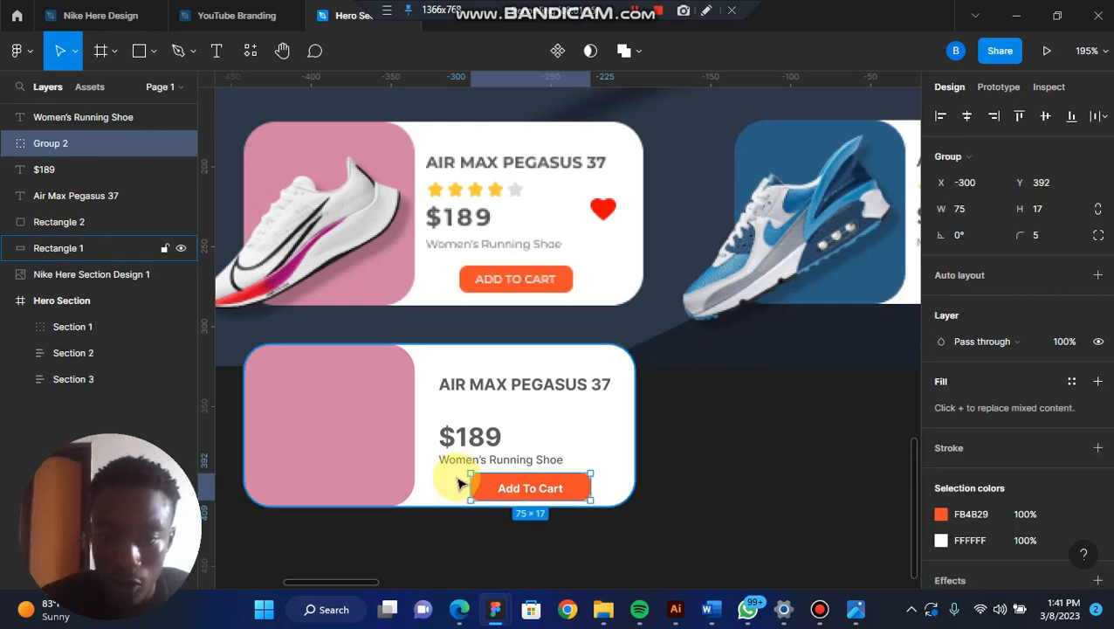
Step: Move the $189 price up slightly to Y 357, midway between the card title and the button
scroll(516, 491, up, 3)
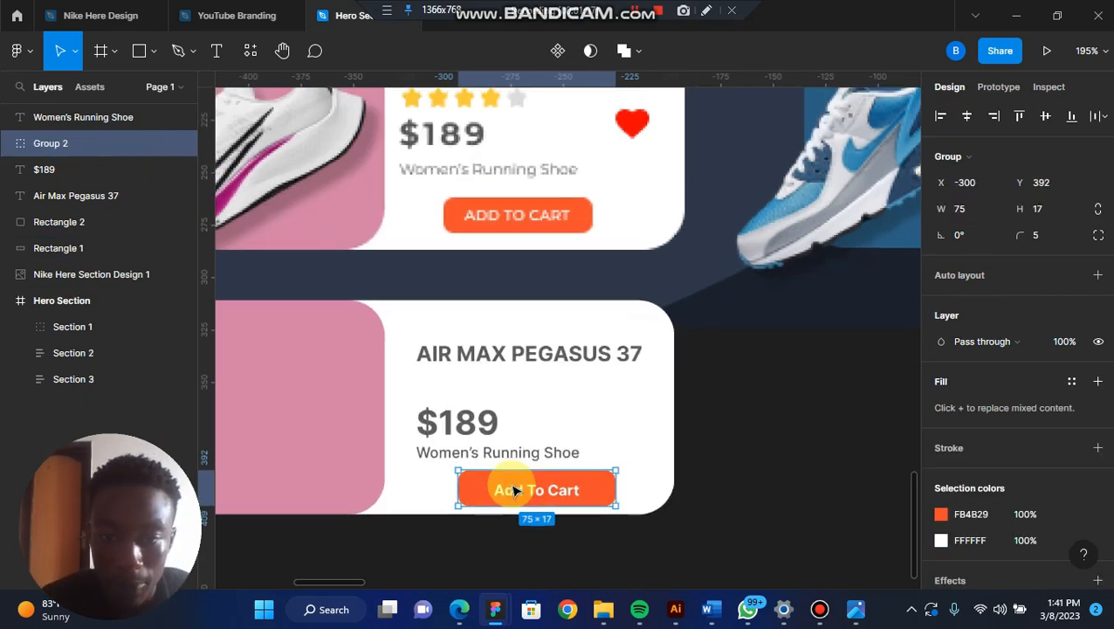
click(475, 428)
drag(476, 428, 476, 424)
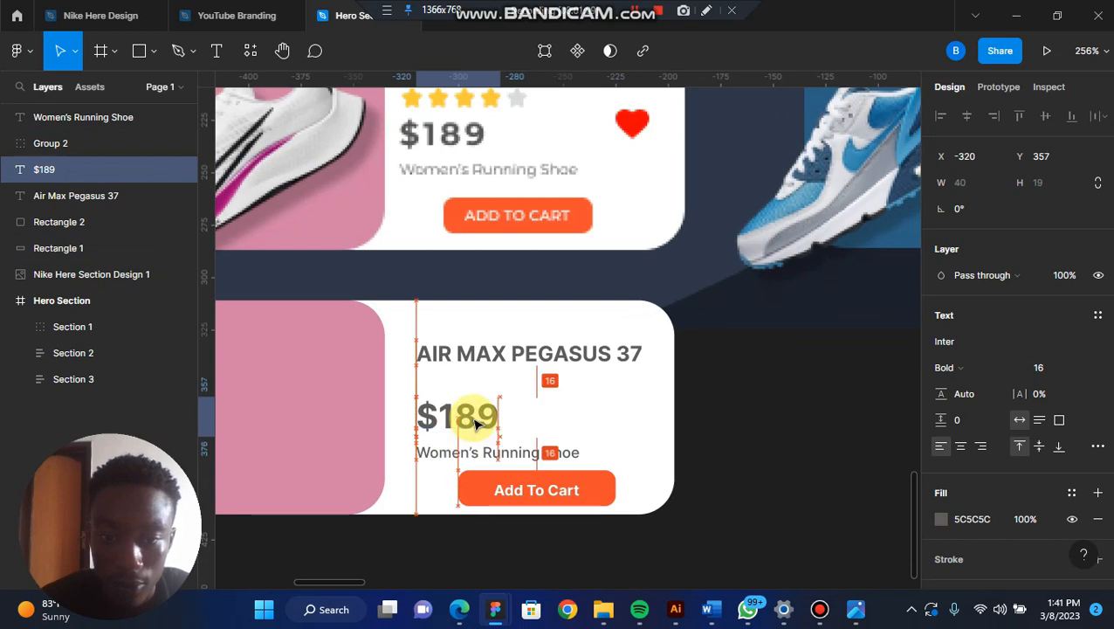
Step: Run the Iconify plugin and search its icons for "Star" to match the reference cards' rating stars
click(557, 392)
right_click(556, 387)
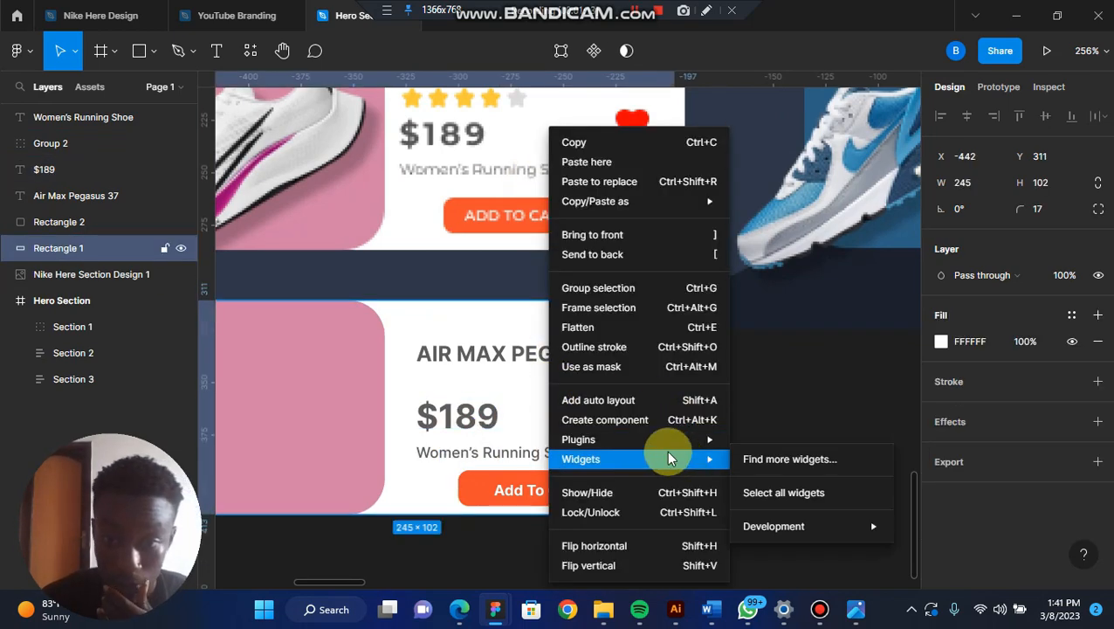
mouse_move(634, 439)
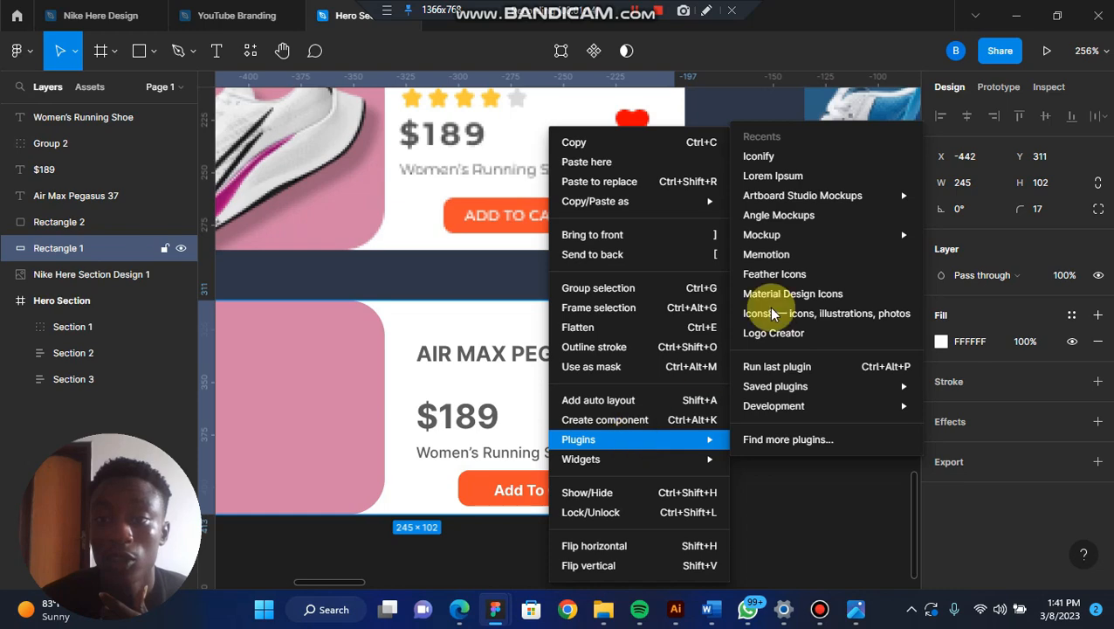
click(828, 153)
click(629, 208)
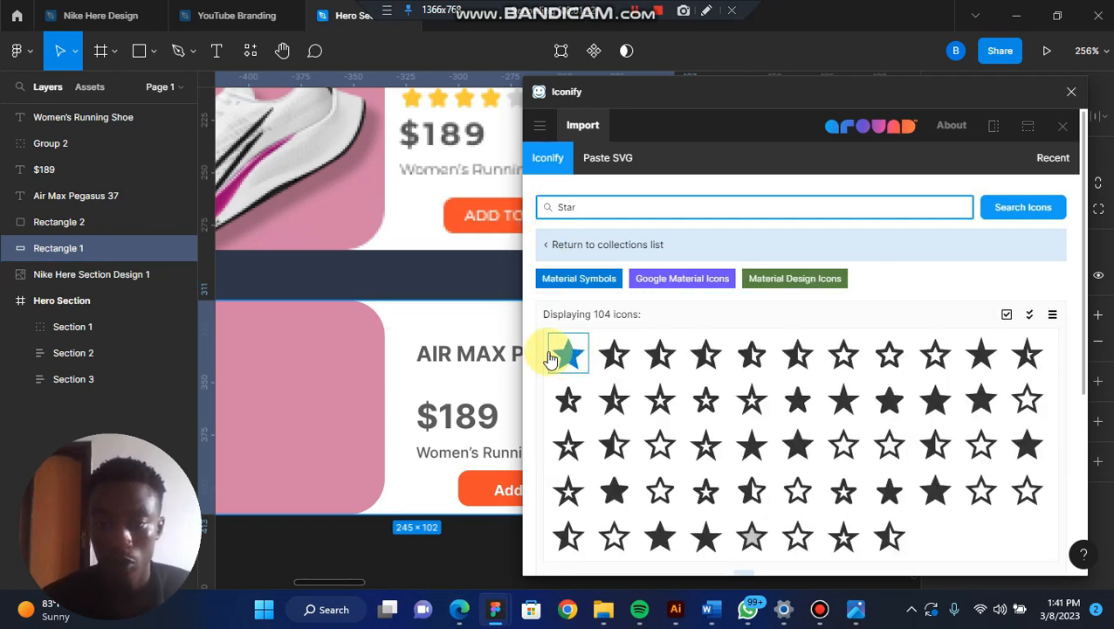
scroll(376, 238, up, 3)
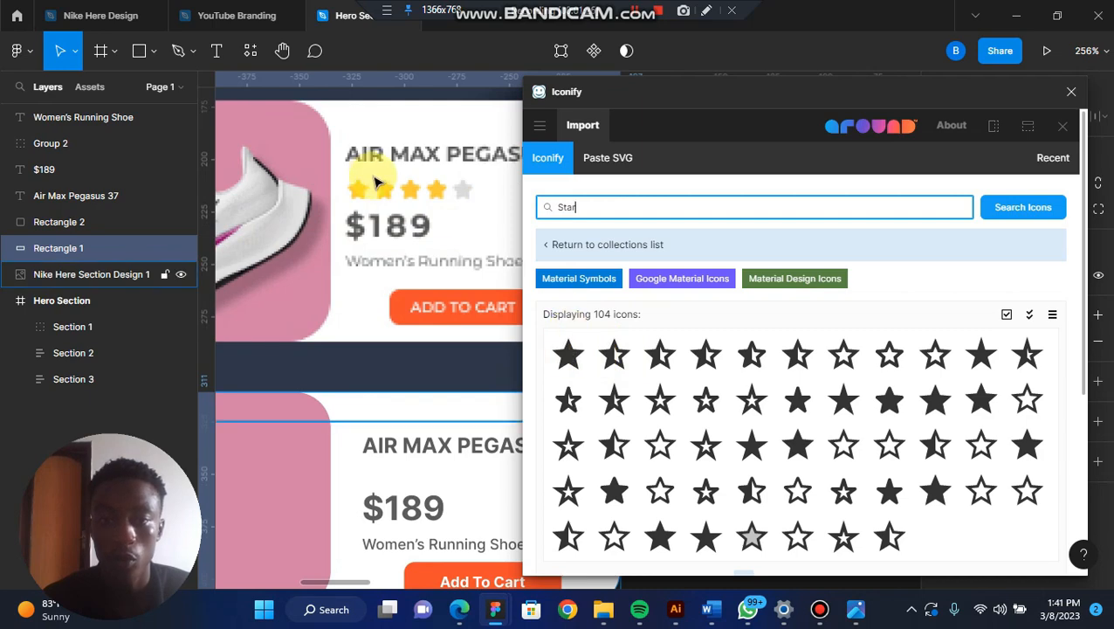
scroll(486, 251, right, 10)
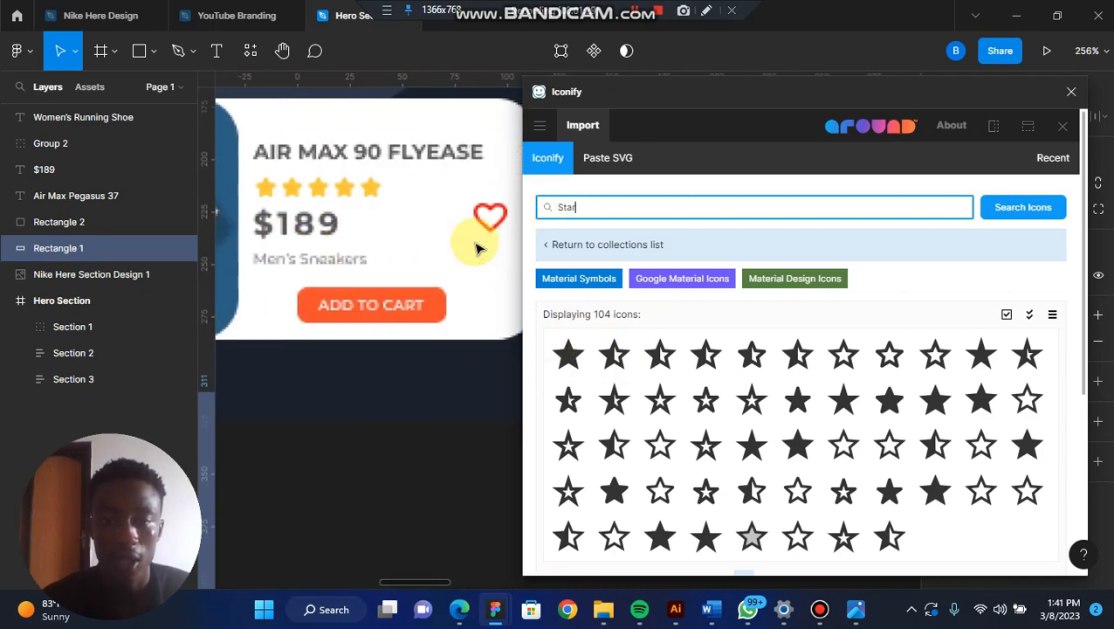
scroll(477, 249, right, 8)
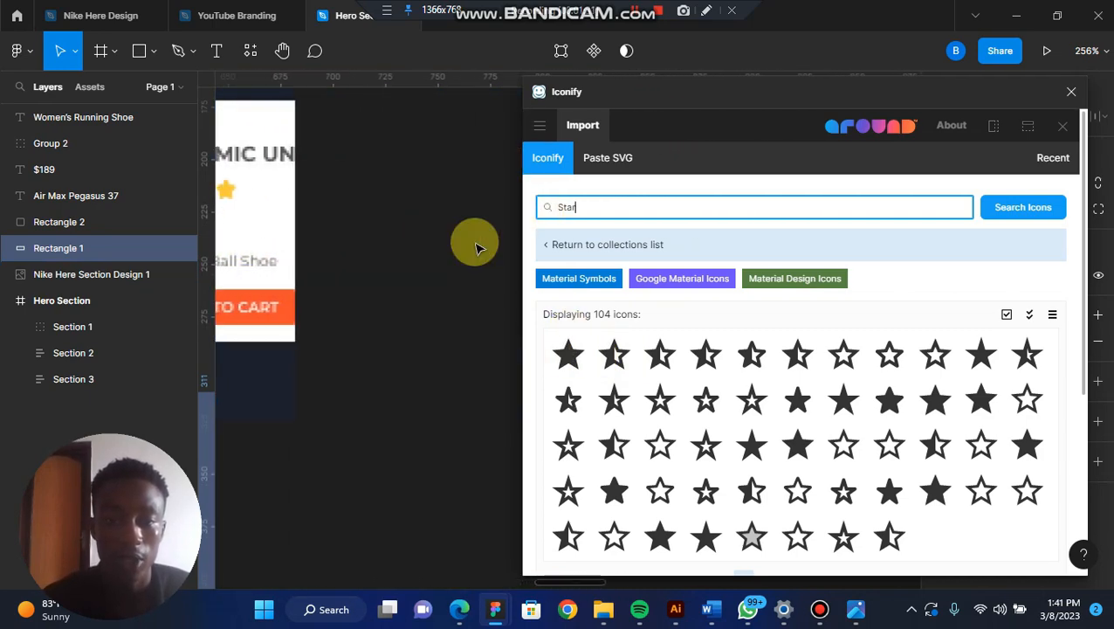
Step: Import the solid Material Symbols star icon at 24 × 24 from Iconify and close the plugin
scroll(476, 249, left, 15)
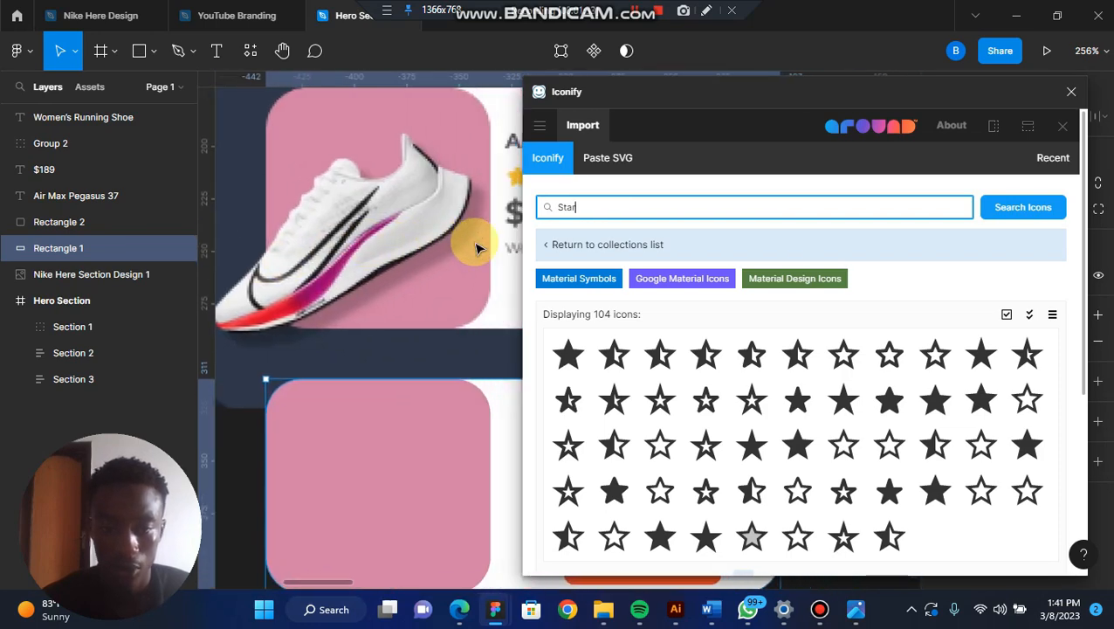
scroll(477, 249, right, 1)
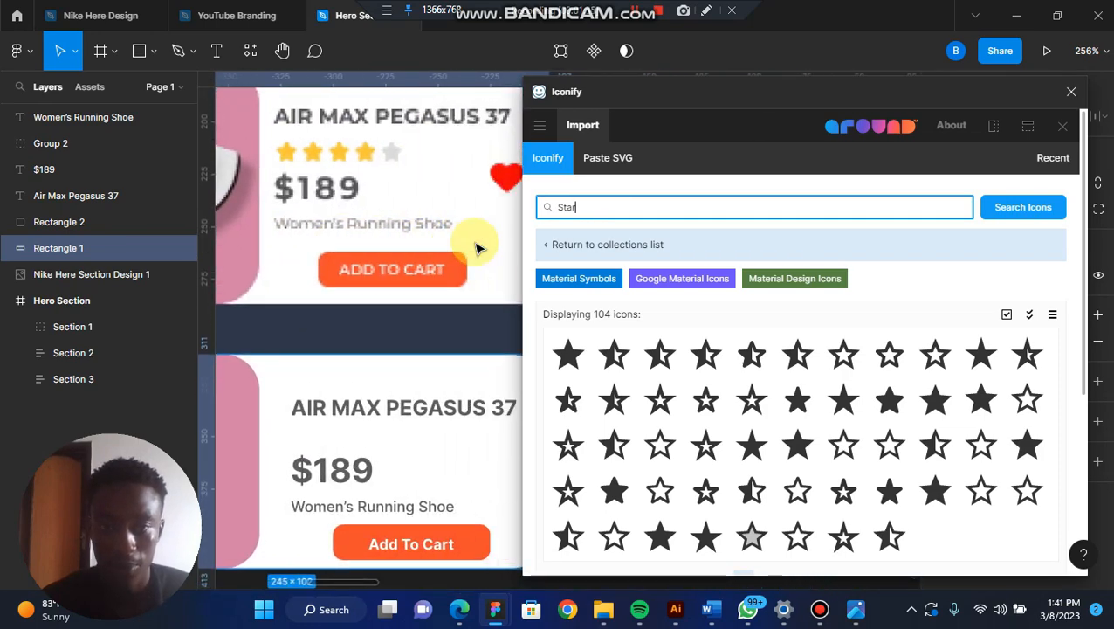
click(567, 354)
scroll(565, 350, down, 1)
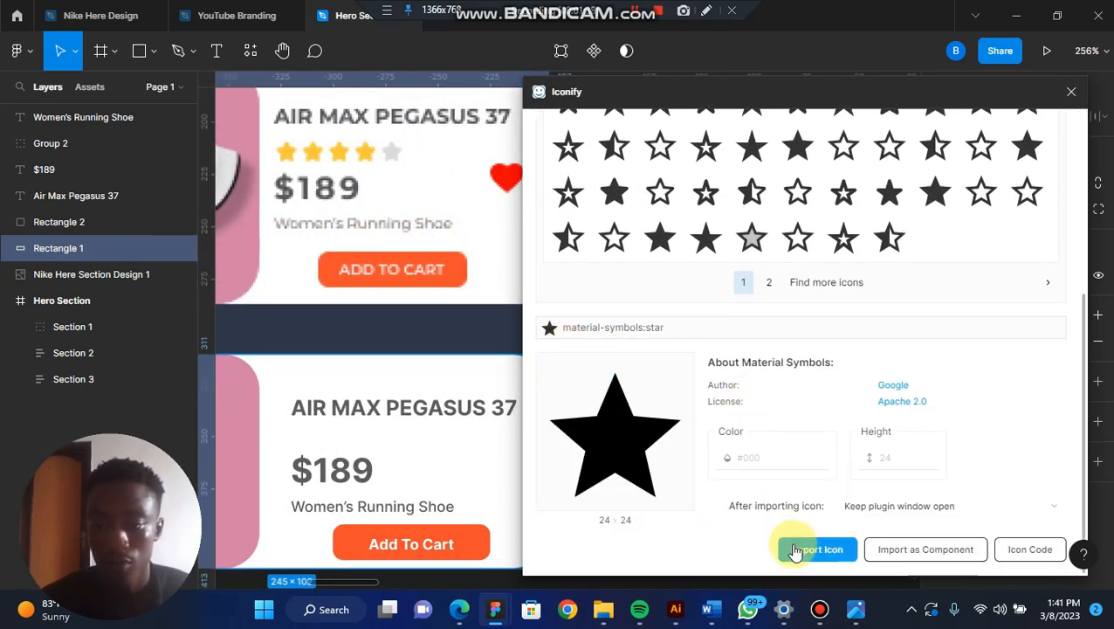
click(797, 550)
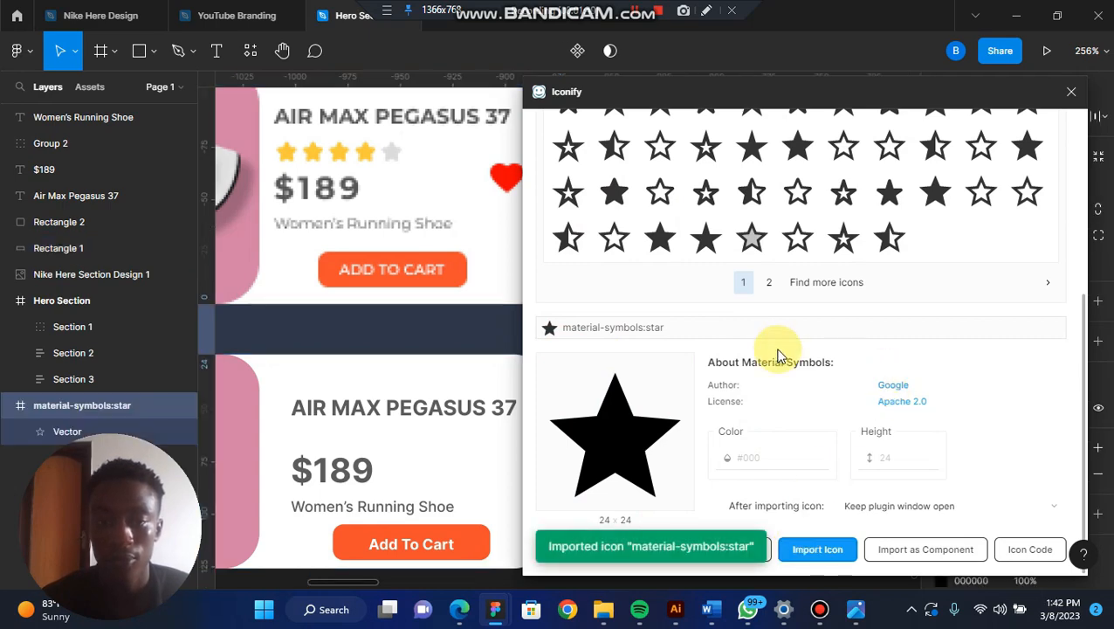
click(1071, 92)
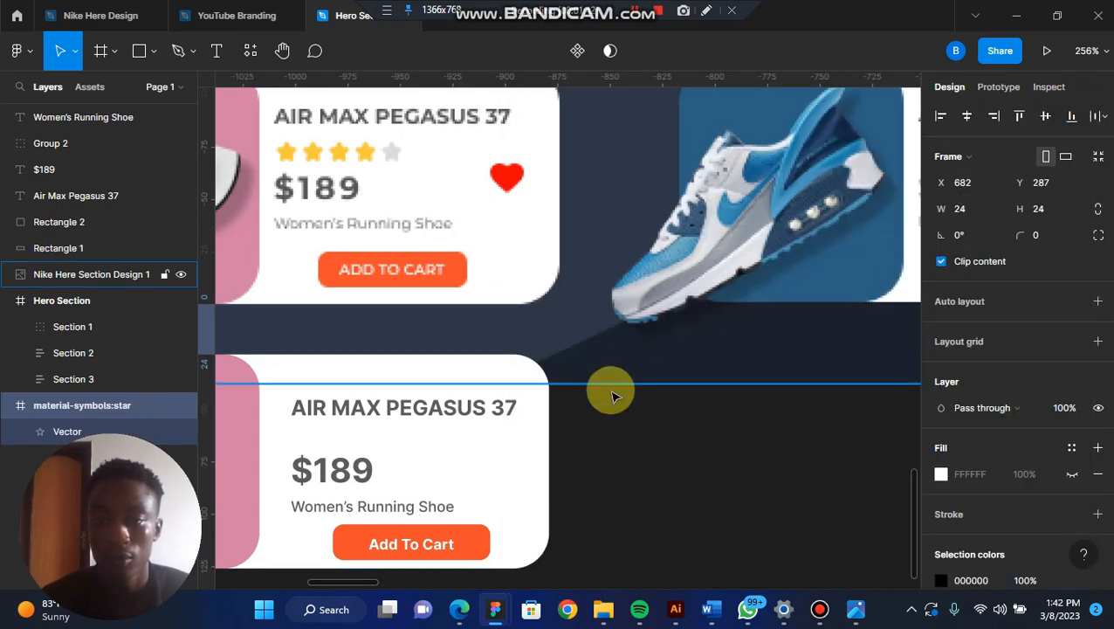
Step: Move the imported star onto the Air Max Pegasus 37 card and place its layer directly above Group 2
scroll(611, 393, down, 3)
scroll(612, 395, down, 4)
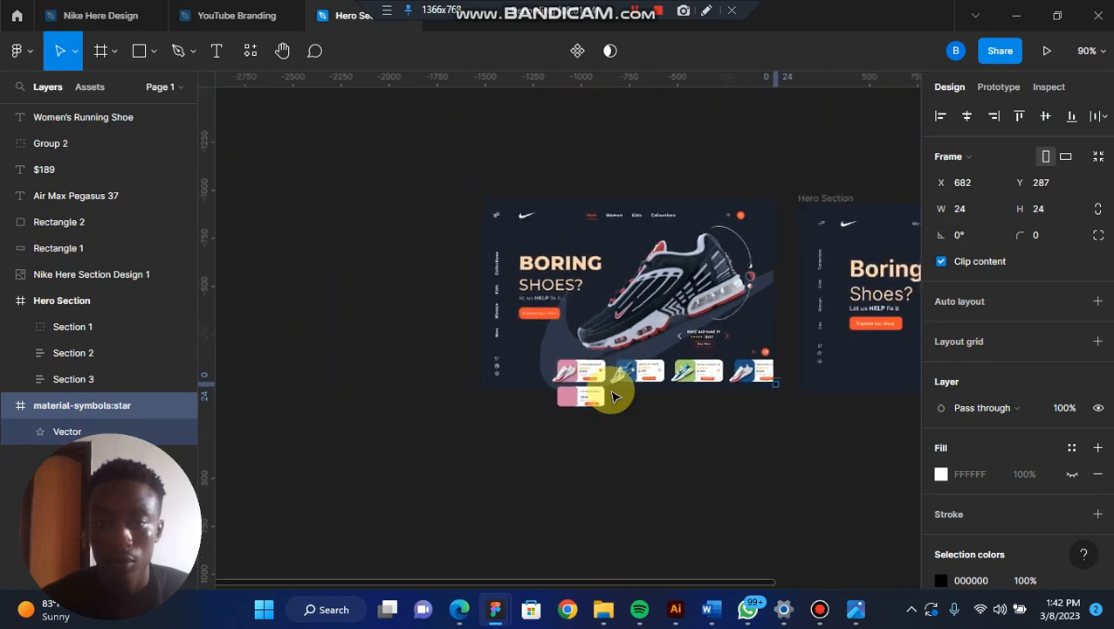
scroll(612, 395, up, 3)
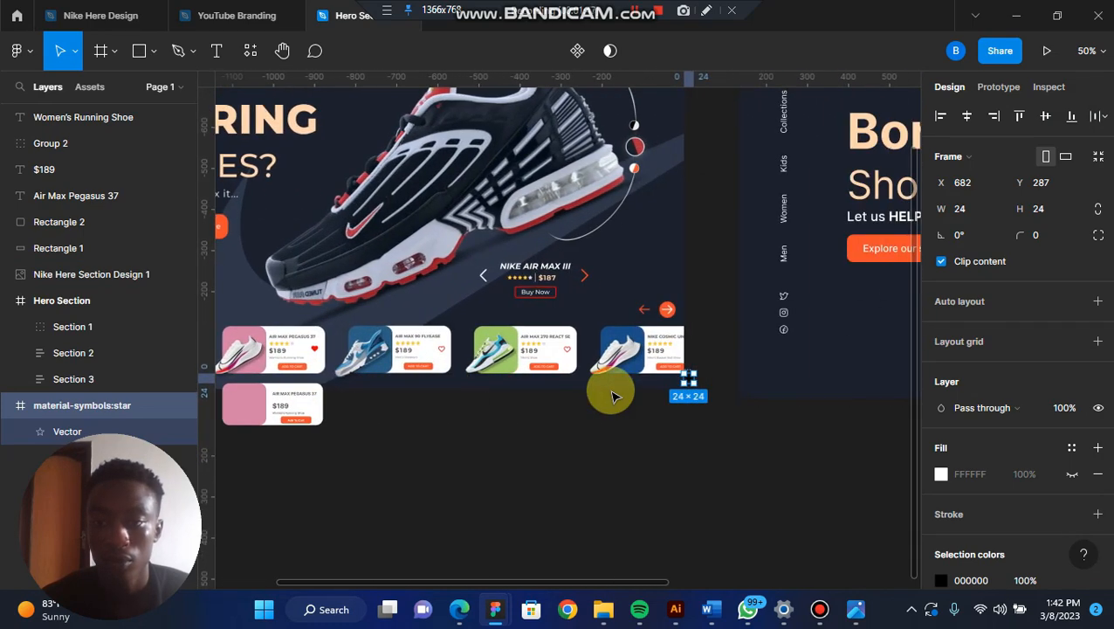
drag(687, 379, 297, 404)
scroll(297, 403, up, 3)
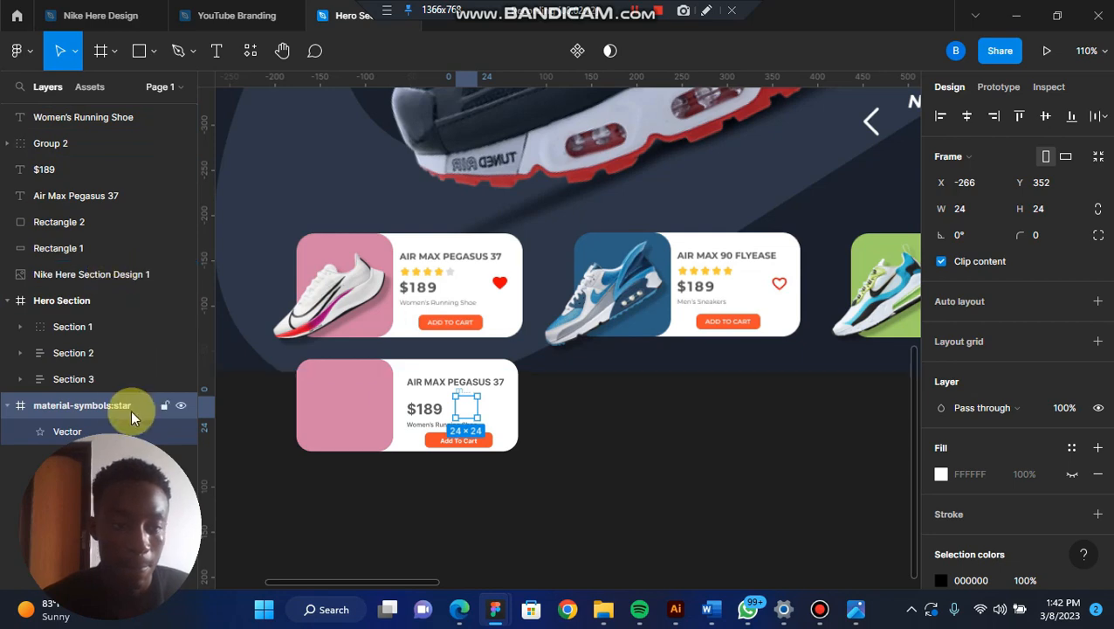
drag(120, 403, 26, 129)
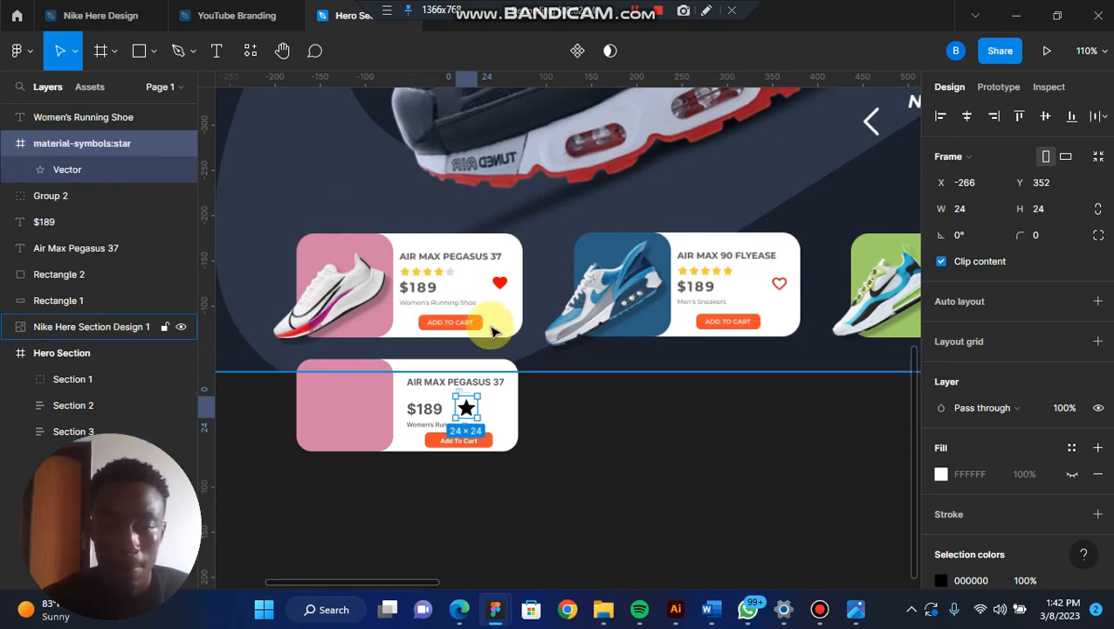
Step: Resize the star frame to 10 × 10, place it below the card title at X -320, Y 345, and set its corner radius to 2
scroll(448, 411, up, 5)
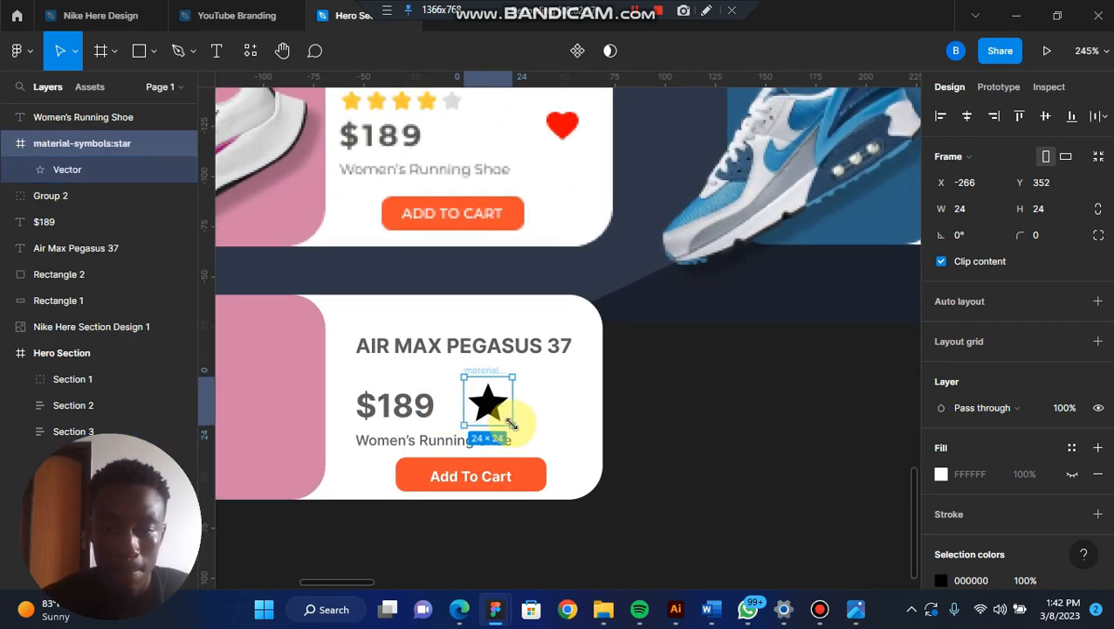
drag(510, 426, 352, 374)
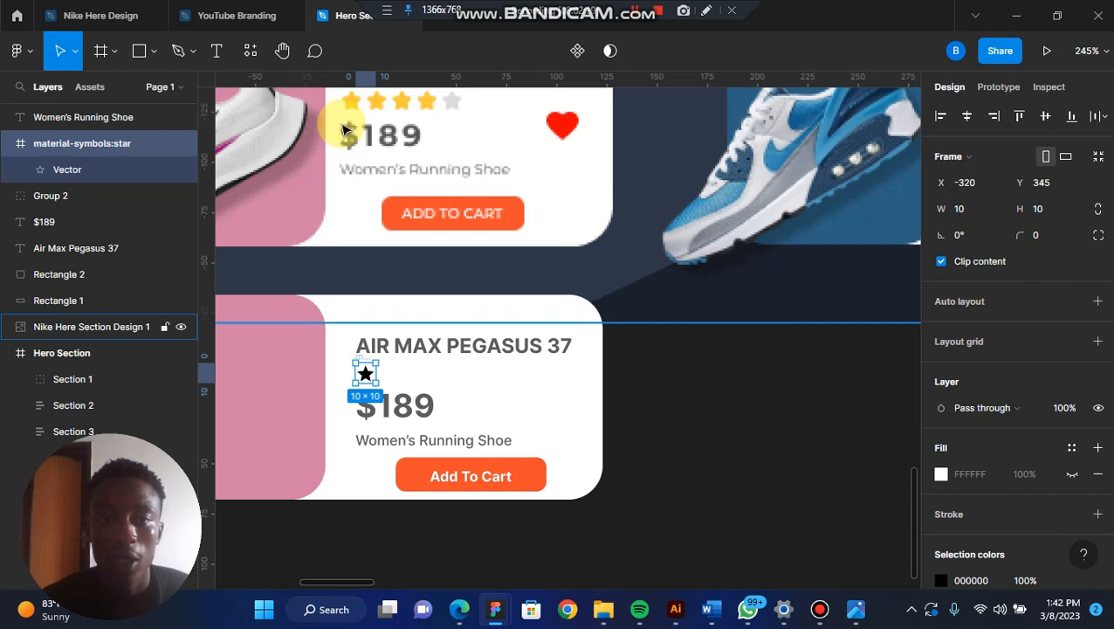
click(1054, 235)
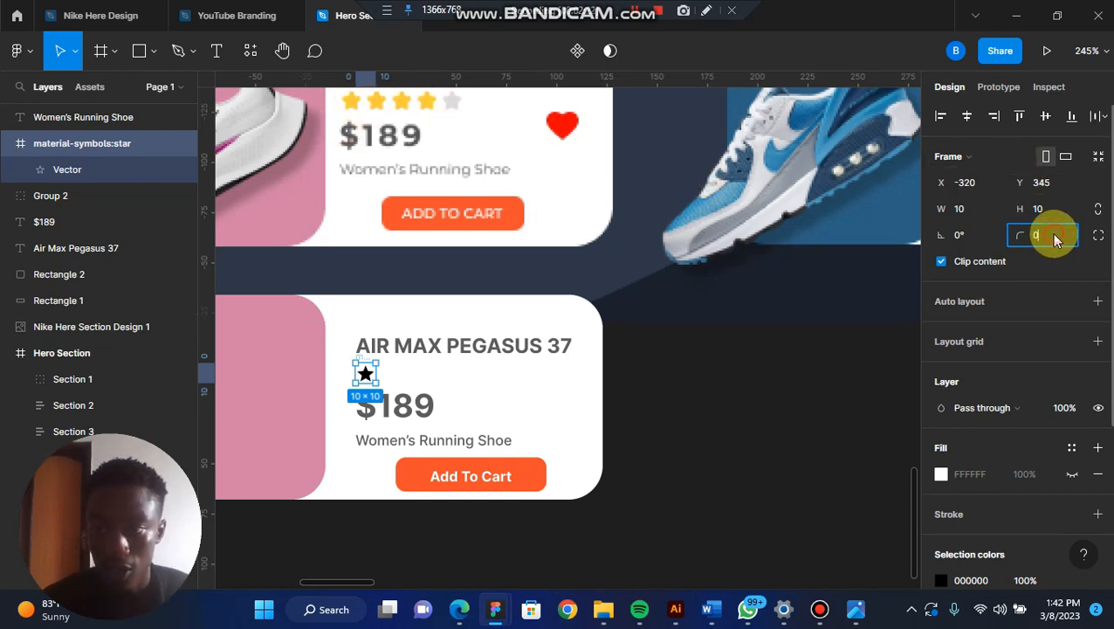
text(2)
key(Return)
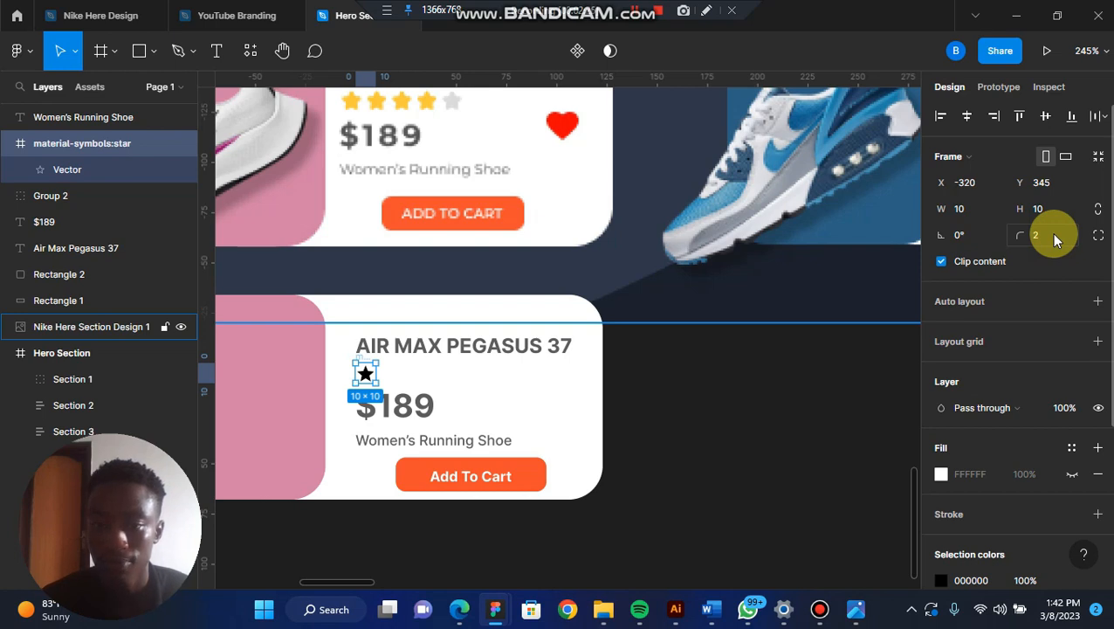
Step: Set the corner radius of the star vector inside the frame to 1 and enlarge the vector to 9 × 9
double_click(367, 382)
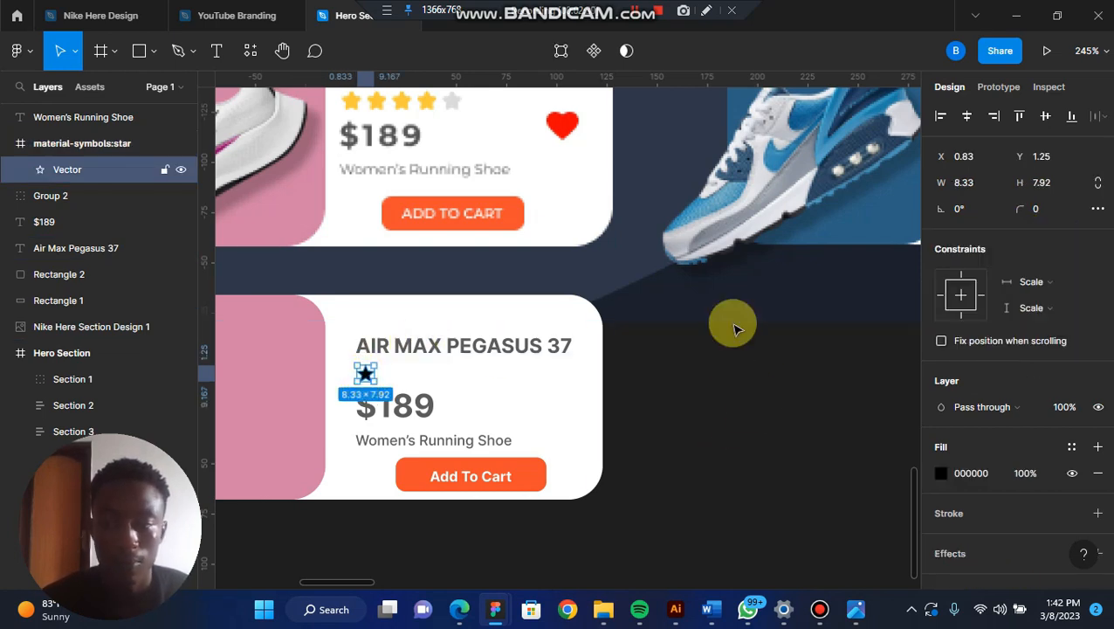
click(1039, 213)
text(2)
key(Return)
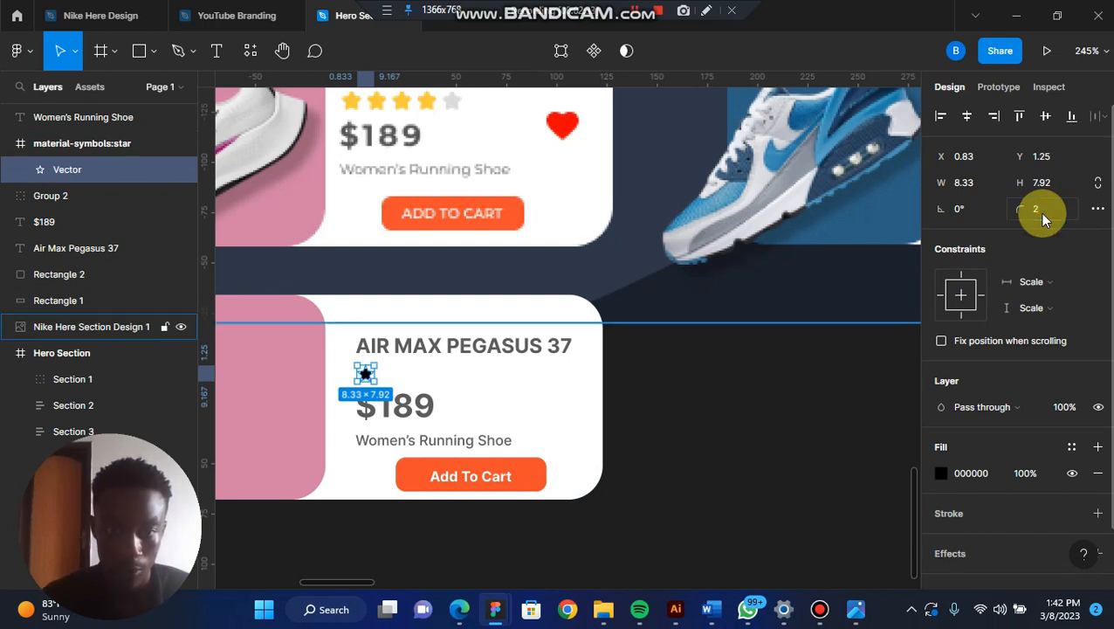
click(1042, 212)
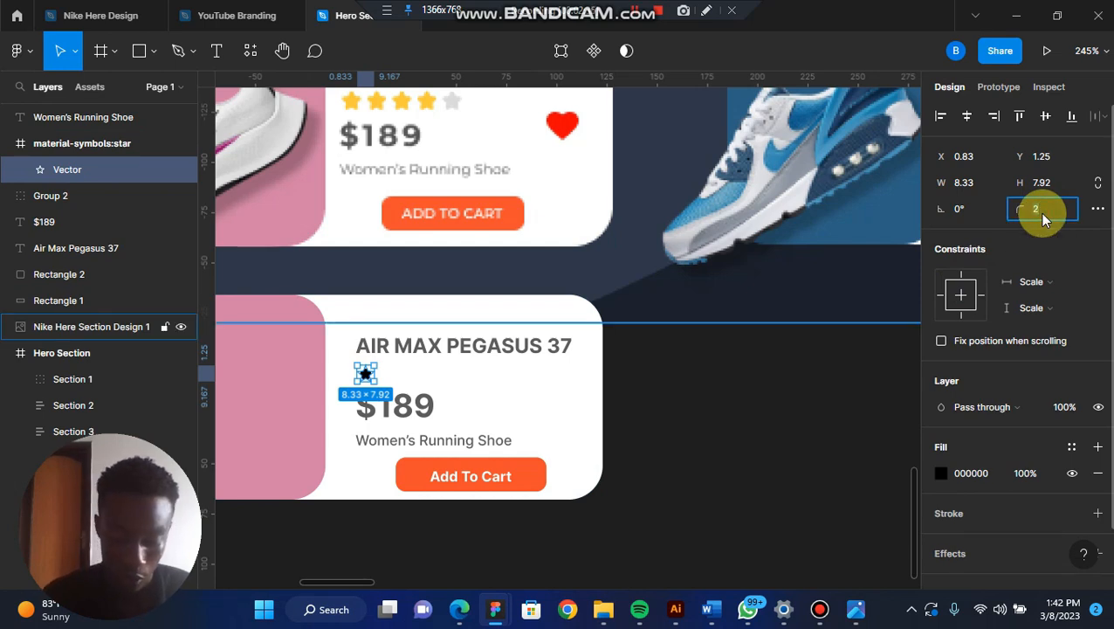
text(1)
key(Return)
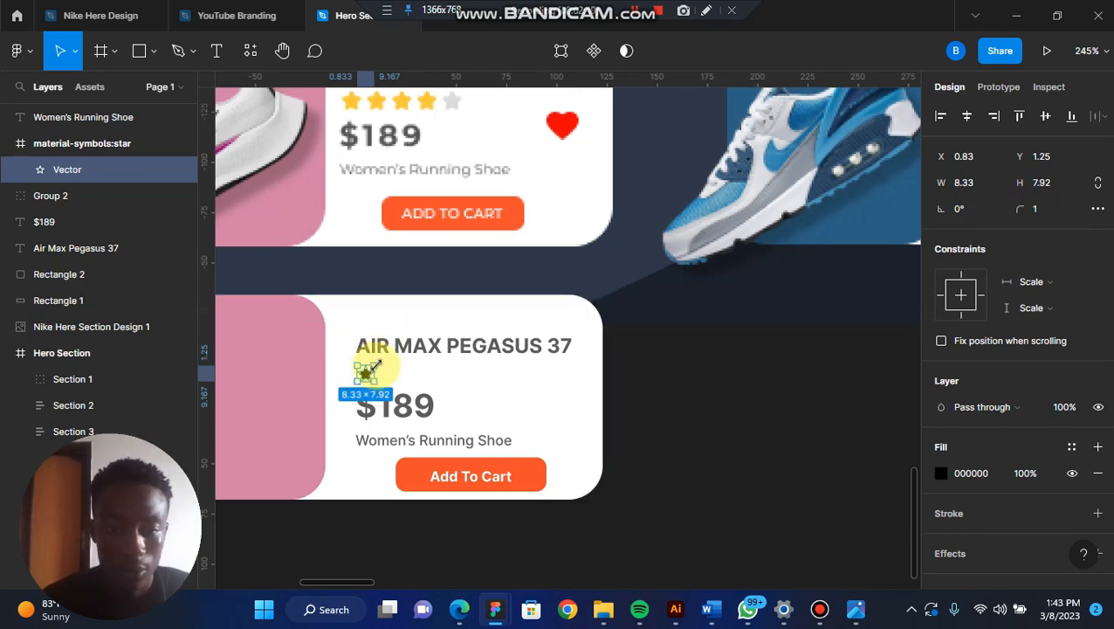
scroll(374, 367, up, 1)
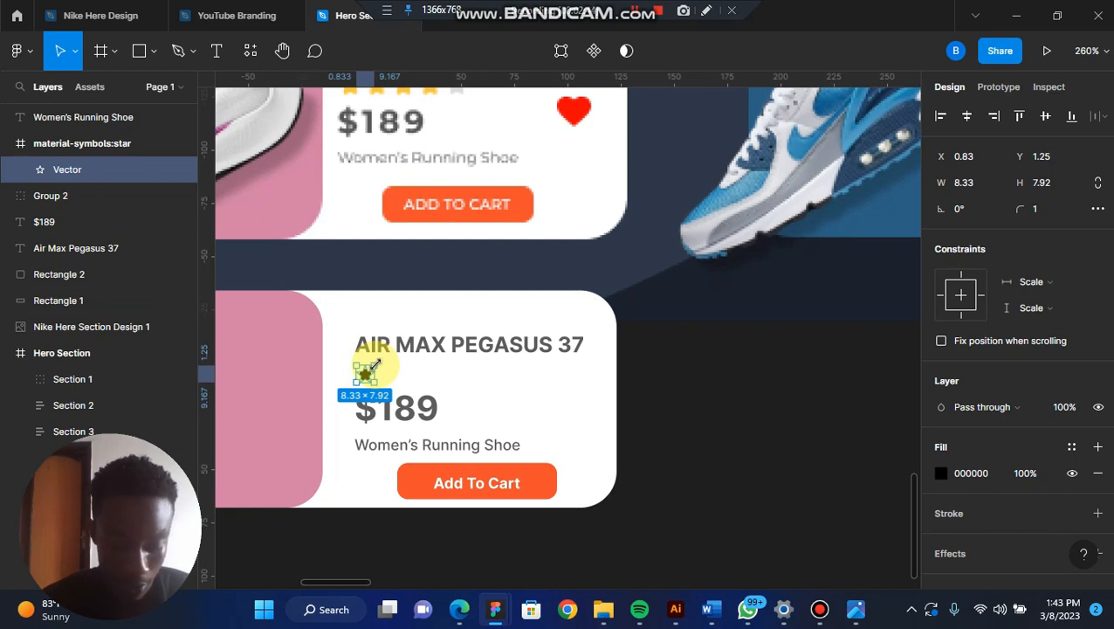
drag(376, 361, 376, 359)
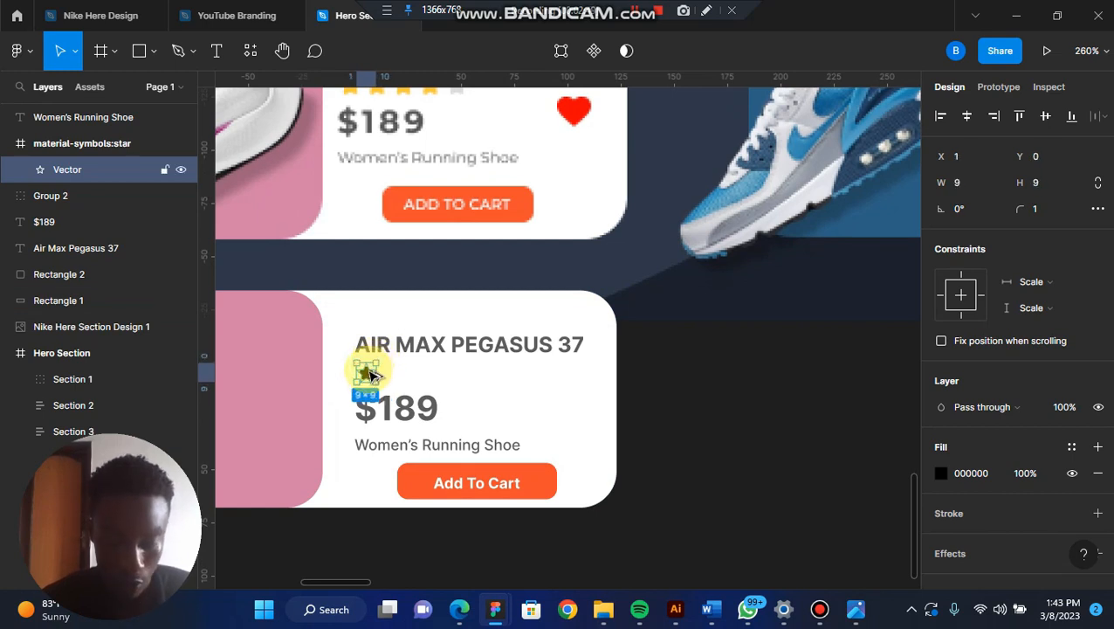
Step: Duplicate the star vector four times to the right, building a row of five stars below the card title
drag(370, 373, 394, 376)
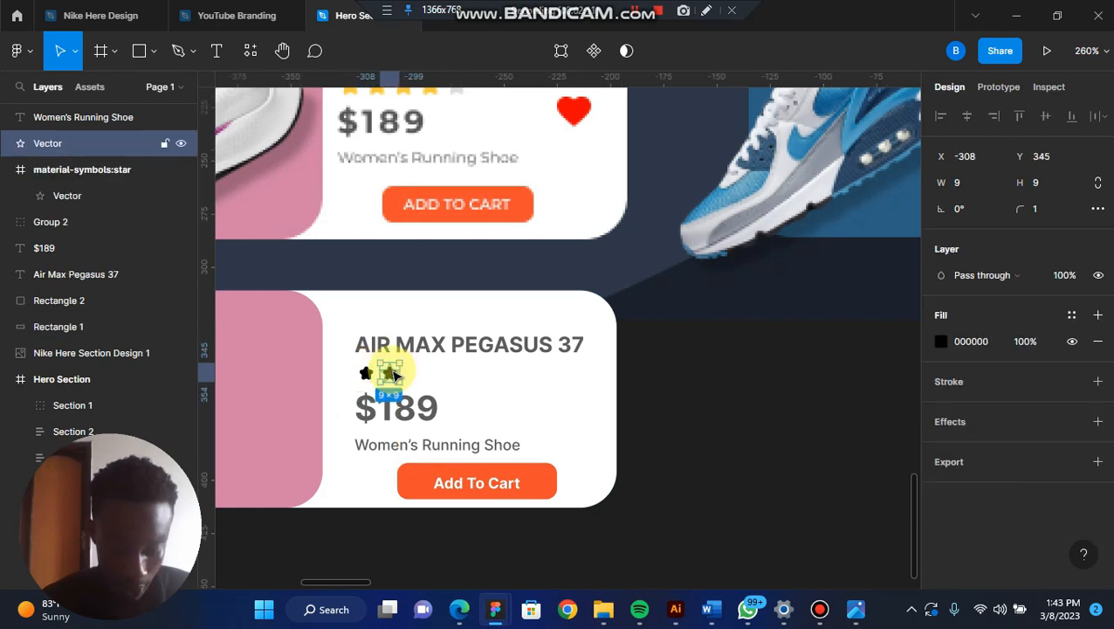
key(ctrl+d)
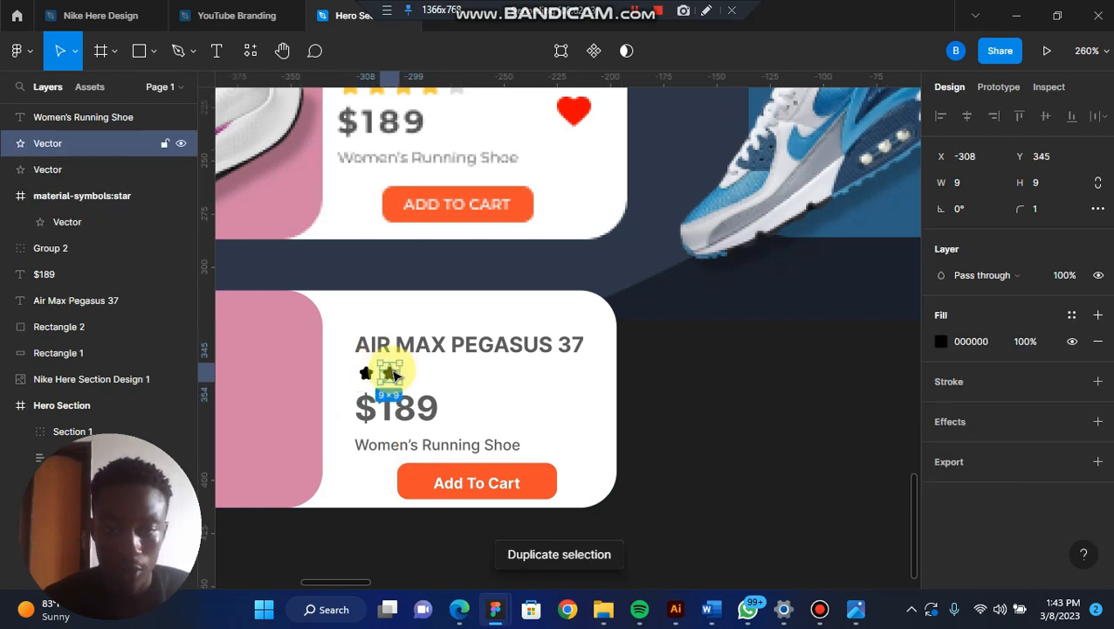
drag(394, 374, 416, 375)
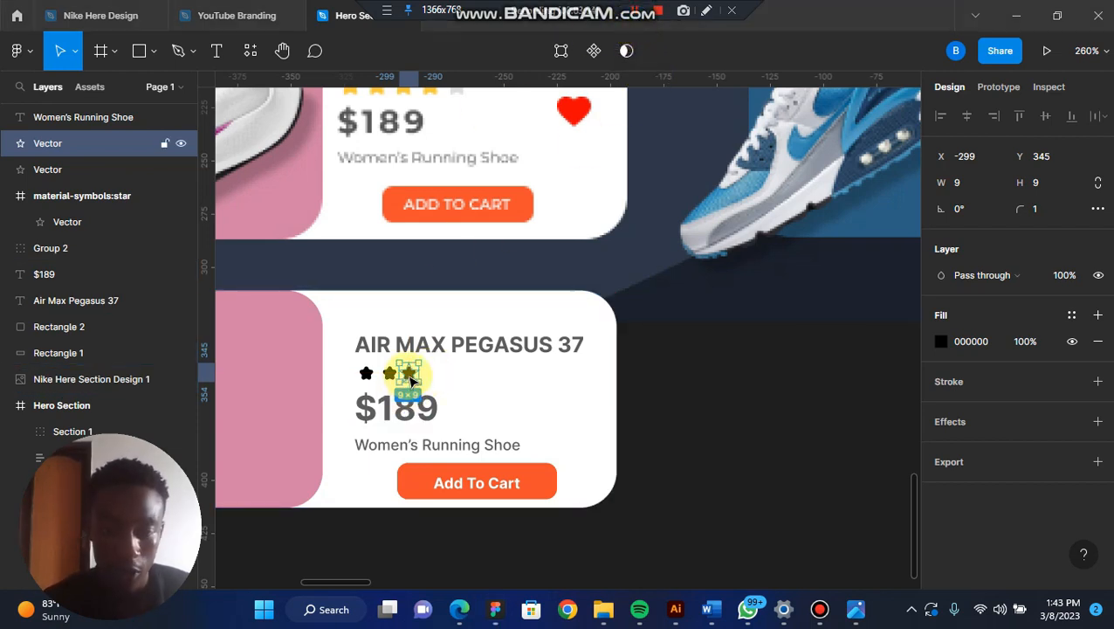
drag(411, 380, 460, 381)
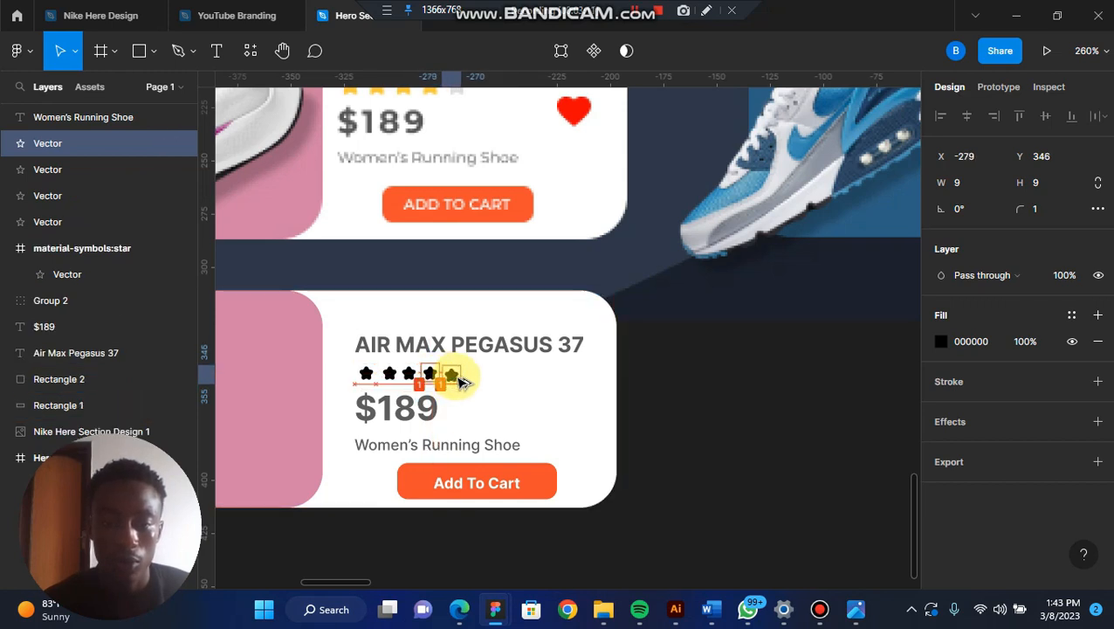
Step: Select all five rating stars on the card and align their vertical centres
click(366, 375)
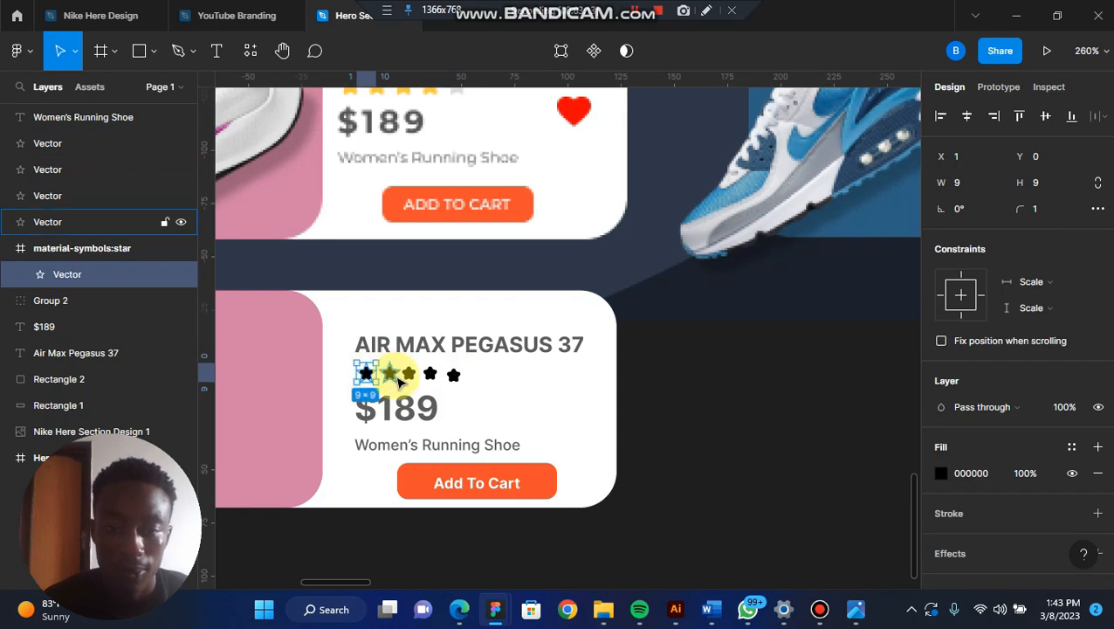
shift+click(388, 375)
shift+click(409, 374)
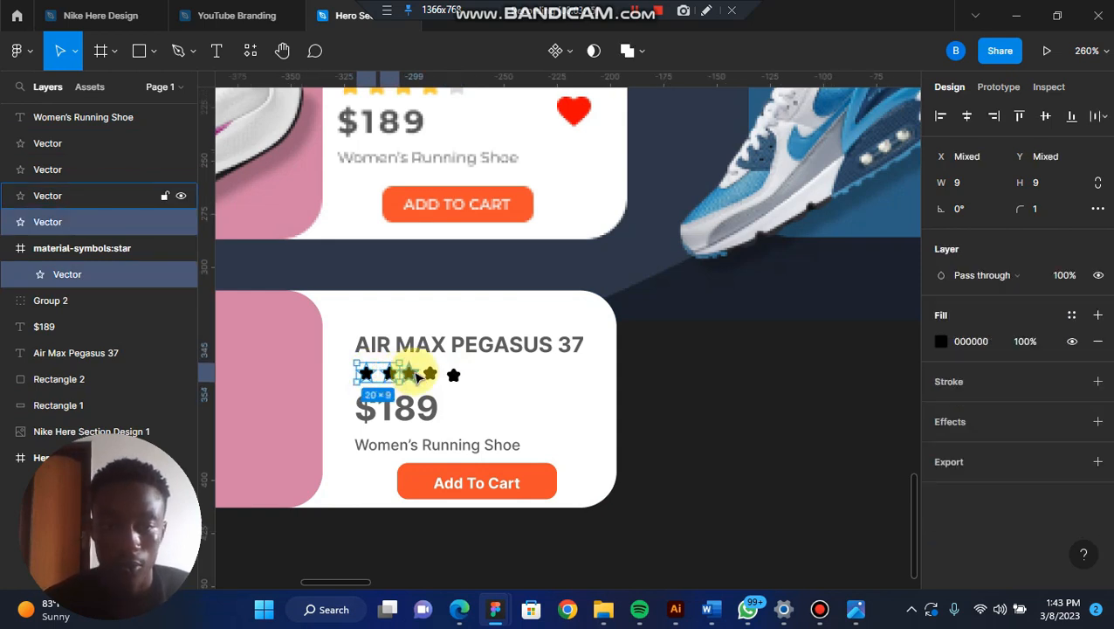
shift+click(430, 375)
shift+click(434, 378)
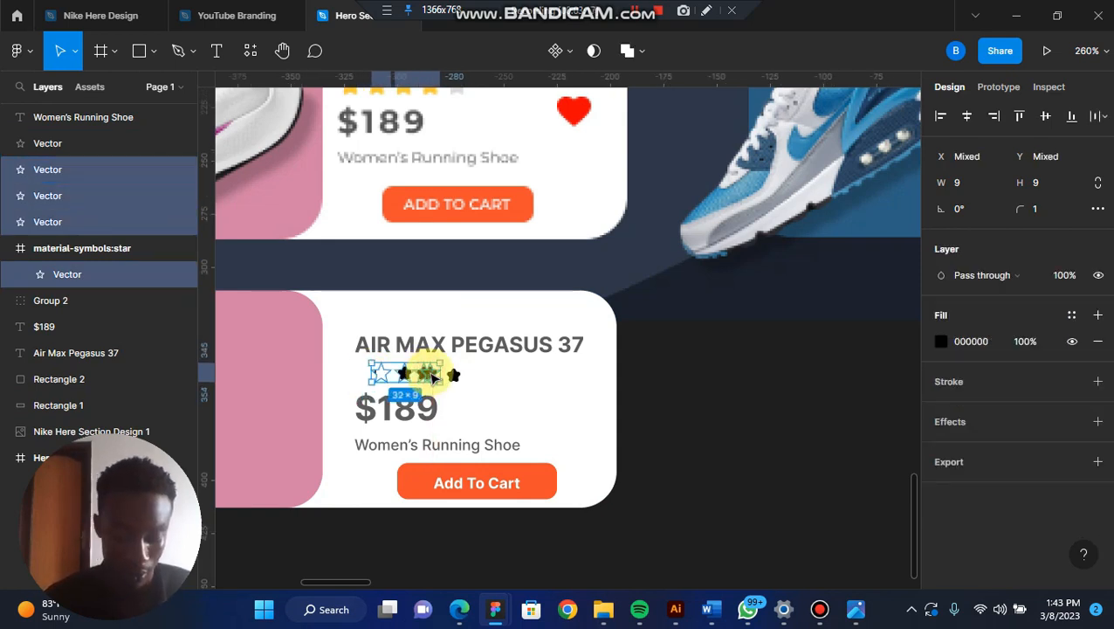
shift+click(434, 378)
key(ctrl+z)
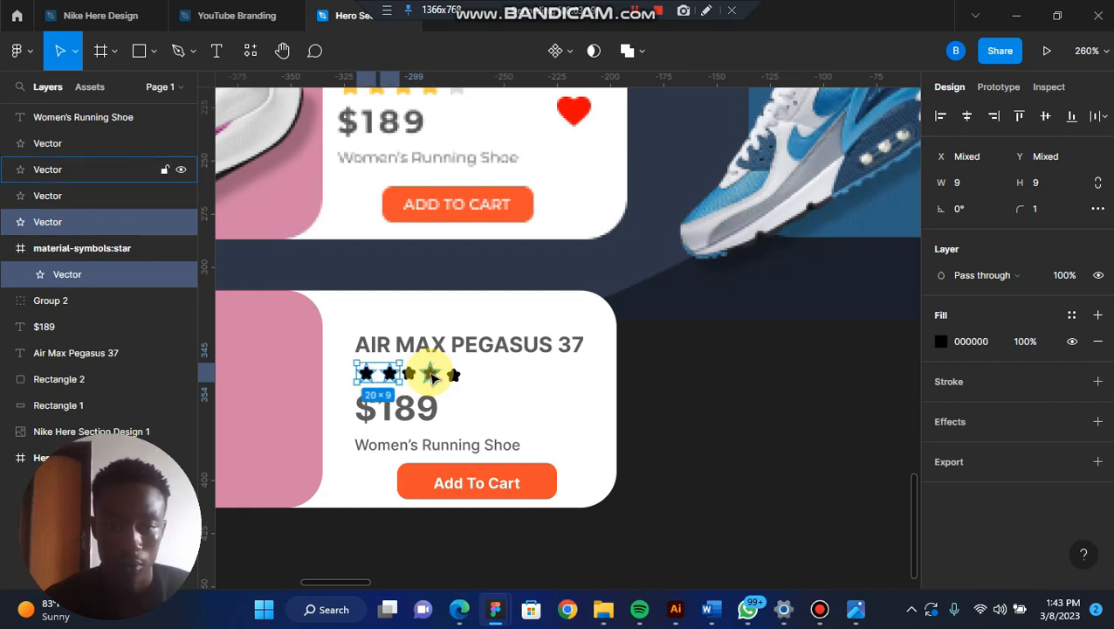
shift+click(411, 376)
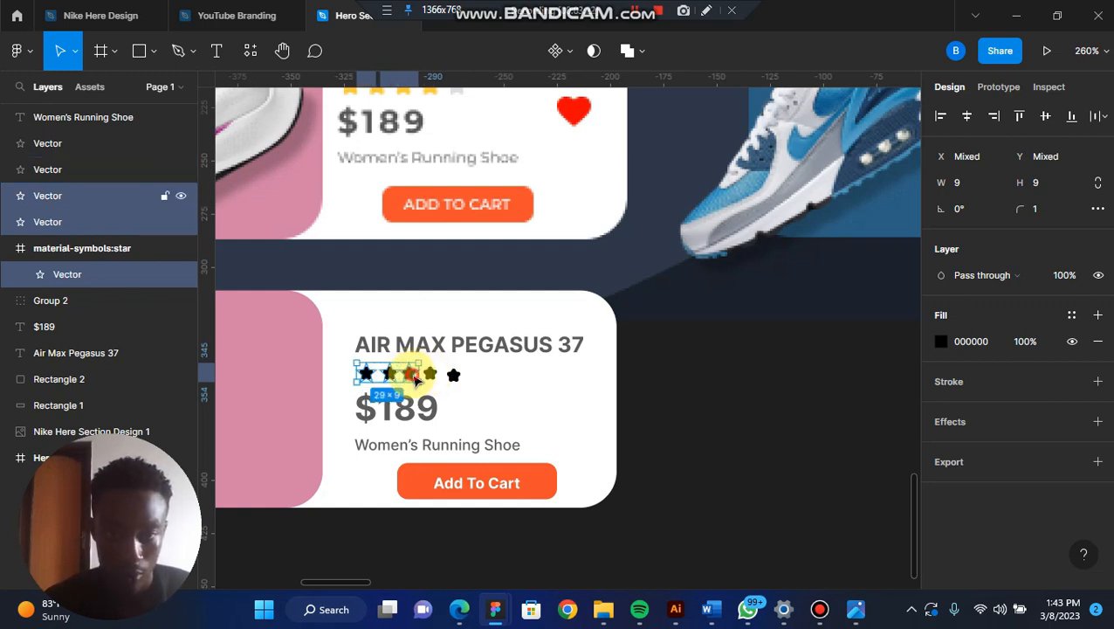
shift+click(430, 375)
shift+click(452, 377)
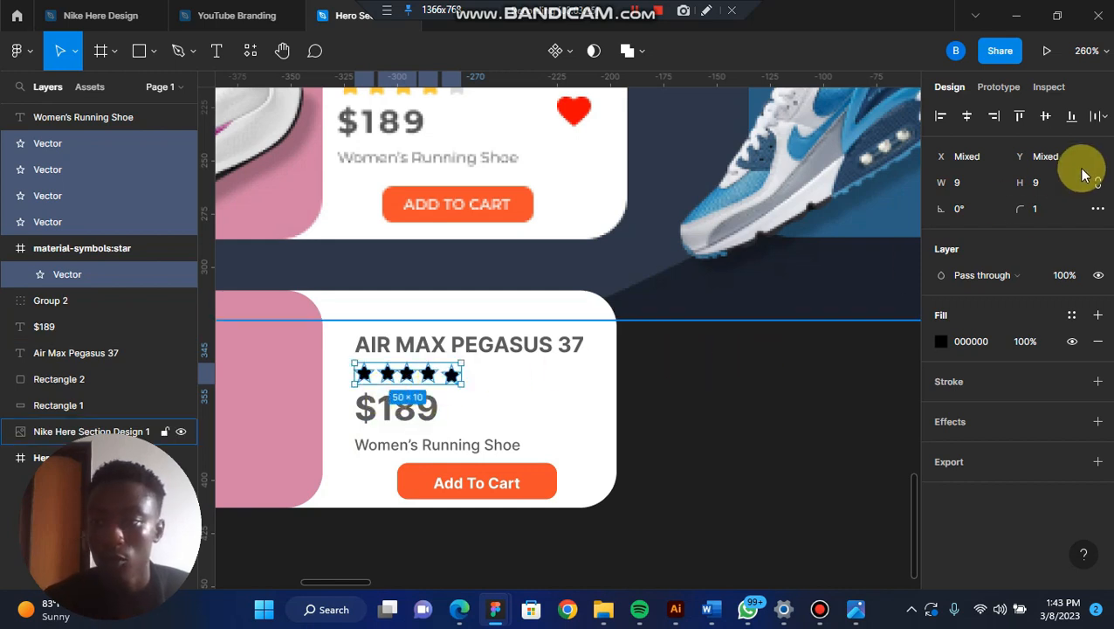
click(1045, 117)
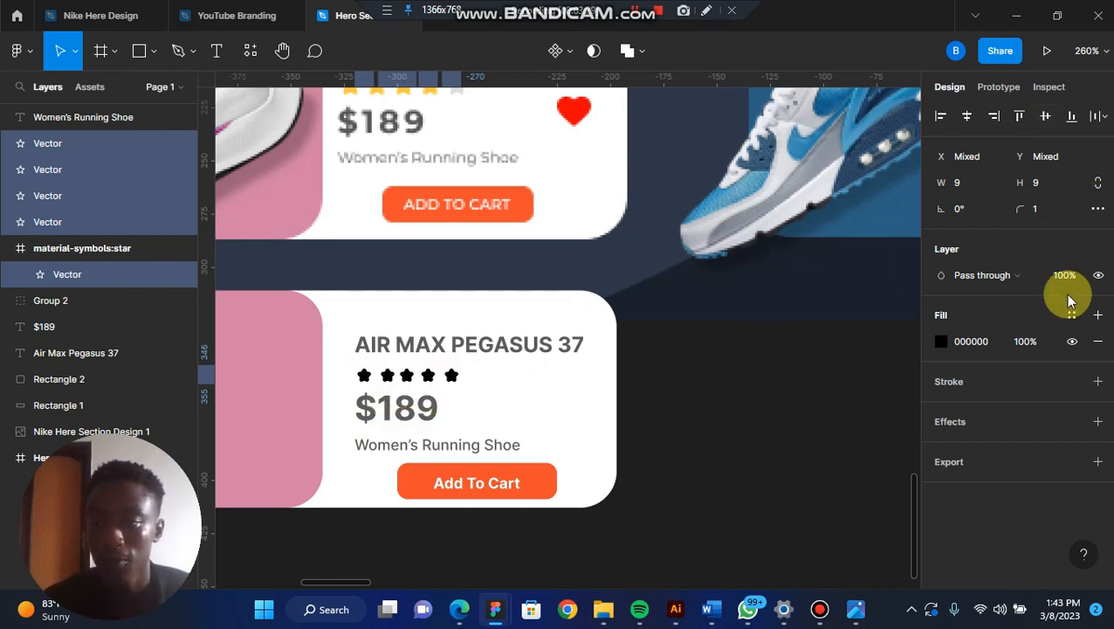
Step: Fill the five stars with yellow FFC732 sampled from the reference card's first rating star
click(942, 343)
scroll(596, 331, up, 3)
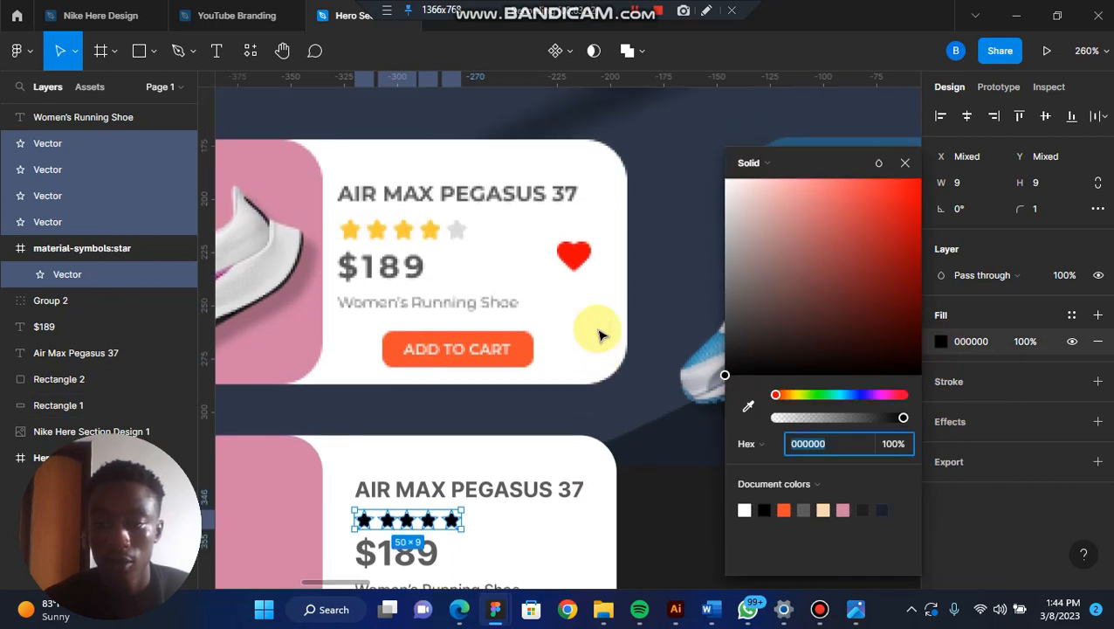
click(744, 395)
click(351, 229)
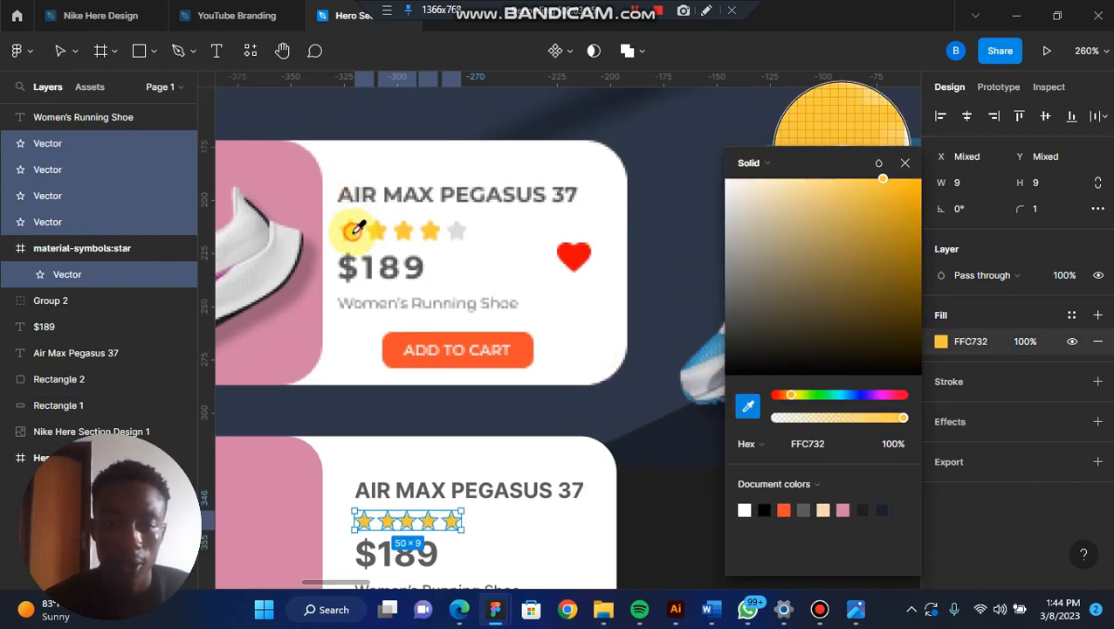
click(906, 164)
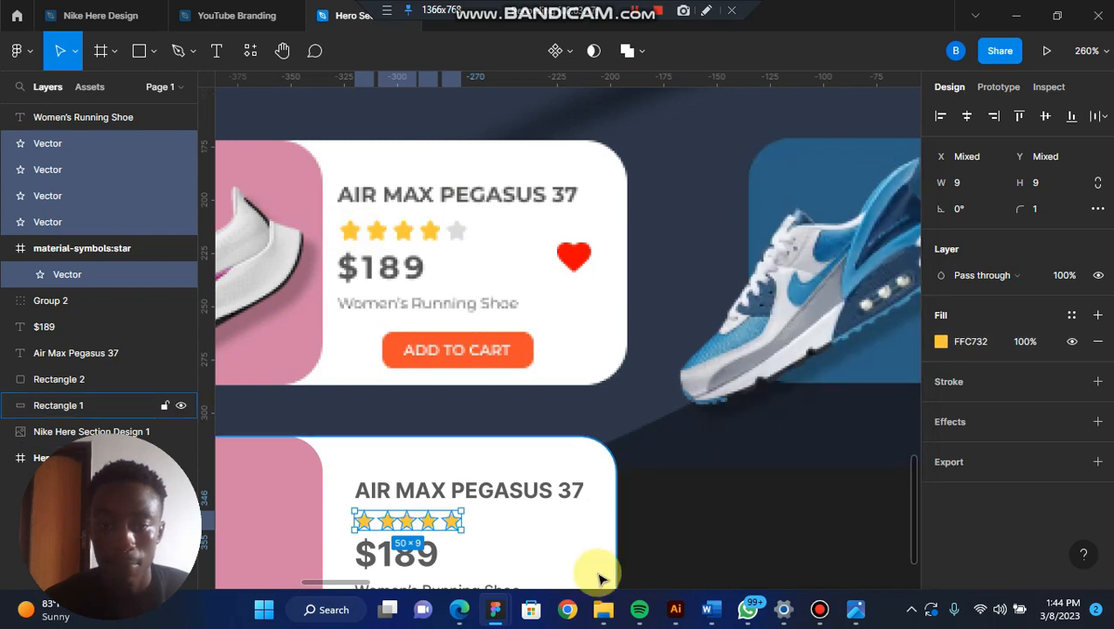
Step: Fill the fifth star of the card's rating row with light grey CDCDCD
scroll(460, 237, down, 3)
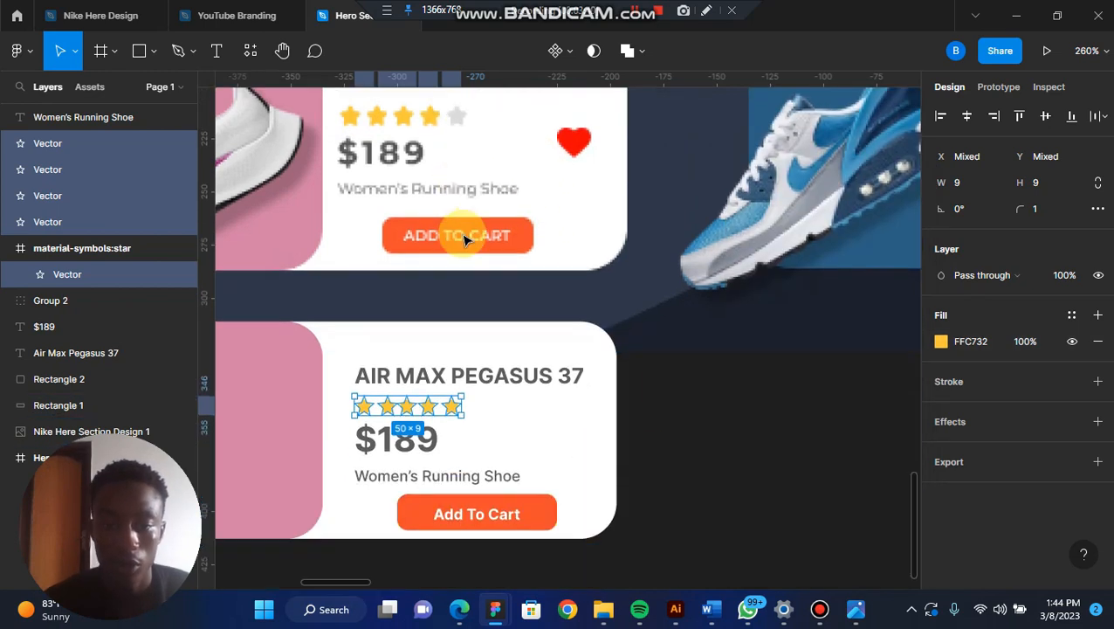
click(472, 411)
double_click(455, 409)
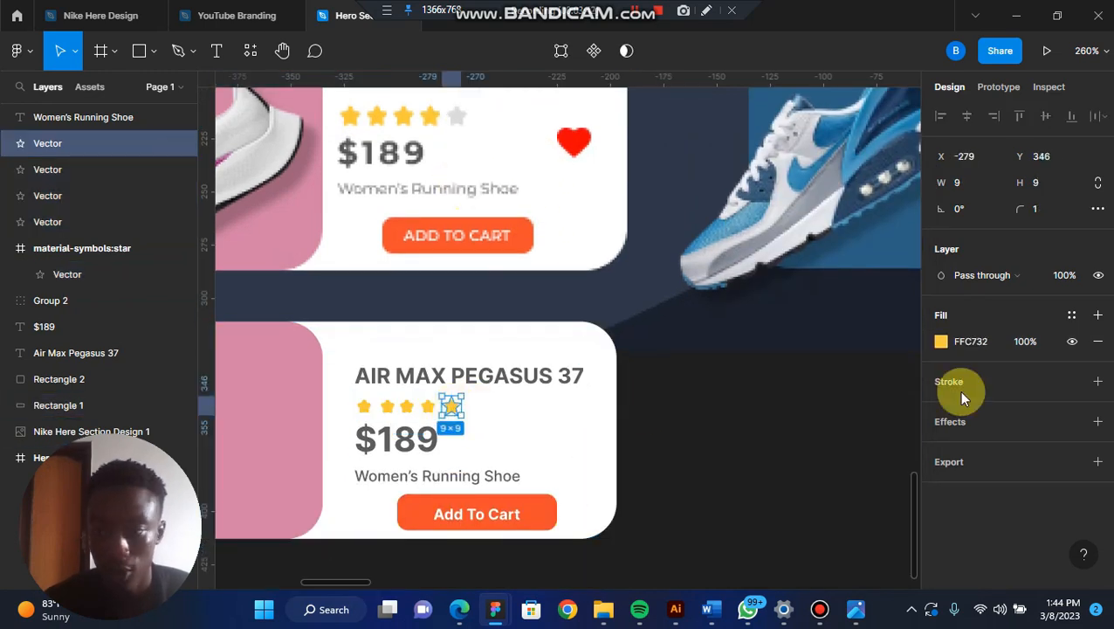
click(941, 341)
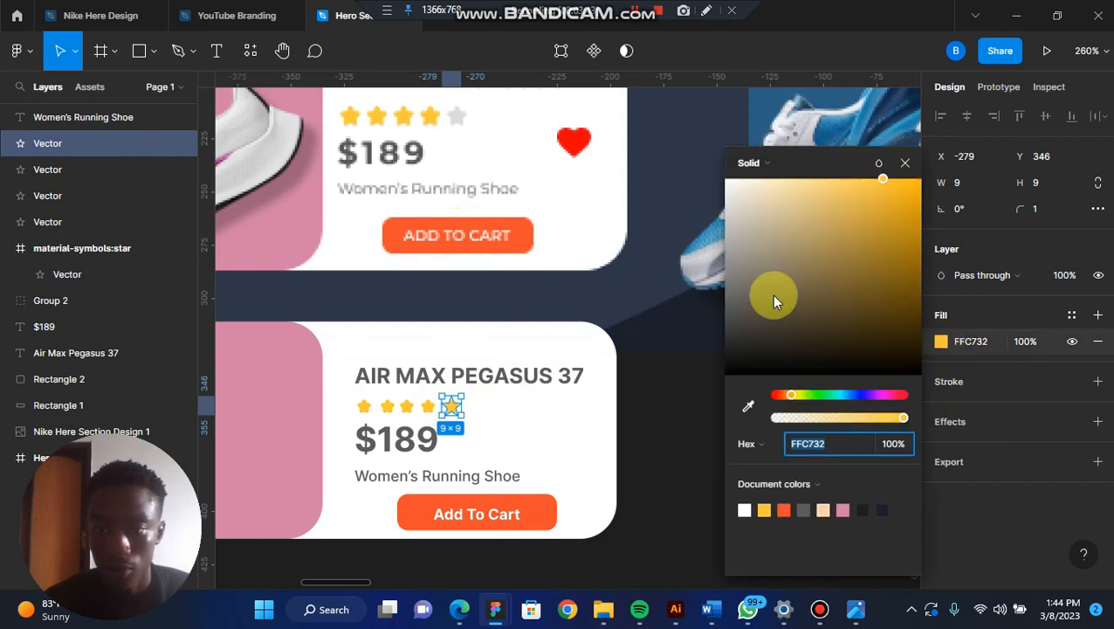
click(739, 218)
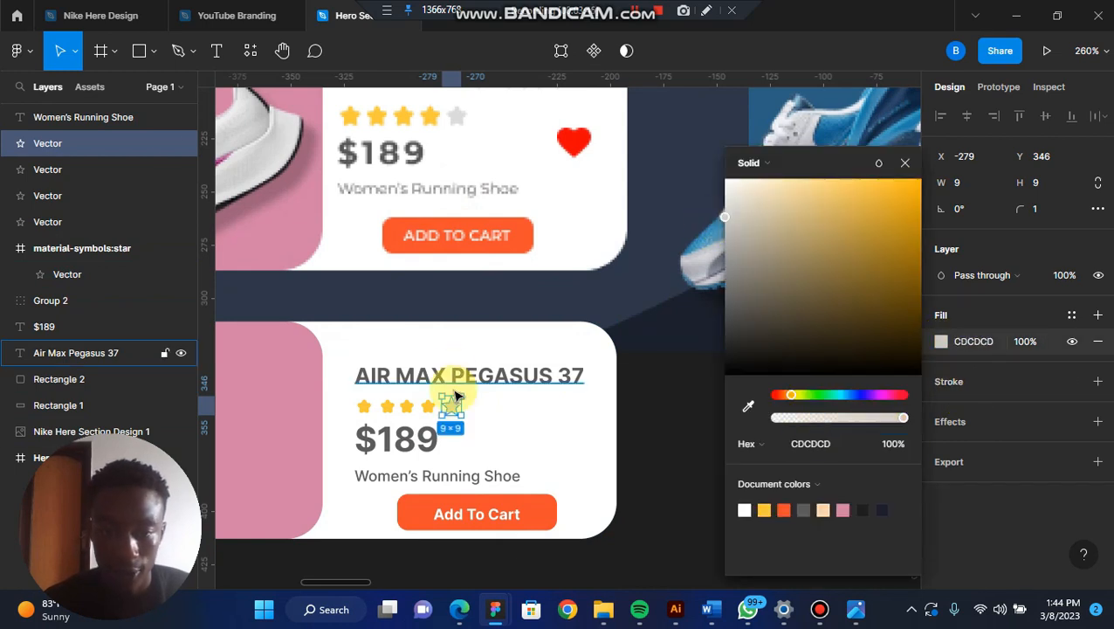
click(494, 408)
Step: Group the five rating stars on the card and apply a horizontal auto layout to the group
double_click(365, 407)
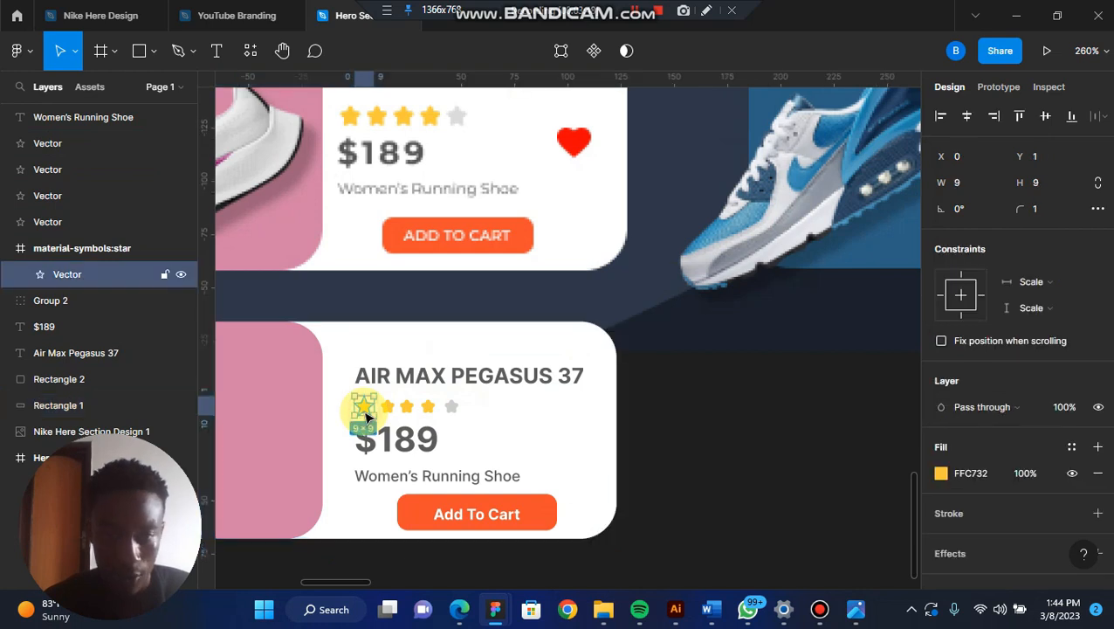
shift+click(386, 406)
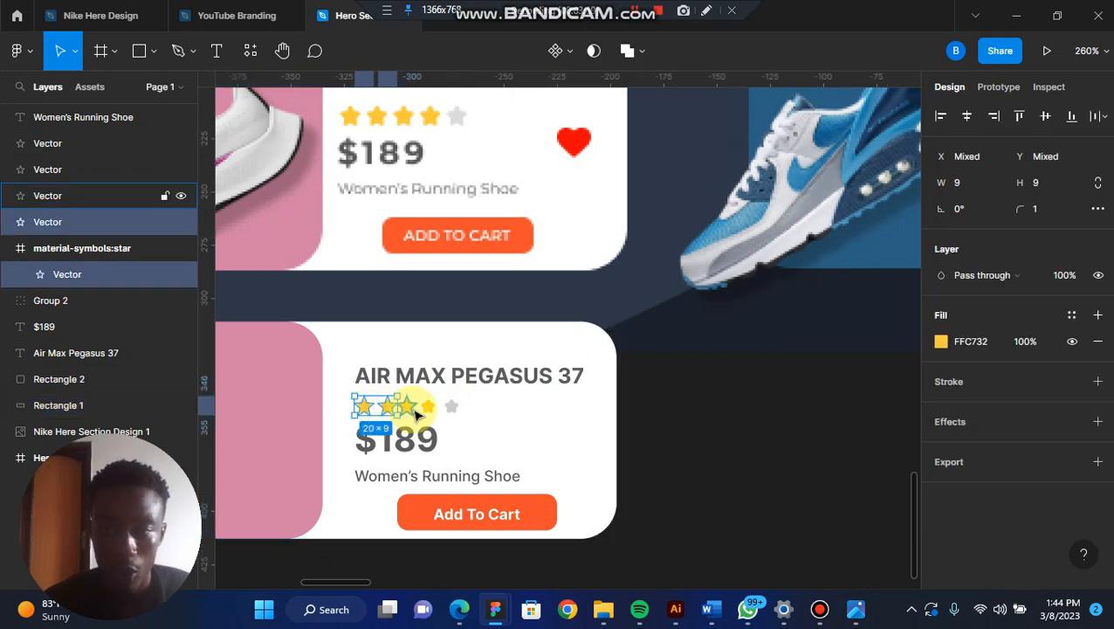
shift+click(410, 407)
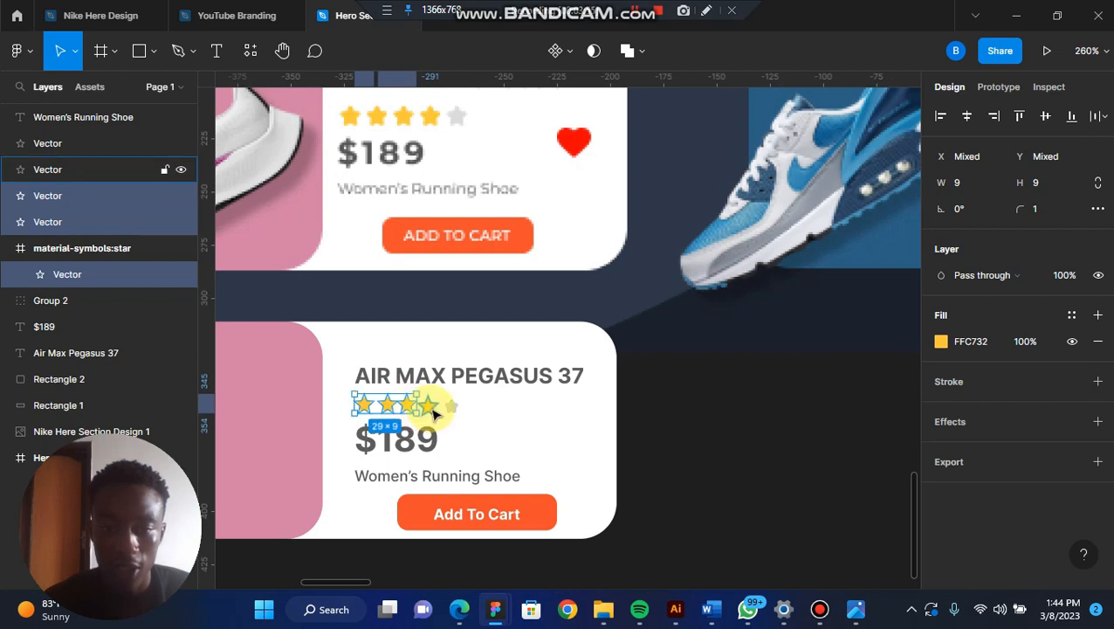
shift+click(431, 408)
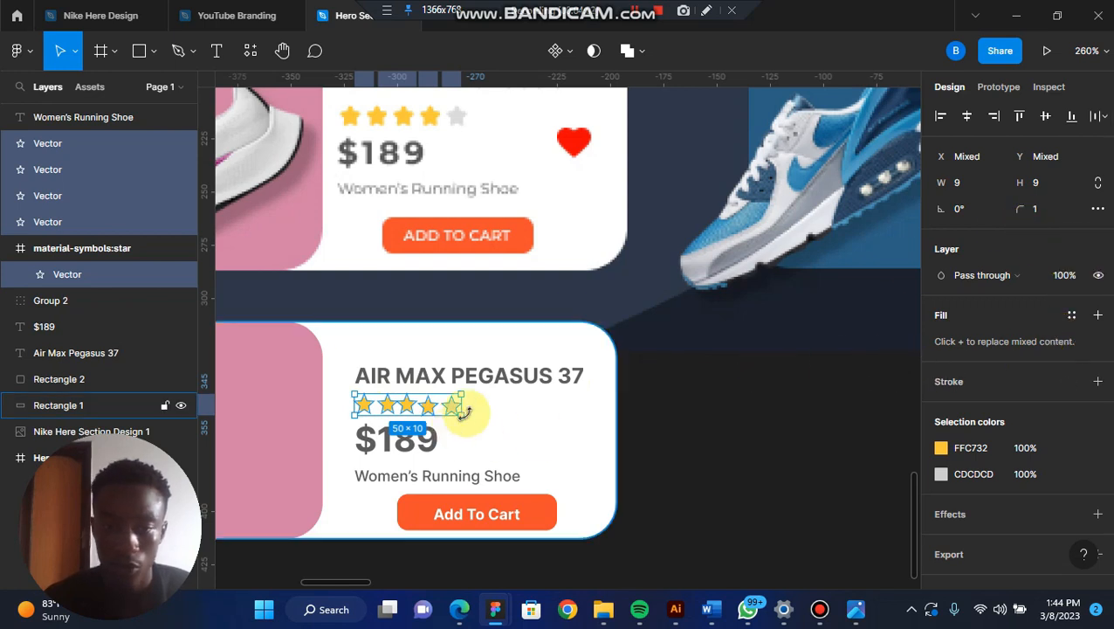
key(ctrl+g)
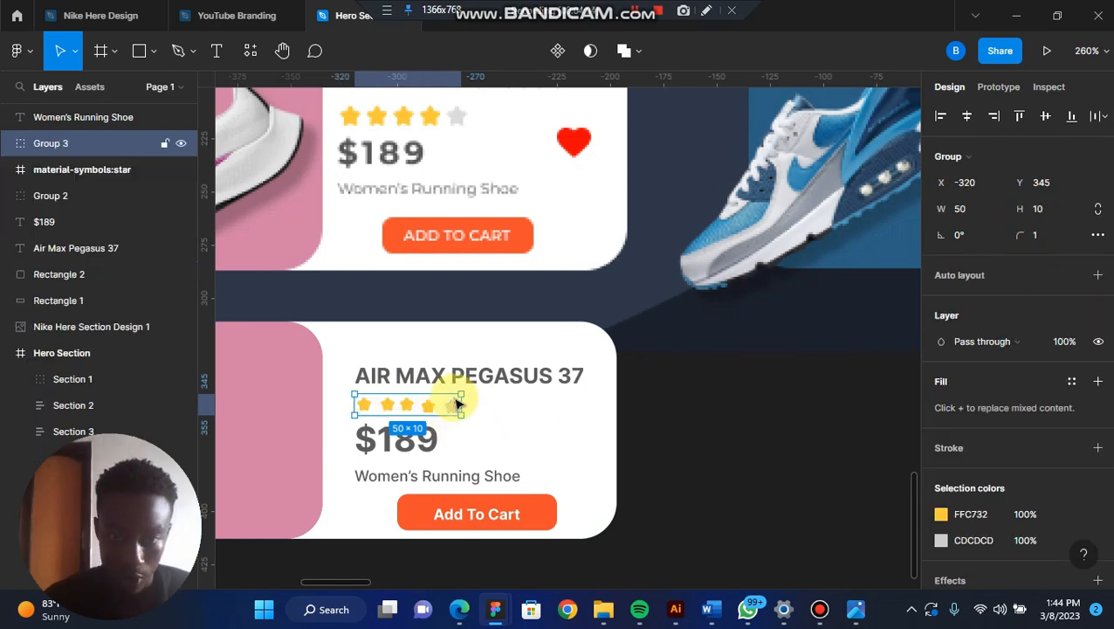
click(1099, 277)
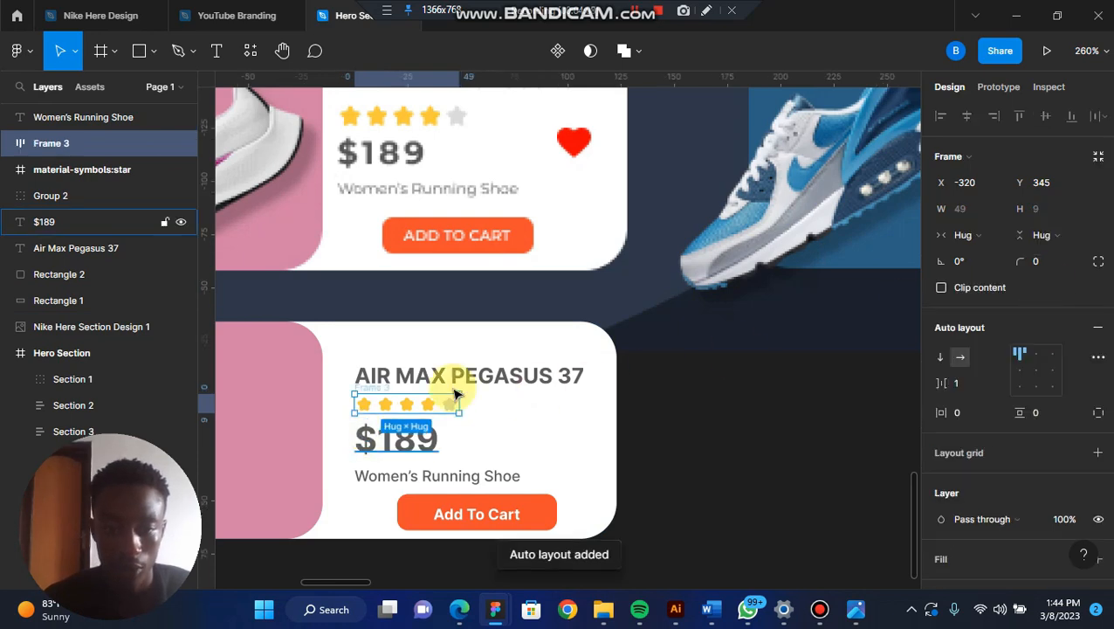
click(517, 406)
click(761, 423)
Step: Run the Iconify plugin and search its icon library for "Love"
scroll(766, 427, down, 2)
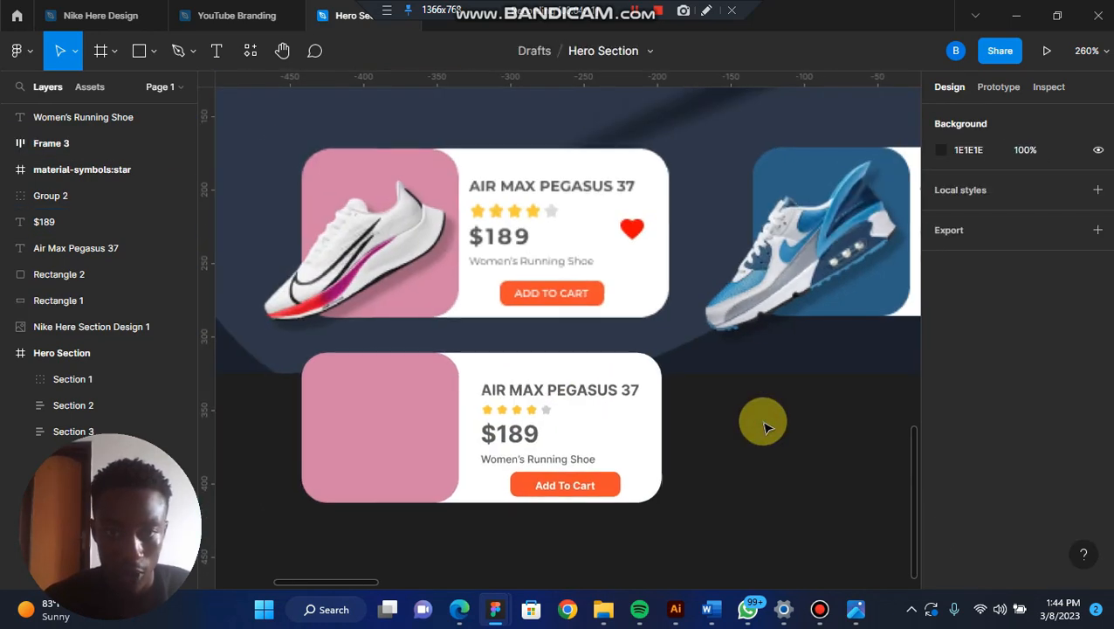
scroll(677, 430, up, 2)
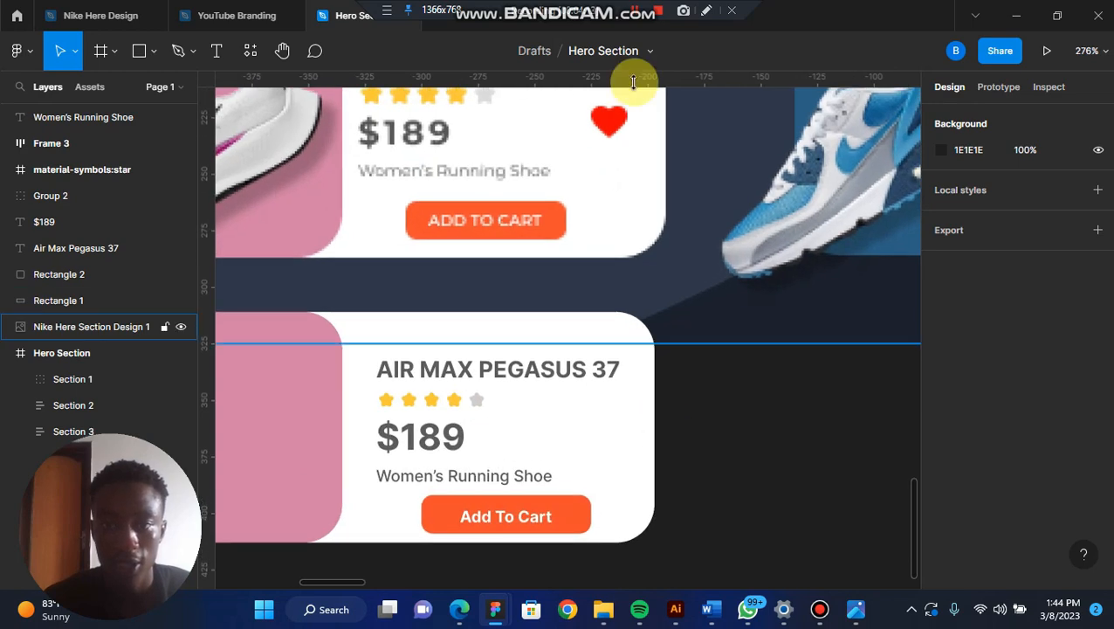
scroll(609, 127, down, 3)
scroll(609, 127, up, 1)
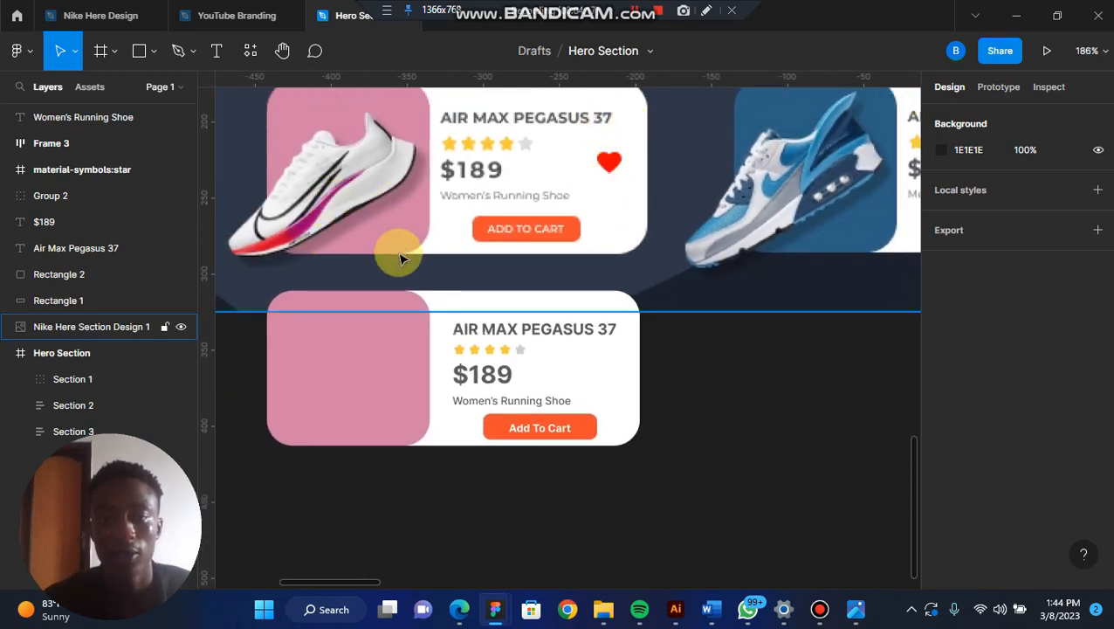
click(625, 374)
right_click(623, 374)
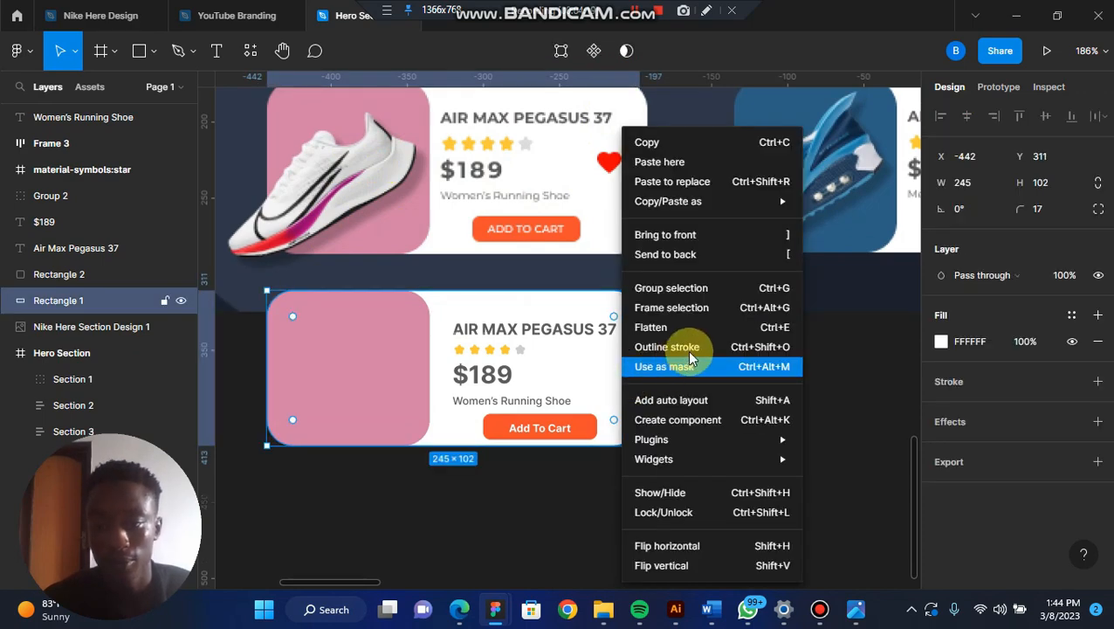
mouse_move(682, 444)
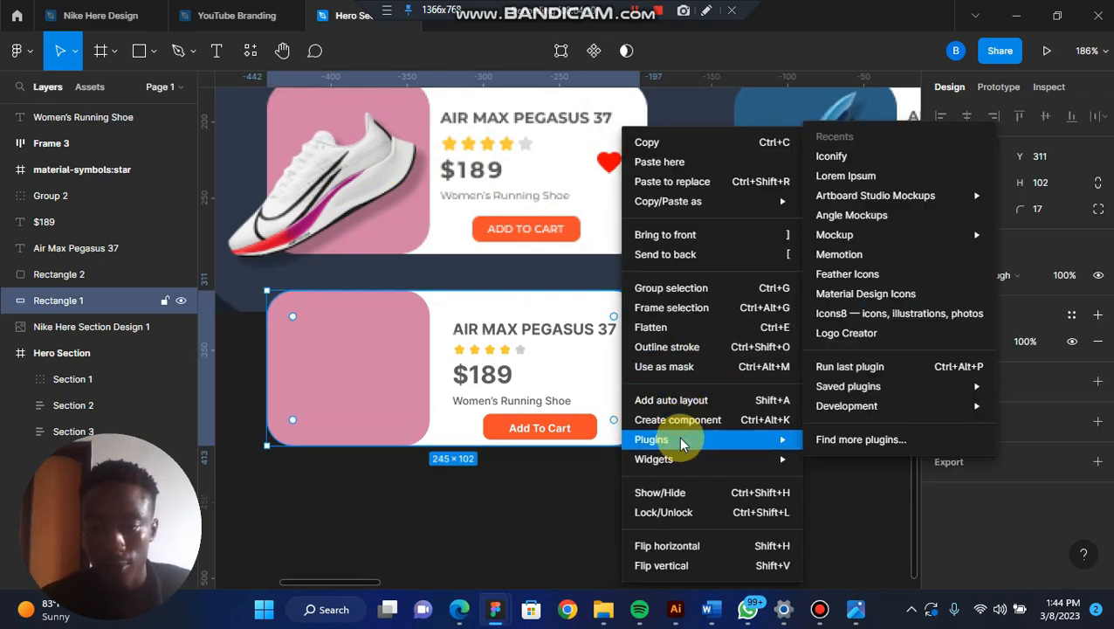
click(893, 158)
click(567, 205)
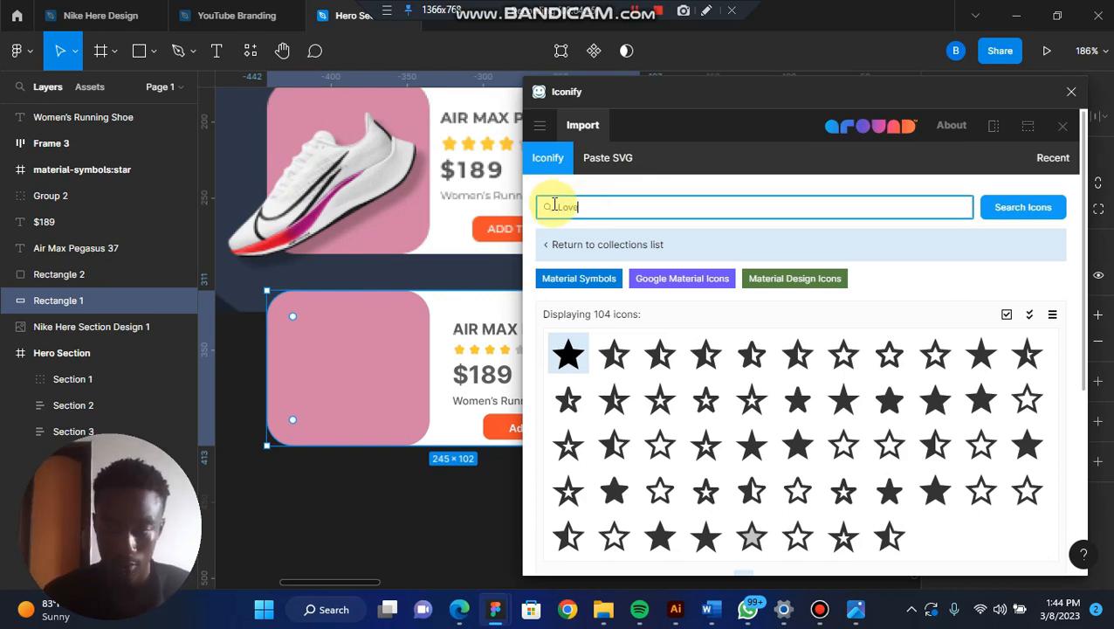
click(1021, 208)
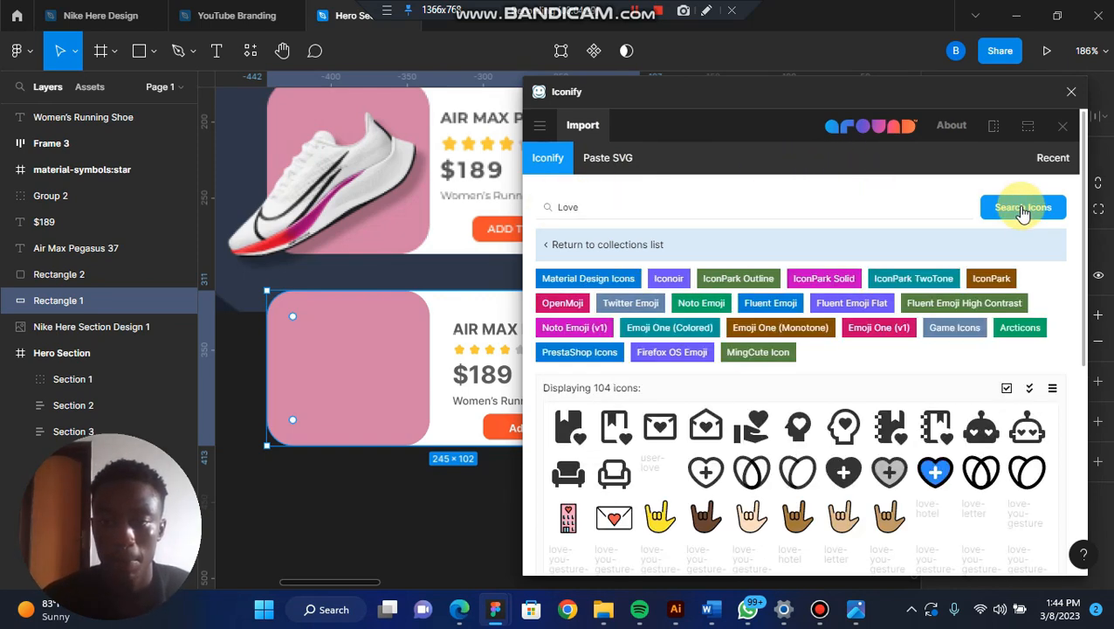
Step: Look through the "Love" icon results for a plain solid heart
scroll(794, 376, down, 5)
scroll(793, 376, up, 2)
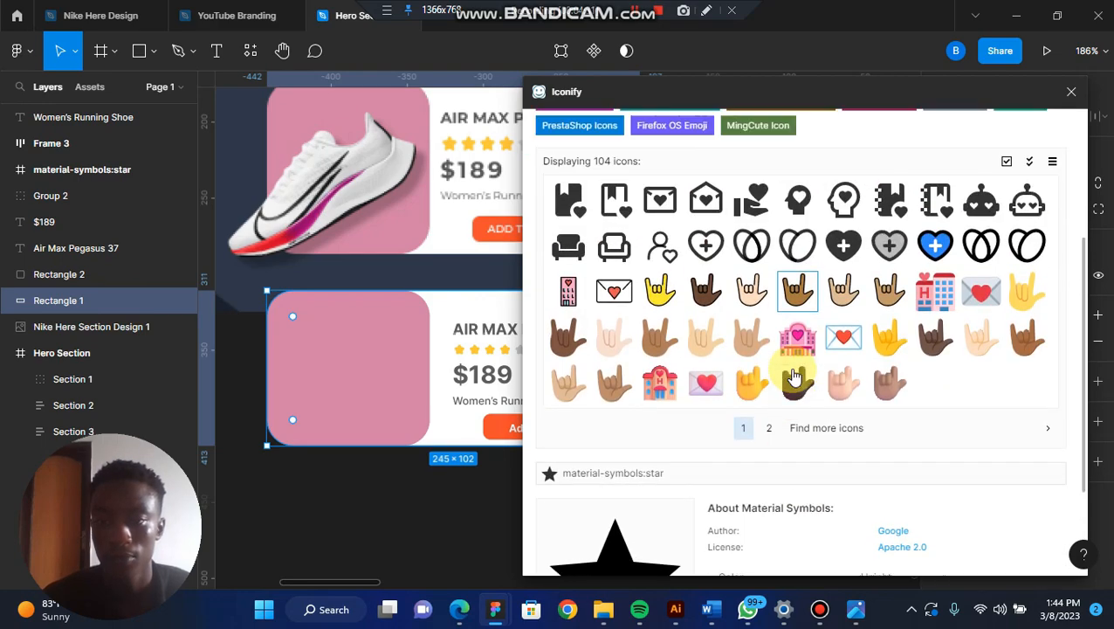
scroll(794, 376, down, 1)
scroll(794, 375, down, 1)
scroll(794, 375, up, 3)
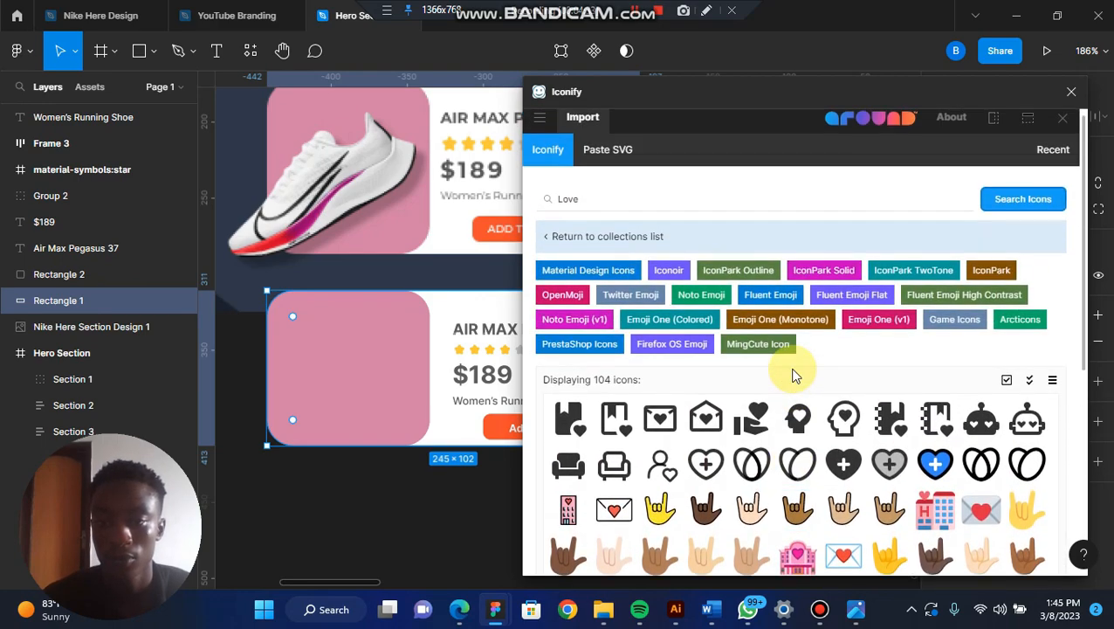
scroll(793, 376, down, 4)
scroll(794, 375, down, 2)
scroll(792, 373, up, 5)
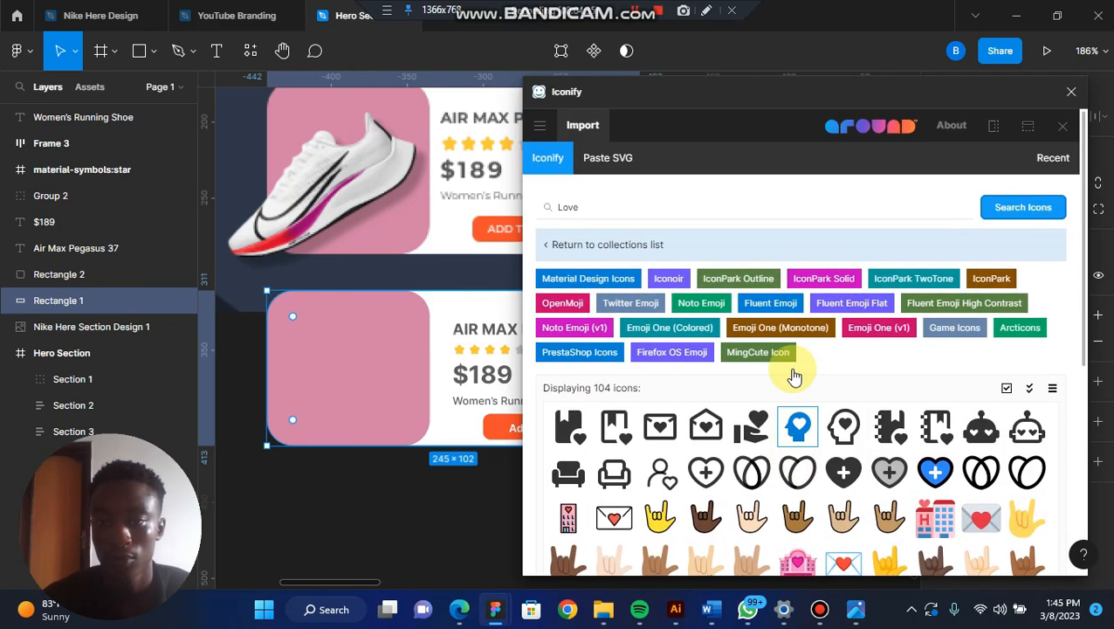
Step: Search Iconify for "Heart", import the solid mdi:cards-heart icon and close the plugin
click(612, 209)
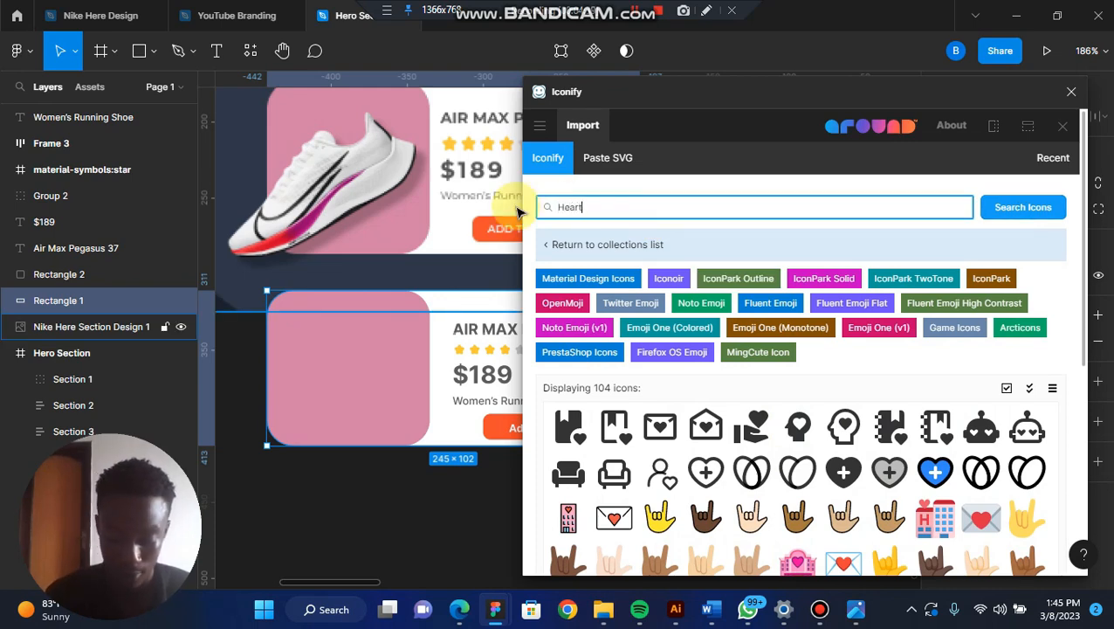
key(Return)
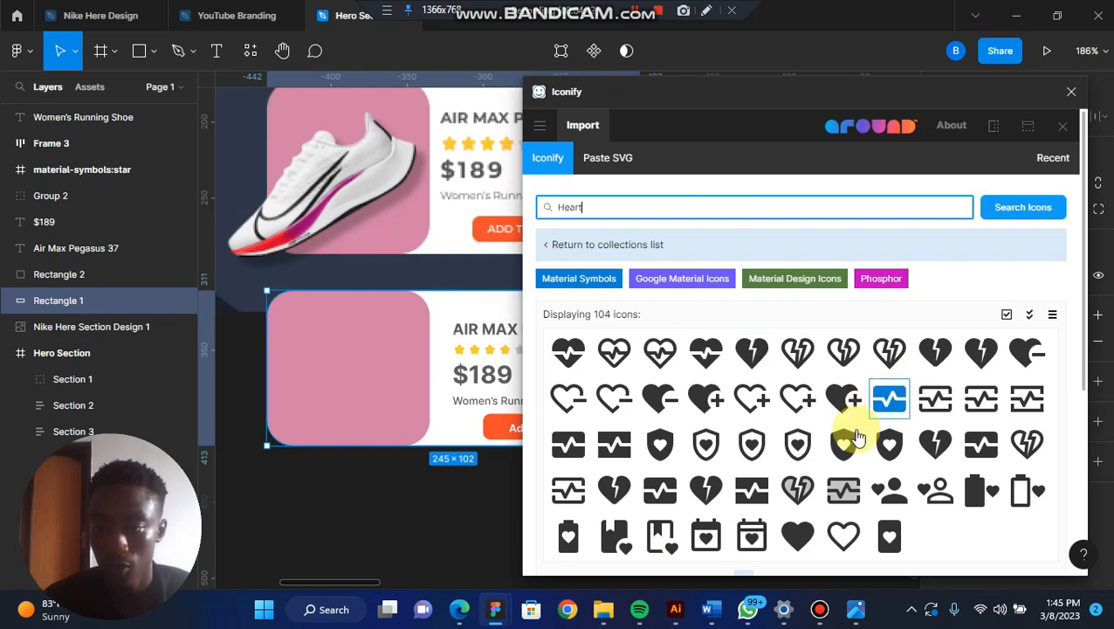
scroll(839, 502, down, 1)
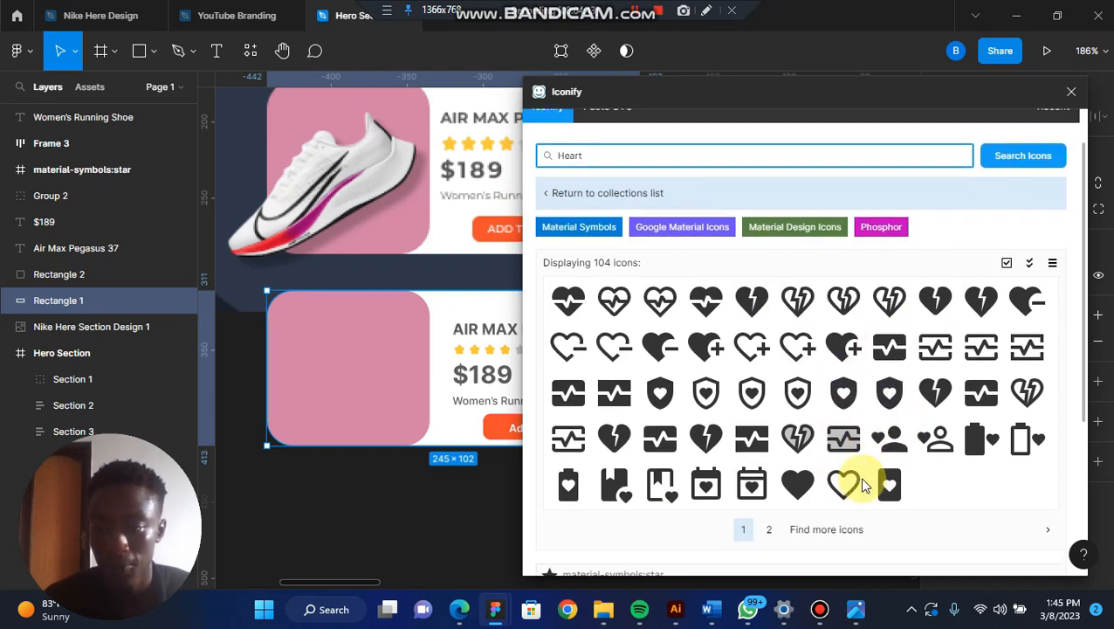
click(800, 490)
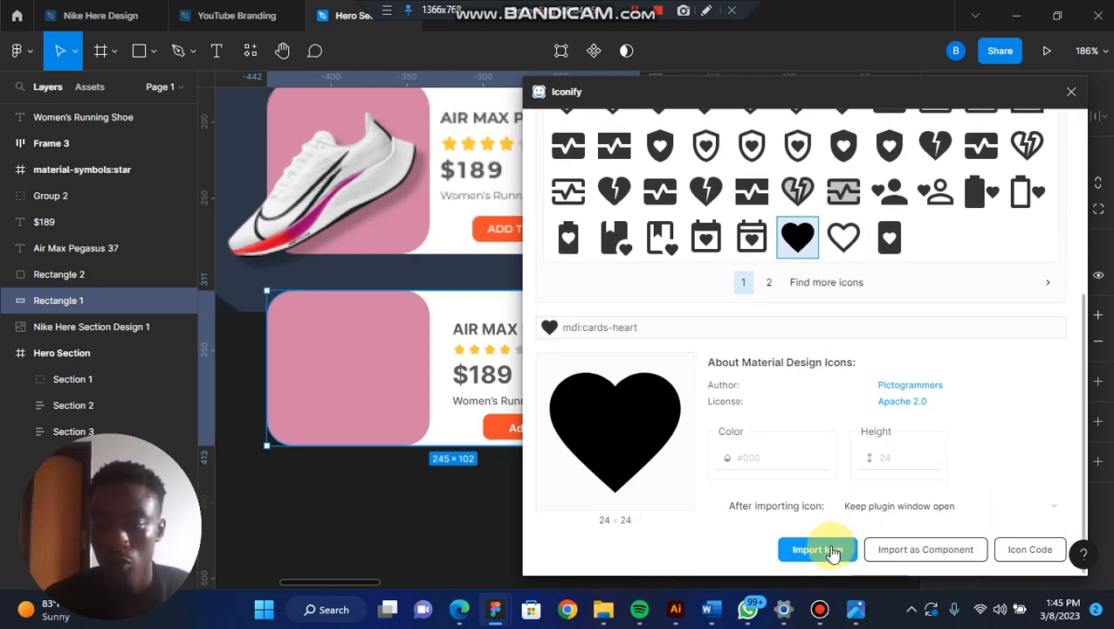
click(833, 550)
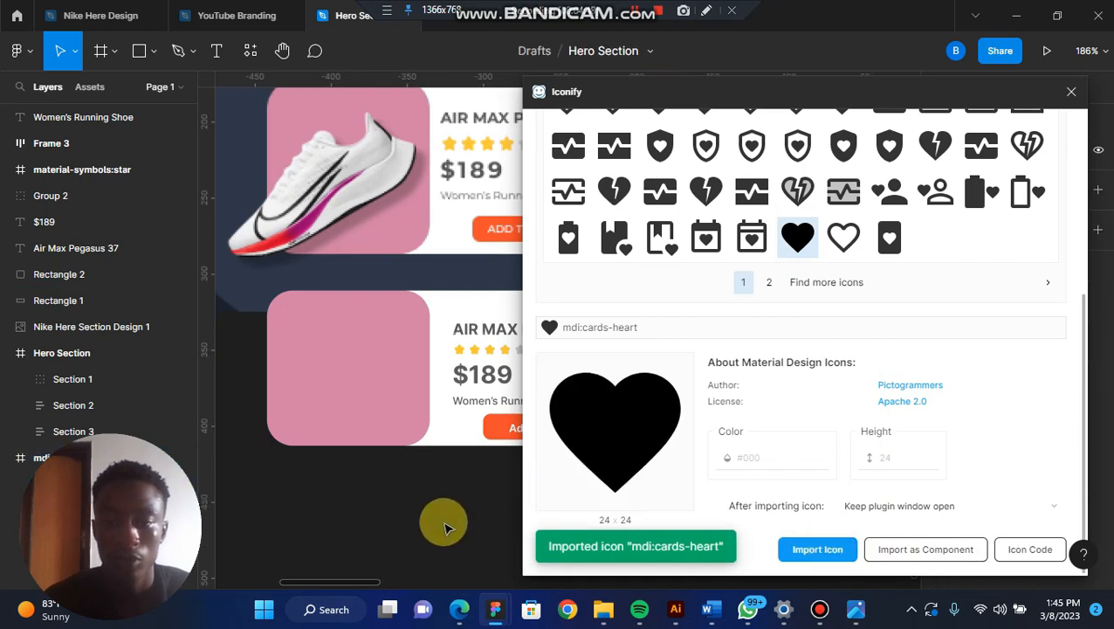
click(1067, 91)
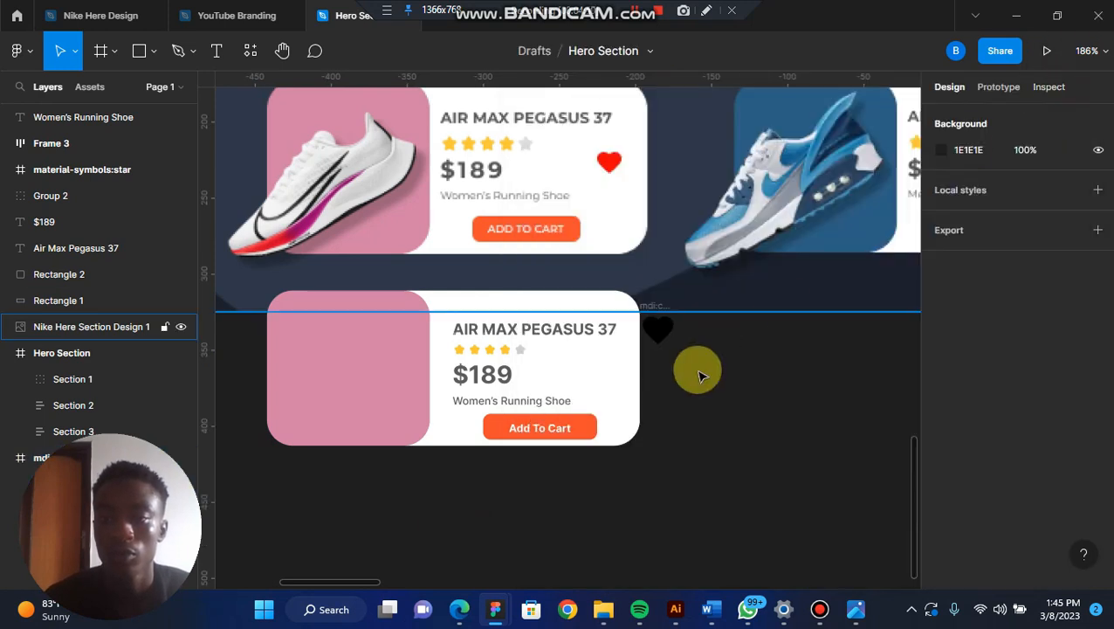
Step: Place the heart vector on the card to the right of the price, above the card's background layers, scaled down to 17 × 15
click(666, 341)
drag(666, 342, 602, 376)
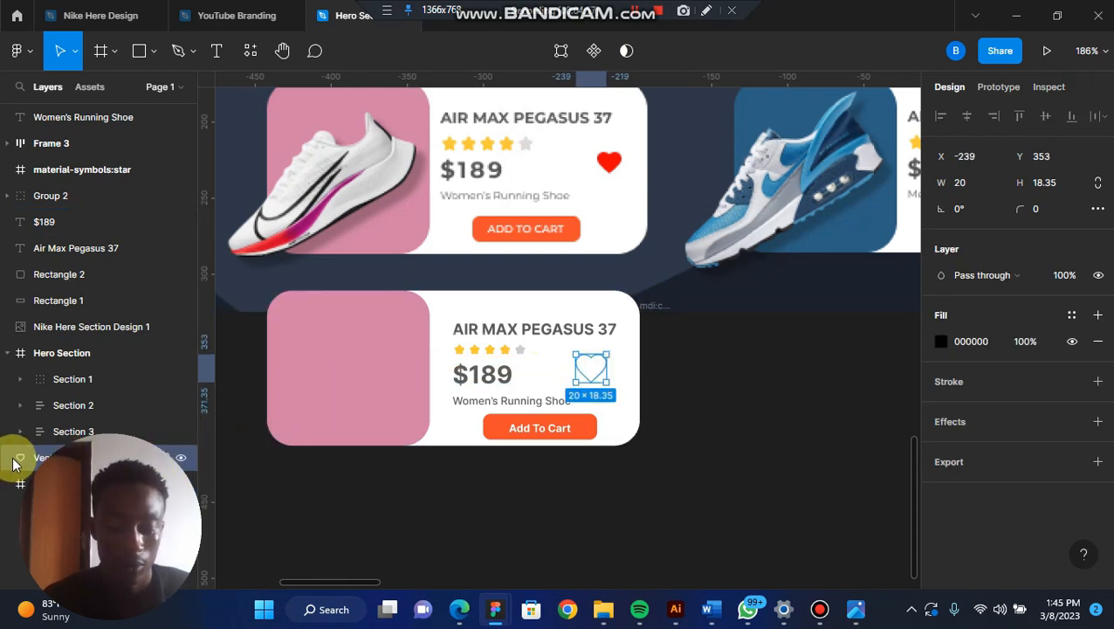
drag(13, 464, 14, 131)
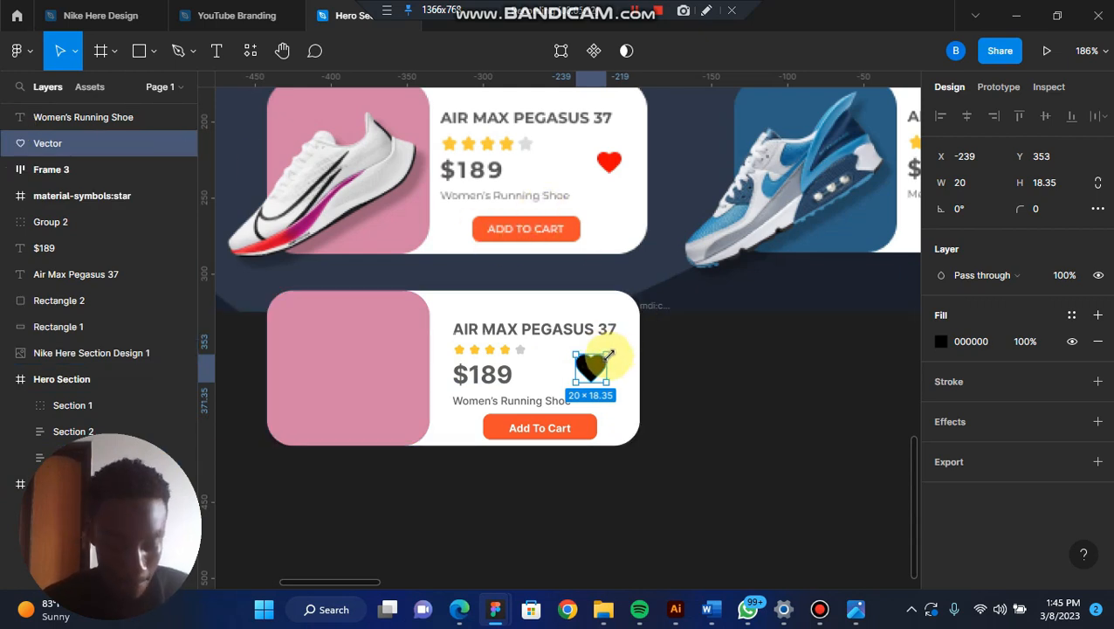
drag(609, 353, 604, 377)
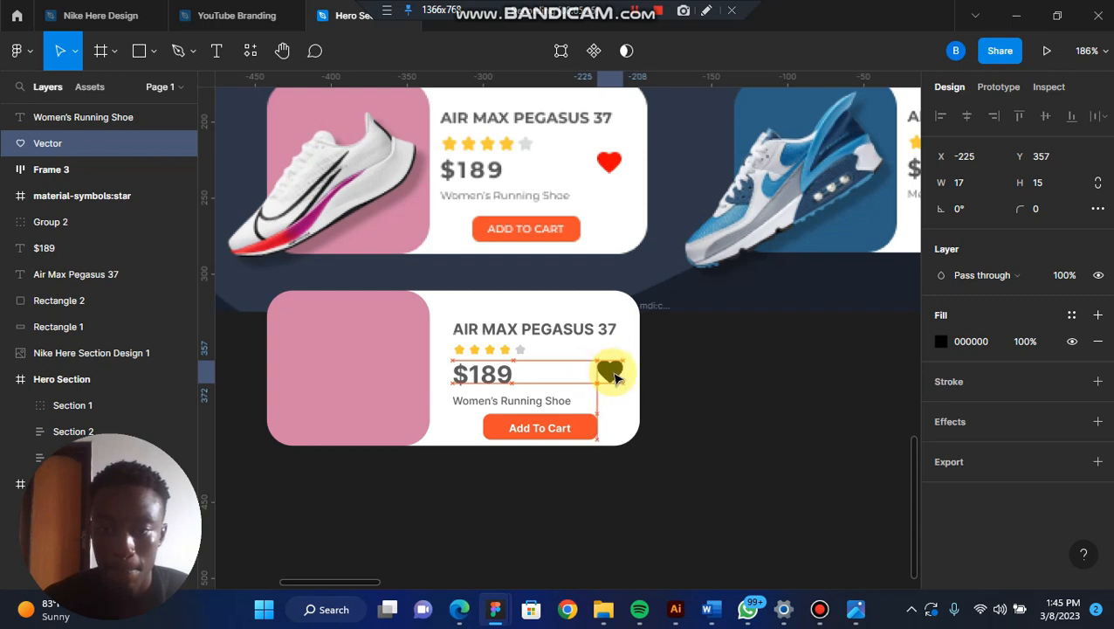
Step: Fill the heart with red FE0000 sampled from the reference card's heart
click(942, 342)
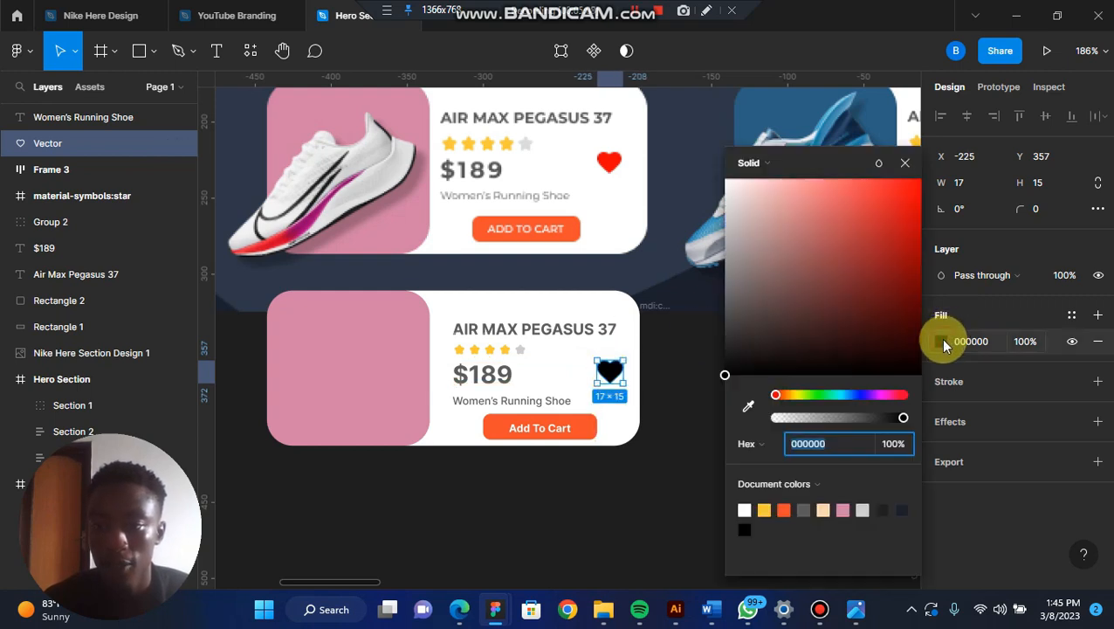
click(748, 406)
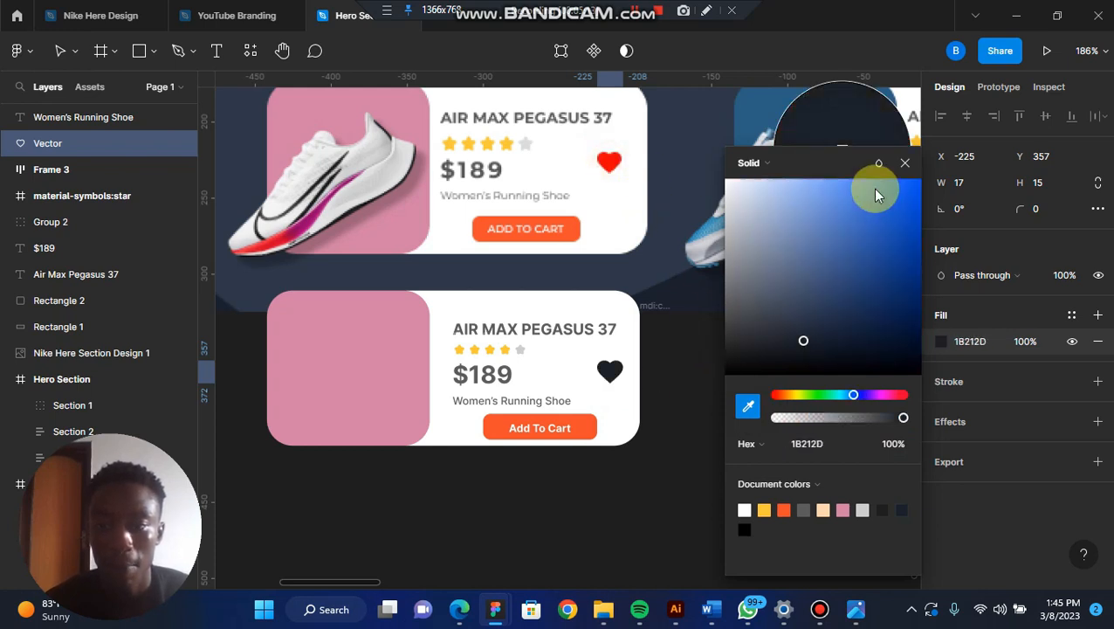
click(907, 174)
click(748, 406)
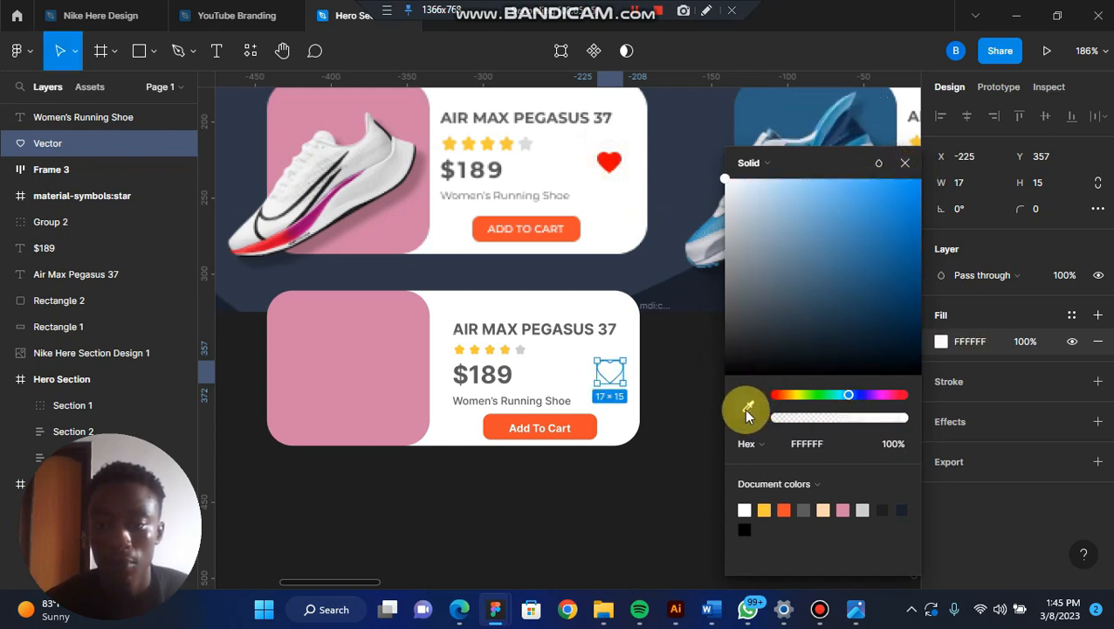
click(610, 161)
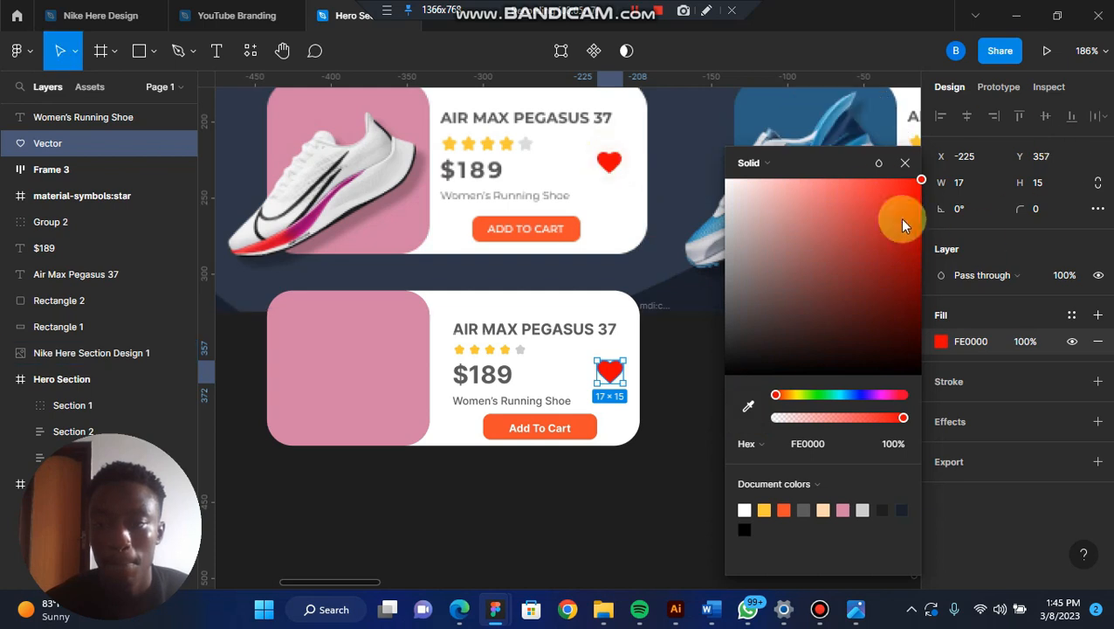
click(906, 163)
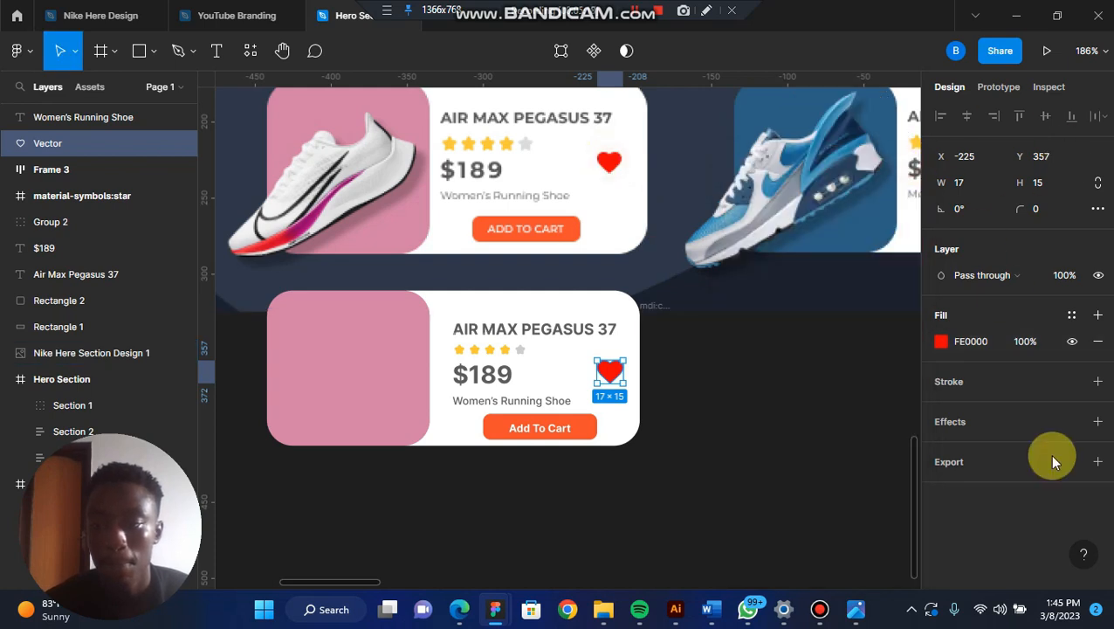
Step: Delete the leftover empty 24 × 24 heart icon frame beside the card
click(746, 467)
click(659, 326)
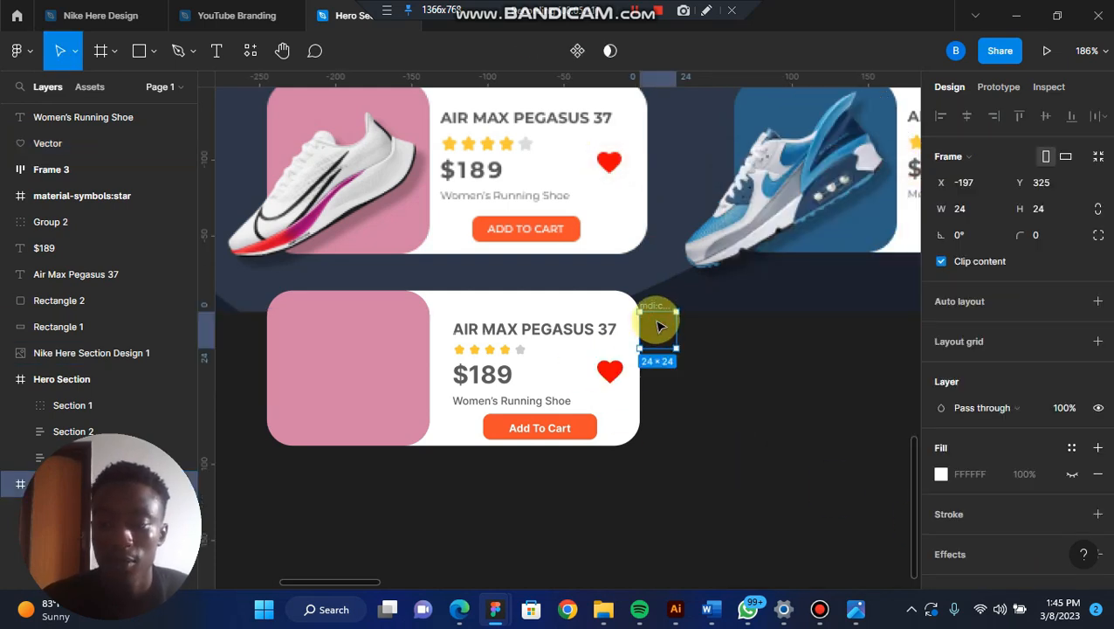
key(Delete)
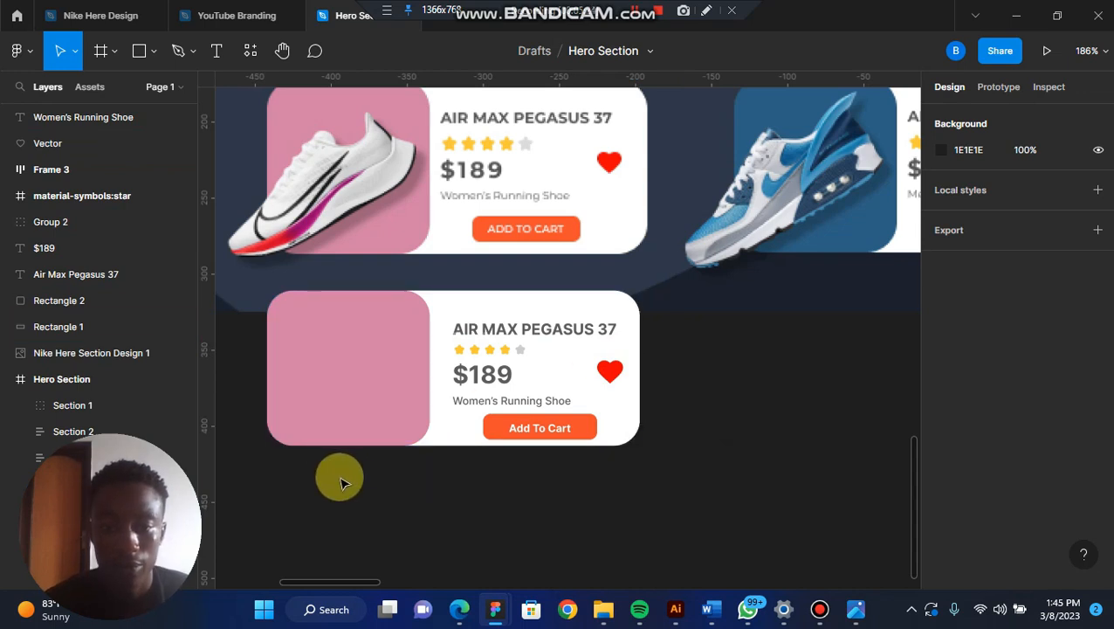
Step: Group all the elements of the rebuilt Air Max Pegasus 37 card, including text, stars, heart, button and backgrounds
click(499, 333)
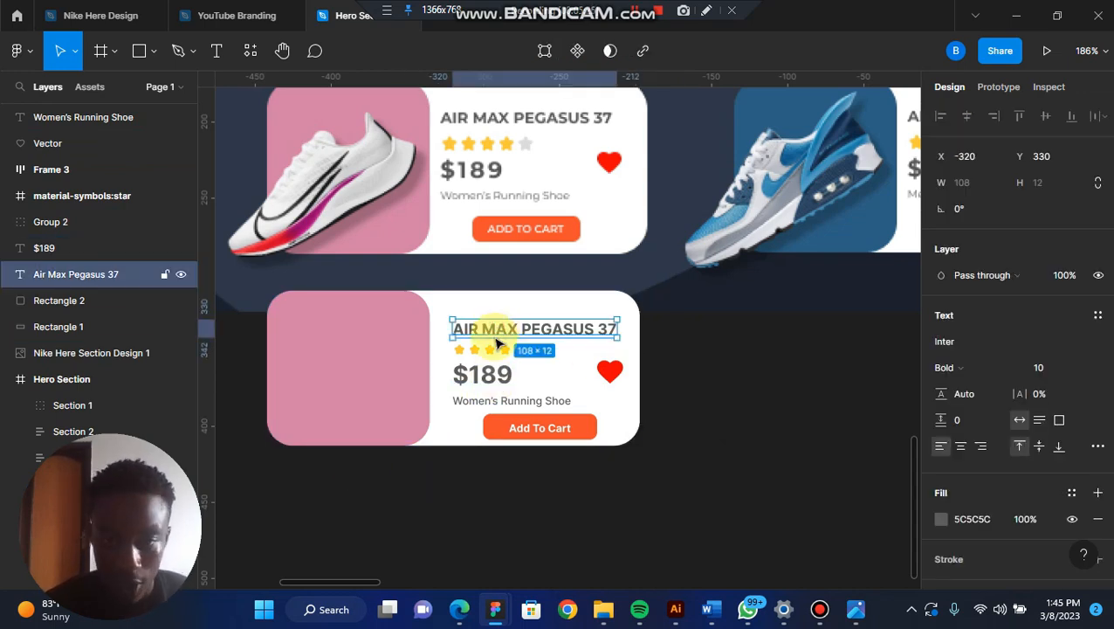
shift+click(492, 351)
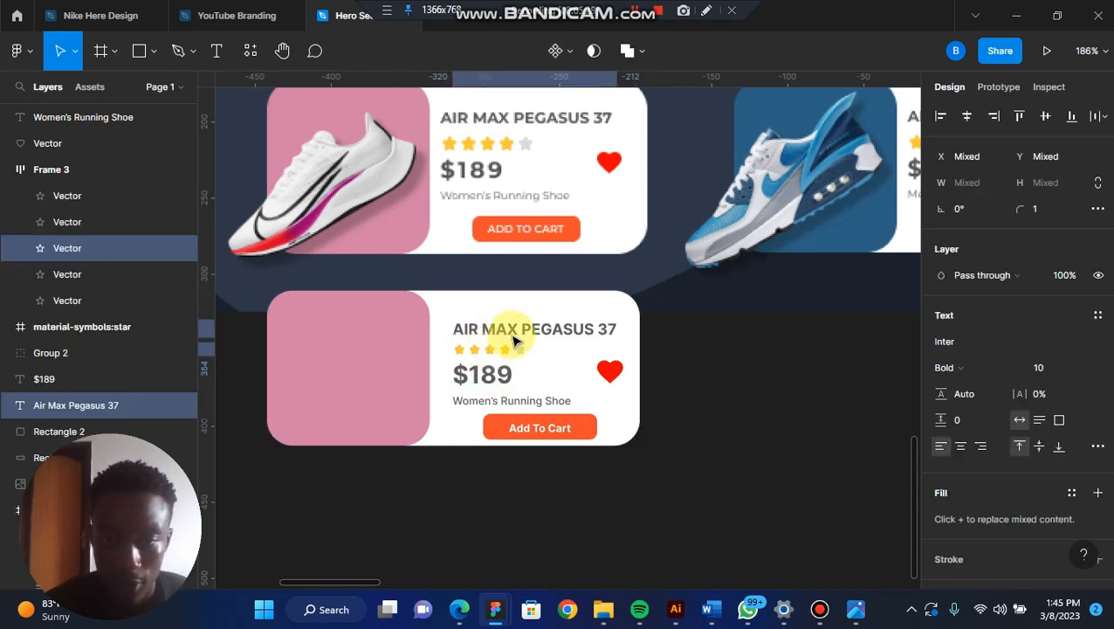
click(514, 335)
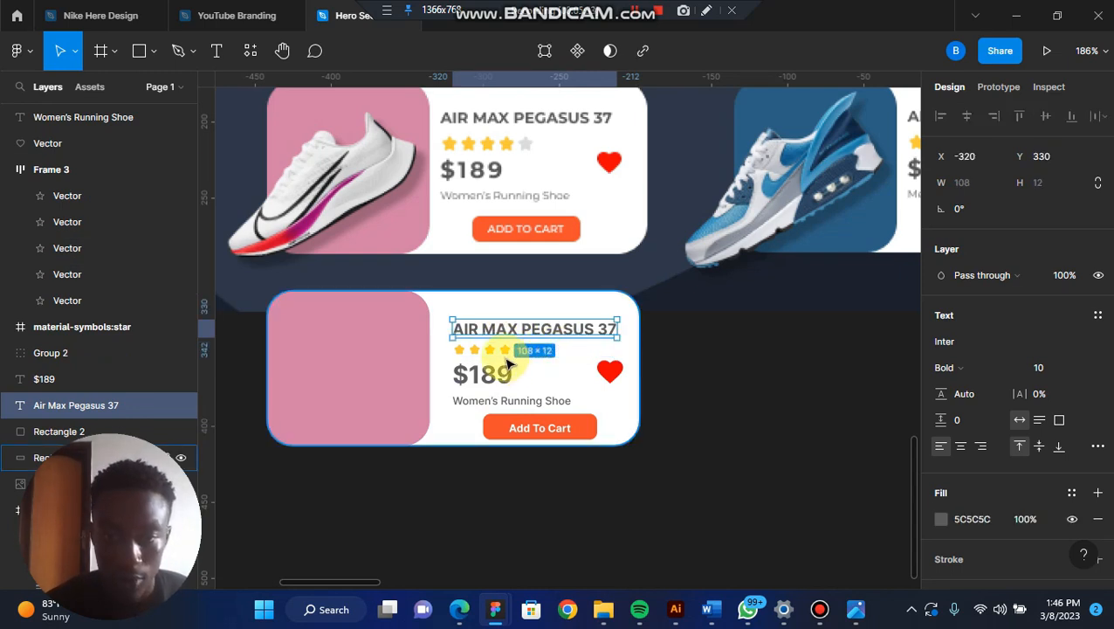
click(676, 379)
drag(342, 470, 614, 329)
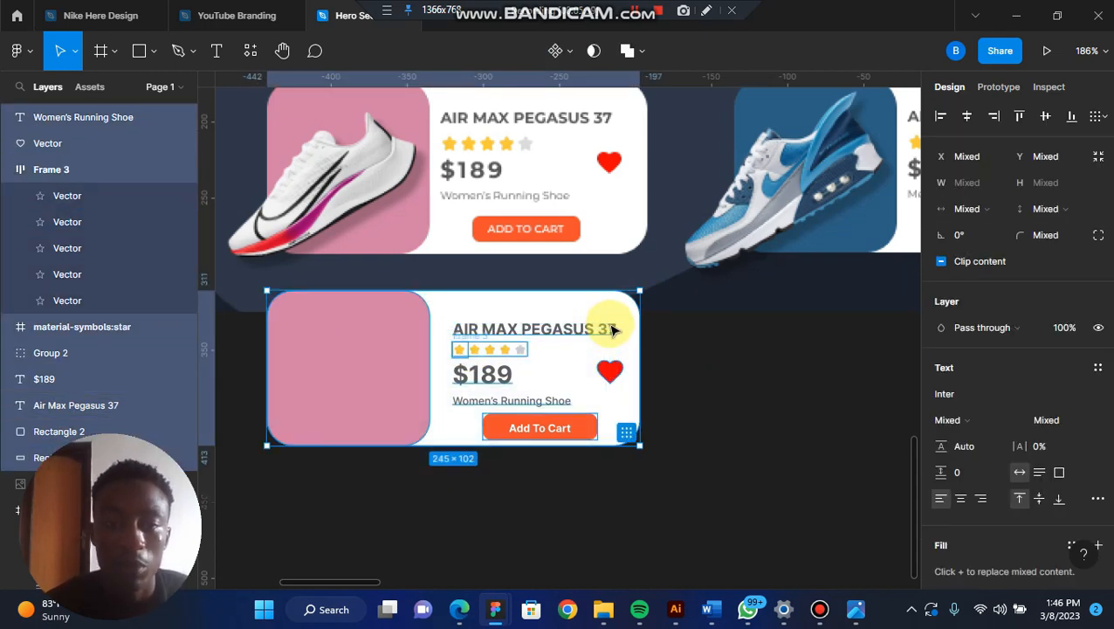
key(ctrl+g)
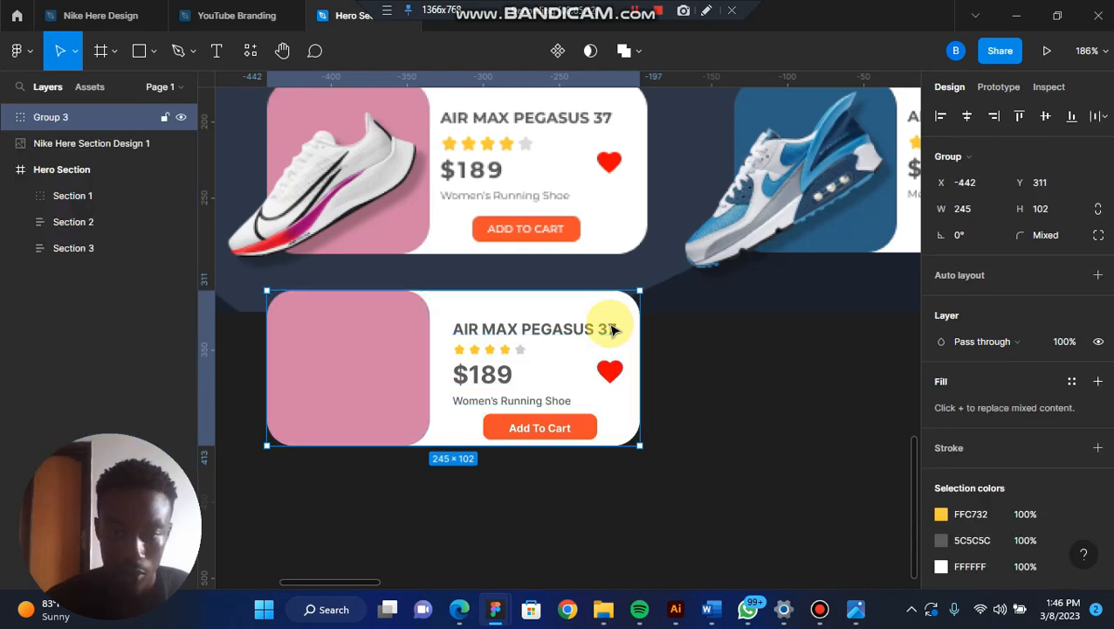
Step: Move the grouped card into the Hero Section frame, near its lower edge
scroll(613, 329, down, 6)
scroll(611, 329, down, 4)
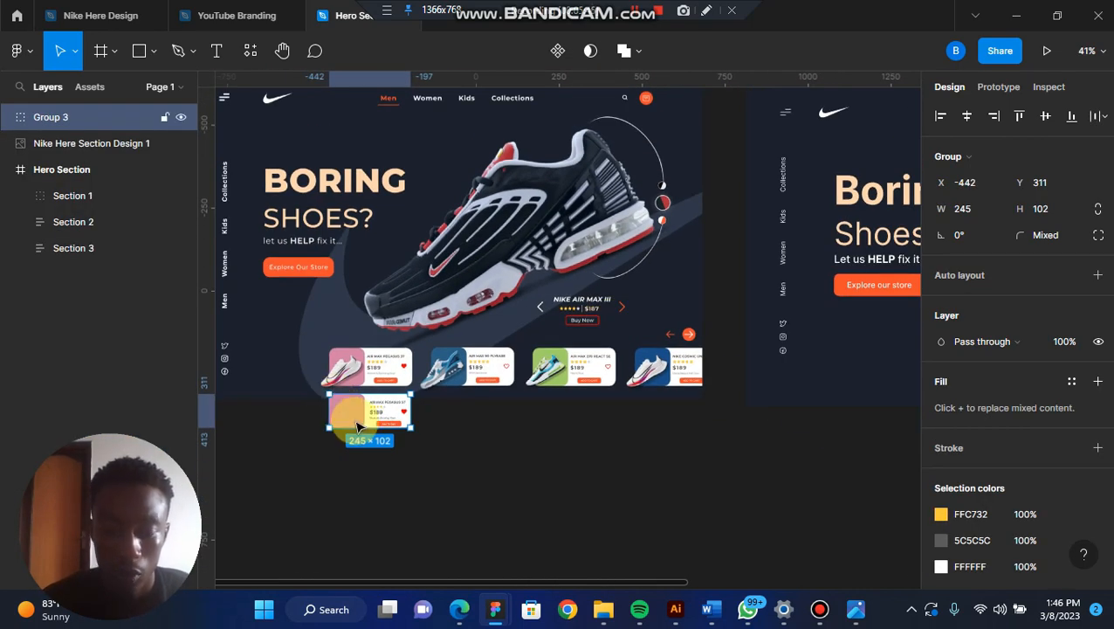
drag(356, 426, 630, 390)
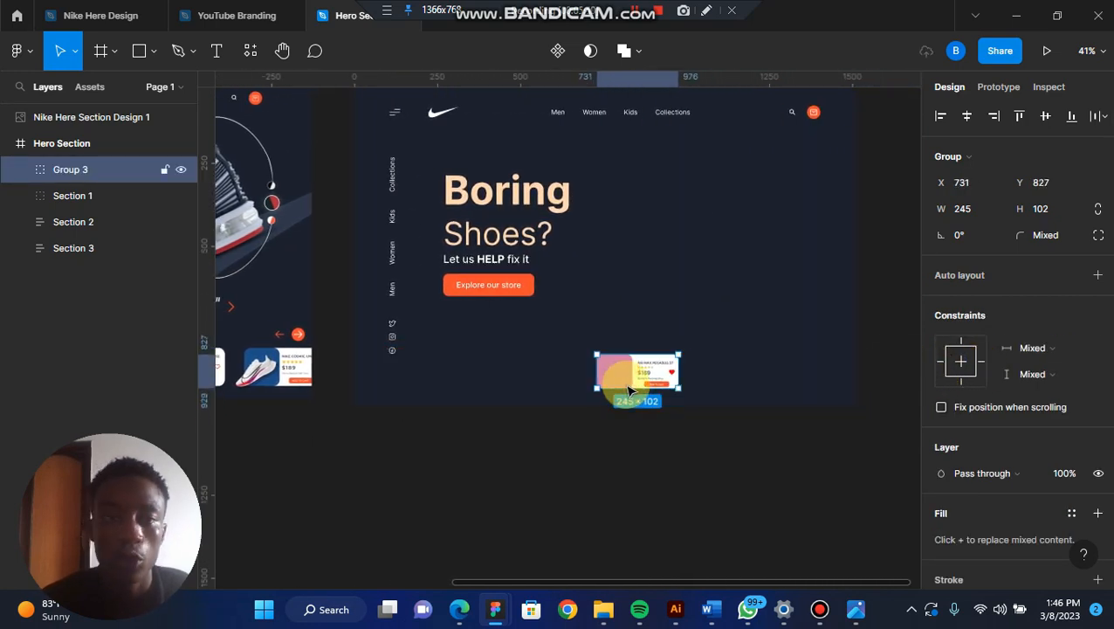
Step: Switch to the Nike Here Design file and ungroup the nested product row until each card is a separate group
click(101, 17)
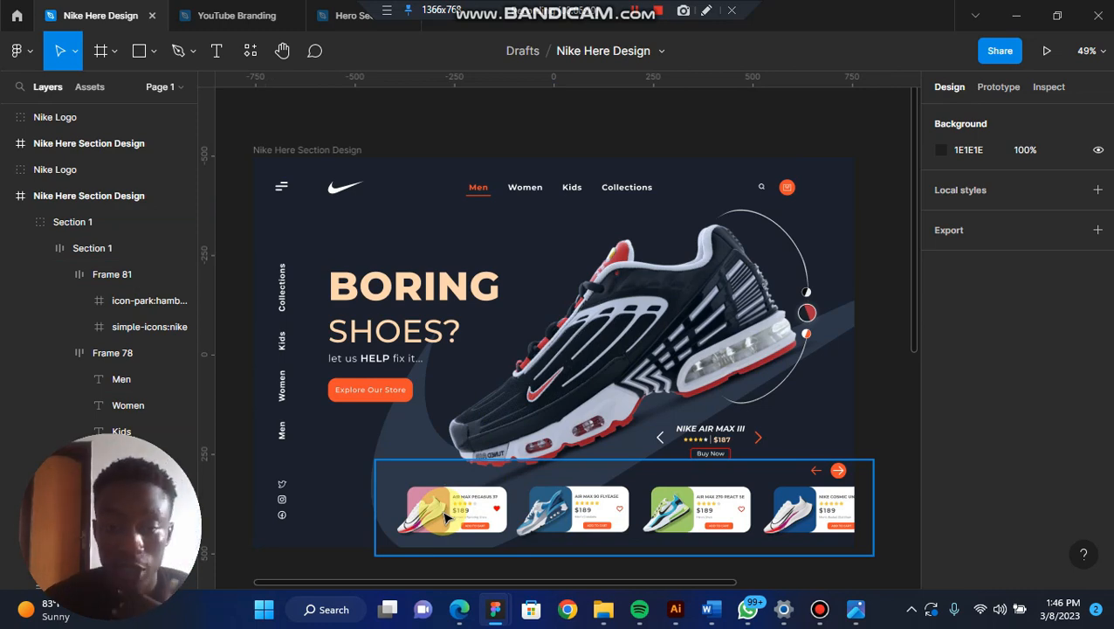
right_click(446, 516)
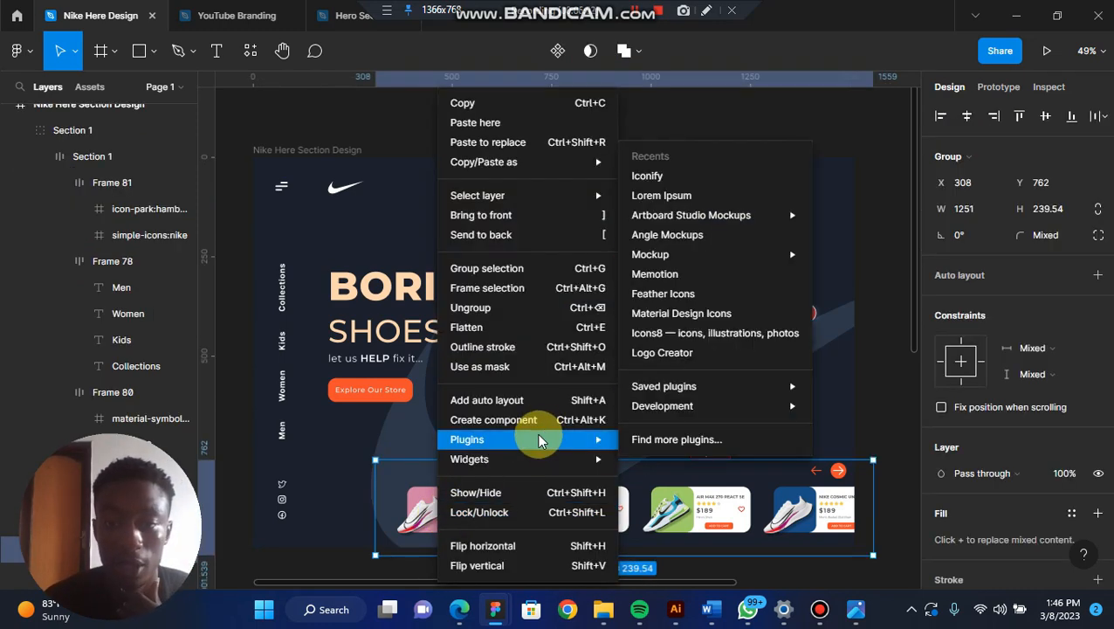
click(407, 499)
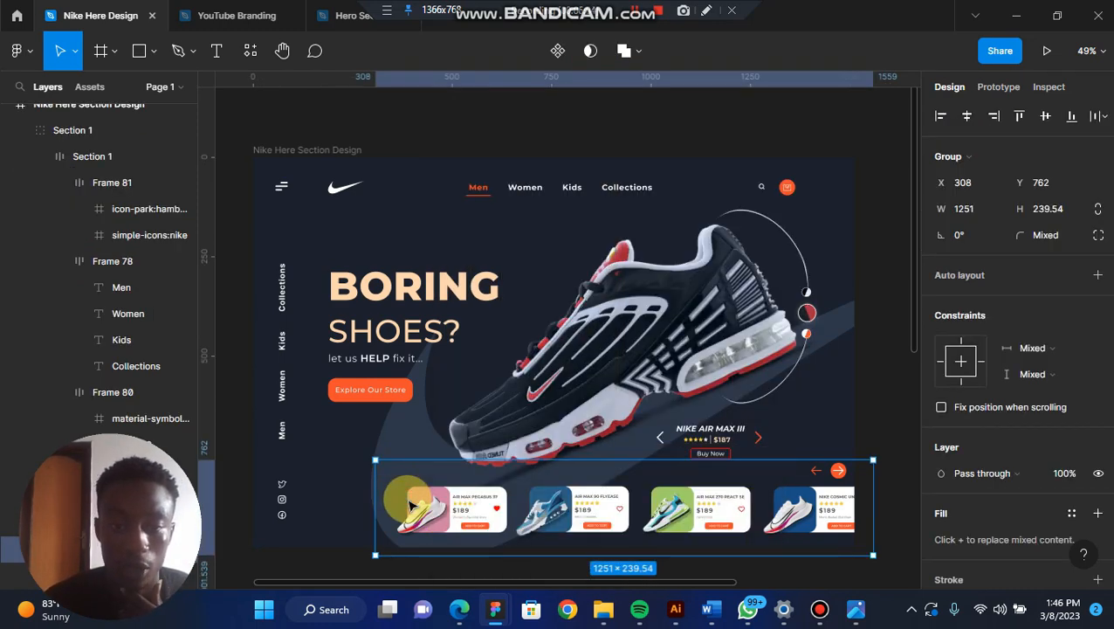
right_click(406, 496)
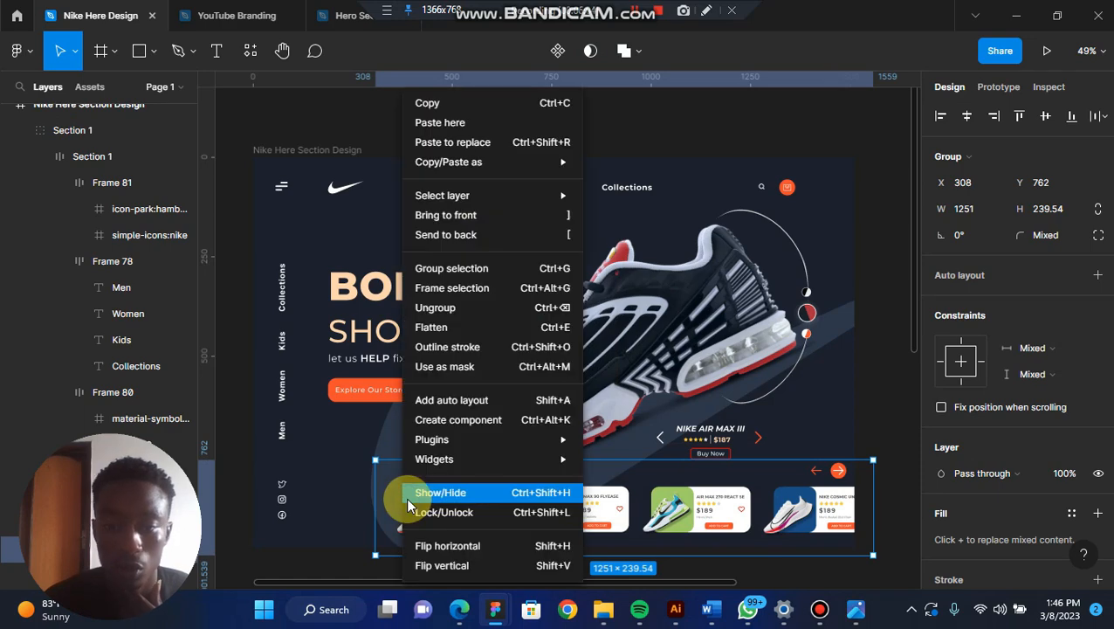
click(460, 310)
click(355, 566)
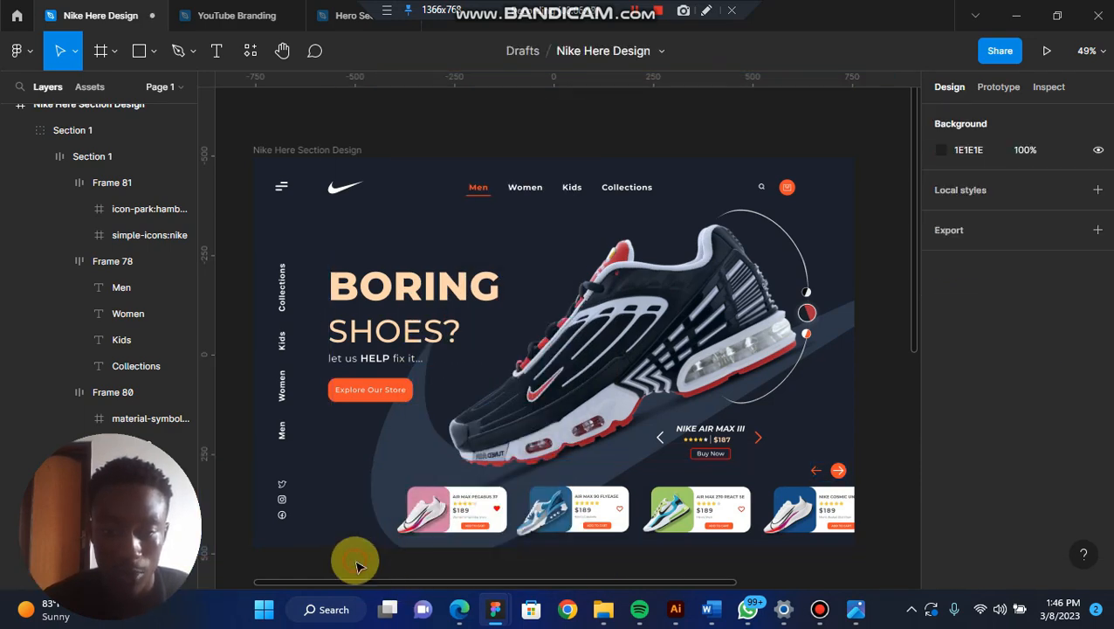
click(423, 511)
right_click(424, 511)
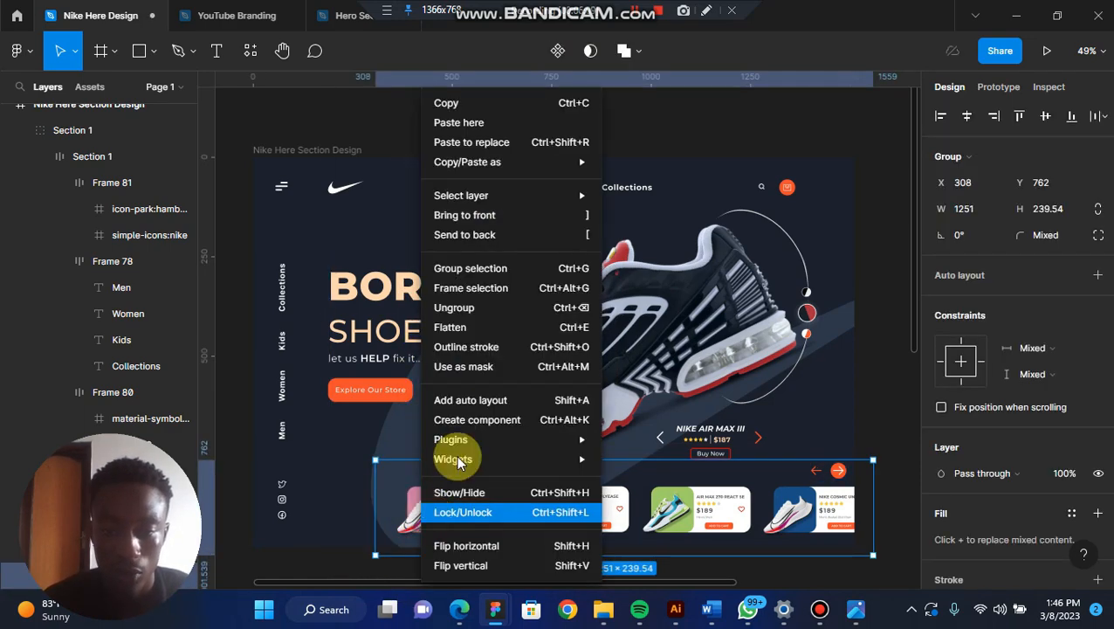
click(504, 308)
Step: Ungroup each of the four product cards so their shoe images can be selected individually
click(423, 512)
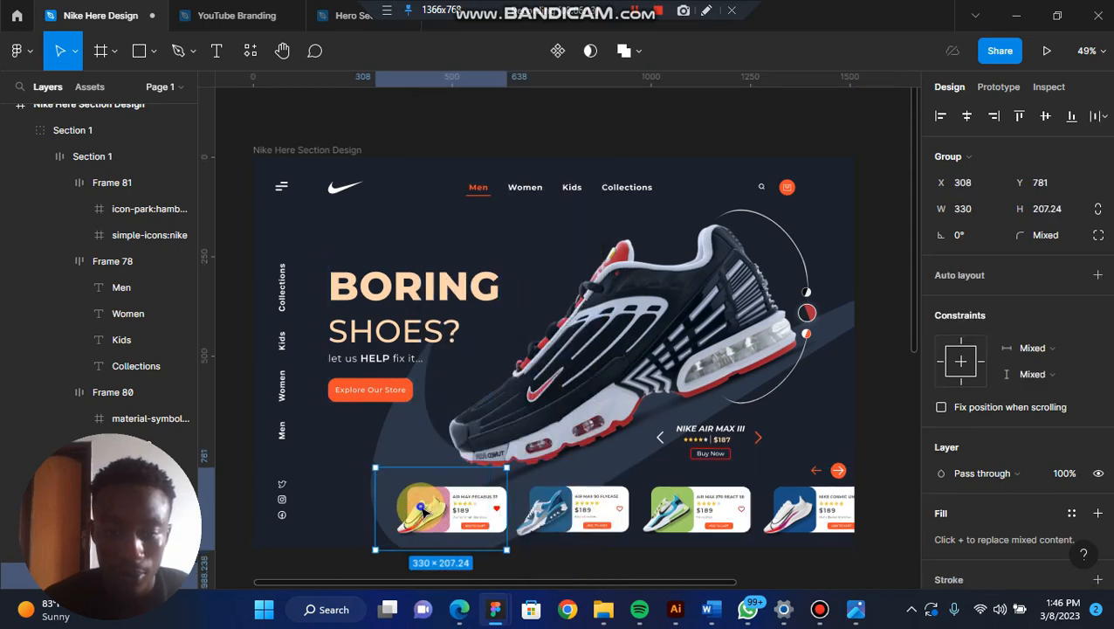
right_click(421, 508)
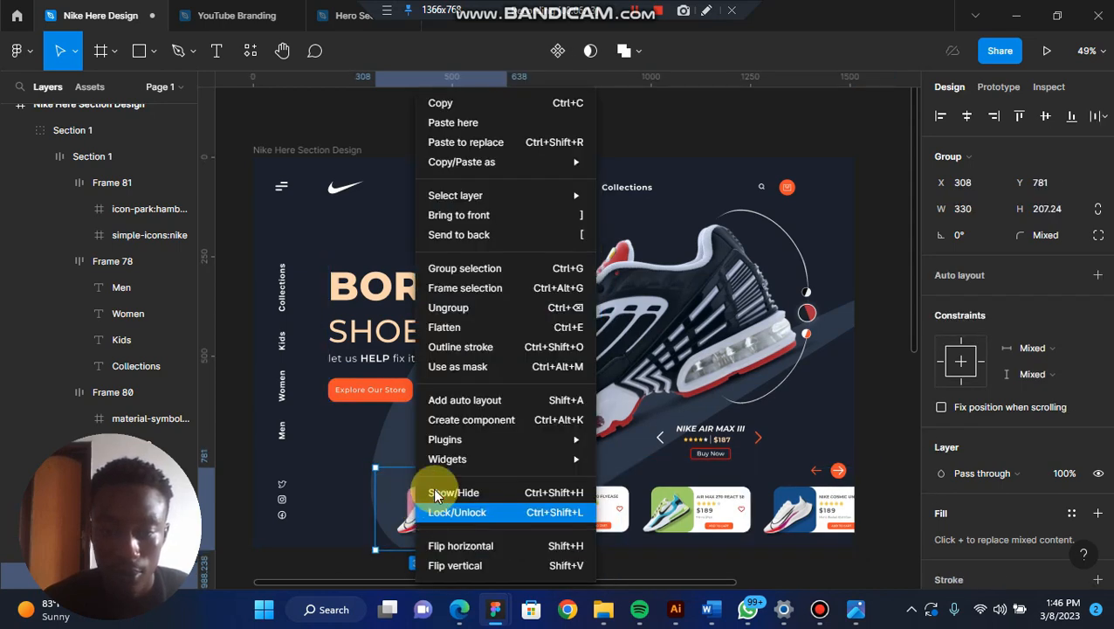
click(479, 321)
click(583, 501)
right_click(583, 501)
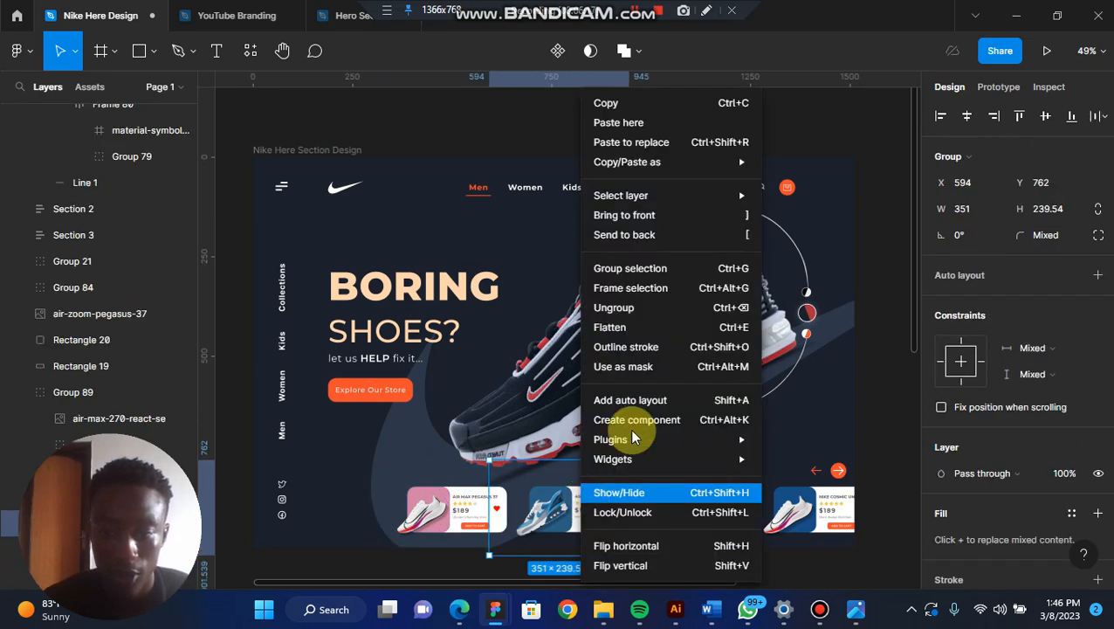
click(638, 310)
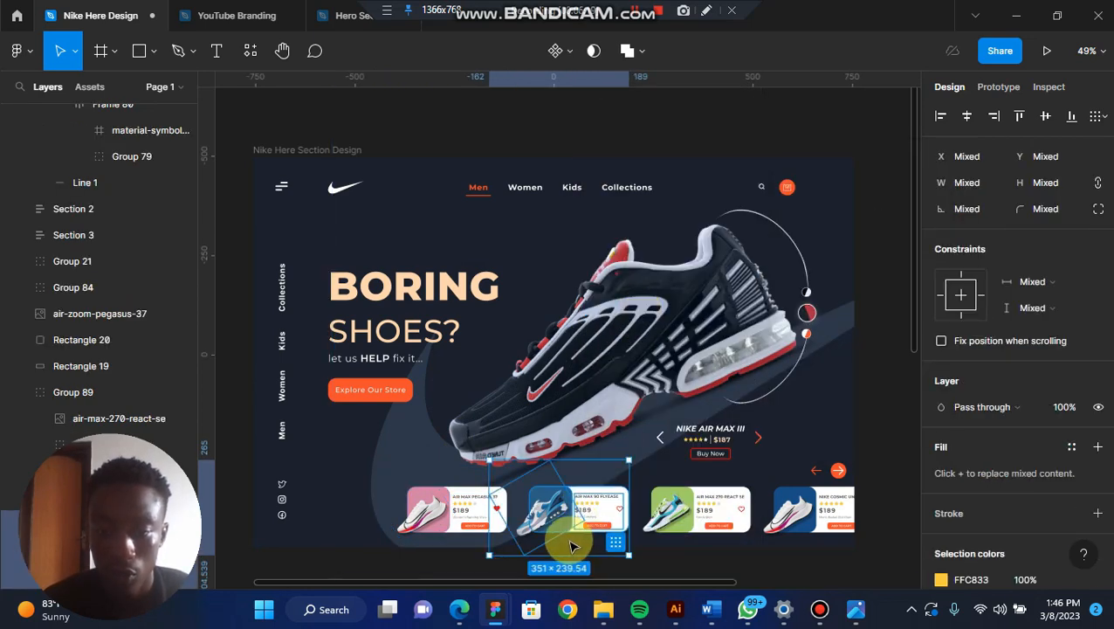
click(556, 521)
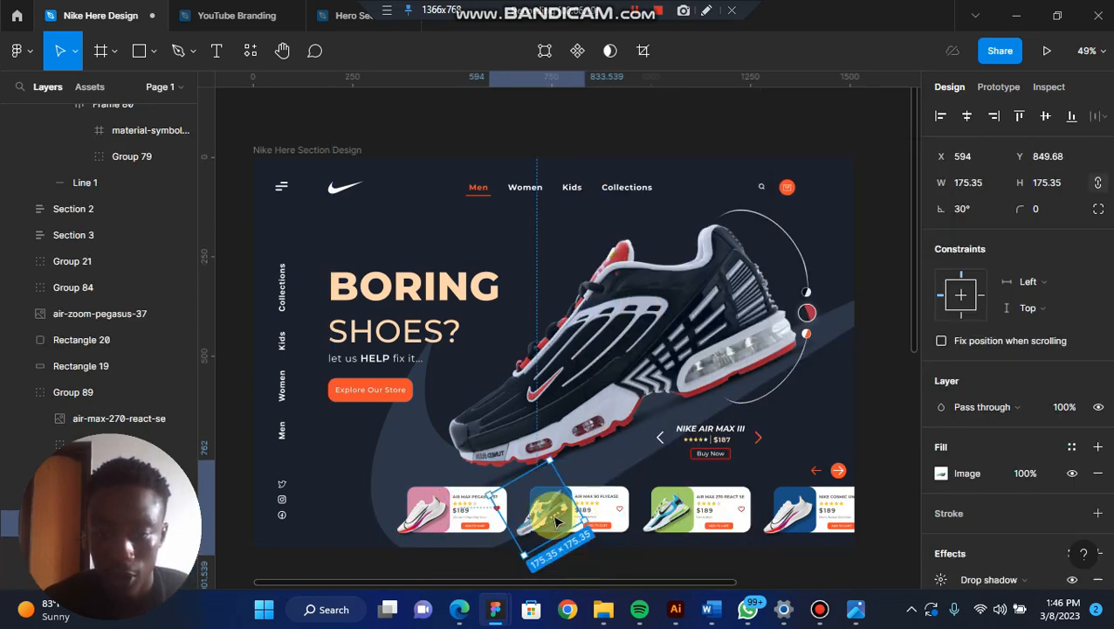
right_click(687, 521)
click(735, 307)
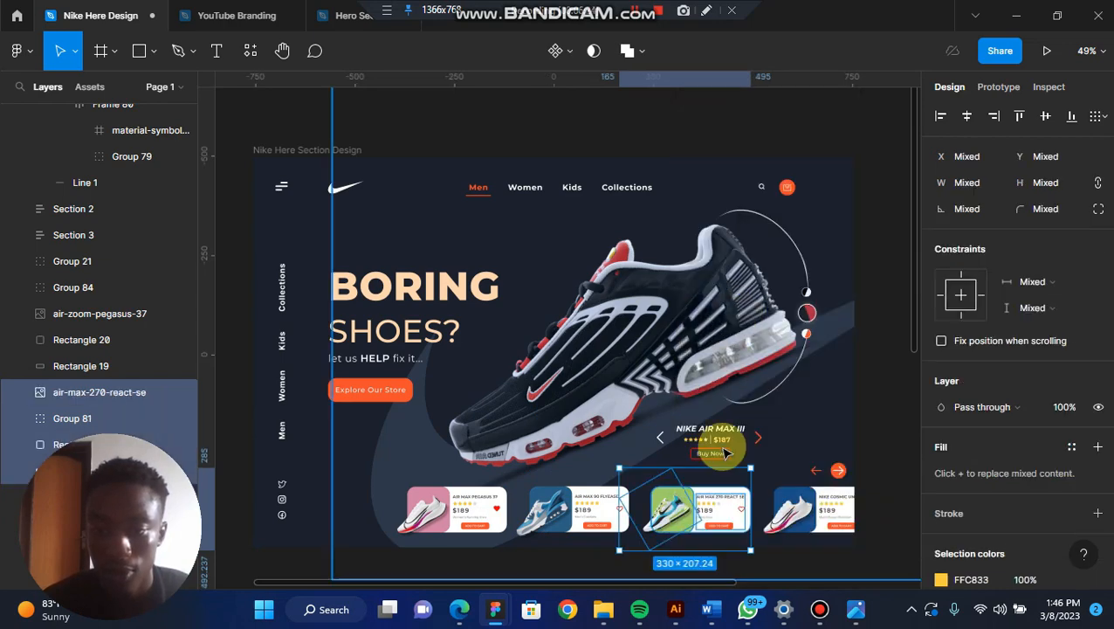
click(671, 510)
click(810, 512)
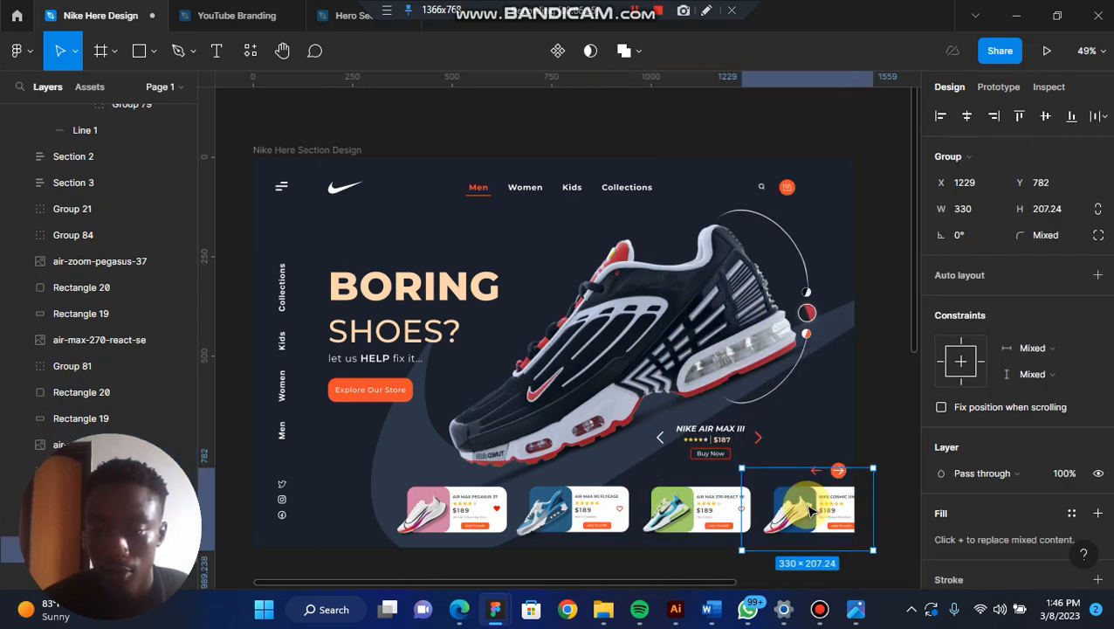
right_click(810, 512)
click(852, 309)
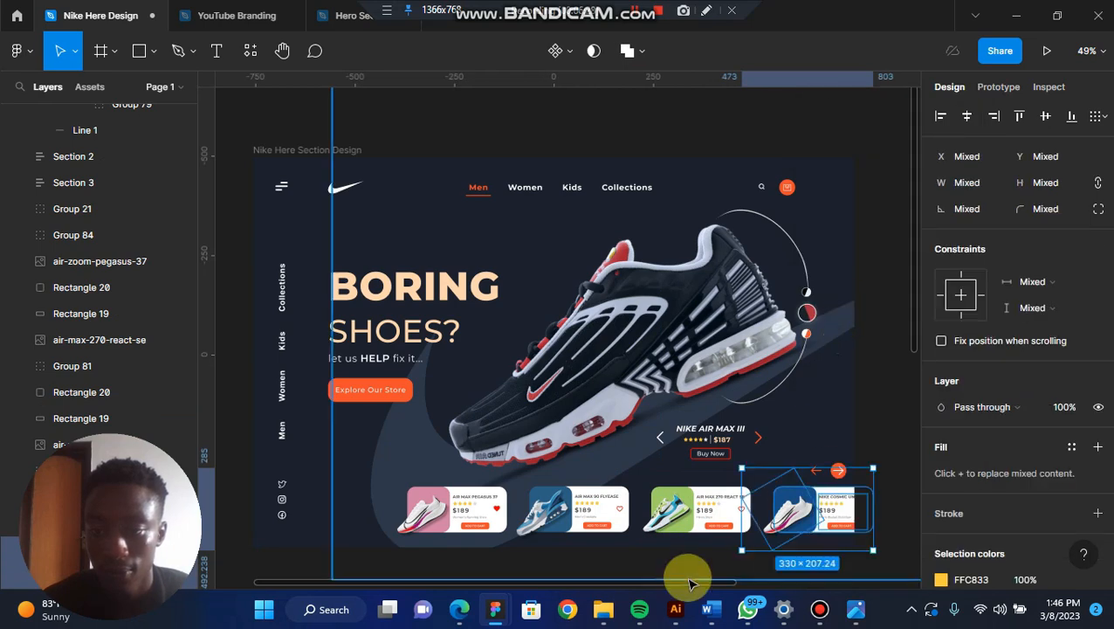
Step: Copy the four cards' shoe images into the Hero Section file and place them in the empty area below the hero frame
click(404, 524)
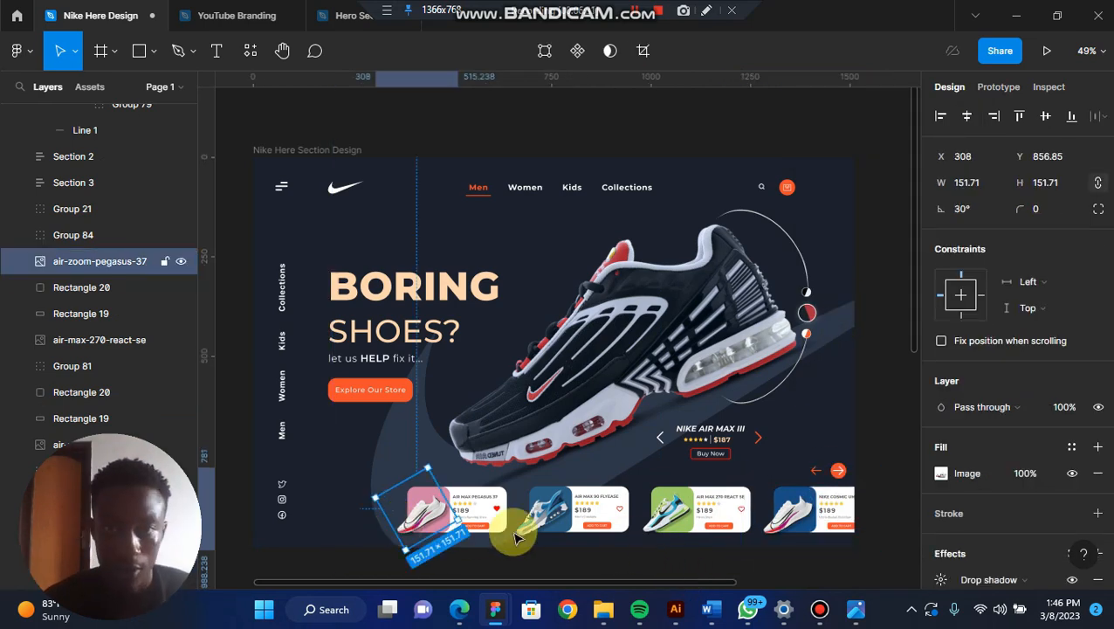
shift+click(552, 516)
shift+click(664, 517)
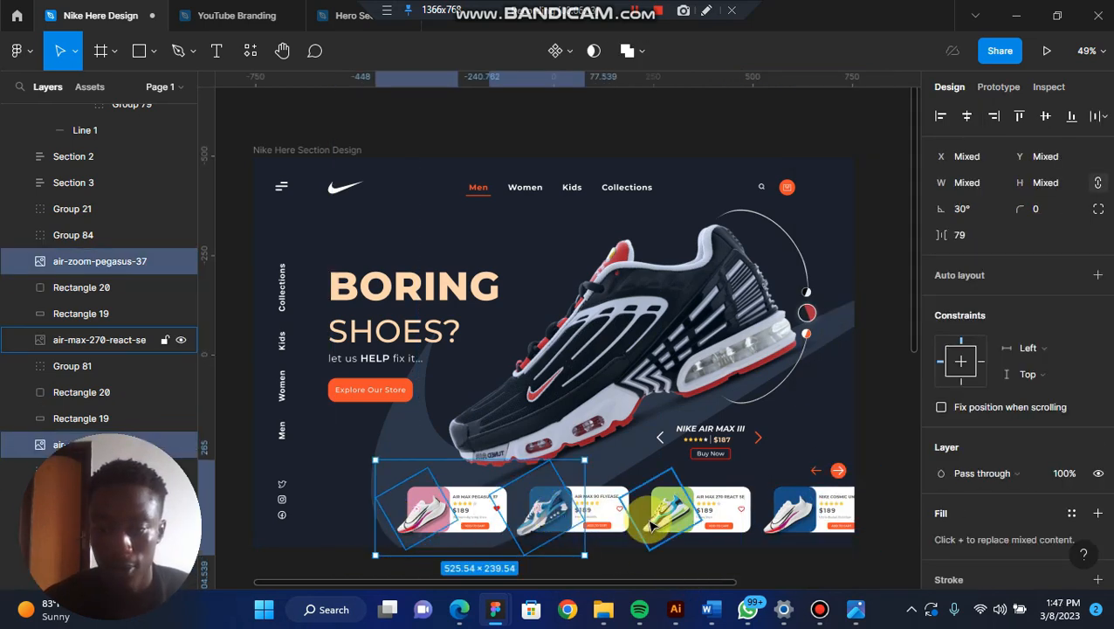
shift+click(775, 515)
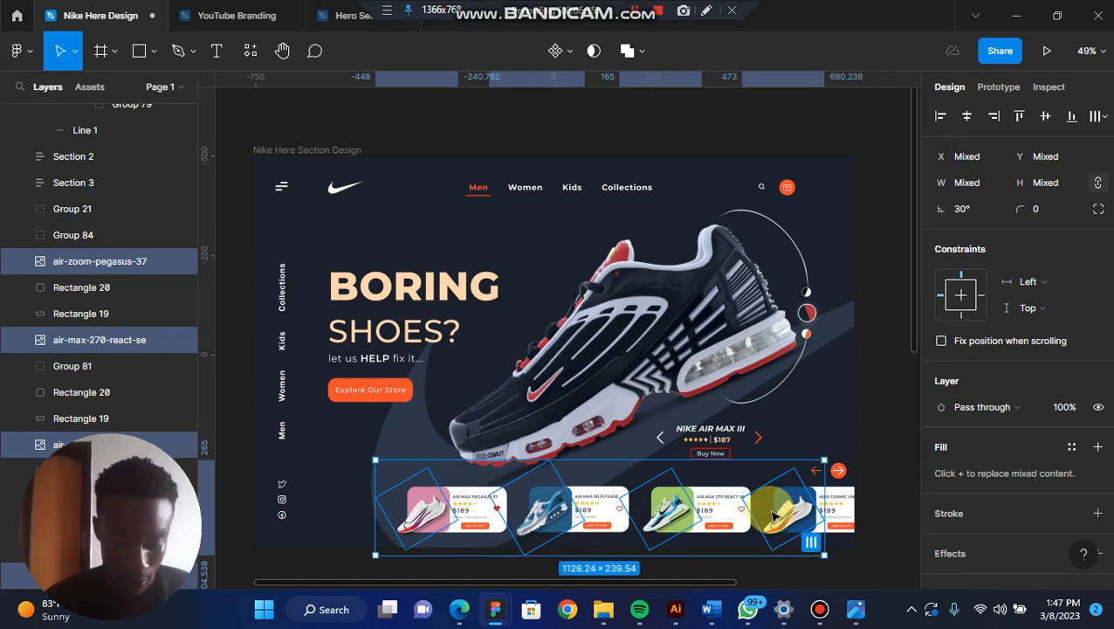
click(339, 16)
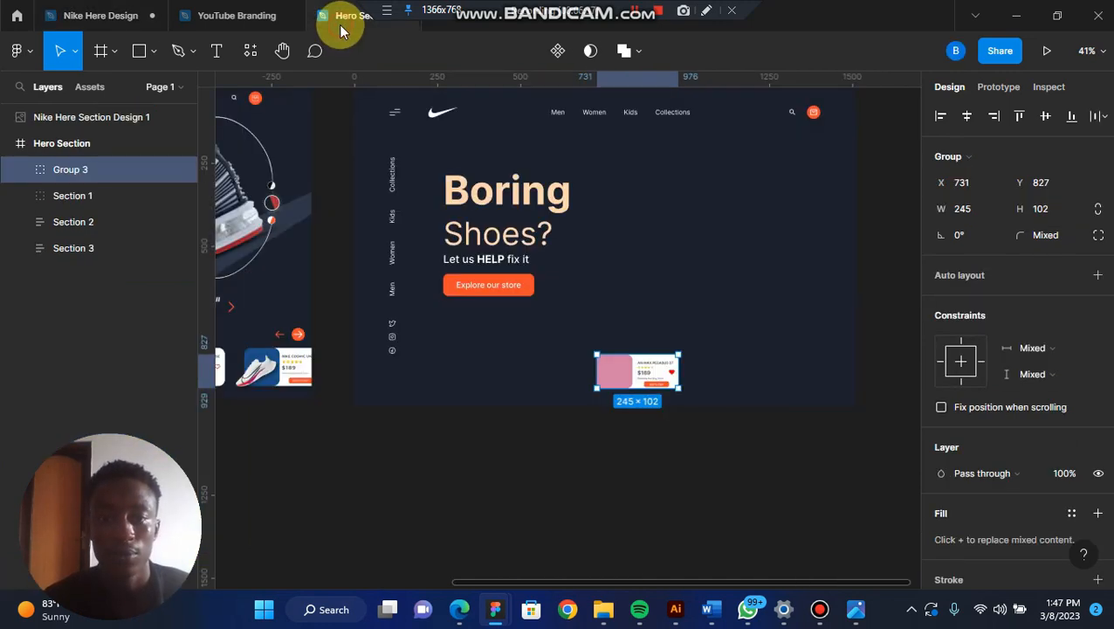
click(442, 429)
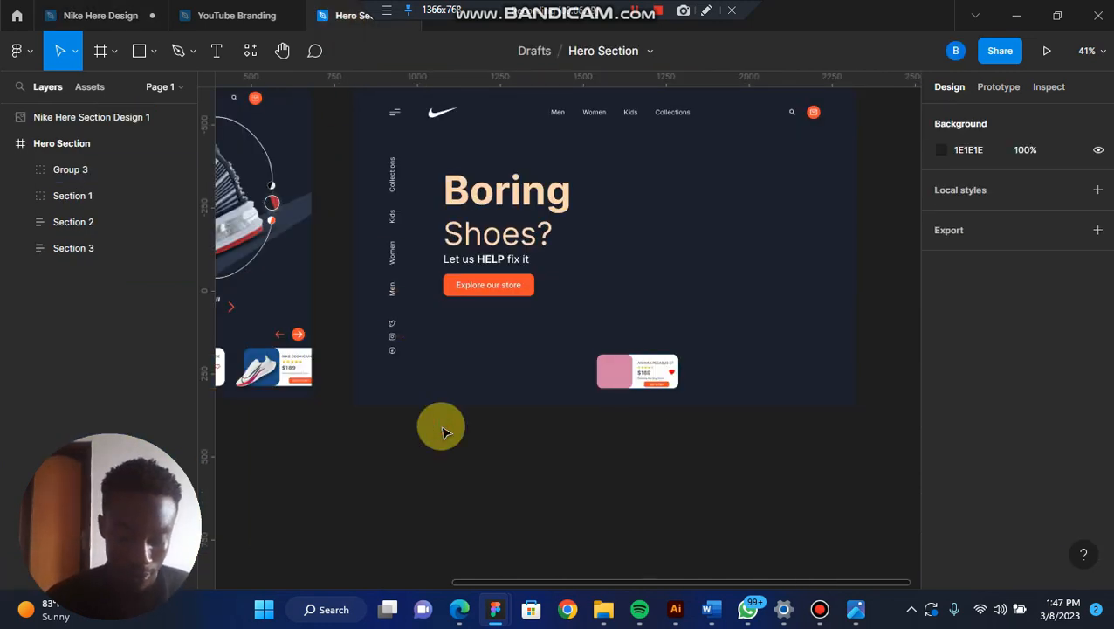
key(ctrl+v)
drag(517, 332, 597, 448)
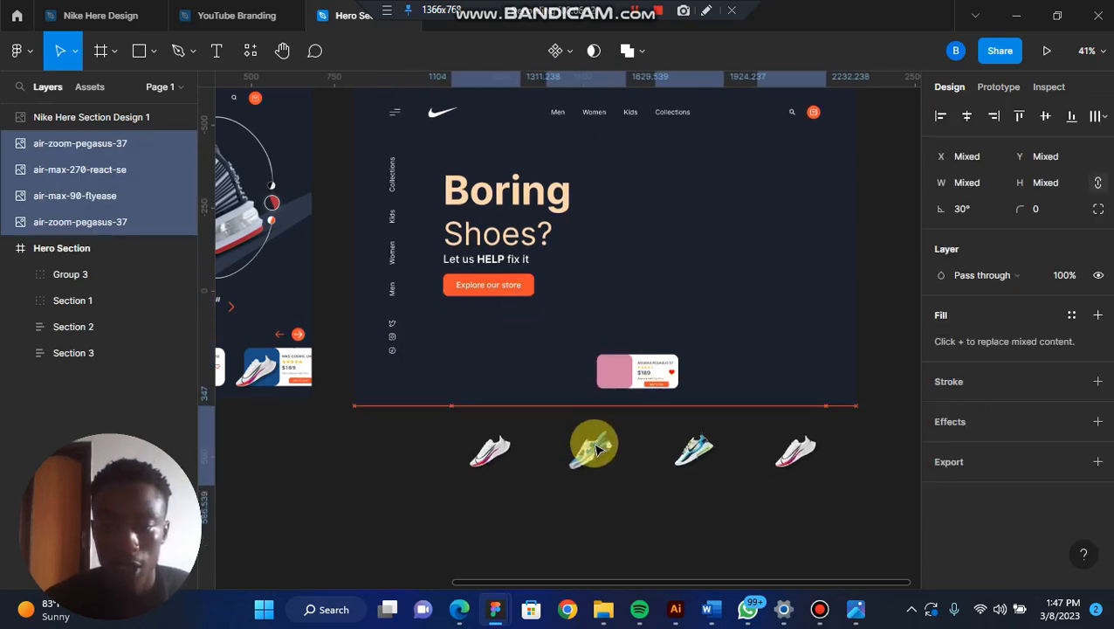
Step: Move the card group to X 609, Y 827 and duplicate it rightward into a row of four evenly spaced cards
click(572, 542)
drag(640, 384, 599, 388)
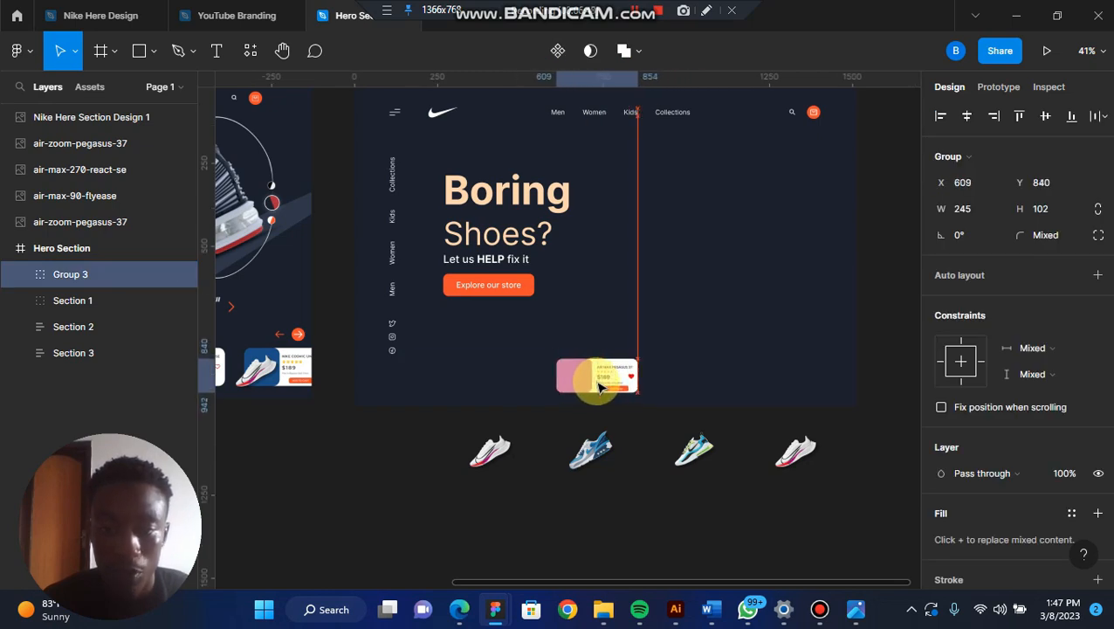
scroll(599, 384, up, 3)
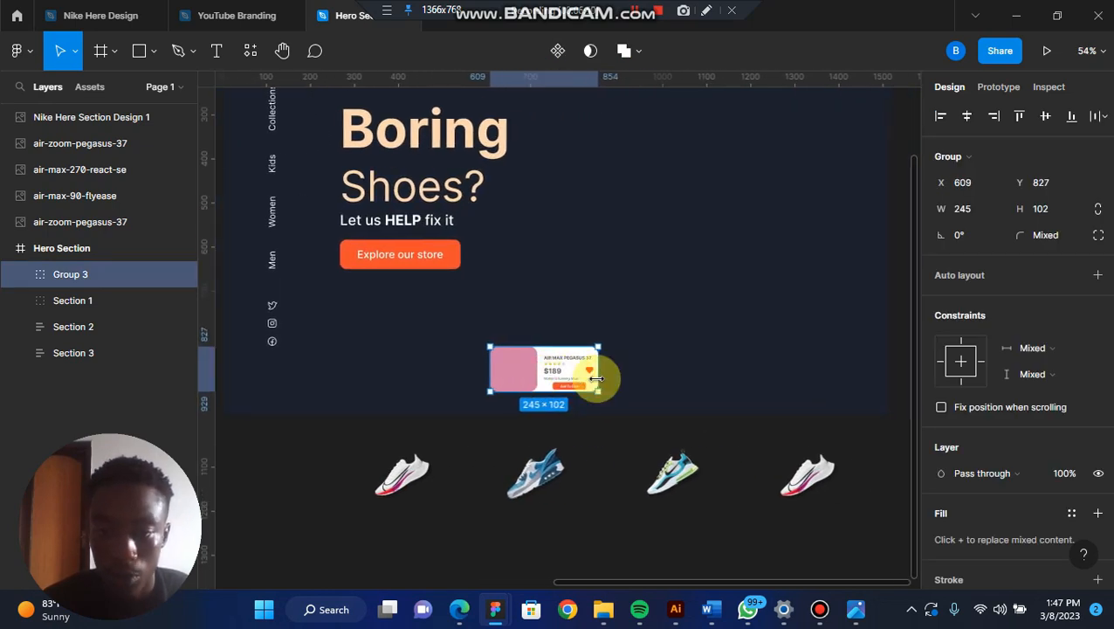
drag(563, 380, 688, 380)
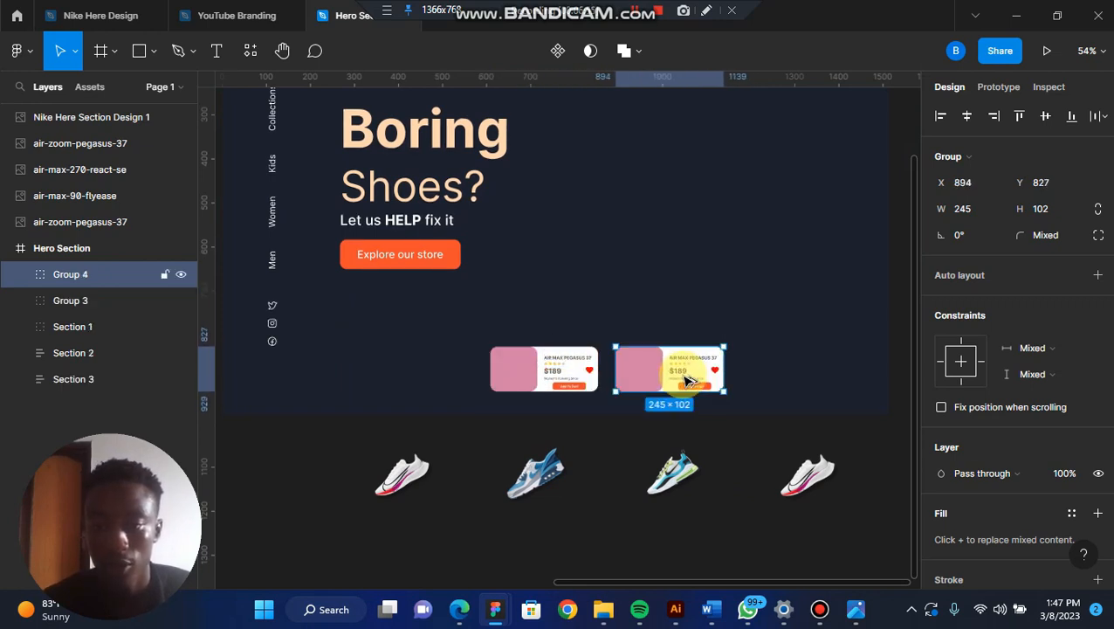
mouse_move(758, 378)
mouse_down()
mouse_move(920, 367)
mouse_move(733, 373)
mouse_move(779, 375)
mouse_up()
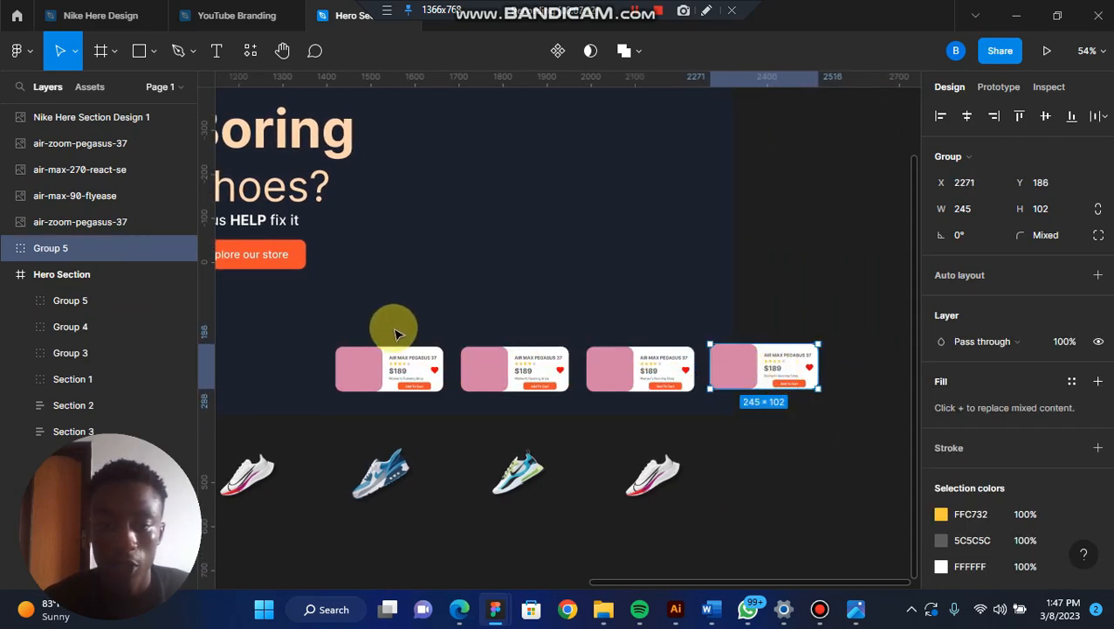
Step: Nest the fourth product card group inside the Hero Section frame, above the other three card groups
drag(393, 328, 642, 385)
scroll(759, 390, left, 3)
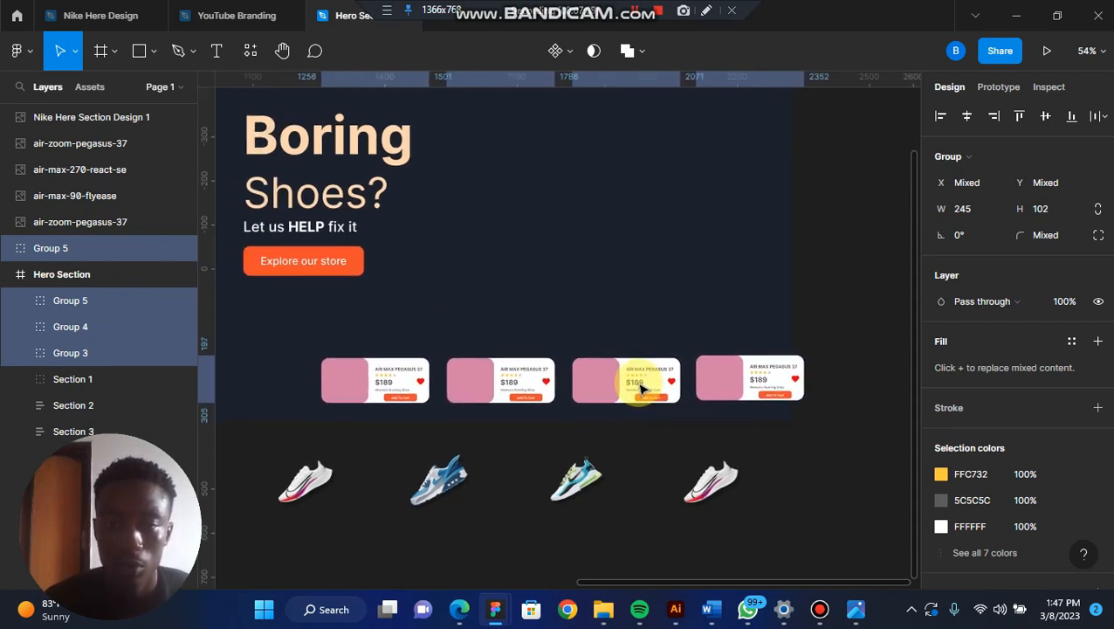
scroll(641, 385, down, 3)
scroll(642, 385, up, 3)
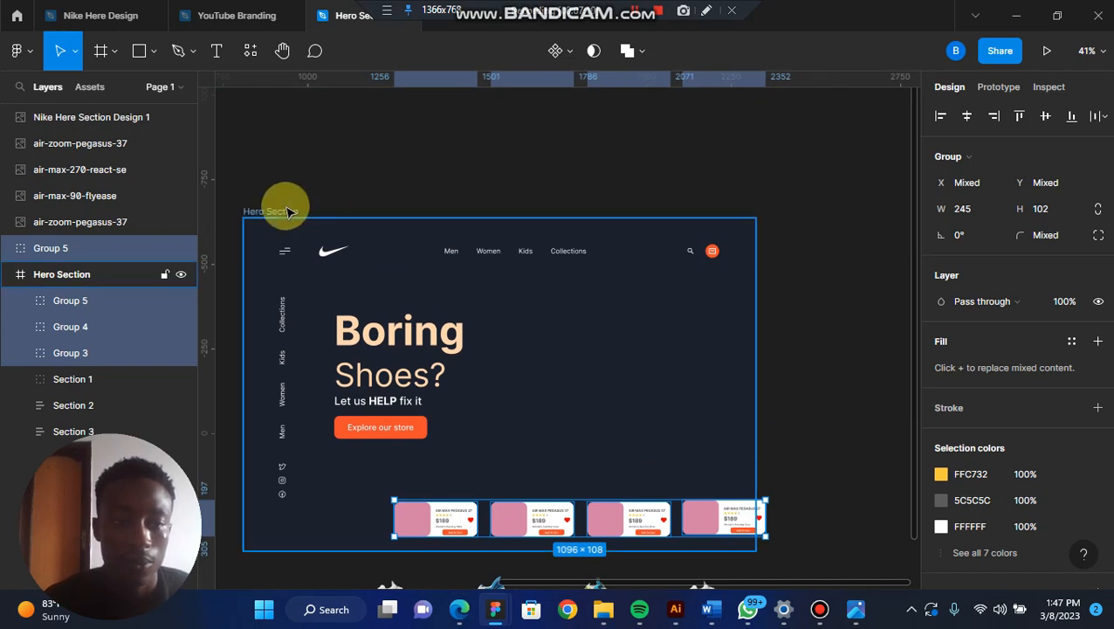
drag(77, 249, 81, 292)
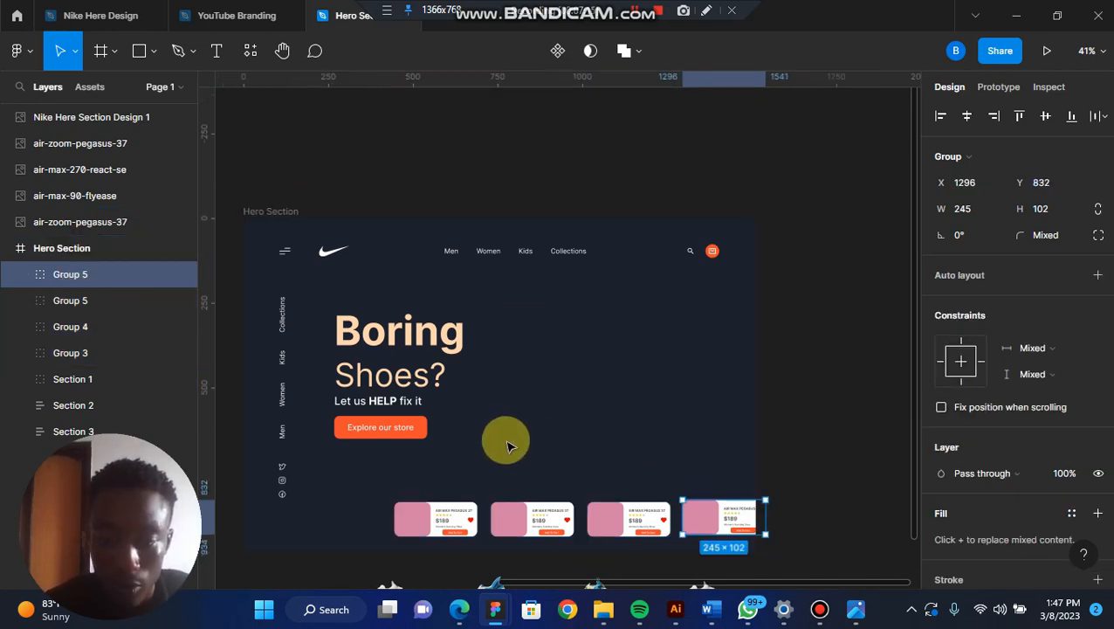
Step: Place the four shoe images from below the frame onto the pink rectangles of the four product cards, keeping their order
scroll(509, 446, down, 2)
drag(378, 515, 399, 441)
drag(484, 502, 511, 432)
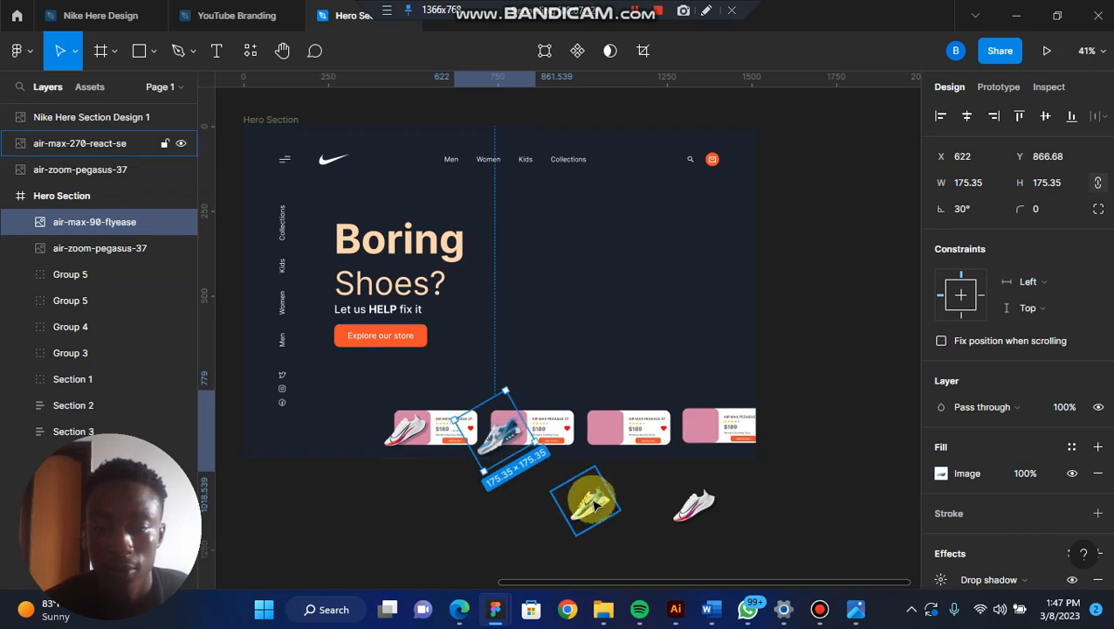
drag(583, 508, 602, 431)
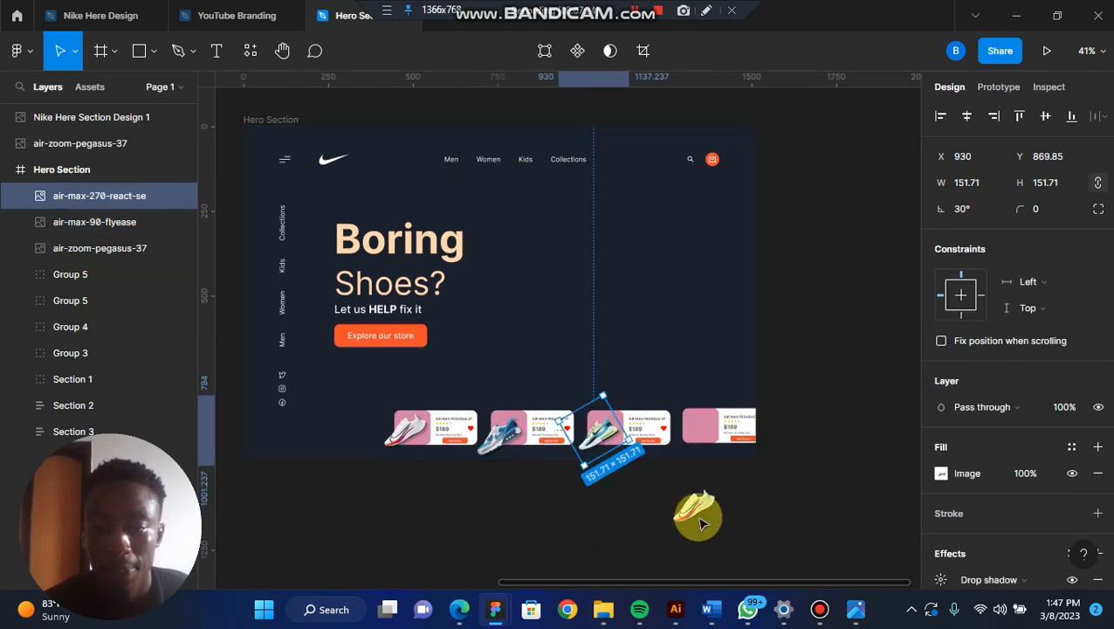
drag(698, 515, 699, 444)
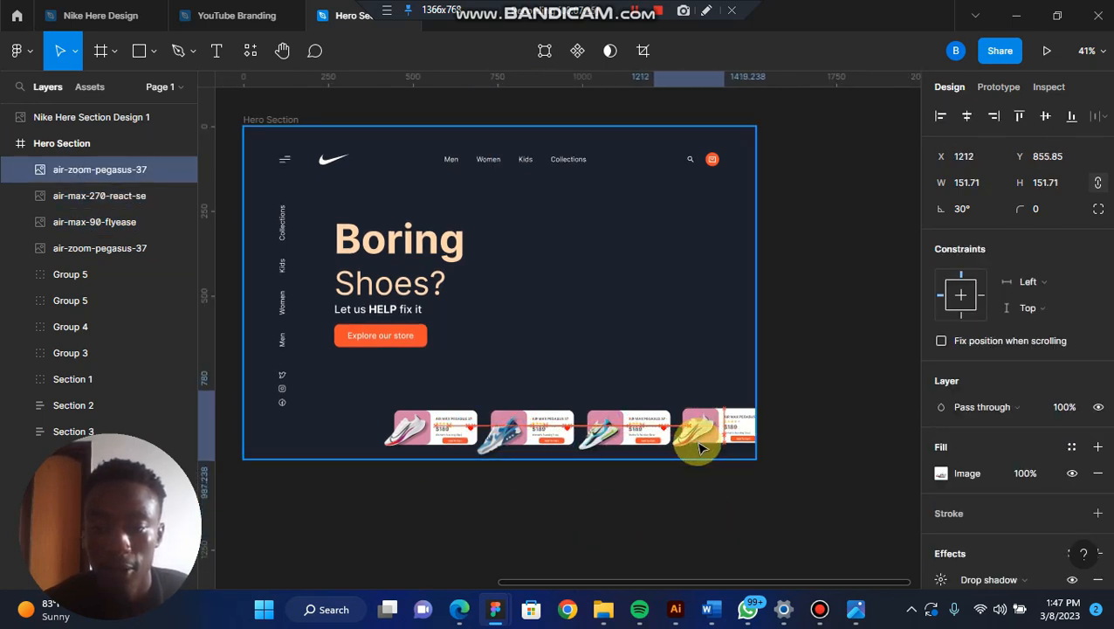
Step: Shift the second card's blue shoe image slightly left to uncover more of its pink rectangle
scroll(699, 444, left, 1)
scroll(698, 444, down, 2)
scroll(699, 444, left, 3)
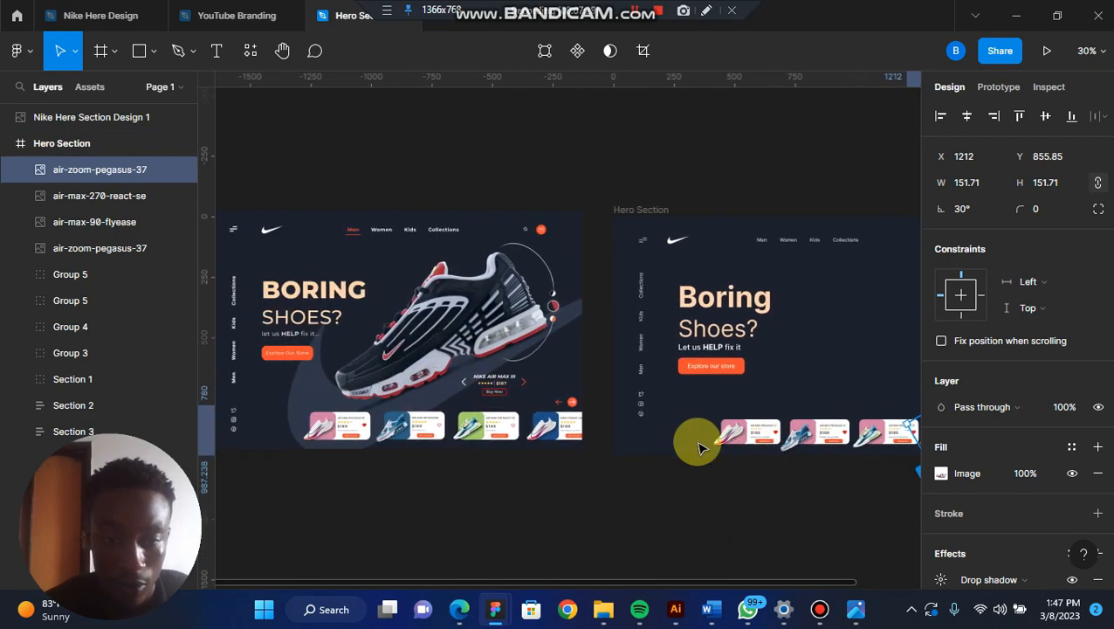
scroll(699, 445, right, 2)
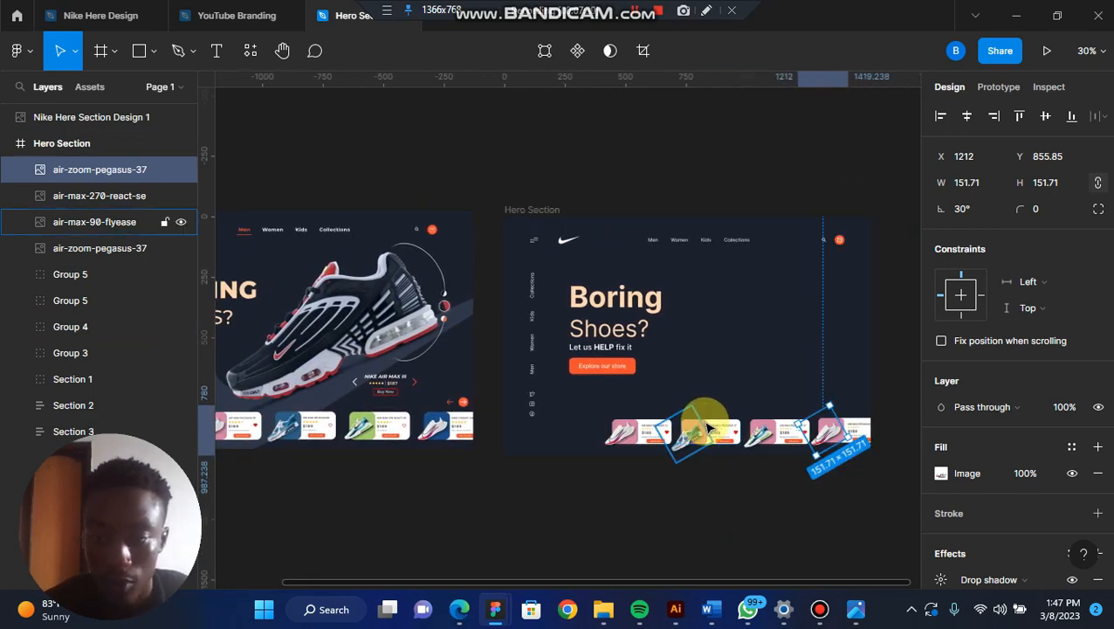
scroll(707, 426, up, 4)
drag(686, 445, 678, 446)
Step: Fill the second card's pink image rectangle with the blue 2D5F84 sampled from the second card of the reference design
double_click(708, 435)
scroll(709, 435, down, 2)
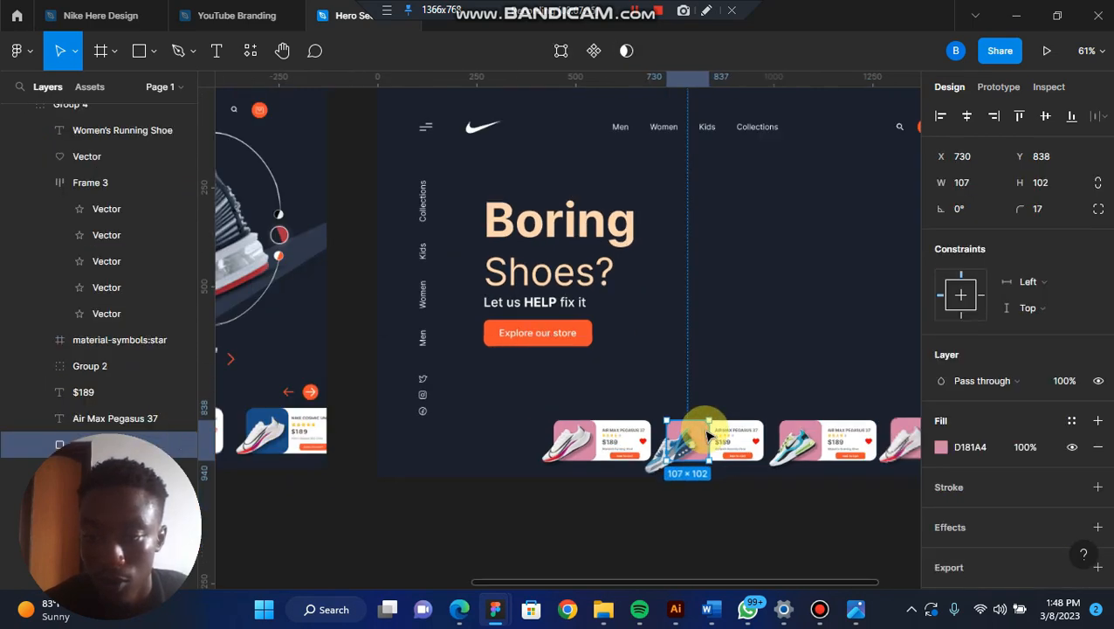
scroll(708, 435, left, 2)
click(939, 446)
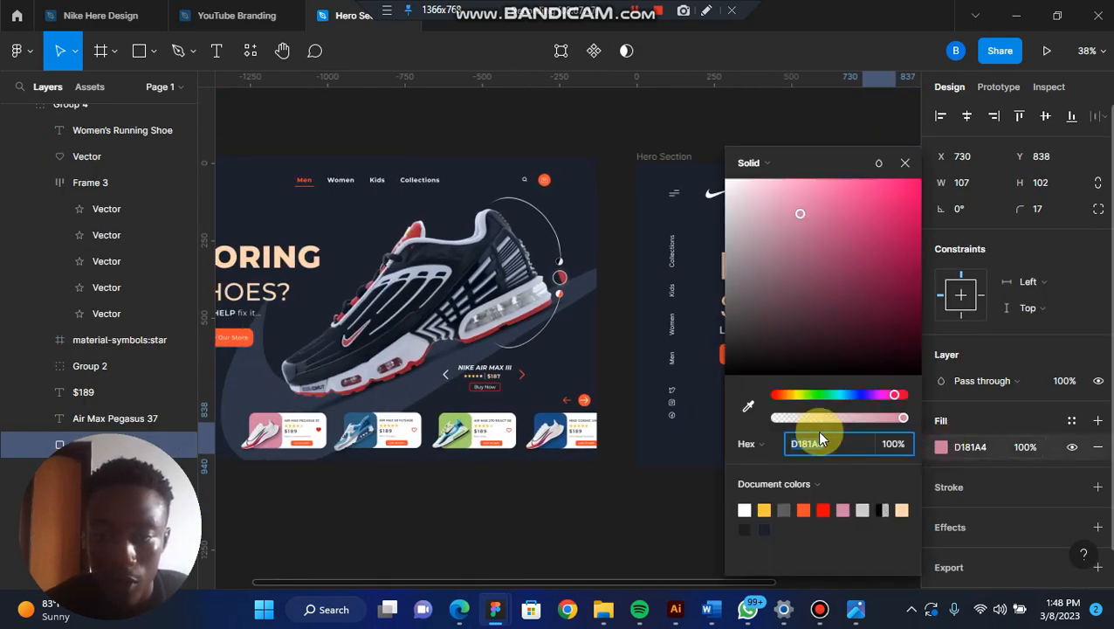
click(742, 407)
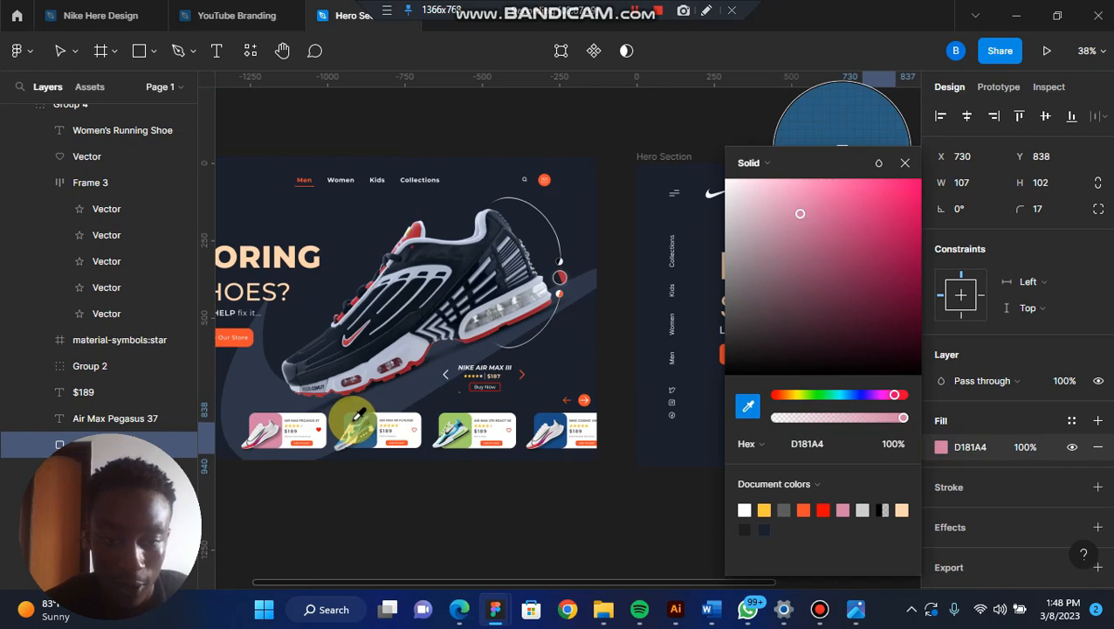
click(354, 419)
Step: Move the third card's shoe image down and left to X 901, Y 896.85, uncovering its pink rectangle
scroll(354, 417, right, 5)
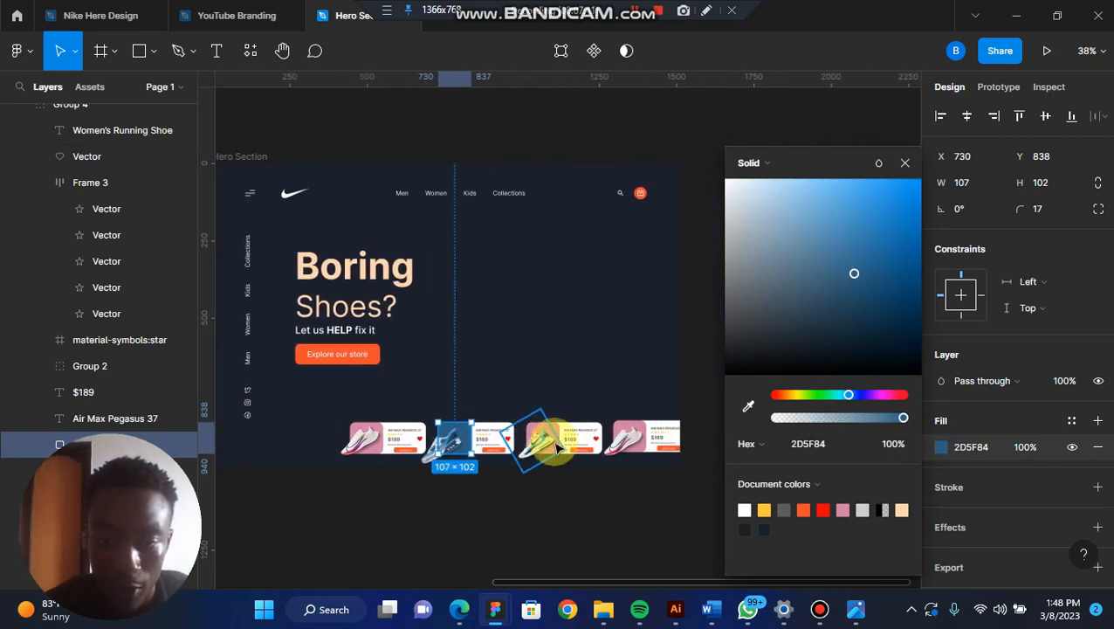
click(559, 432)
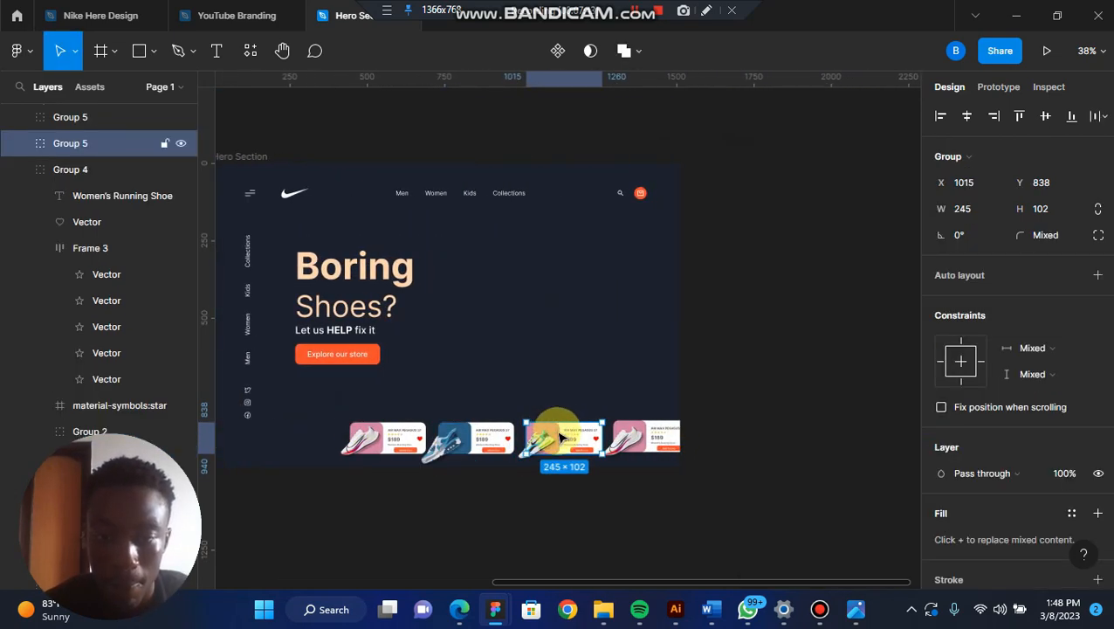
scroll(558, 434, up, 3)
double_click(556, 432)
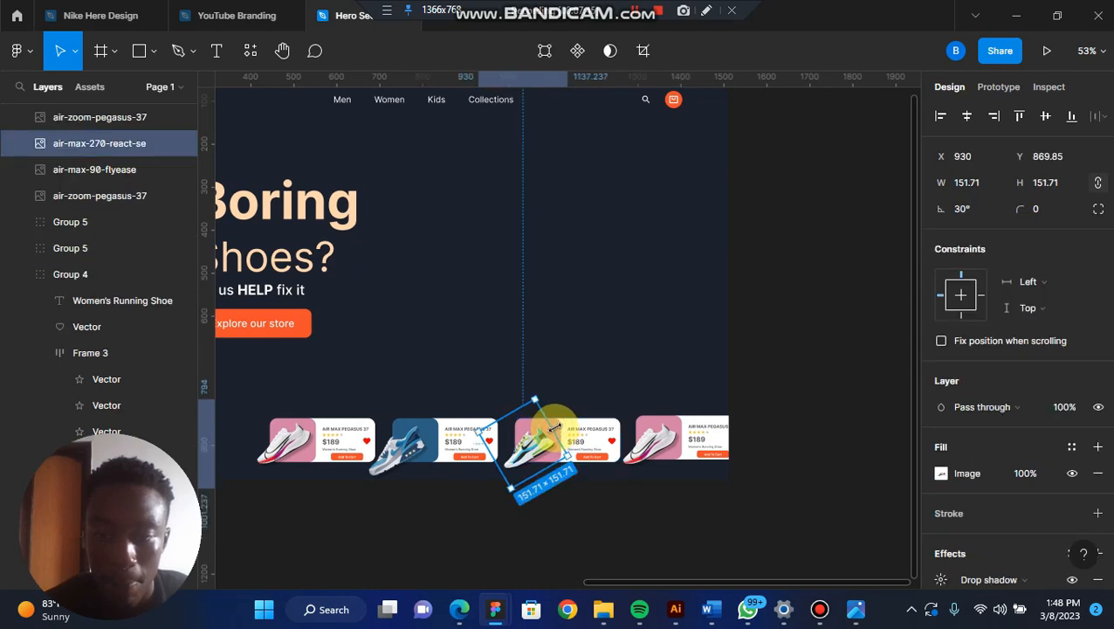
drag(546, 446, 534, 458)
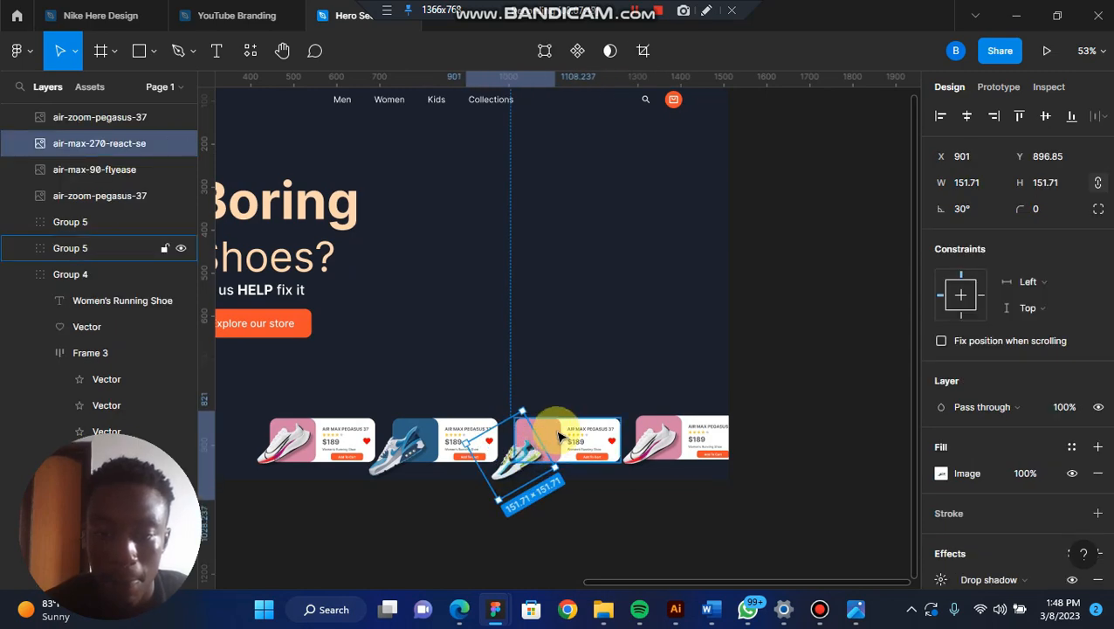
Step: Select the pink image rectangle inside the third product card
double_click(560, 435)
scroll(558, 434, left, 5)
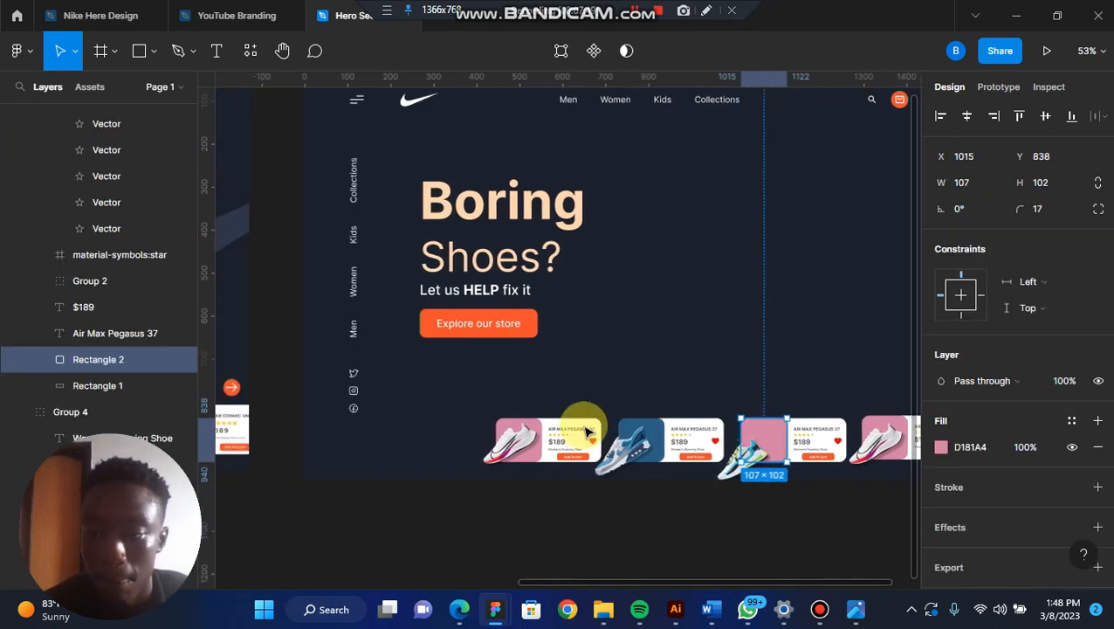
Step: Recolor the third card's image rectangle with the green 9FD065 sampled from the matching card in the reference design
click(941, 448)
scroll(614, 472, left, 10)
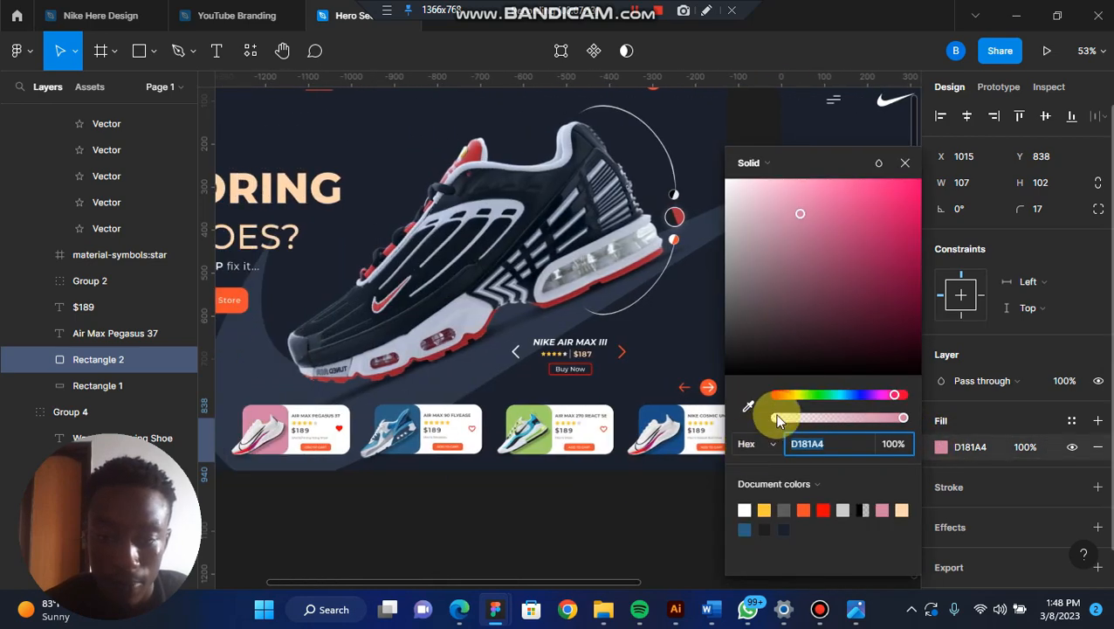
click(748, 409)
click(544, 409)
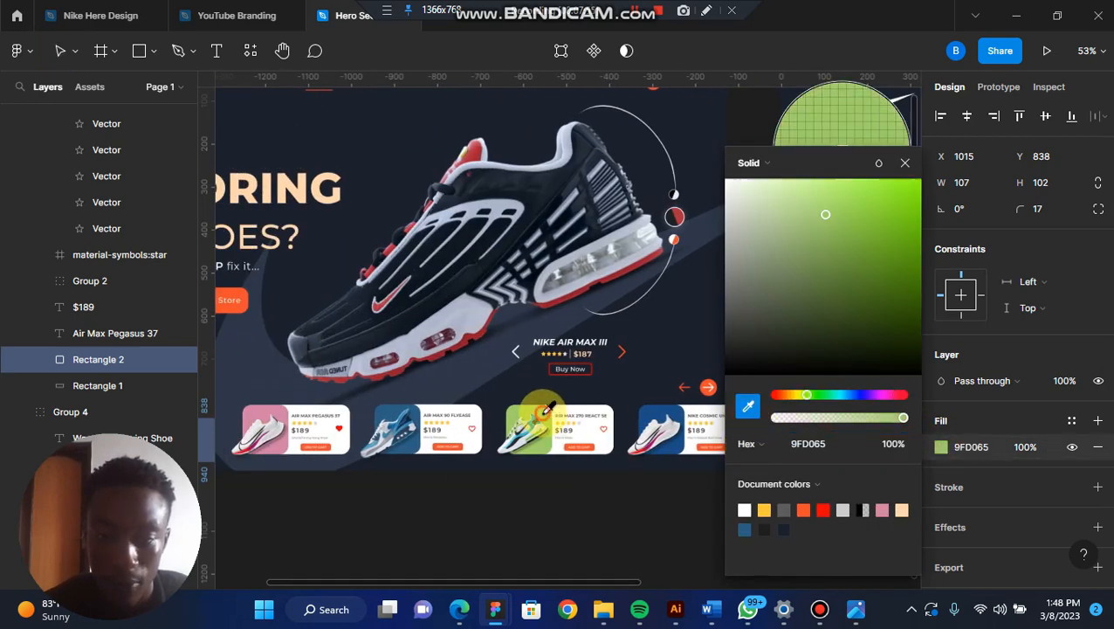
scroll(545, 419, right, 17)
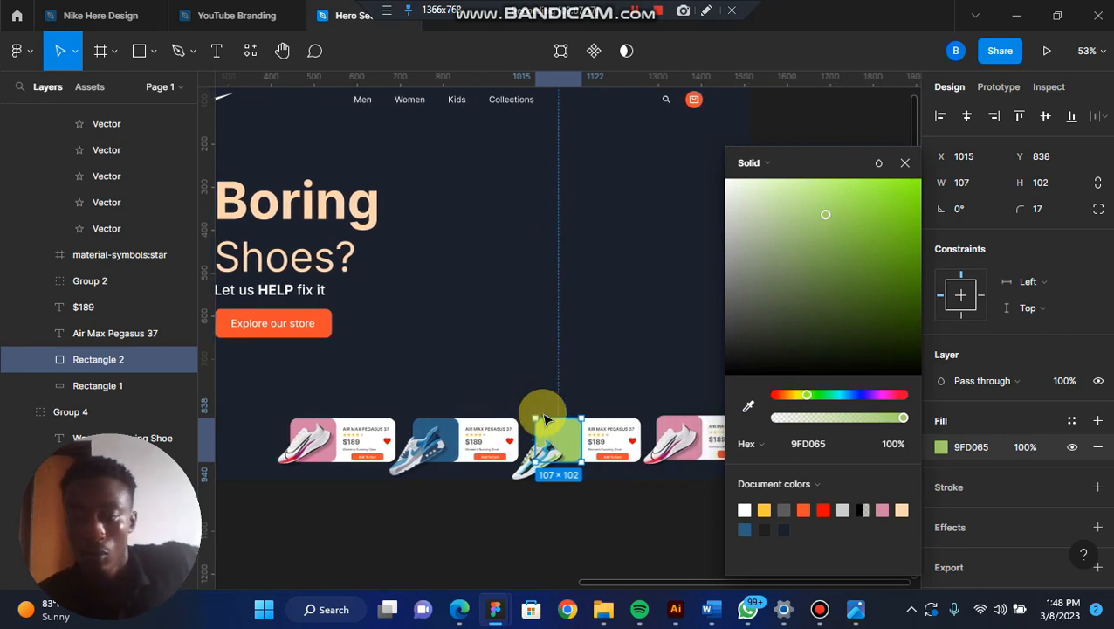
Step: Nudge the fourth card's shoe to the left and fill its image rectangle with blue 1C4F88 sampled from the reference design
click(629, 428)
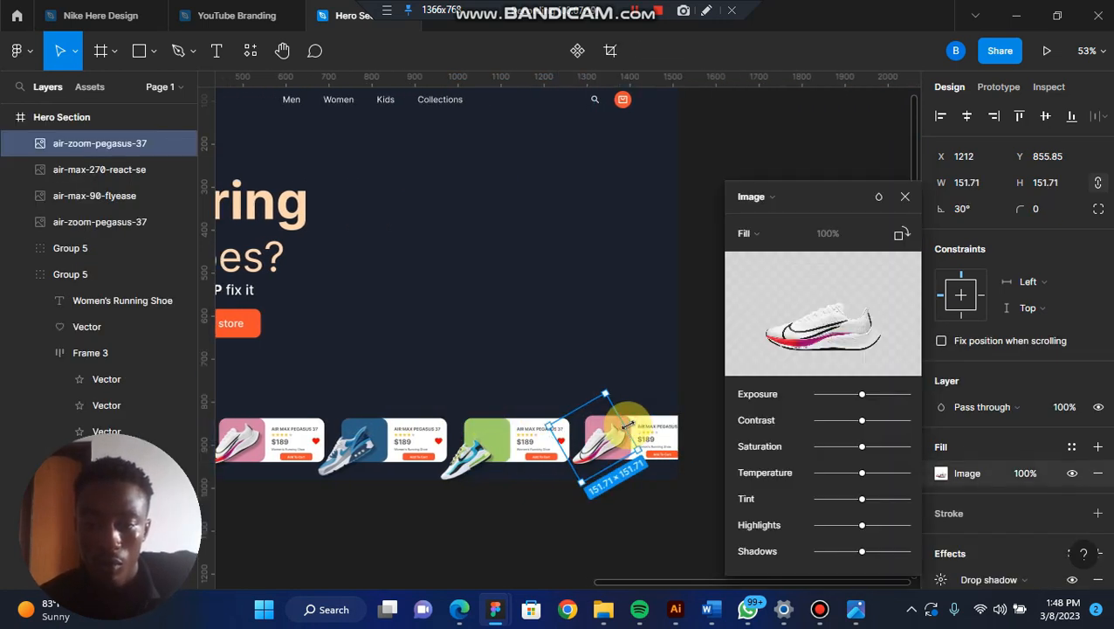
click(904, 200)
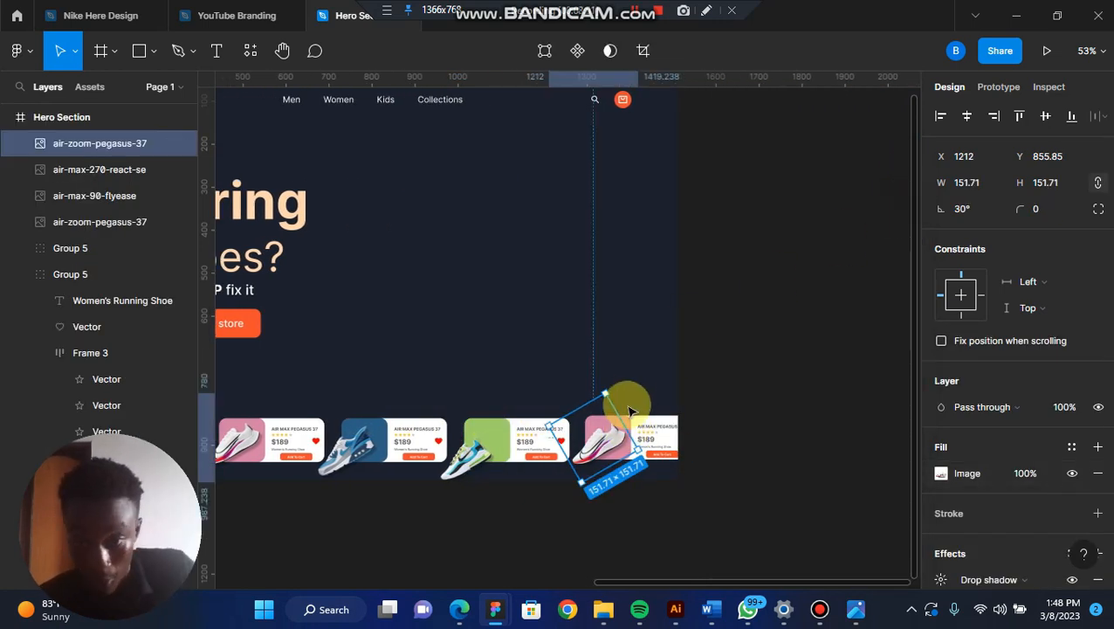
drag(619, 434, 606, 436)
double_click(621, 429)
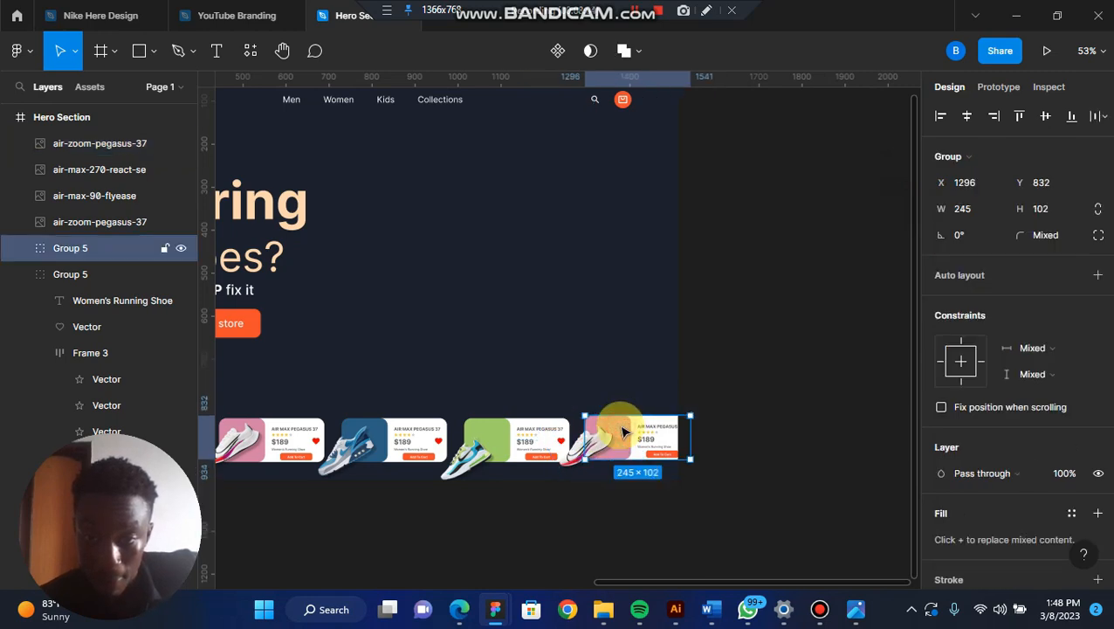
click(940, 445)
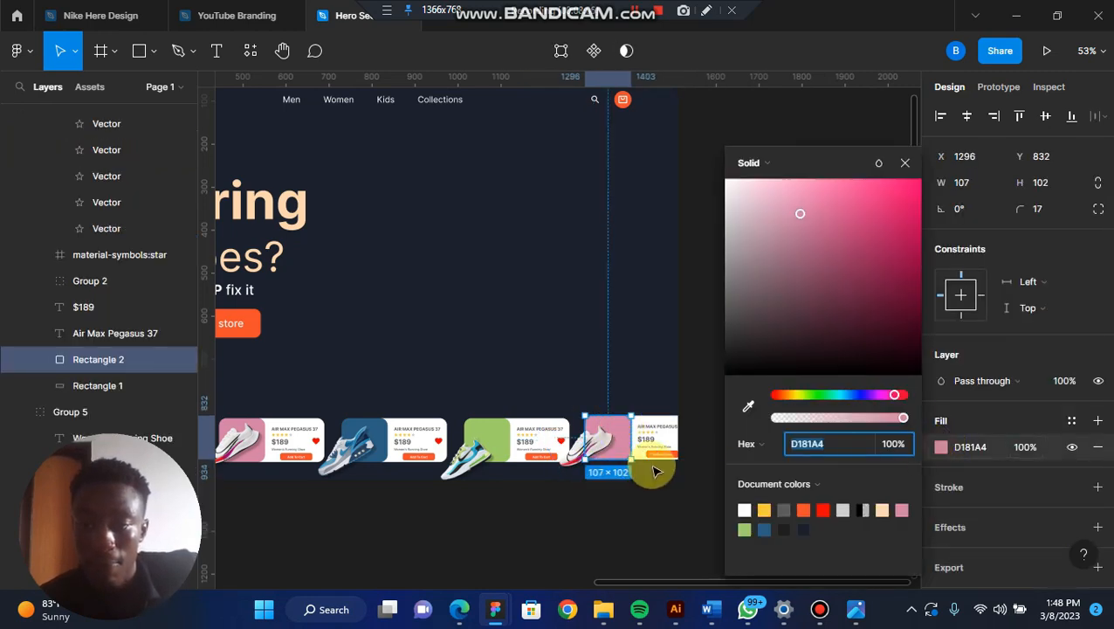
click(746, 408)
scroll(542, 442, left, 10)
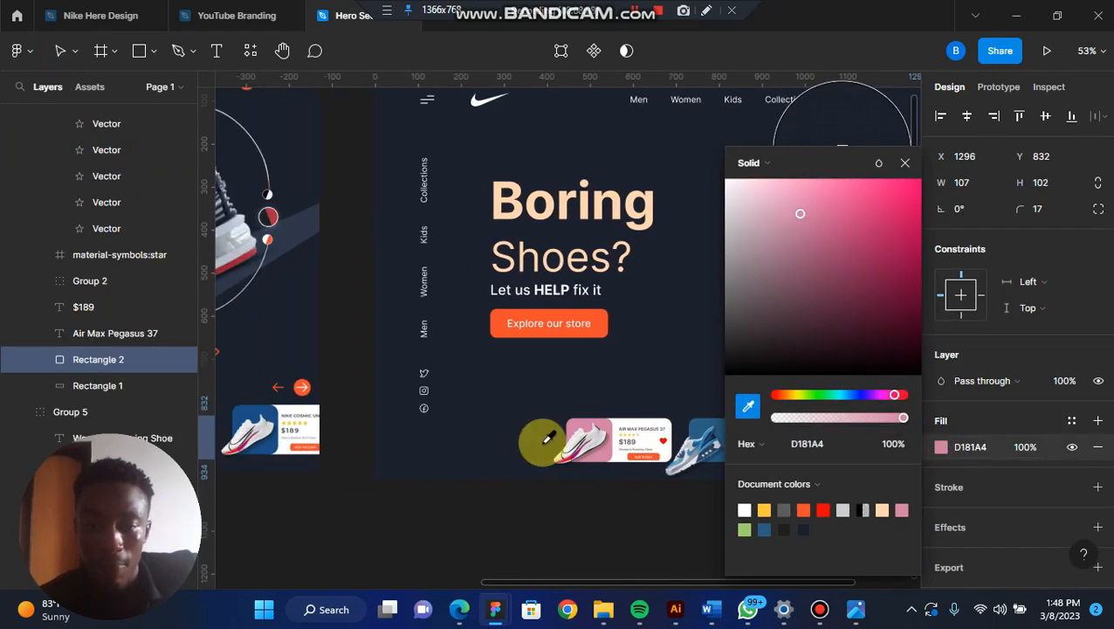
click(531, 403)
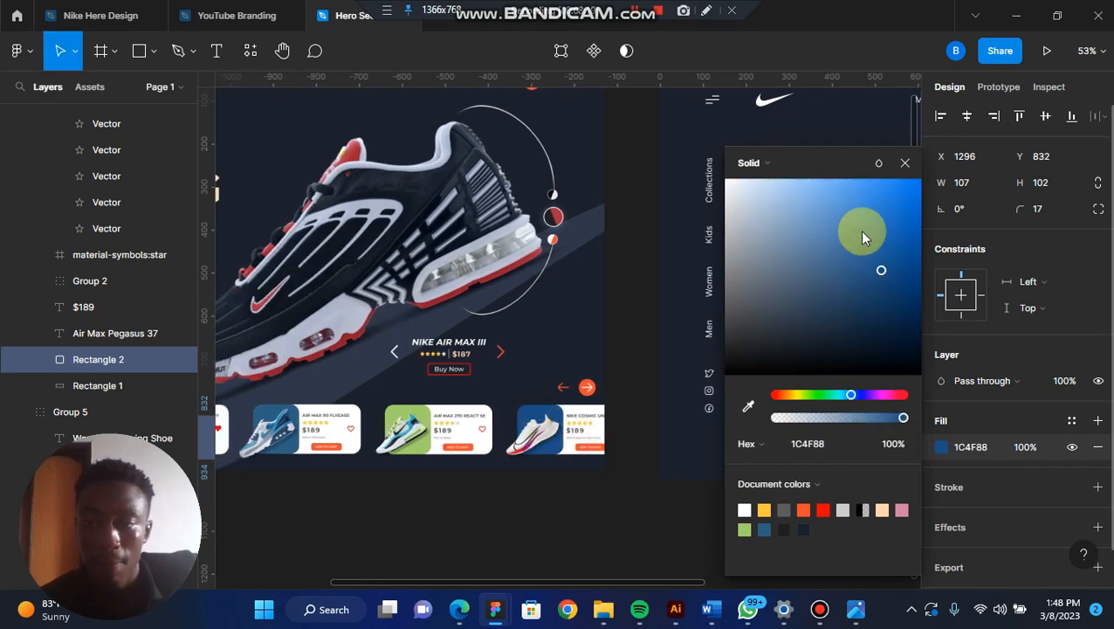
click(904, 168)
click(637, 316)
Step: Group the first card's air-zoom-pegasus-37 shoe image with its pink product card
scroll(637, 319, down, 5)
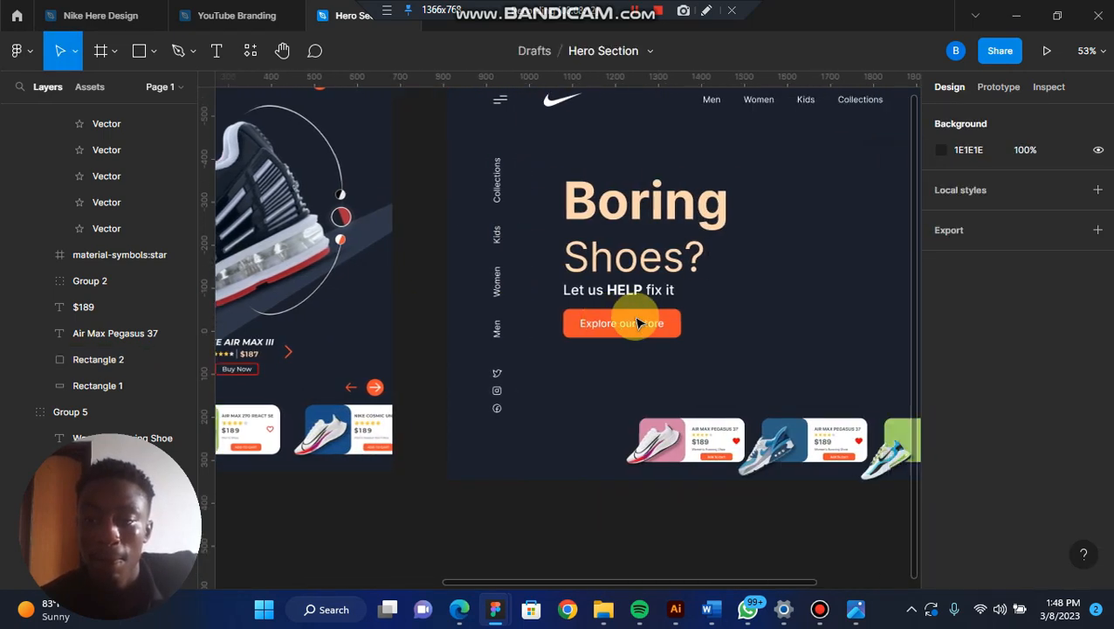
scroll(637, 321, right, 5)
scroll(635, 317, up, 3)
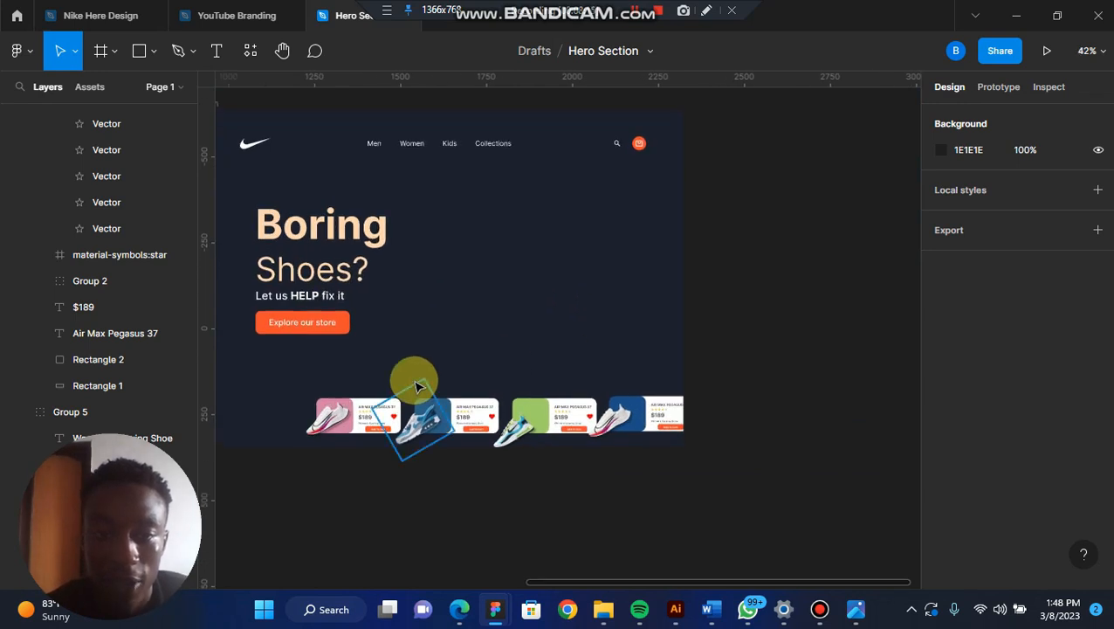
scroll(385, 322, up, 2)
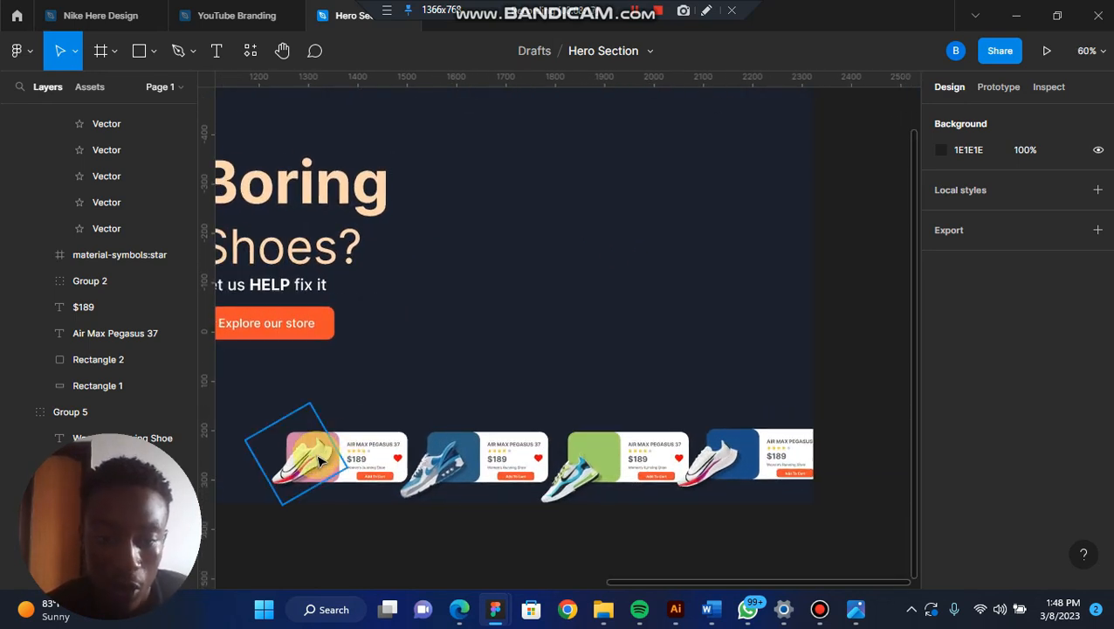
scroll(320, 461, up, 1)
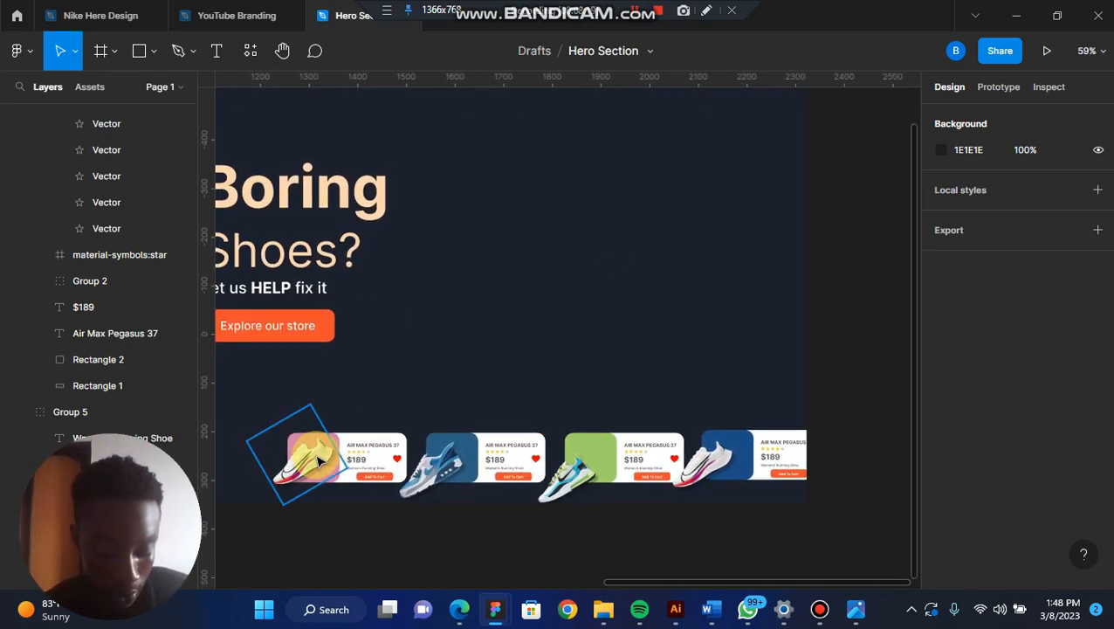
scroll(336, 455, up, 3)
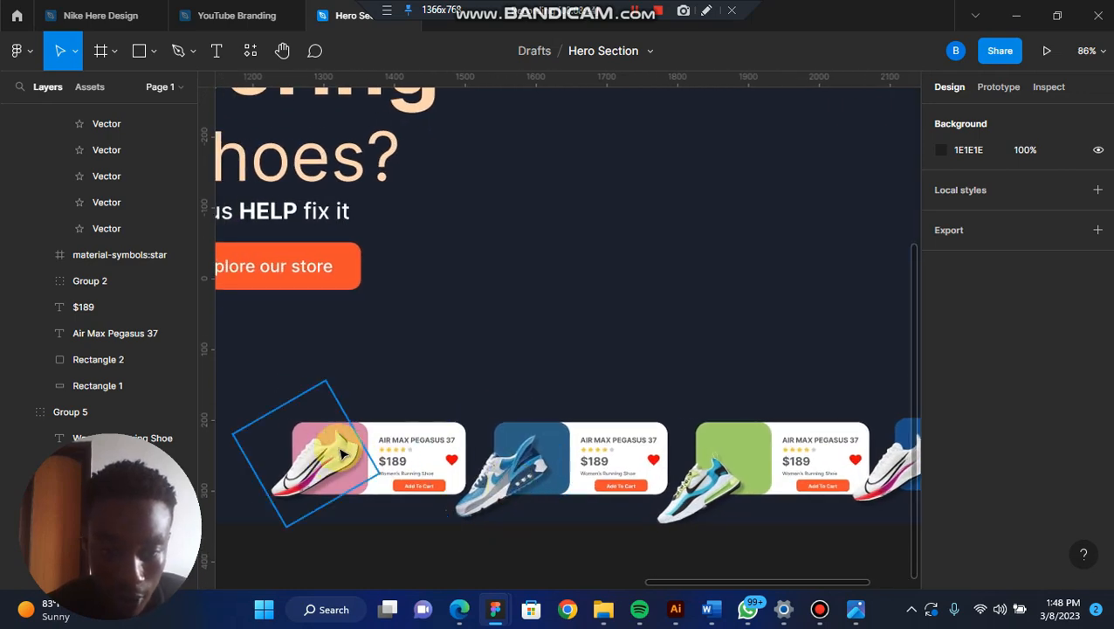
click(347, 450)
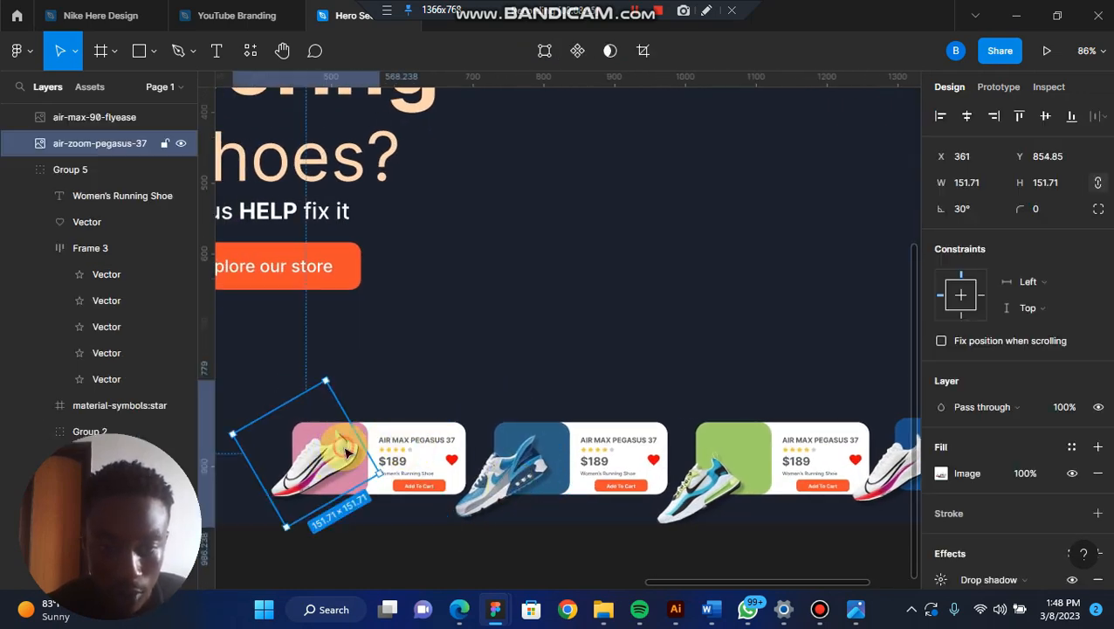
shift+click(400, 452)
key(ctrl+g)
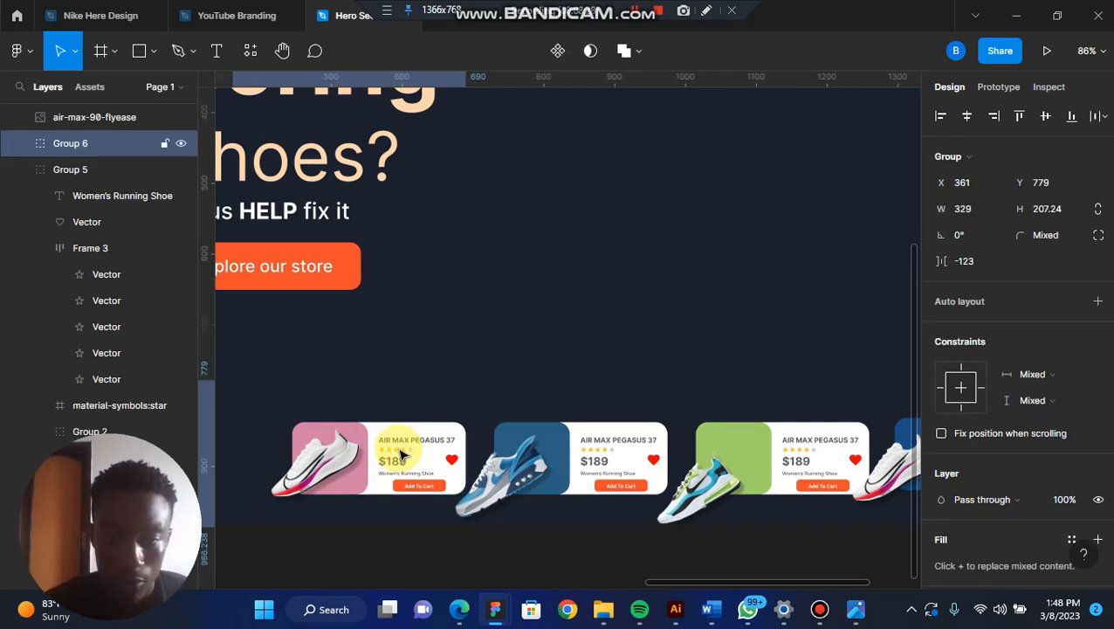
Step: Move the air-max-90-flyease shoe further onto the second card, to about X 622, Y 861, and group it with the card
click(532, 464)
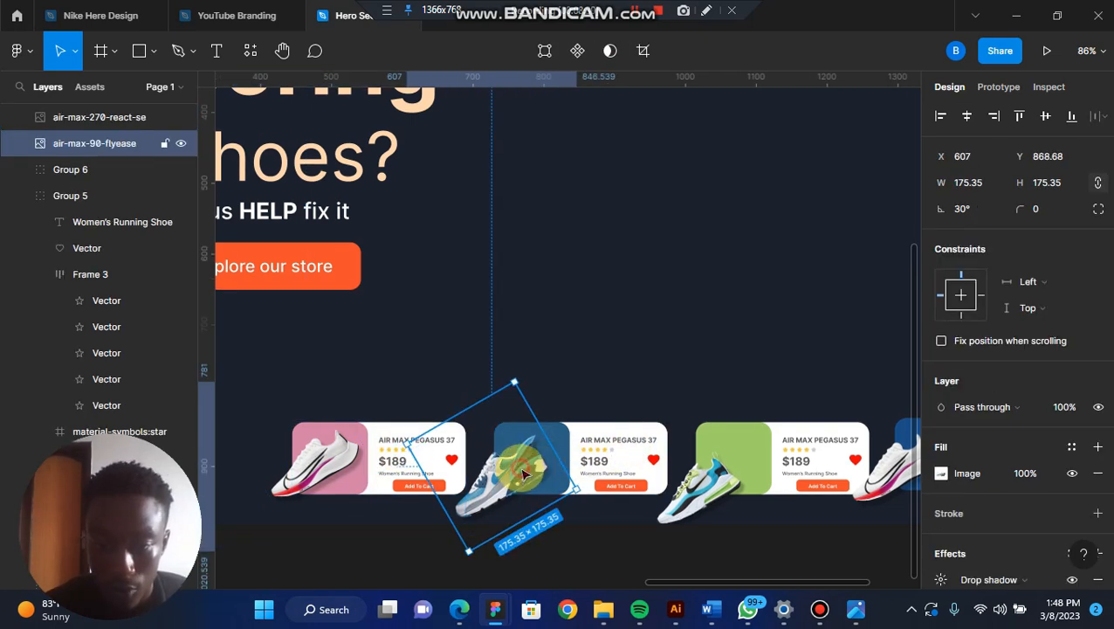
drag(522, 472, 534, 467)
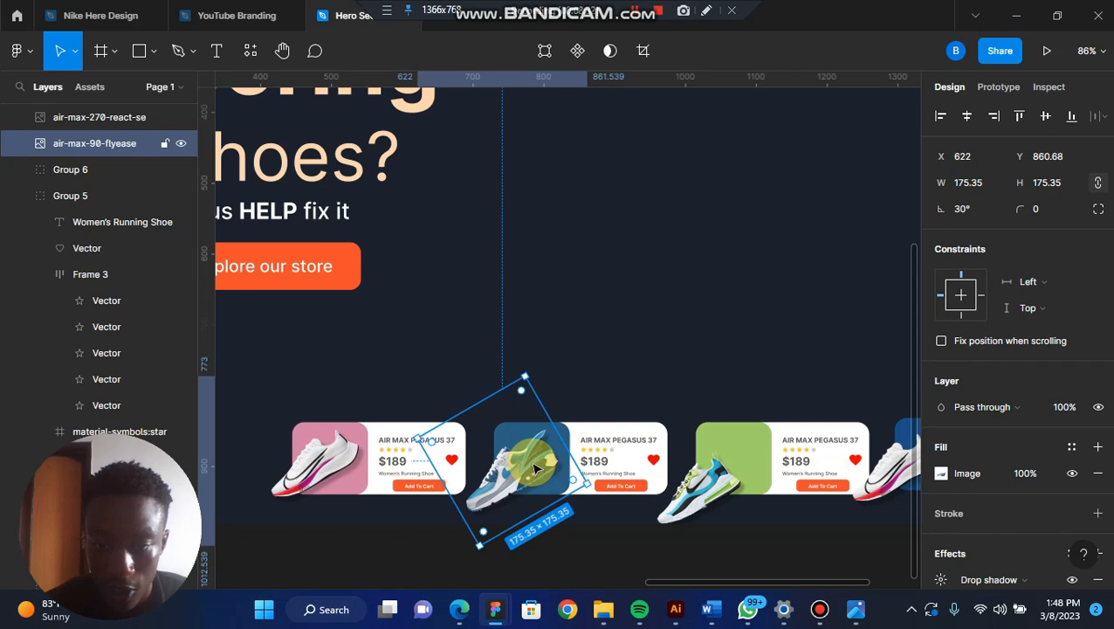
shift+click(619, 446)
key(ctrl+g)
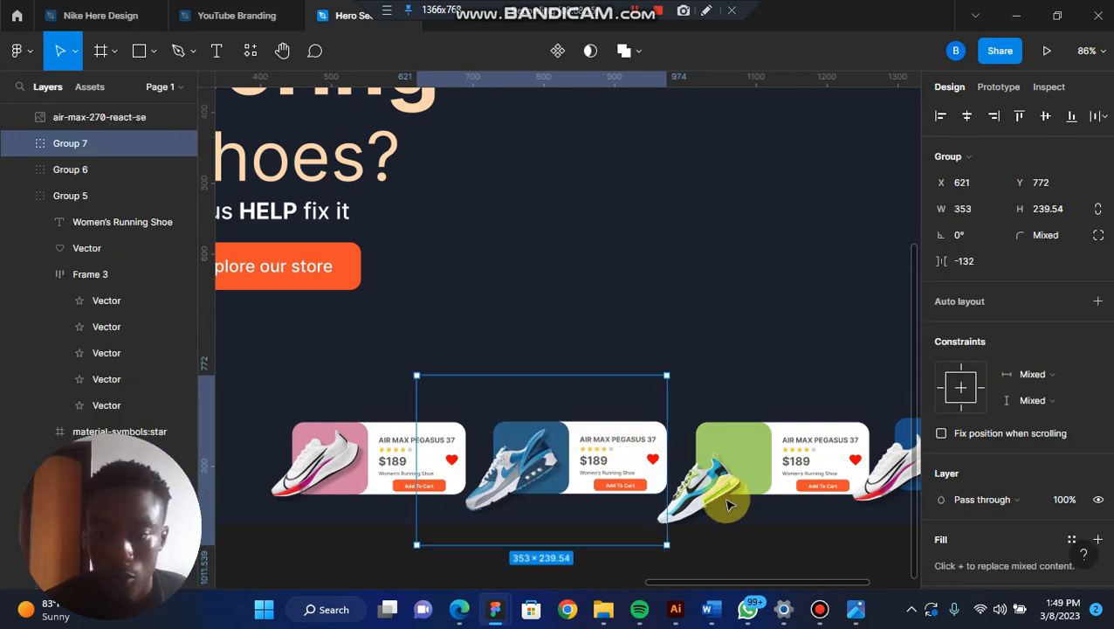
Step: Move the air-max-270-react-se shoe up and right onto the green card and group the two together
drag(729, 505, 736, 480)
scroll(736, 481, right, 1)
shift+click(730, 465)
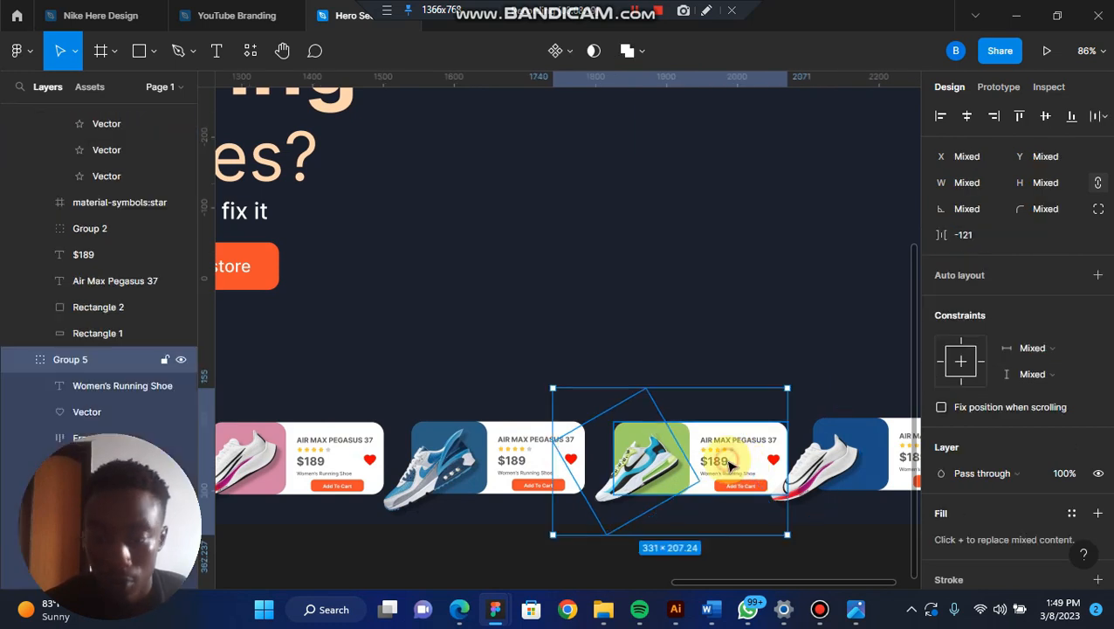
scroll(730, 465, right, 3)
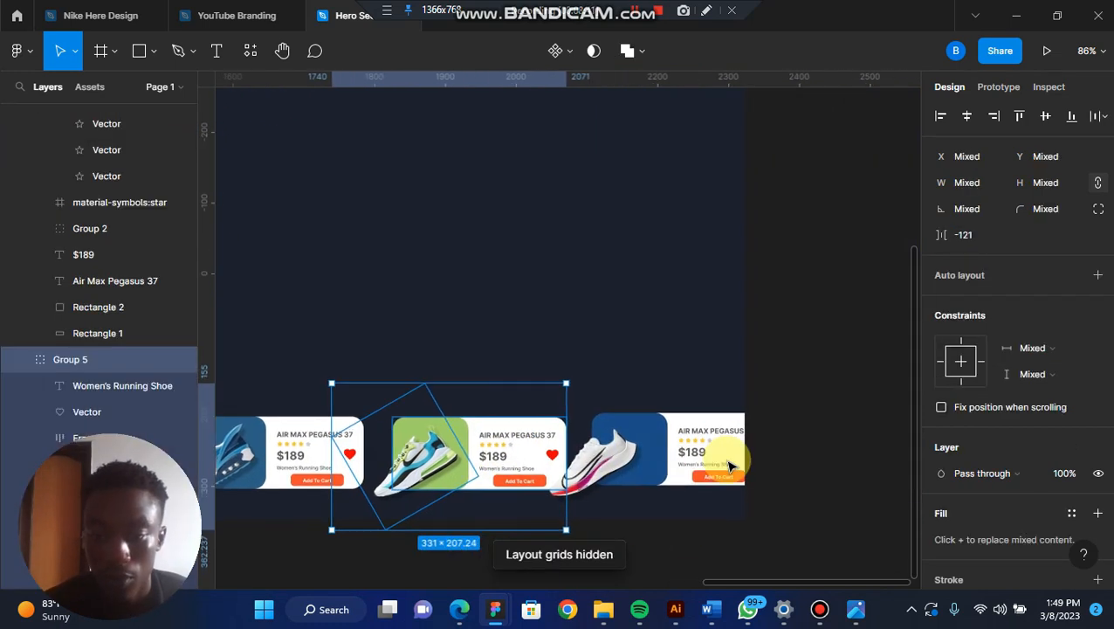
click(455, 563)
click(427, 437)
shift+click(493, 444)
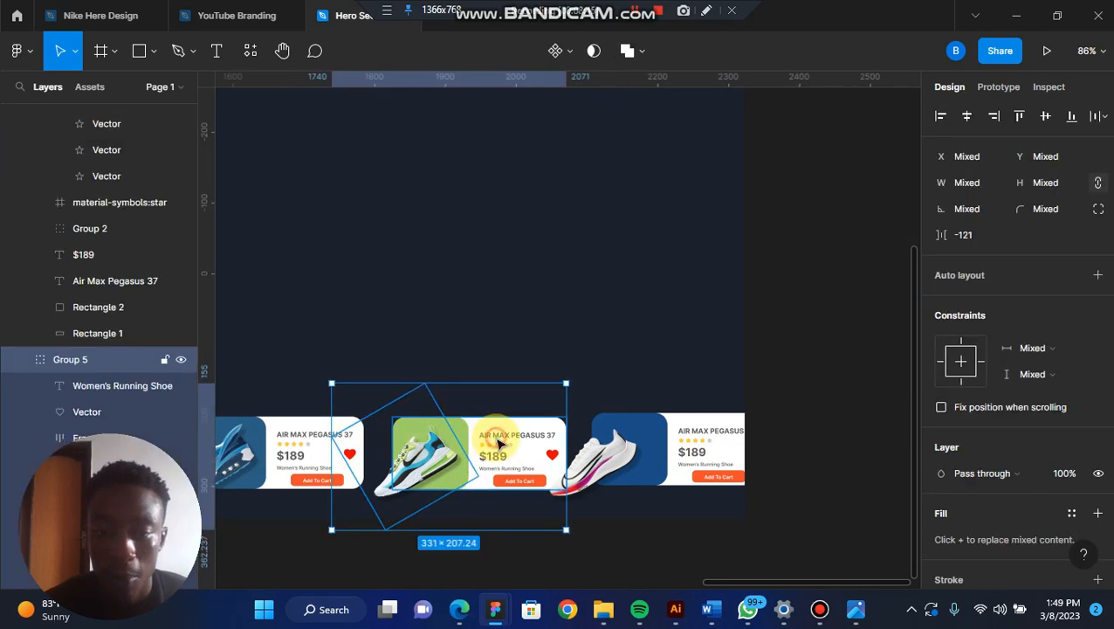
key(ctrl+g)
Step: Move the air-zoom-pegasus-37 shoe right onto the fourth, blue card and group it with that card
click(603, 460)
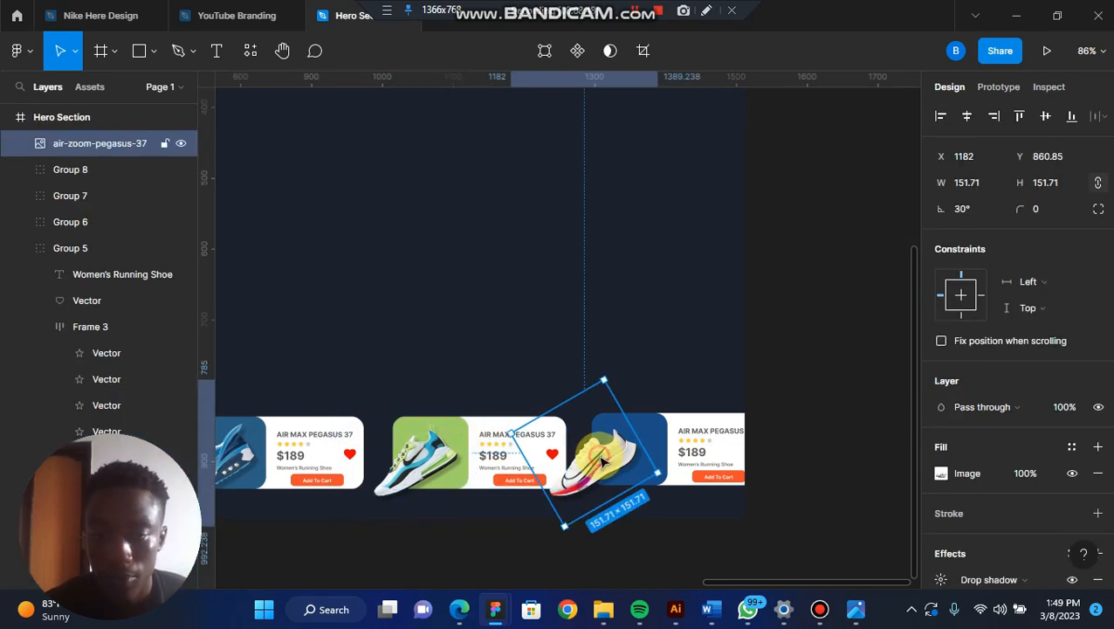
drag(599, 455, 637, 458)
shift+click(697, 453)
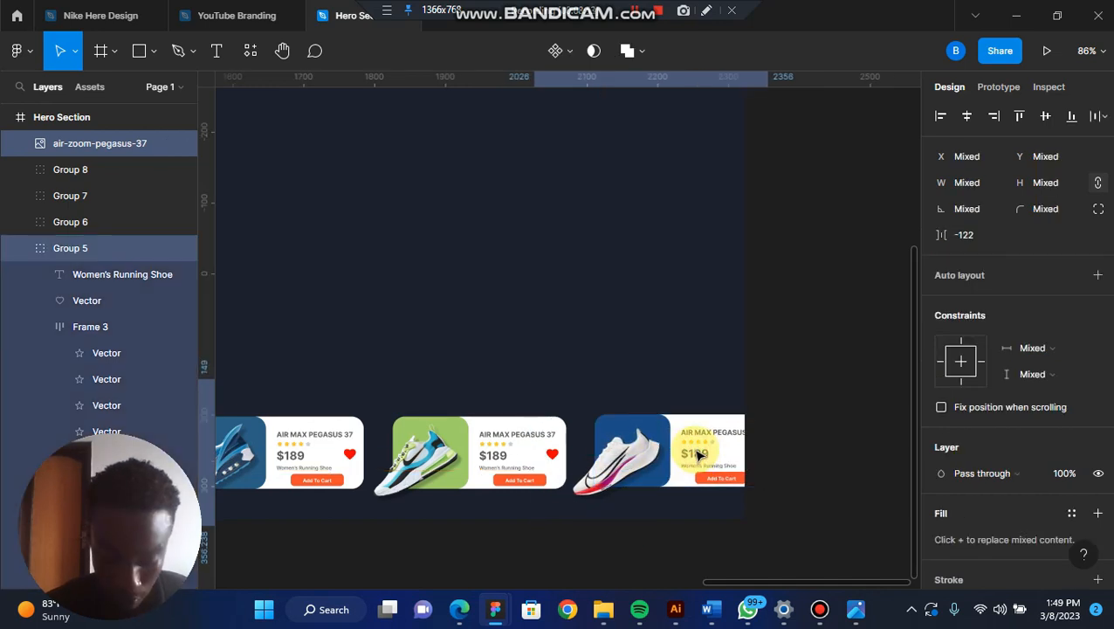
key(ctrl+g)
Step: Group the four shoe card groups together and rename the new group Section 4
ctrl+scroll(697, 452, down, 3)
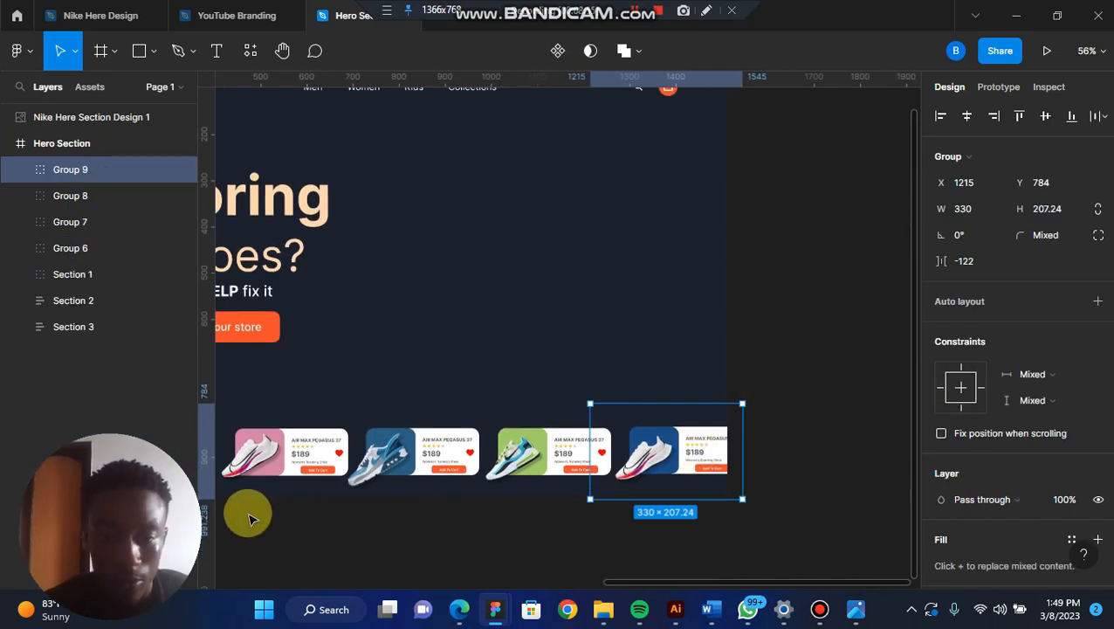
scroll(443, 494, left, 3)
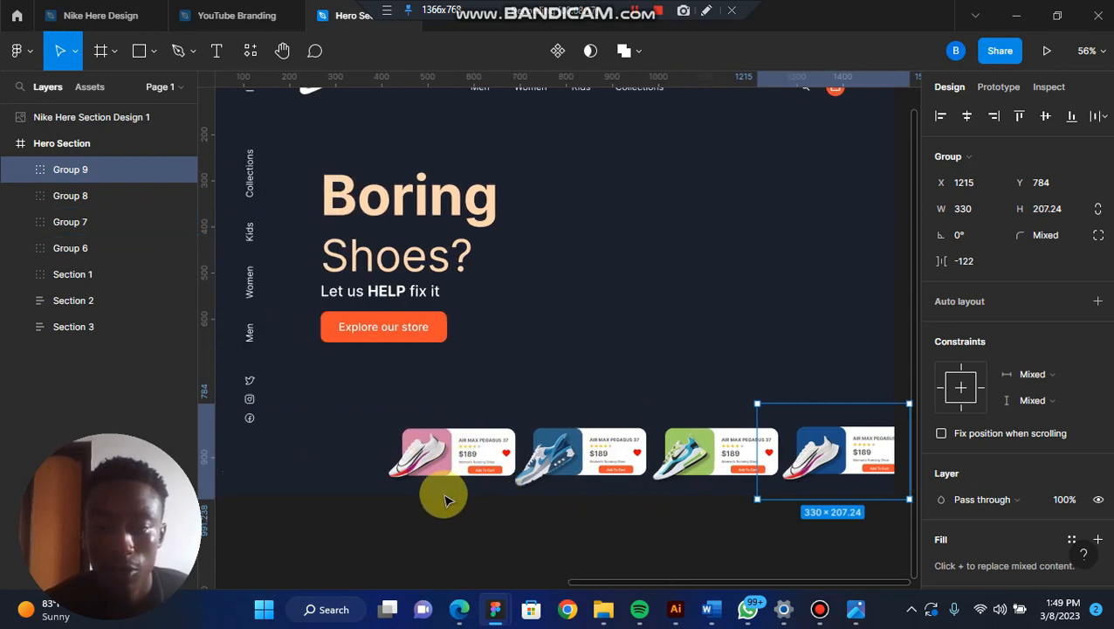
ctrl+scroll(510, 438, down, 2)
drag(377, 425, 801, 485)
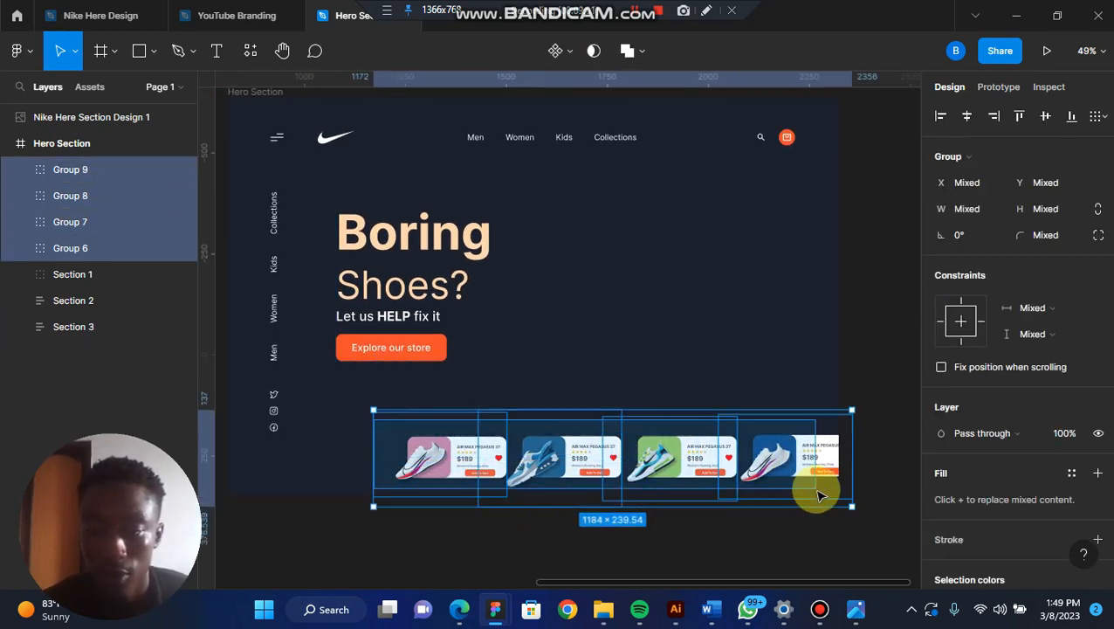
key(ctrl+g)
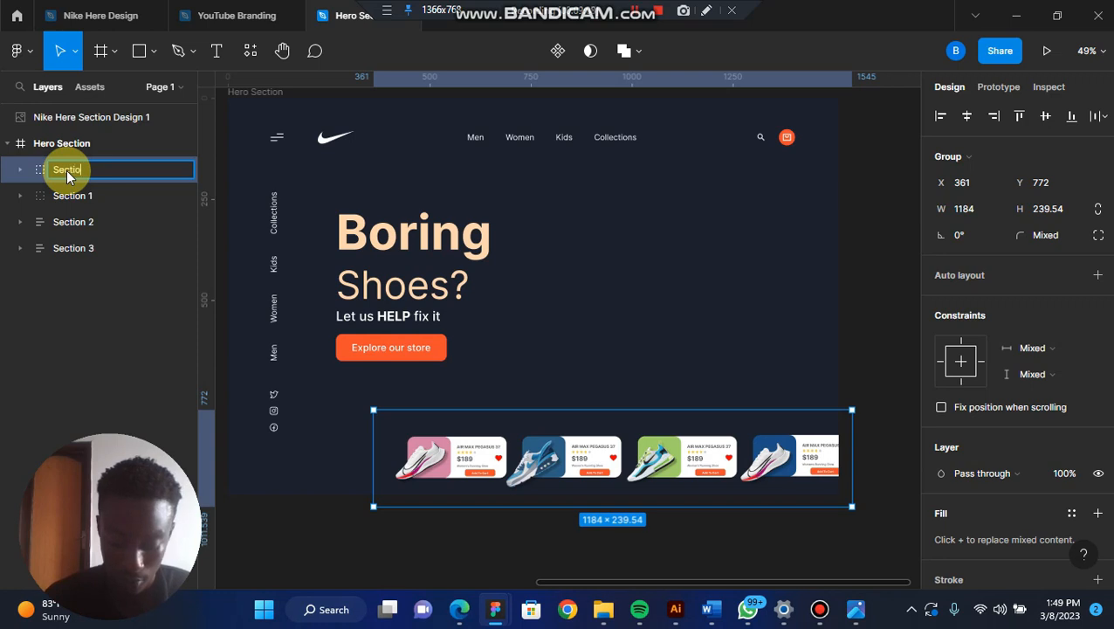
key(Return)
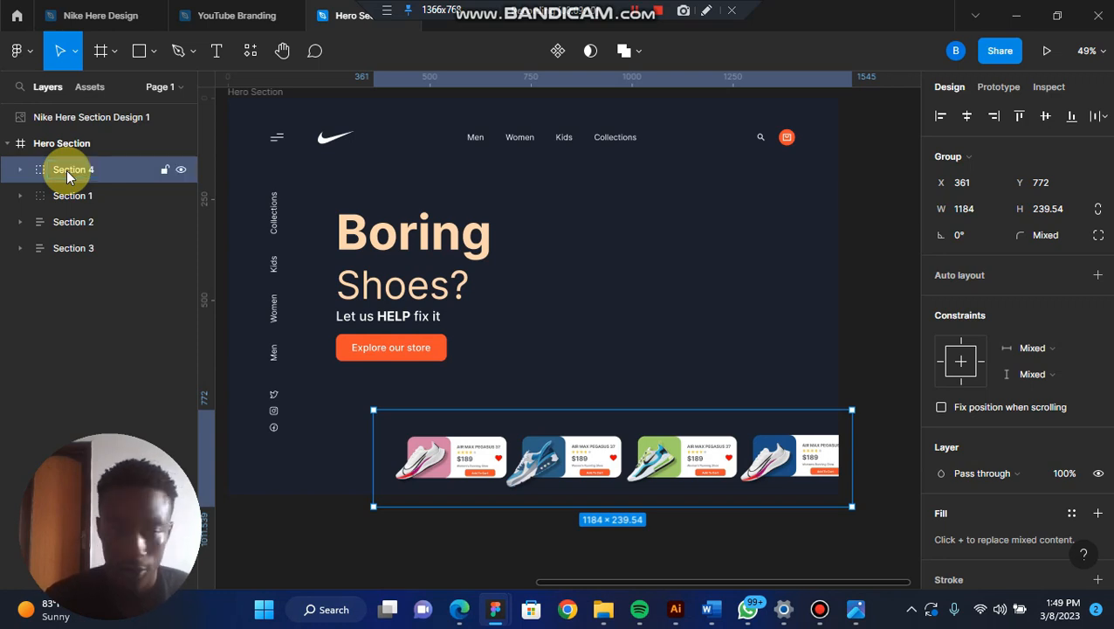
Step: Reorder the Hero Section layers so that they run from Section 1 down to Section 4
drag(111, 195, 101, 252)
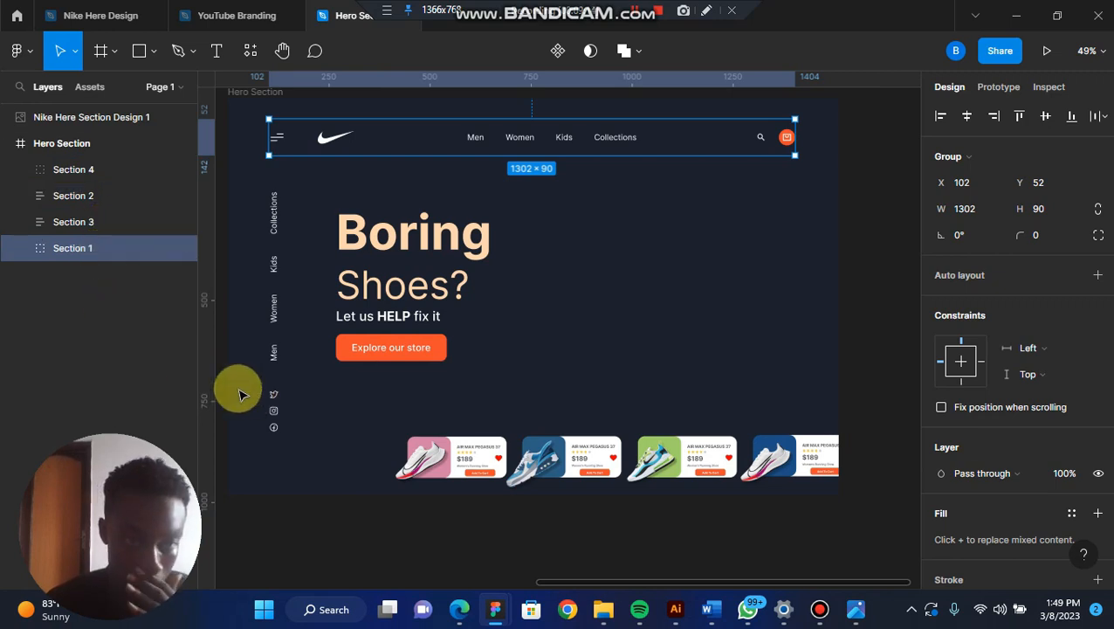
drag(118, 169, 118, 260)
click(91, 221)
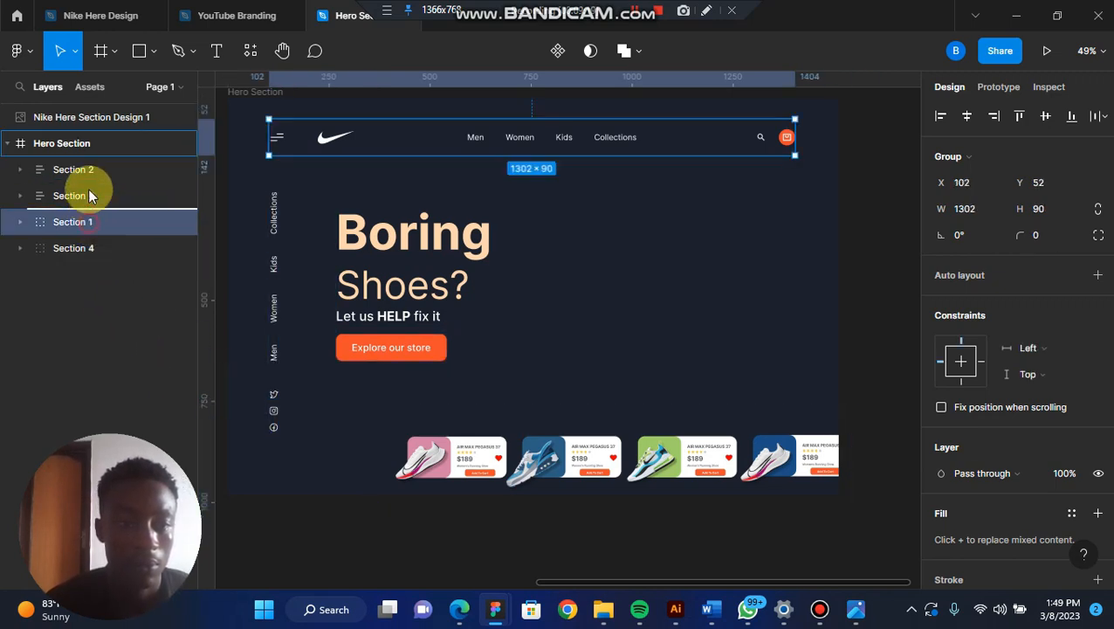
drag(86, 169, 89, 171)
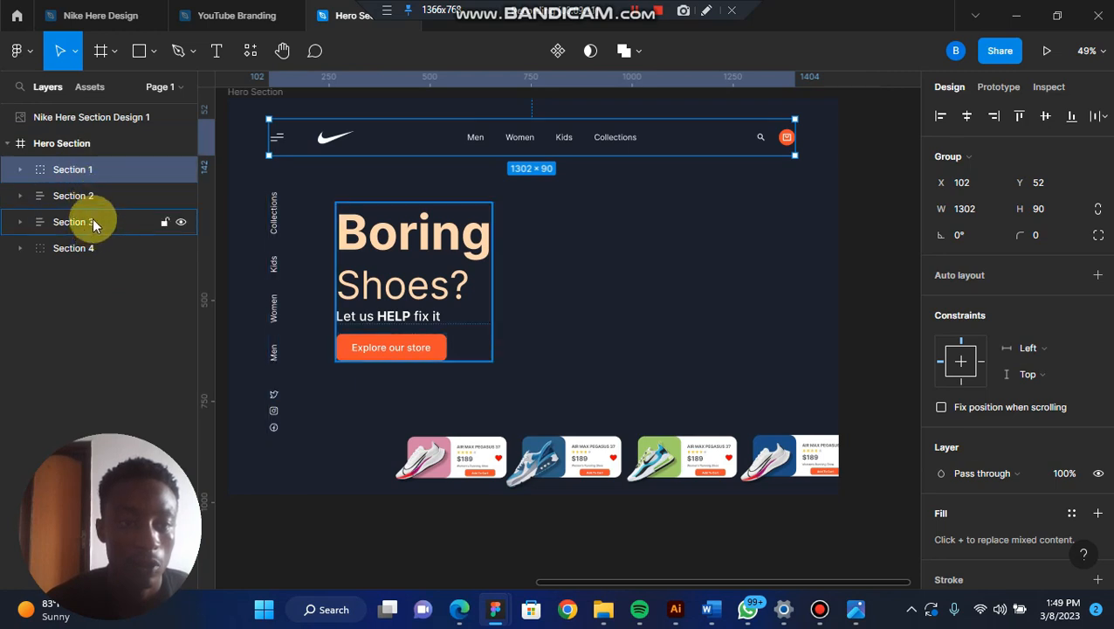
Step: Check the sections by selecting each on the canvas, and compare the Hero Section frame with the reference design
click(274, 244)
click(384, 254)
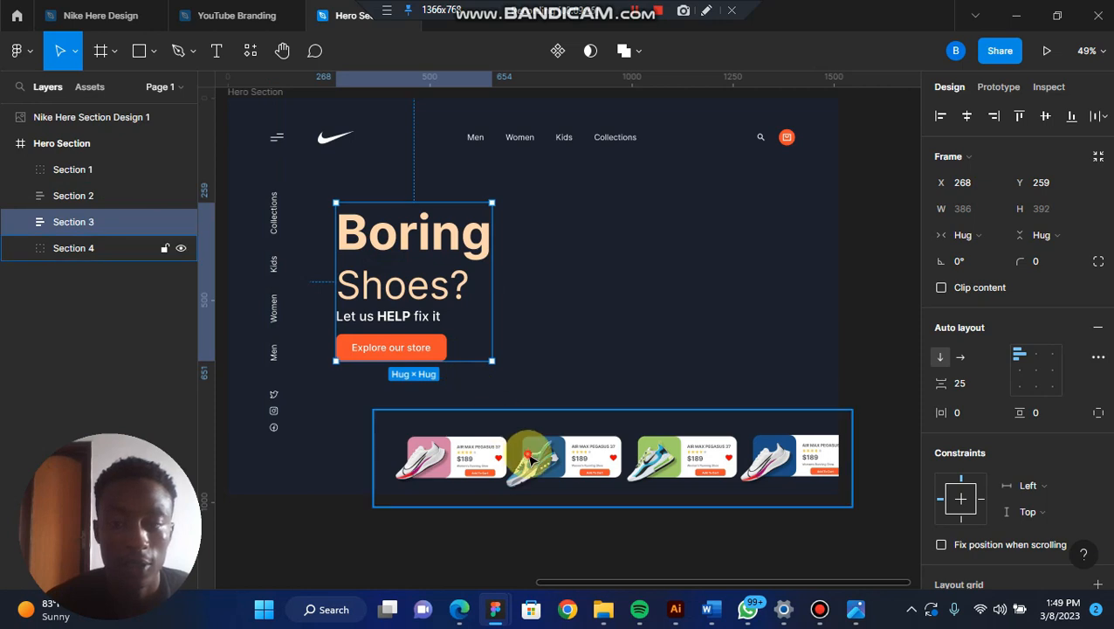
click(522, 465)
click(505, 566)
scroll(505, 566, down, 2)
scroll(504, 566, left, 8)
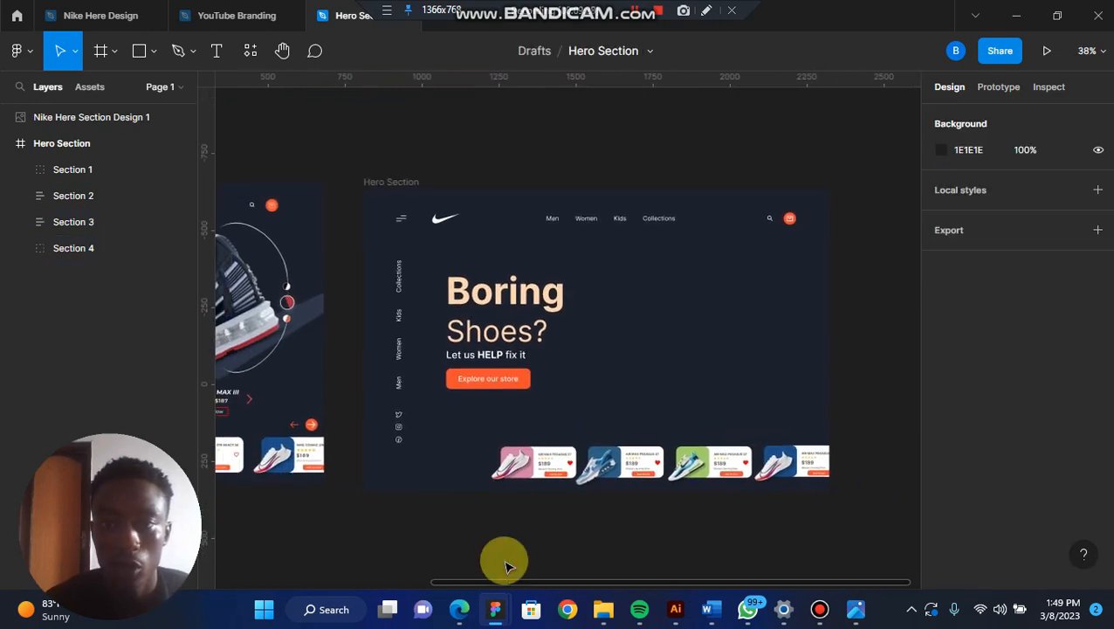
scroll(504, 566, left, 3)
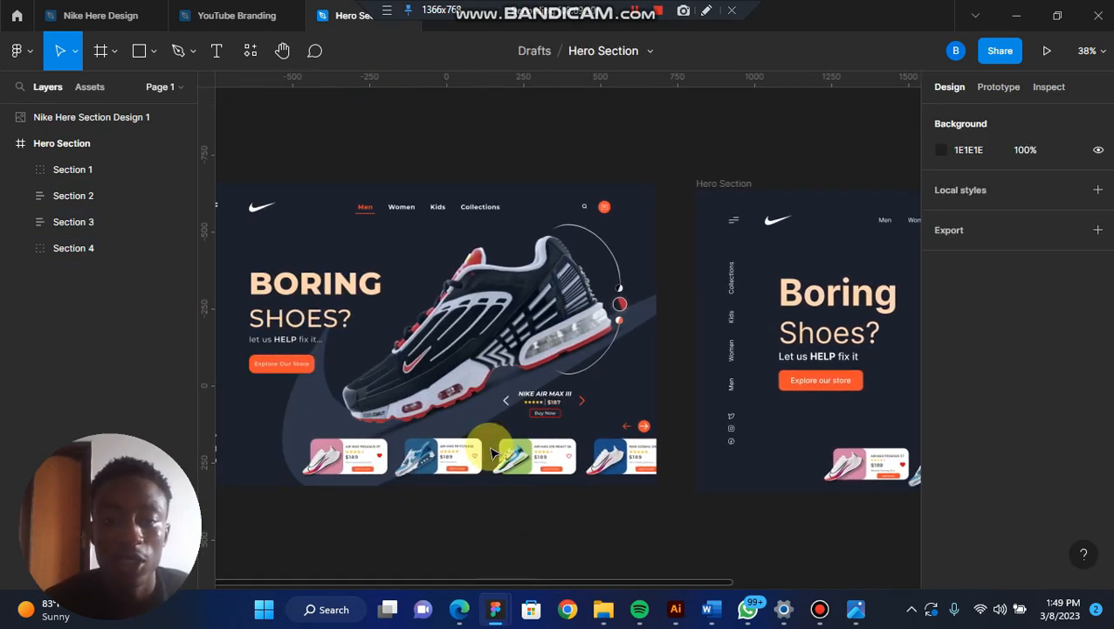
Step: Examine the main shoe and the arrow controls above the product cards in the reference design, comparing them with the Hero Section frame
click(522, 349)
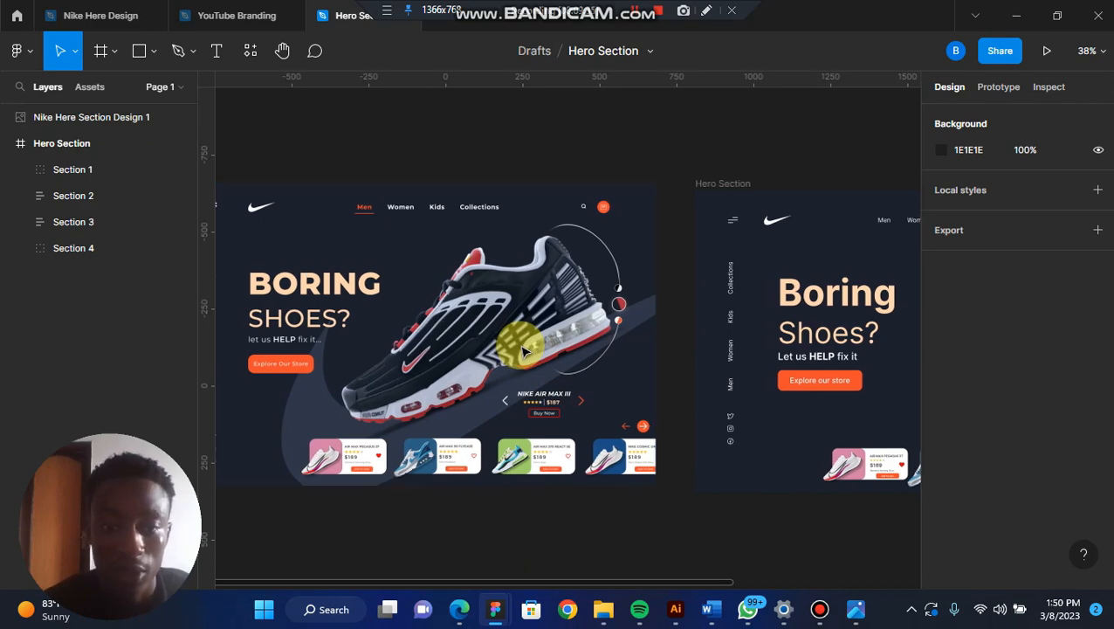
scroll(524, 352, up, 2)
scroll(523, 356, up, 1)
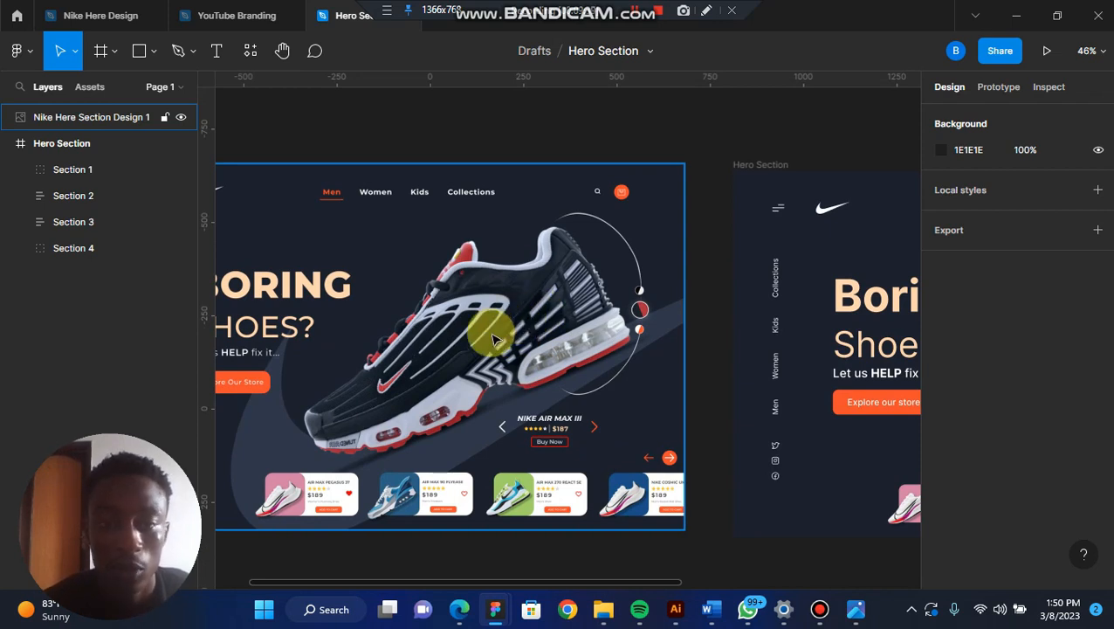
scroll(541, 364, up, 1)
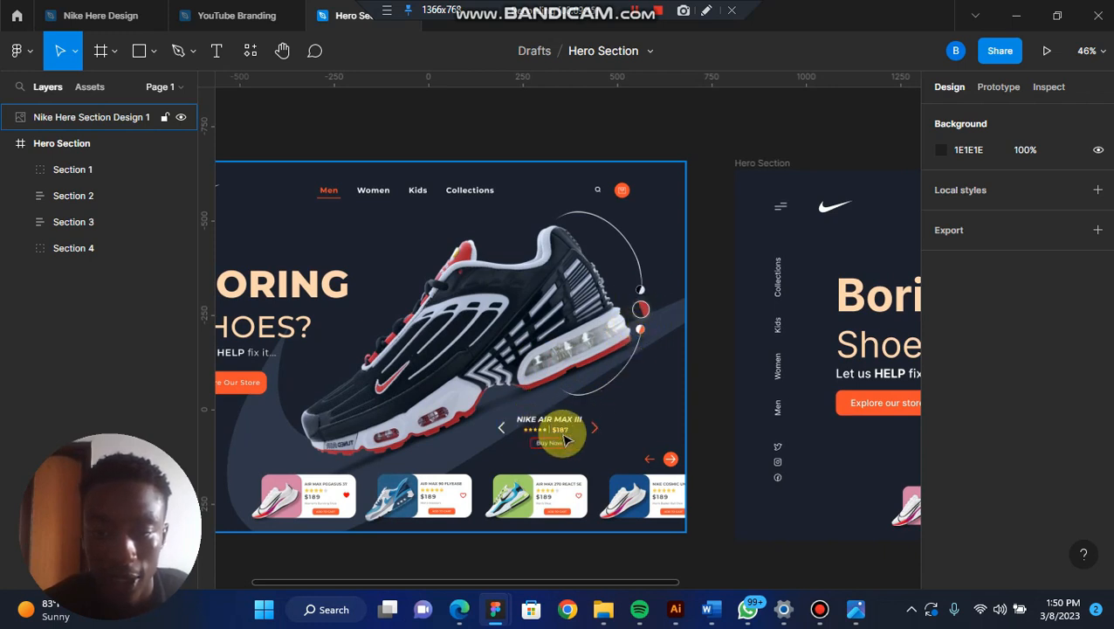
scroll(673, 460, right, 7)
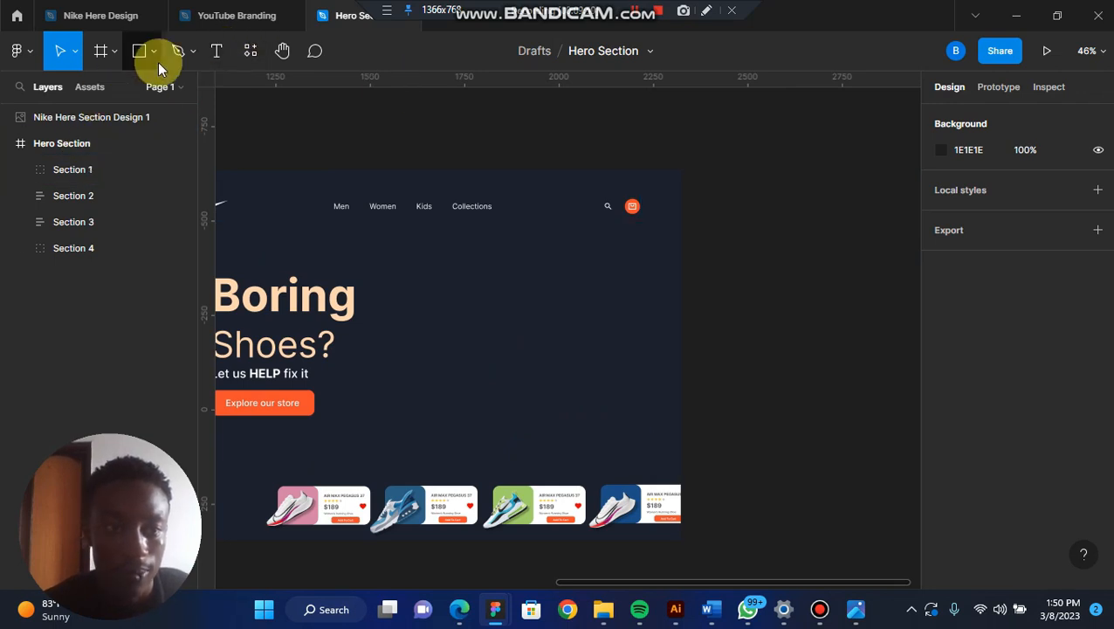
Step: Open the Iconify plugin with the Hero Section frame selected and search for Arrow icons
right_click(457, 393)
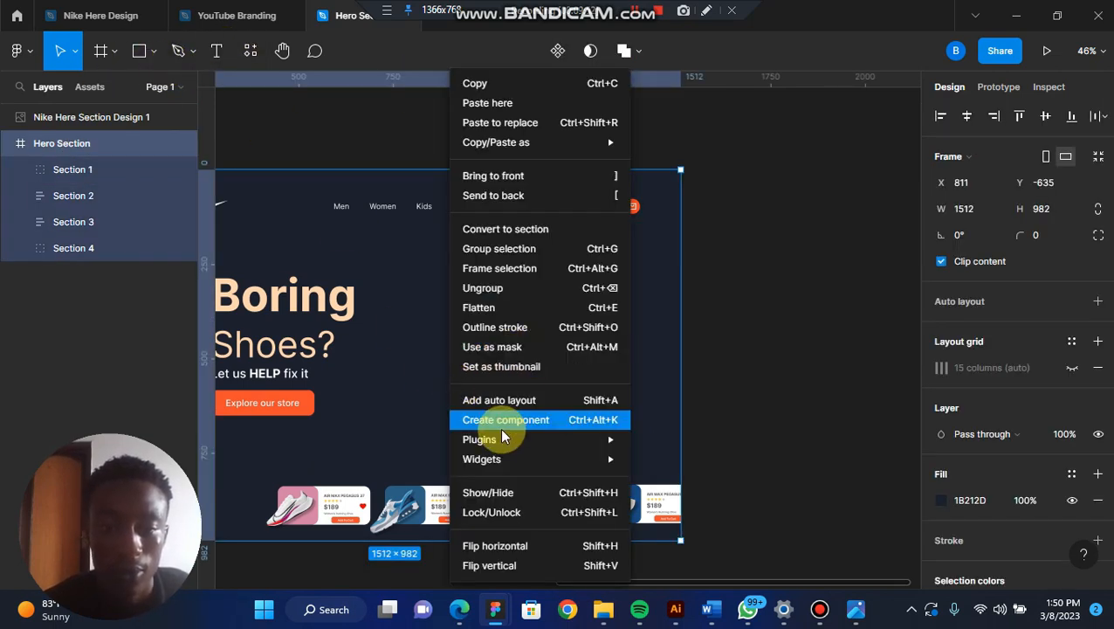
click(243, 109)
click(253, 51)
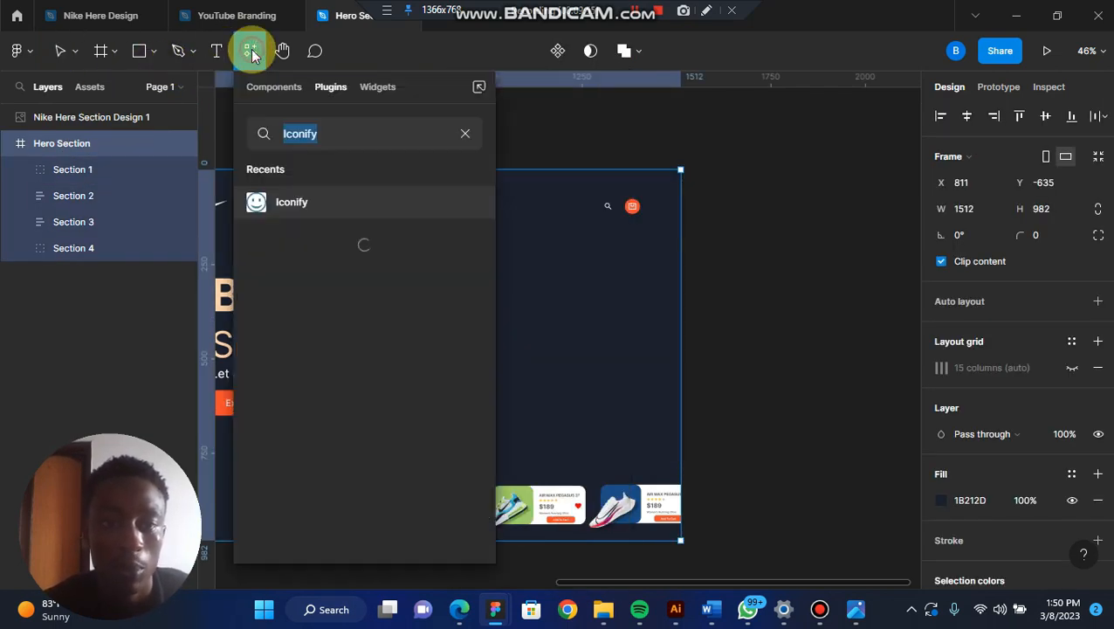
click(465, 207)
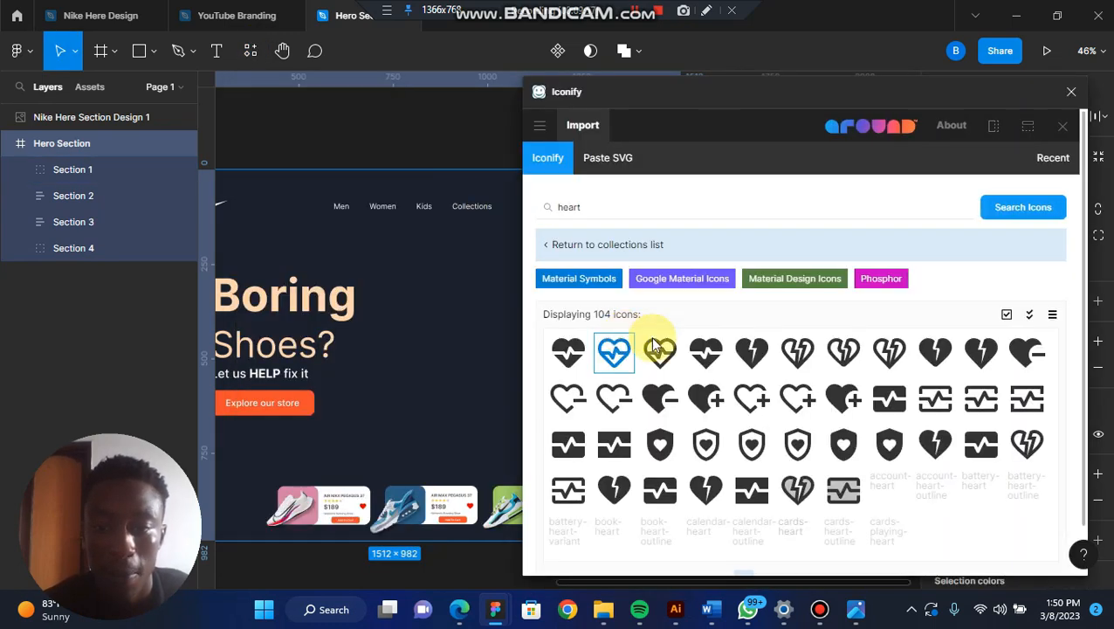
click(591, 209)
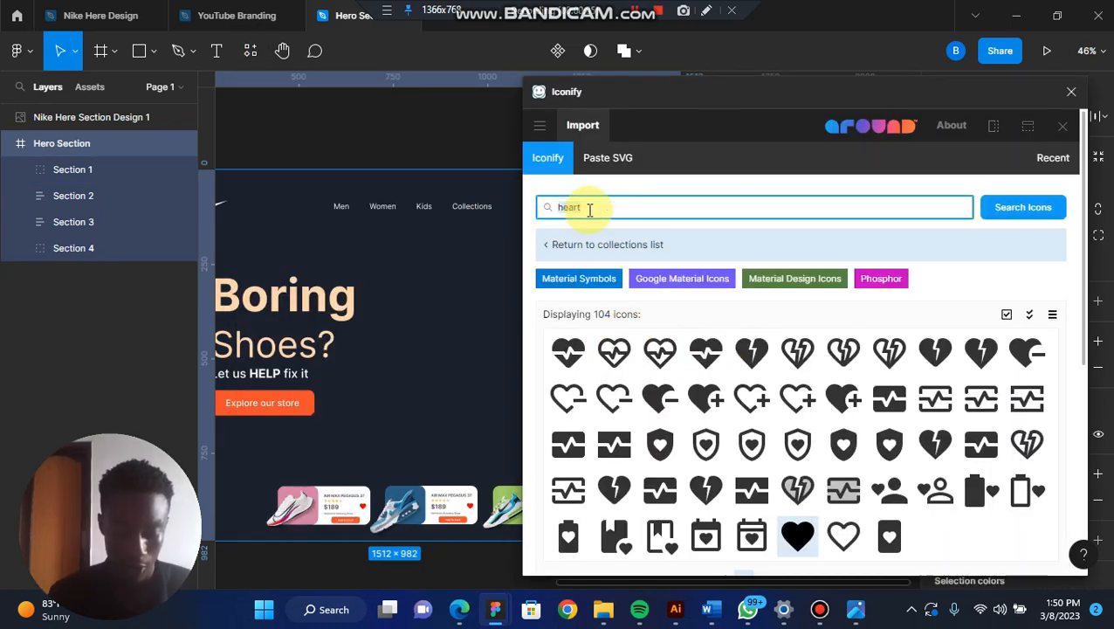
text(Arr)
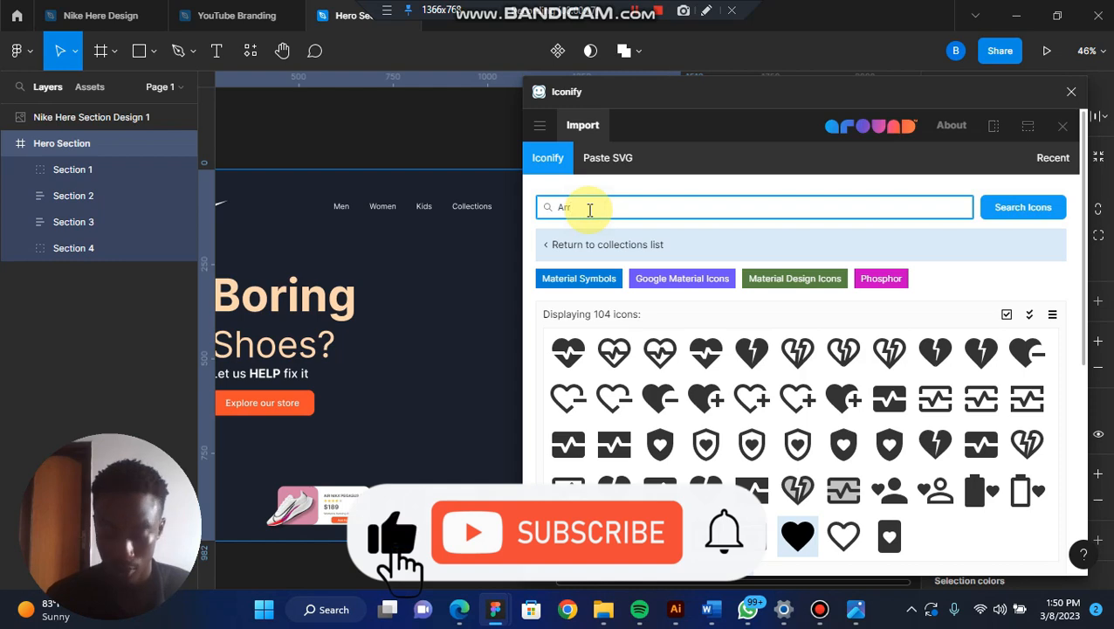
text(ow)
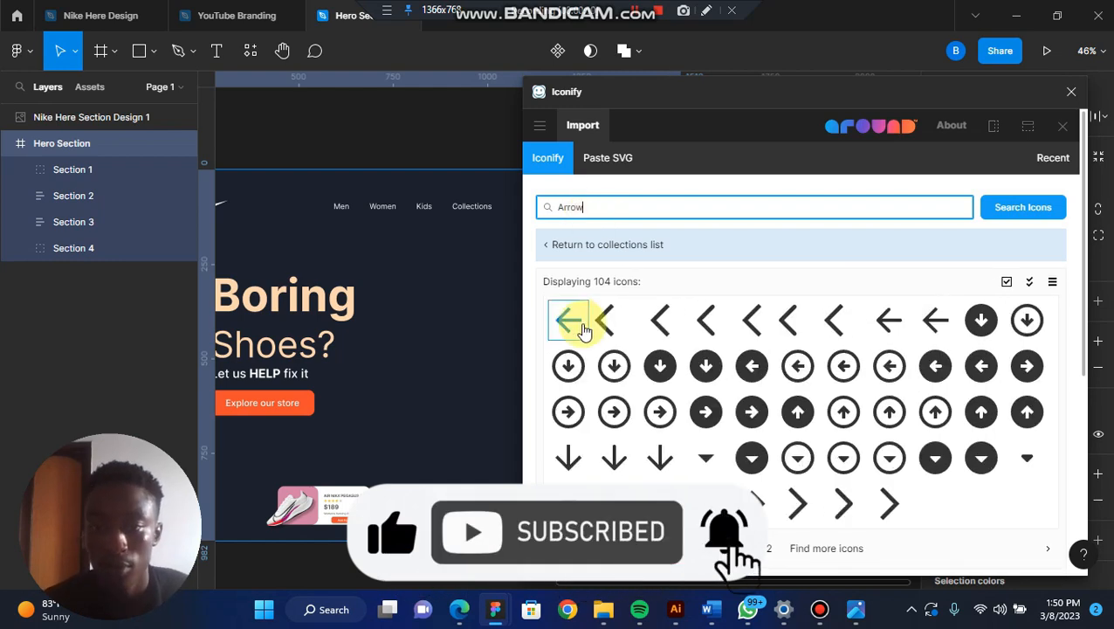
Step: Import the material-symbols:arrow-back icon into the Hero Section frame and close Iconify
click(569, 323)
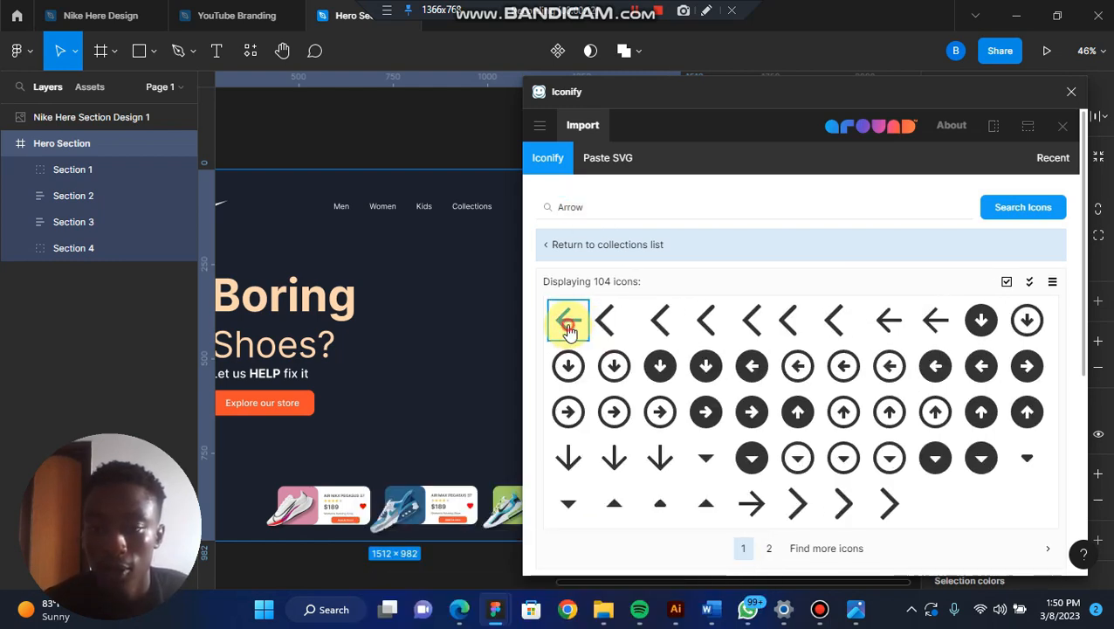
click(760, 381)
click(682, 526)
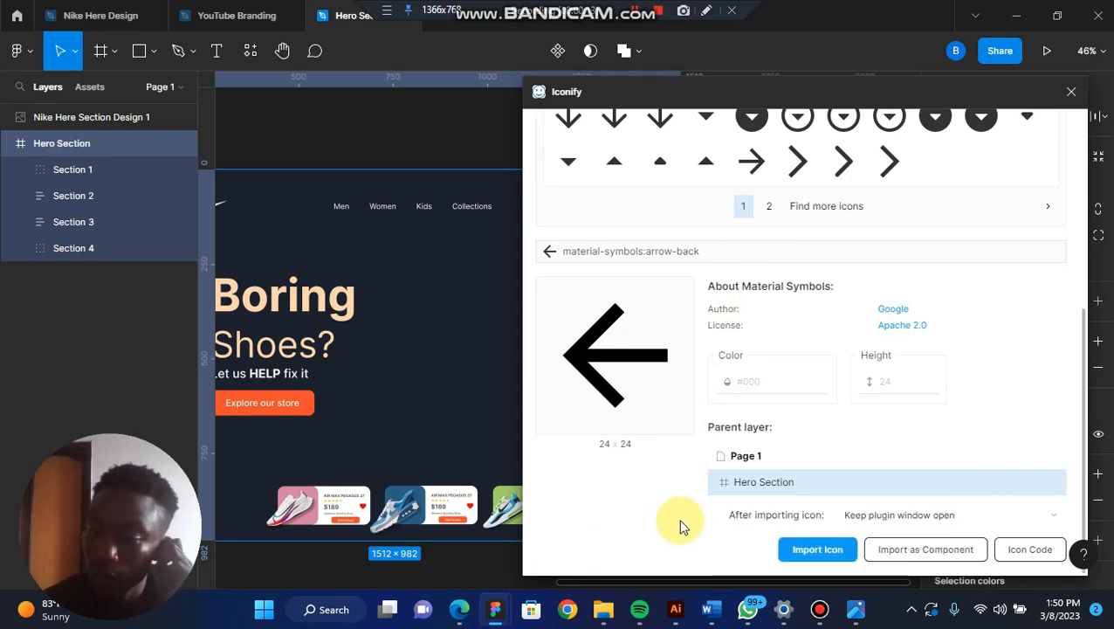
click(813, 553)
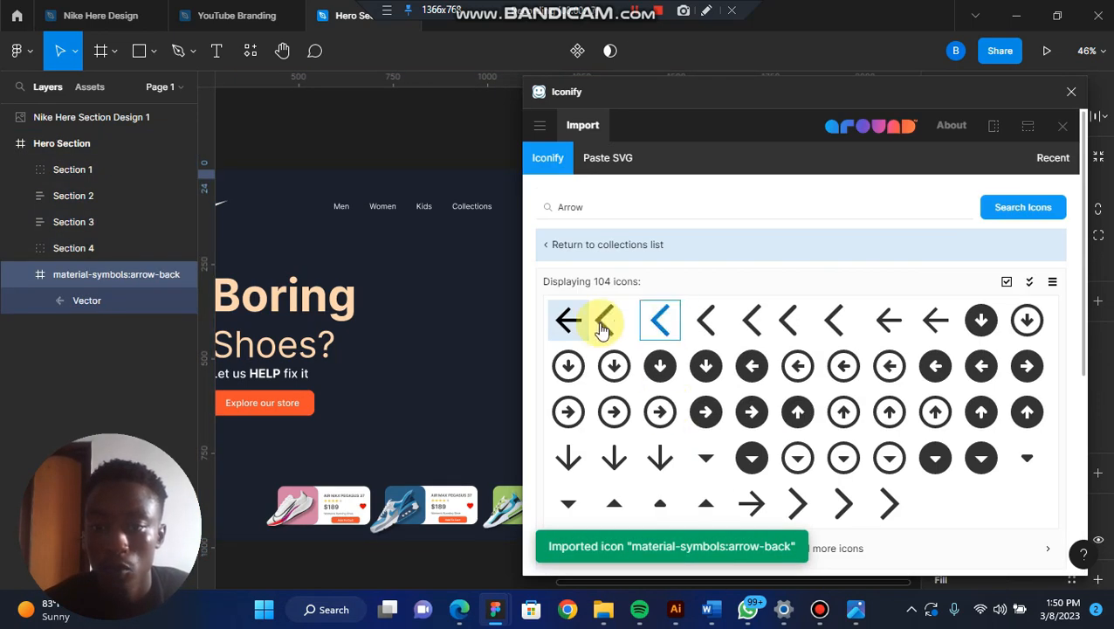
click(1056, 131)
Step: Move the arrow-back icon above the fourth, blue product card, at about X 1395, Y 755
scroll(523, 253, down, 3)
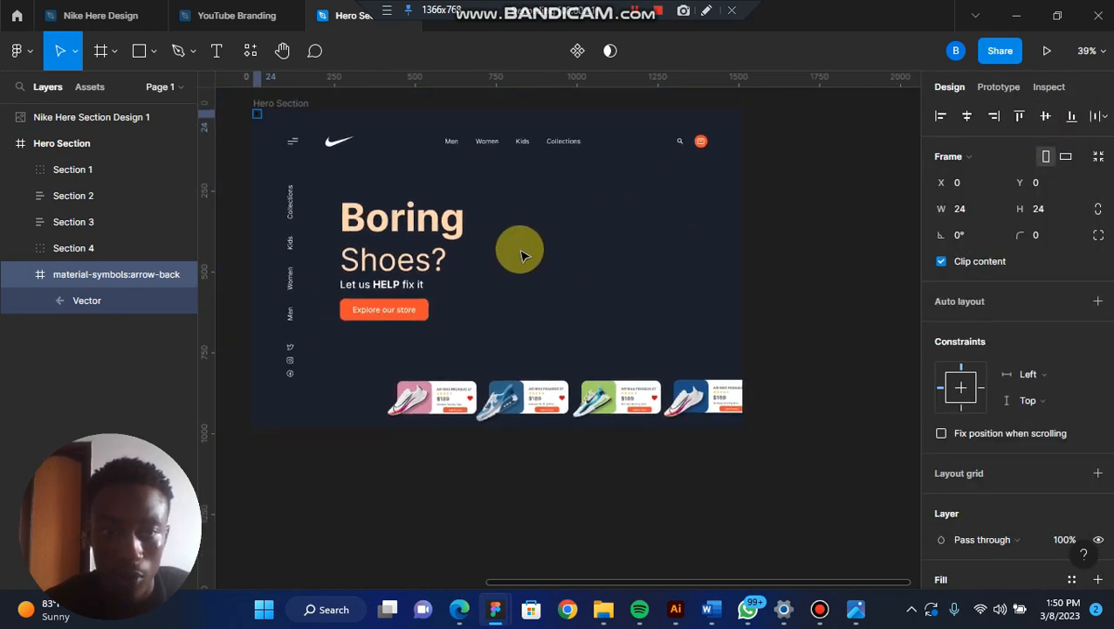
drag(256, 116, 707, 359)
scroll(707, 358, left, 2)
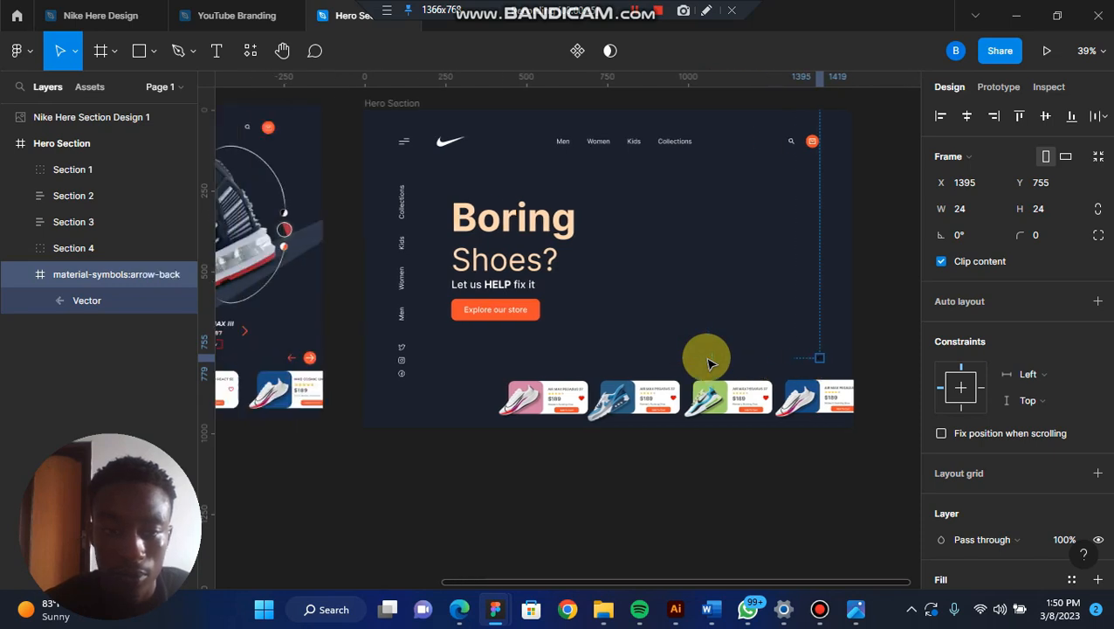
scroll(707, 359, right, 3)
scroll(704, 361, up, 2)
scroll(530, 356, up, 1)
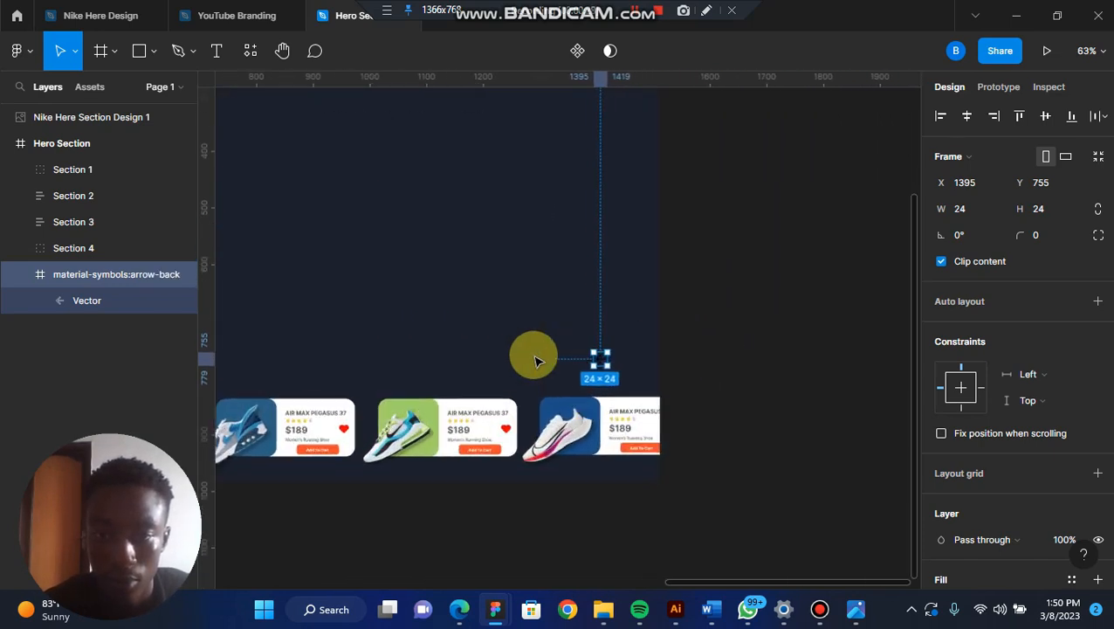
scroll(495, 319, up, 3)
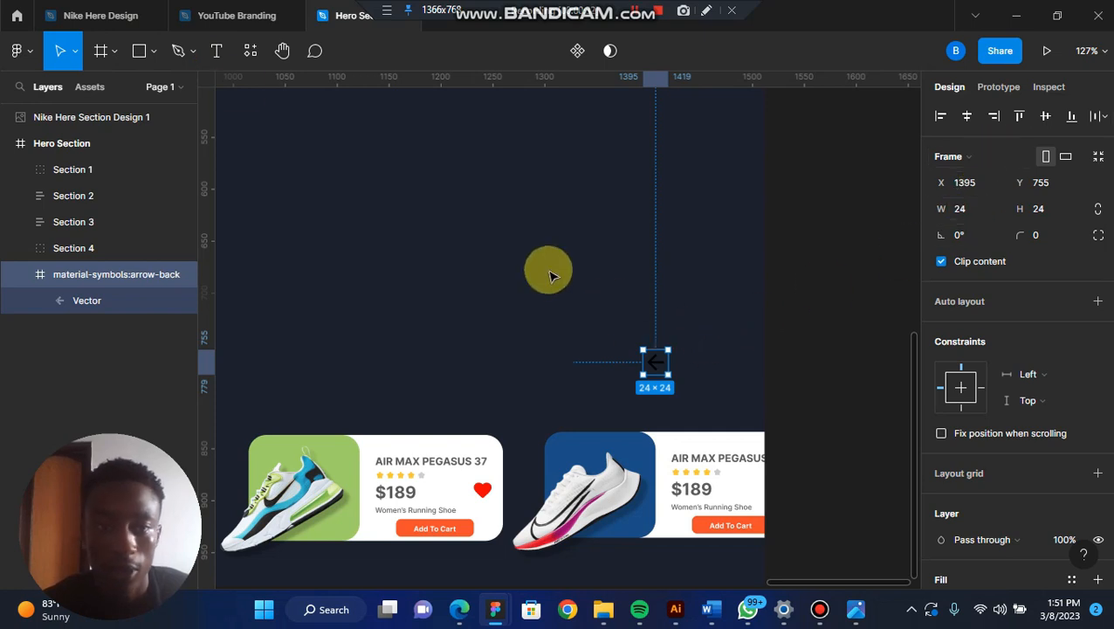
Step: Add a circle sized 33 × 33 and position it by the arrow icon above the blue card, at about X 1378, Y 762
click(153, 51)
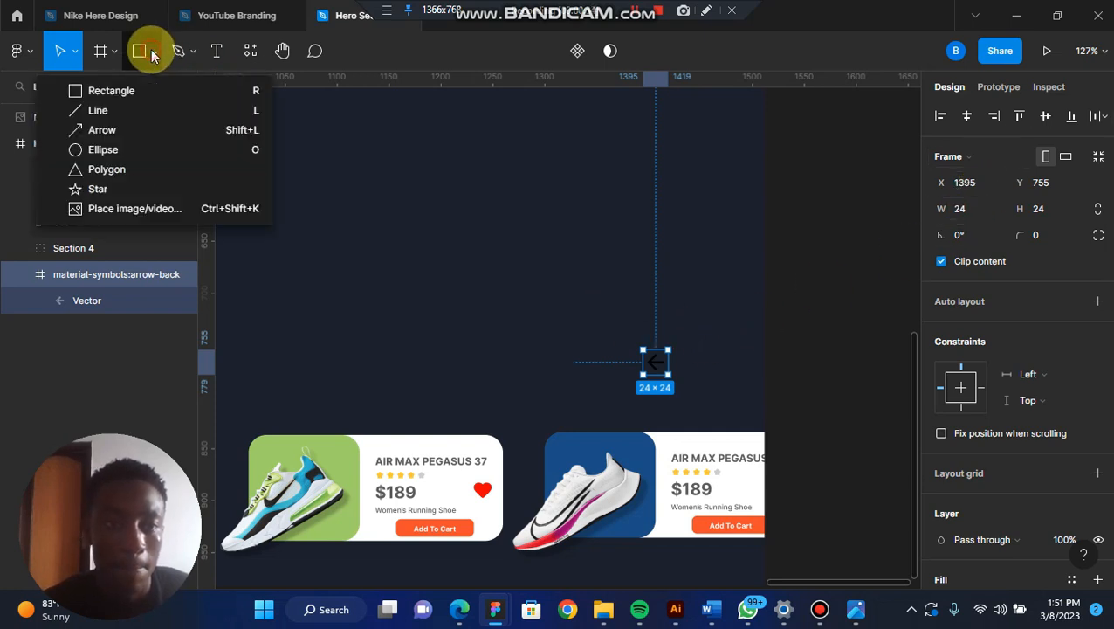
click(137, 147)
click(137, 145)
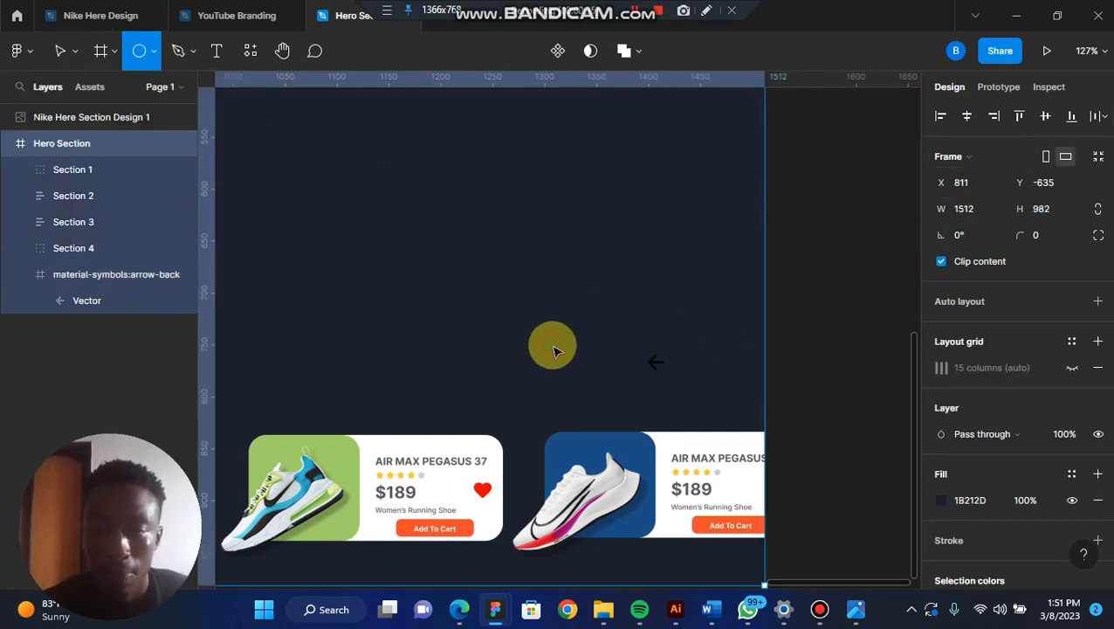
click(553, 349)
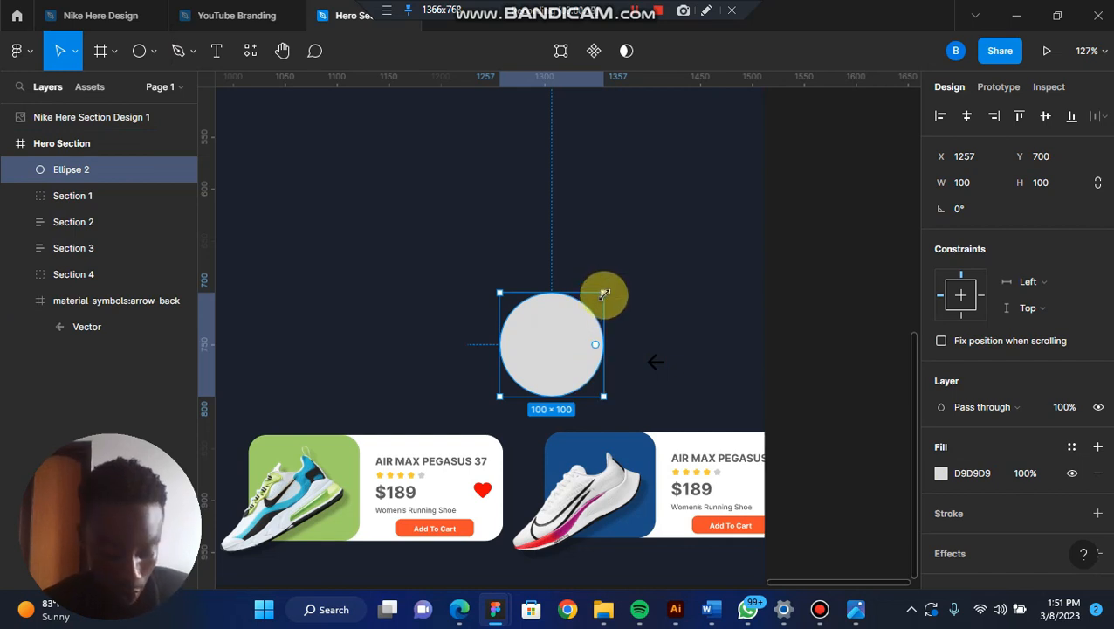
drag(572, 339, 651, 373)
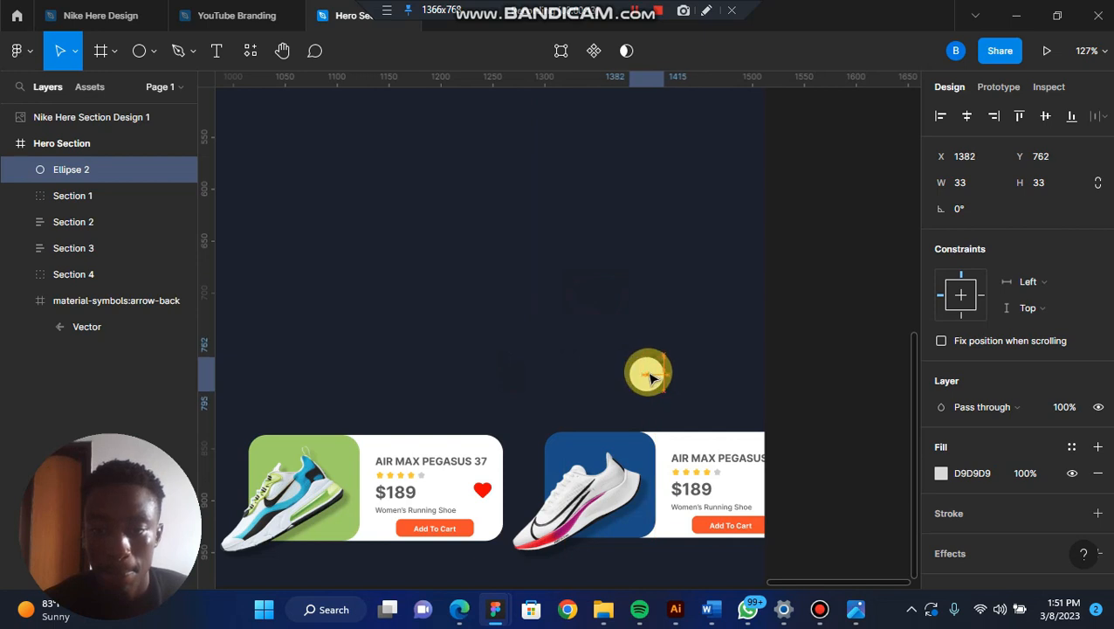
Step: Bring the arrow-back layer above the ellipse in the layer order and move the arrow onto the circle
click(83, 326)
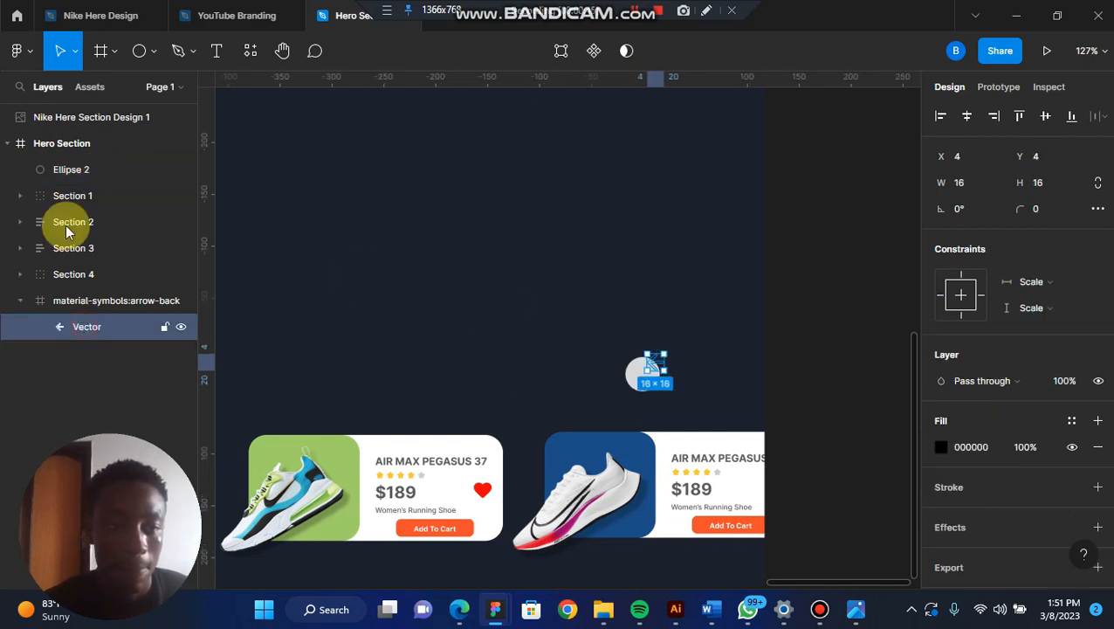
drag(92, 299, 86, 157)
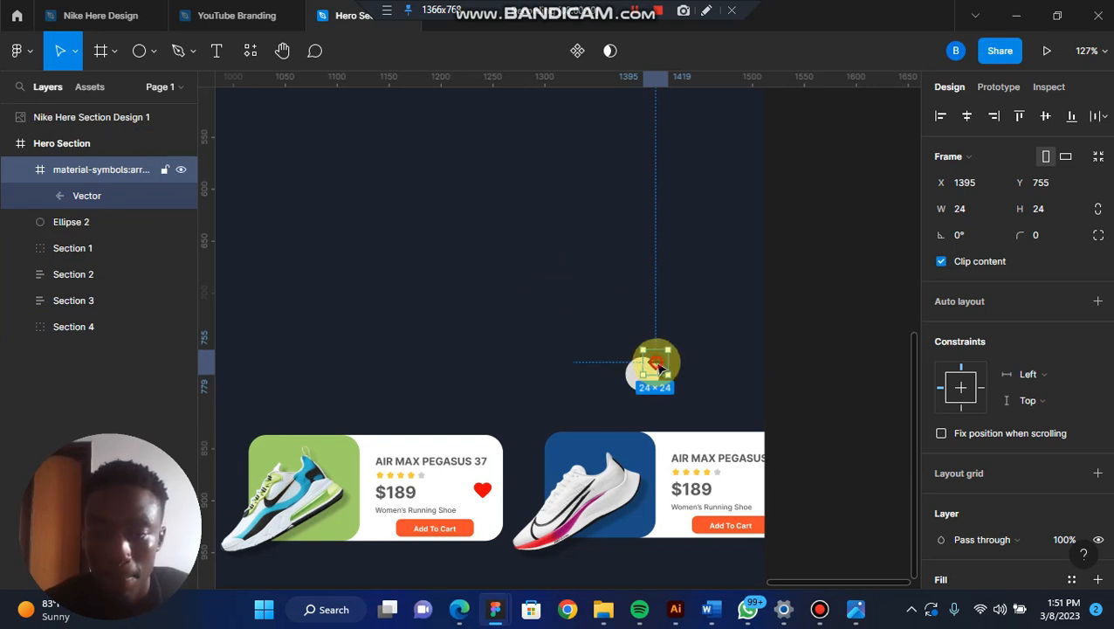
drag(661, 369, 643, 383)
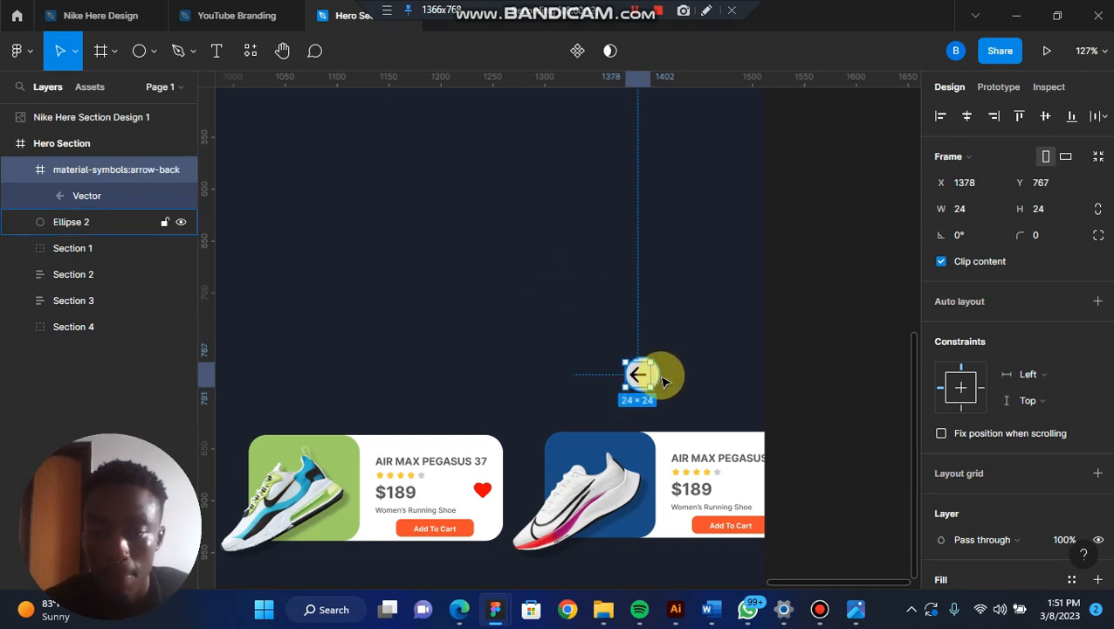
Step: Fill the circle behind the arrow with the orange document color FB4B29
click(662, 377)
click(976, 473)
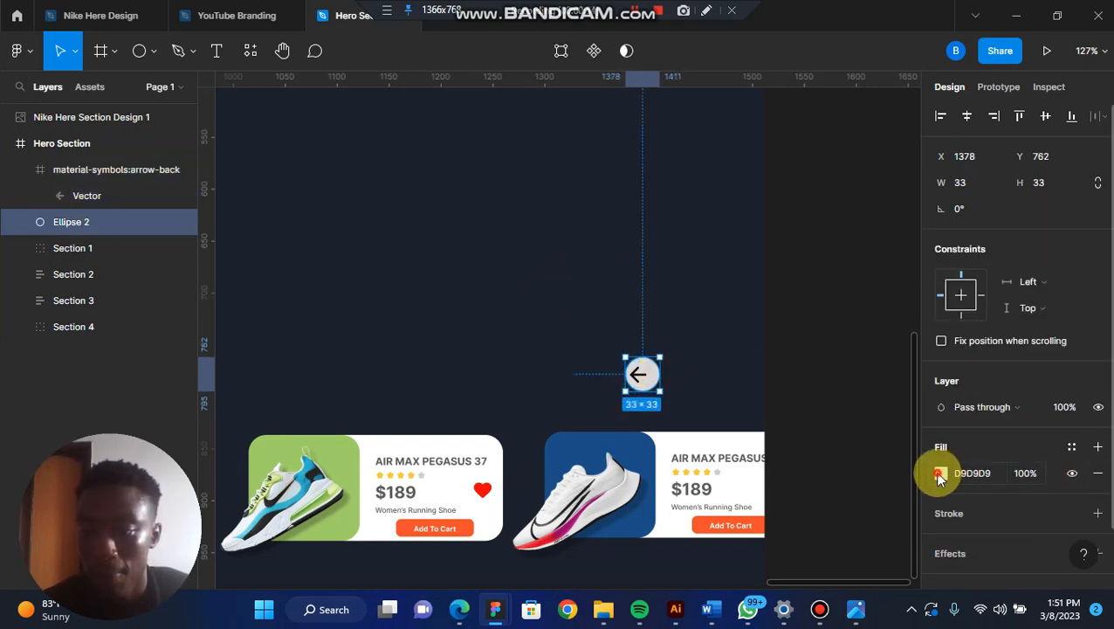
click(939, 476)
click(782, 445)
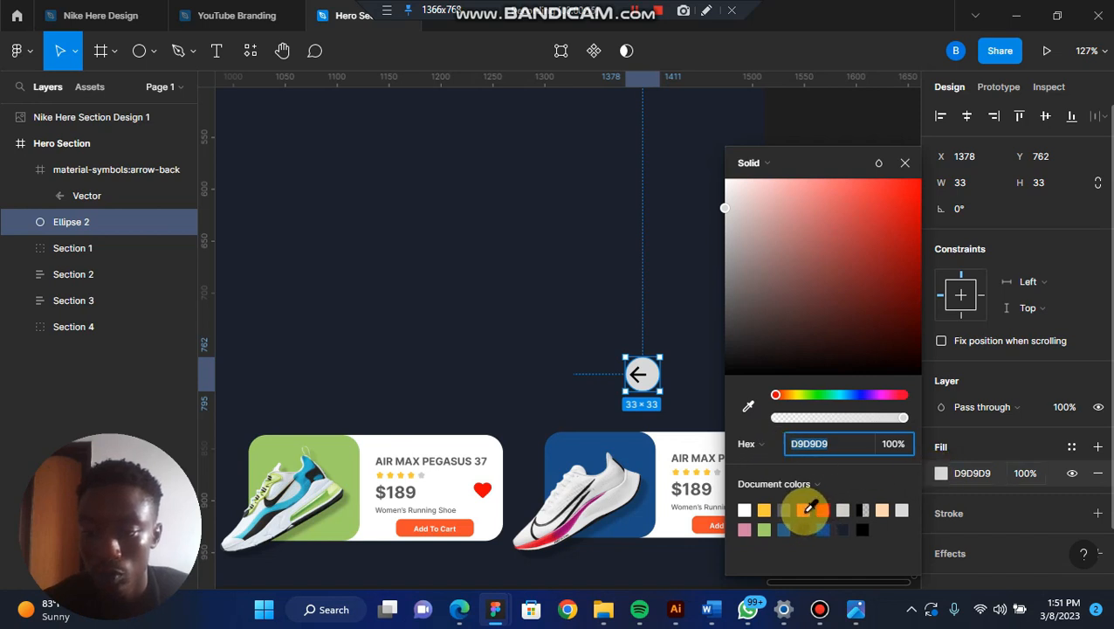
click(804, 510)
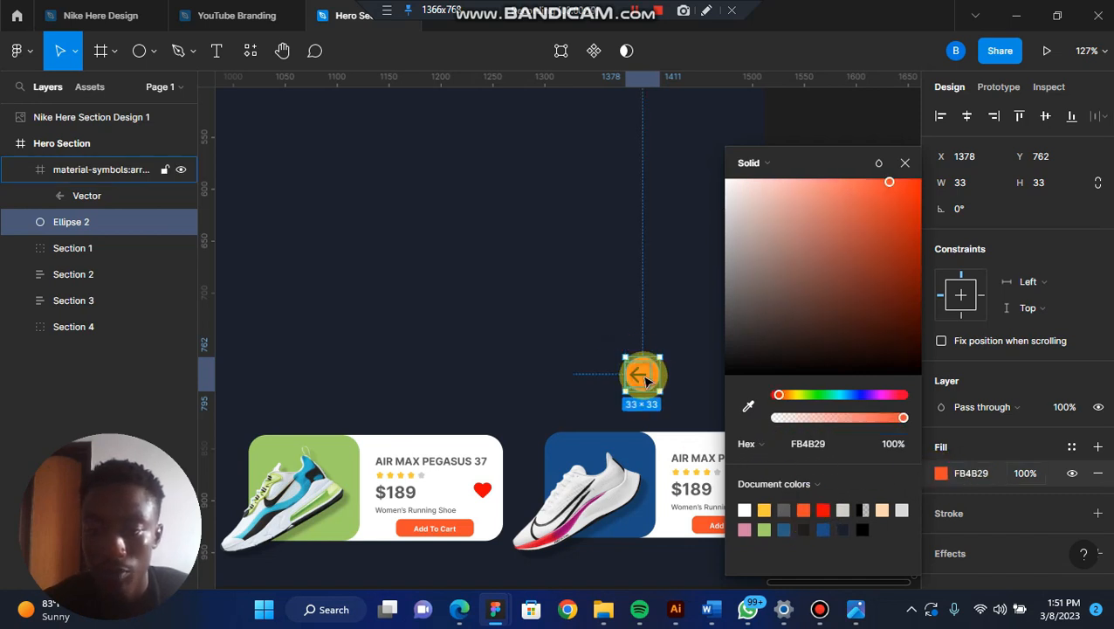
Step: Change the arrow's color to white FFFFFF and center the arrow on the orange circle
click(646, 382)
scroll(975, 579, down, 2)
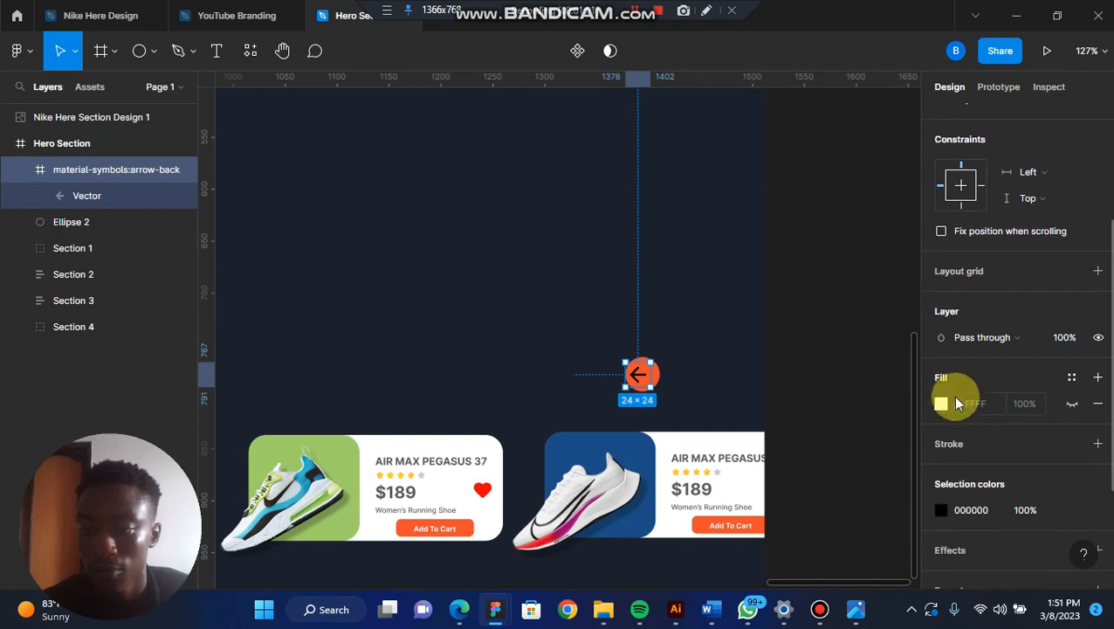
click(940, 510)
drag(809, 335, 614, 172)
drag(642, 380, 649, 380)
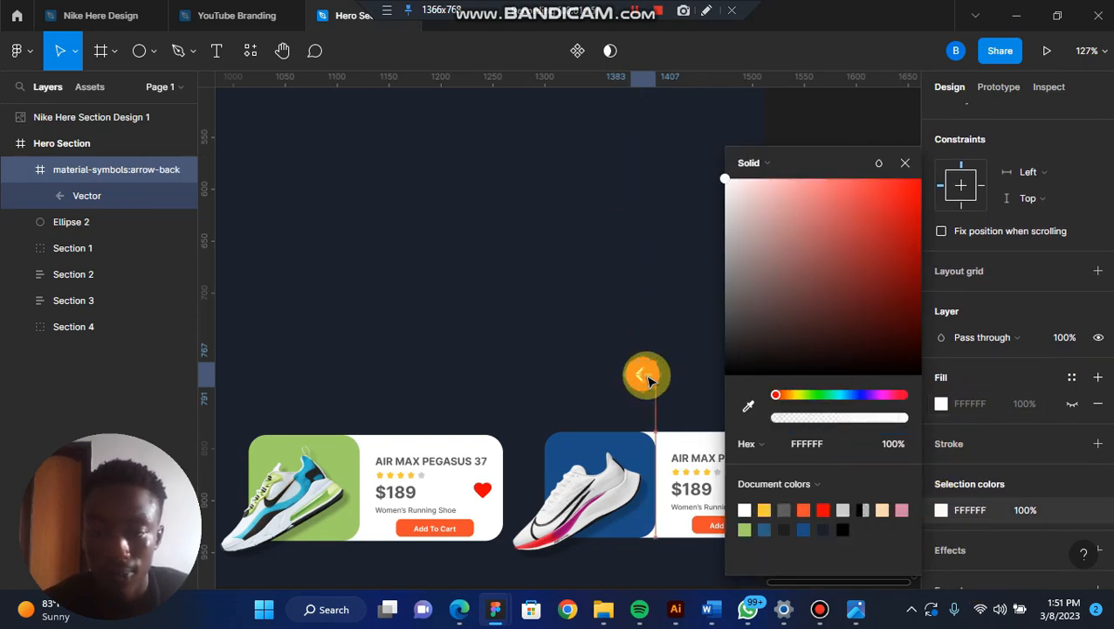
Step: Move the white arrow off the orange circle to about X 1330, Y 765, to the circle's left
drag(629, 342, 658, 400)
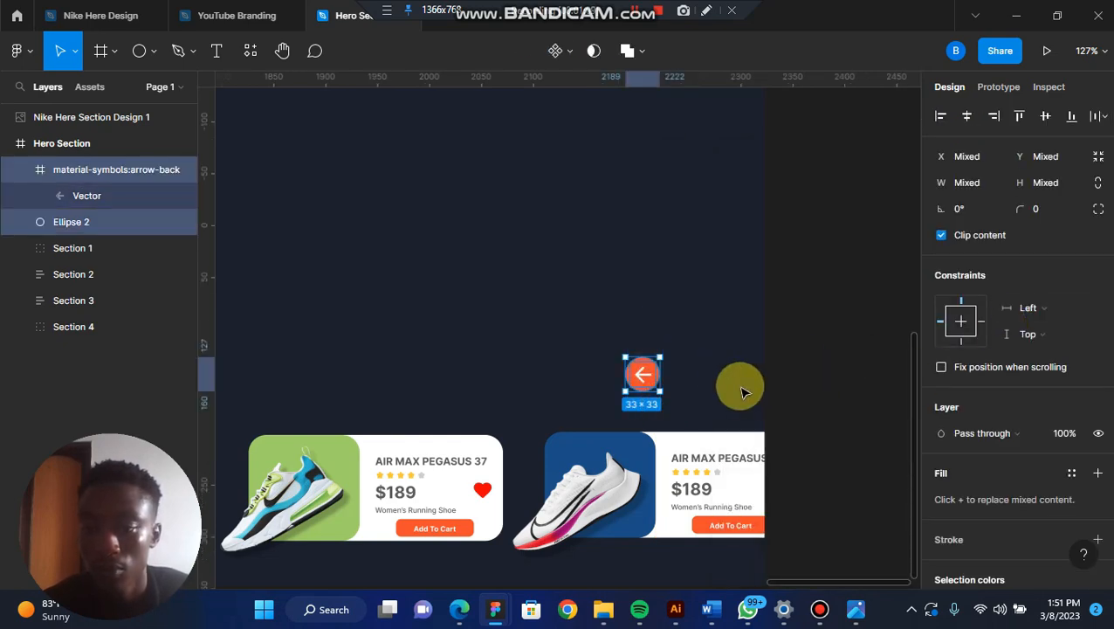
scroll(738, 398, down, 10)
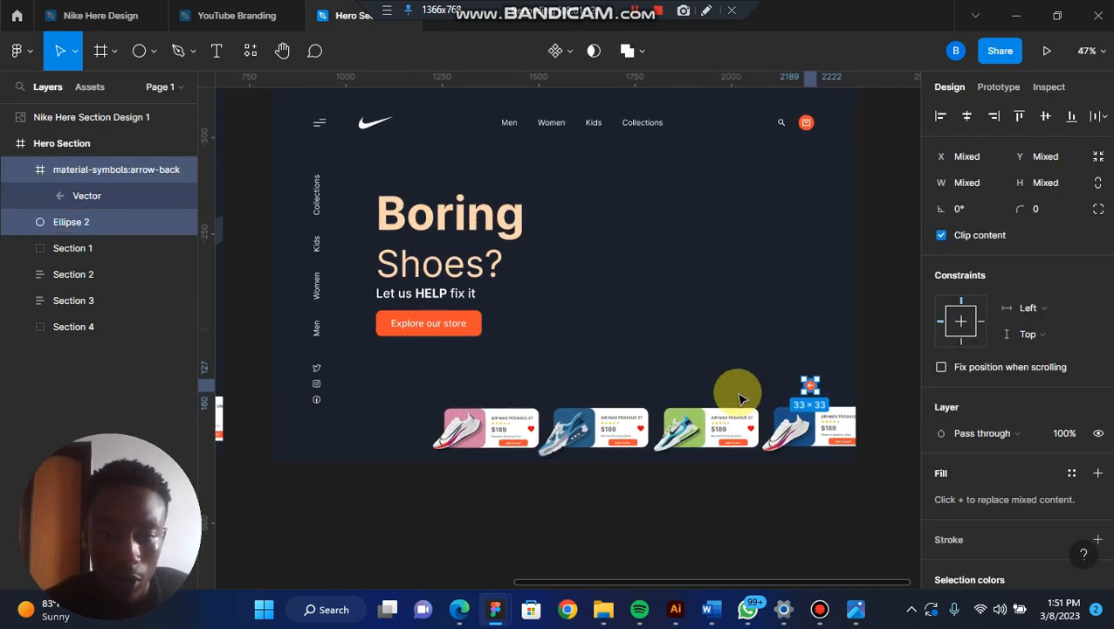
scroll(741, 398, left, 1)
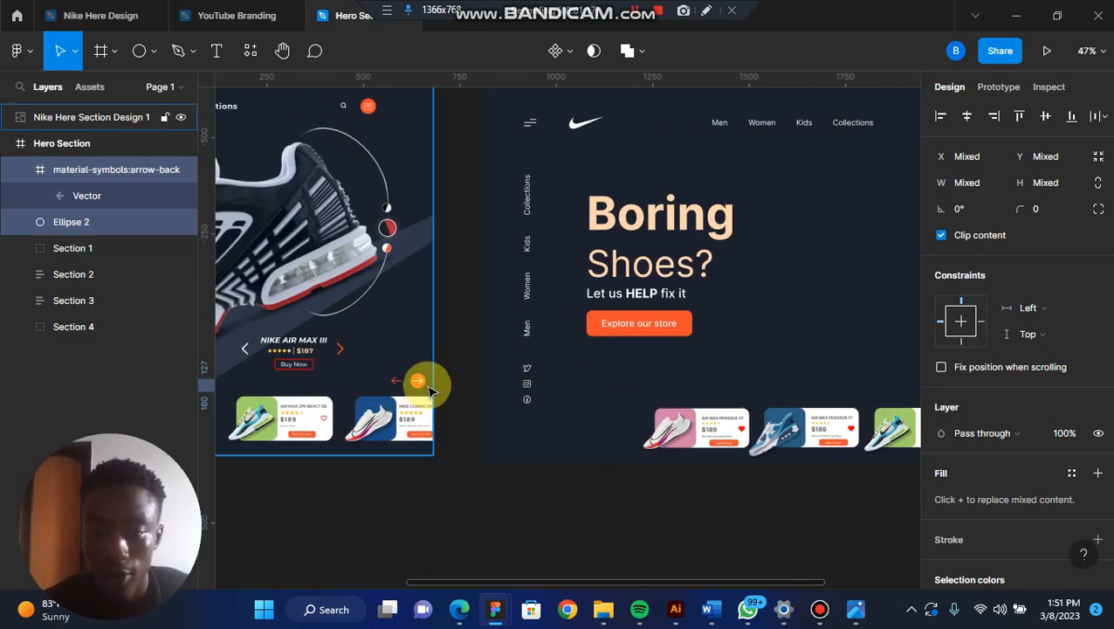
scroll(673, 395, right, 2)
scroll(668, 391, up, 8)
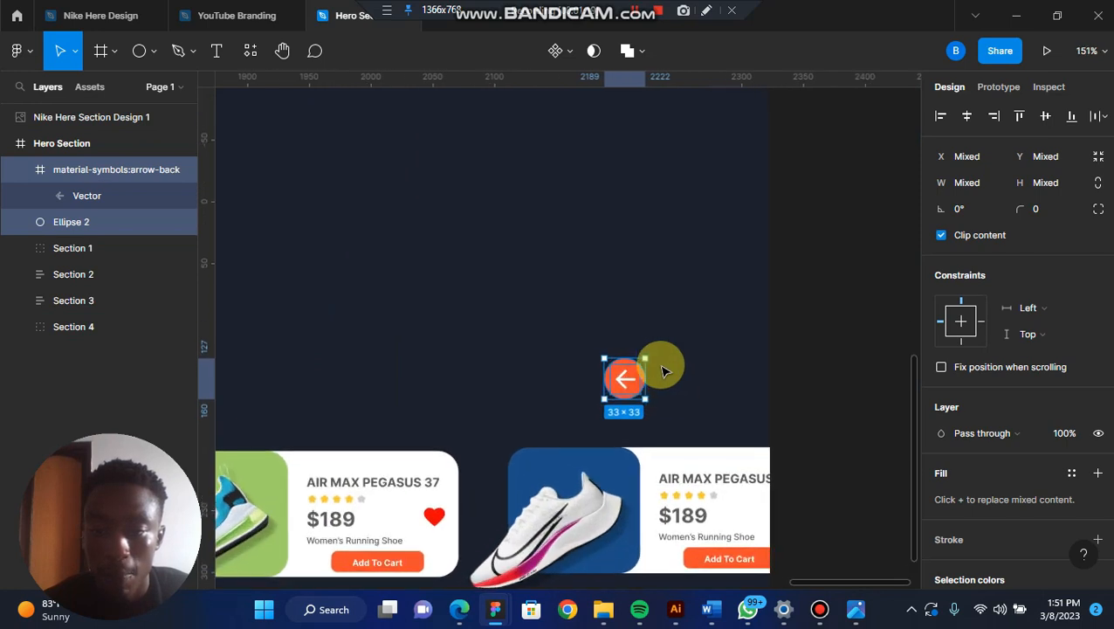
click(664, 371)
drag(664, 371, 560, 383)
click(625, 384)
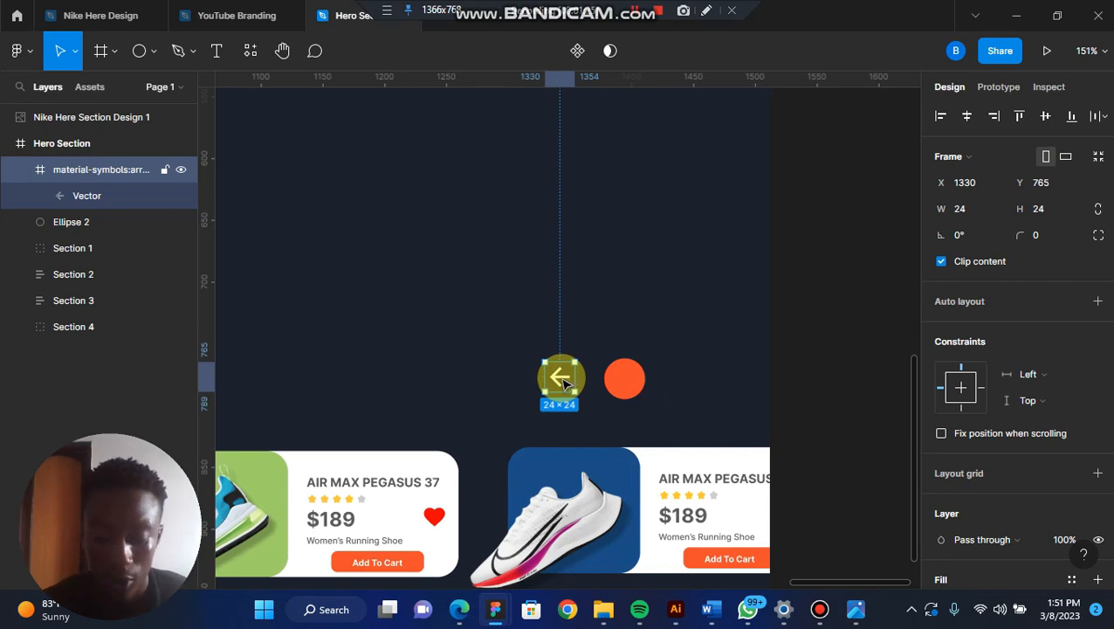
Step: Duplicate the white arrow above the circle and flip the copy to point right, with a width of 24
drag(617, 351, 603, 346)
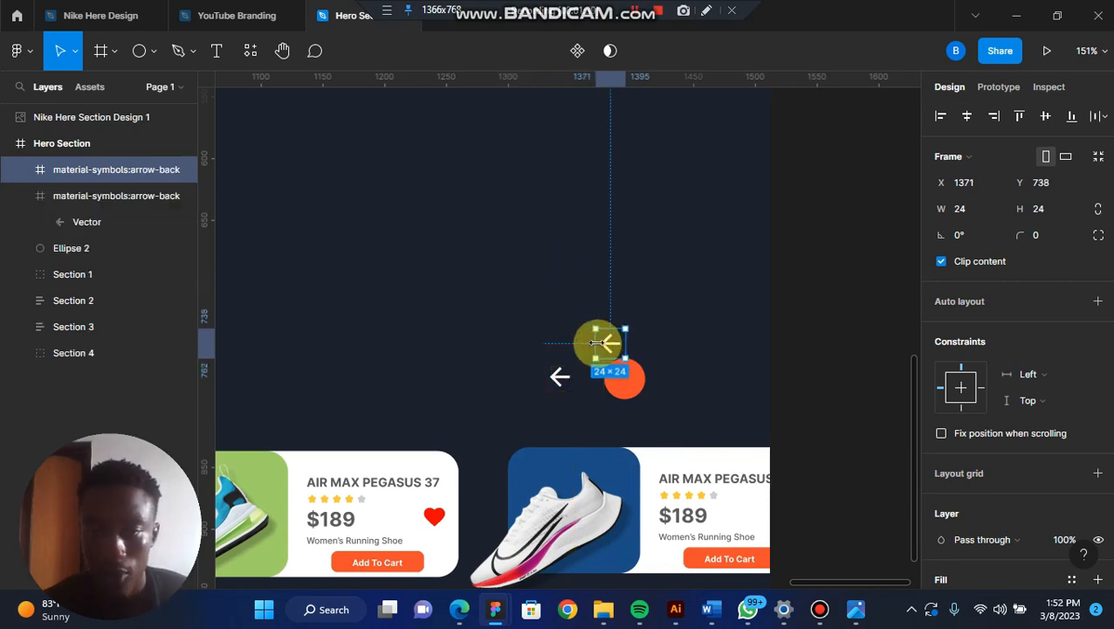
drag(597, 343, 652, 345)
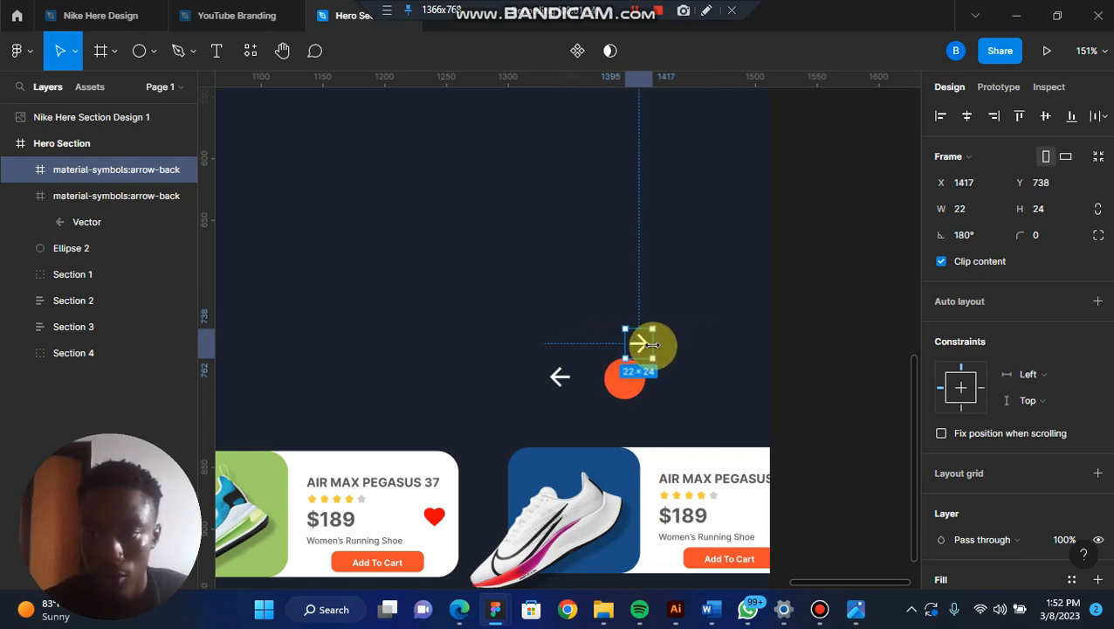
click(971, 213)
text(24)
key(Return)
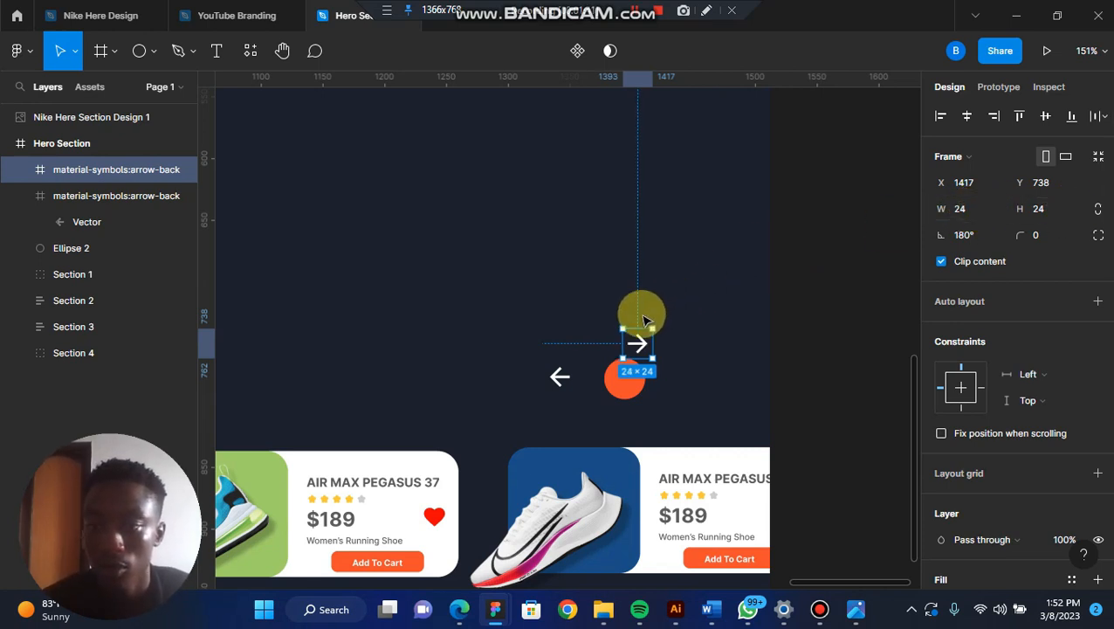
Step: Center the right-pointing arrow on the orange circle and group the arrow with the circle
drag(636, 346, 623, 381)
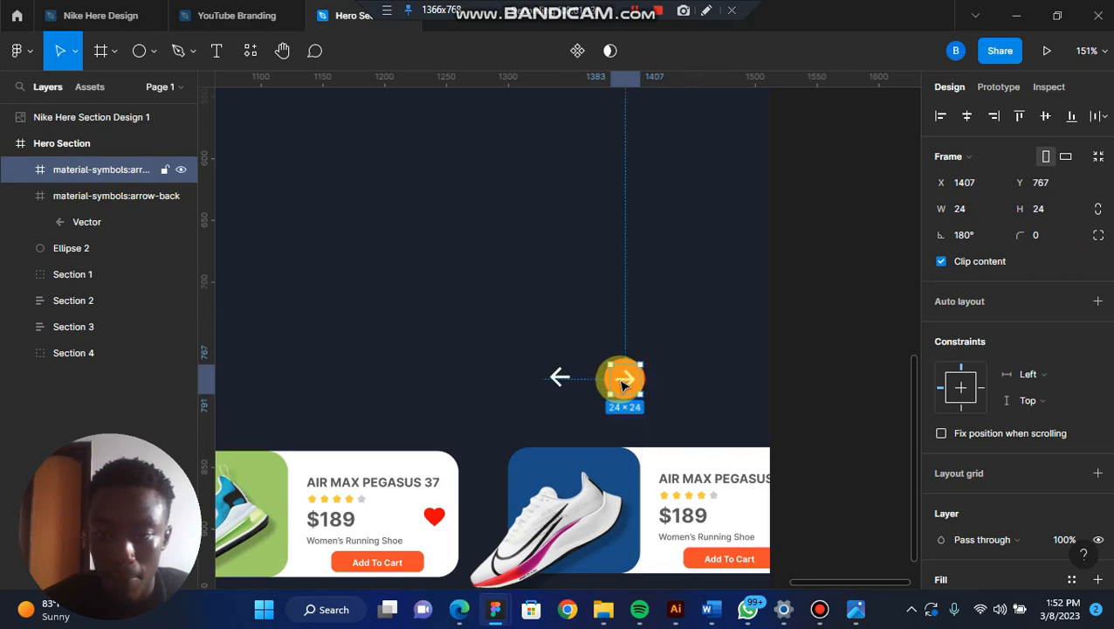
click(597, 337)
click(627, 403)
shift+click(631, 401)
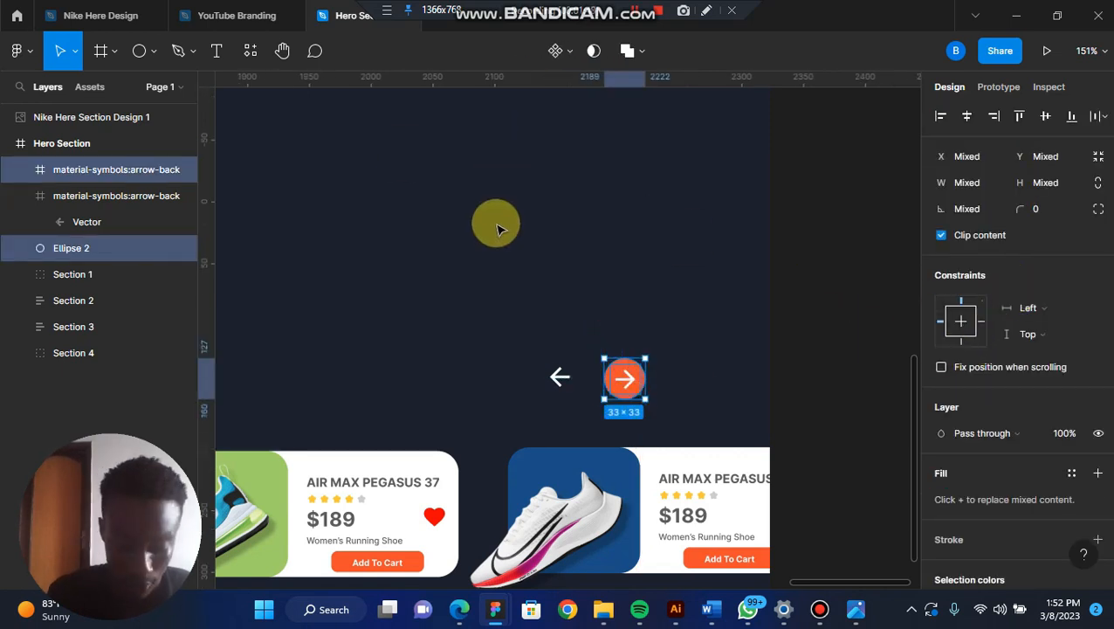
key(ctrl+g)
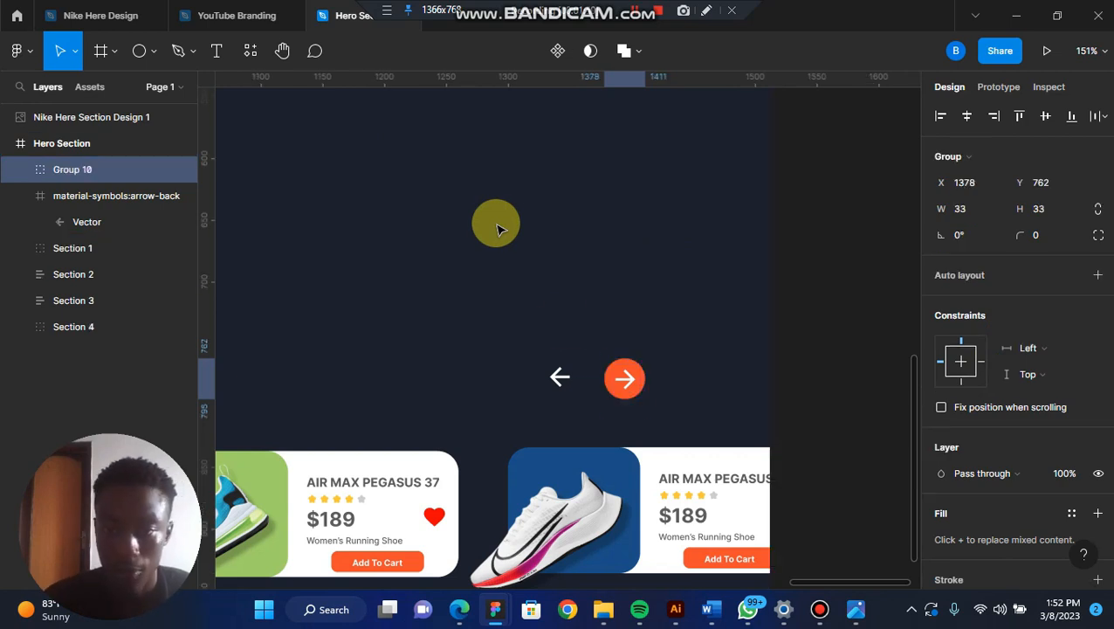
Step: Move the left-pointing arrow to about X 1334, Y 767, level with the orange circle and closer to it
double_click(563, 377)
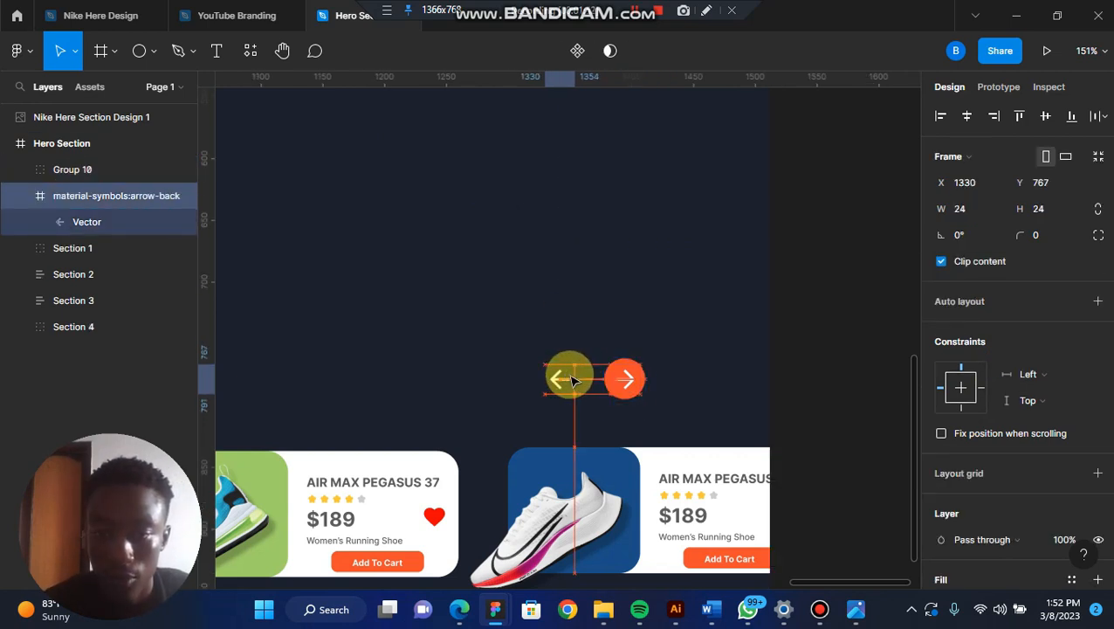
drag(573, 380, 576, 381)
drag(560, 344, 678, 398)
click(636, 311)
click(622, 378)
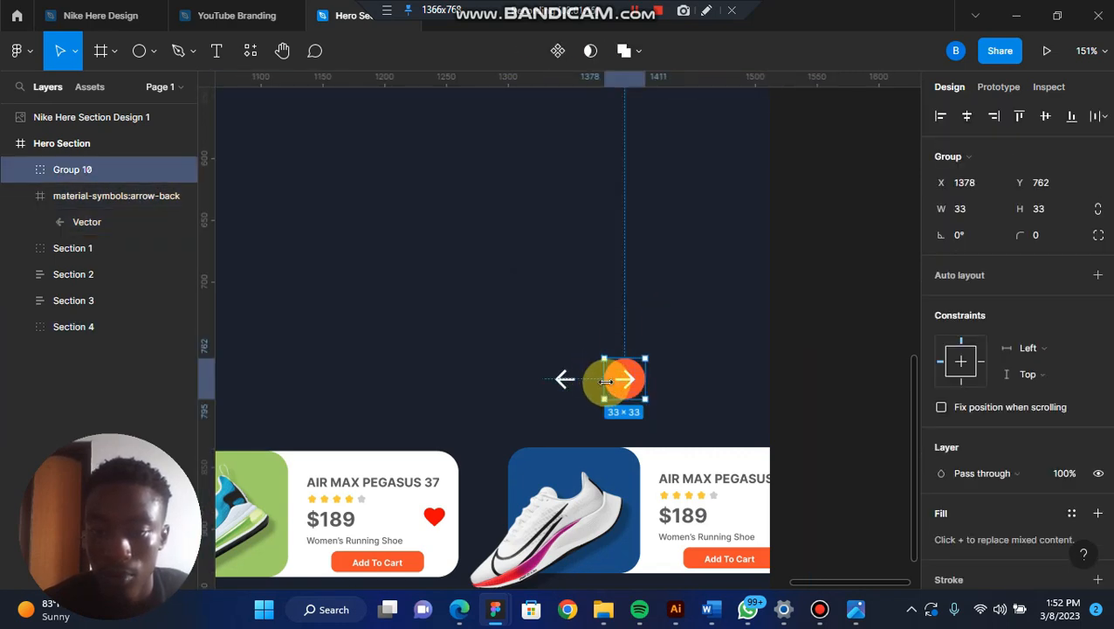
click(578, 388)
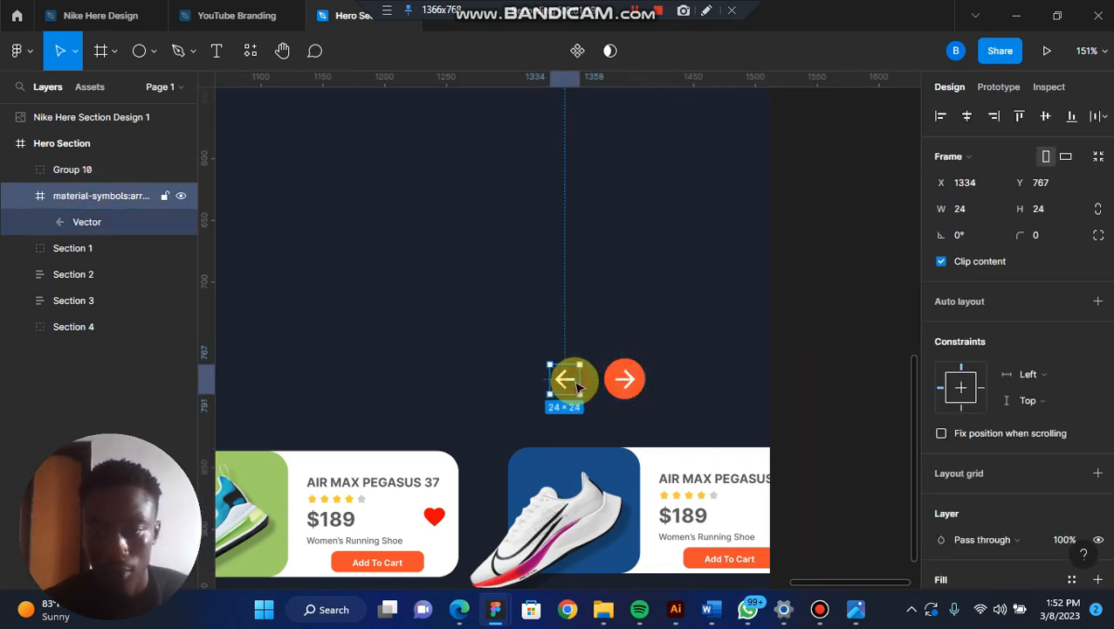
key(Escape)
Step: Align the vertical centers of the two arrow controls and group them at about X 1402, Y 789, above the blue card
click(623, 378)
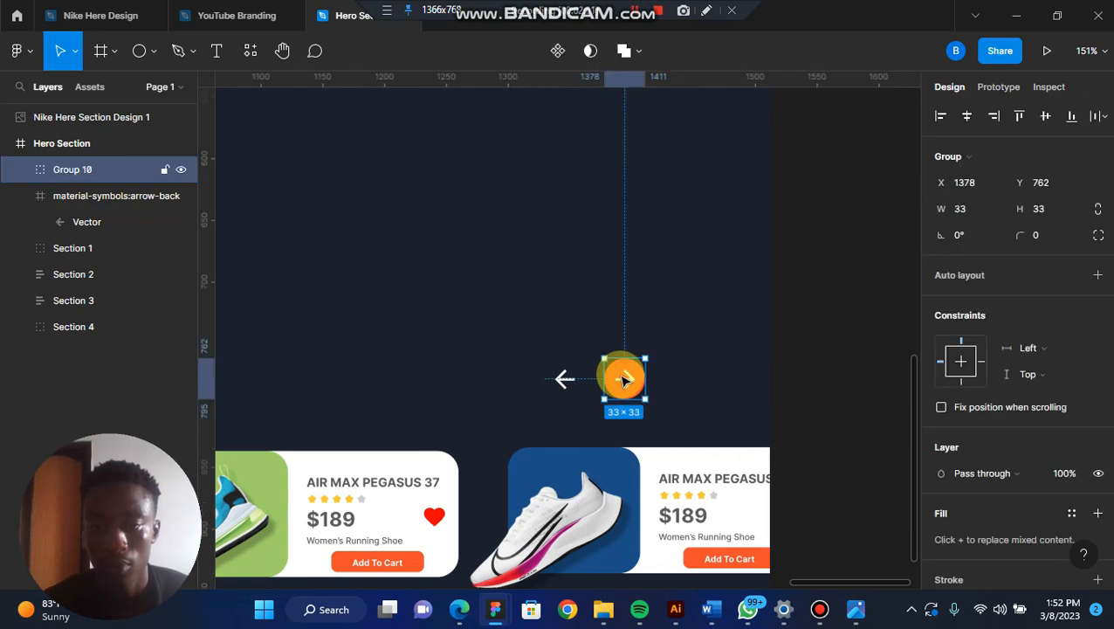
shift+click(551, 379)
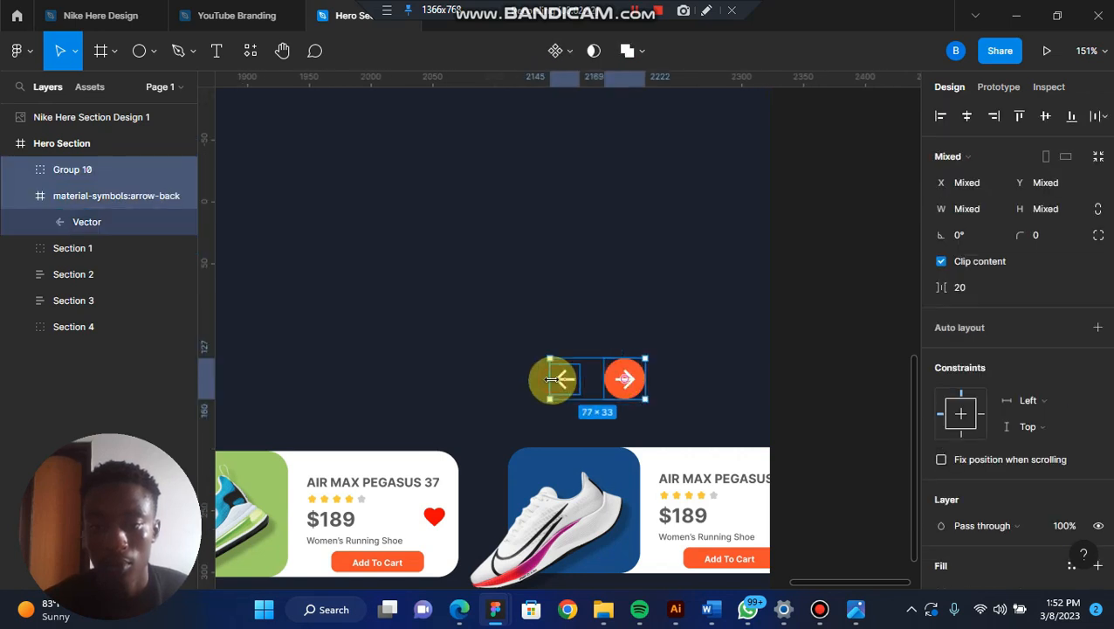
click(1044, 122)
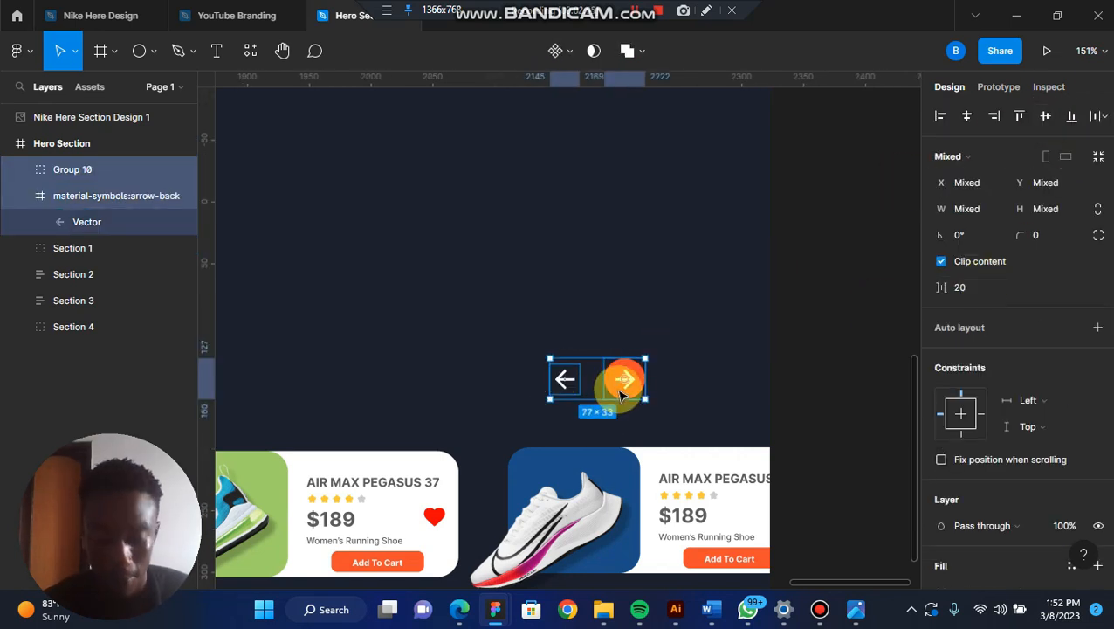
key(ctrl+g)
drag(624, 395, 708, 424)
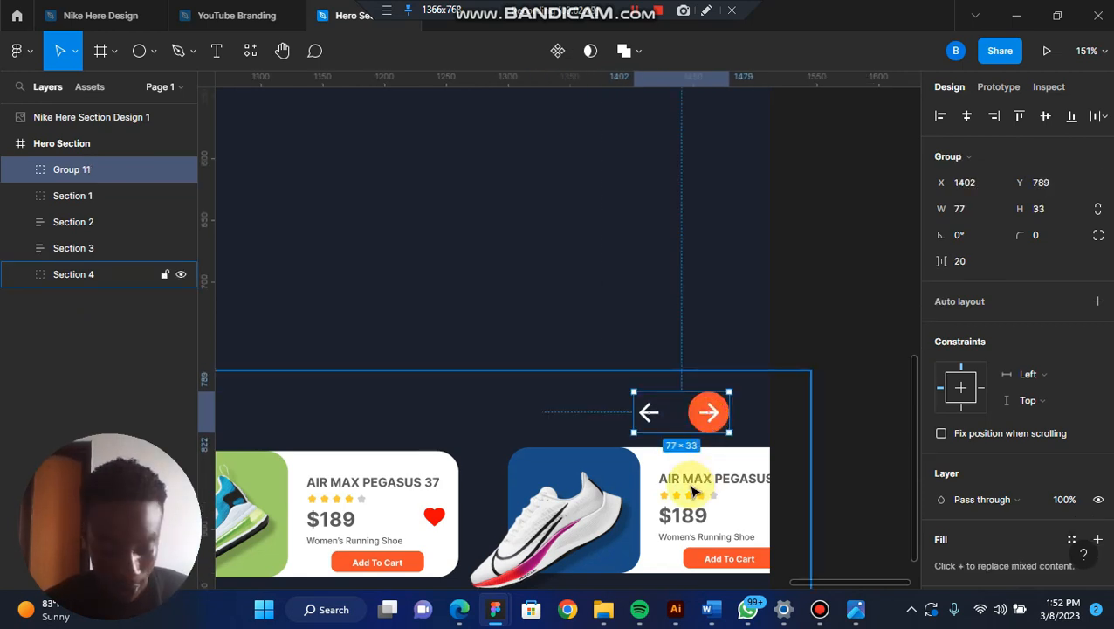
Step: Group the arrow controls with the product card row and rename the new group Section 4
shift+click(694, 492)
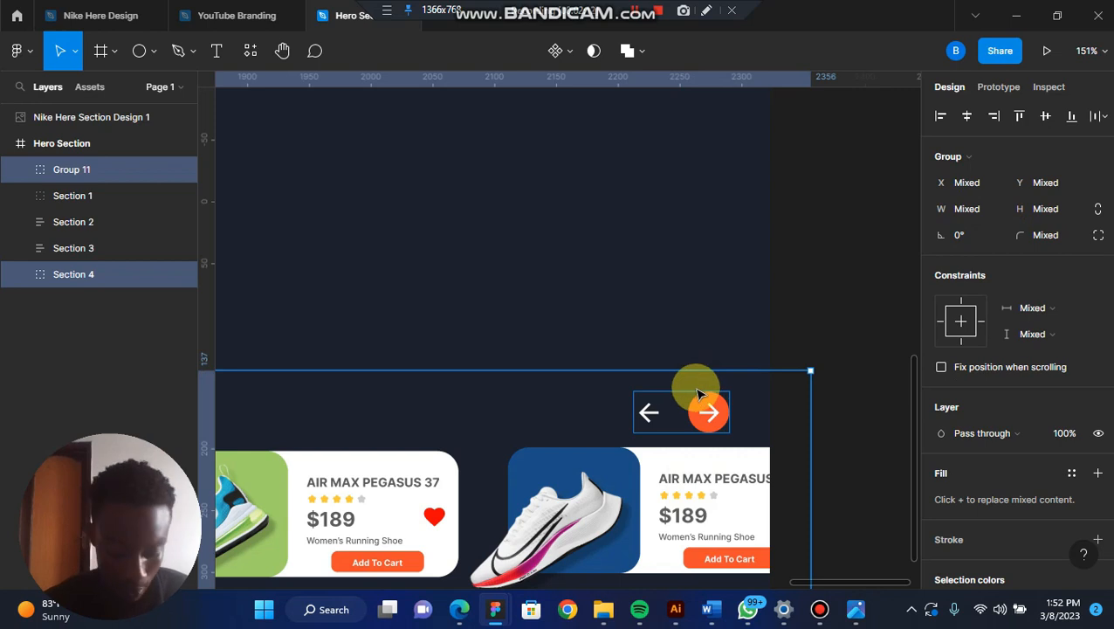
key(ctrl+g)
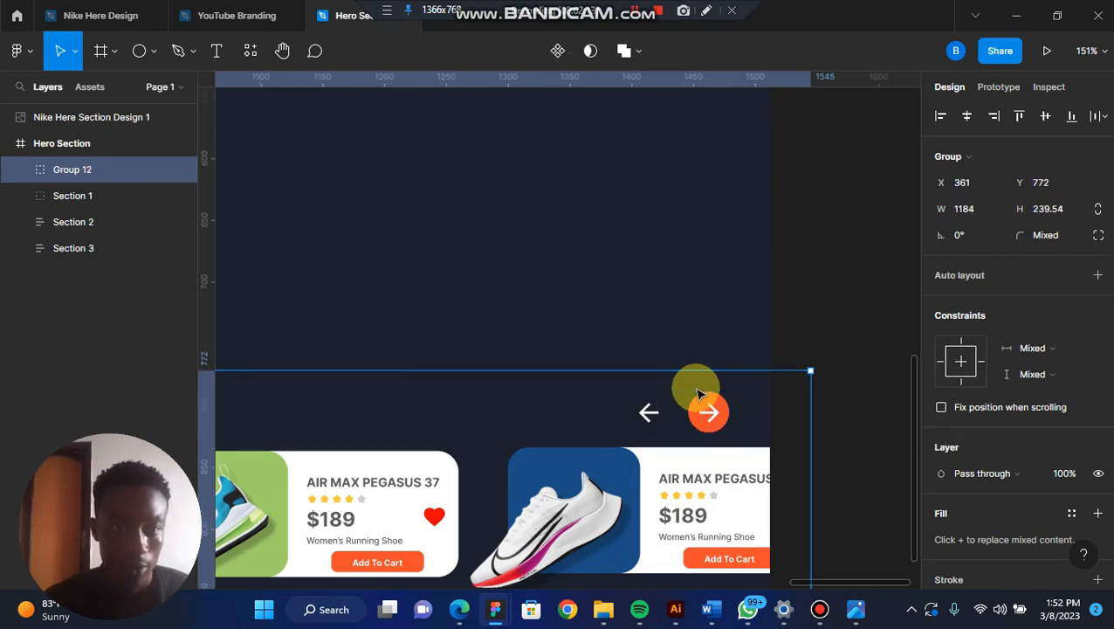
double_click(74, 170)
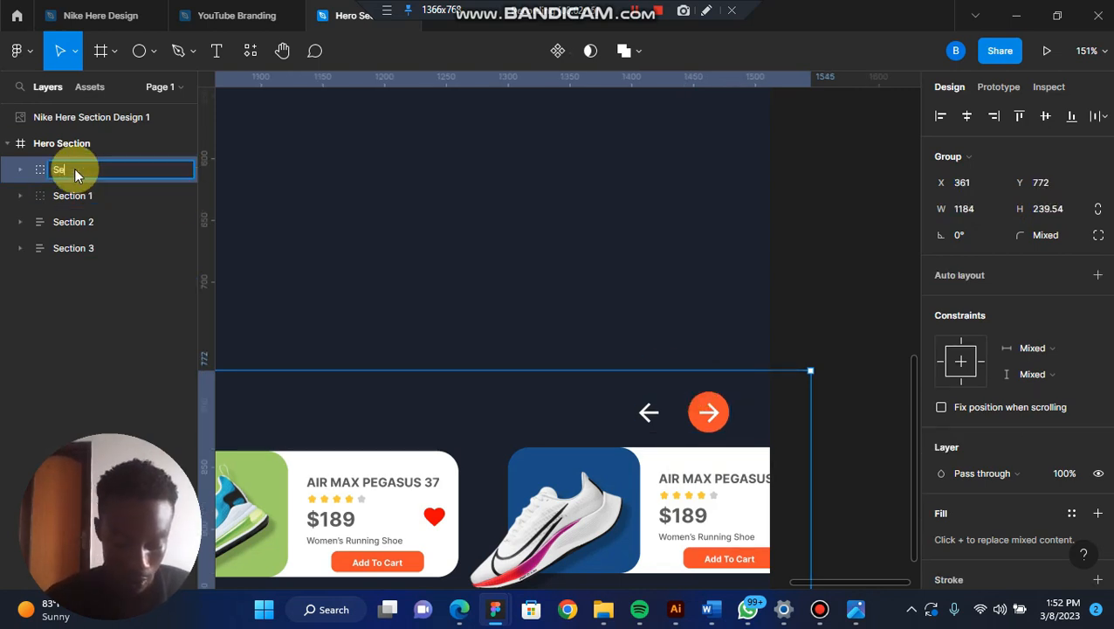
text(Section 4)
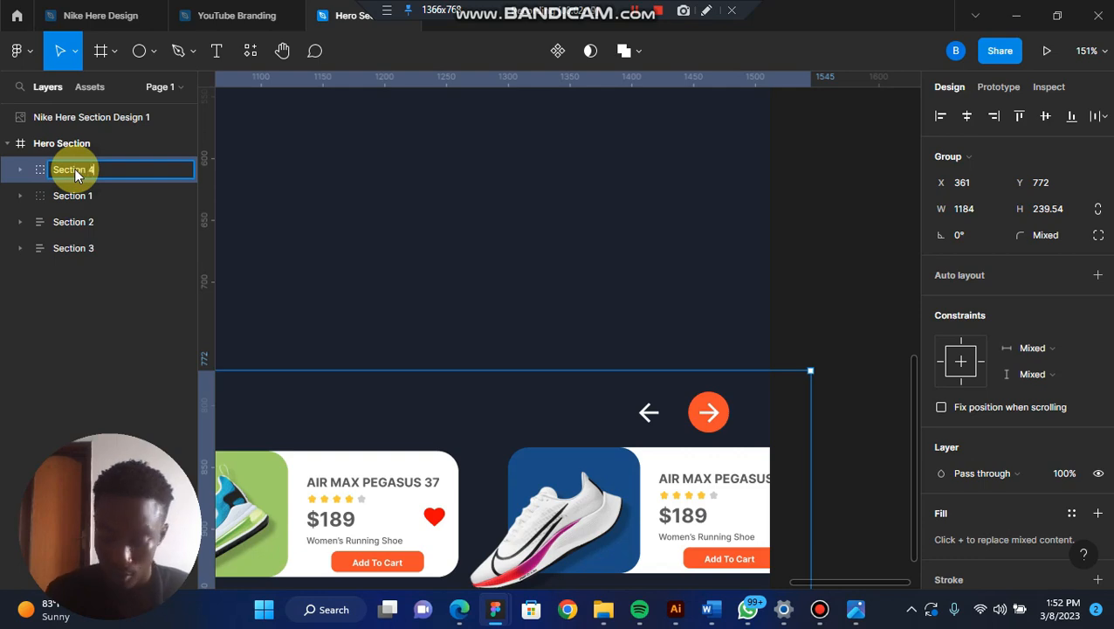
key(Return)
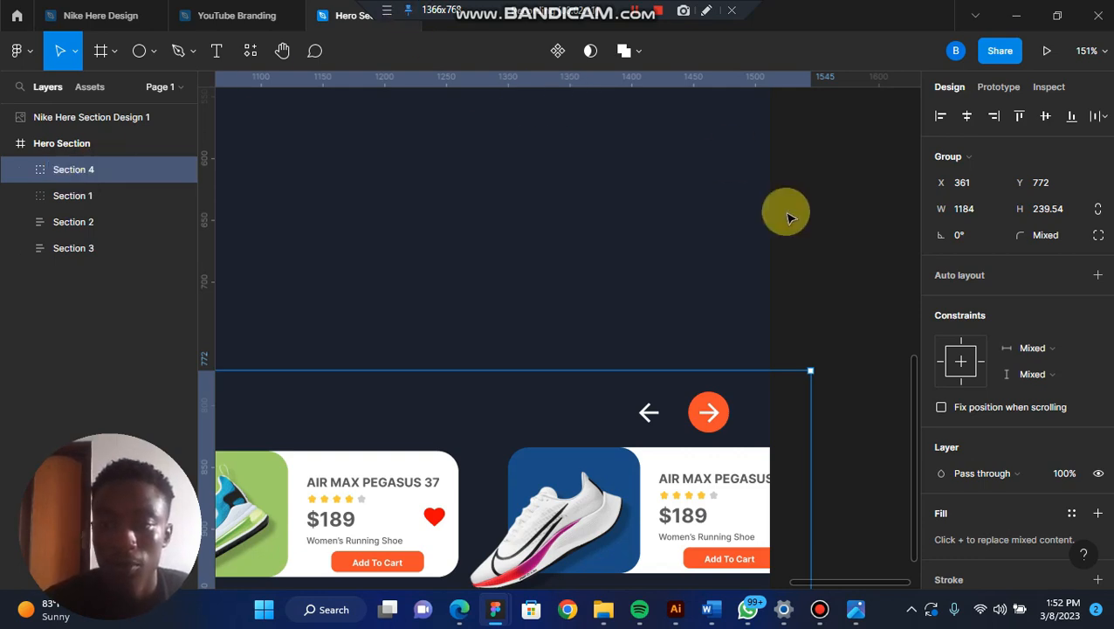
click(786, 217)
Step: Copy the large shoe image from the white layout in Nike Here Design and paste it below the Hero Section frame at about X 1331, Y 264
scroll(786, 217, down, 5)
scroll(786, 217, down, 8)
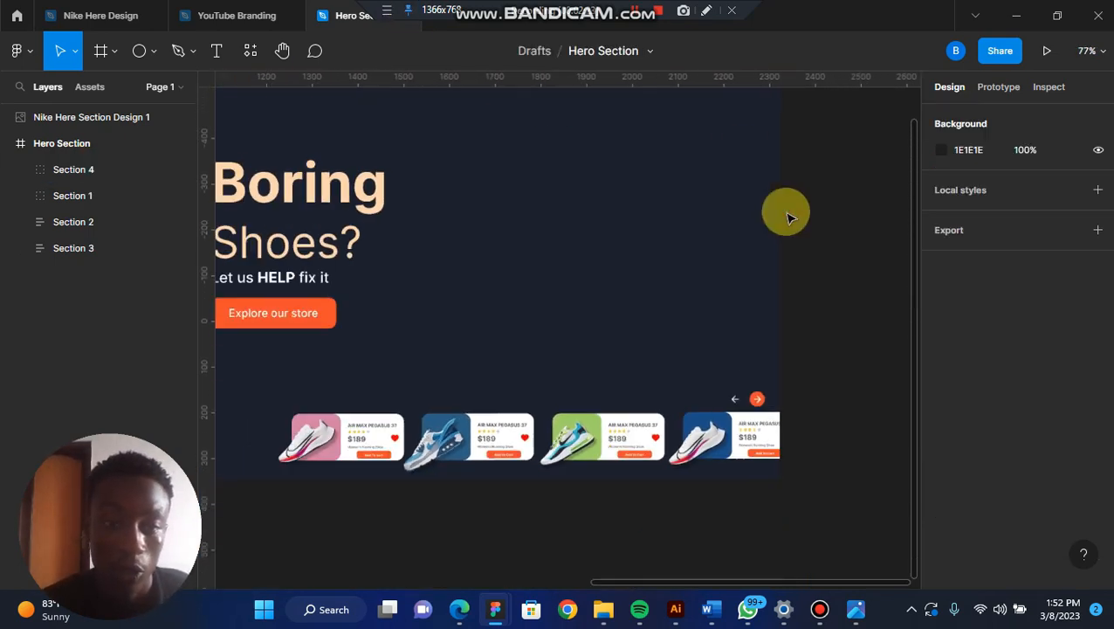
scroll(651, 229, up, 2)
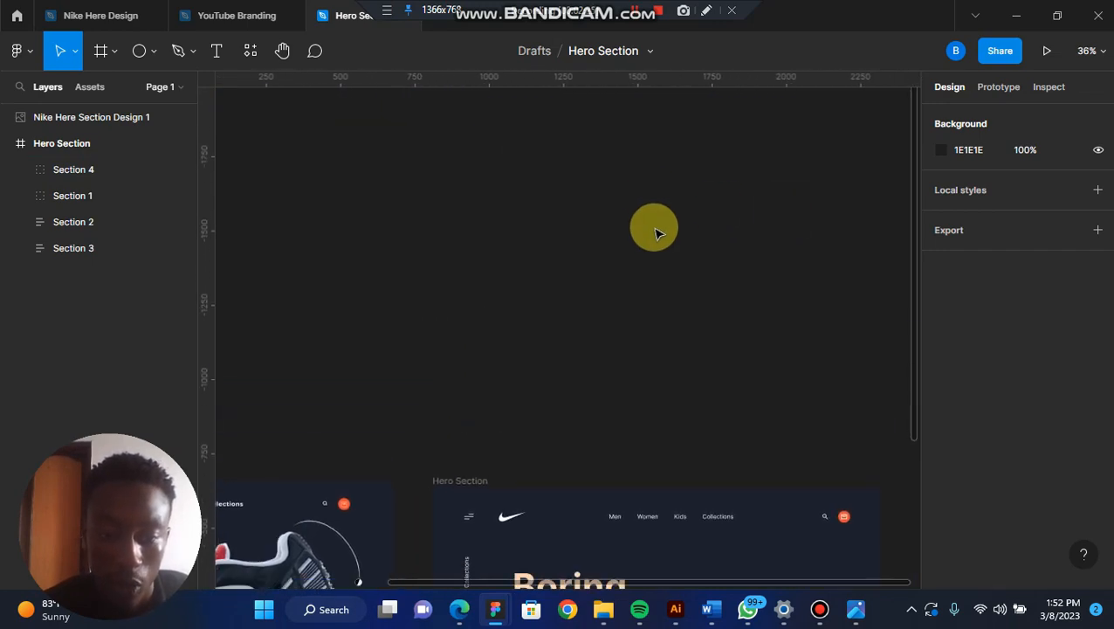
scroll(400, 450, down, 5)
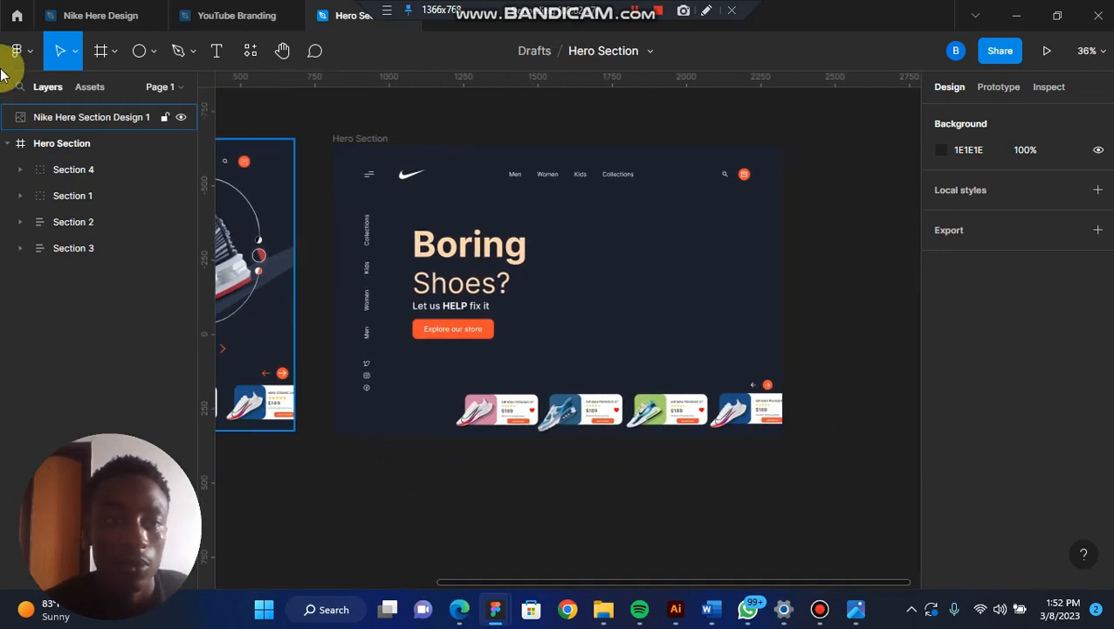
click(88, 16)
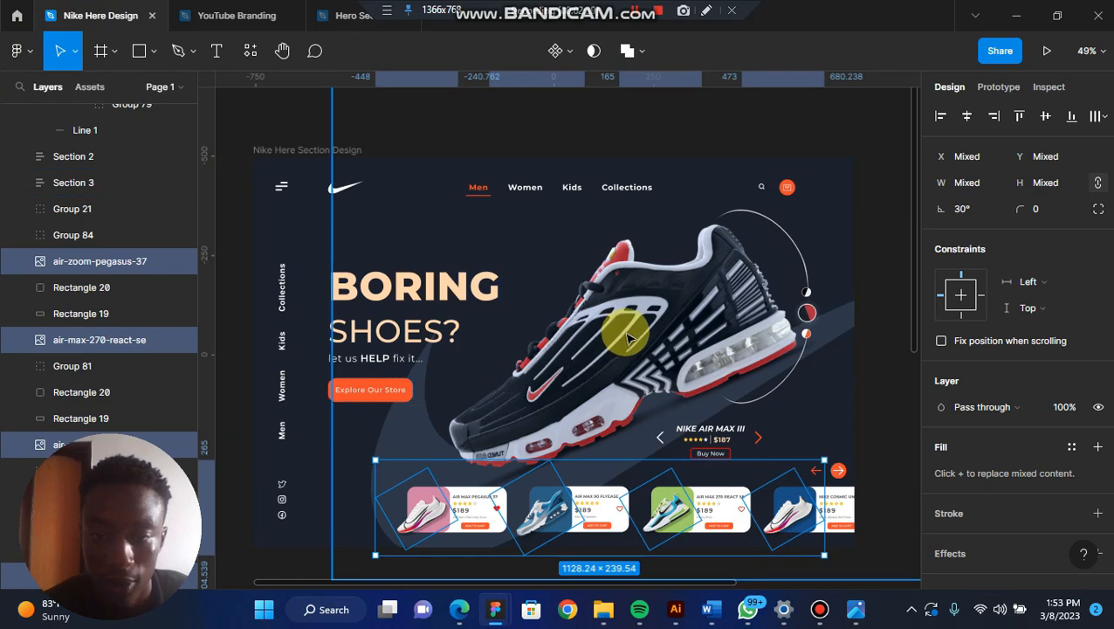
scroll(672, 373, down, 4)
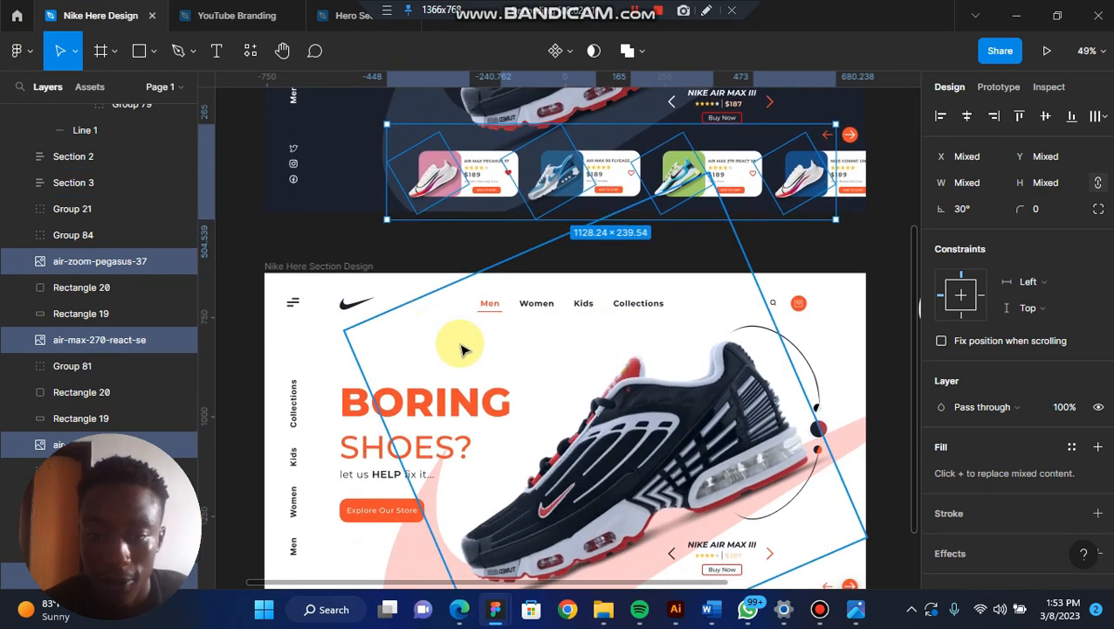
click(669, 451)
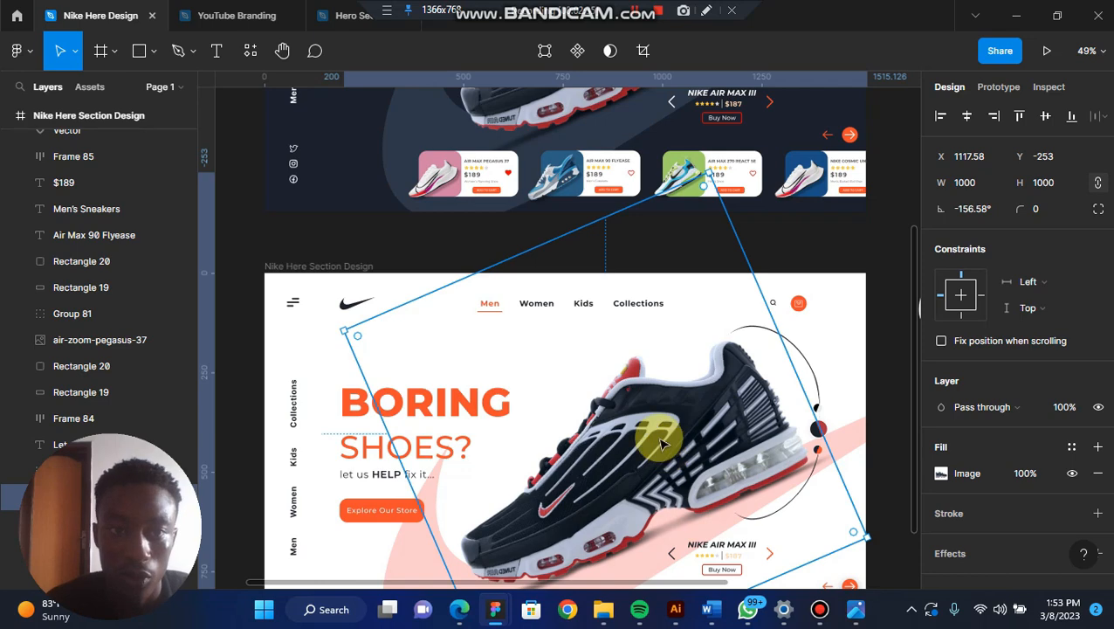
click(339, 18)
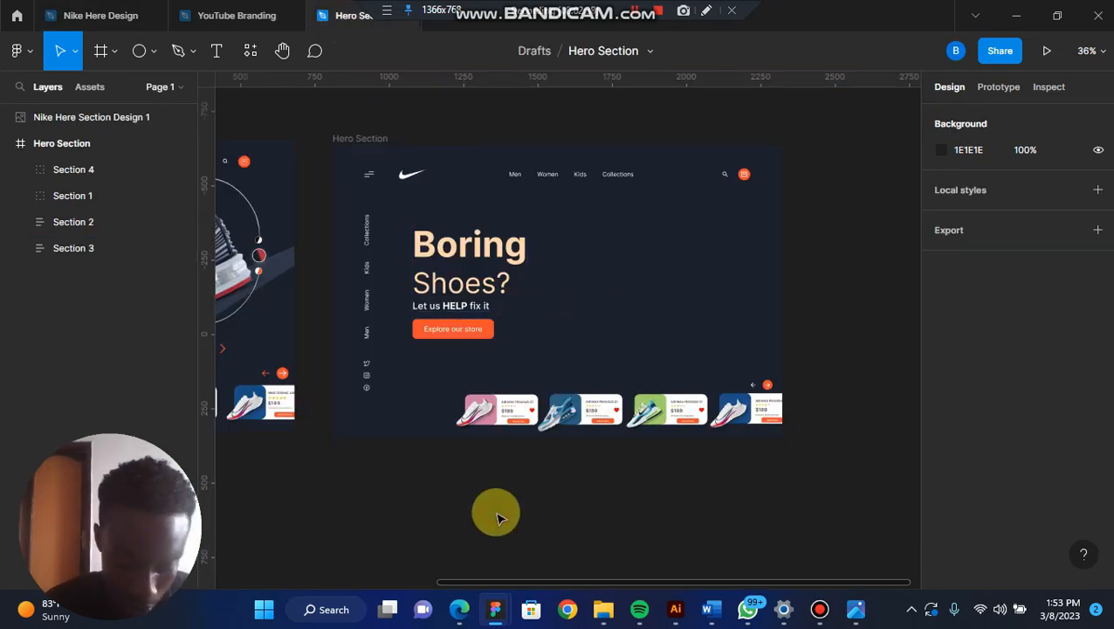
key(ctrl+v)
drag(572, 318, 491, 550)
drag(566, 527, 510, 574)
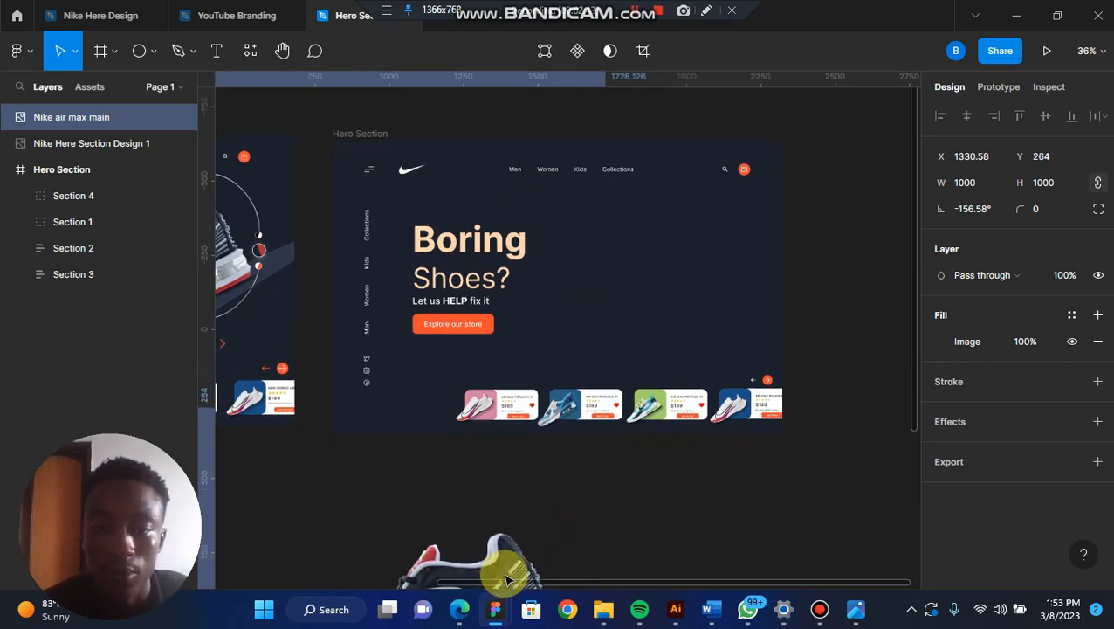
click(590, 285)
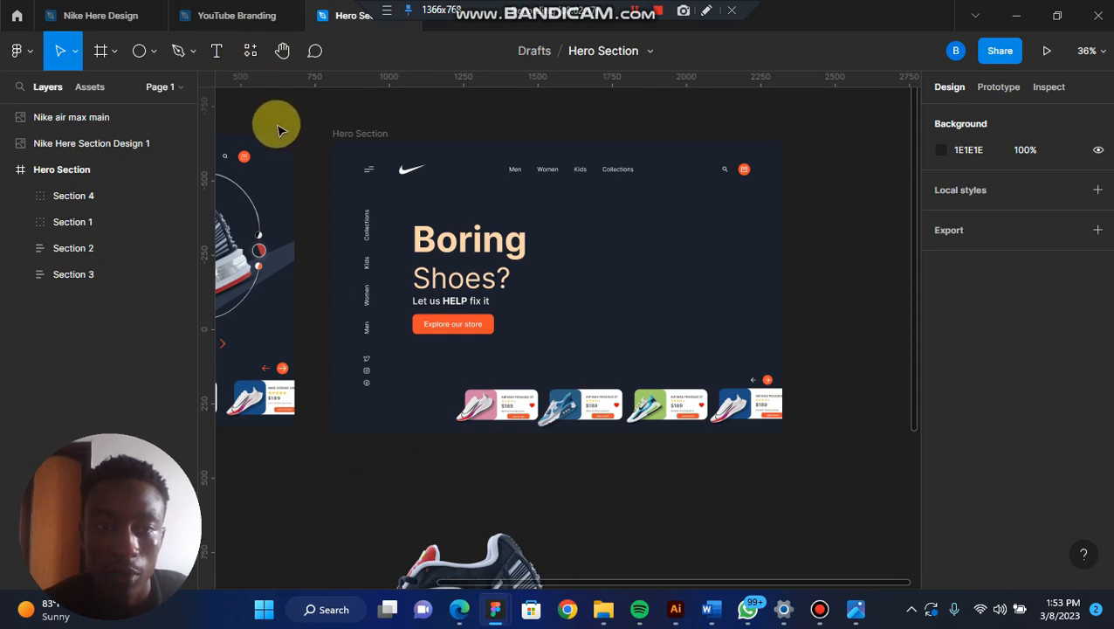
Step: Open the Iconify plugin and search its icons for "Nike"
scroll(353, 182, left, 2)
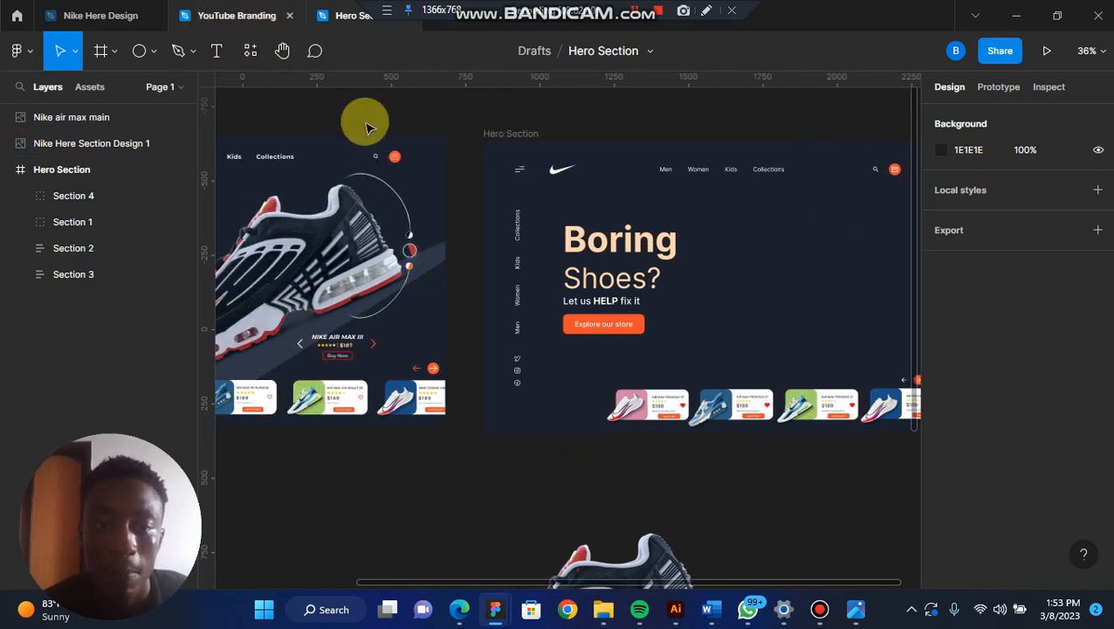
scroll(466, 248, right, 2)
scroll(467, 251, right, 2)
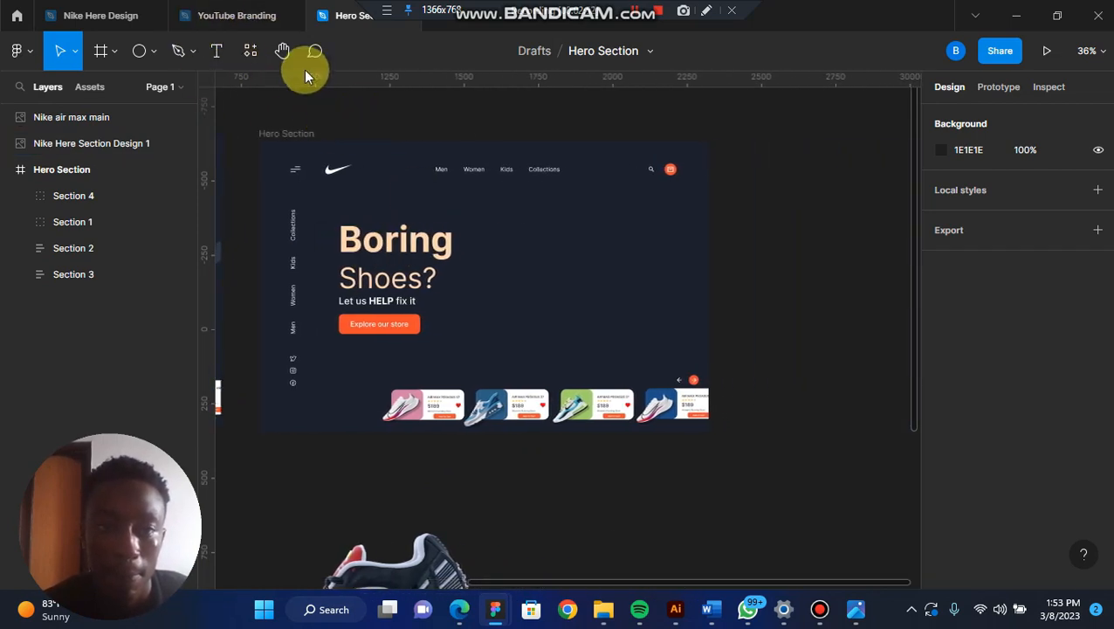
click(250, 52)
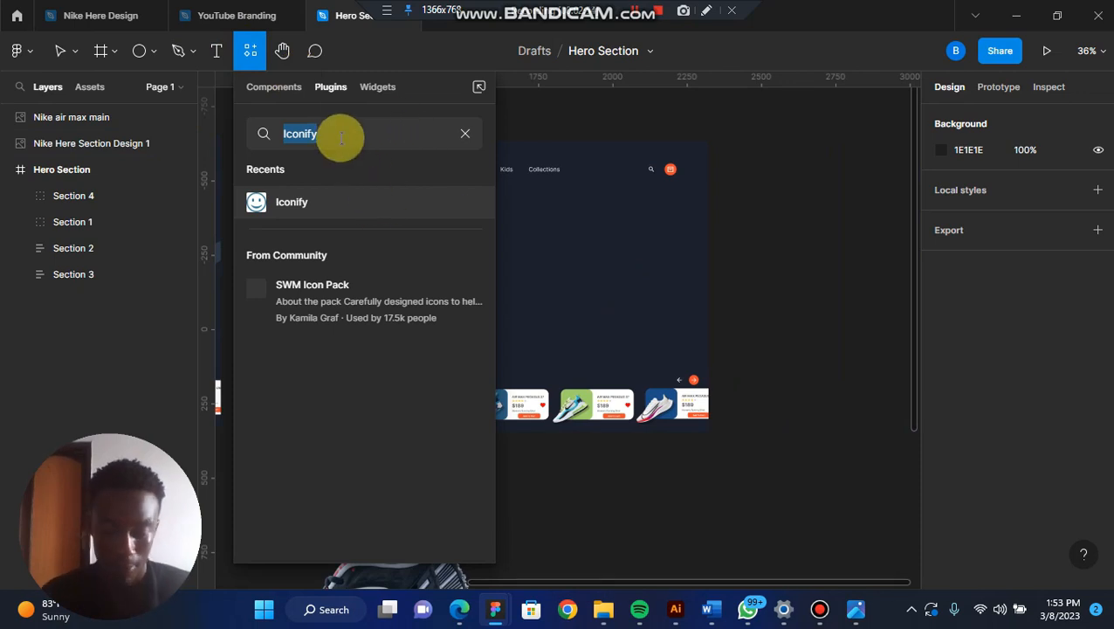
click(470, 201)
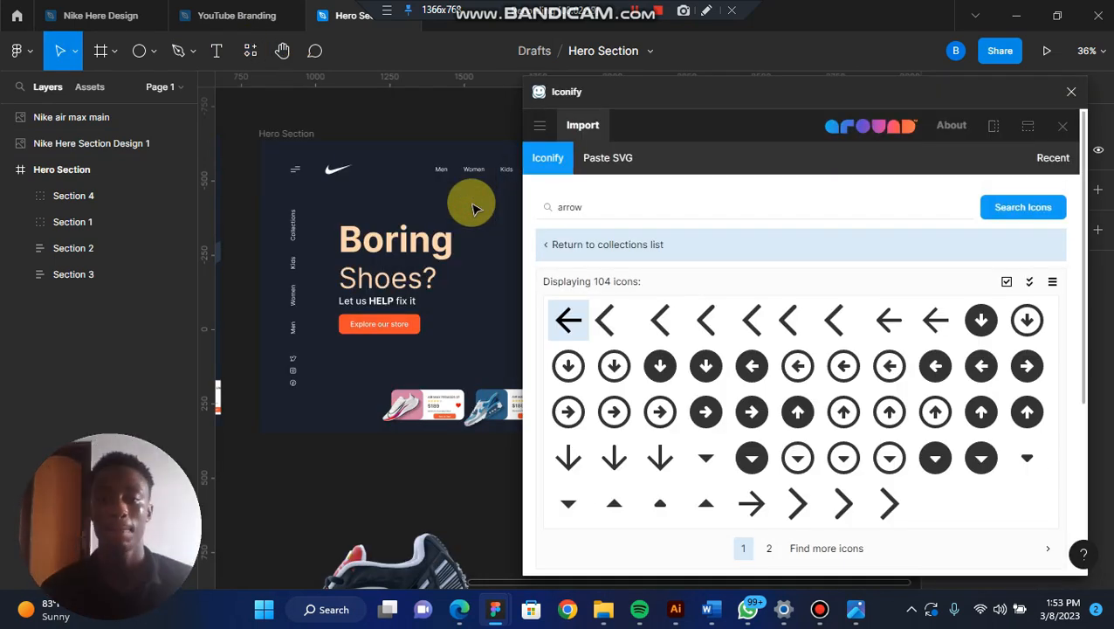
click(588, 208)
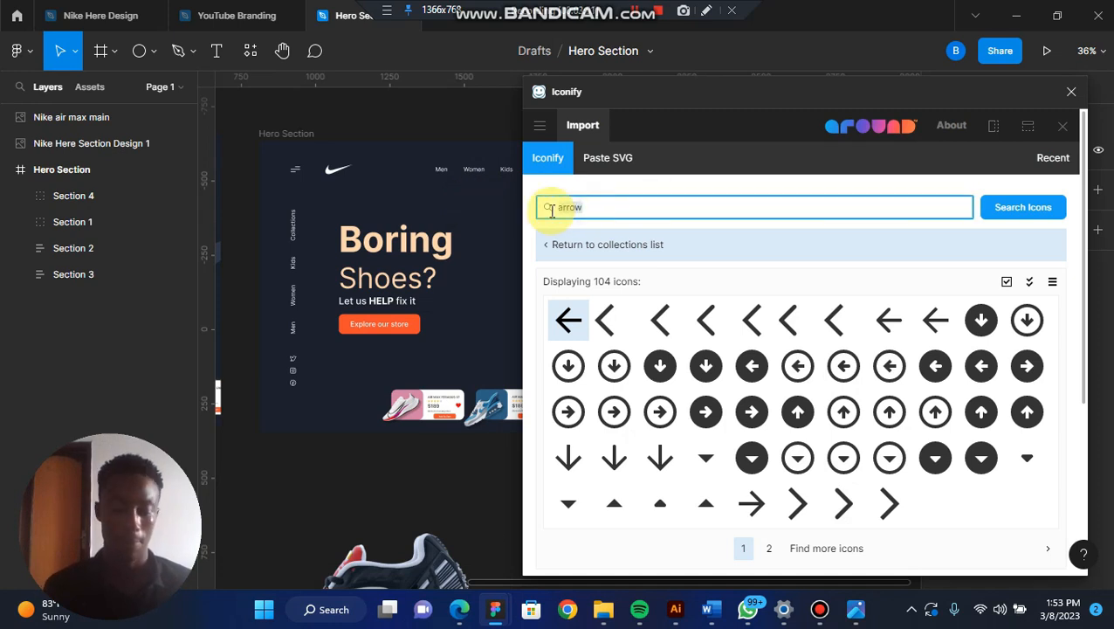
text(Nike)
key(Return)
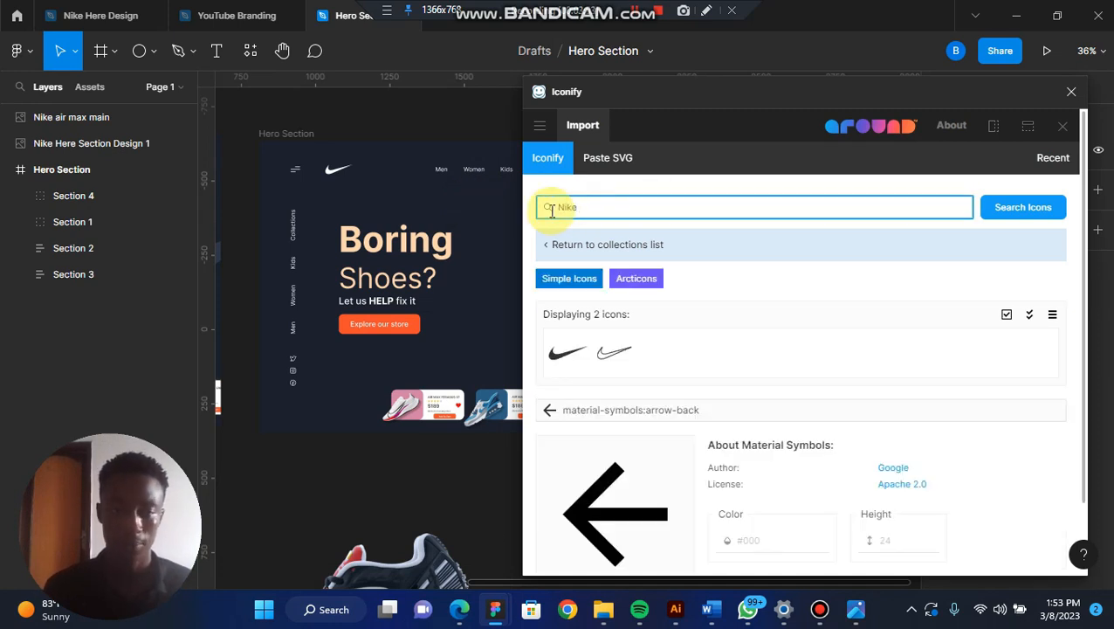
Step: Import the solid simple-icons:nike swoosh and move it into the Hero Section frame at about X 1062, Y 565
click(563, 352)
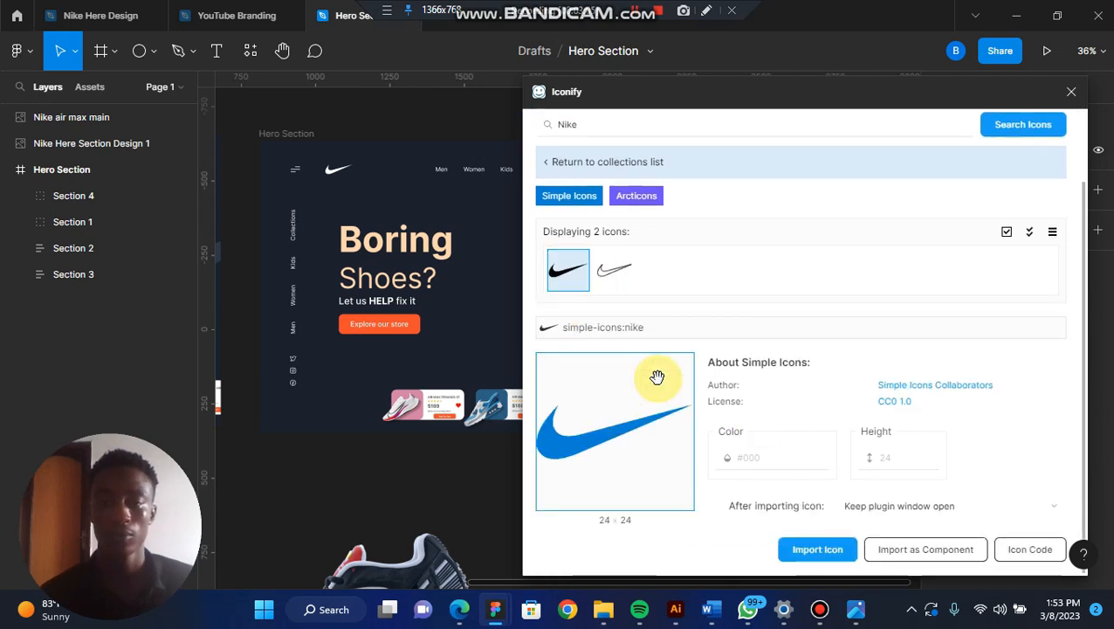
click(811, 552)
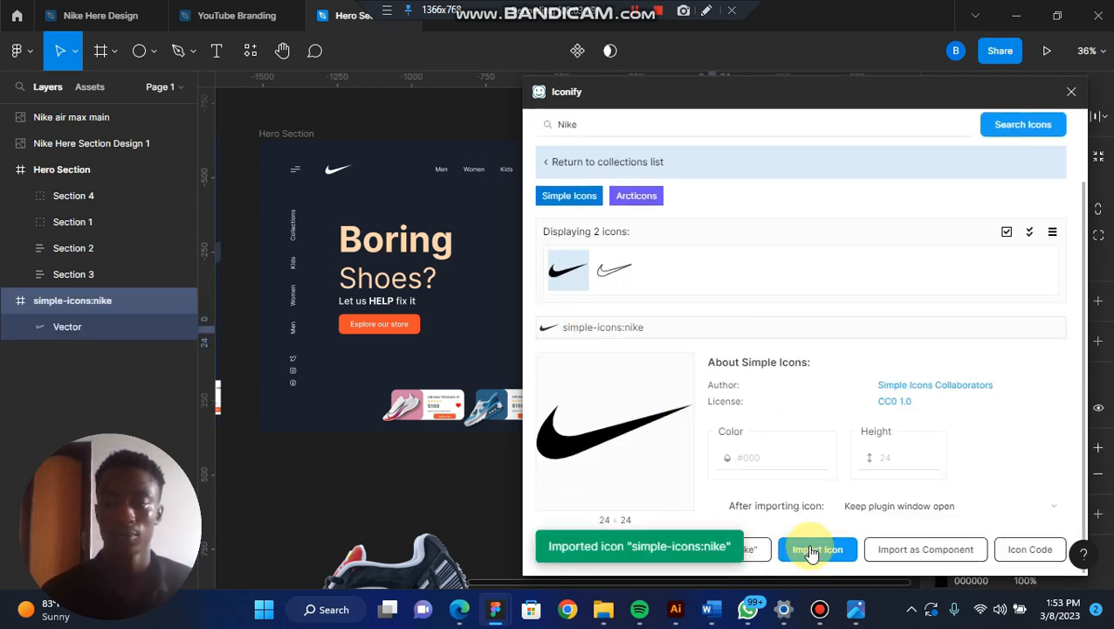
click(1072, 89)
scroll(594, 380, down, 3)
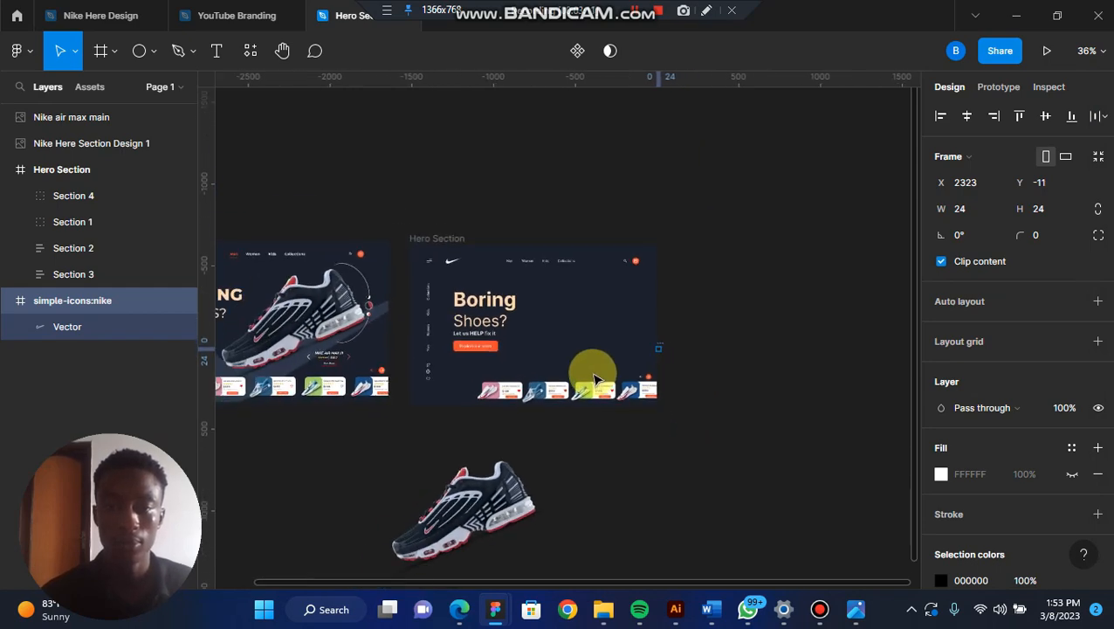
scroll(594, 379, up, 2)
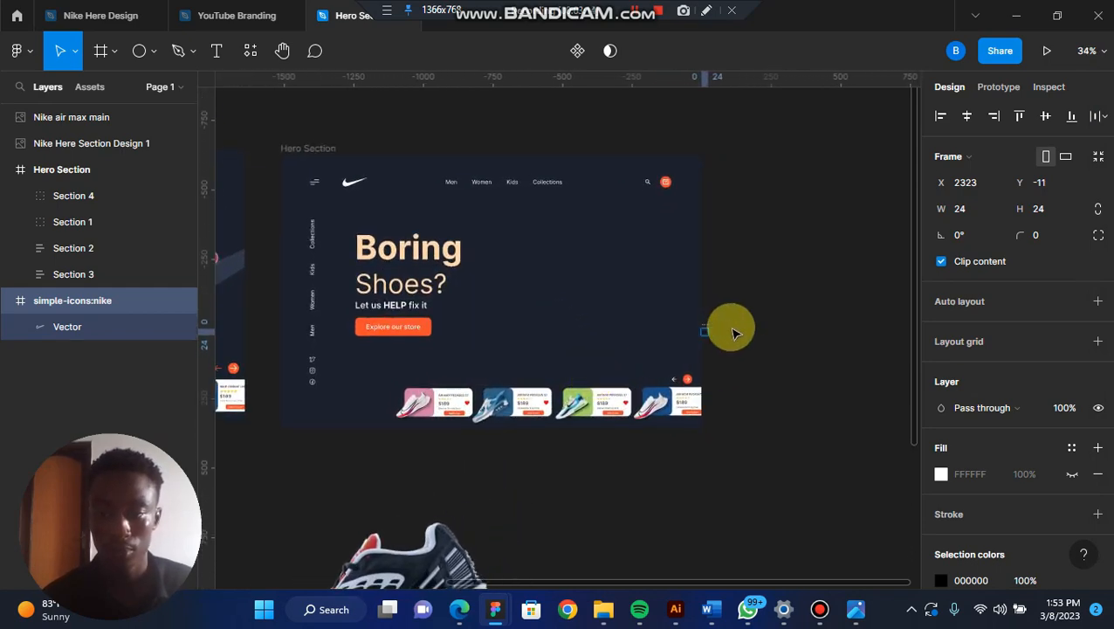
drag(709, 330, 579, 310)
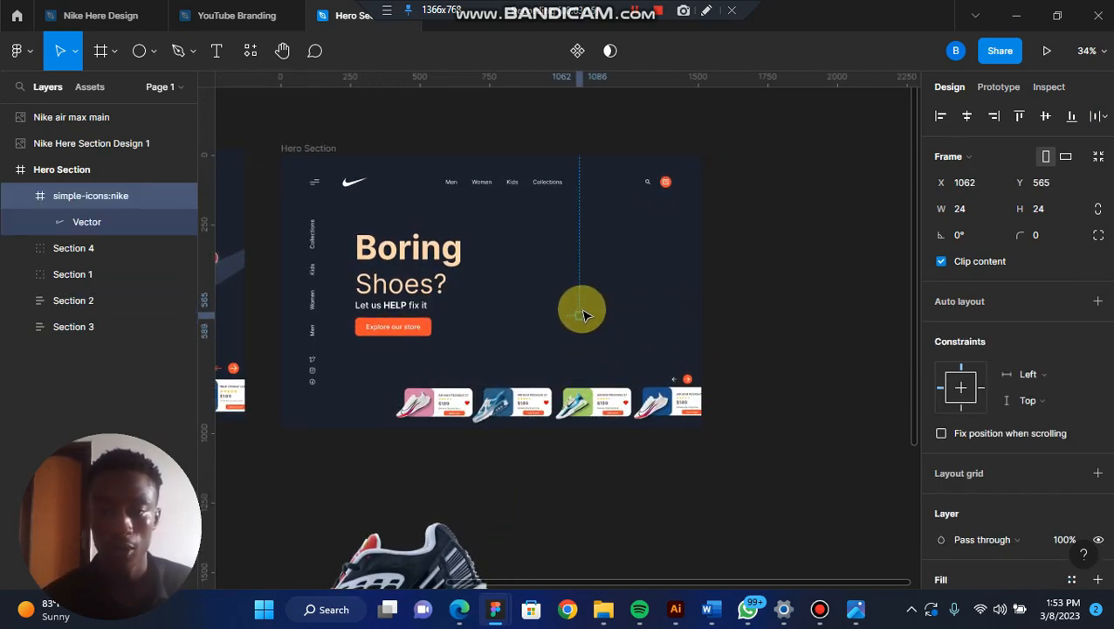
Step: Set the imported swoosh icon's width and height to 100 each
scroll(580, 310, up, 1)
click(970, 212)
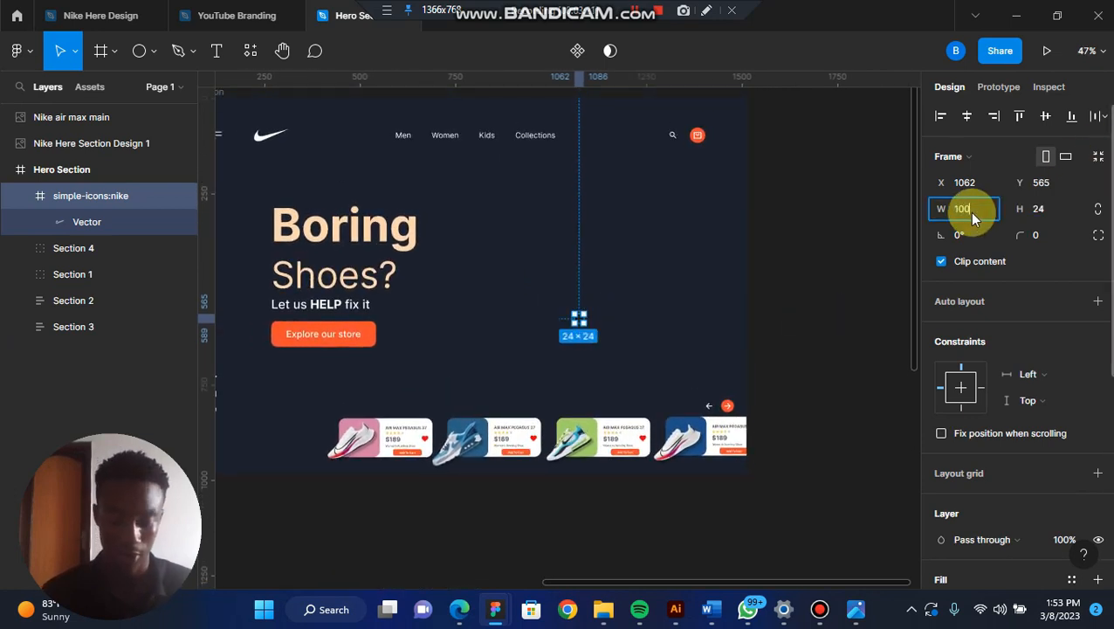
key(Tab)
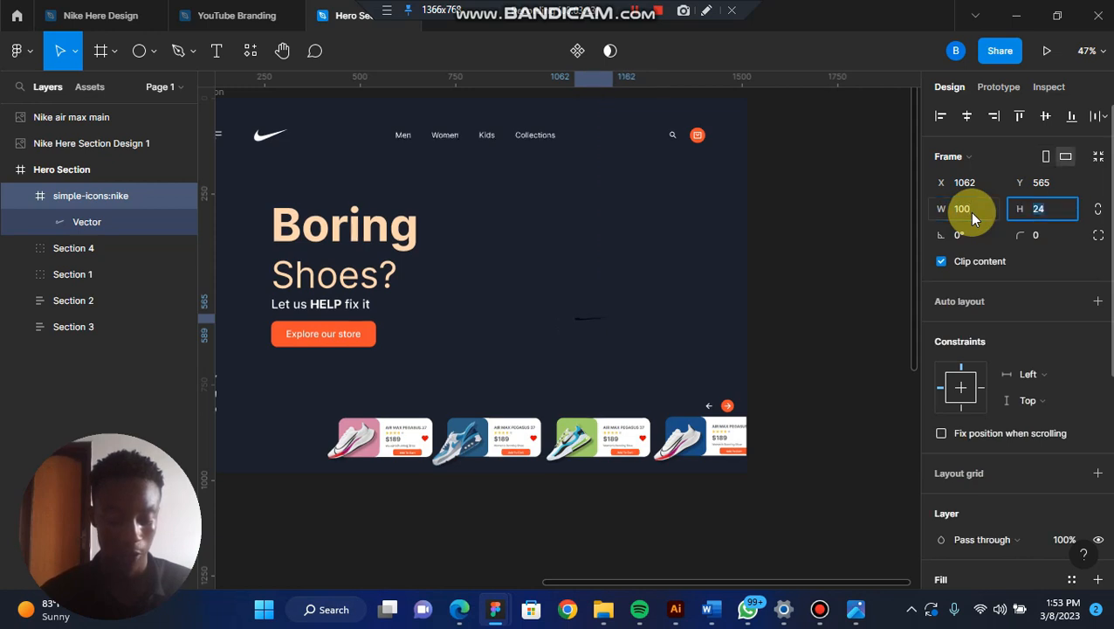
text(100)
key(Return)
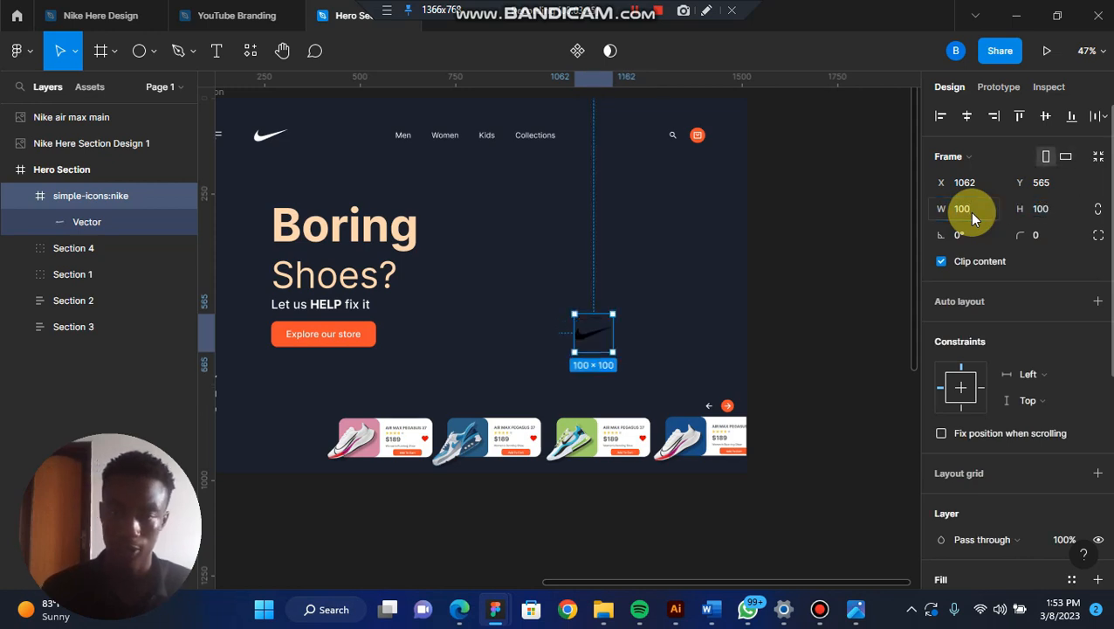
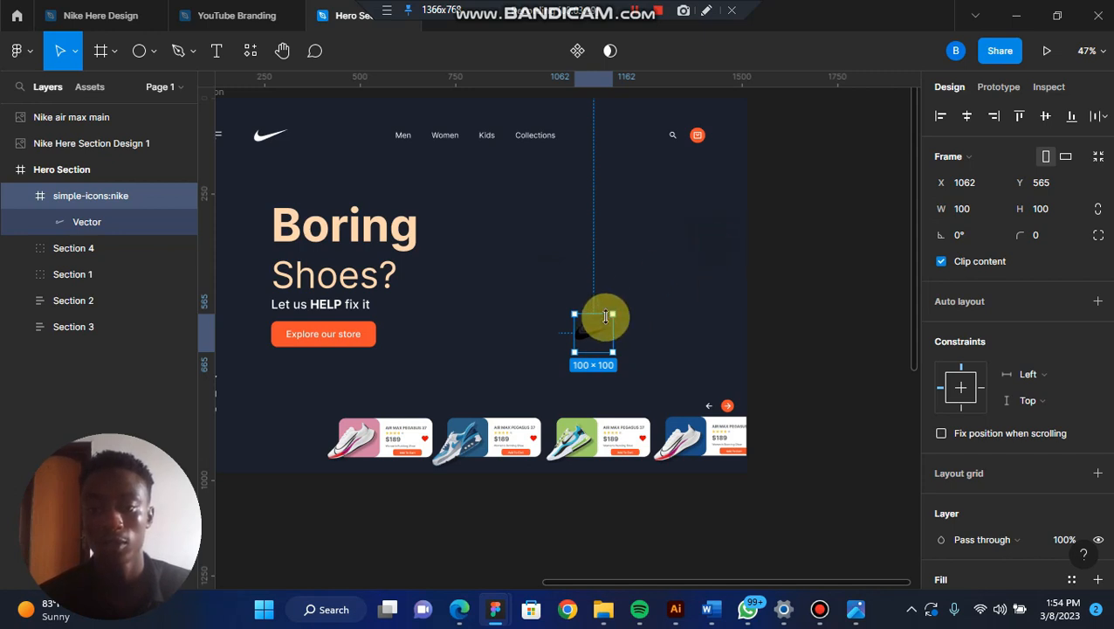
Step: Enlarge the swoosh proportionally to about 999 × 999 and position it at about X 355, Y 163 in the Hero Section
drag(615, 311, 827, 99)
drag(627, 233, 392, 366)
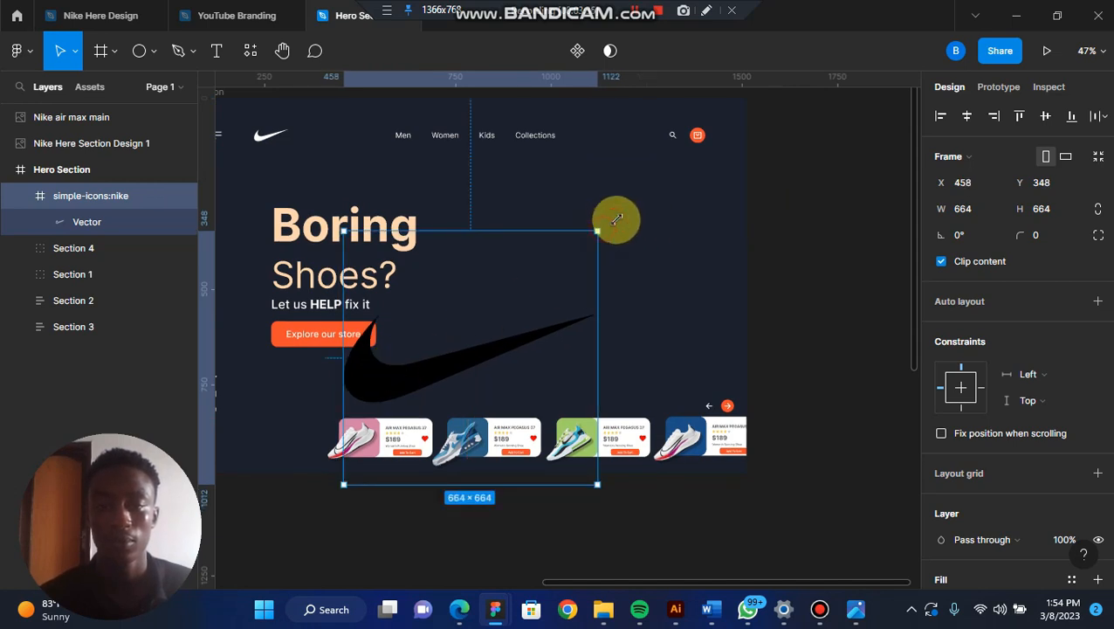
drag(616, 219, 727, 103)
drag(481, 293, 444, 358)
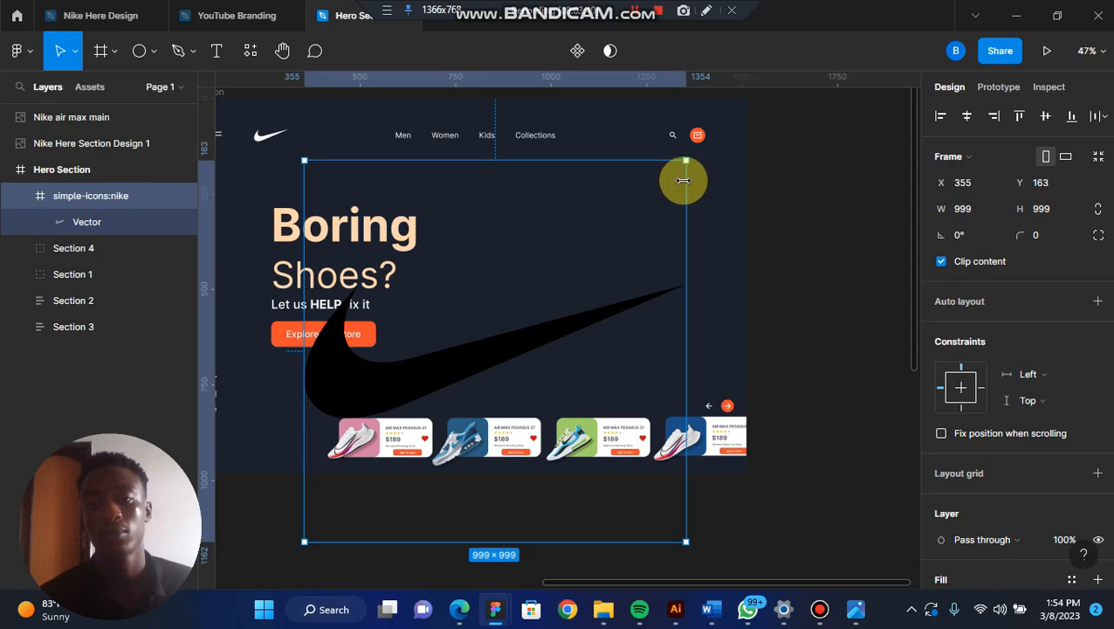
Step: Rotate the swoosh counterclockwise by about 12.91° and shift it to about X 263, Y 375
scroll(683, 181, down, 5)
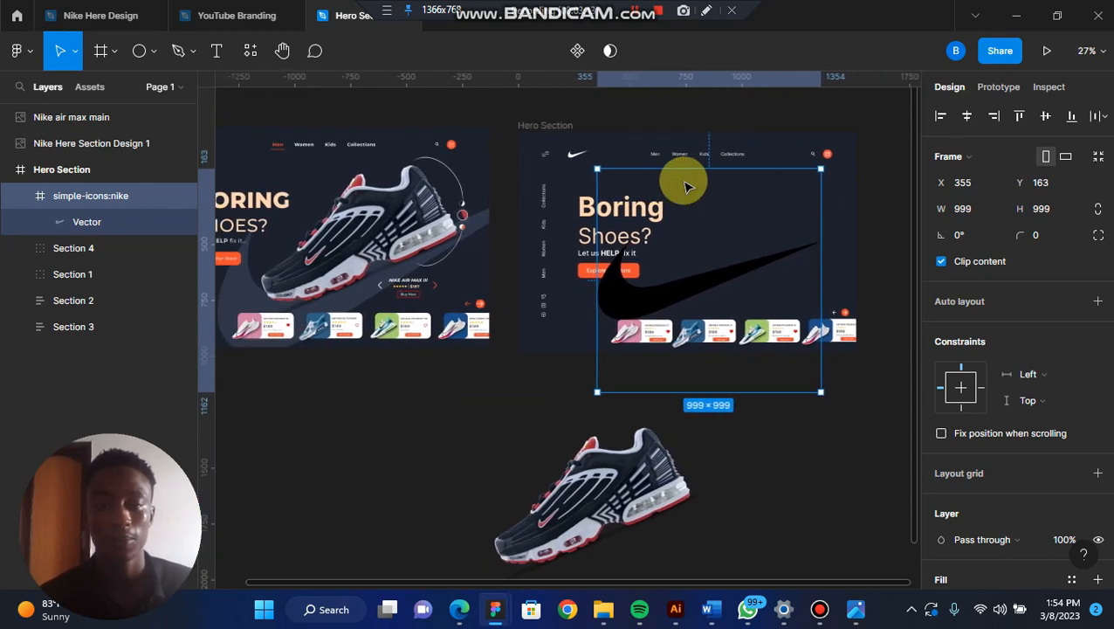
drag(827, 162, 780, 159)
drag(740, 271, 741, 291)
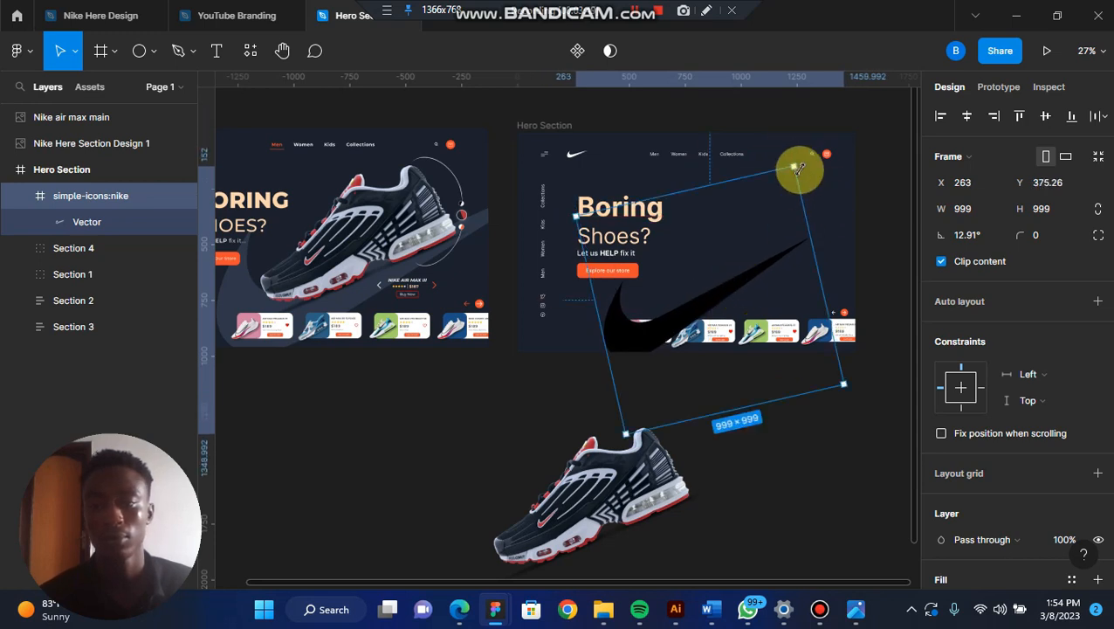
Step: Scale the rotated swoosh to about 1481 × 1481 and position it at about X 146, Y 89 so it runs off the frame's right edge
drag(797, 168, 789, 234)
scroll(786, 232, right, 2)
scroll(786, 231, up, 5)
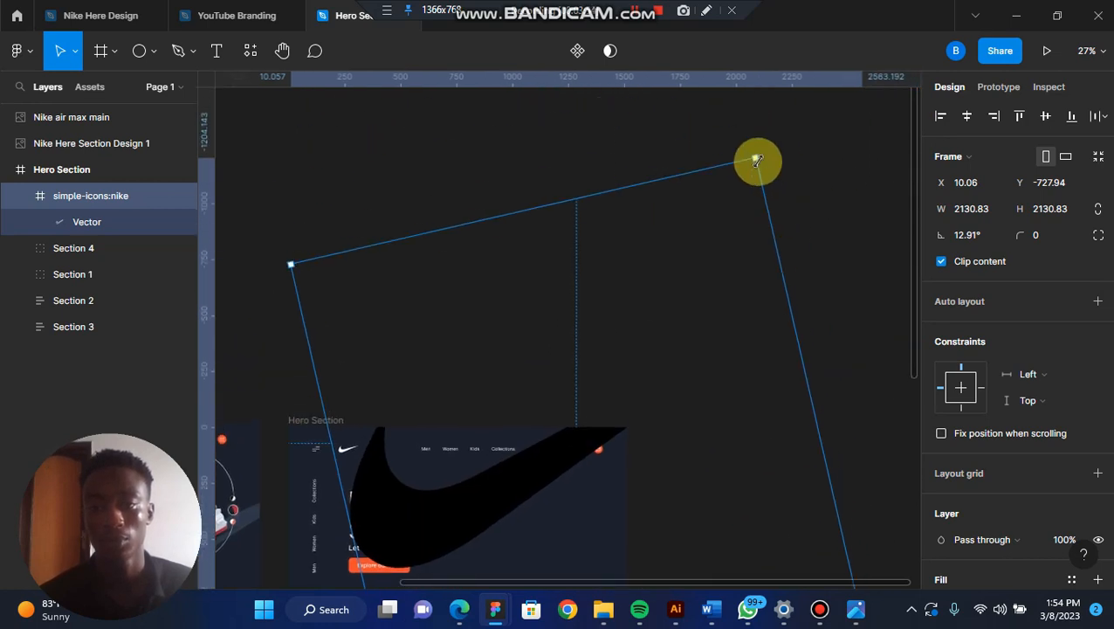
drag(758, 161, 645, 331)
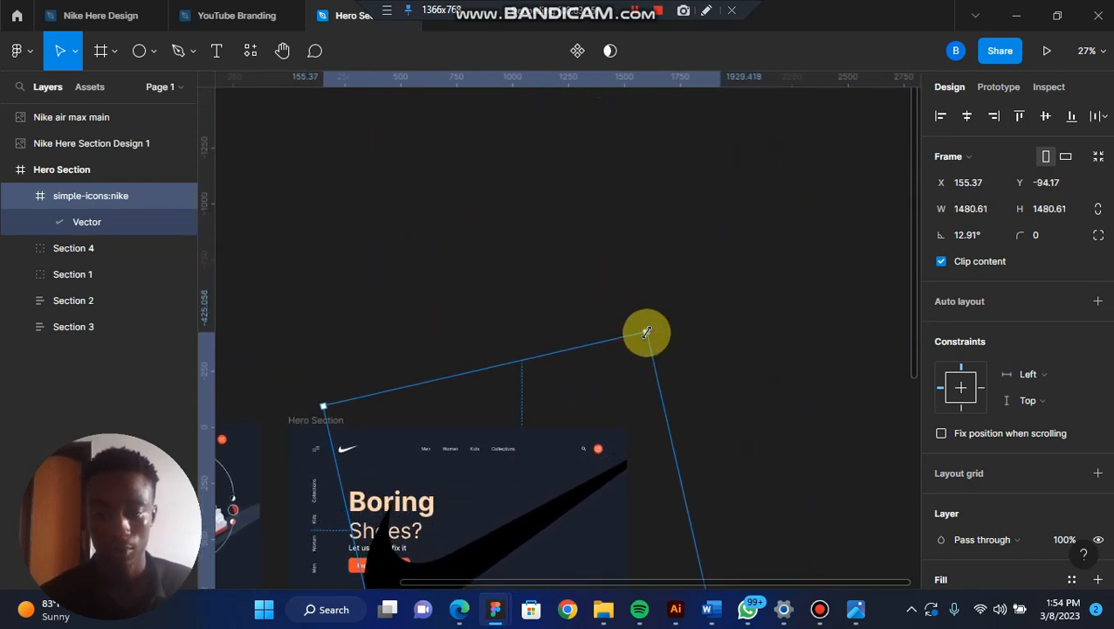
scroll(649, 339, down, 2)
drag(515, 417, 515, 460)
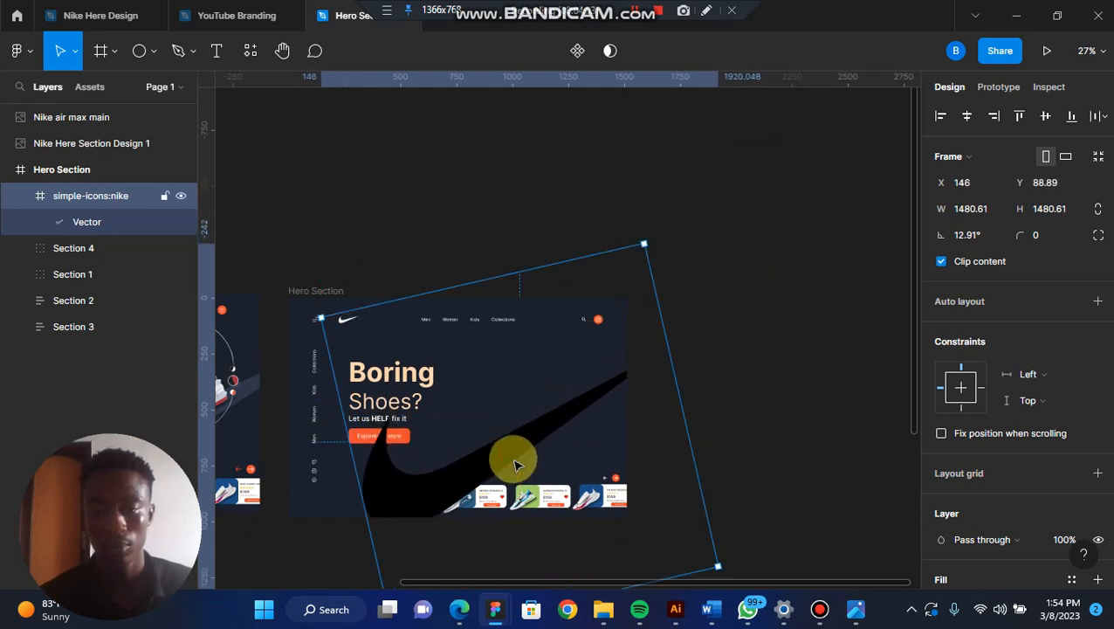
Step: Reorder the swoosh layer to sit beneath Section 3 inside the Hero Section frame, behind the text and product cards
scroll(514, 460, left, 1)
scroll(514, 460, down, 2)
scroll(515, 466, left, 2)
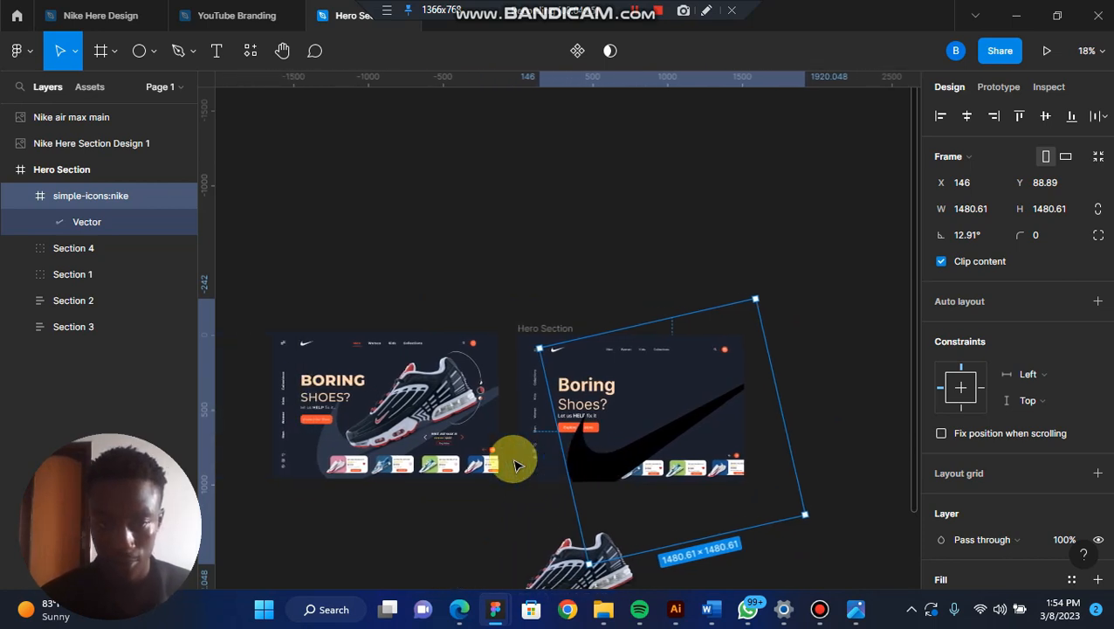
scroll(515, 465, down, 1)
drag(96, 194, 72, 339)
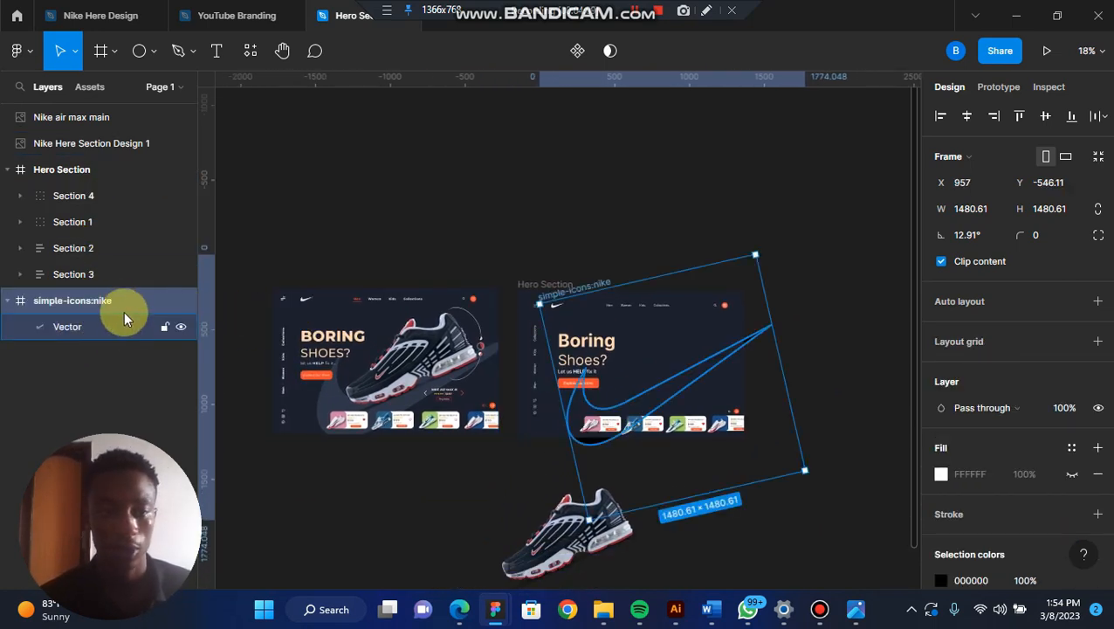
mouse_move(117, 304)
mouse_down()
mouse_move(124, 278)
mouse_move(130, 287)
mouse_up()
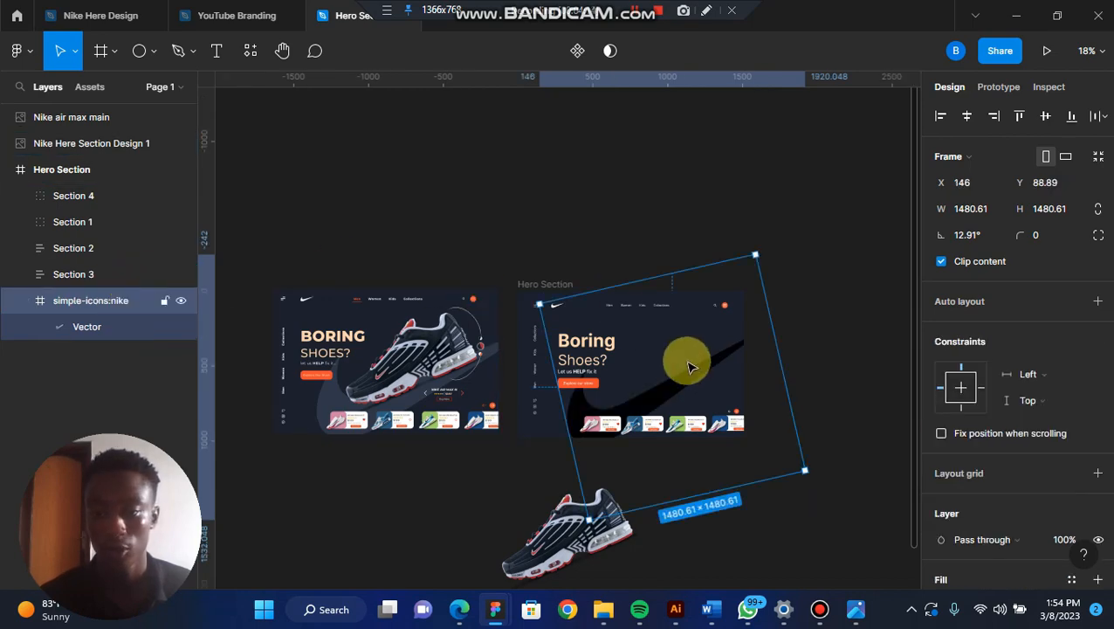
Step: Recolor the swoosh vector to white FFFFFF with 18% opacity
scroll(683, 360, up, 3)
scroll(965, 434, down, 5)
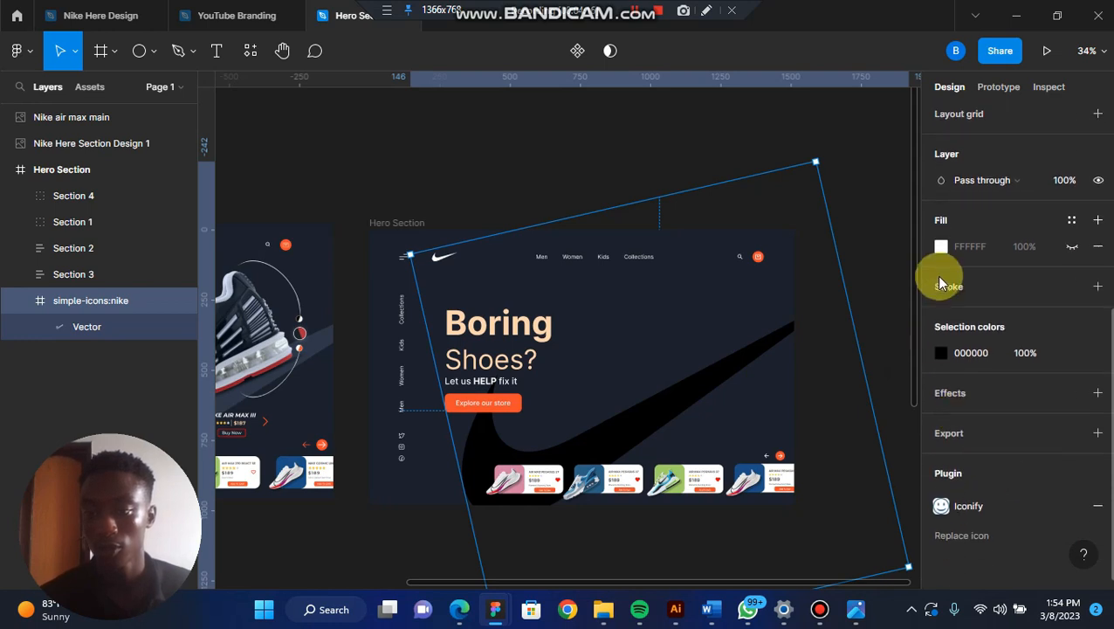
click(941, 247)
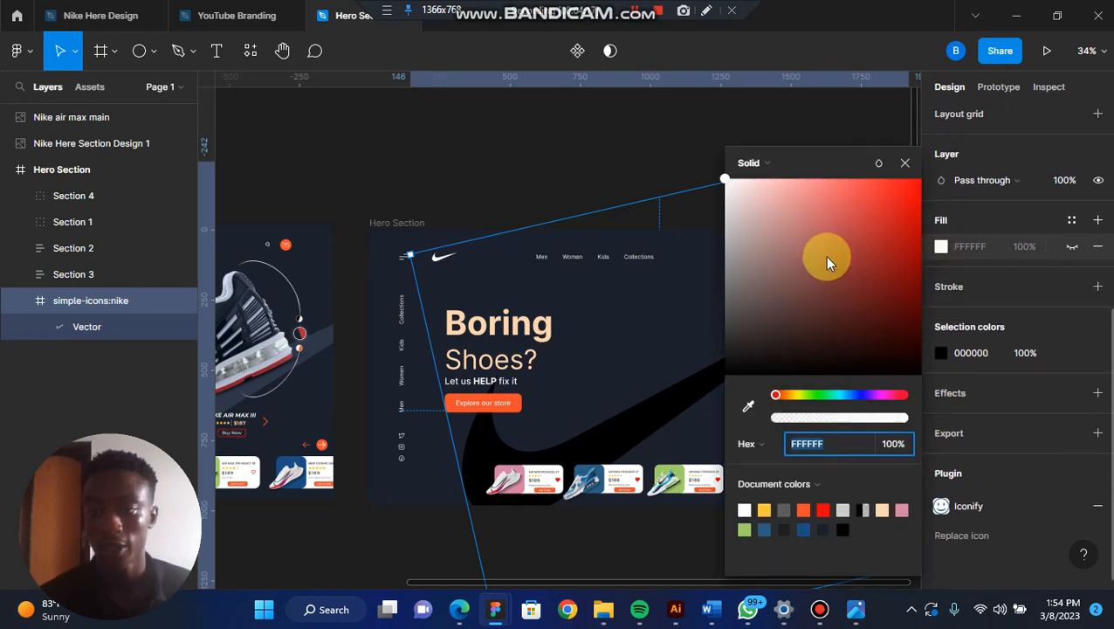
click(940, 352)
drag(768, 235, 721, 177)
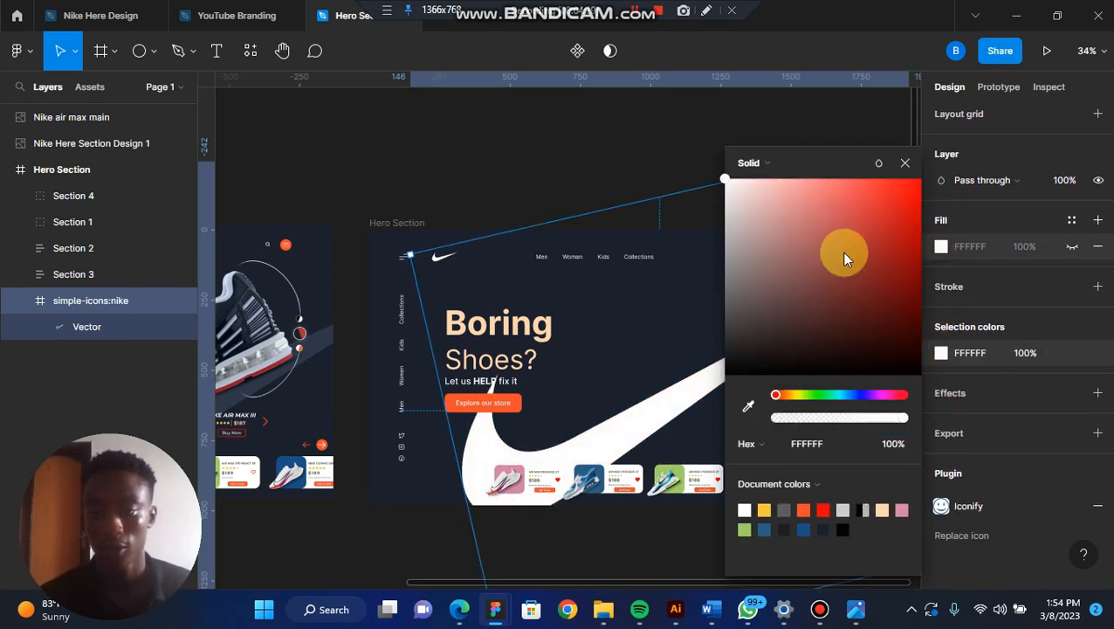
drag(892, 422, 798, 428)
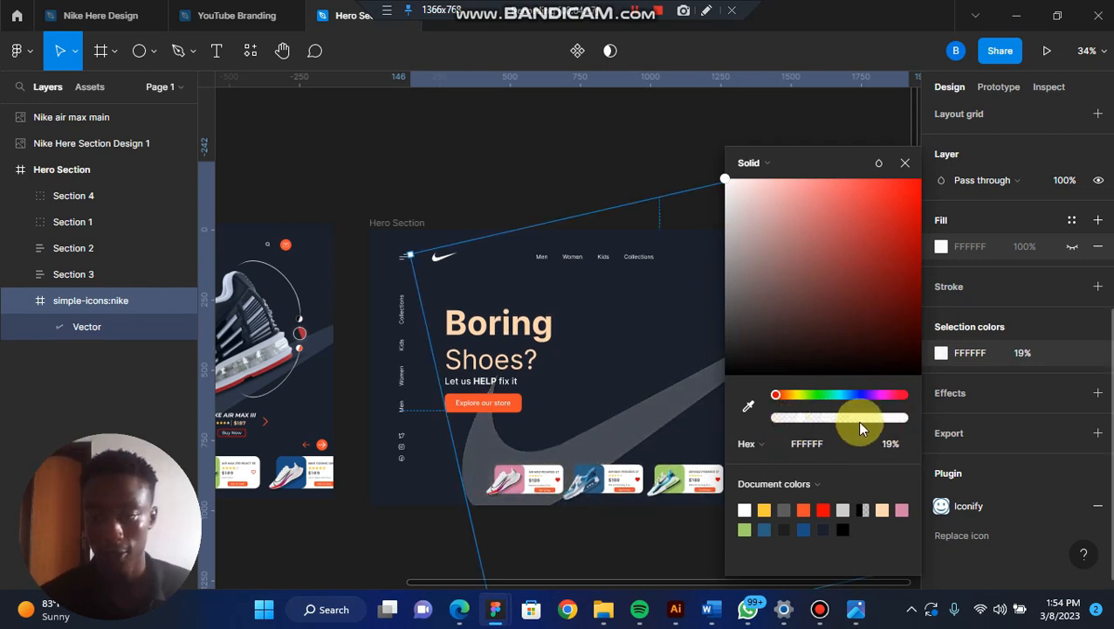
click(897, 440)
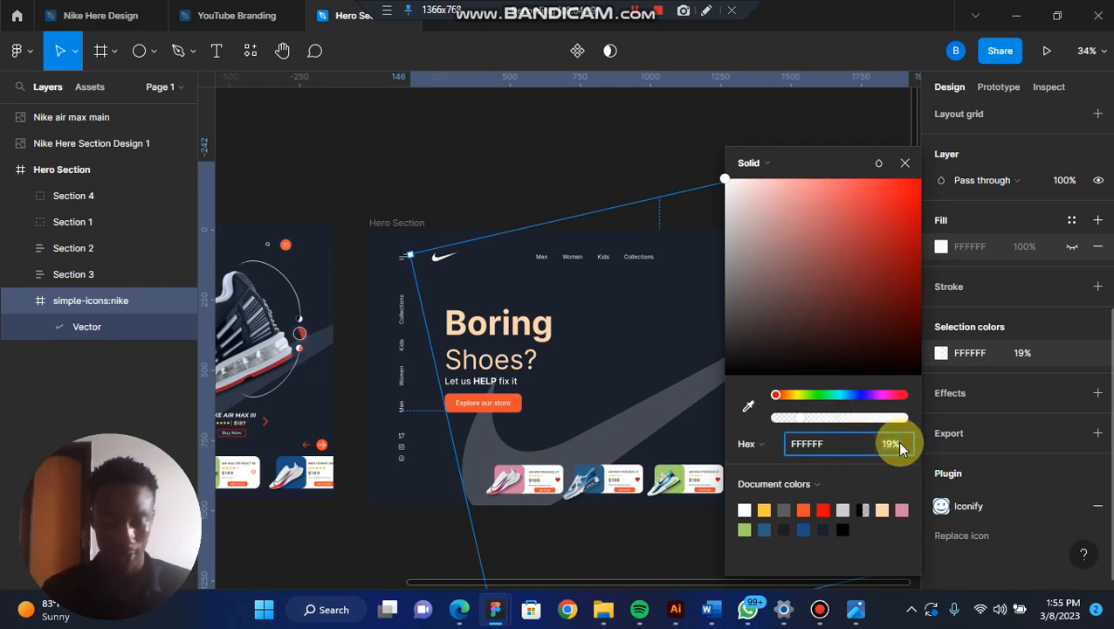
key(Return)
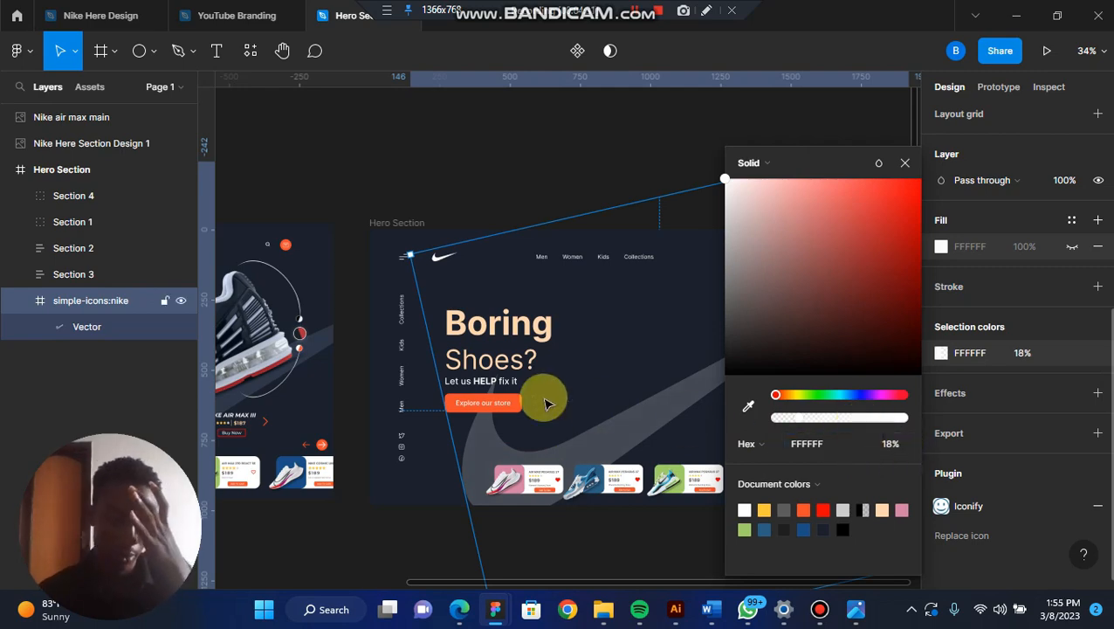
Step: Lower the large background swoosh's white colour opacity to 15%
click(488, 170)
scroll(489, 170, down, 3)
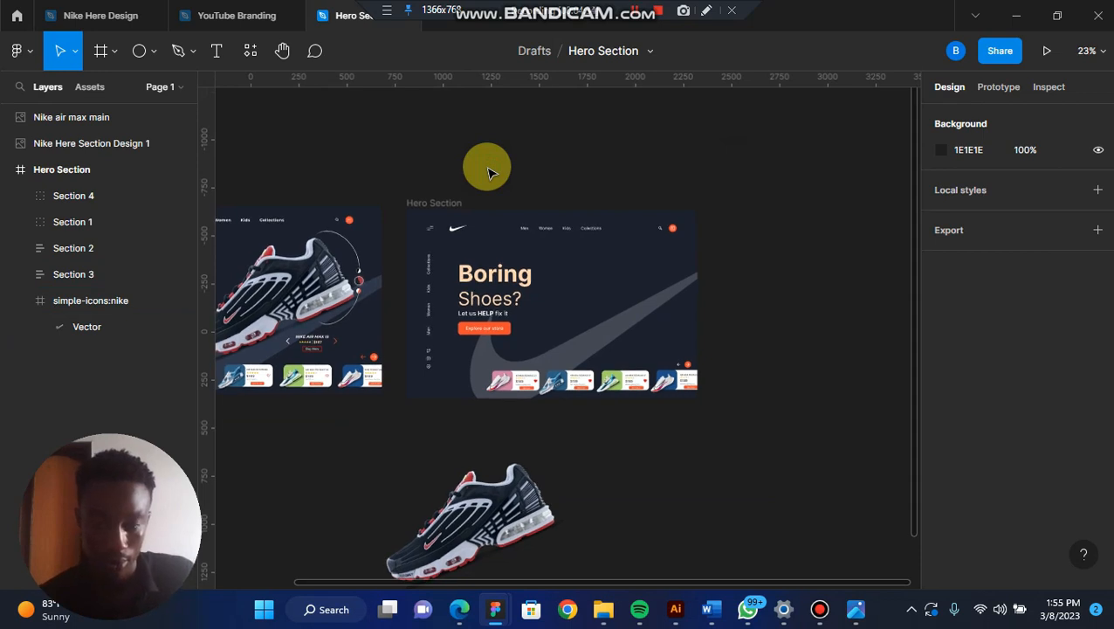
click(666, 287)
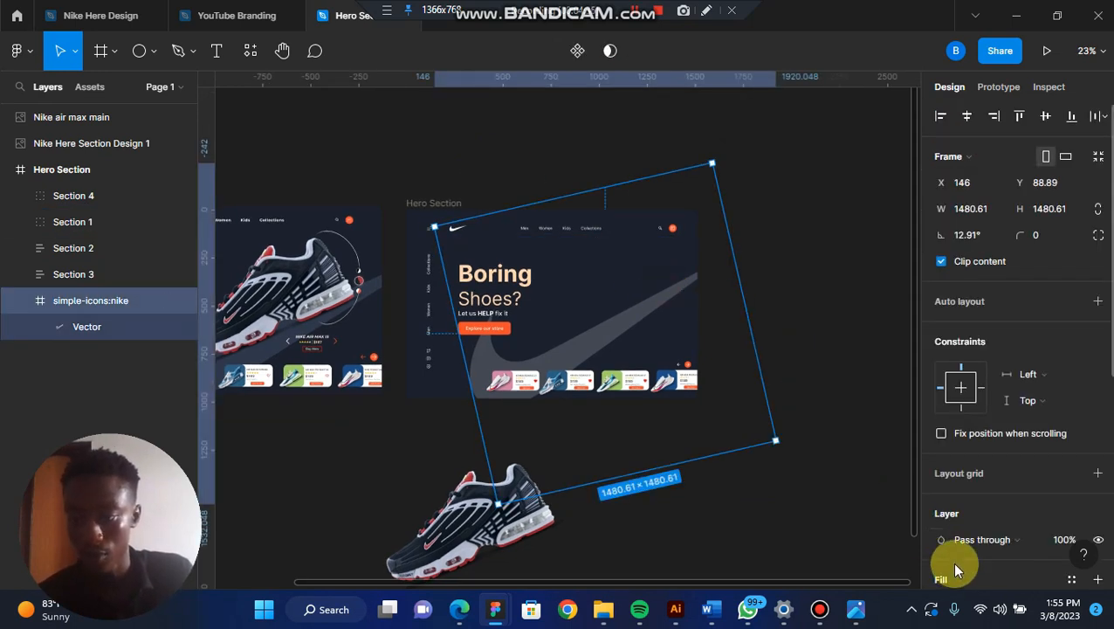
scroll(952, 561, down, 5)
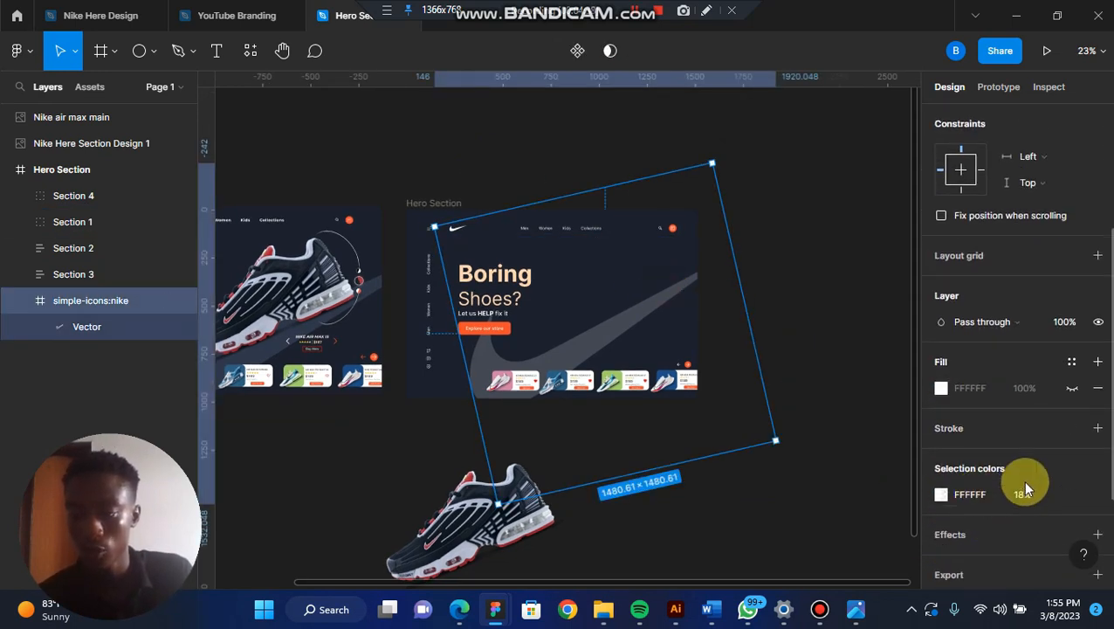
click(1029, 493)
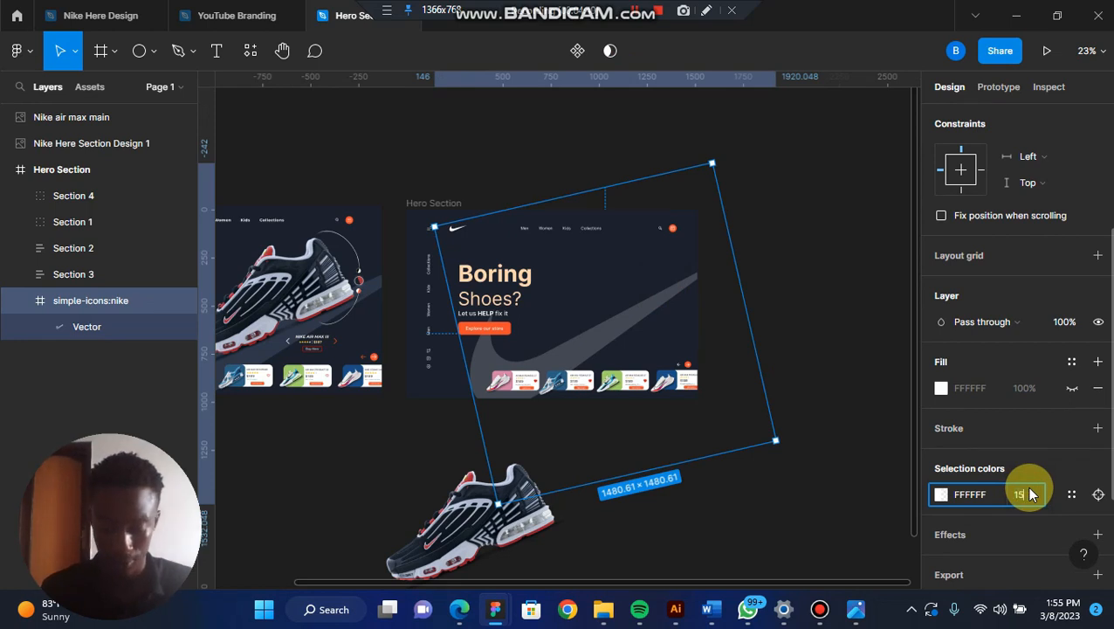
click(805, 308)
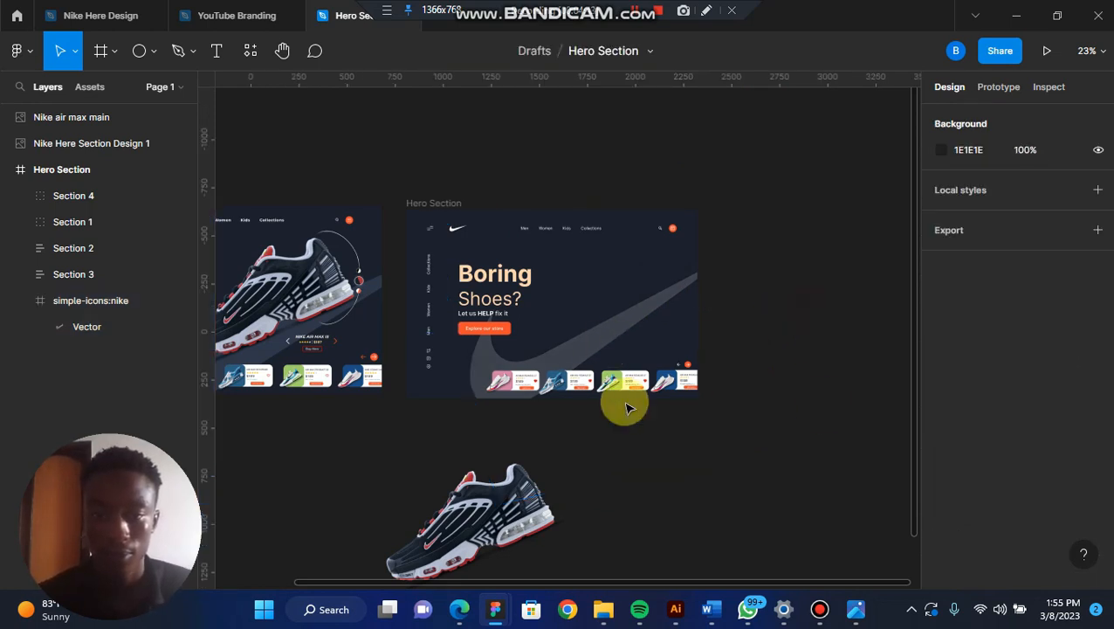
Step: Move the Nike air max main image into the Hero Section frame over the swoosh, at about X 1004, Y -10
click(514, 495)
drag(495, 502, 614, 284)
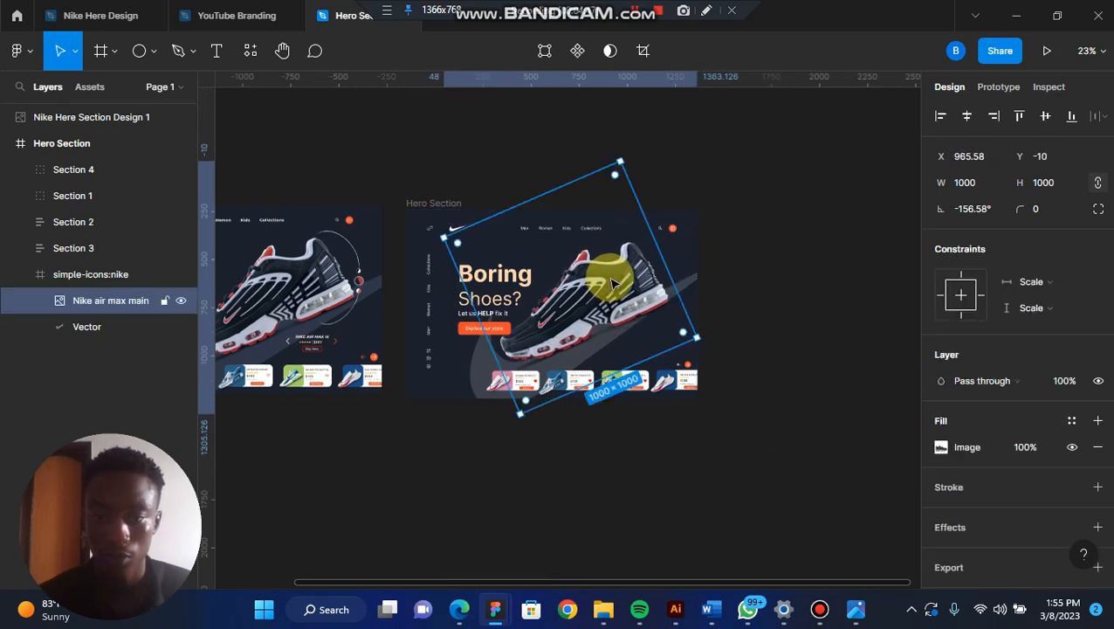
scroll(614, 284, left, 2)
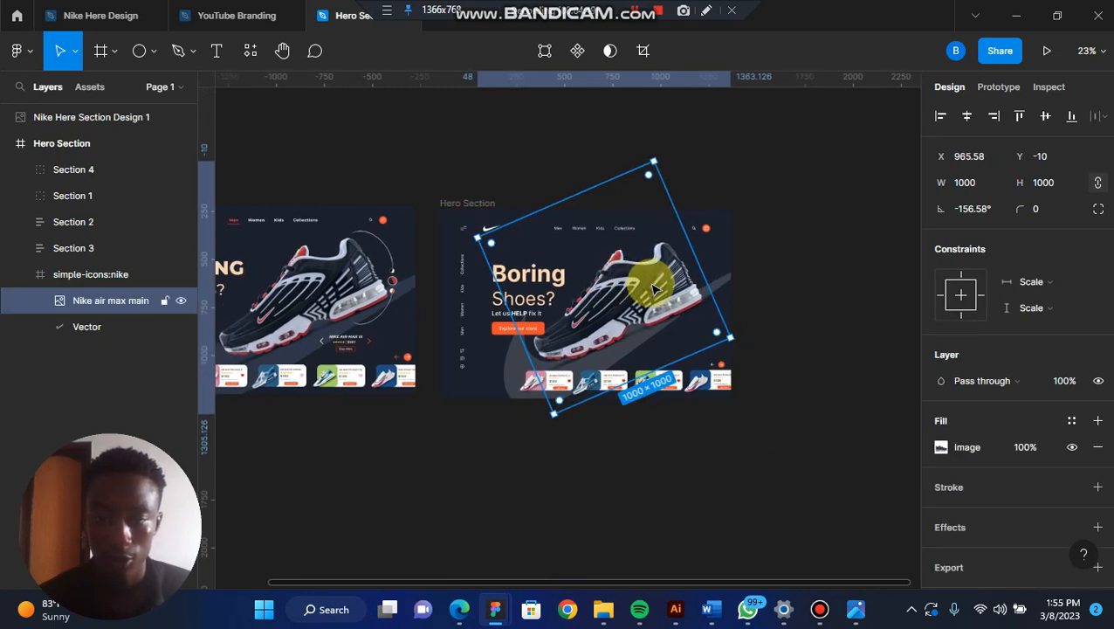
drag(656, 289, 660, 289)
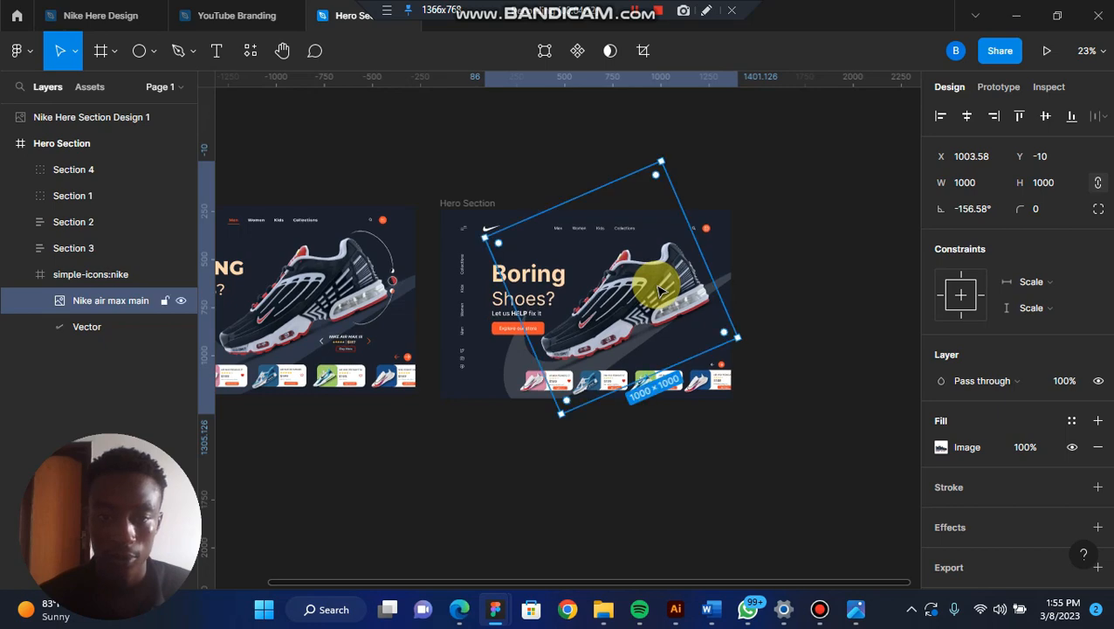
Step: Scale the main shoe image down to about 852 × 852 and position it at about X 980, Y 105
scroll(580, 368, up, 2)
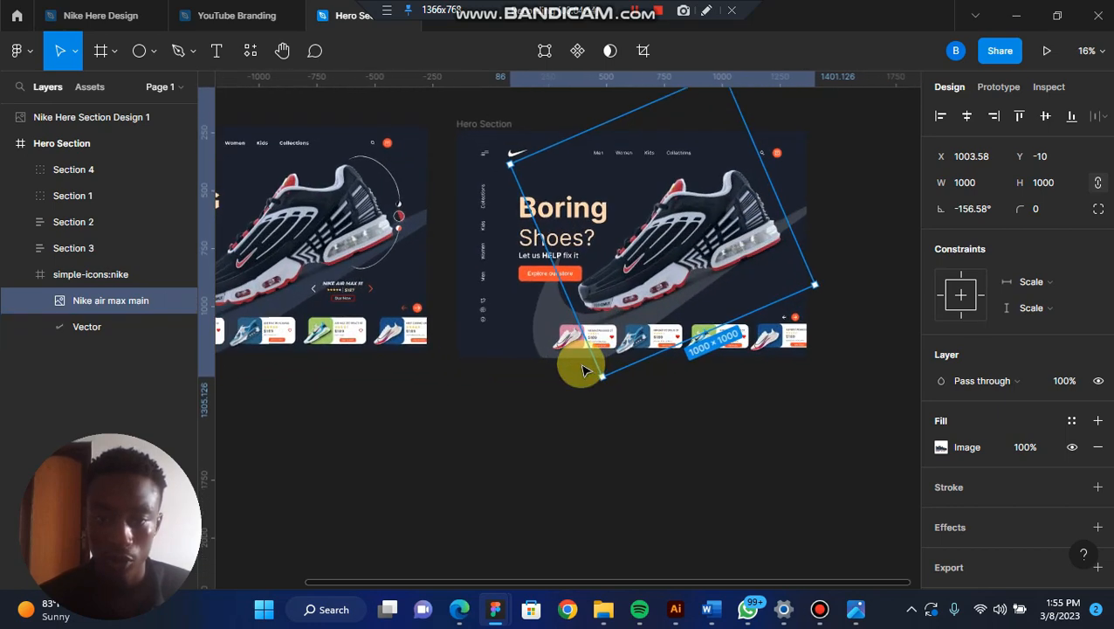
scroll(580, 367, up, 2)
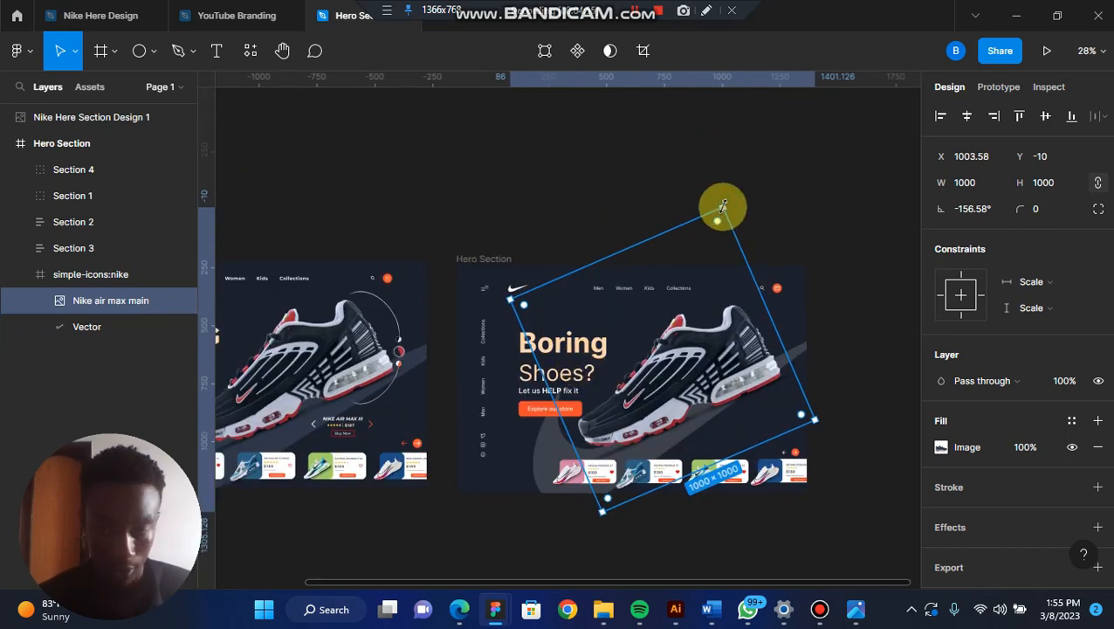
drag(722, 211, 686, 337)
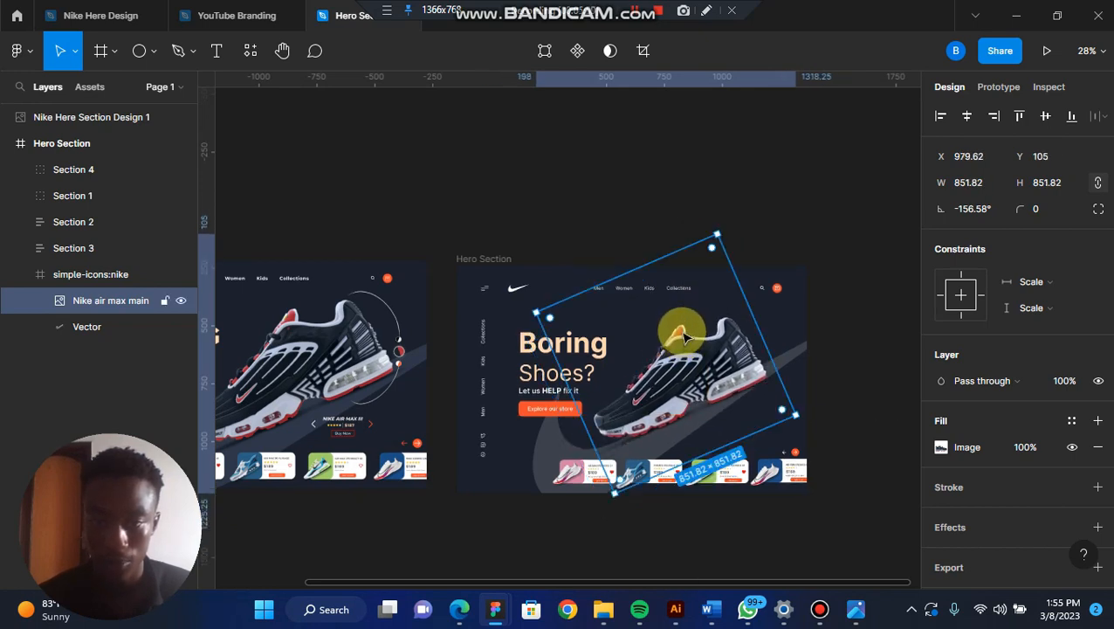
click(829, 348)
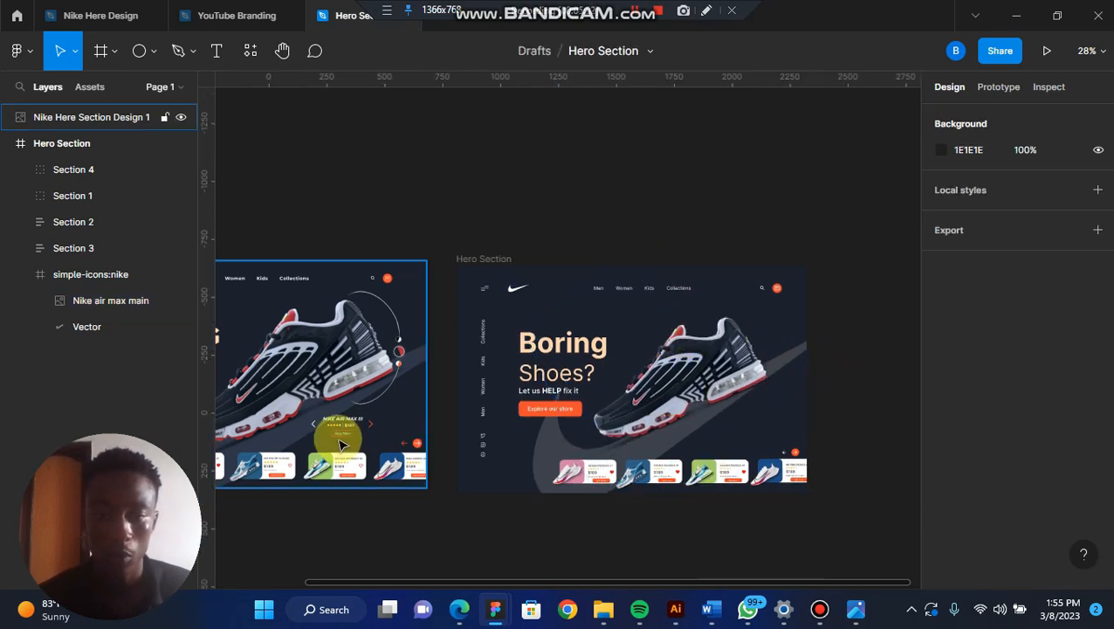
Step: Examine the reference design's shoe caption and colour-selector arc, and compare them with the Hero Section frame
scroll(370, 351, up, 5)
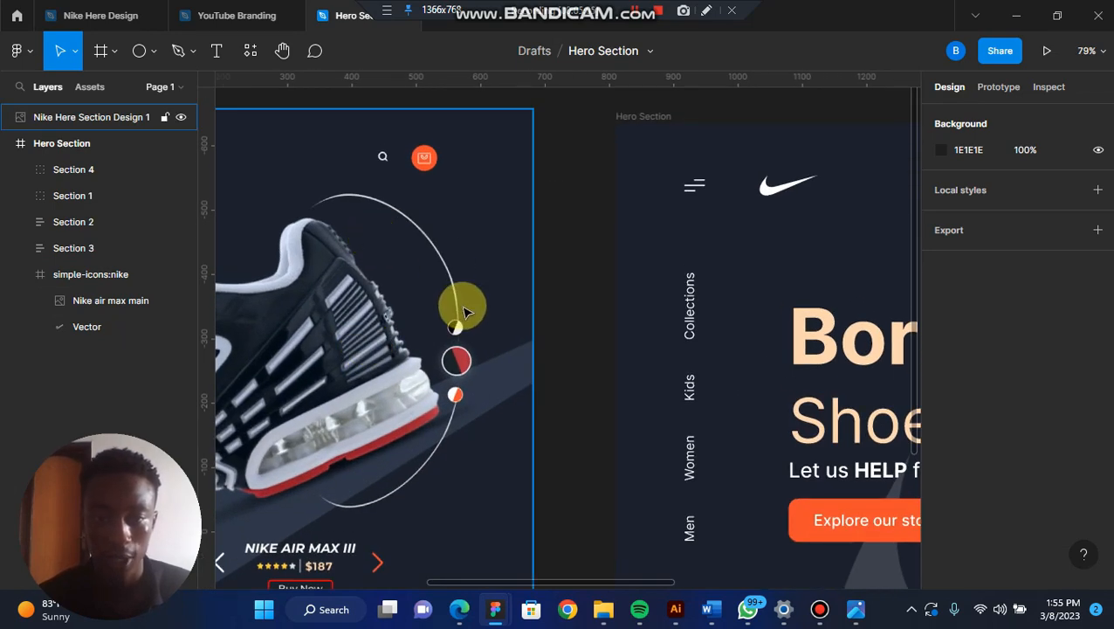
scroll(428, 437, down, 3)
scroll(427, 437, left, 2)
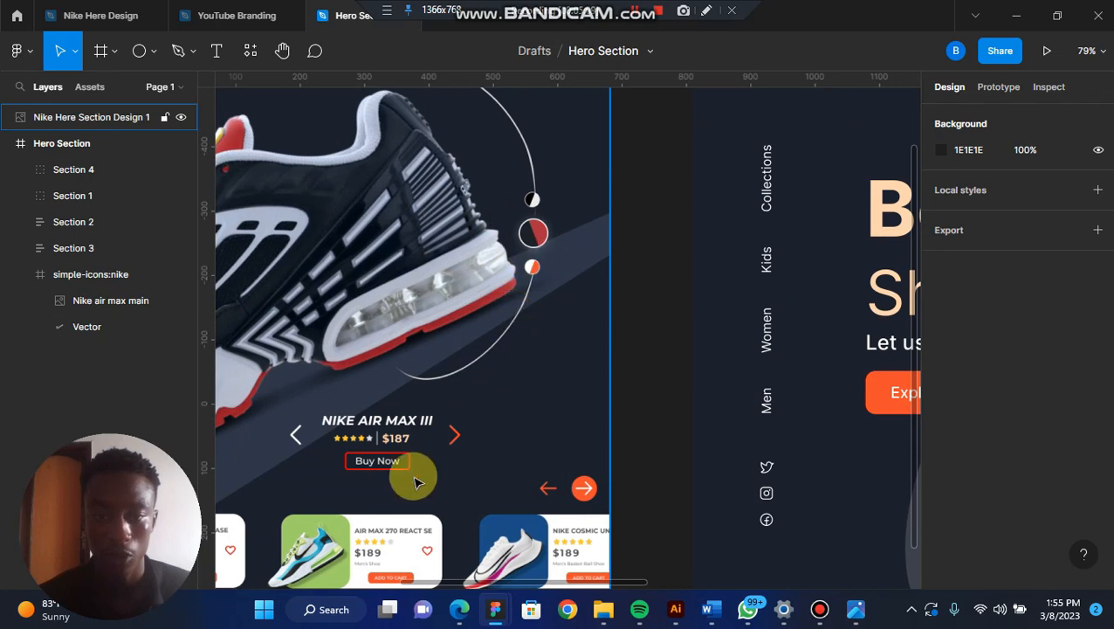
scroll(331, 529, down, 1)
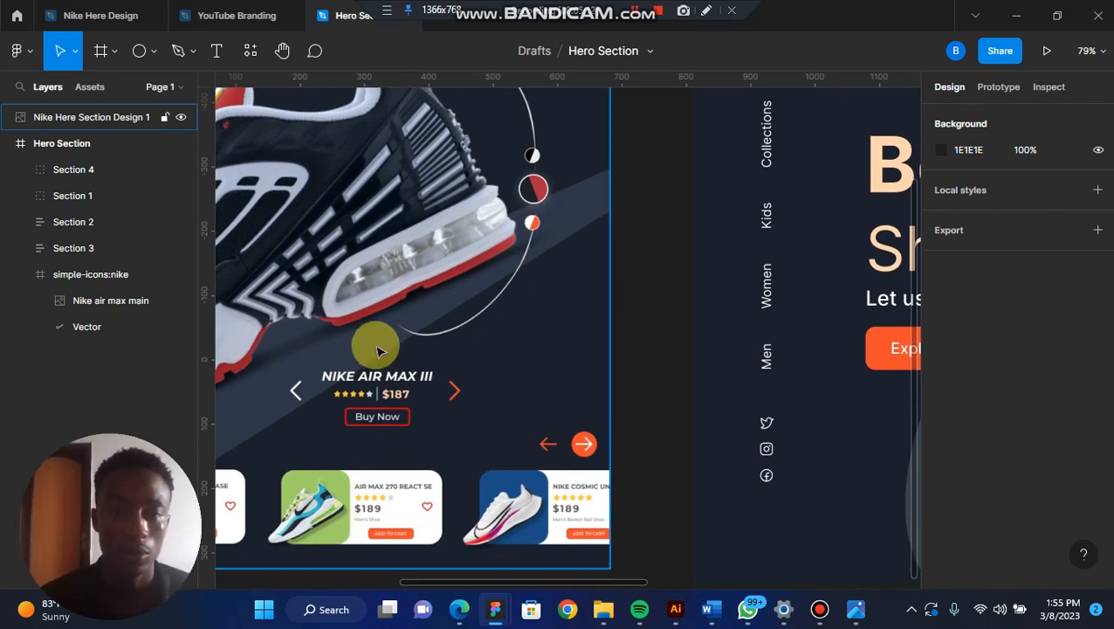
click(218, 51)
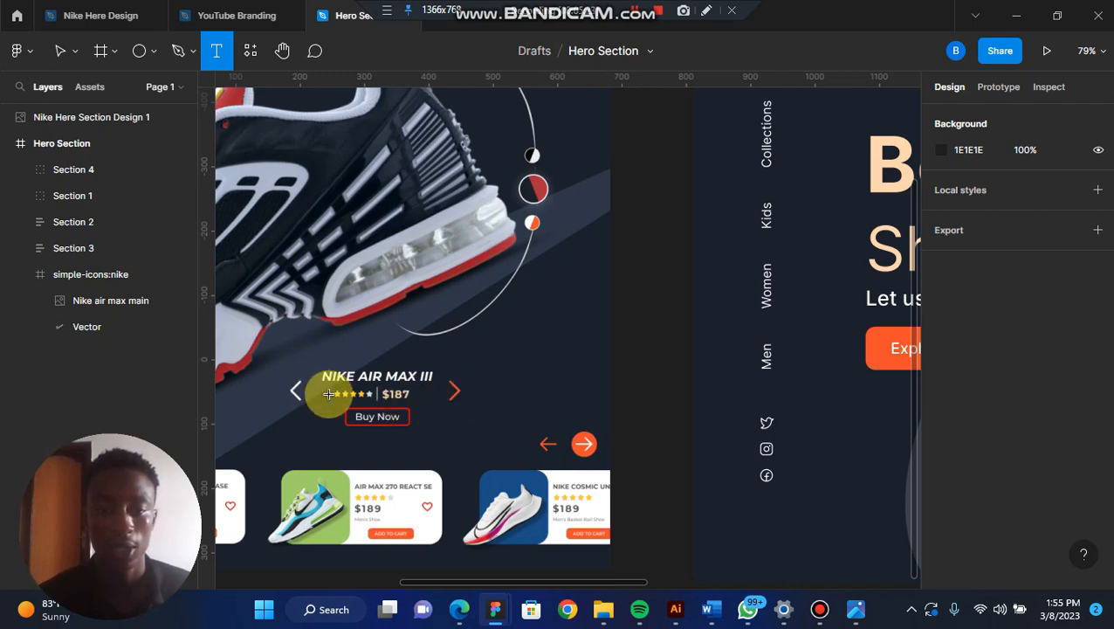
click(60, 46)
scroll(490, 241, right, 5)
scroll(498, 253, right, 3)
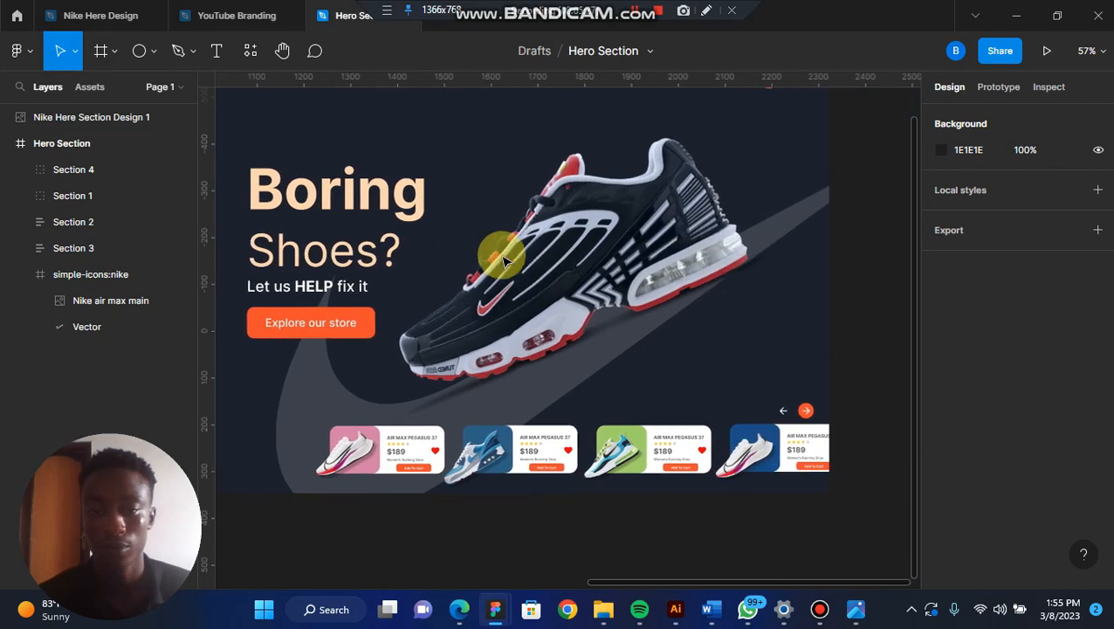
ctrl+scroll(500, 255, down, 4)
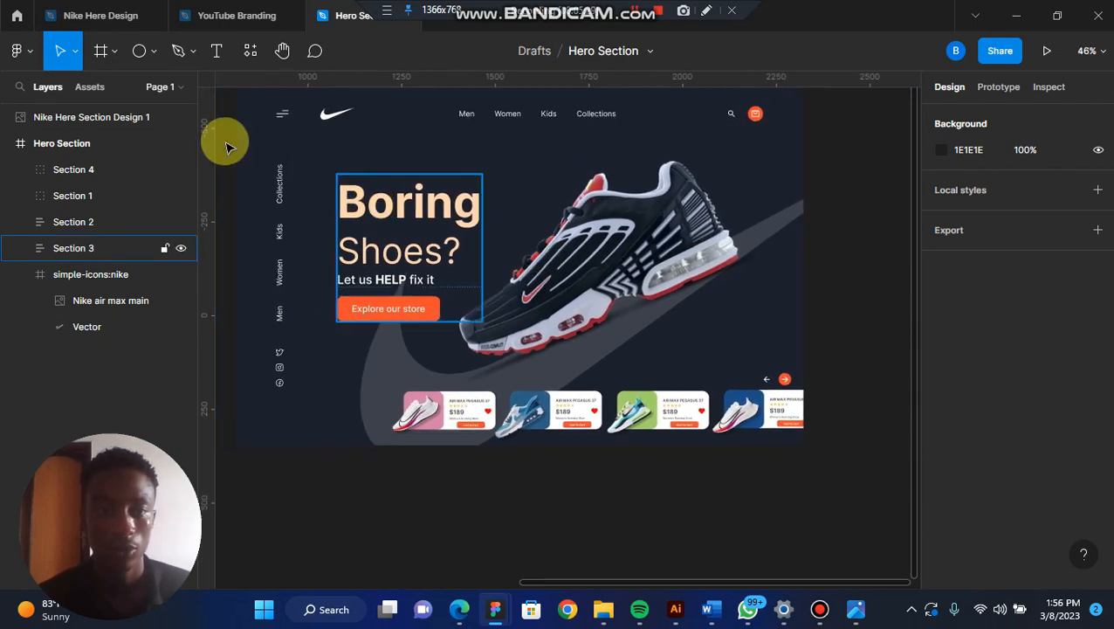
scroll(224, 142, left, 4)
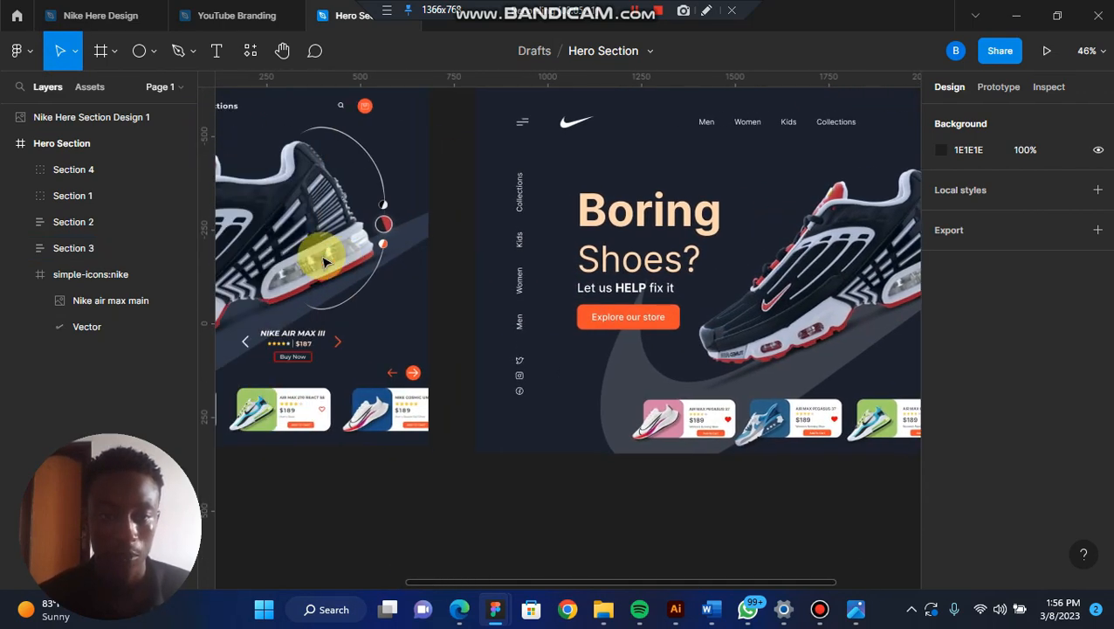
Step: Add the text "Nike Air Max III" below the Explore our store button at about X 238, Y 773
click(217, 51)
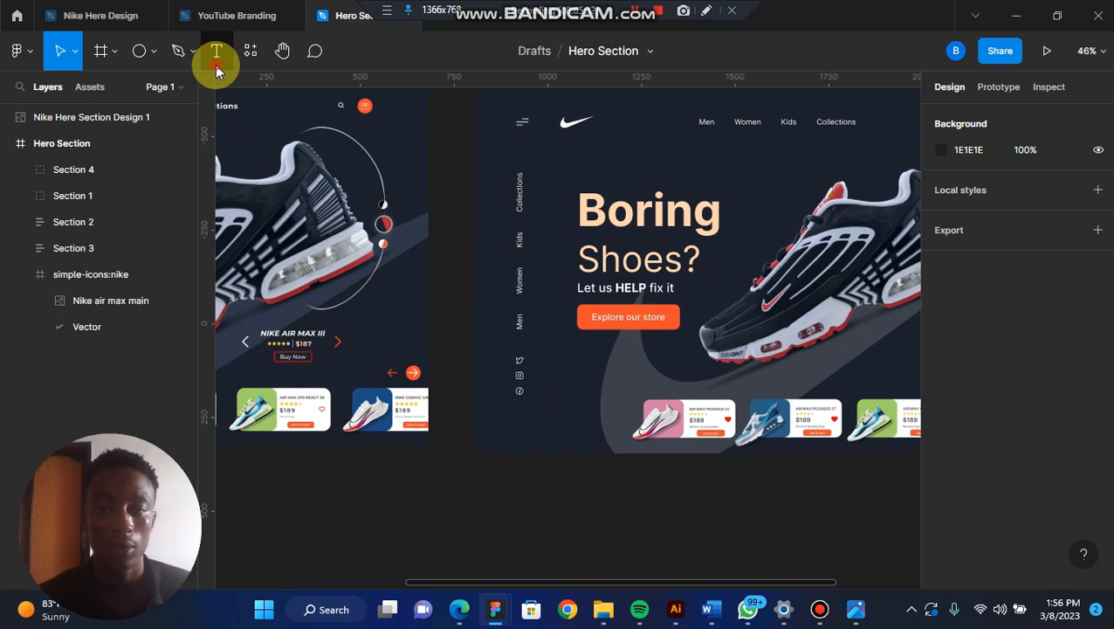
click(566, 377)
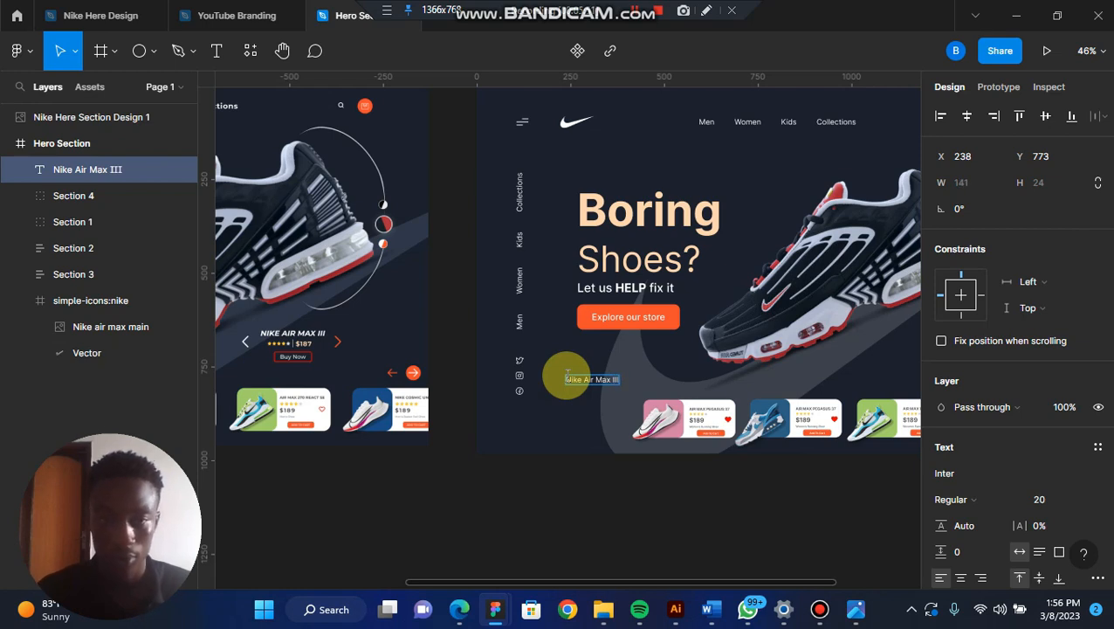
key(Escape)
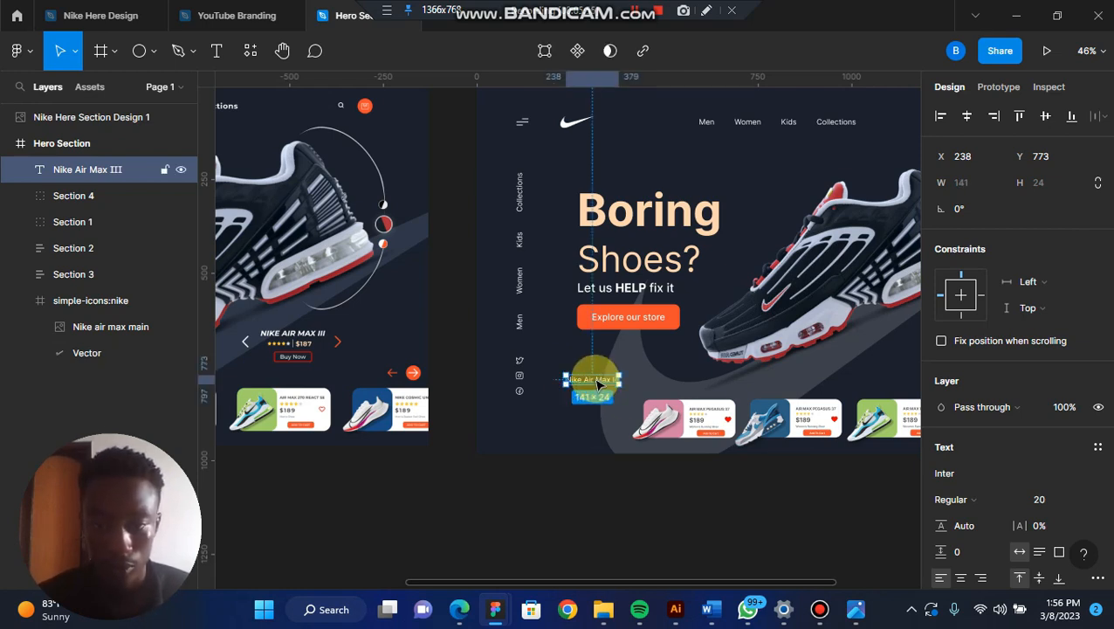
Step: Add the text lines "$187" at about X 236, Y 815 and "Buy Now" beneath it at about Y 852
drag(598, 383, 596, 398)
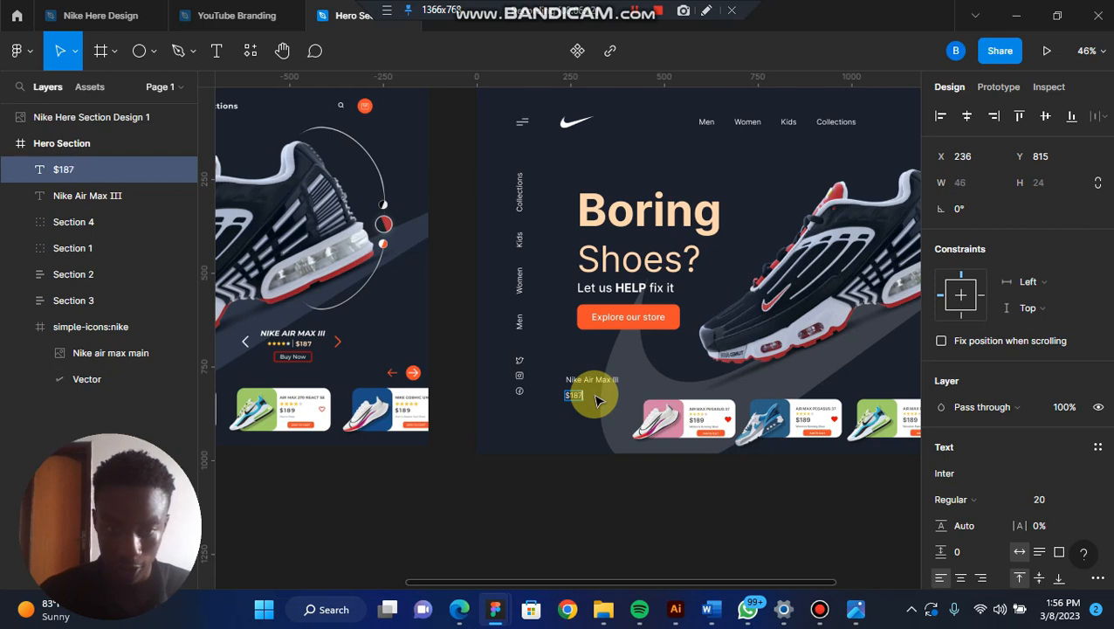
drag(599, 403, 575, 411)
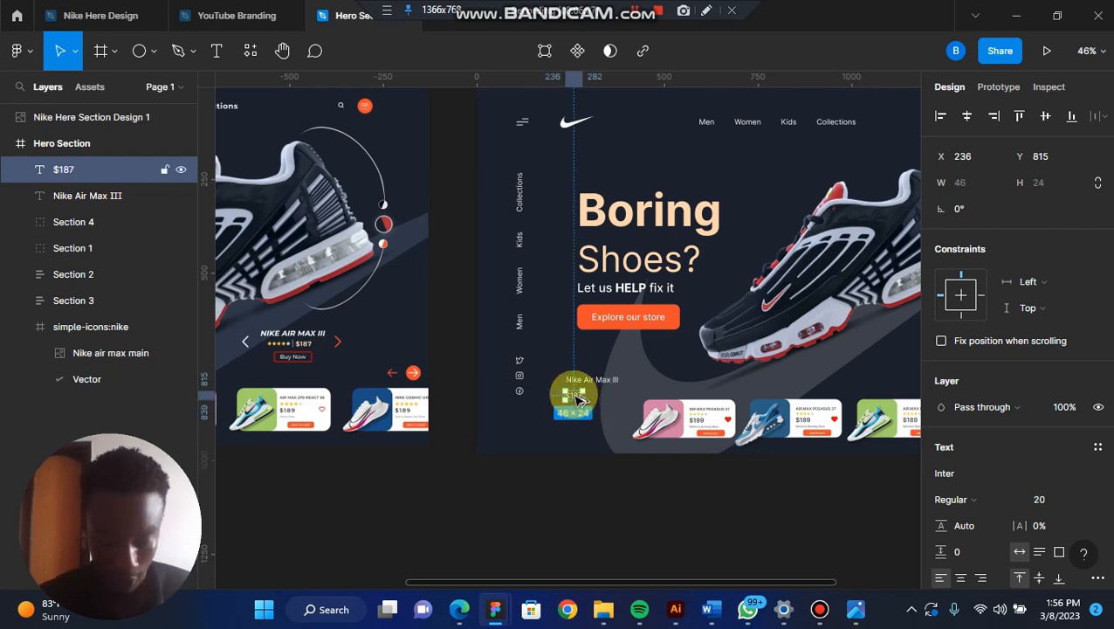
drag(576, 399, 573, 409)
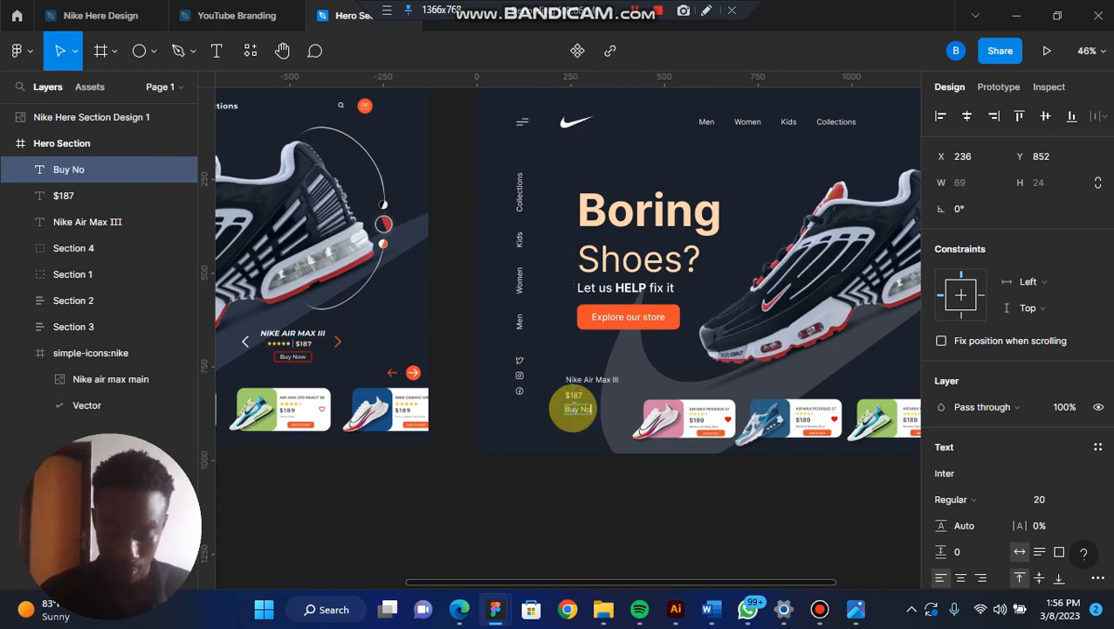
Step: Compare the product cards' names, ratings and descriptions in the Hero Section with those in the reference design
scroll(573, 408, up, 5)
scroll(575, 411, right, 10)
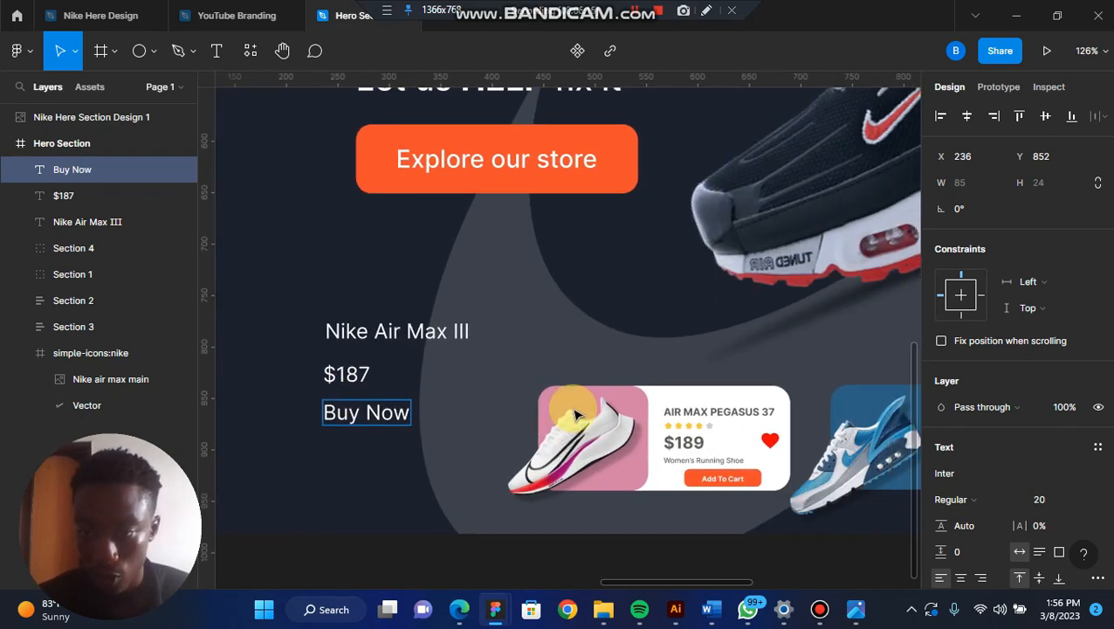
scroll(574, 413, right, 2)
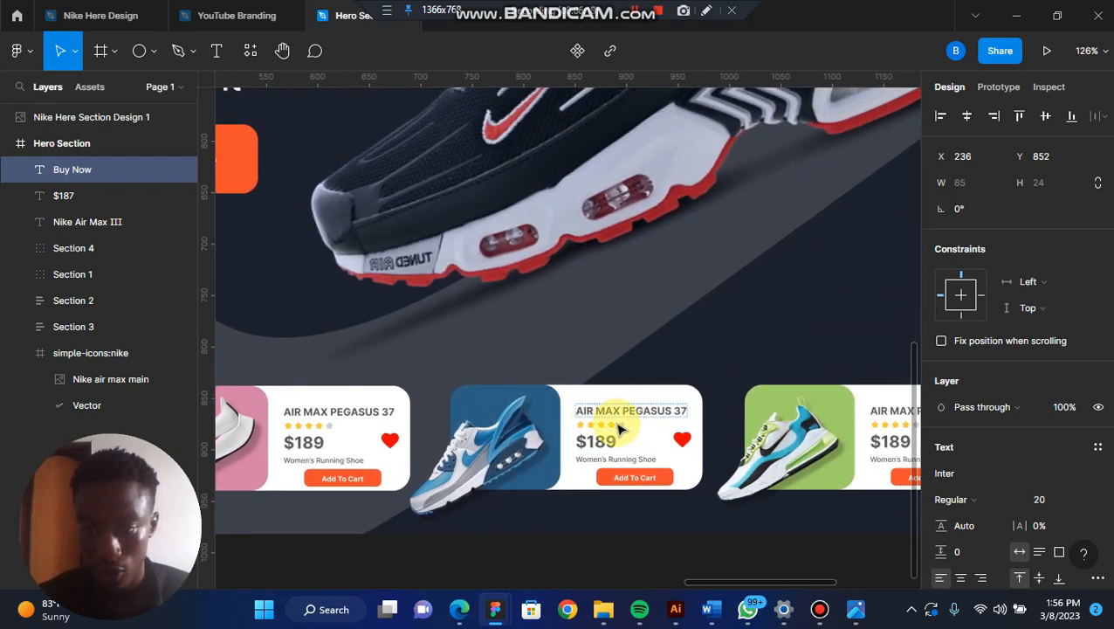
scroll(633, 423, right, 3)
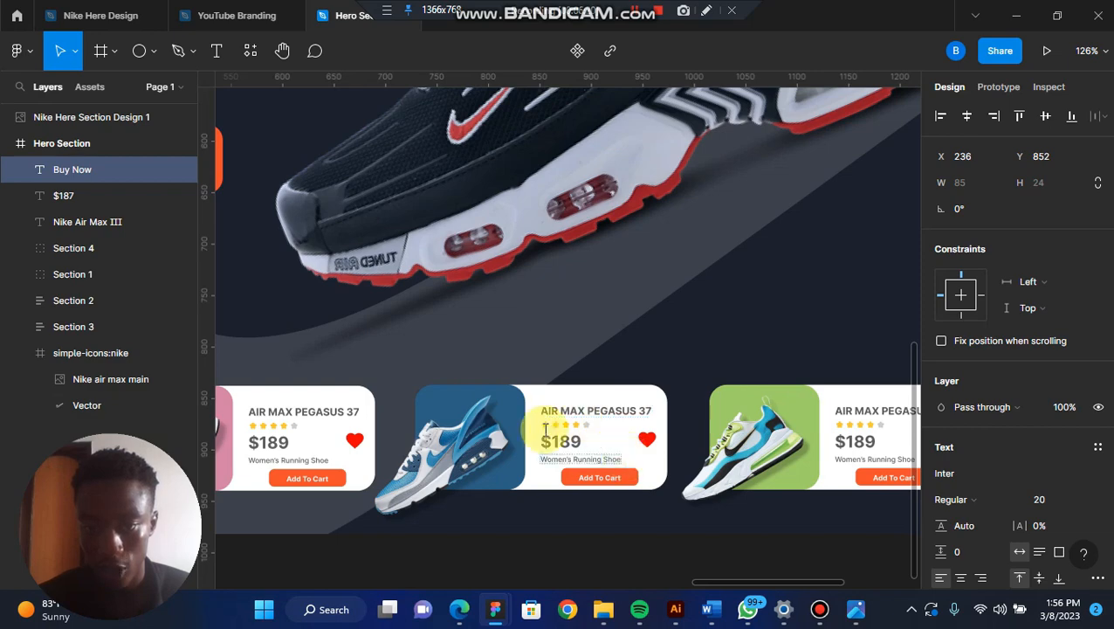
scroll(646, 454, right, 6)
scroll(645, 449, left, 6)
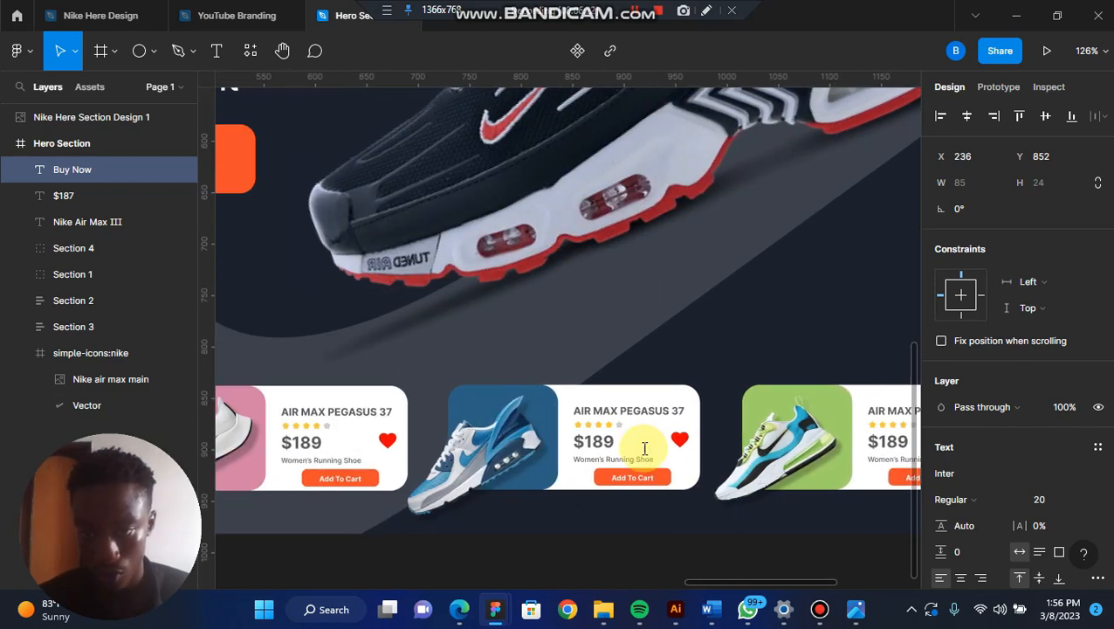
scroll(646, 452, left, 15)
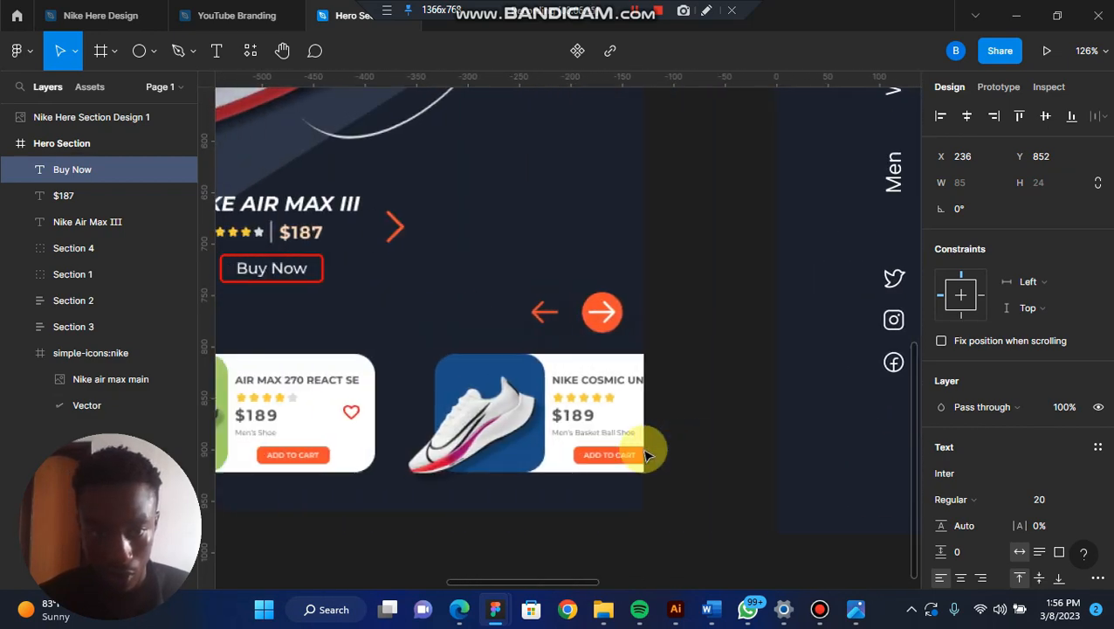
ctrl+scroll(646, 454, down, 2)
scroll(646, 454, left, 6)
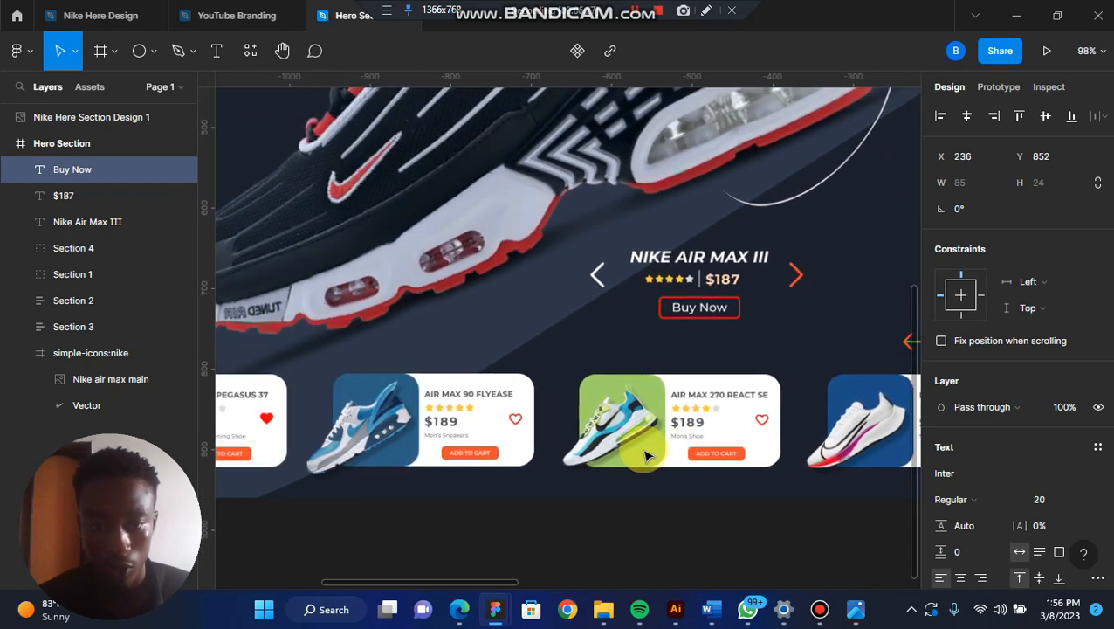
ctrl+scroll(522, 417, down, 2)
scroll(533, 424, right, 8)
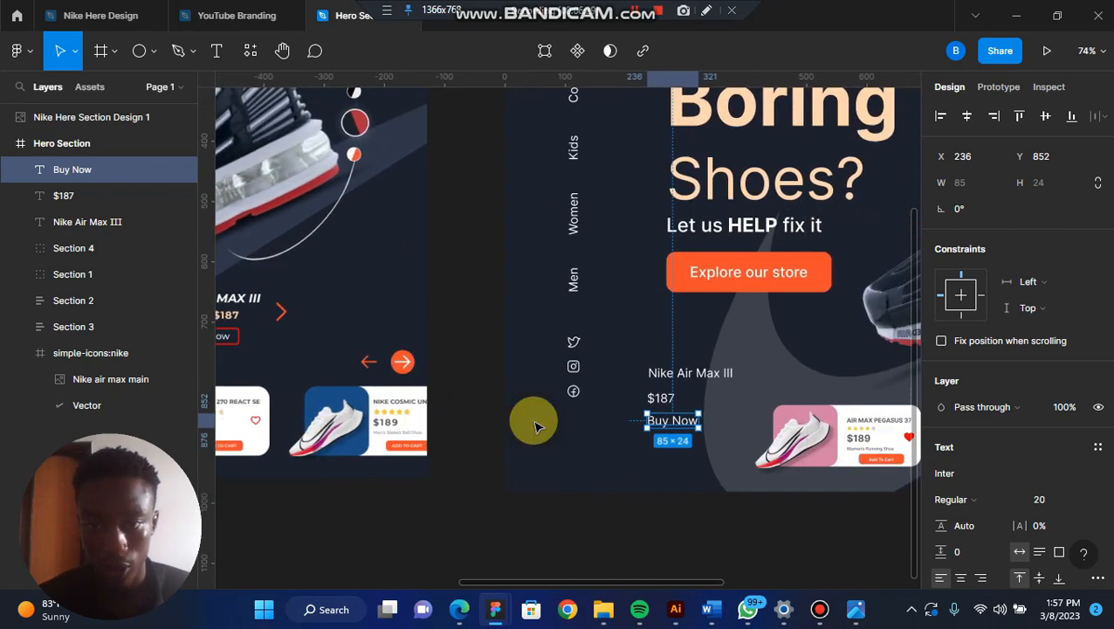
scroll(536, 426, right, 10)
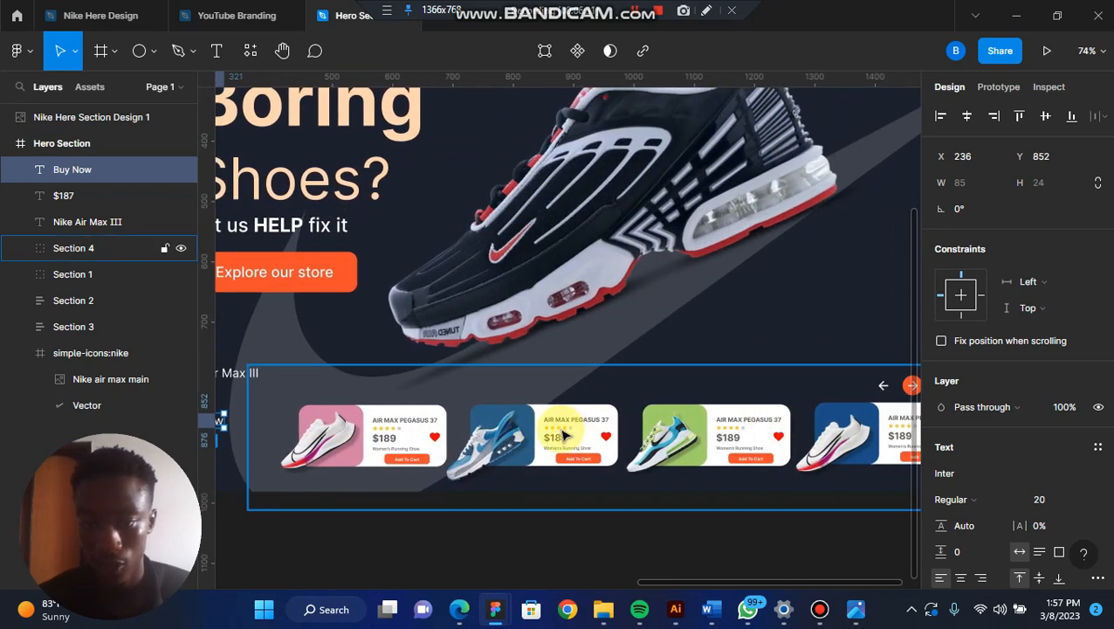
Step: Inspect the second product card's name and price texts, and compare the Hero Section's cards and captions with the reference design
click(566, 426)
double_click(566, 426)
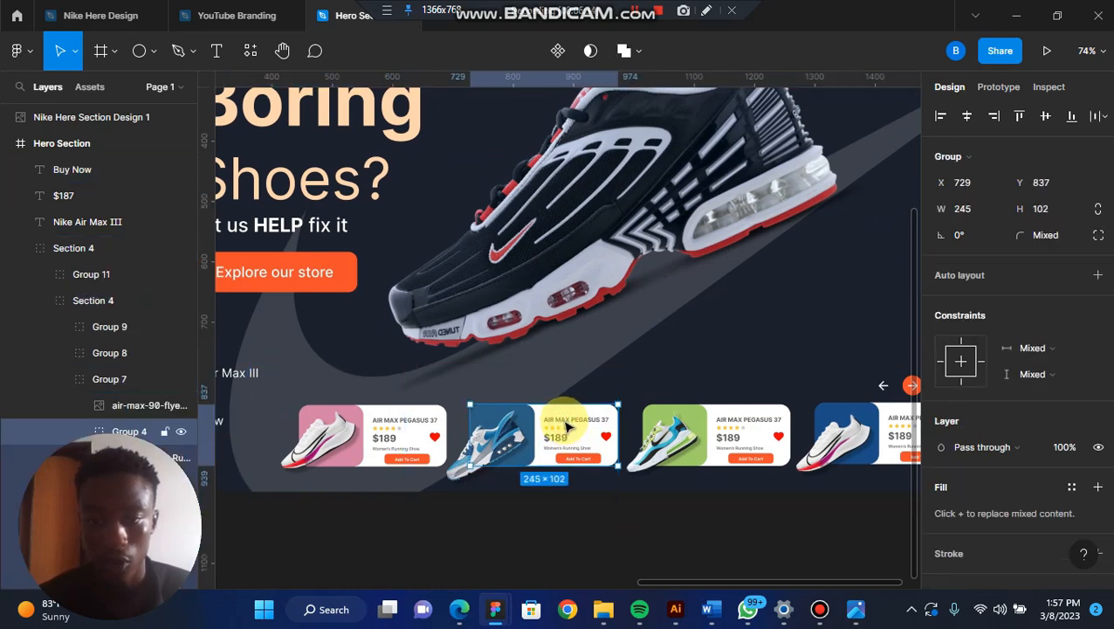
click(566, 424)
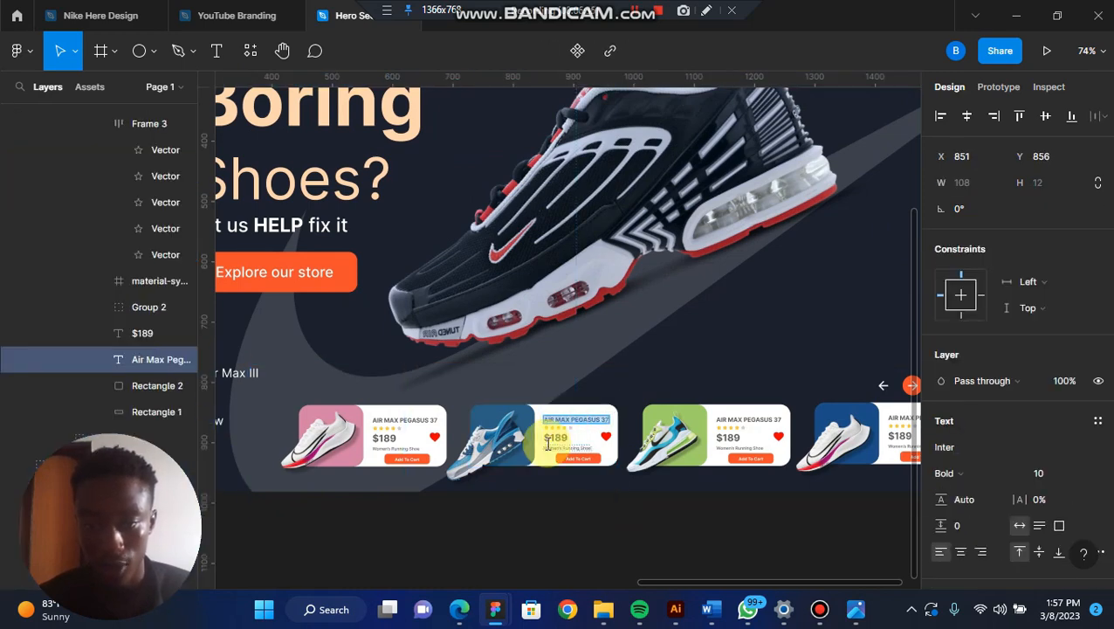
click(551, 437)
scroll(644, 449, down, 3)
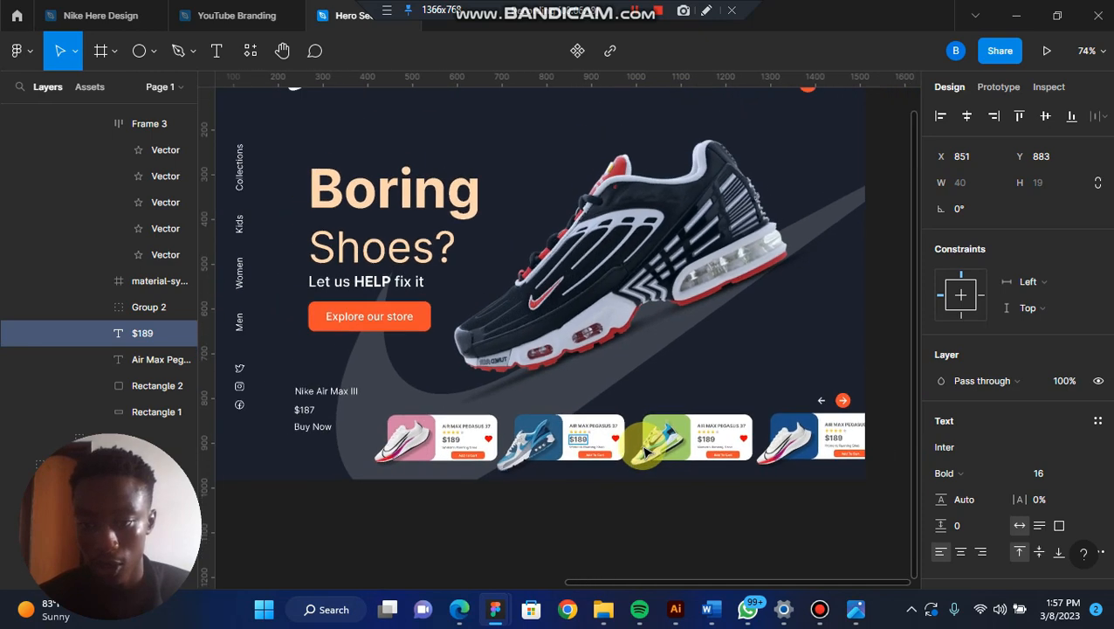
click(651, 497)
scroll(259, 454, left, 3)
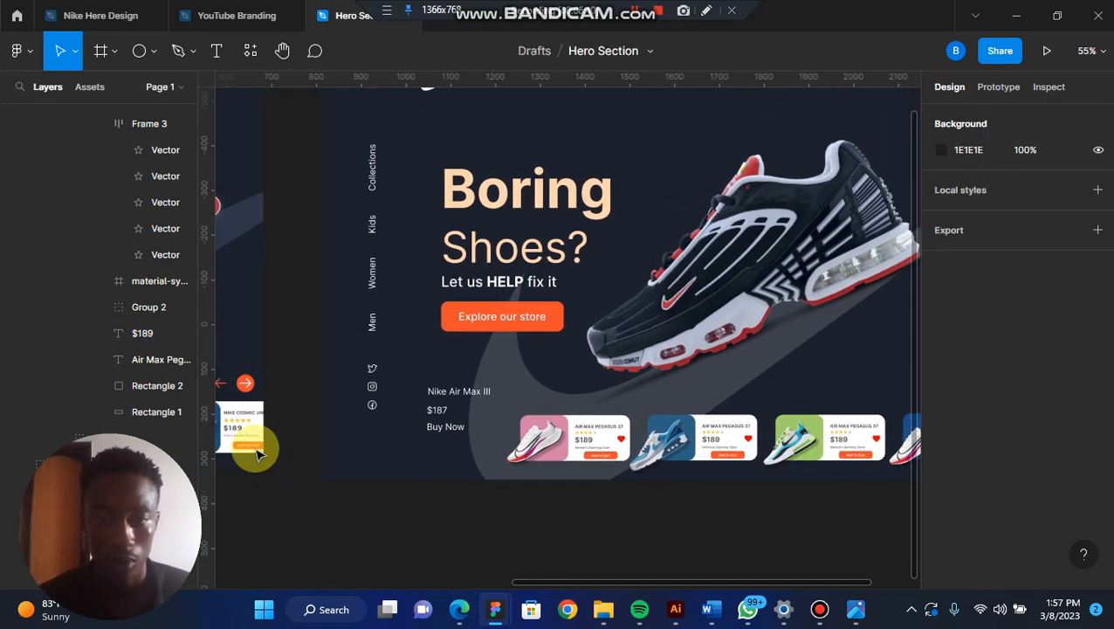
scroll(259, 454, down, 3)
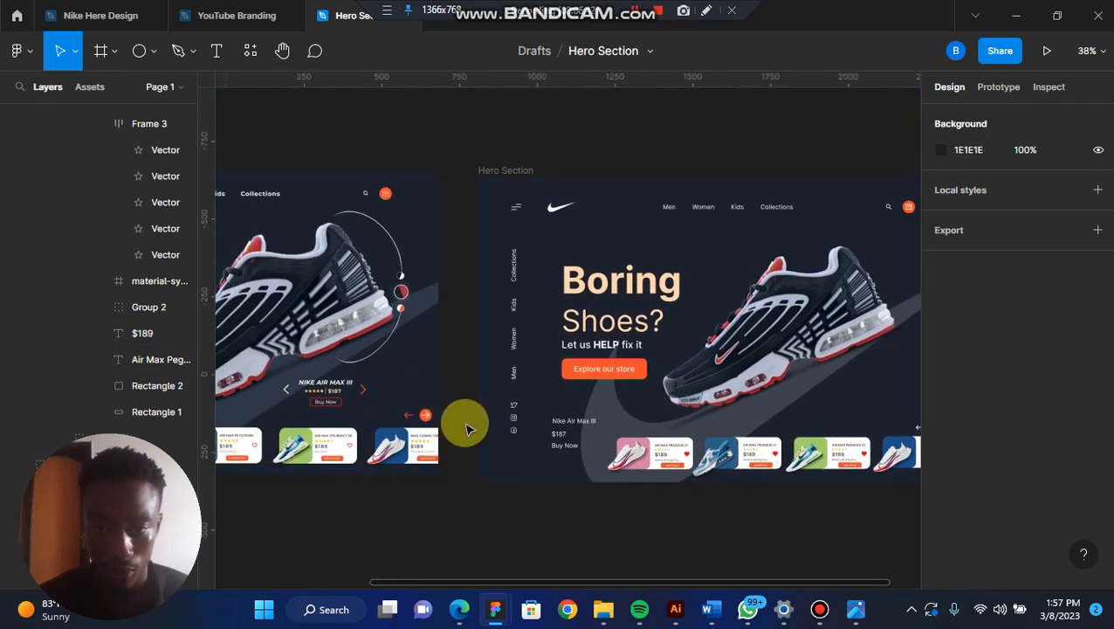
scroll(544, 431, up, 3)
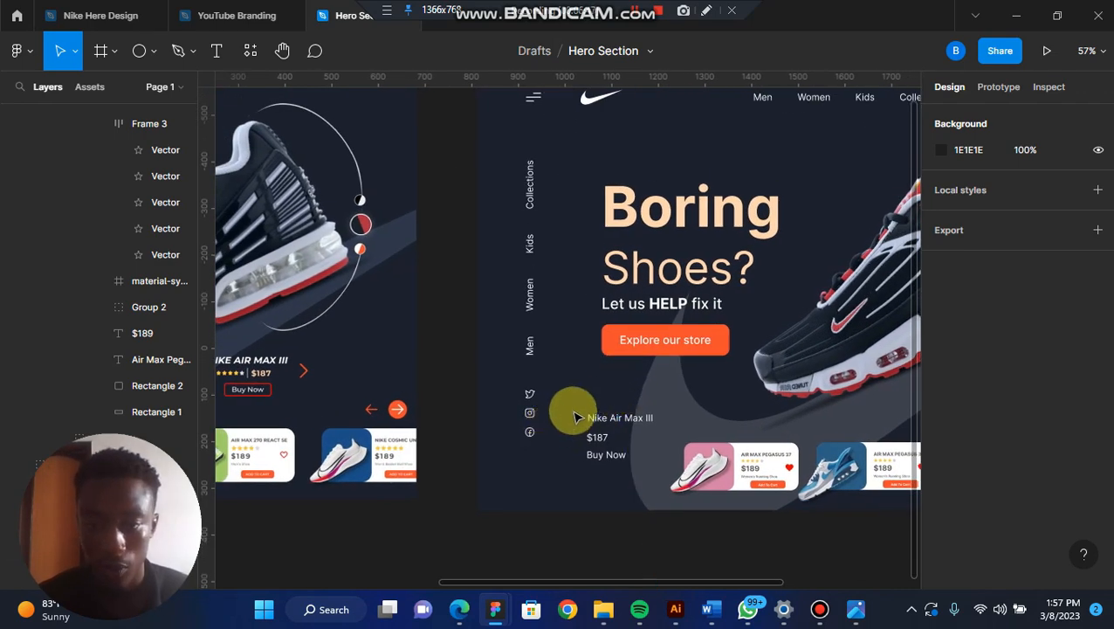
Step: Move the Nike Air Max III, $187 and Buy Now texts together beneath the main shoe's heel, to about X 1070, Y 869
click(603, 421)
shift+click(598, 437)
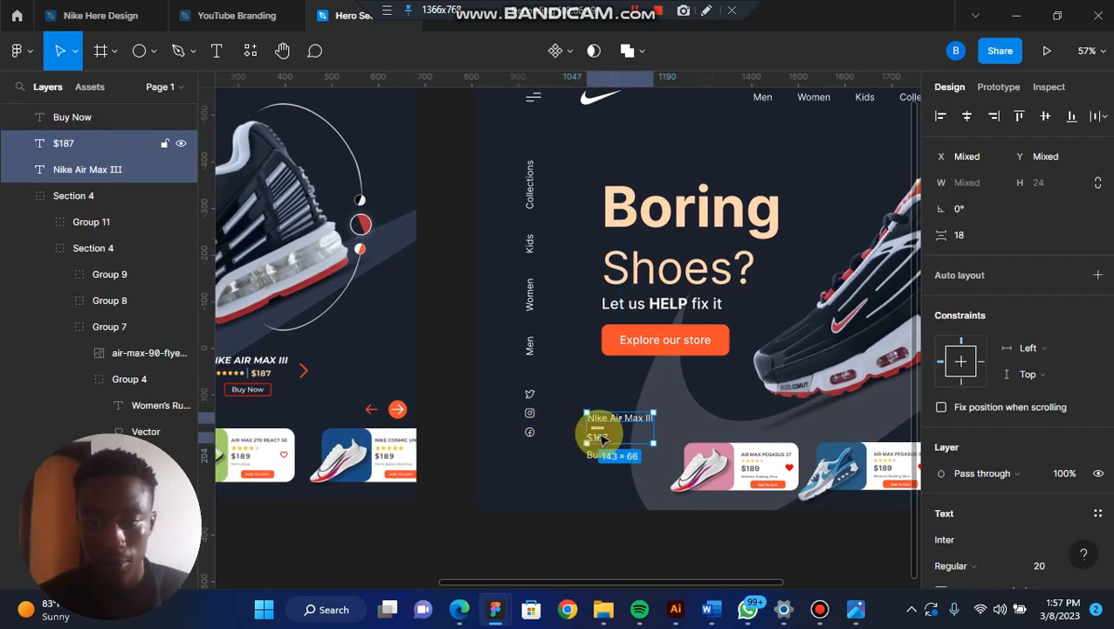
shift+click(605, 457)
scroll(602, 461, down, 2)
scroll(601, 457, right, 2)
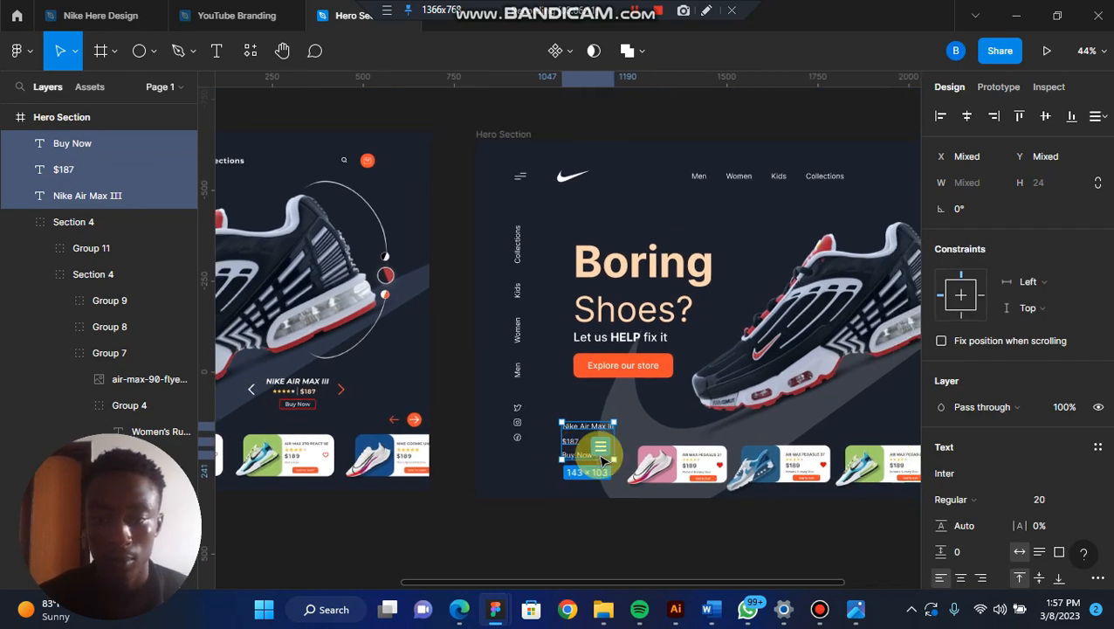
drag(516, 445, 845, 388)
scroll(843, 388, up, 3)
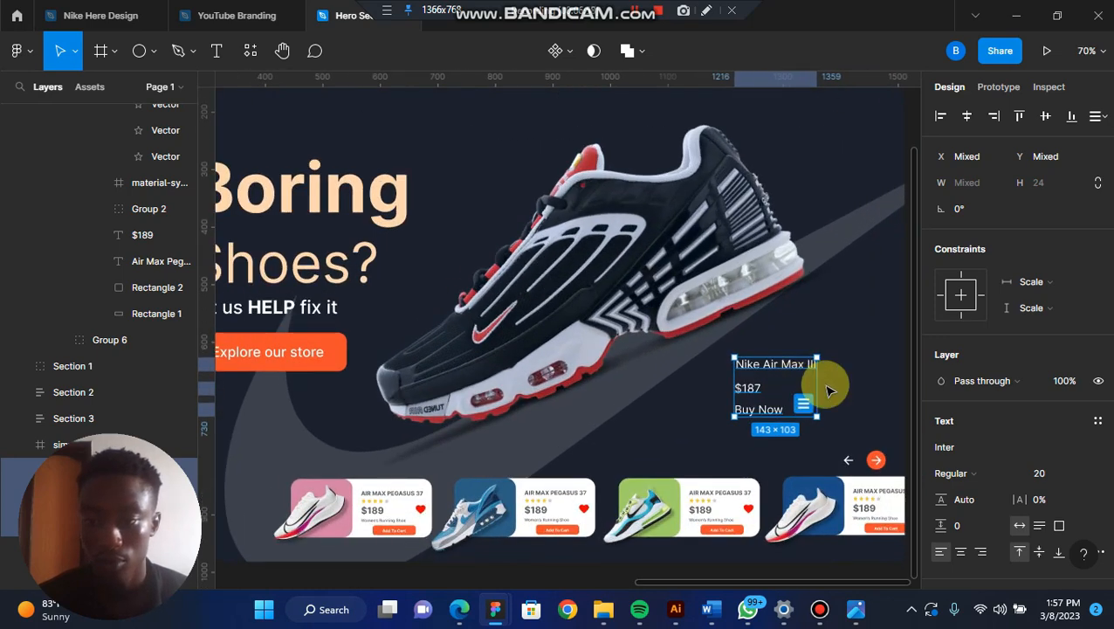
click(843, 384)
Step: Set the "Nike Air Max III" caption beneath the shoe's heel to font size 24 in Medium Italic
click(786, 366)
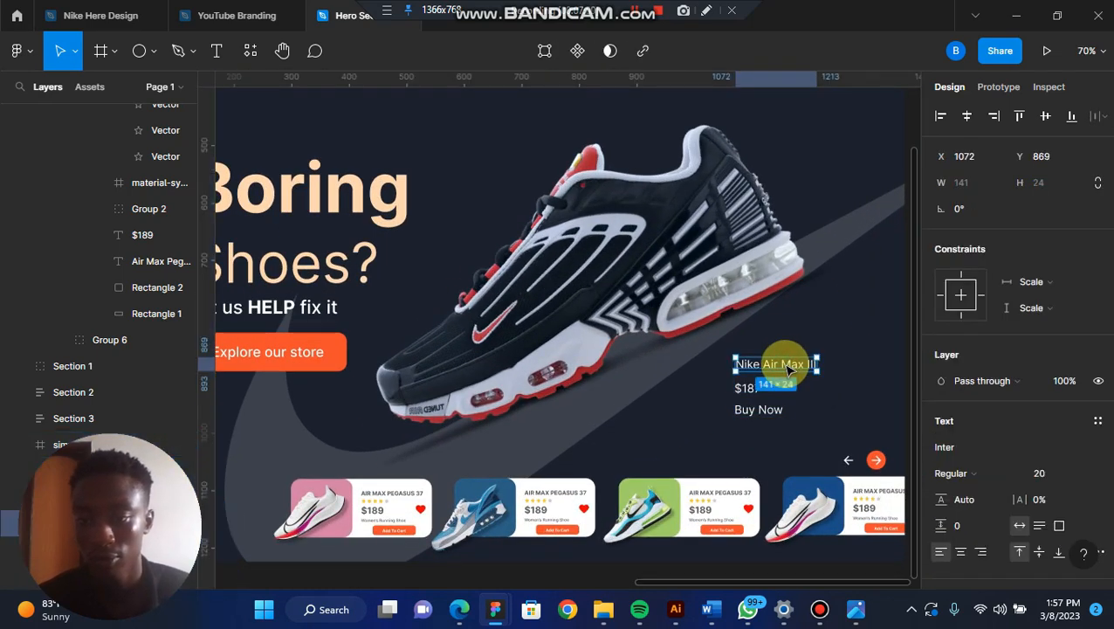
double_click(786, 367)
click(1079, 473)
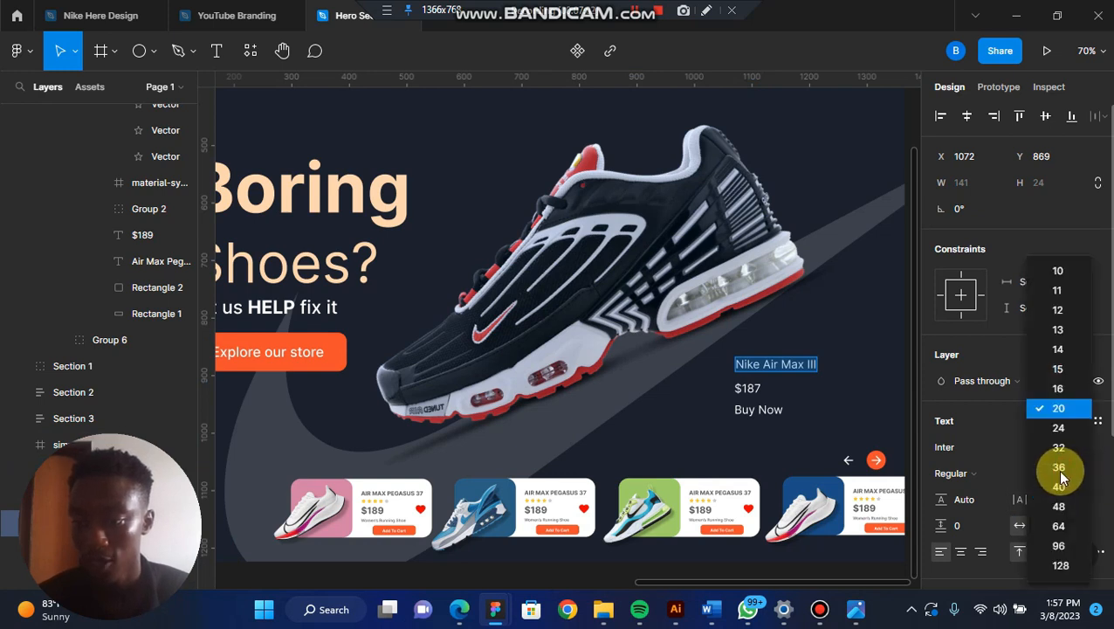
click(1059, 467)
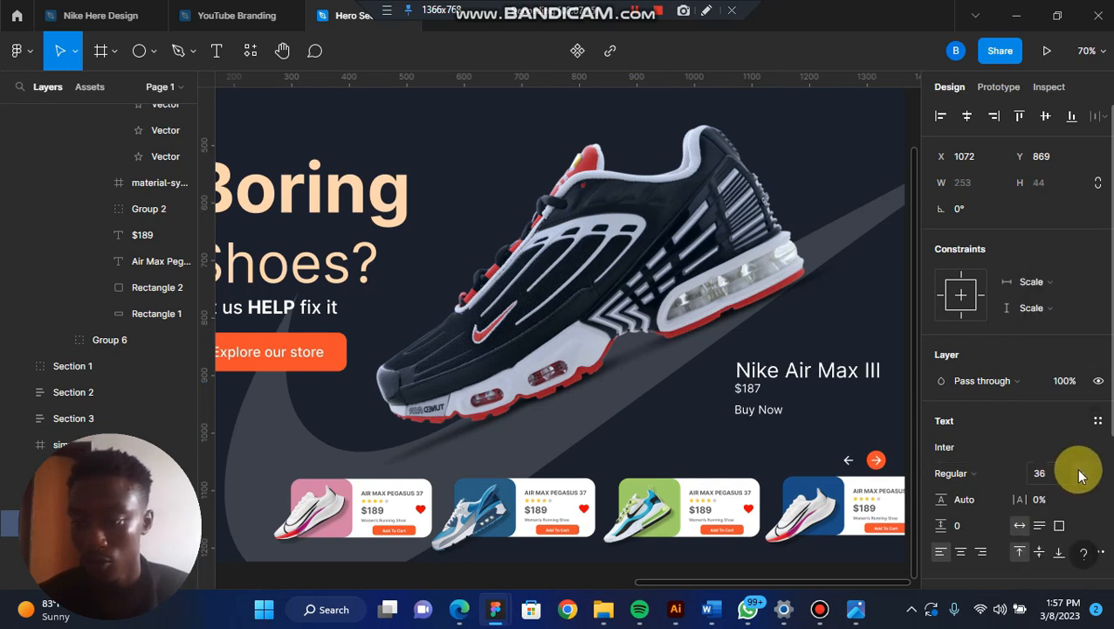
click(1077, 471)
click(1058, 447)
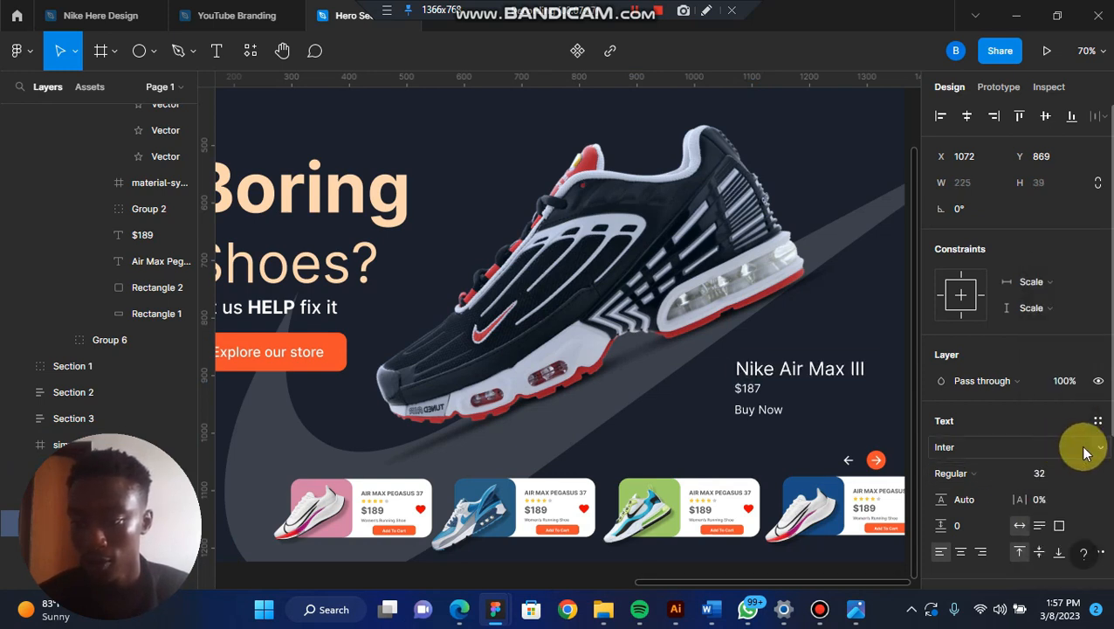
click(1091, 444)
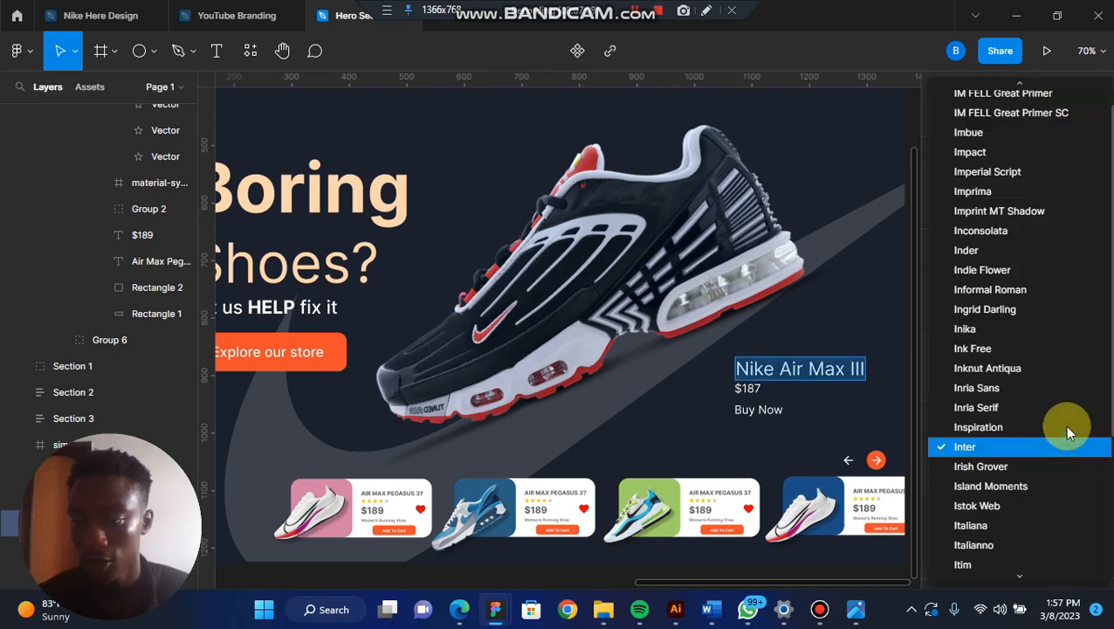
click(927, 445)
click(1081, 476)
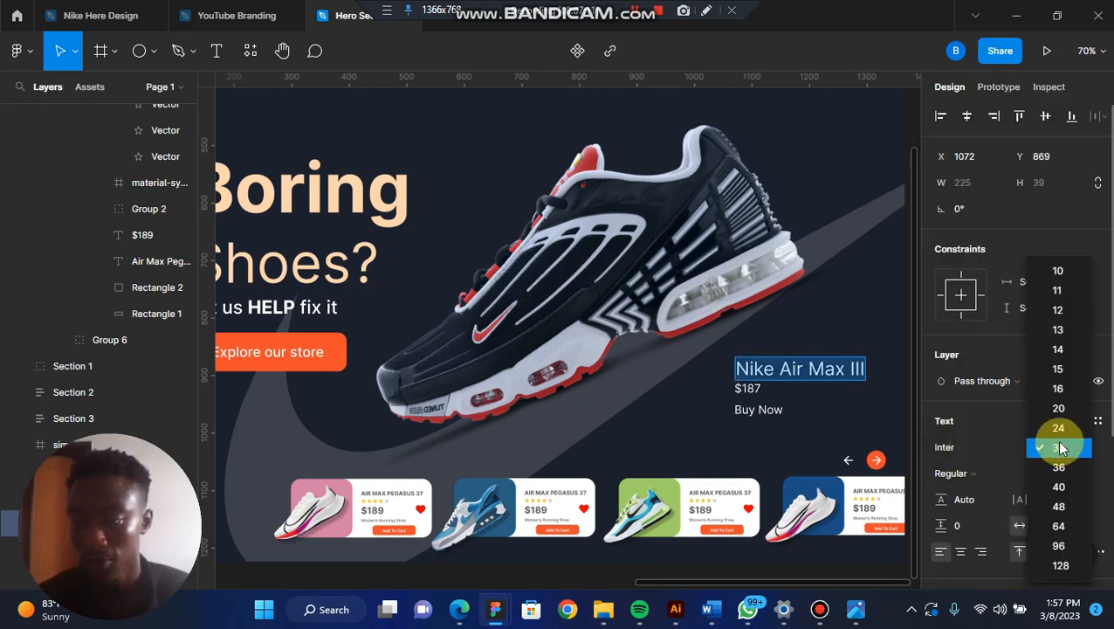
click(1062, 424)
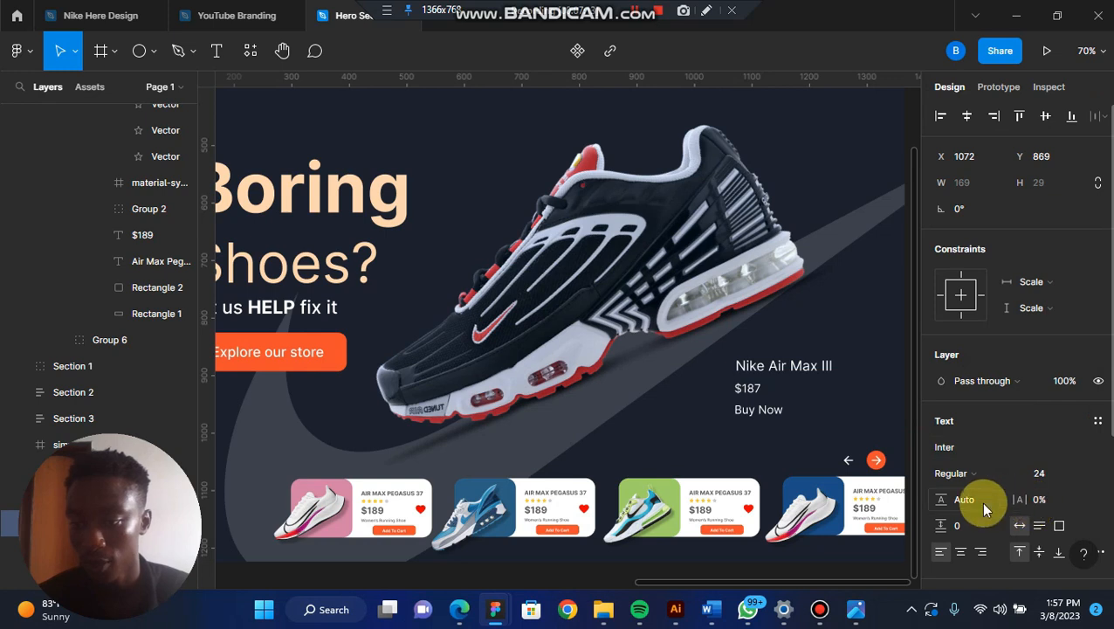
click(993, 475)
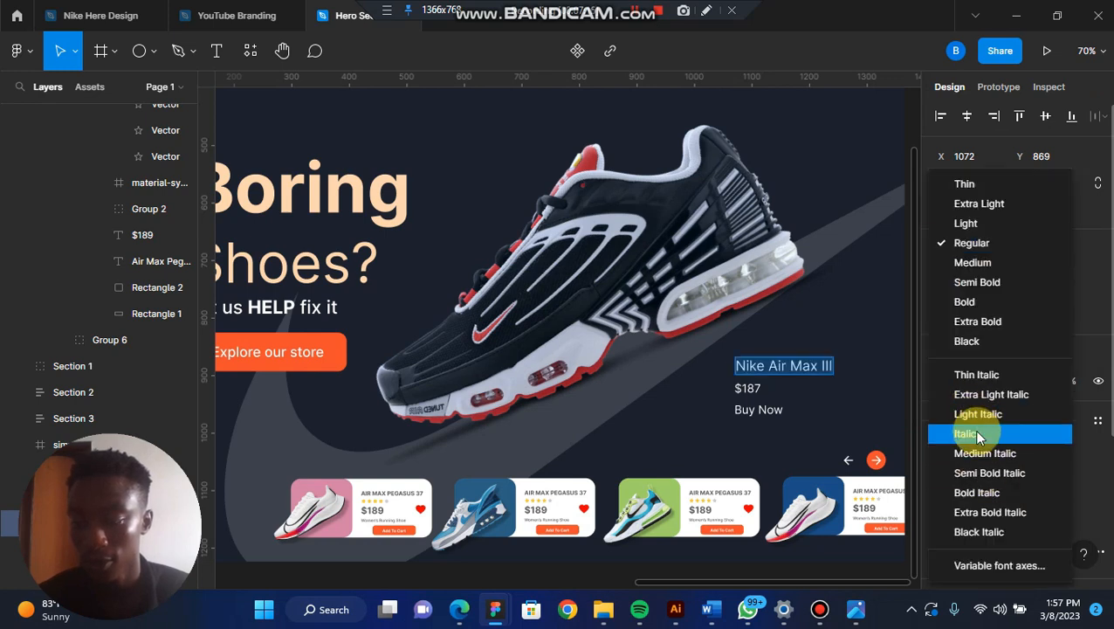
click(977, 453)
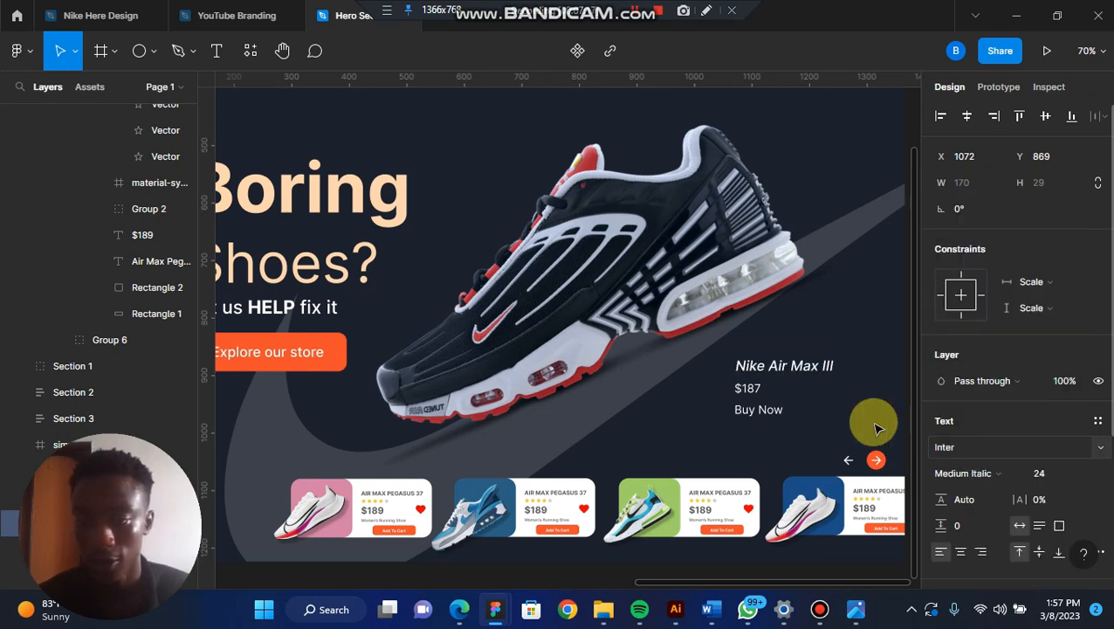
Step: Set the "$187" price text below the shoe caption to Bold at font size 27
click(746, 389)
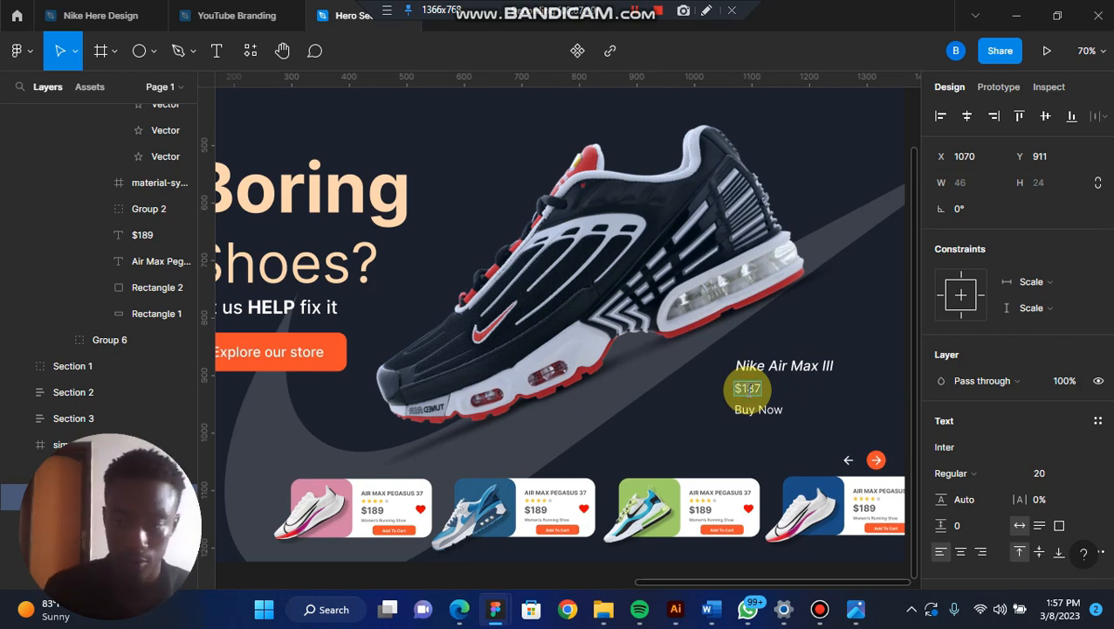
click(1053, 472)
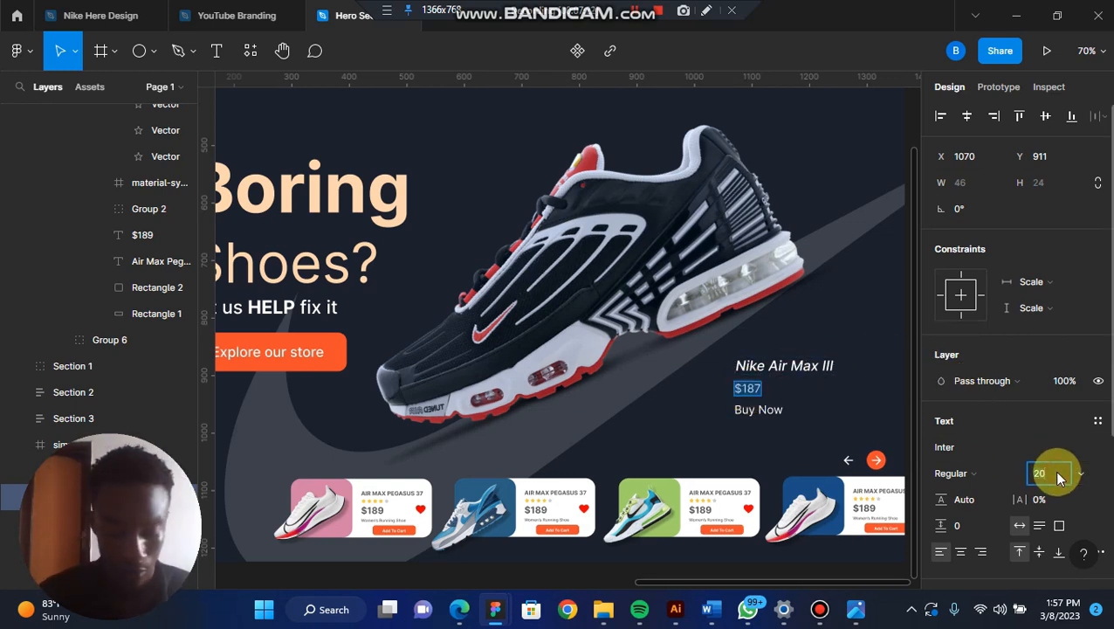
text(24)
key(Return)
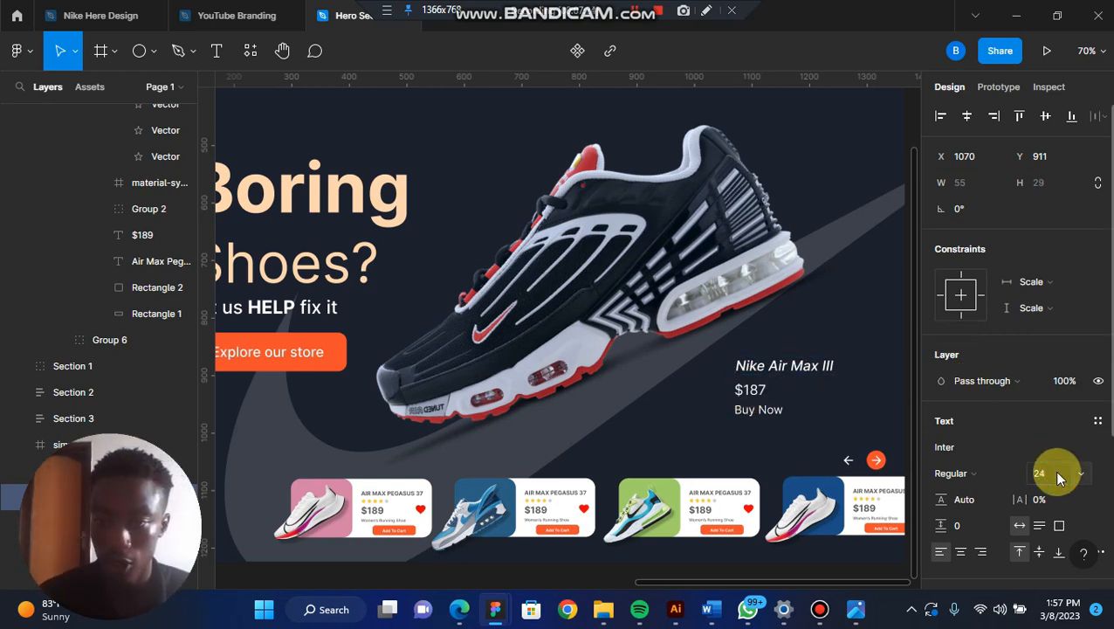
click(1008, 473)
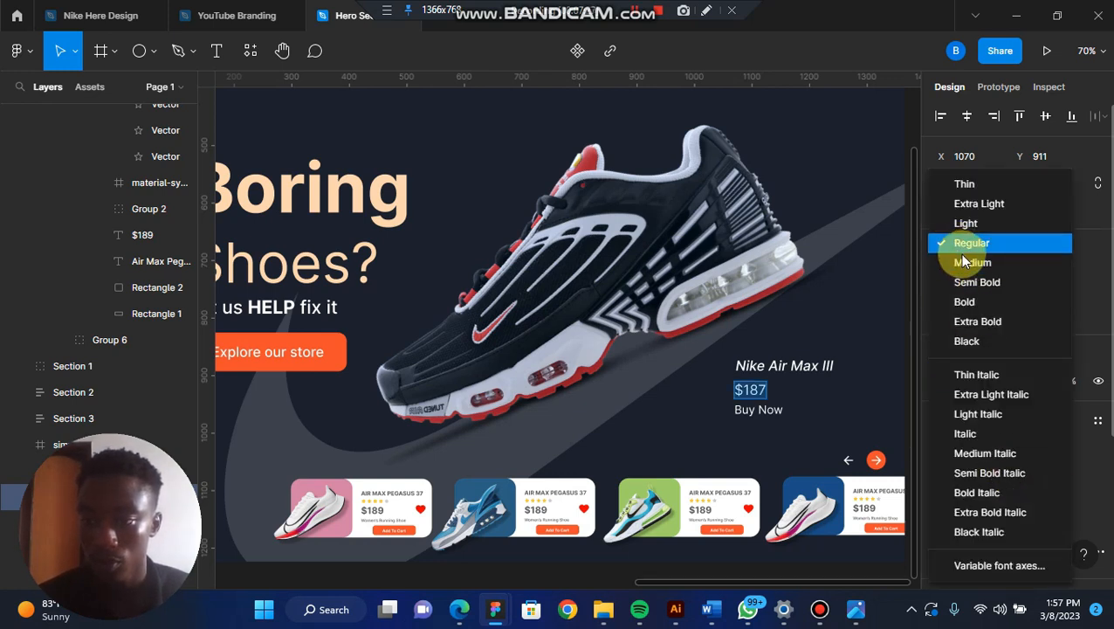
click(974, 281)
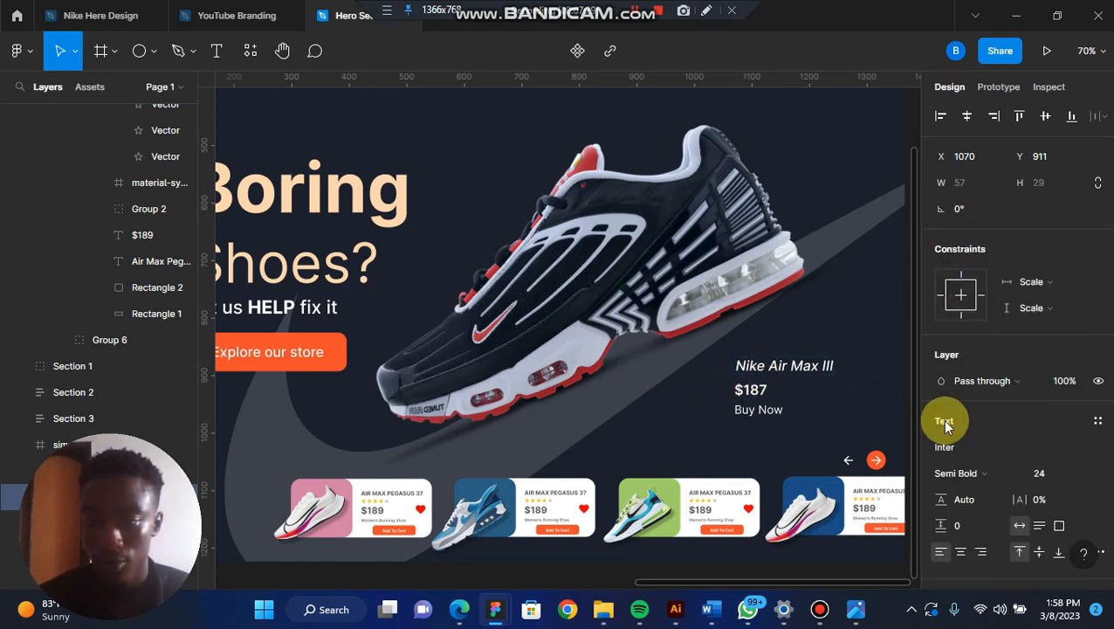
click(983, 476)
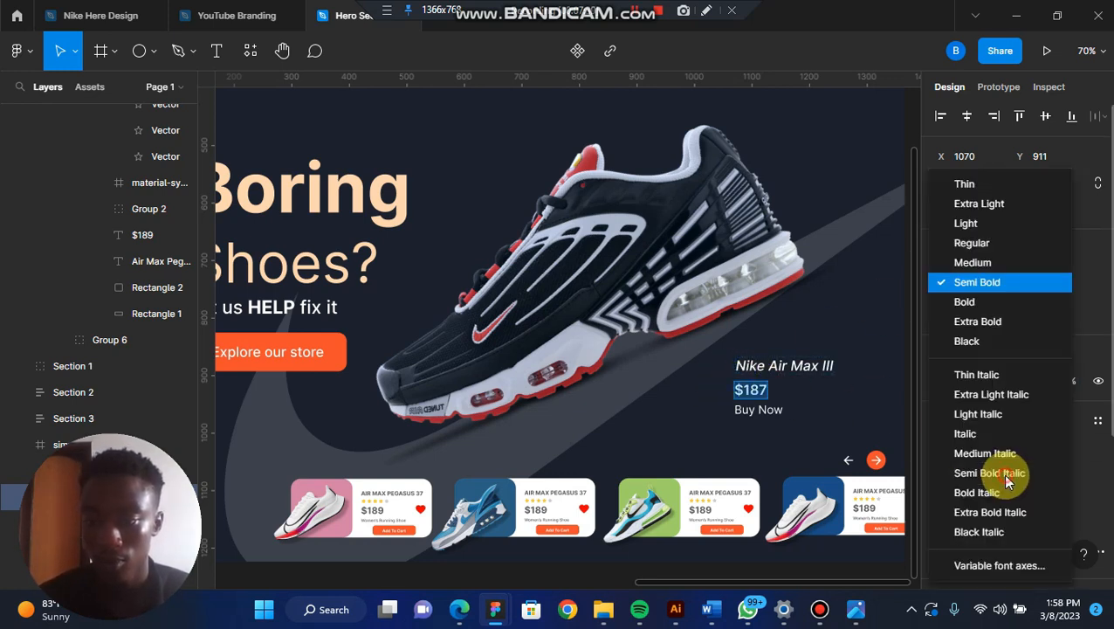
click(974, 305)
click(1054, 473)
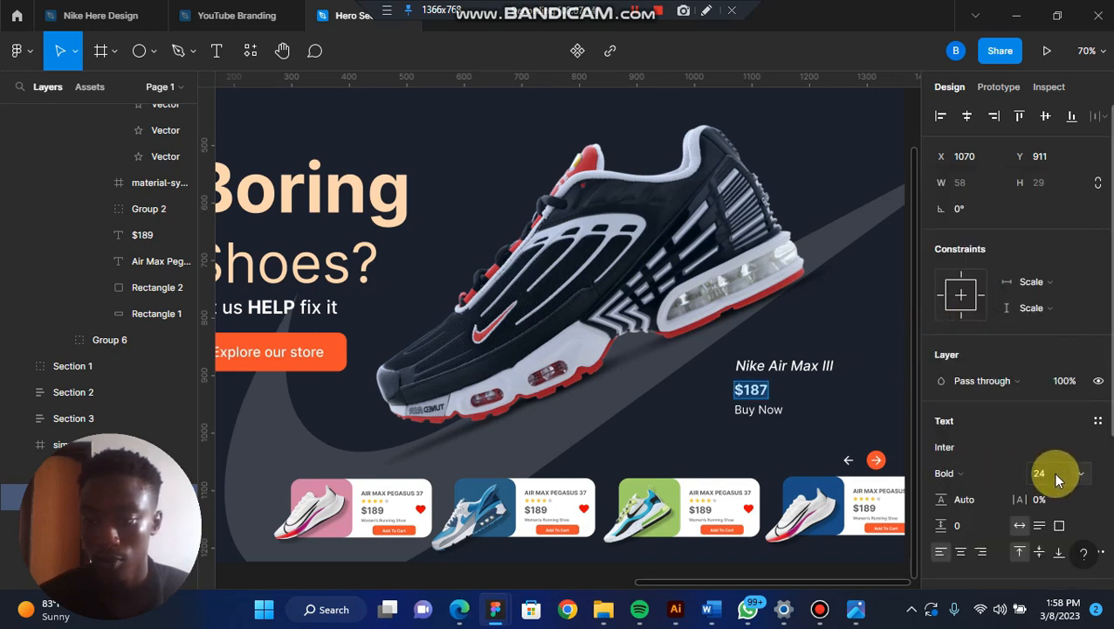
text(2)
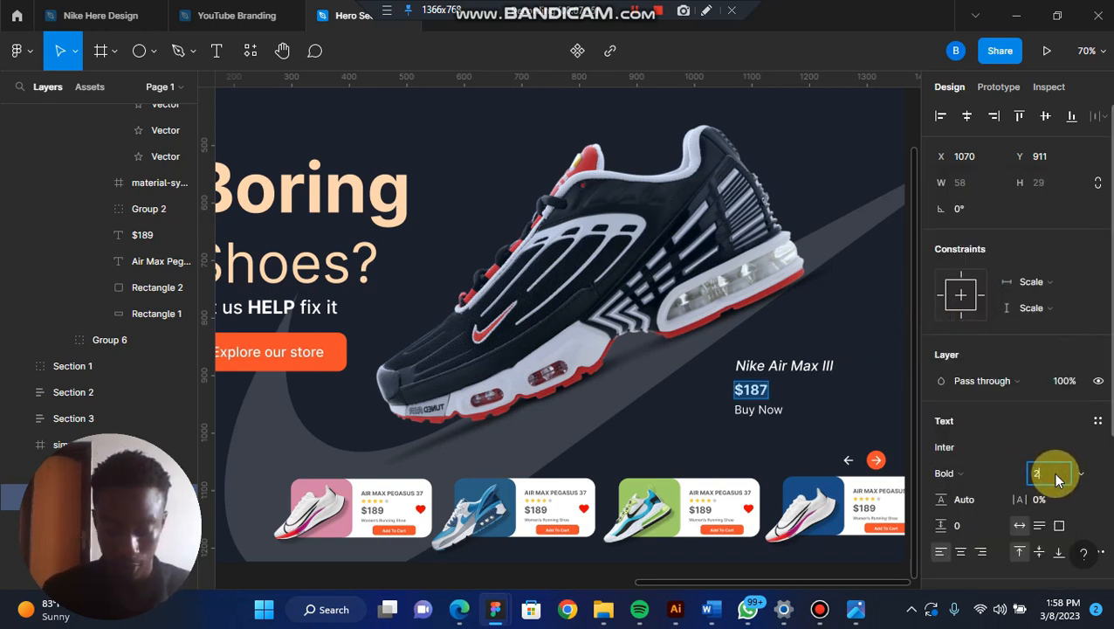
text(7)
key(Return)
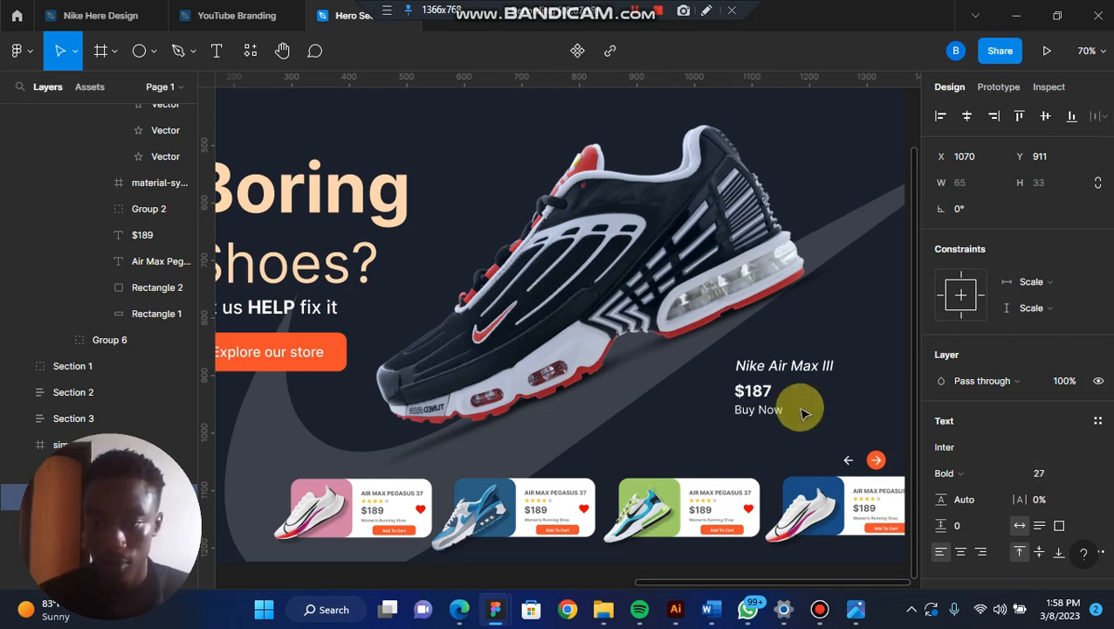
Step: Align the $187 price with the end of the shoe caption and move Buy Now beneath it to about X 1114, Y 965
drag(761, 393, 823, 395)
drag(751, 412, 789, 420)
scroll(790, 420, right, 2)
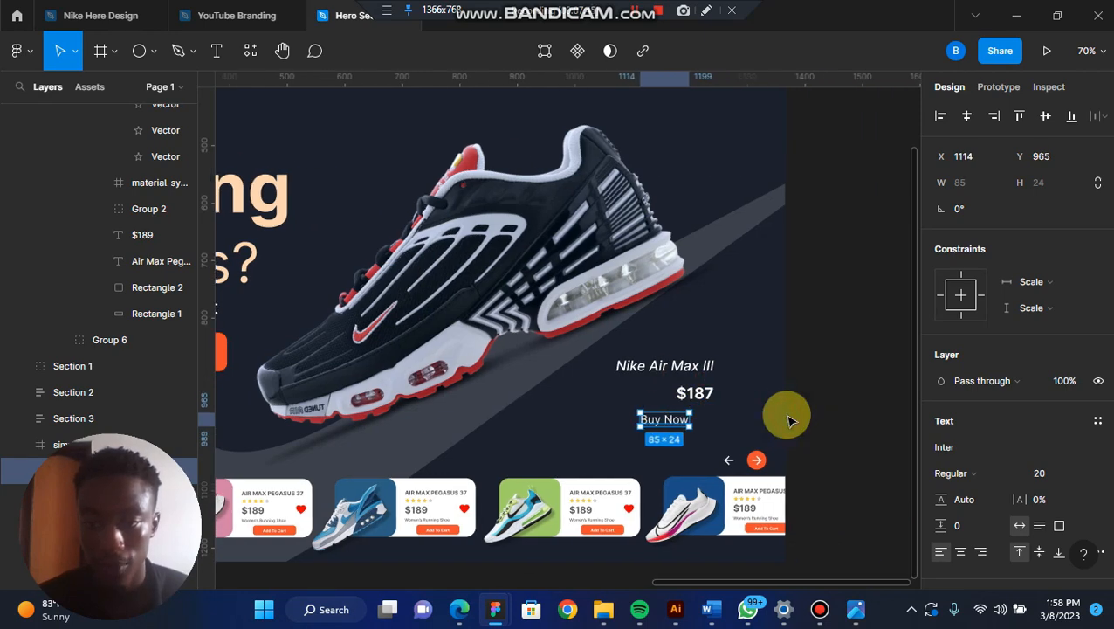
Step: Draw a rectangle about 99 × 37 over the Buy Now text and fill it with the orange document color FB4B29
scroll(790, 420, up, 3)
click(153, 51)
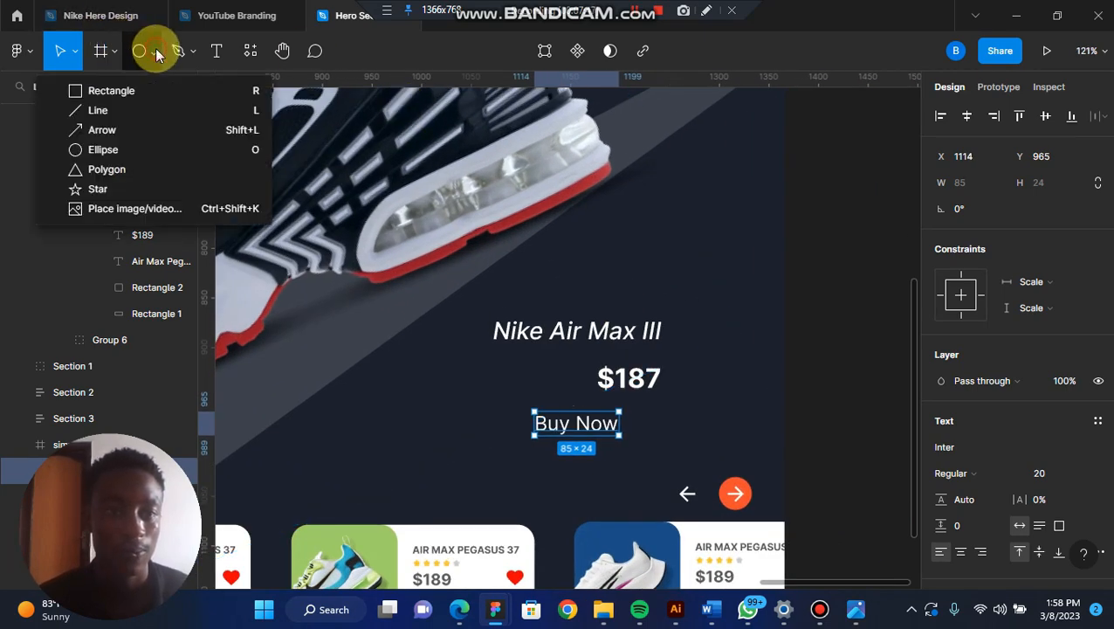
key(Escape)
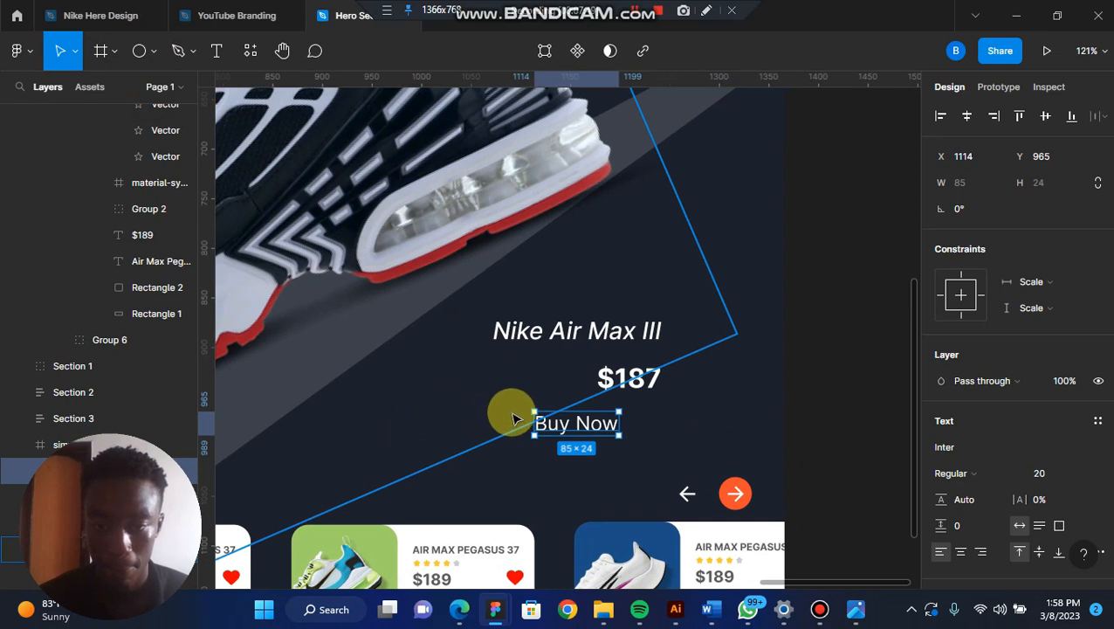
click(157, 53)
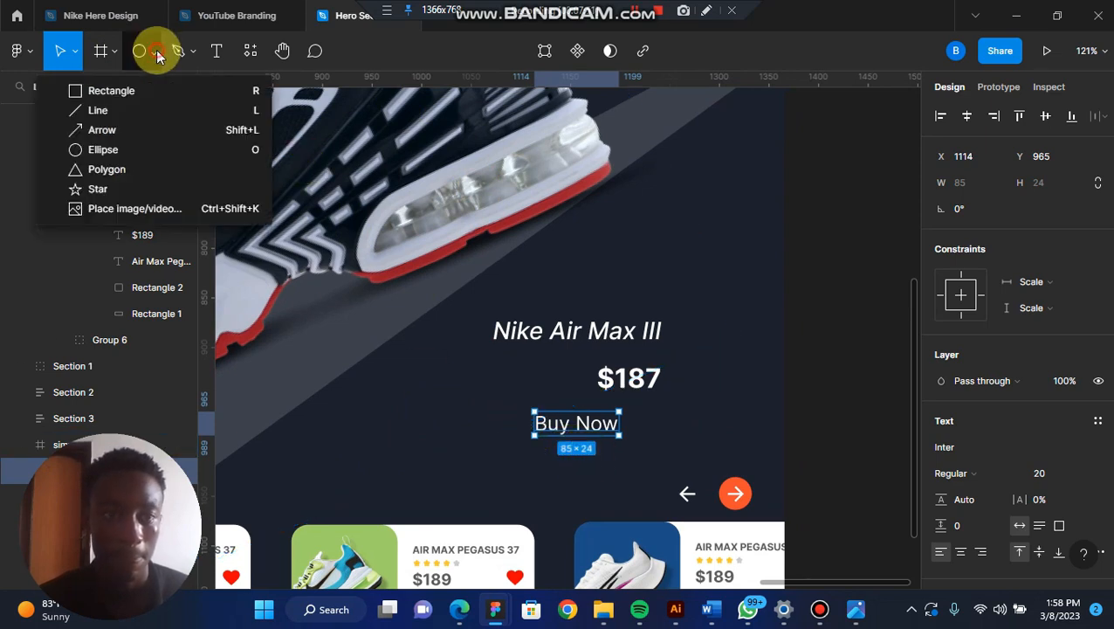
click(126, 90)
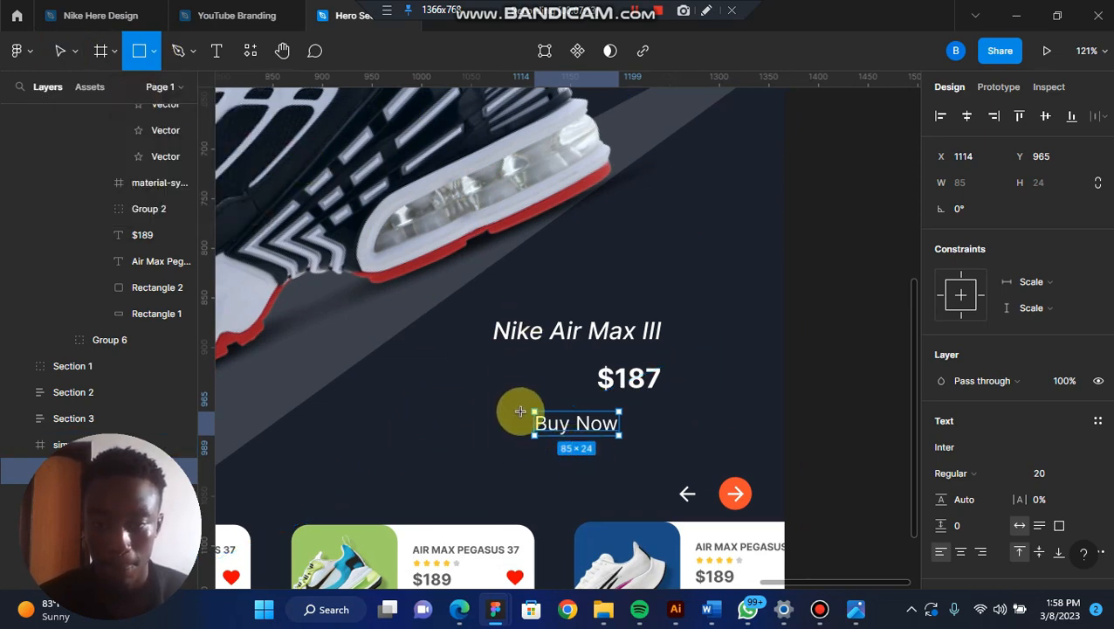
mouse_move(520, 411)
mouse_down()
mouse_move(619, 448)
mouse_move(578, 441)
mouse_up()
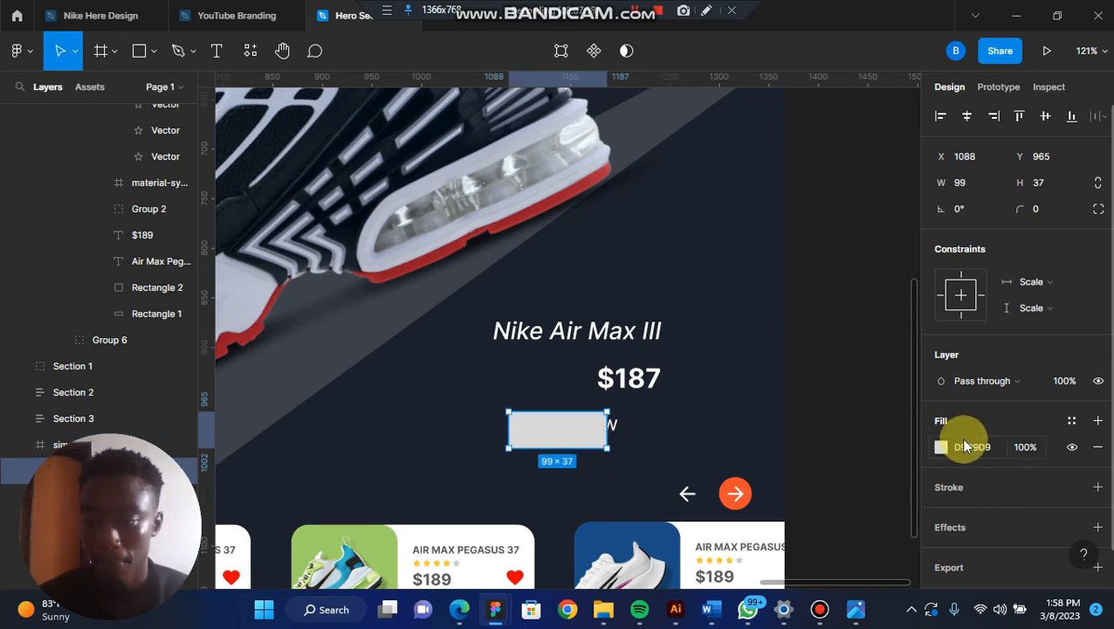
click(941, 445)
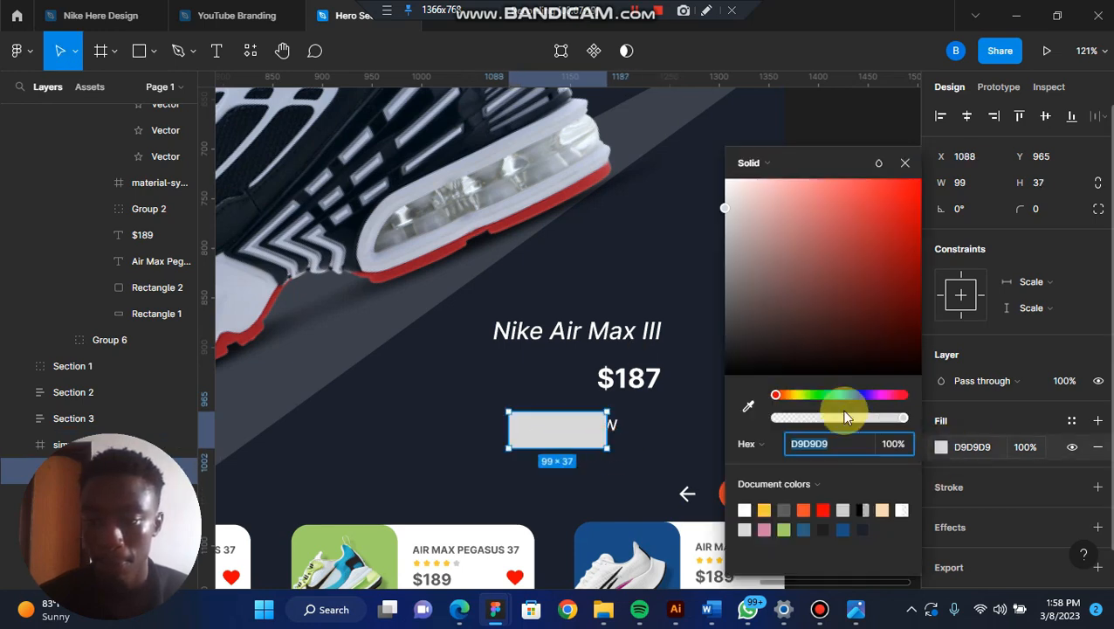
click(805, 508)
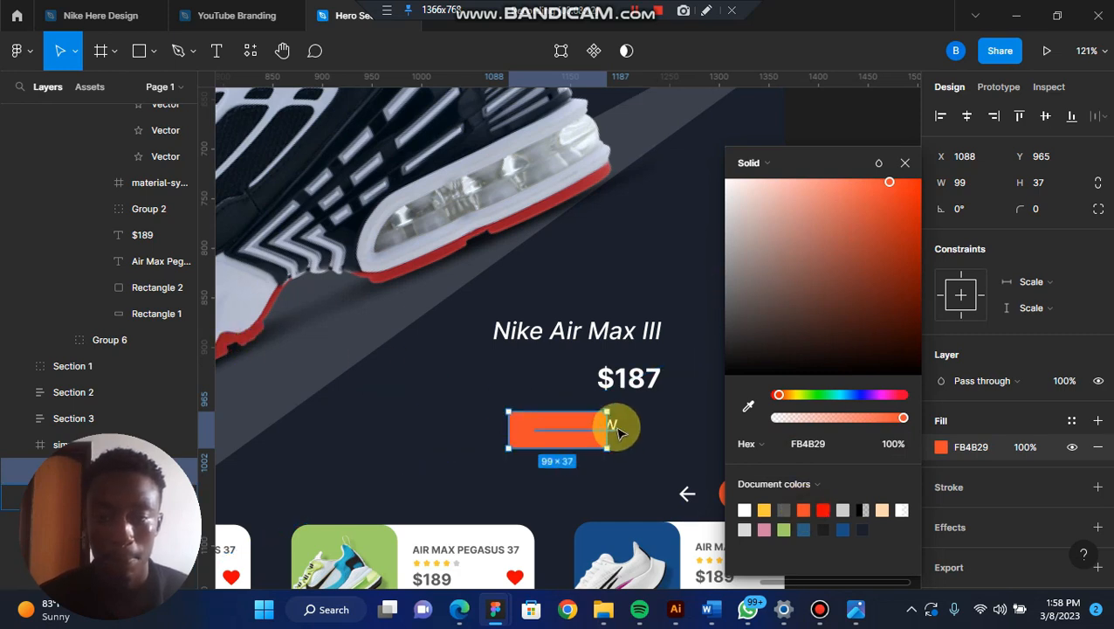
Step: Move the Buy Now text layer above the orange rectangle and set its font size to 15
click(616, 428)
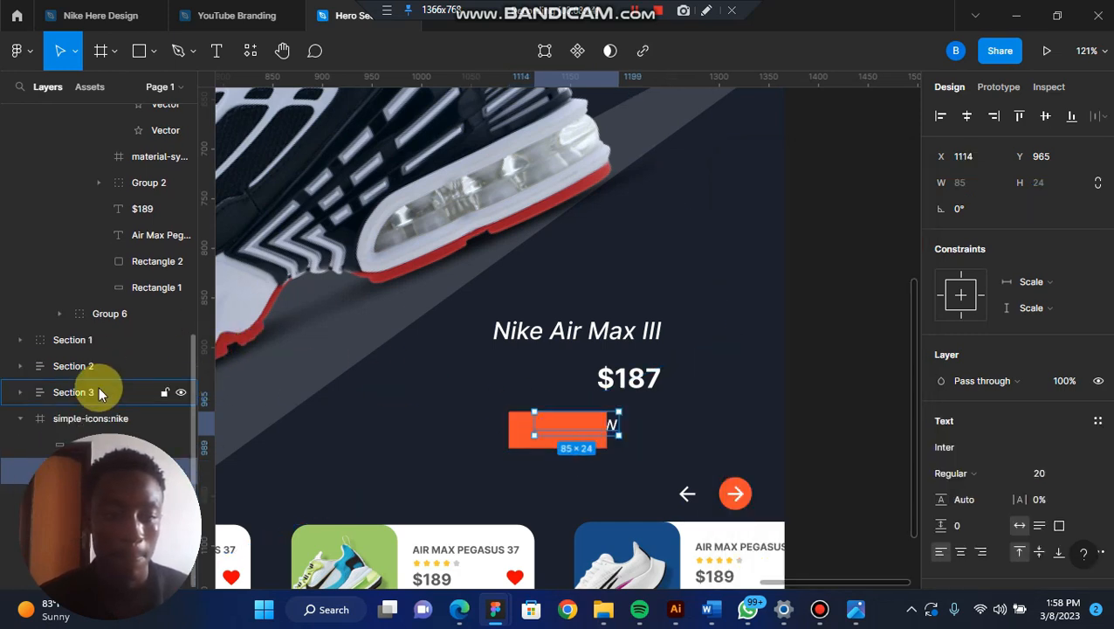
drag(14, 471, 13, 403)
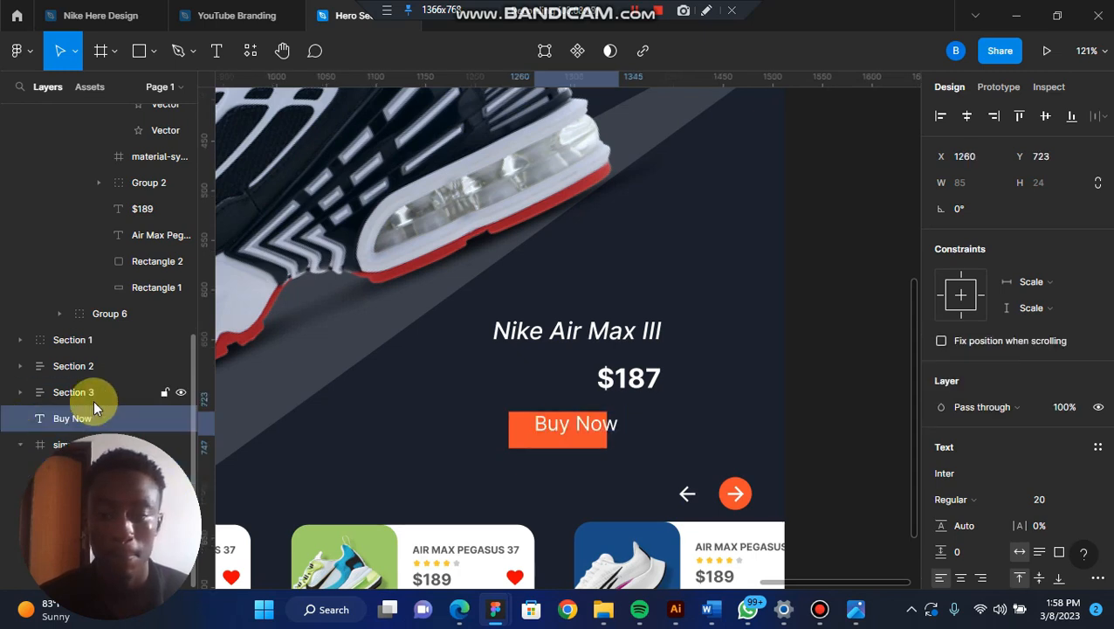
double_click(572, 426)
click(1079, 499)
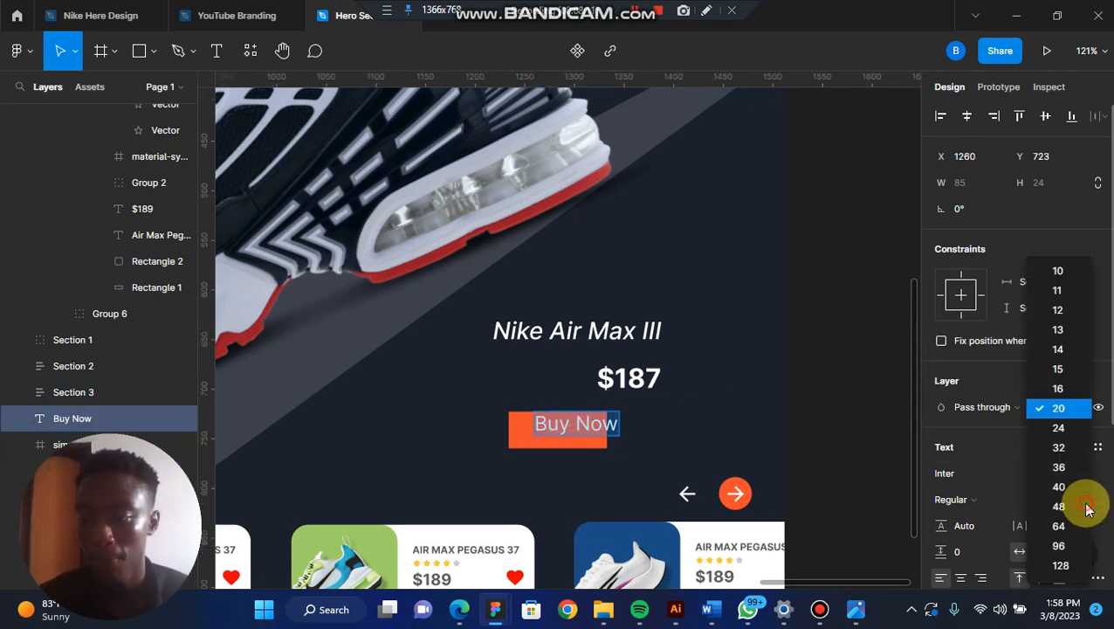
click(1058, 369)
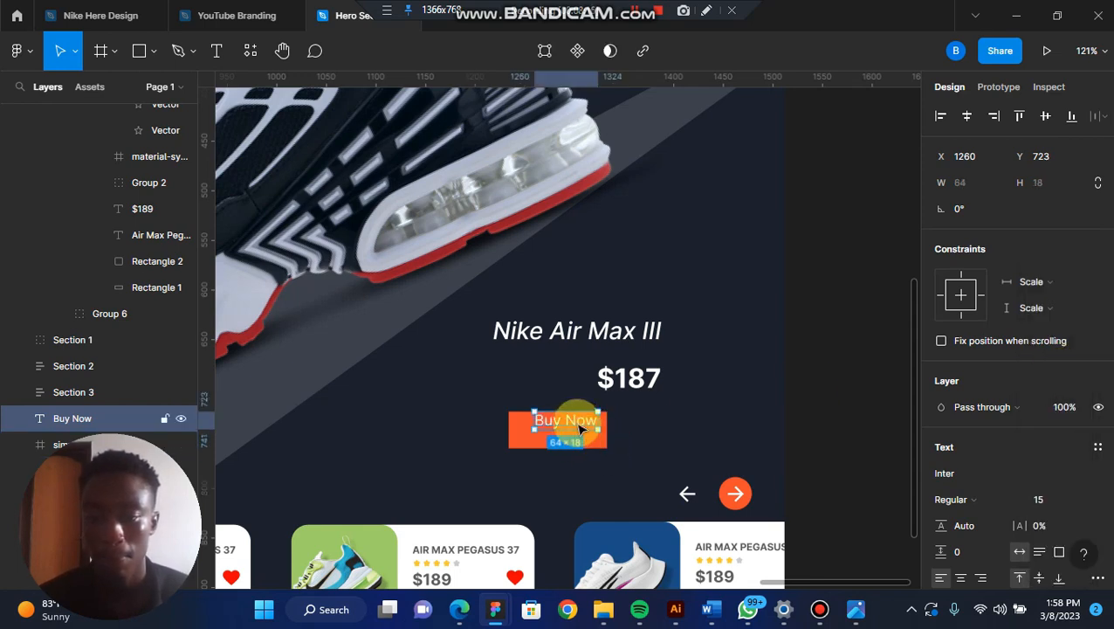
Step: Set the Buy Now text to Semi Bold and centre it on the orange rectangle
click(1013, 500)
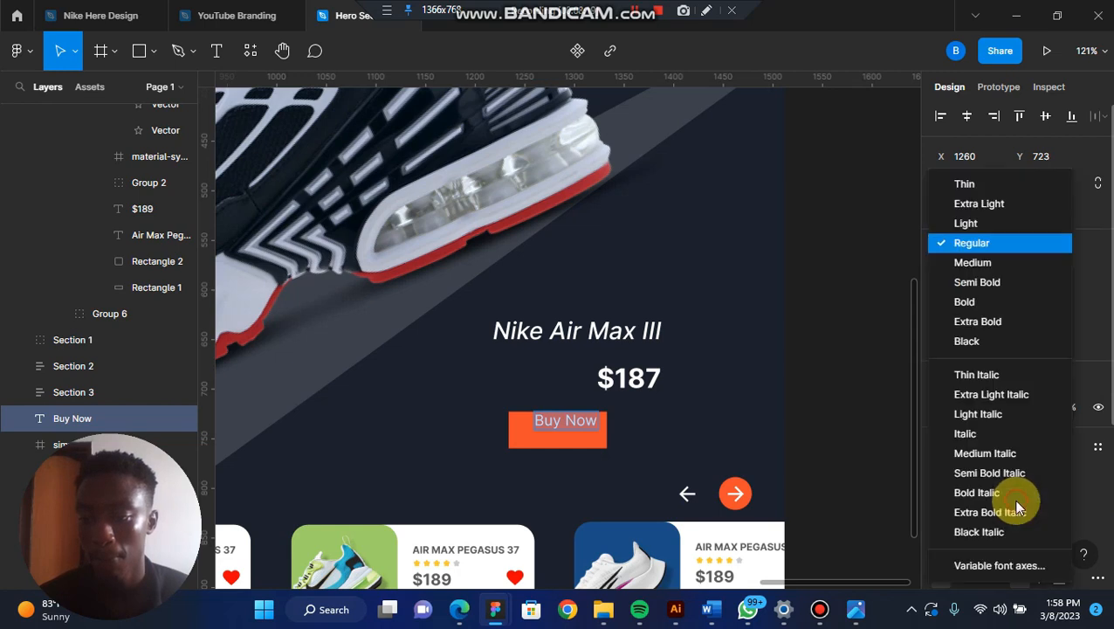
click(979, 283)
mouse_move(568, 420)
mouse_down()
mouse_move(553, 423)
mouse_move(555, 436)
mouse_up()
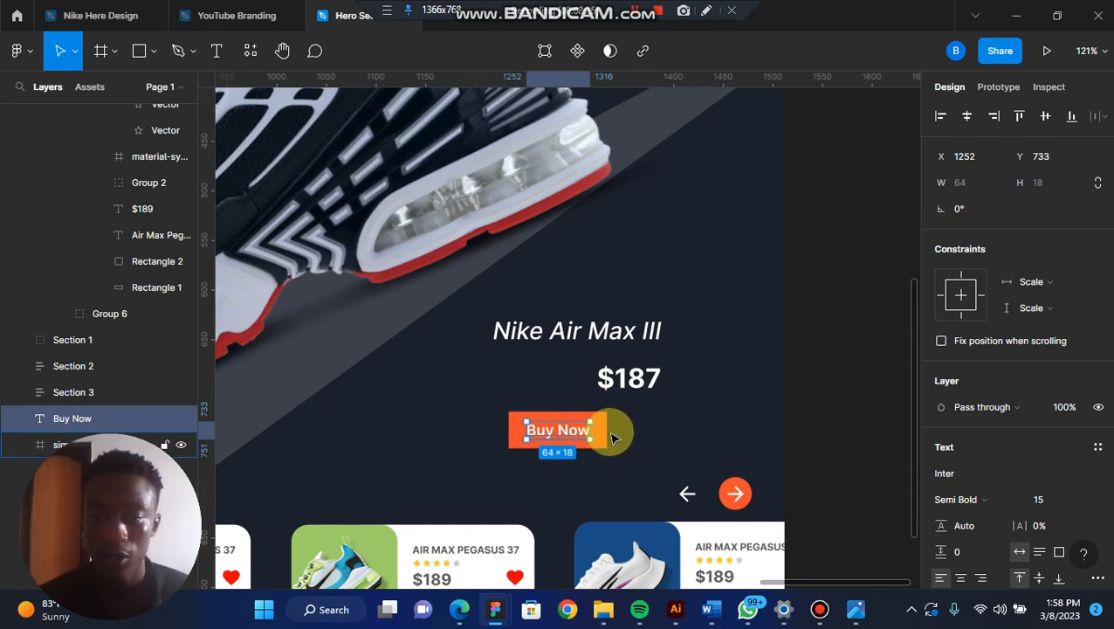
Step: Round the orange rectangle's corners with a radius of 8
click(611, 441)
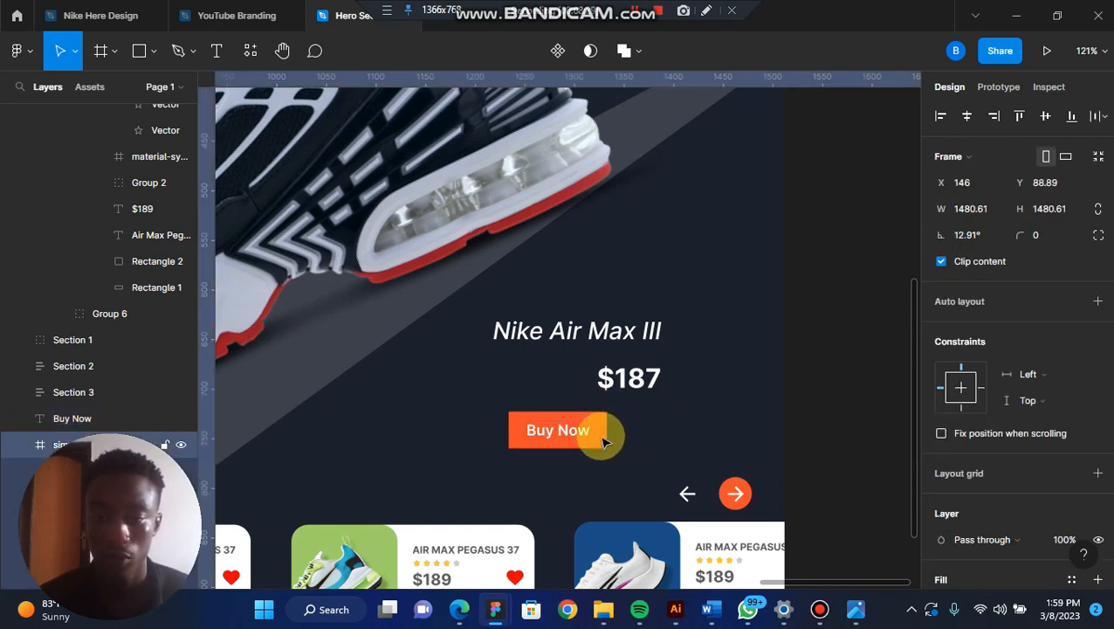
double_click(602, 440)
click(1048, 209)
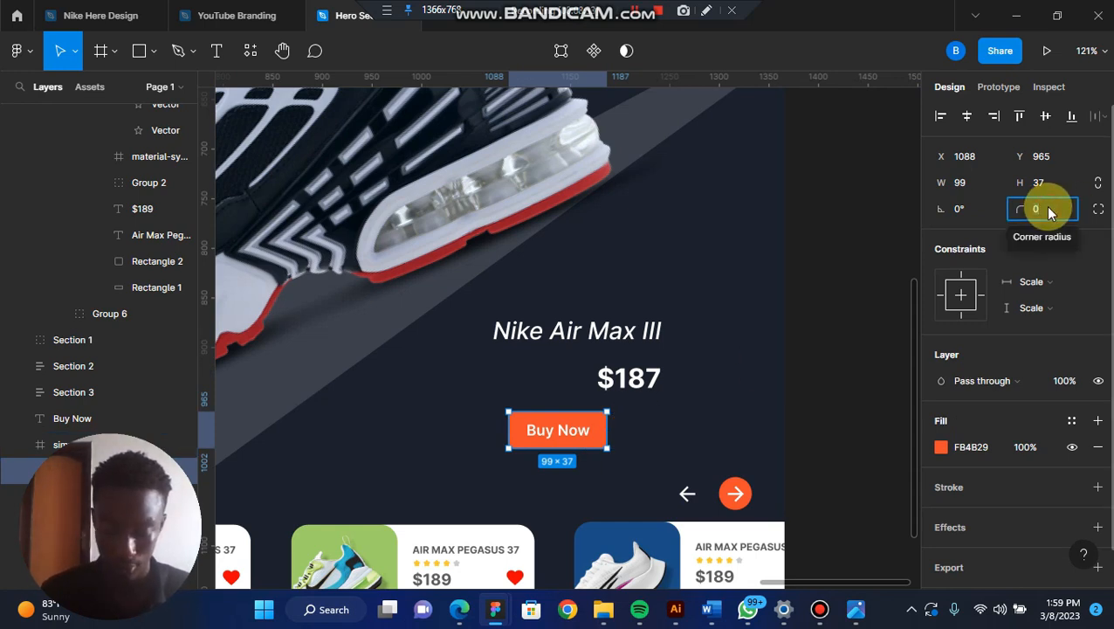
text(8)
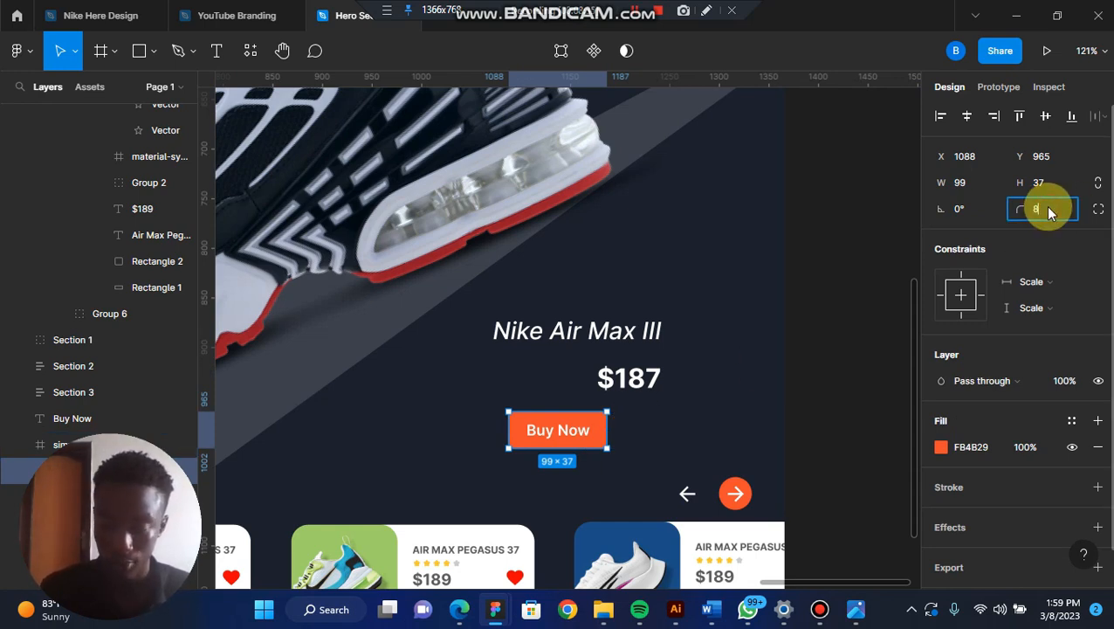
key(Return)
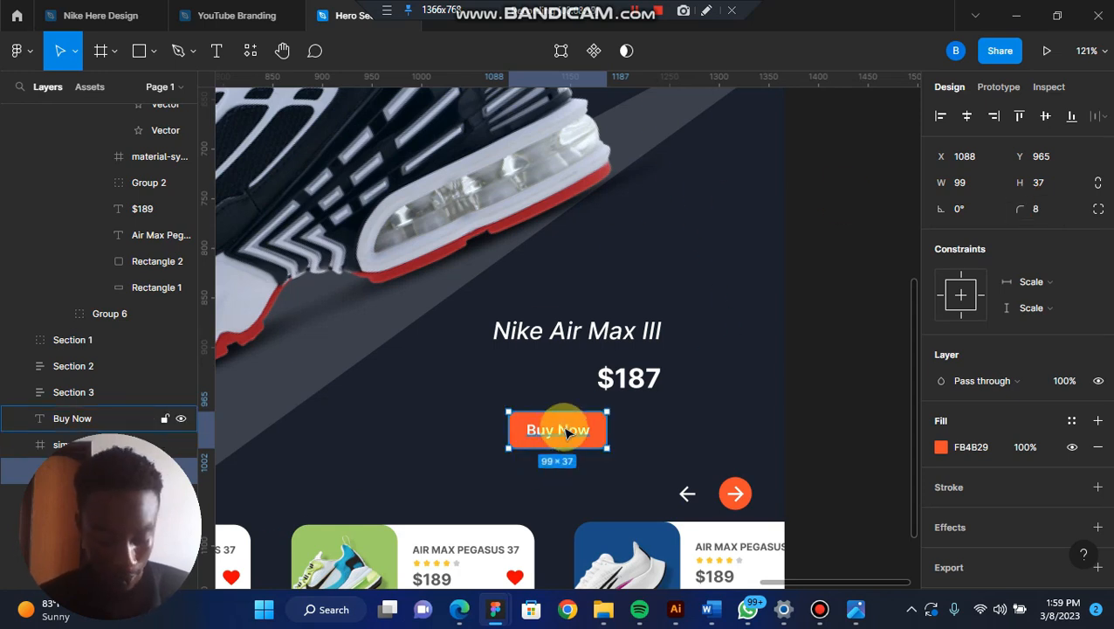
Step: Combine the orange rectangle and Buy Now text into an auto layout button and move it to about X 1249, Y 721
shift+click(566, 431)
key(ctrl+g)
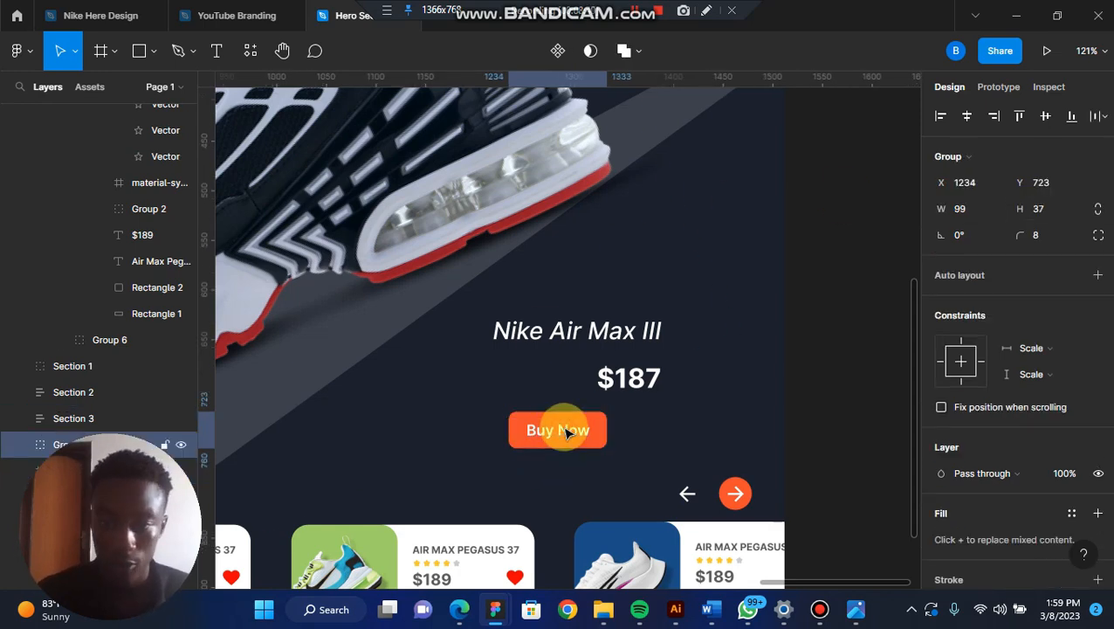
click(1095, 278)
mouse_move(574, 430)
mouse_down()
mouse_move(597, 443)
mouse_move(590, 437)
mouse_up()
Step: Ungroup the Buy Now button to drop its orange background, following the outlined button in the reference design
scroll(591, 437, left, 5)
scroll(590, 436, down, 3)
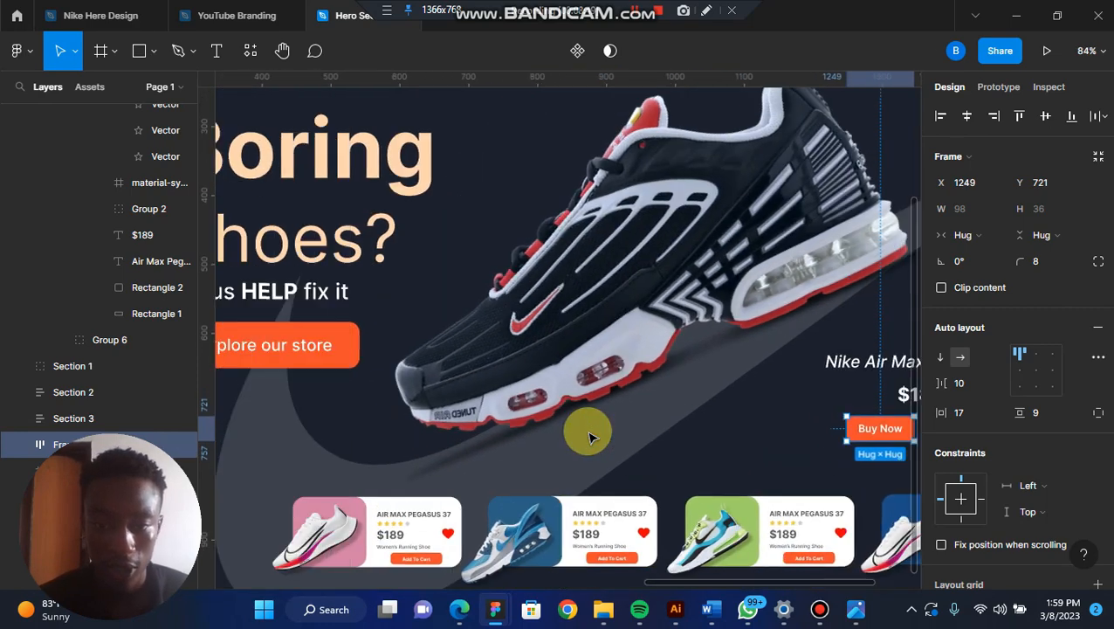
scroll(590, 437, left, 10)
scroll(361, 404, up, 3)
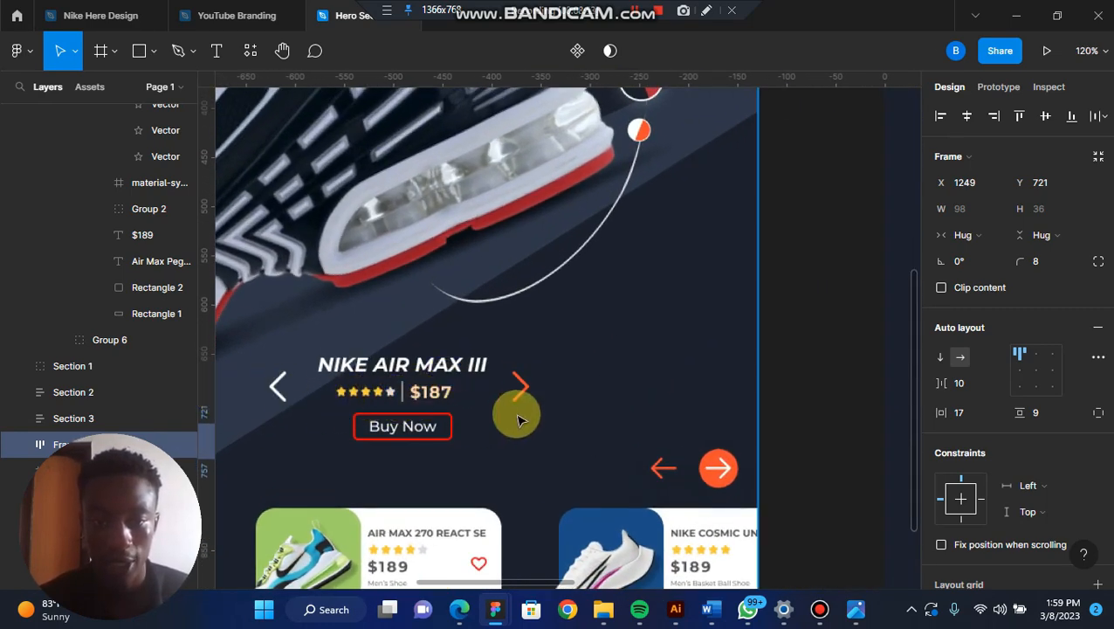
scroll(467, 434, right, 5)
scroll(467, 434, right, 10)
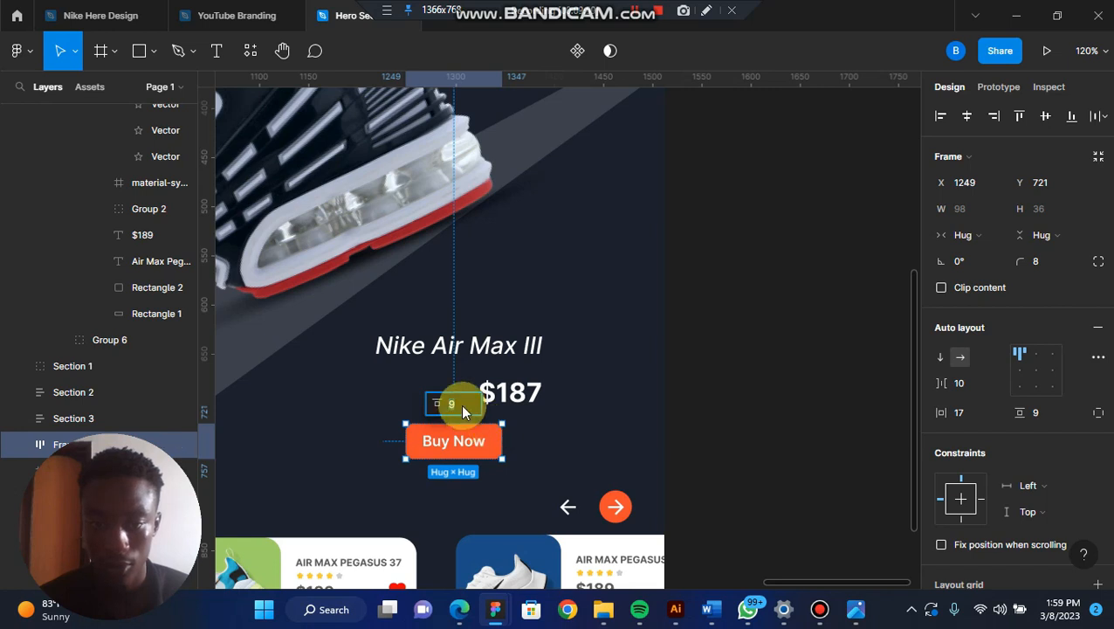
right_click(480, 447)
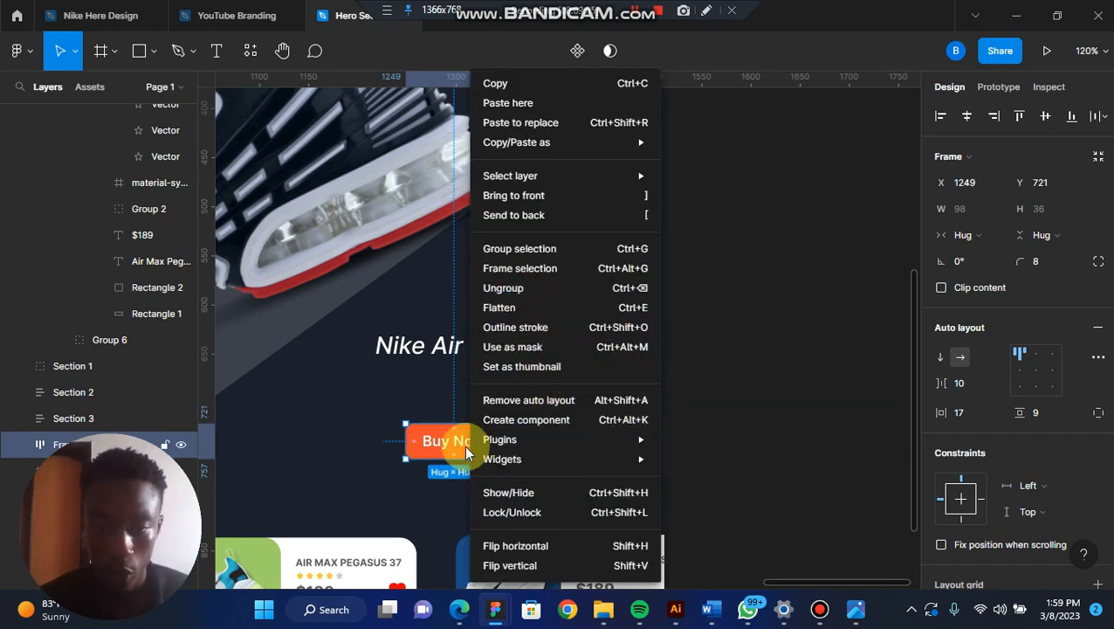
click(517, 288)
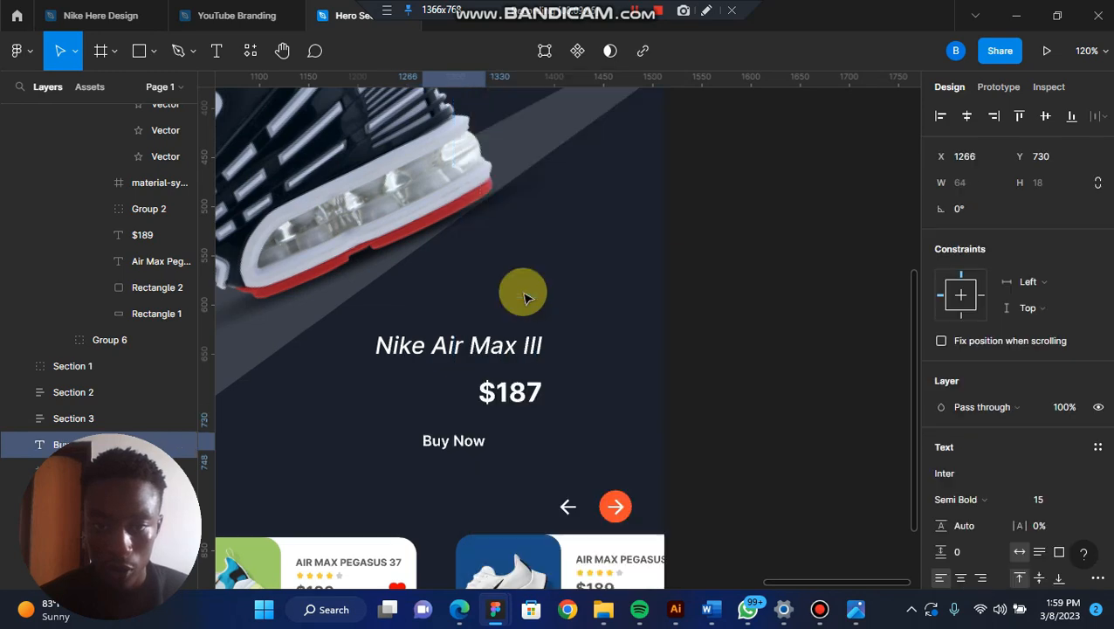
click(480, 465)
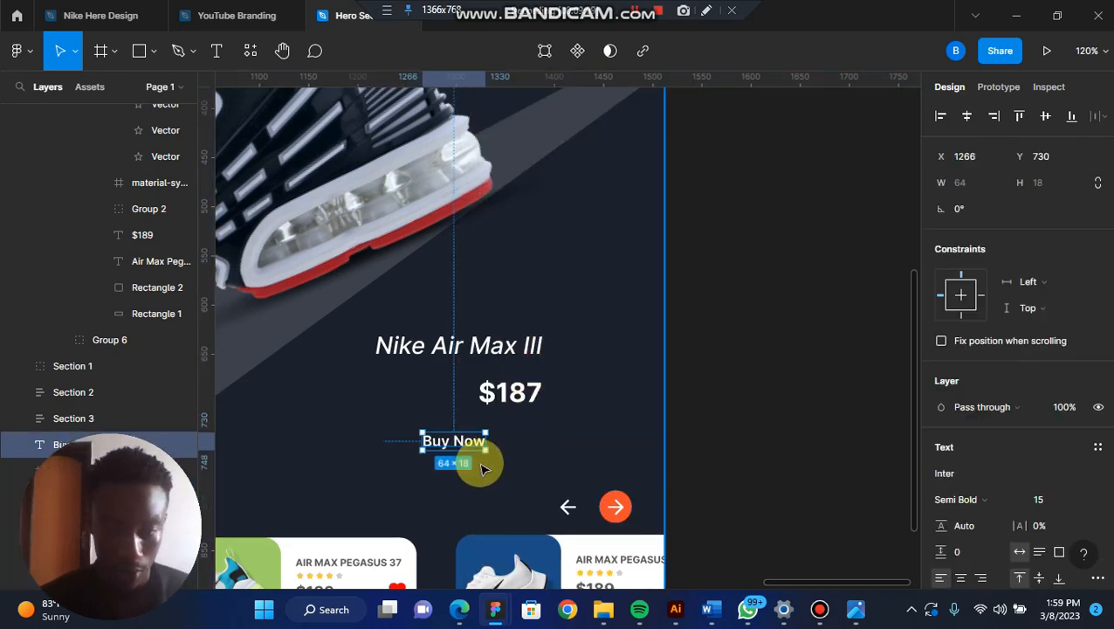
click(480, 466)
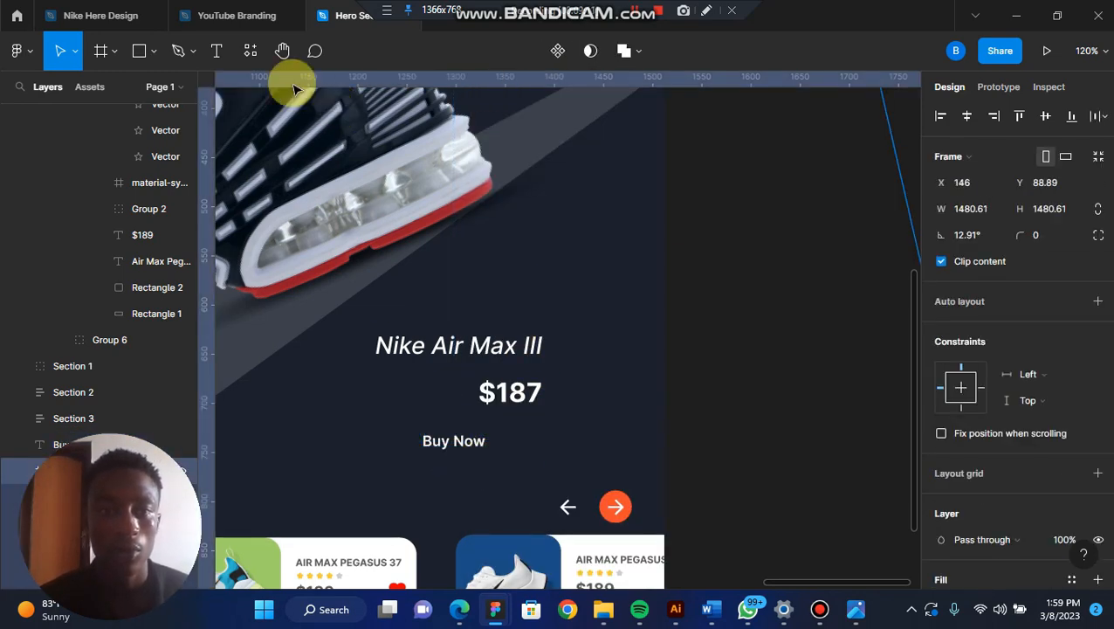
Step: Draw a rectangle around the Buy Now text and adjust it to about 85 × 30 at X 1110, Y 966
click(140, 50)
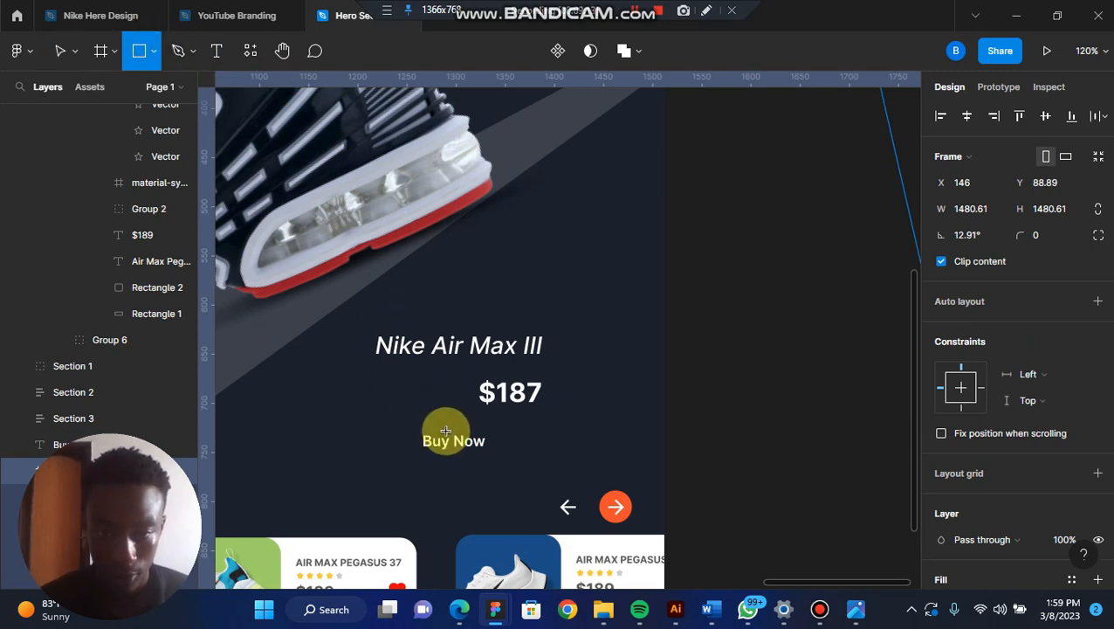
drag(447, 428, 506, 454)
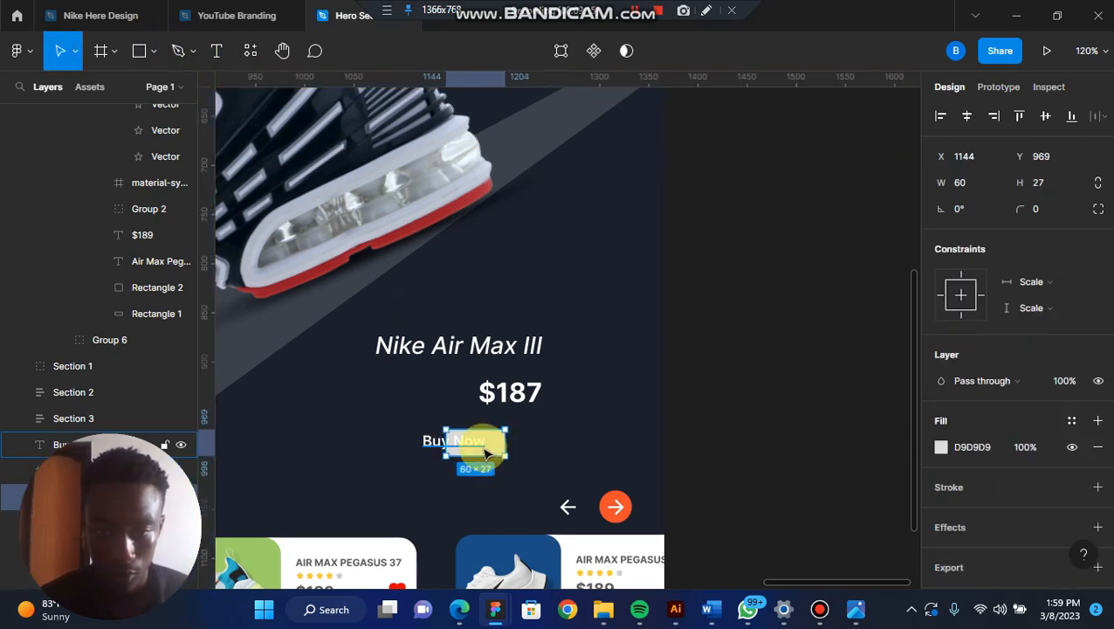
click(487, 447)
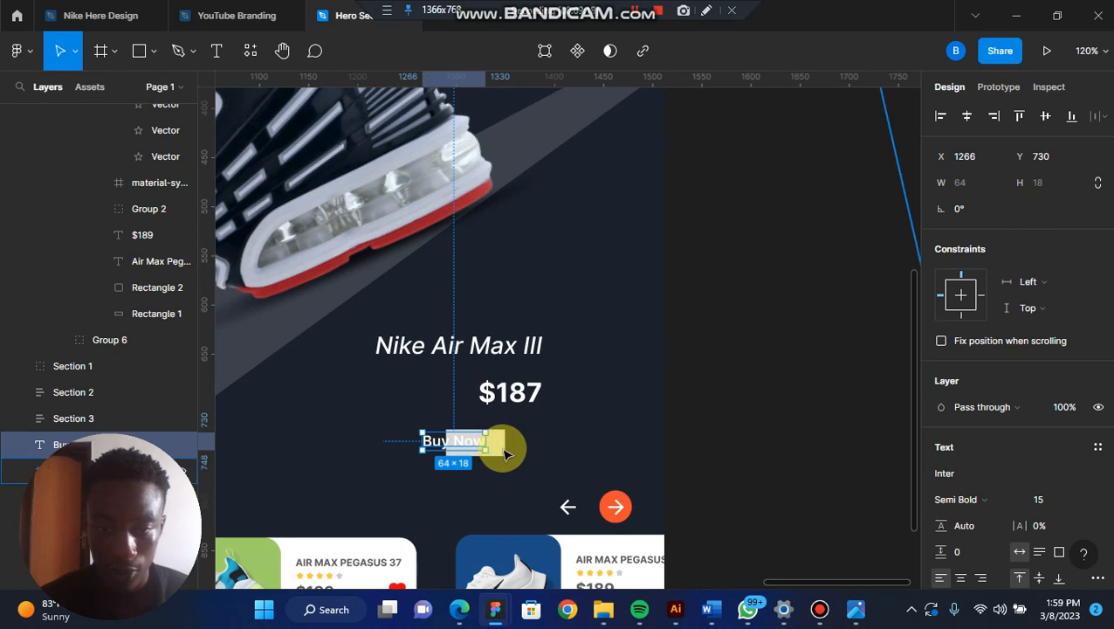
click(505, 453)
mouse_move(504, 448)
mouse_down()
mouse_move(467, 448)
mouse_move(496, 444)
mouse_up()
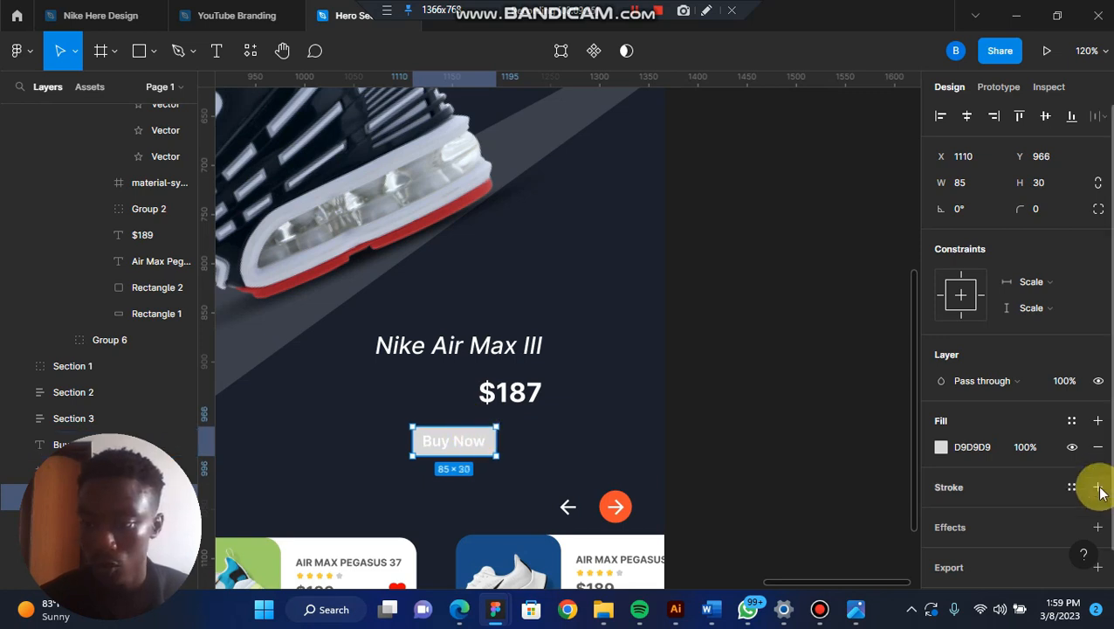
Step: Remove the fill of the rectangle around Buy Now and add a stroke to it
click(1098, 448)
click(1097, 449)
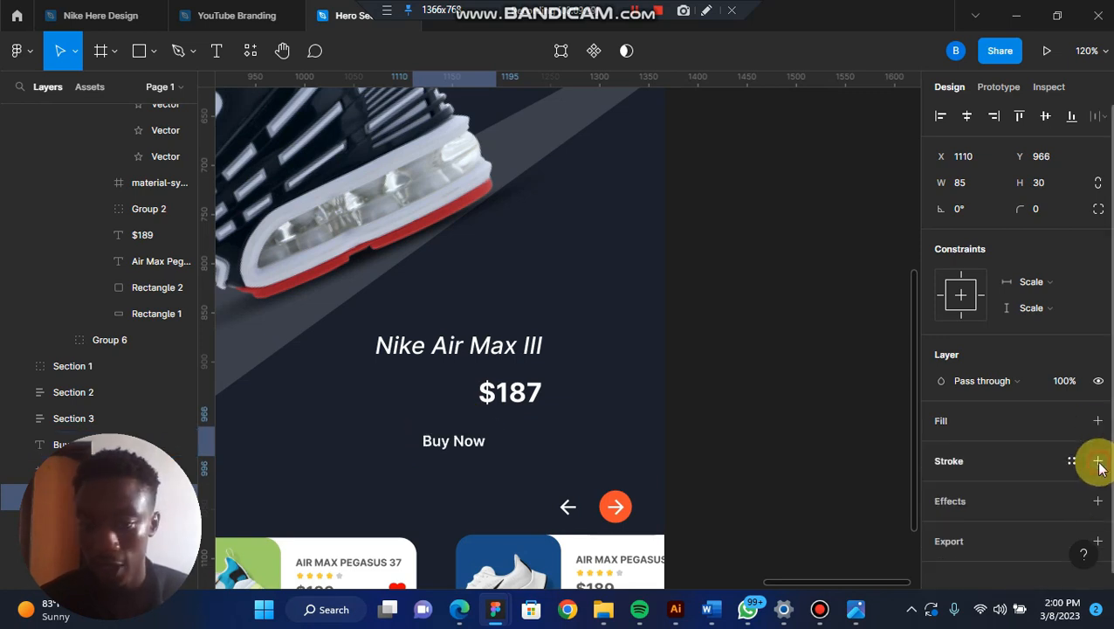
click(1097, 461)
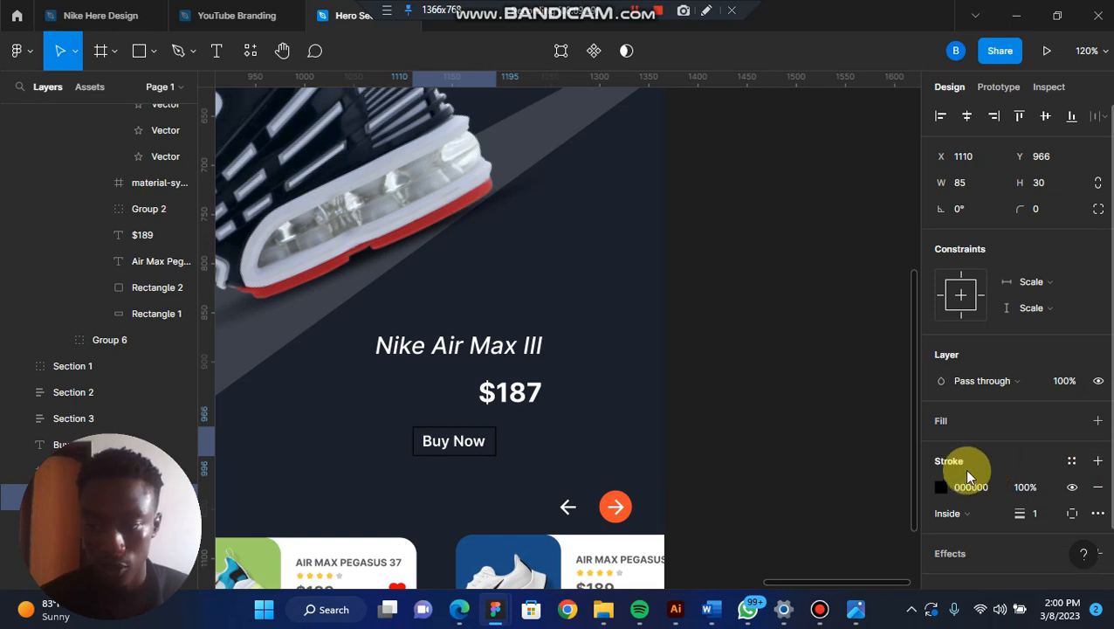
Step: Set the Buy Now outline's corner radius to 7 and its stroke to the red document color FE0000
click(1036, 212)
text(7)
key(Return)
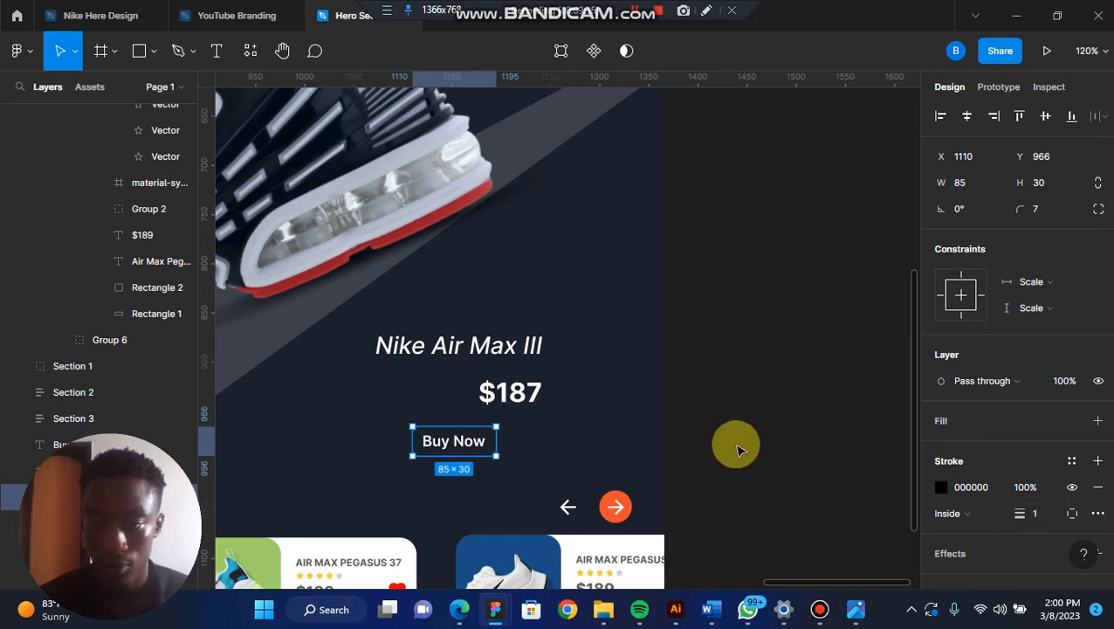
click(941, 487)
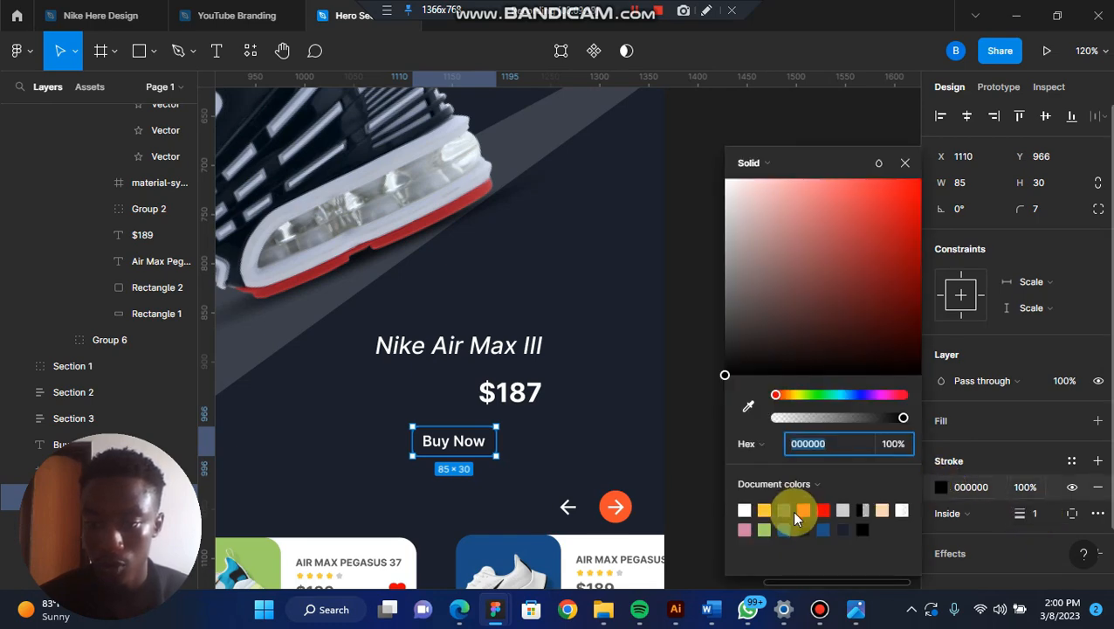
click(823, 510)
Step: Combine the red outline and the Buy Now text into one auto layout button
scroll(461, 458, up, 3)
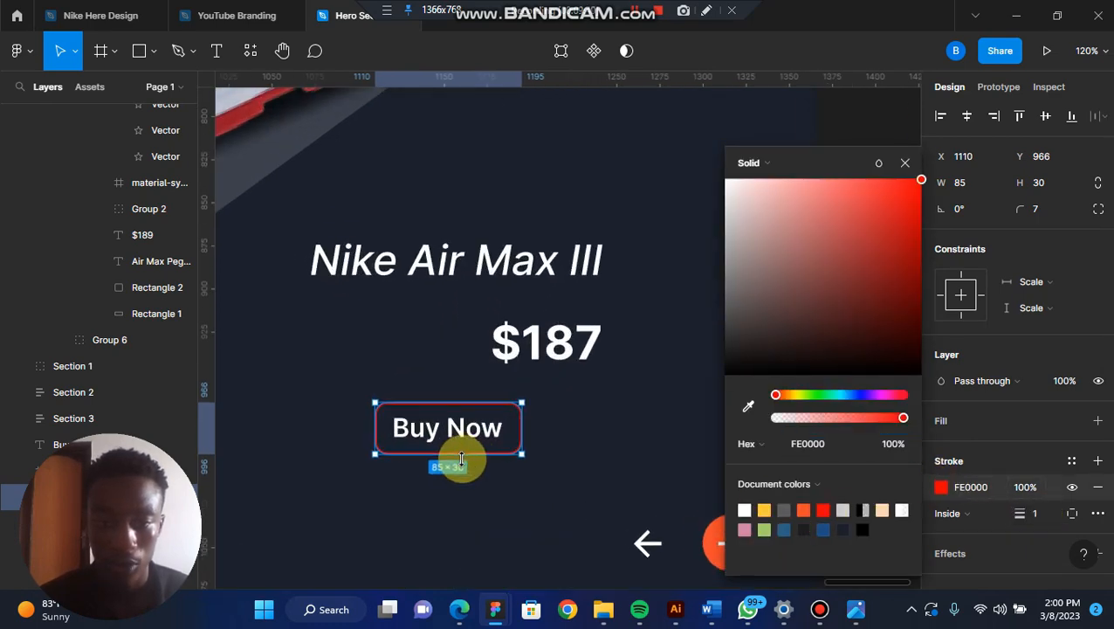
shift+click(464, 427)
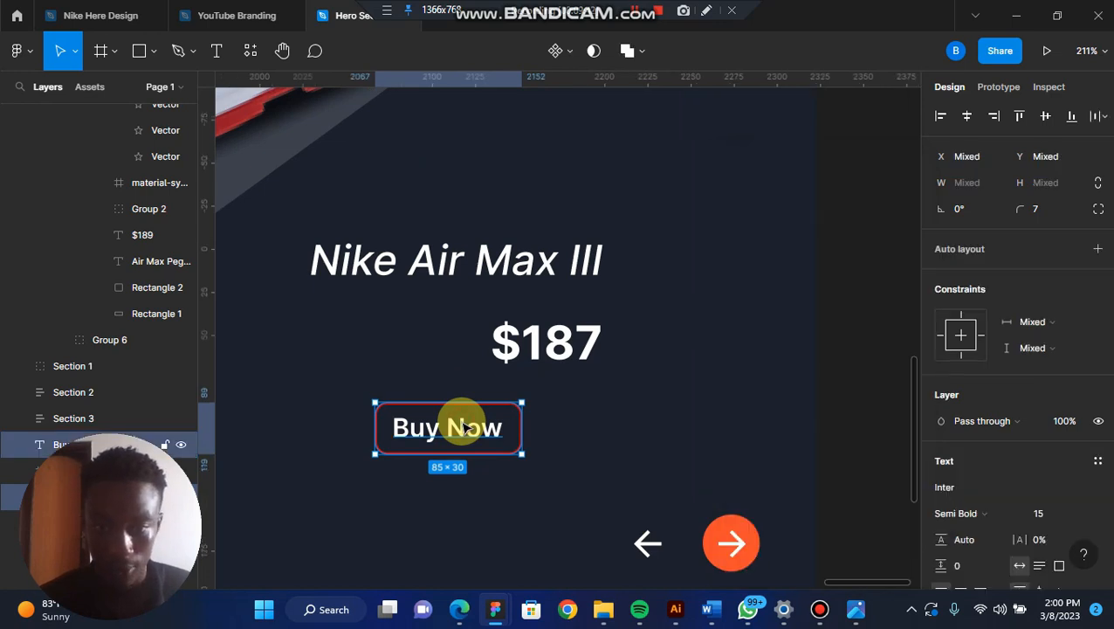
click(1094, 249)
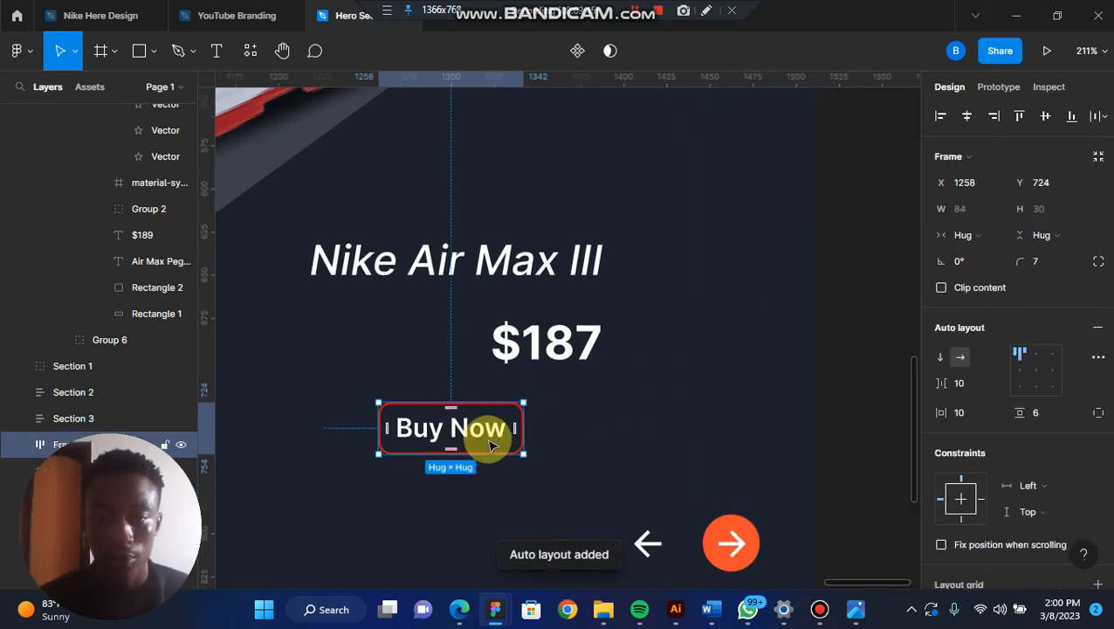
click(566, 347)
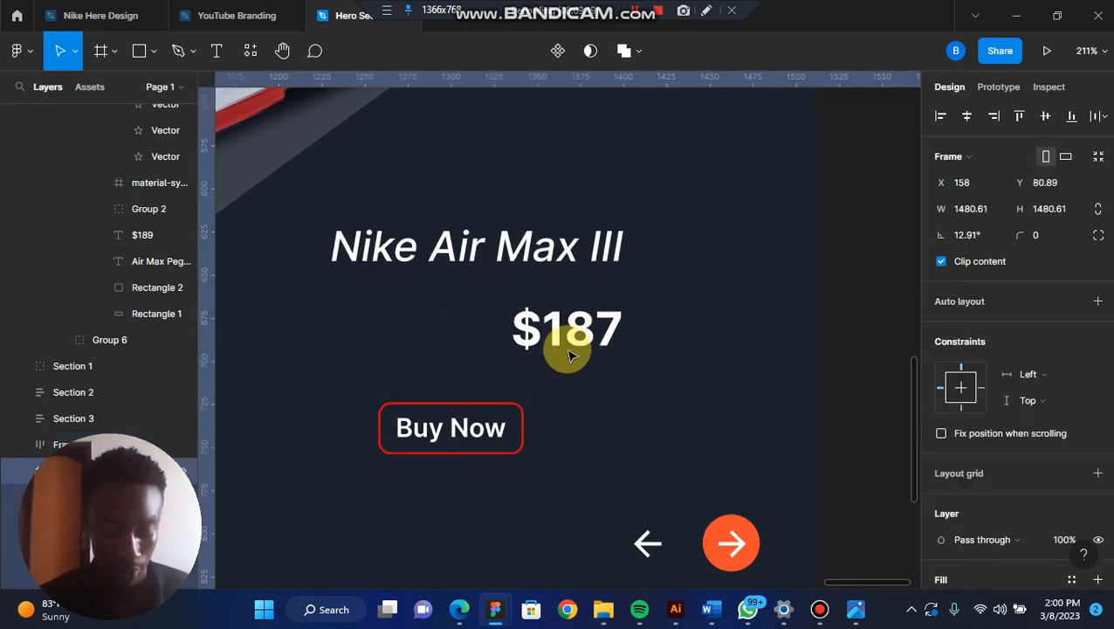
key(ctrl+z)
Step: Set the $187 price to font size 20 and move it under the end of the caption, to about X 1188, Y 912
double_click(553, 350)
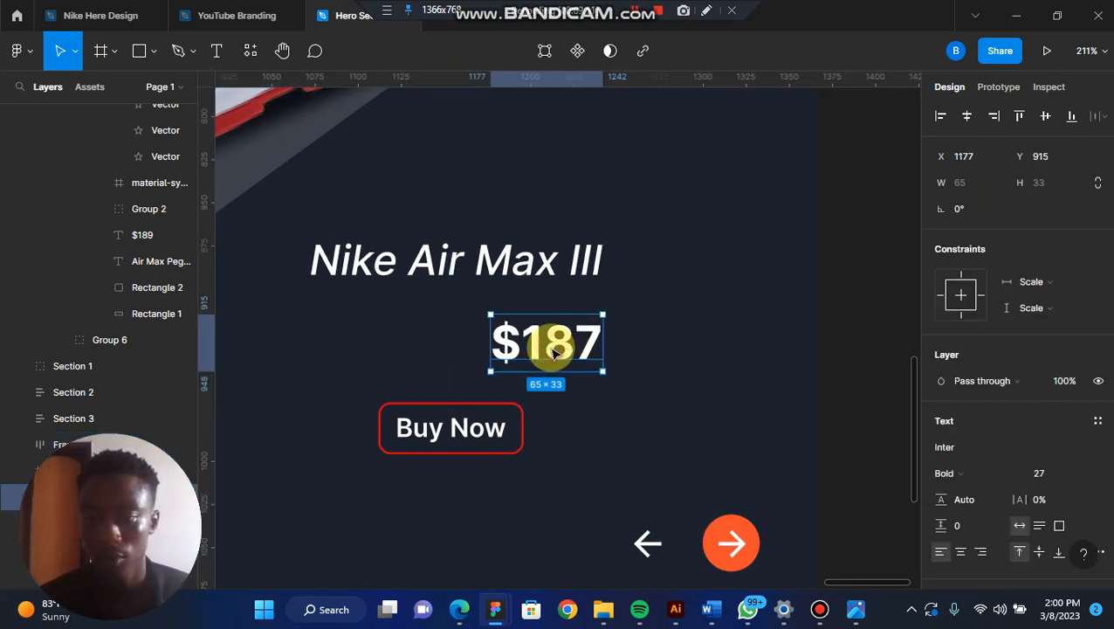
double_click(553, 350)
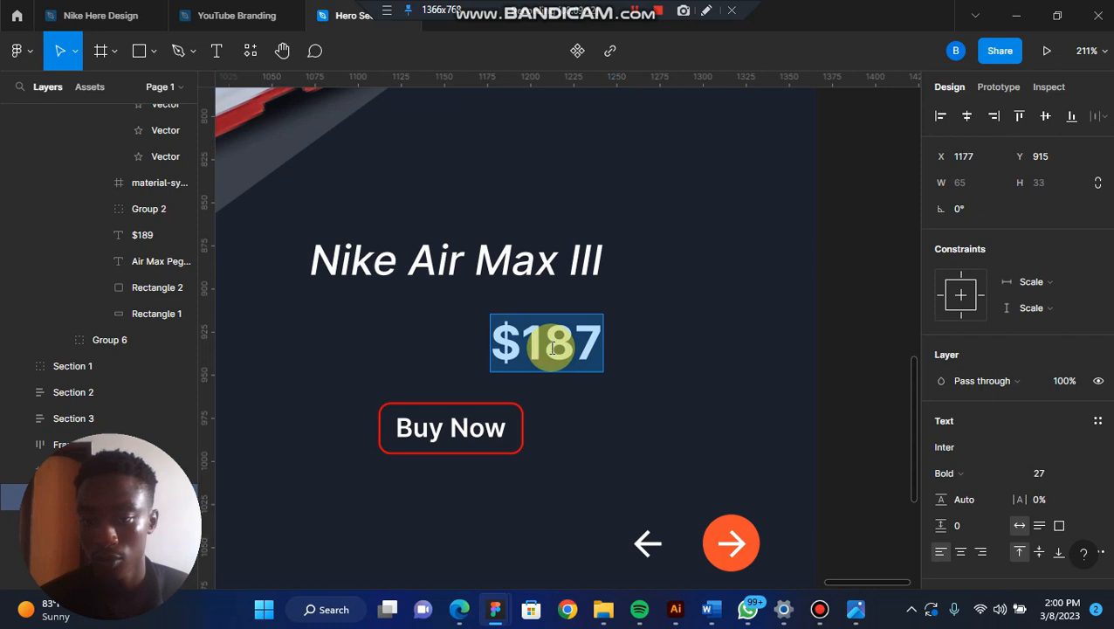
click(1051, 480)
text(2)
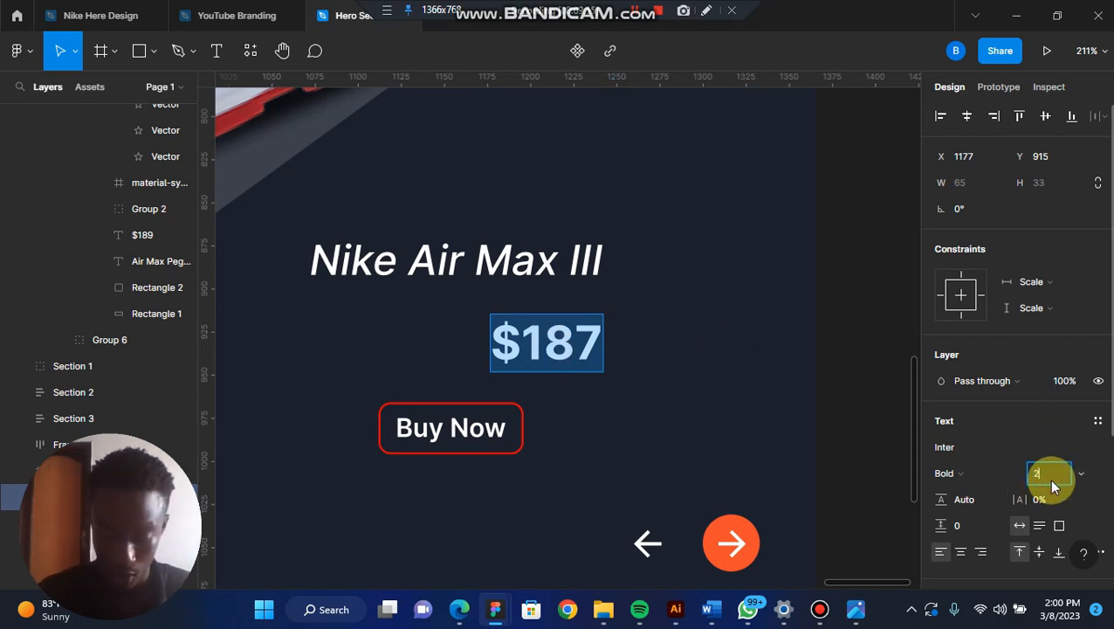
text(0)
key(Return)
click(614, 448)
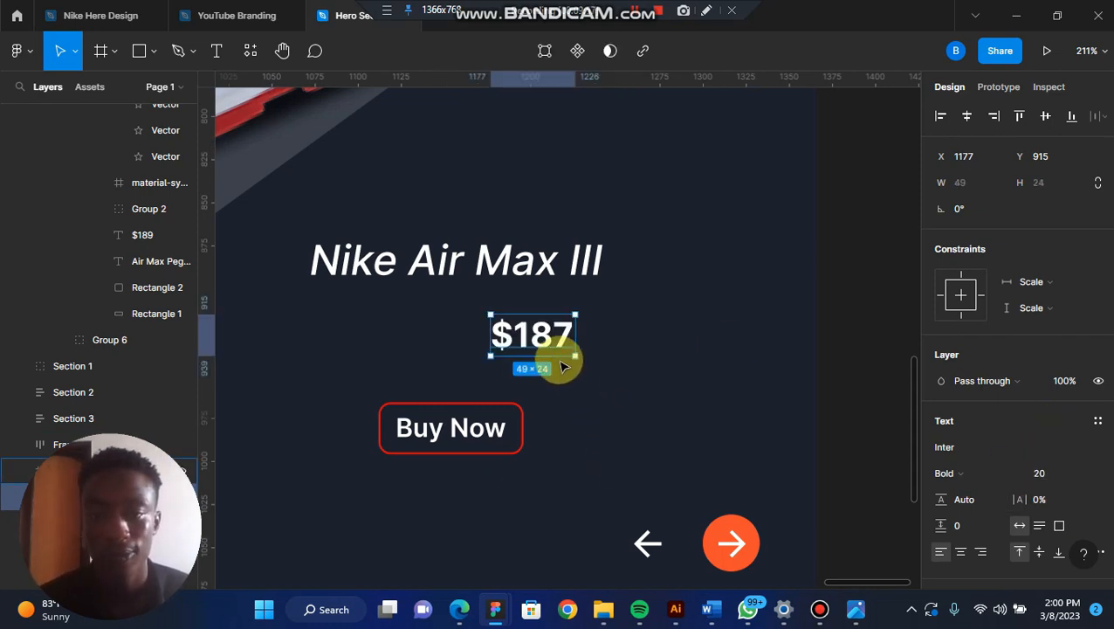
drag(545, 342, 565, 337)
scroll(602, 375, down, 4)
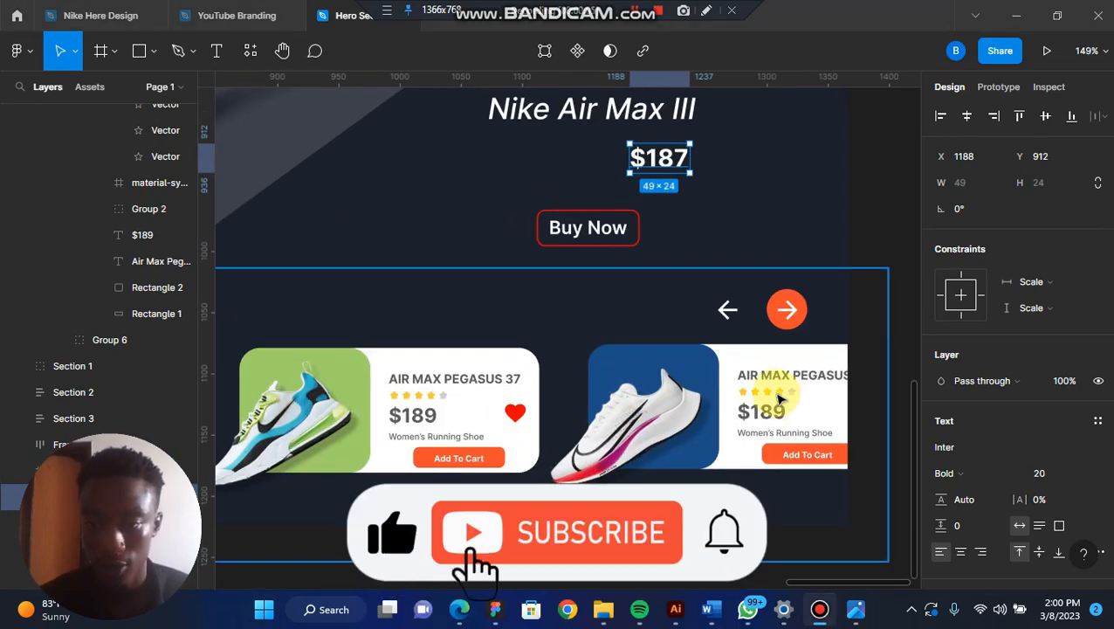
ctrl+click(780, 397)
click(781, 399)
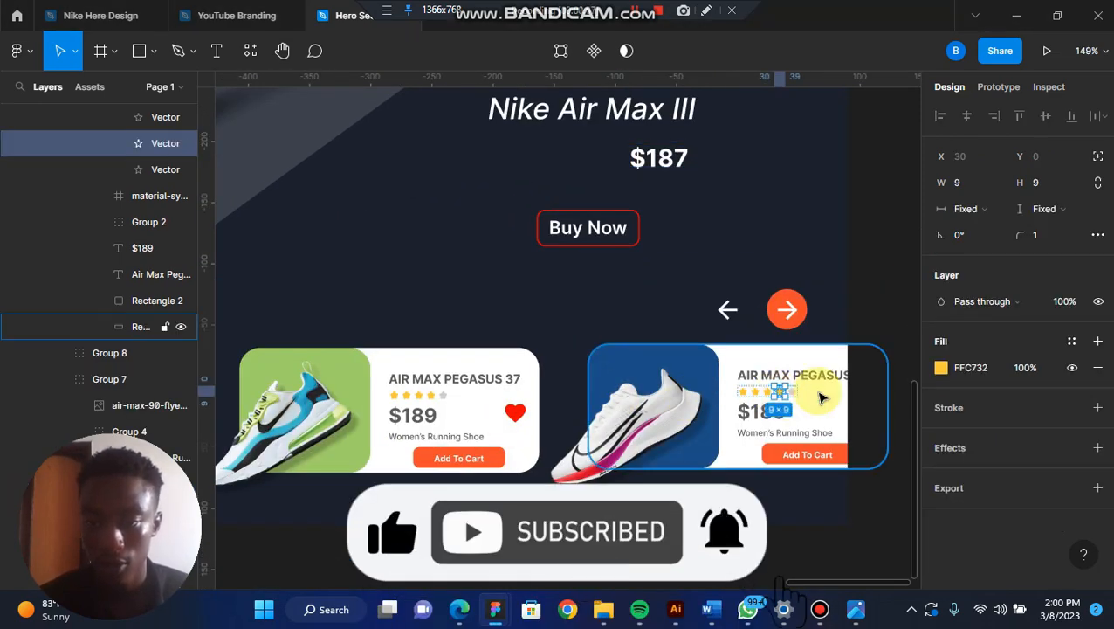
scroll(768, 399, up, 5)
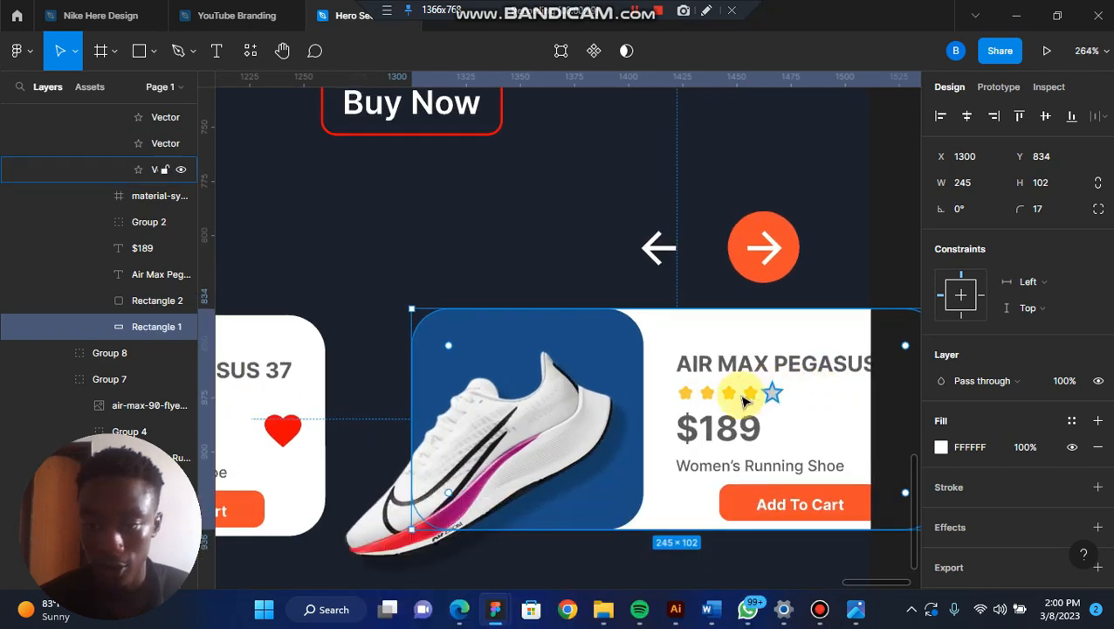
ctrl+shift+click(687, 395)
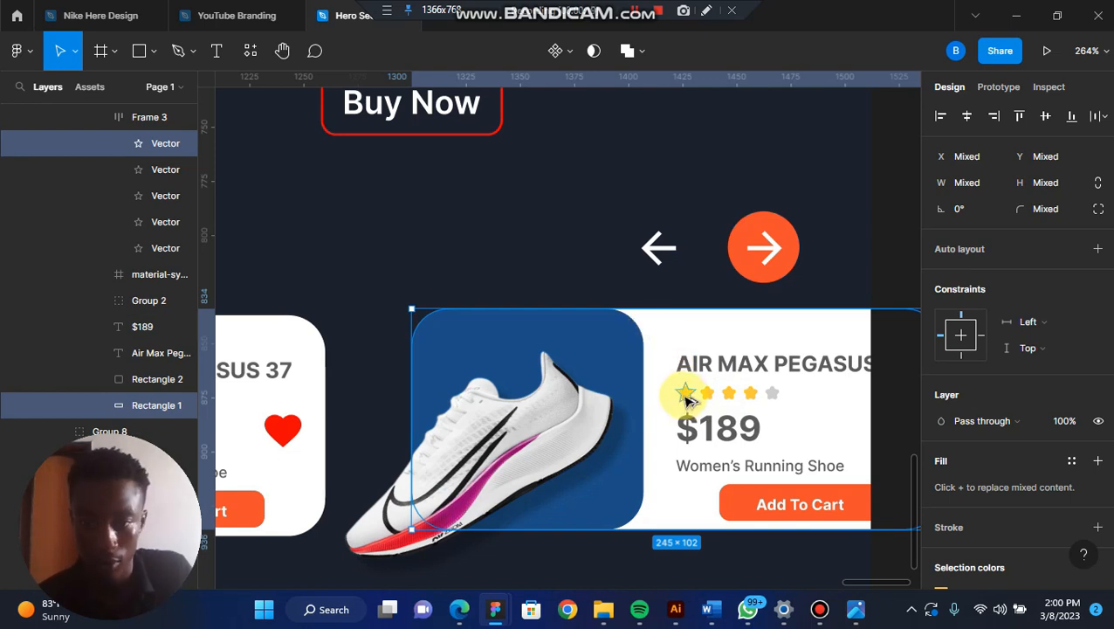
drag(684, 395, 620, 226)
click(726, 180)
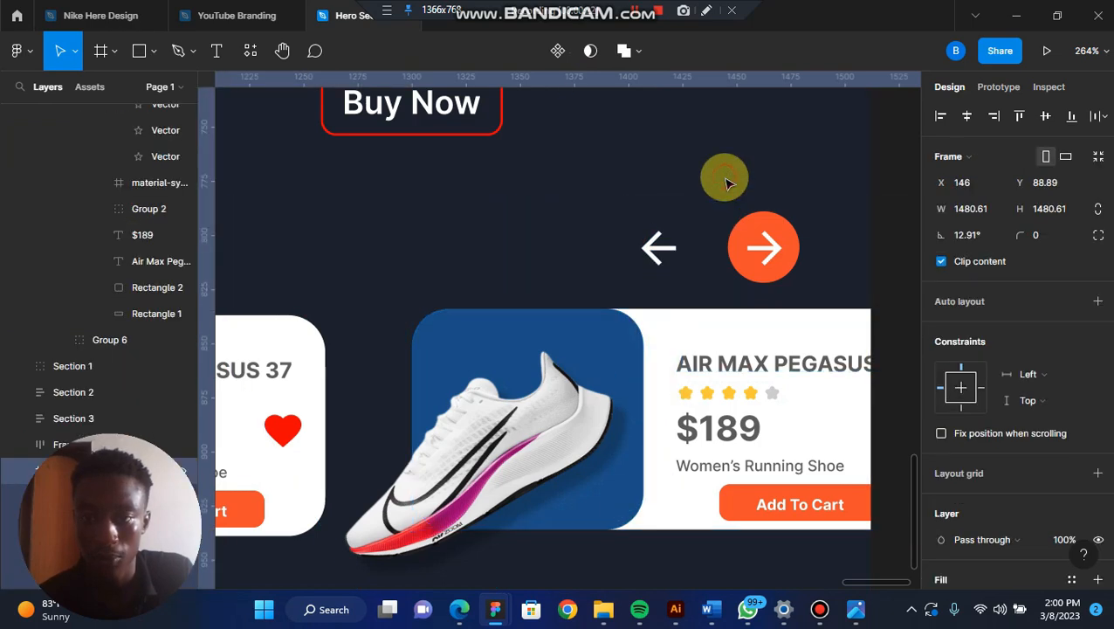
click(687, 397)
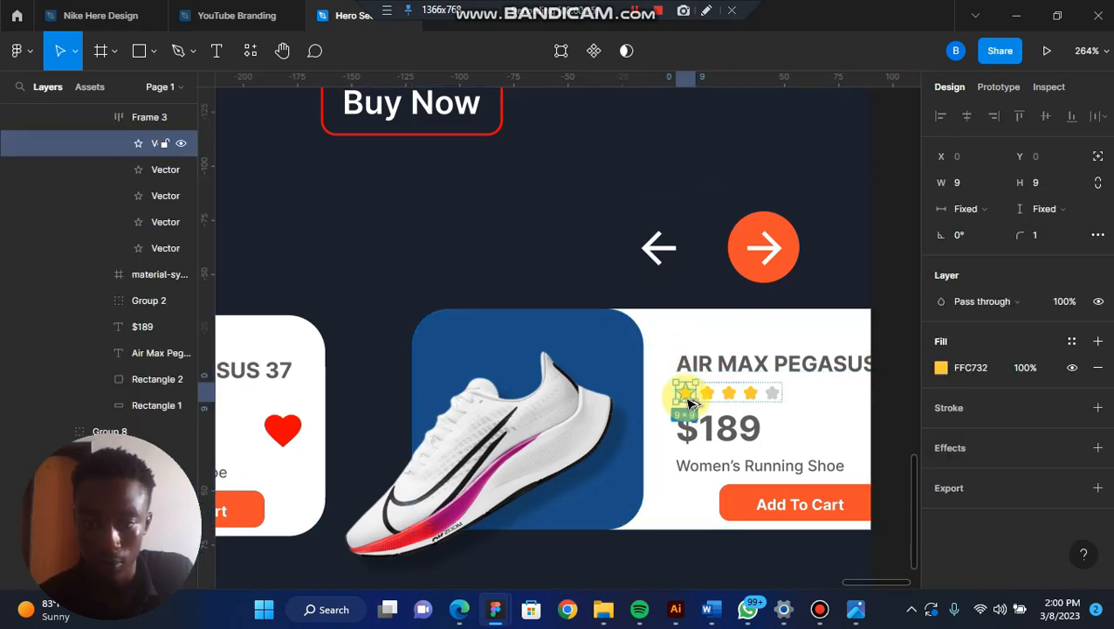
drag(687, 400, 621, 243)
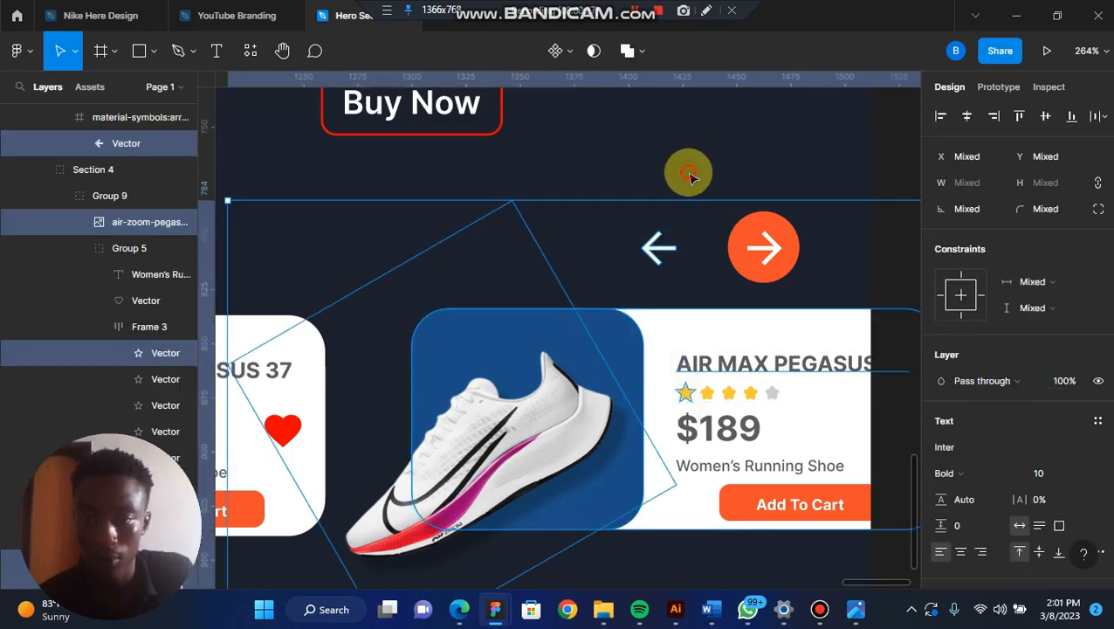
drag(689, 175, 707, 393)
key(ctrl+z)
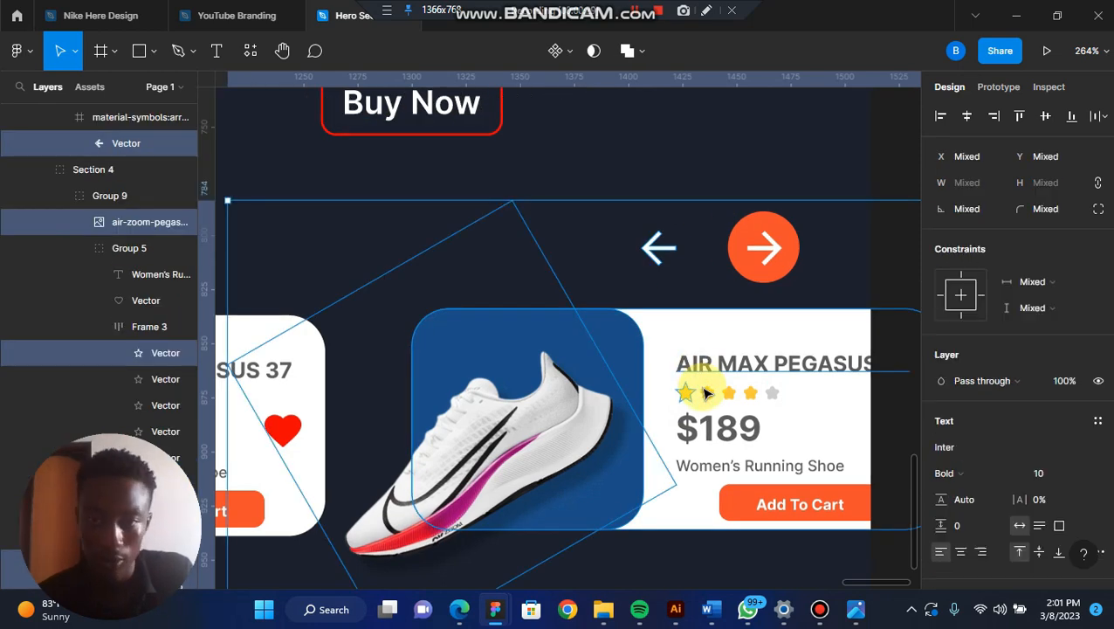
scroll(707, 395, down, 5)
scroll(709, 390, up, 3)
click(890, 316)
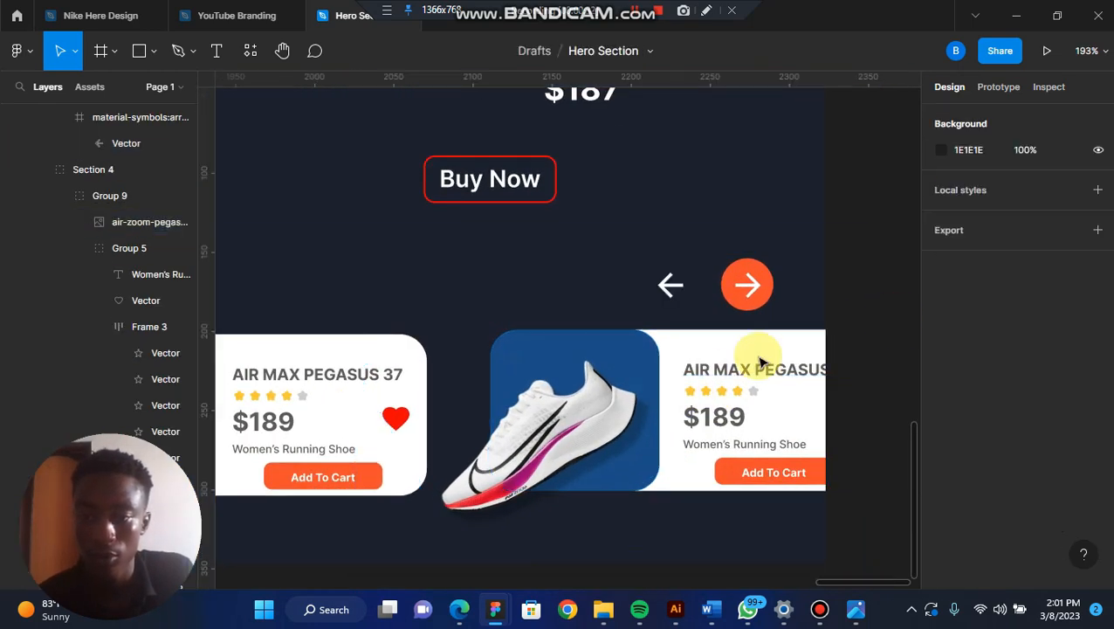
Step: Ungroup the outer Section 4 group and the nested Section 4 group that holds the product cards
scroll(703, 393, up, 3)
click(696, 395)
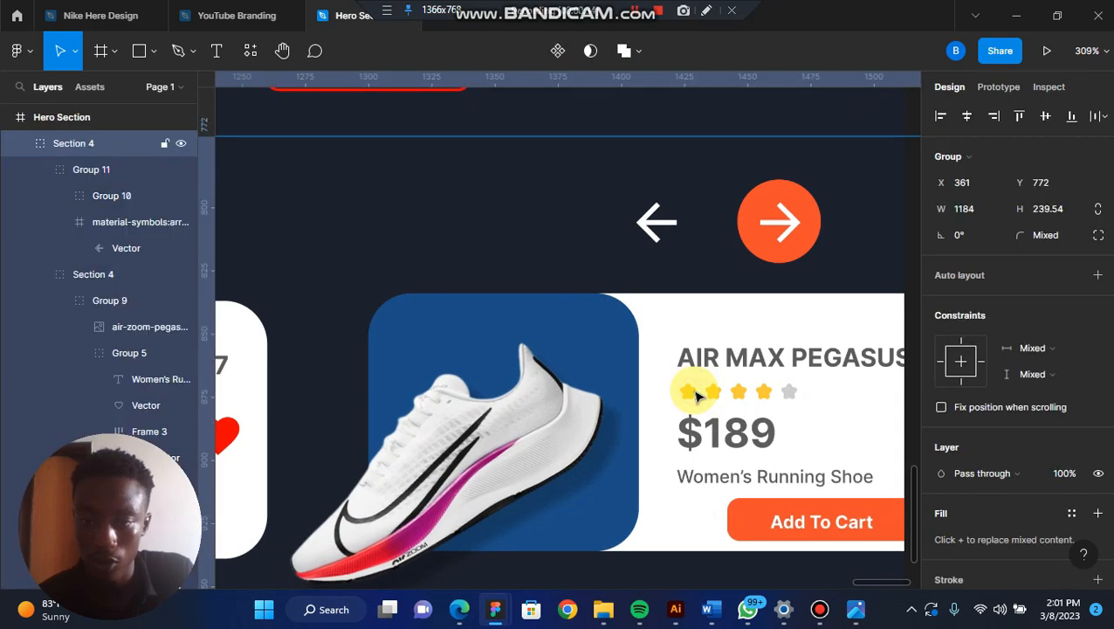
right_click(696, 396)
click(752, 306)
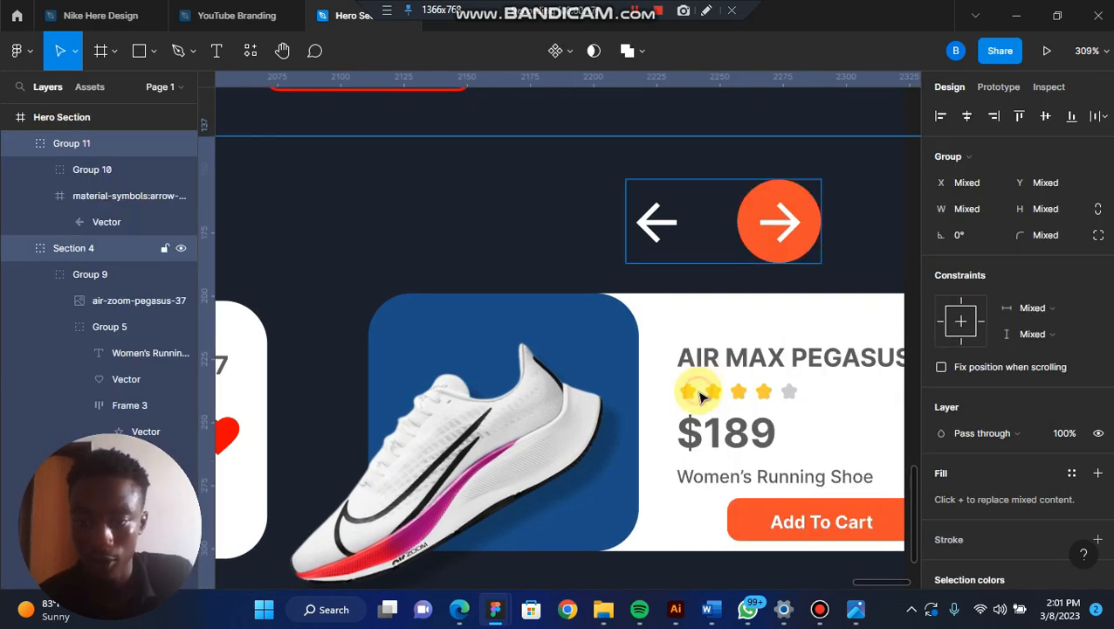
click(701, 396)
right_click(698, 395)
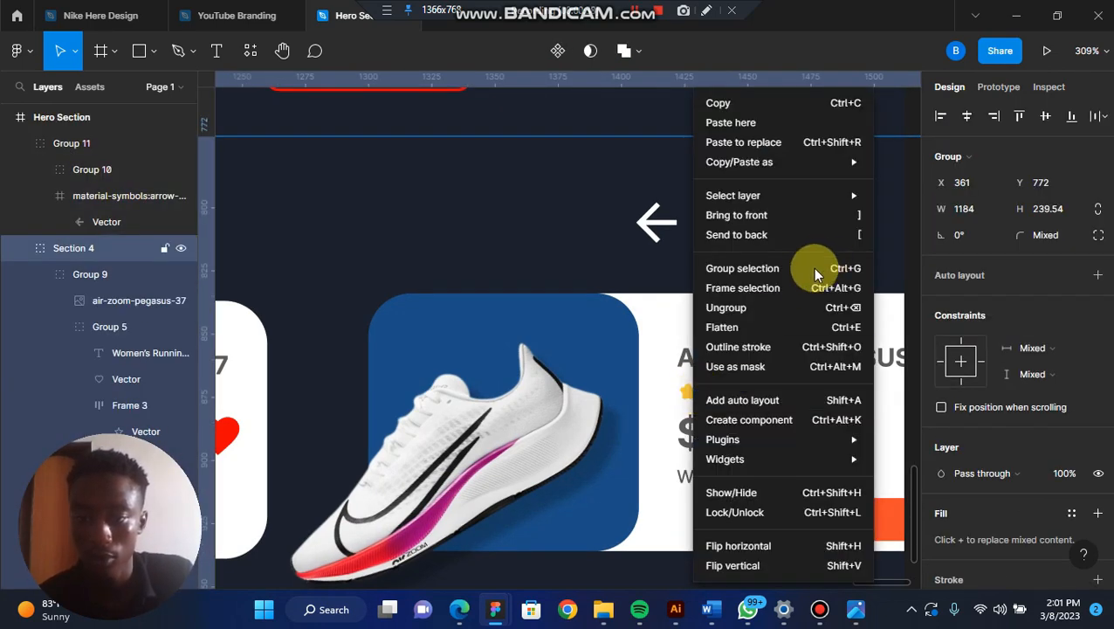
click(767, 315)
Step: Ungroup the blue shoe card's Group 9 and its nested Group 5 to free the star rating frame
click(685, 402)
right_click(689, 398)
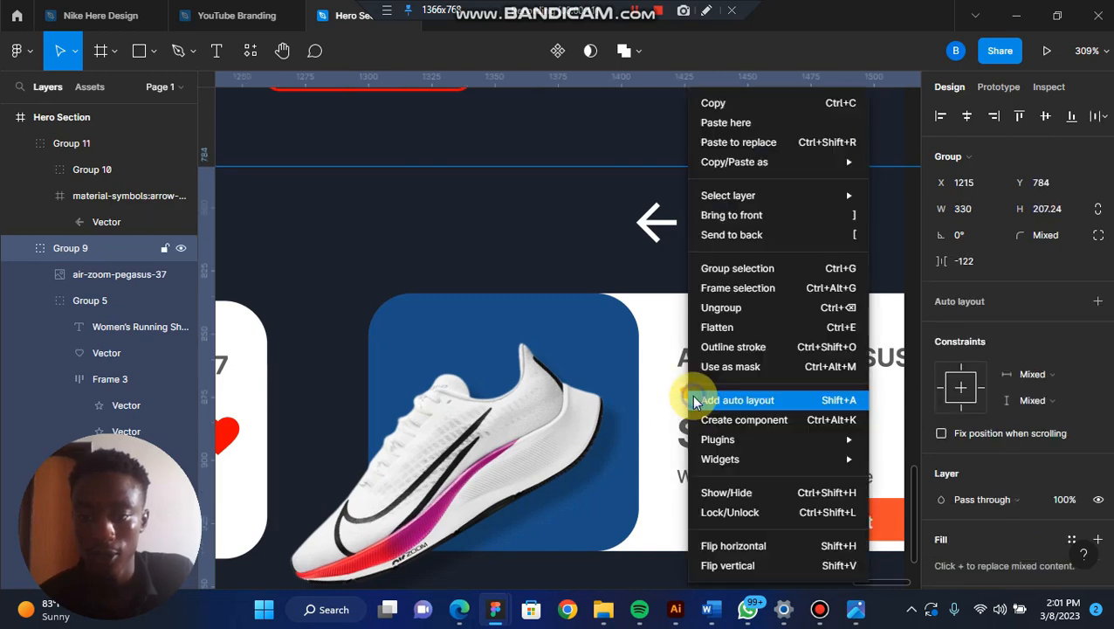
click(779, 316)
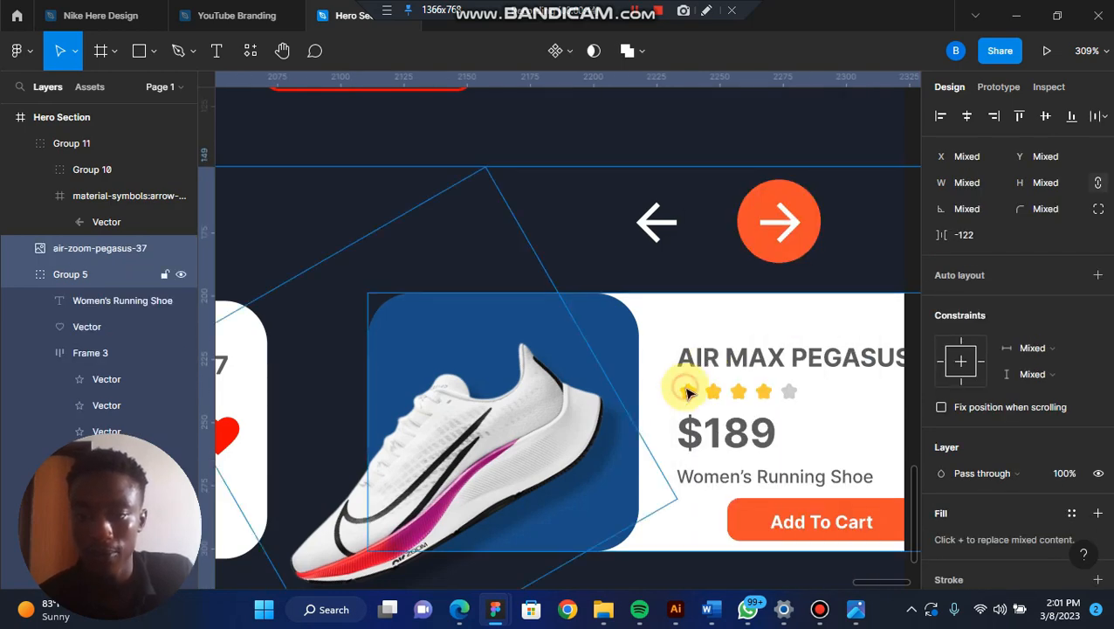
click(688, 393)
right_click(688, 393)
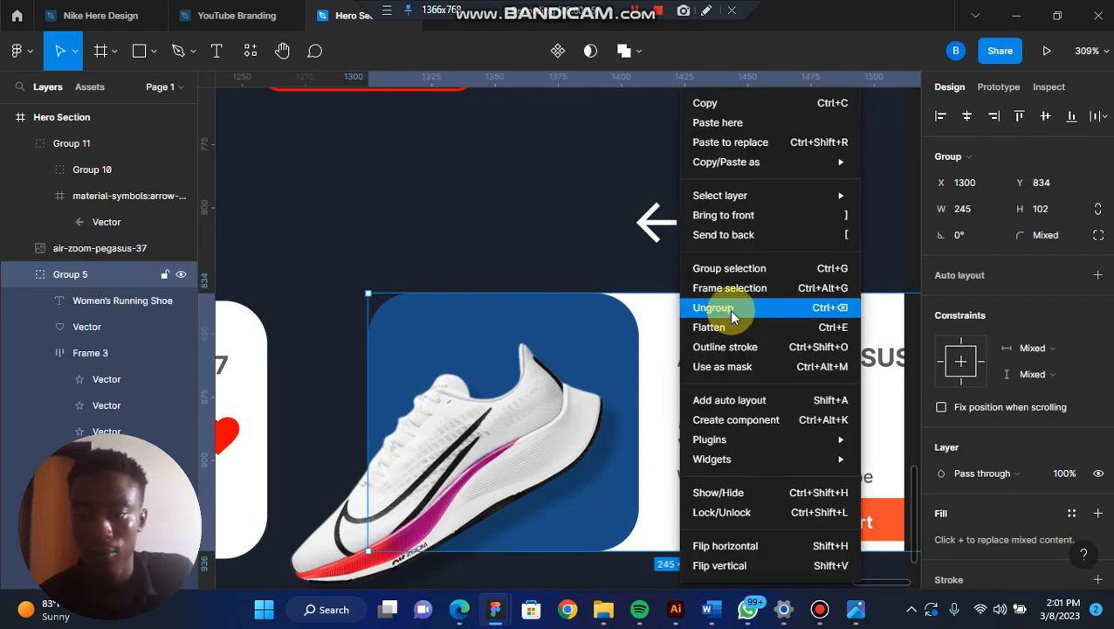
click(728, 309)
Step: Duplicate the blue card's star rating frame and place the copy beside the $187 price, at about X 1116, Y 919
click(685, 396)
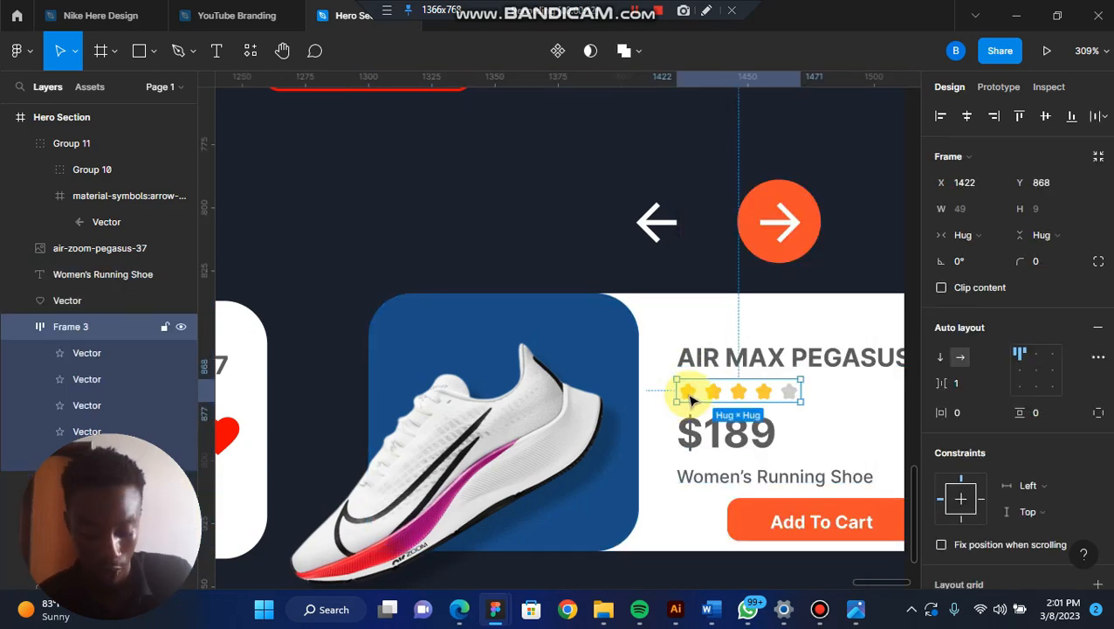
drag(689, 394, 526, 126)
scroll(526, 126, down, 2)
scroll(526, 126, up, 2)
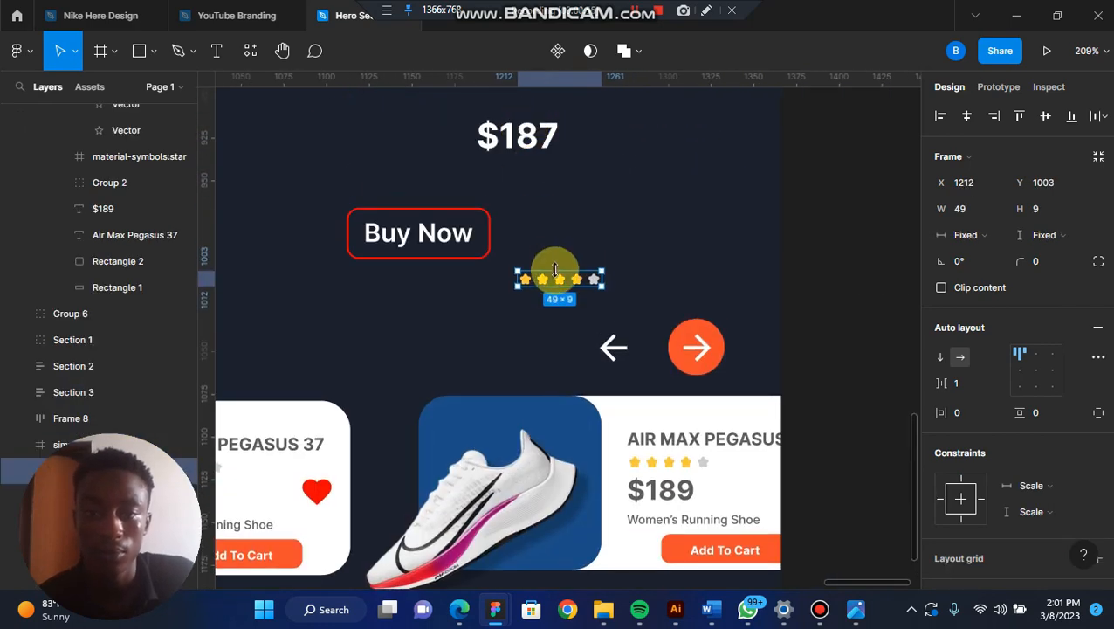
drag(557, 279, 390, 137)
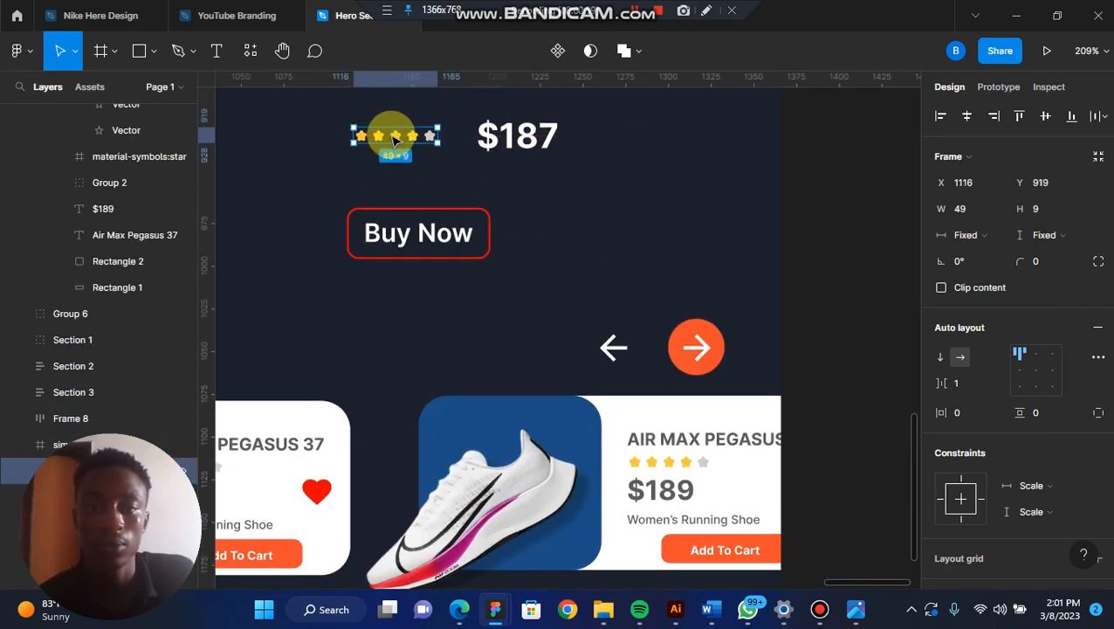
Step: Examine the main shoe's caption, rating, price and arrows in the reference design for comparison
scroll(391, 138, left, 2)
scroll(393, 140, left, 1)
scroll(393, 140, down, 3)
scroll(392, 139, left, 10)
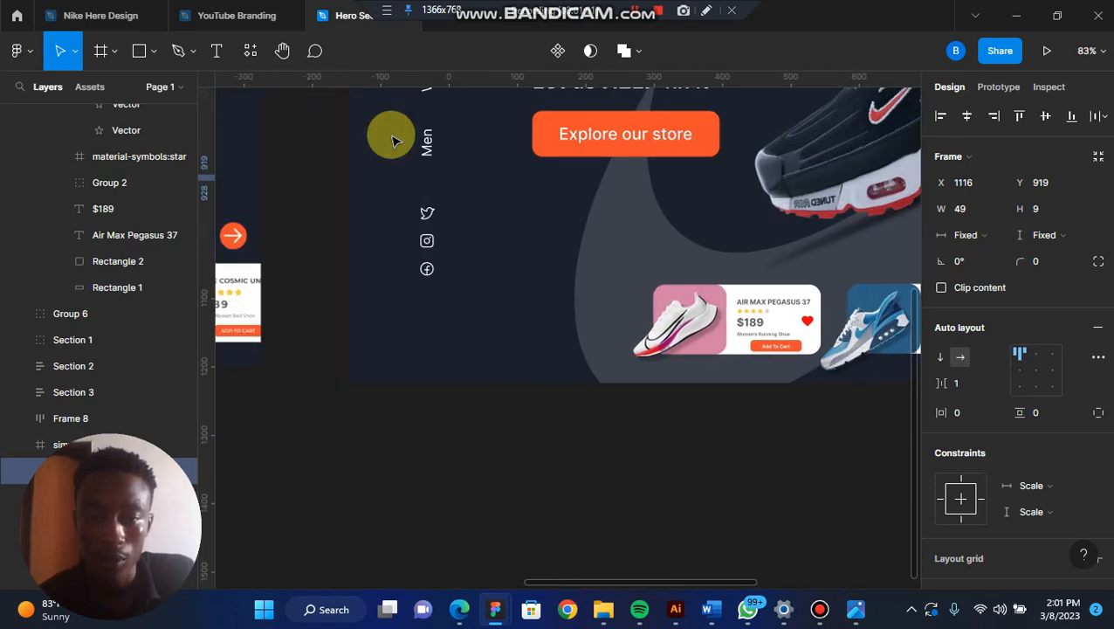
scroll(393, 139, left, 1)
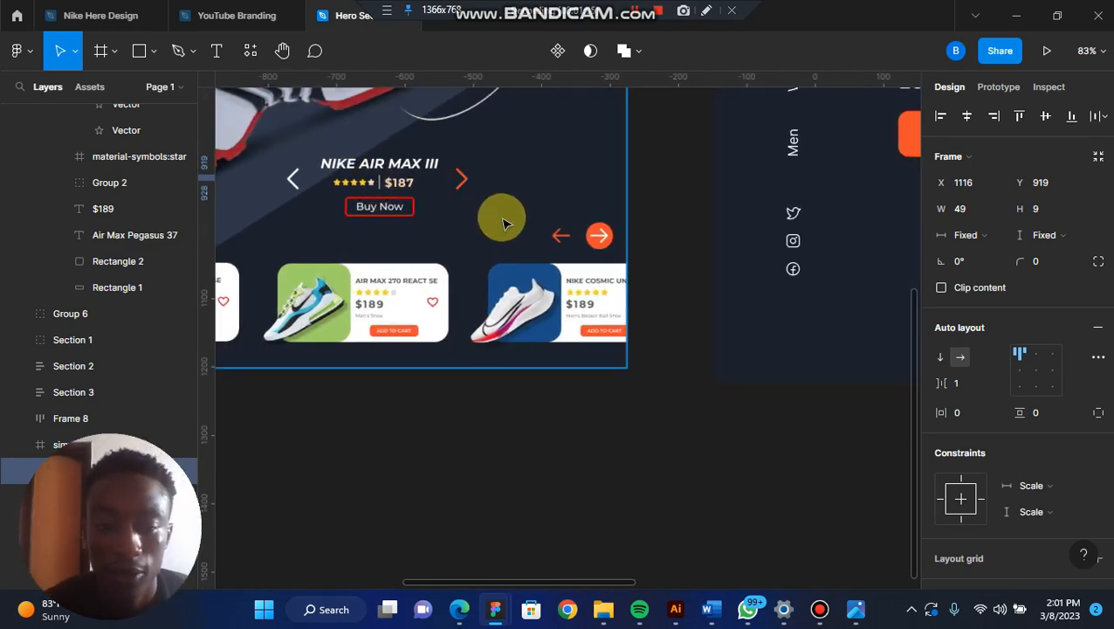
scroll(502, 222, right, 3)
scroll(502, 221, right, 2)
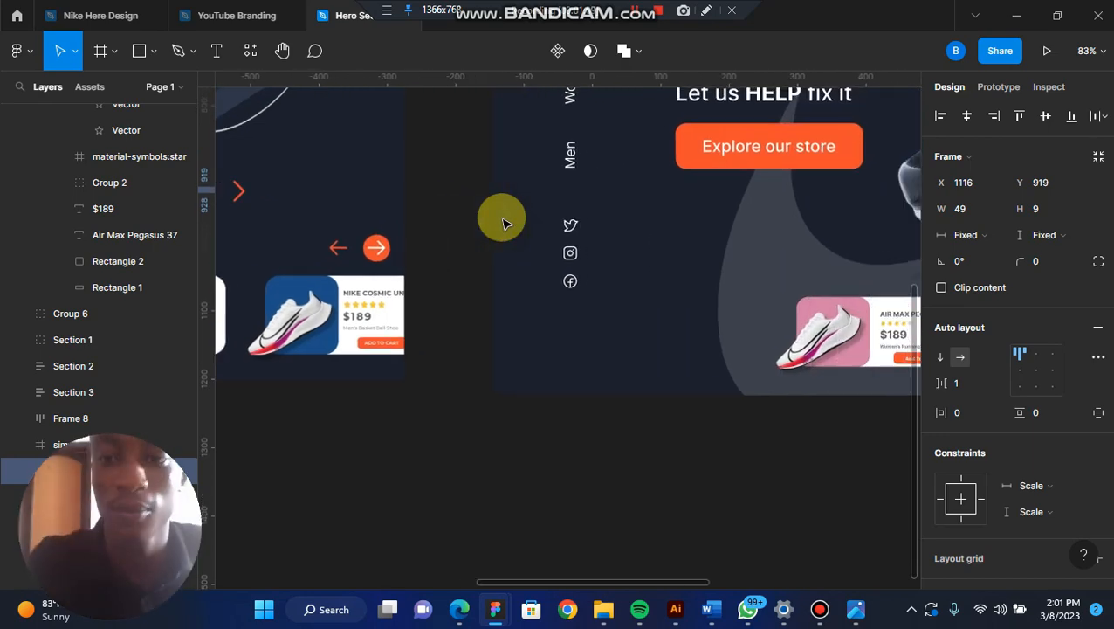
scroll(502, 221, right, 10)
scroll(502, 222, up, 2)
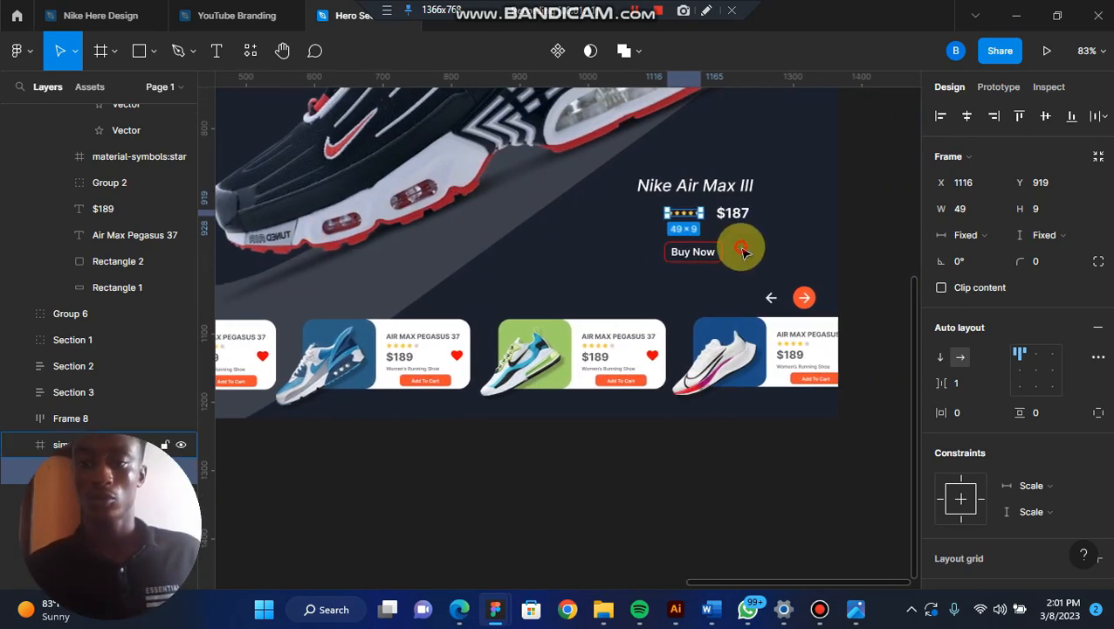
Step: Open the Iconify plugin and search it for Arrow
click(690, 287)
scroll(761, 232, up, 5)
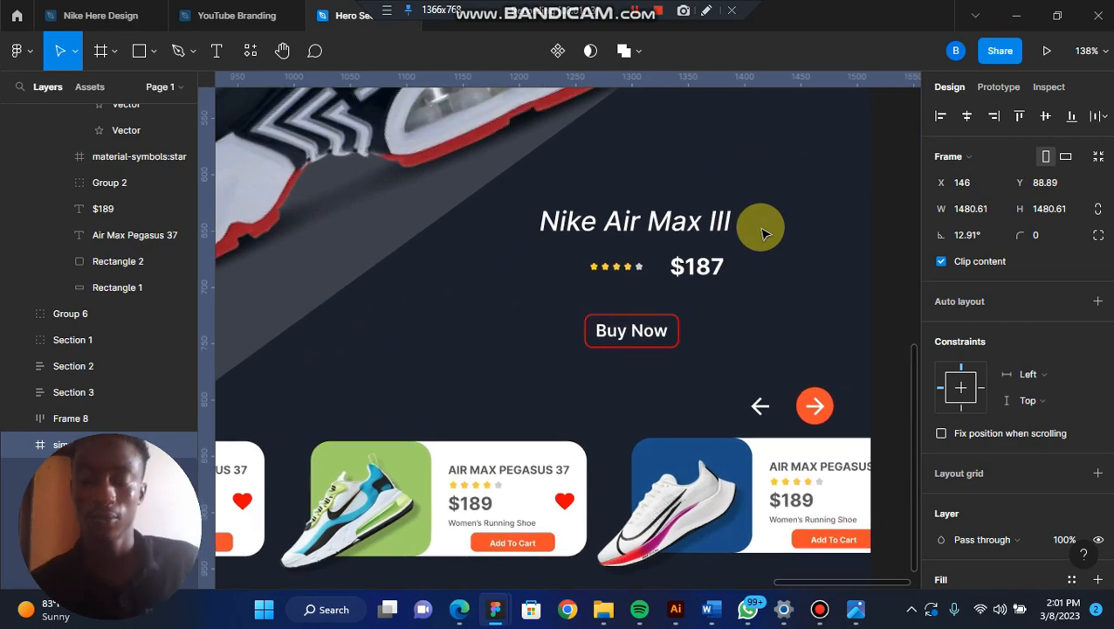
right_click(761, 230)
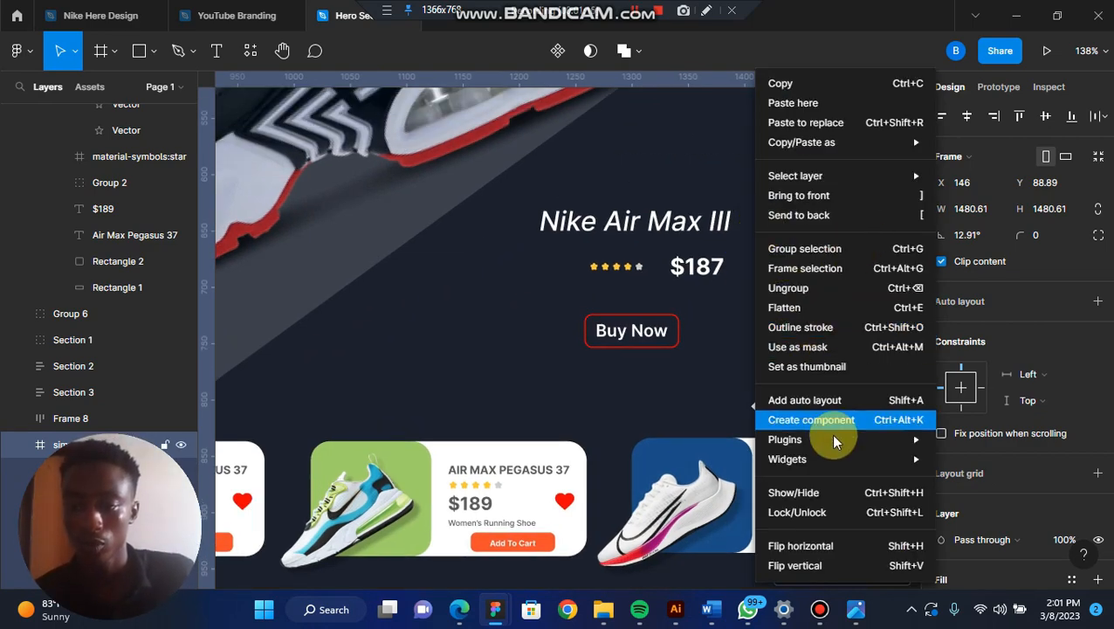
mouse_move(828, 443)
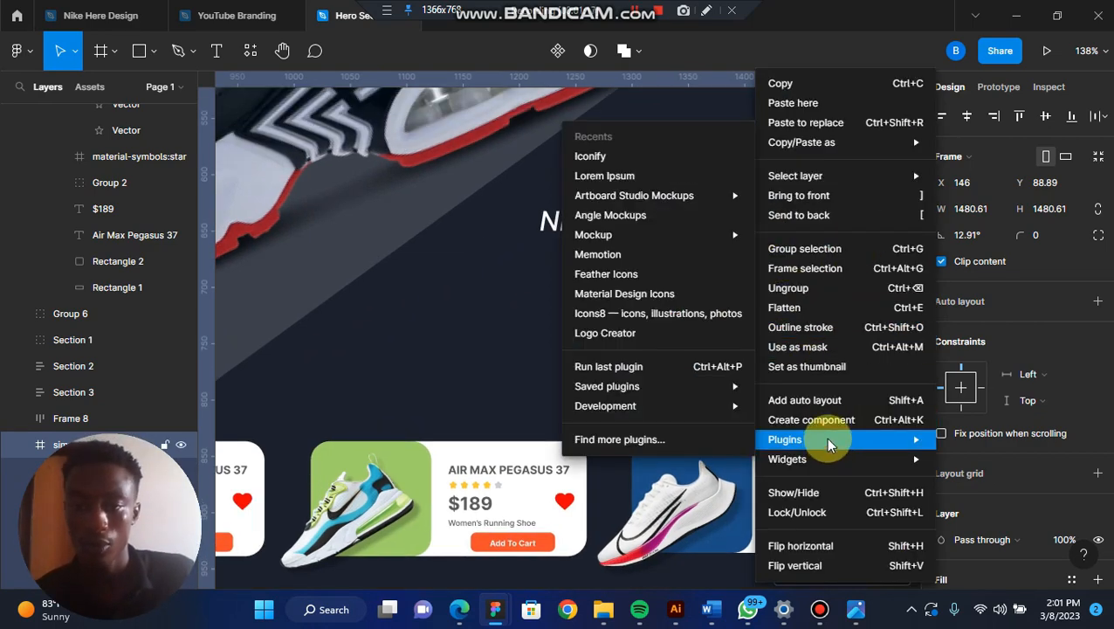
click(643, 156)
click(547, 207)
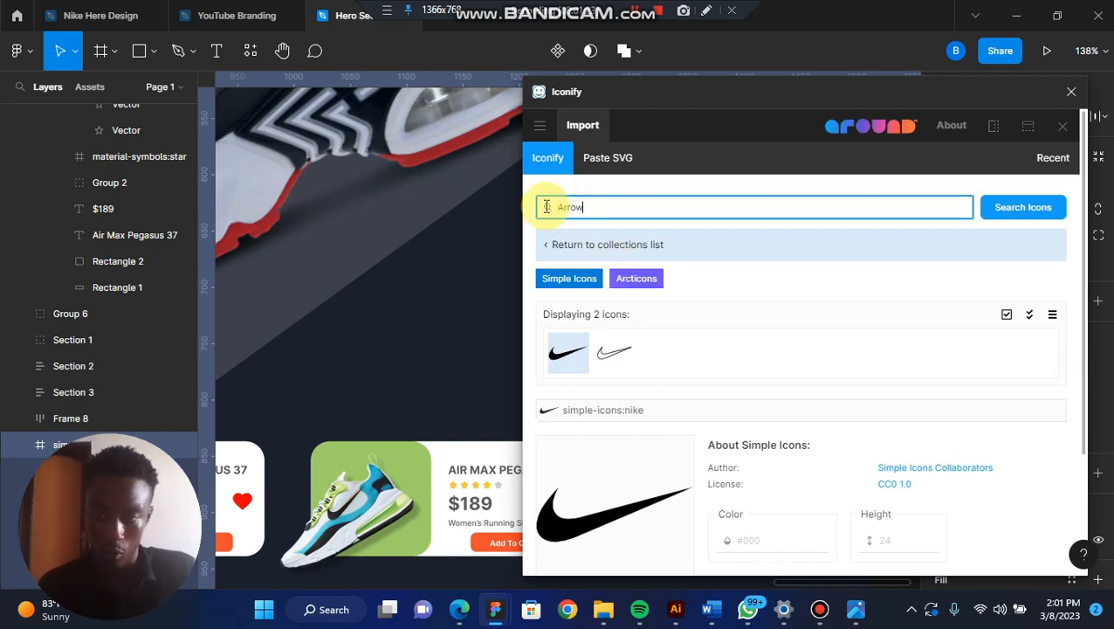
text(Arrow)
key(Return)
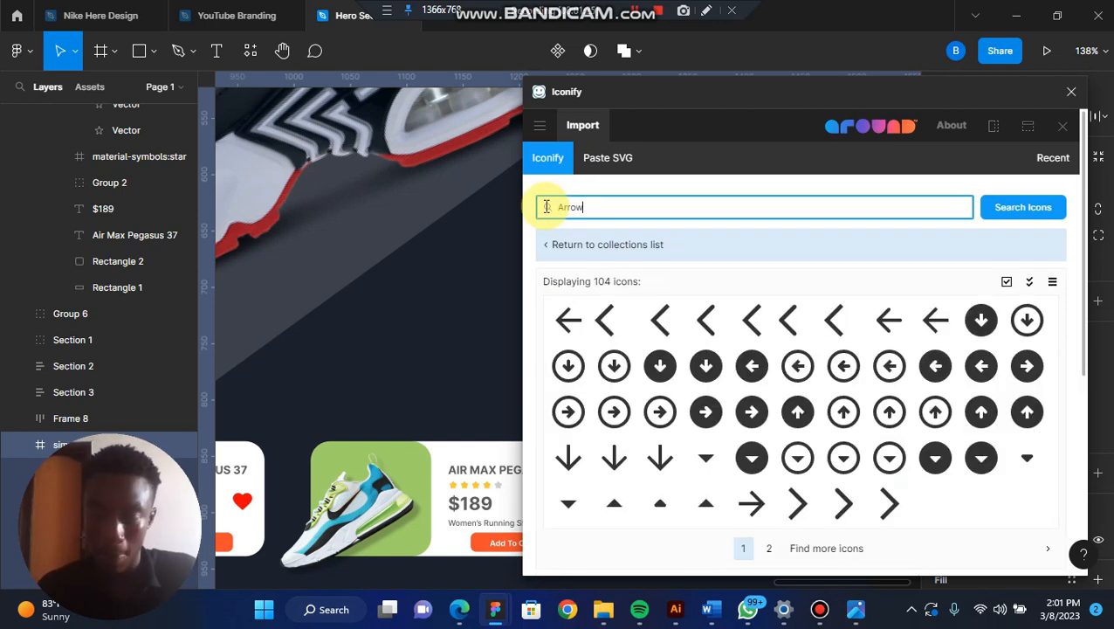
Step: Import the material-symbols icons arrow-back-ios and arrow-forward-ios-sharp into the Hero Section frame
click(614, 323)
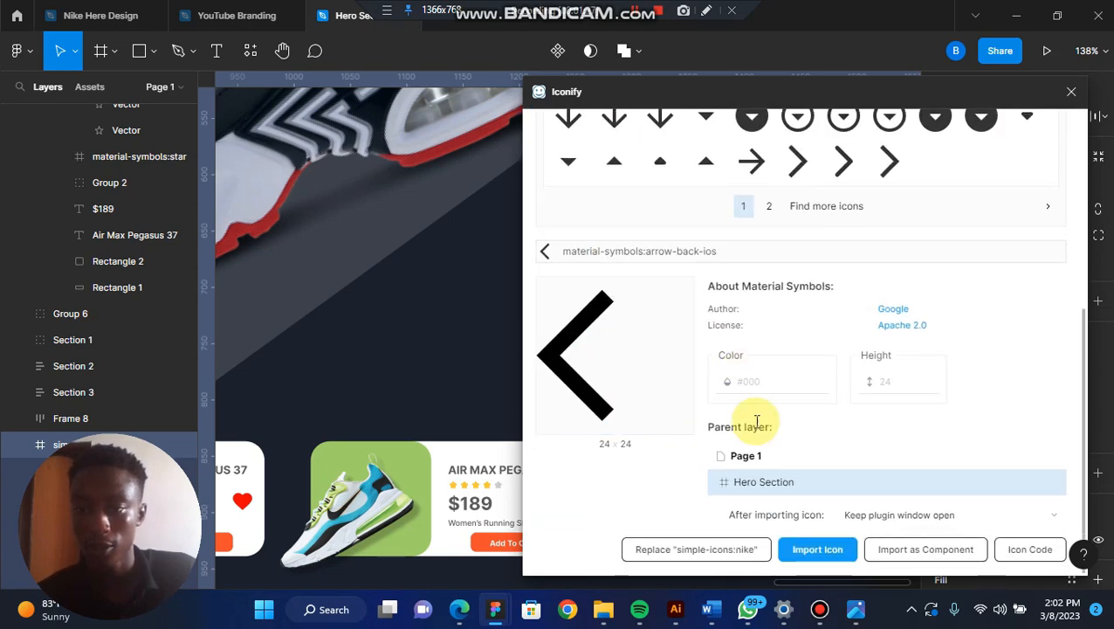
click(814, 550)
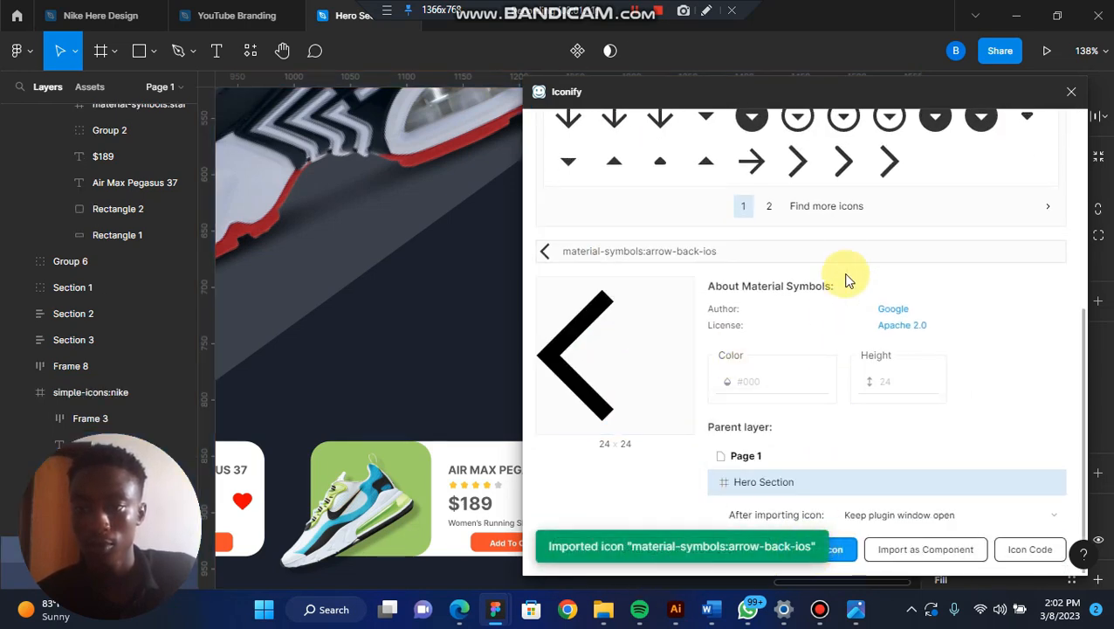
click(879, 170)
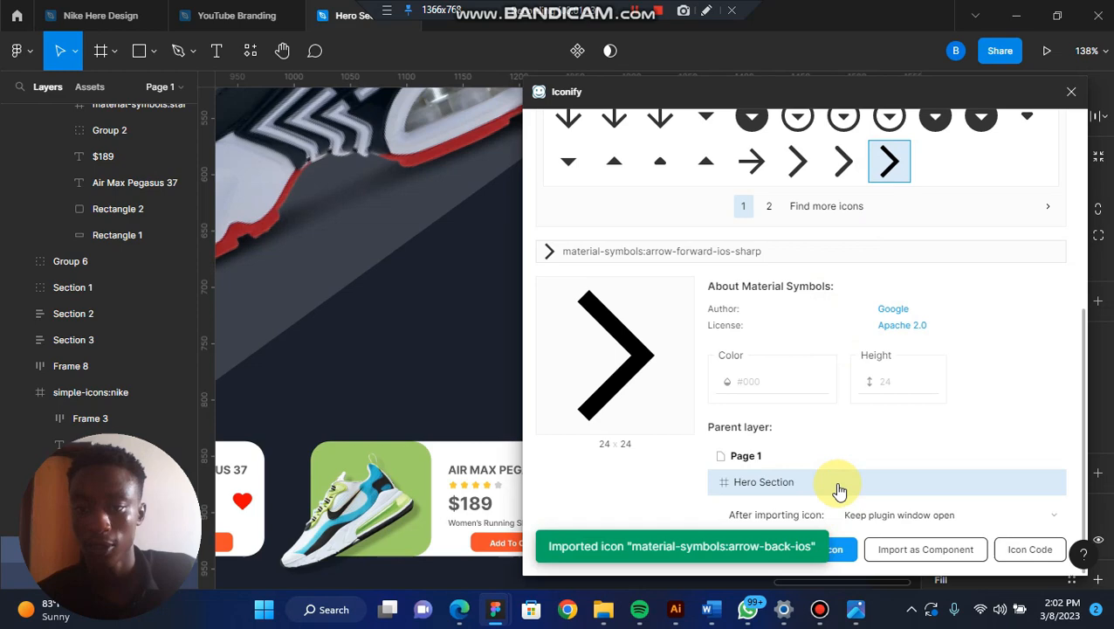
click(835, 551)
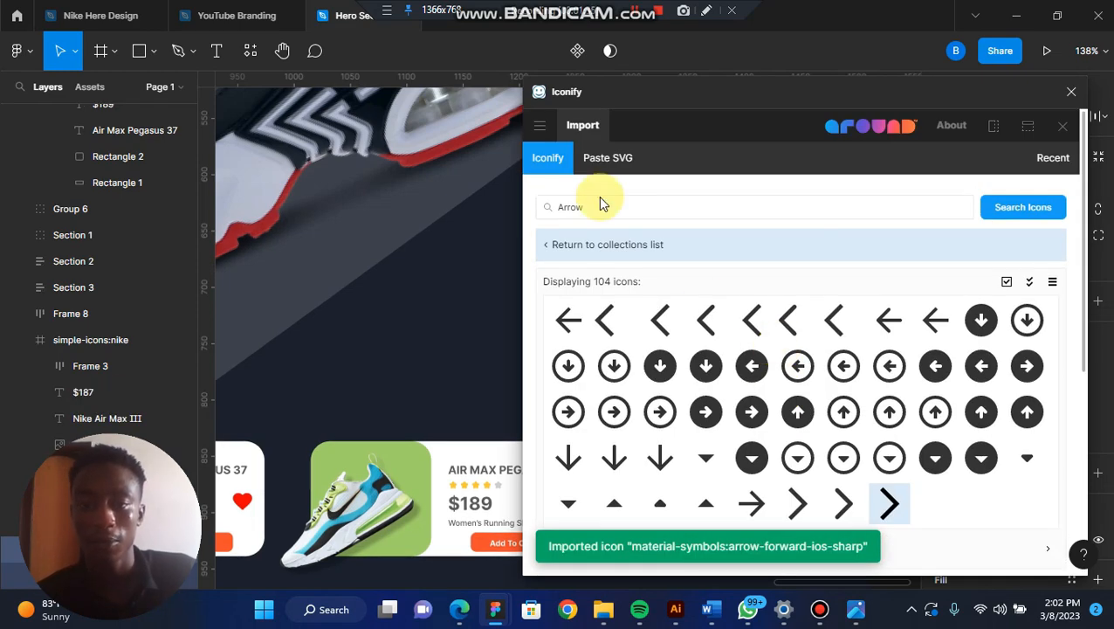
Step: Search Iconify for Line, look over the icons, and close the plugin without importing one
drag(592, 214, 542, 209)
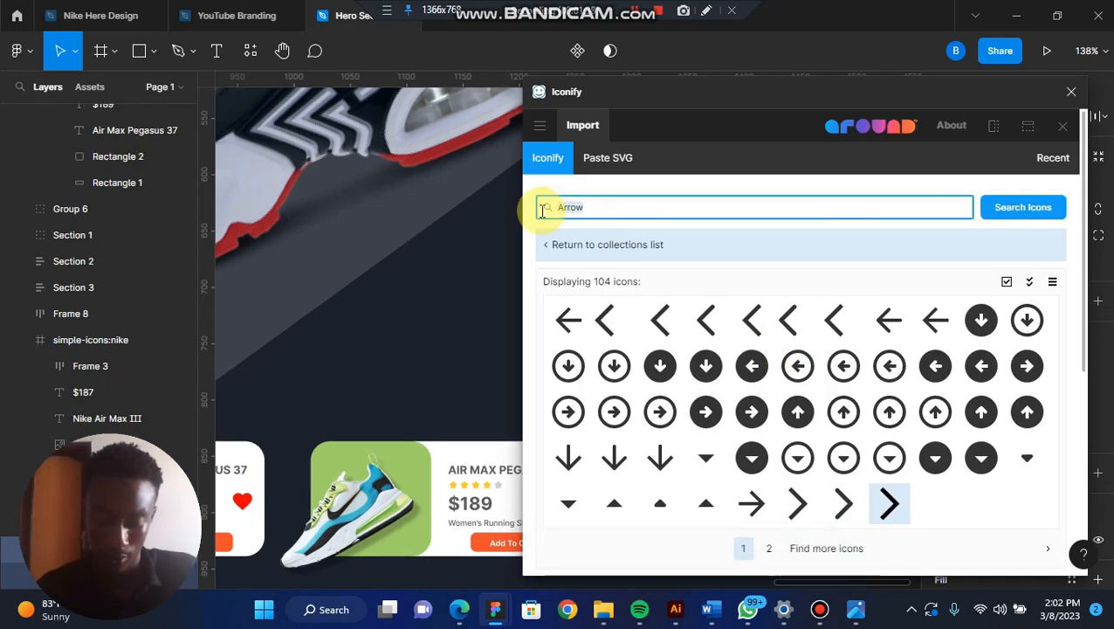
text(Line)
key(Return)
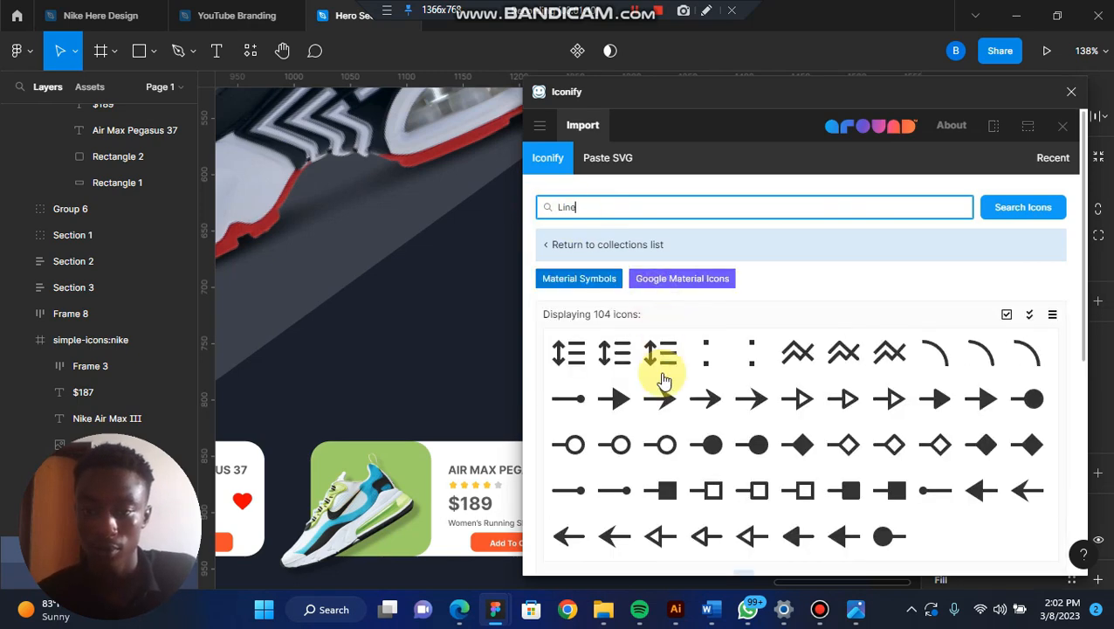
click(836, 454)
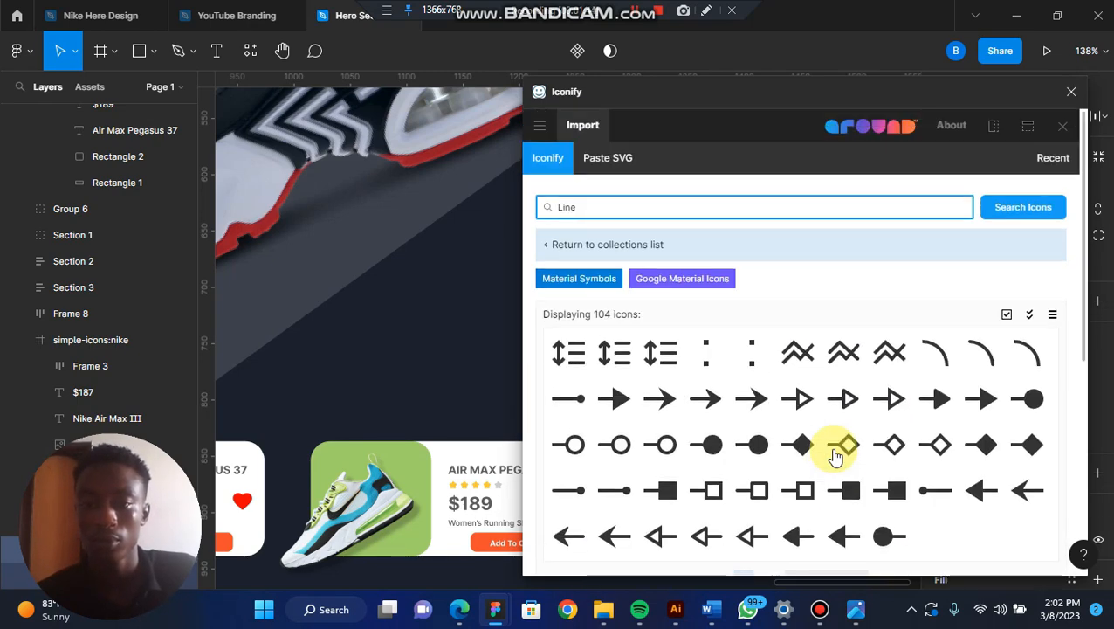
click(1071, 91)
Step: Move the imported forward arrow icon beside the $187 price, to about X 1260, Y 899
ctrl+scroll(764, 204, down, 6)
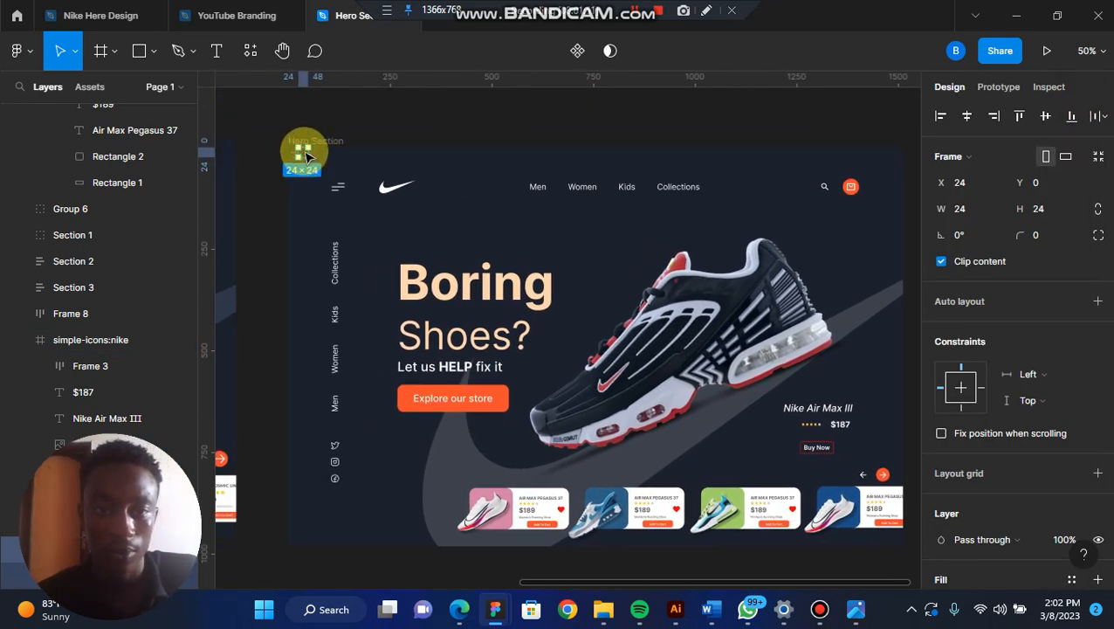
drag(306, 156, 862, 421)
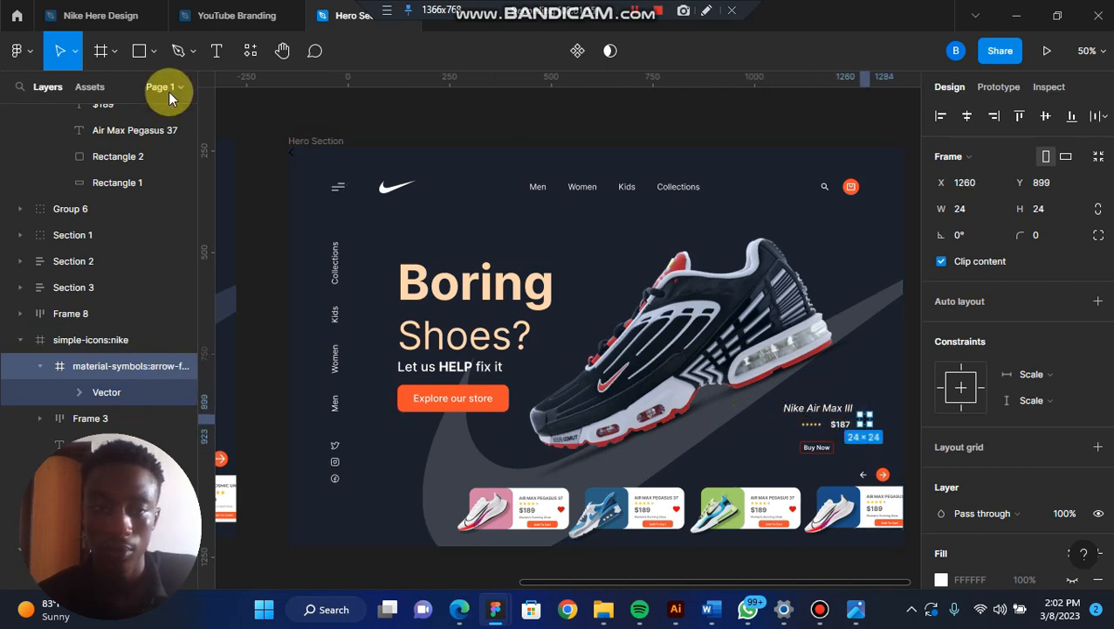
Step: Move the imported back arrow icon beside the star rating, opposite the forward arrow, to about X 1045, Y 901
key(ctrl+z)
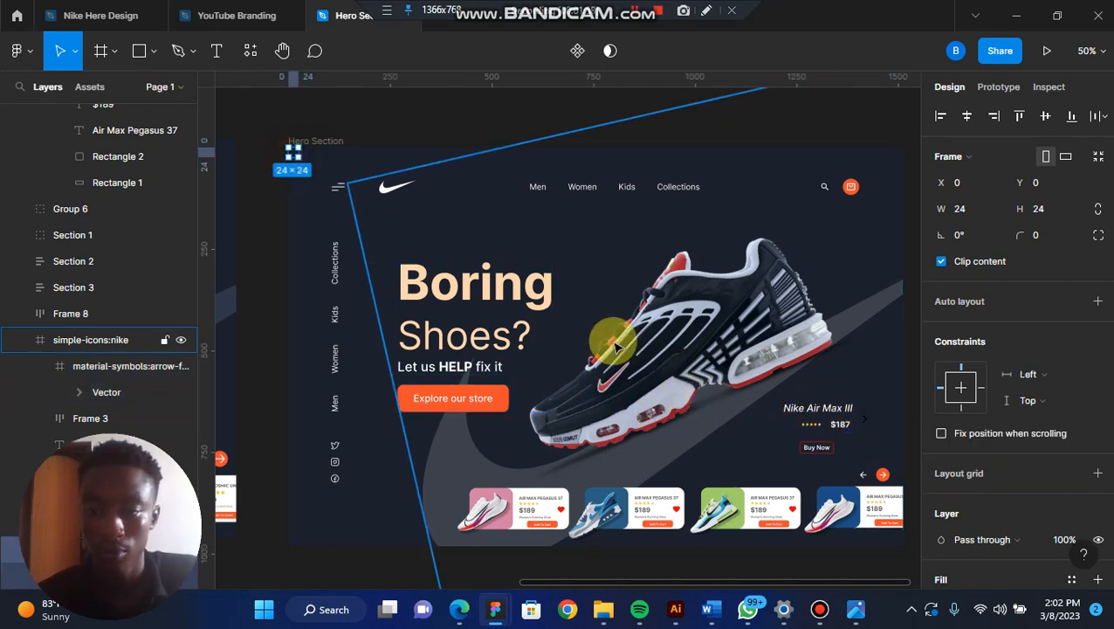
click(301, 148)
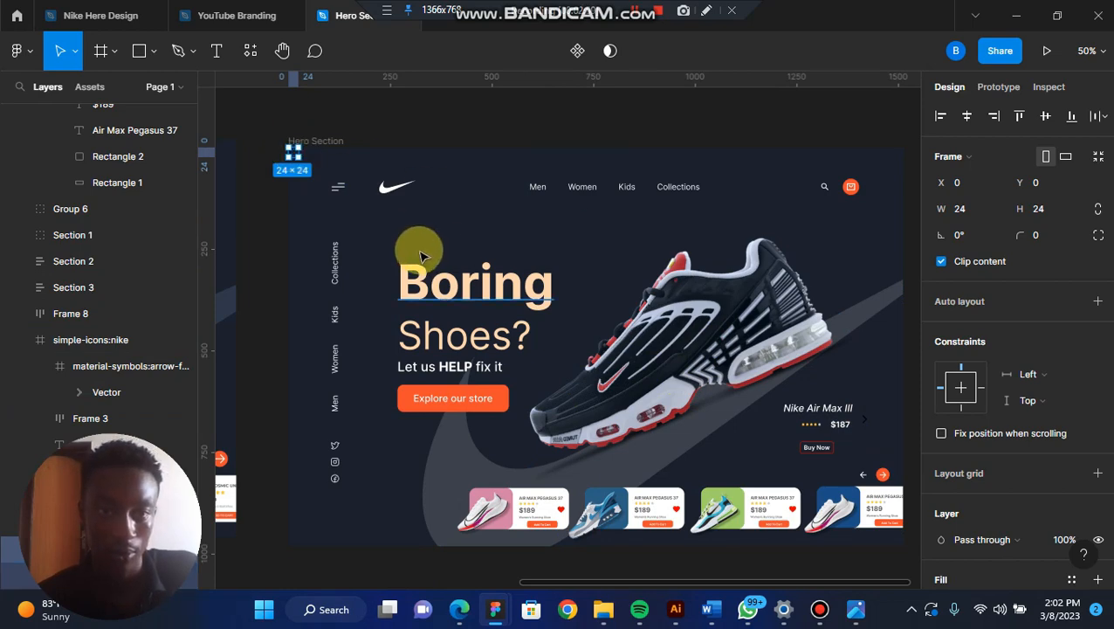
scroll(286, 149, up, 4)
click(369, 126)
click(297, 163)
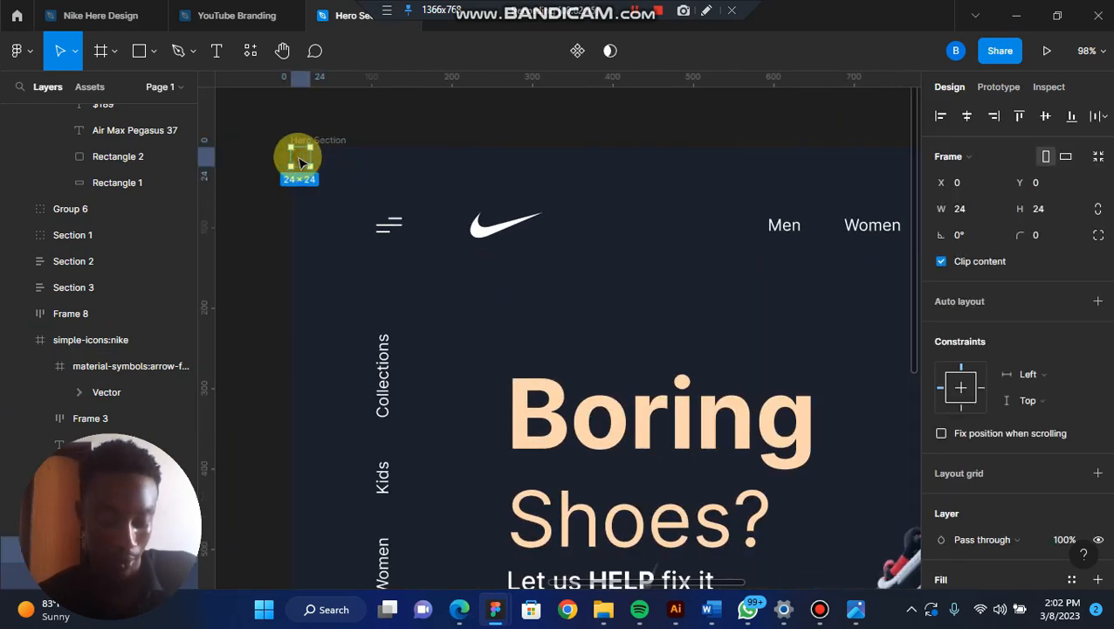
drag(299, 162, 661, 309)
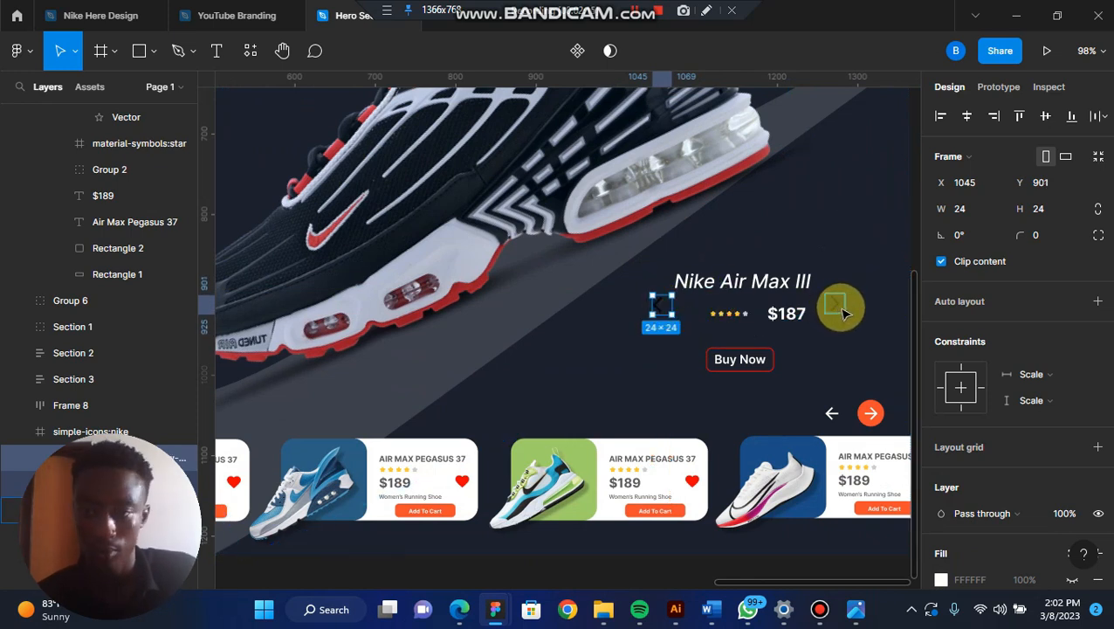
Step: Resize the back and forward arrow icons flanking the rating and price to 30 × 30
shift+click(842, 313)
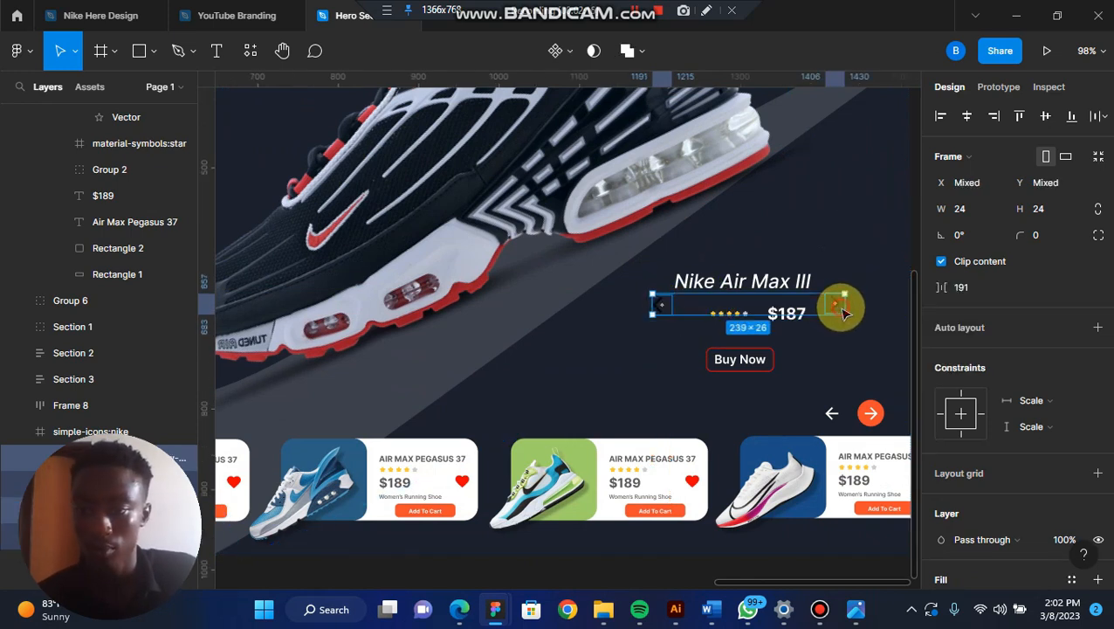
click(969, 208)
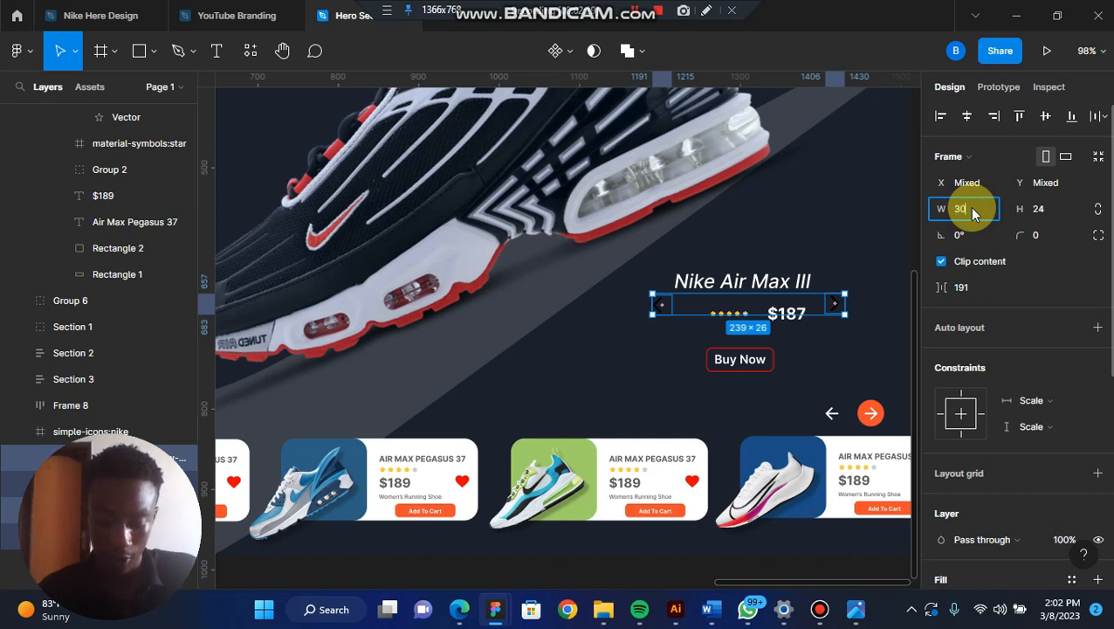
text(30)
key(Tab)
text(30)
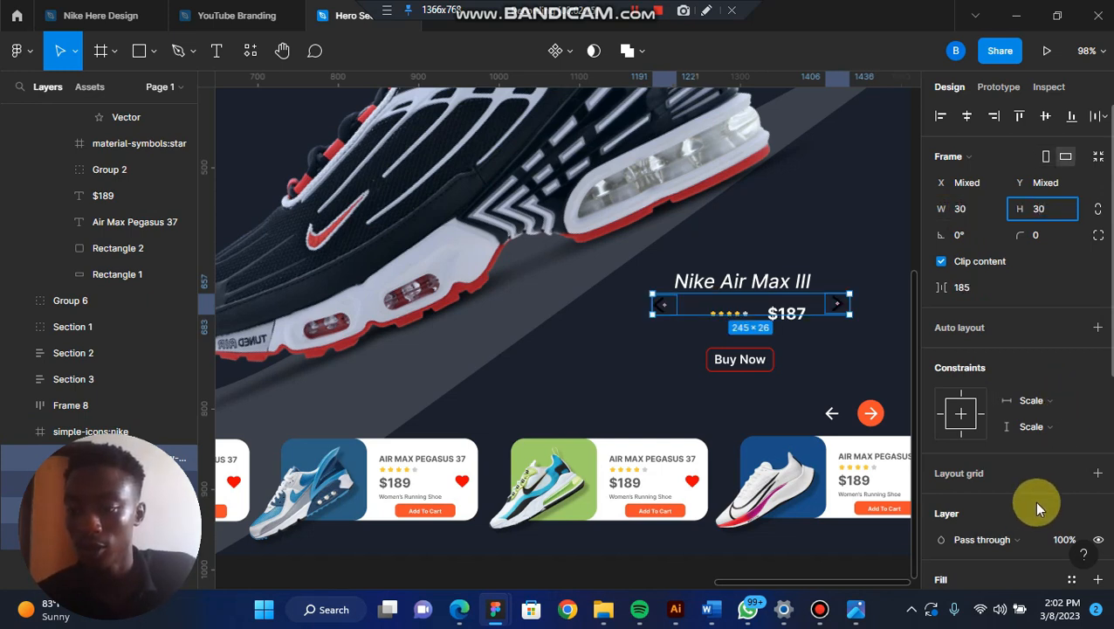
Step: Recolour both arrow icons to white, FFFFFF, and compare them with the reference design's caption arrows
scroll(1033, 500, down, 3)
click(941, 553)
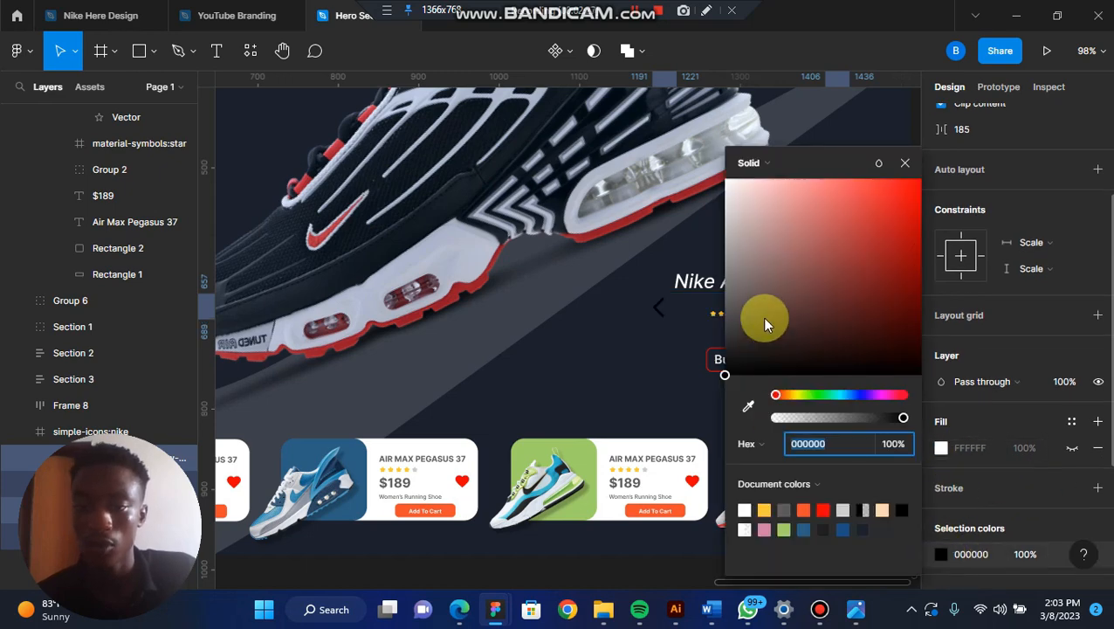
click(764, 288)
drag(698, 205, 611, 95)
scroll(660, 425, down, 4)
scroll(660, 425, left, 5)
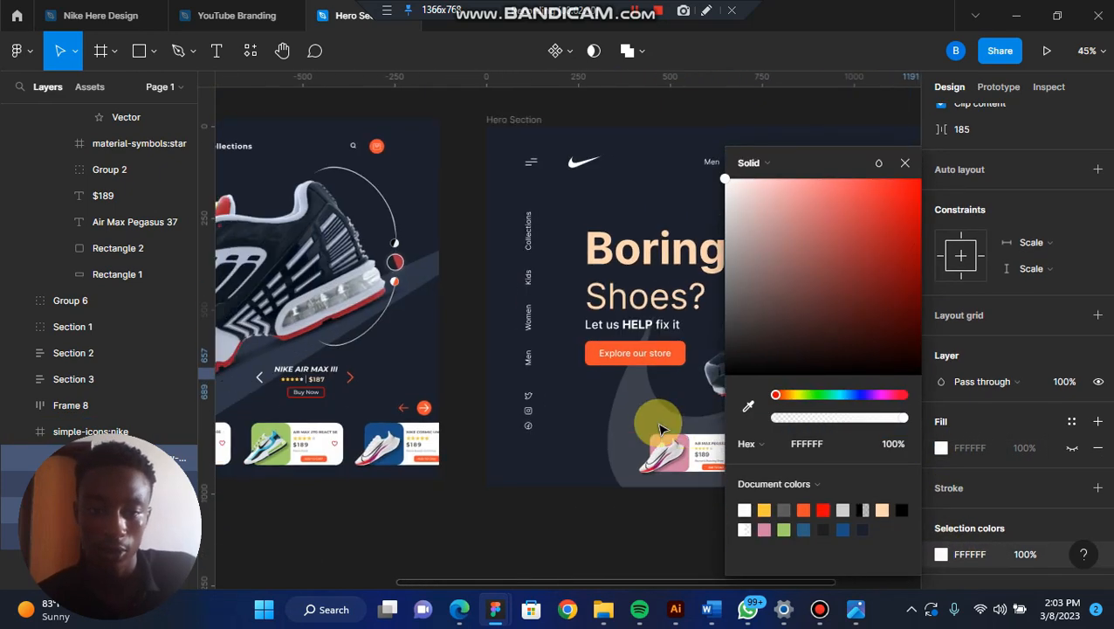
scroll(510, 385, right, 6)
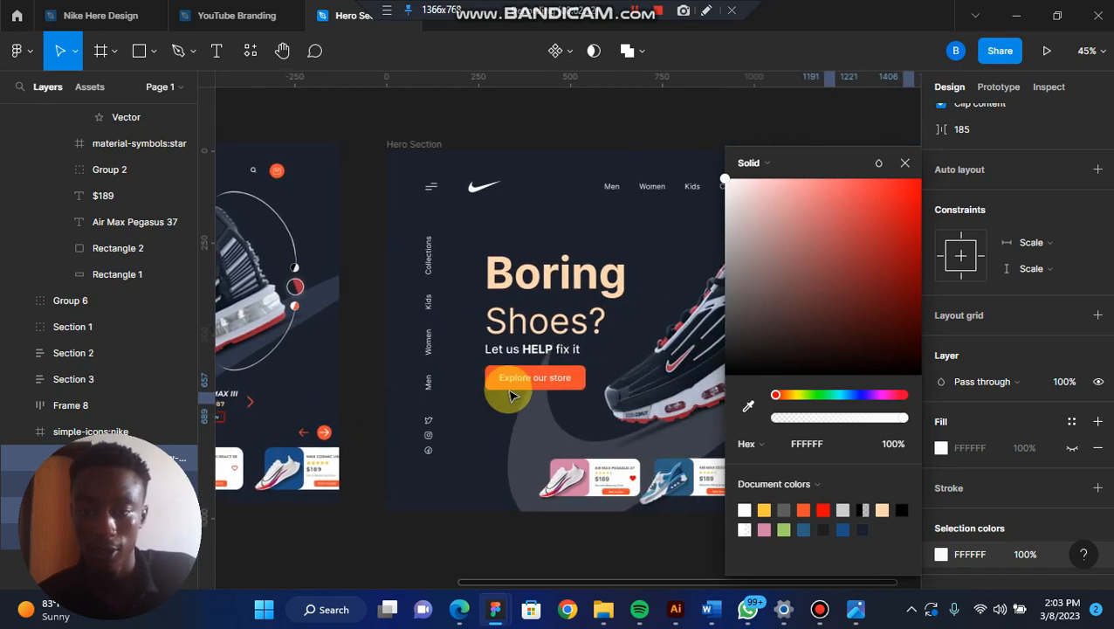
click(509, 388)
scroll(508, 388, up, 5)
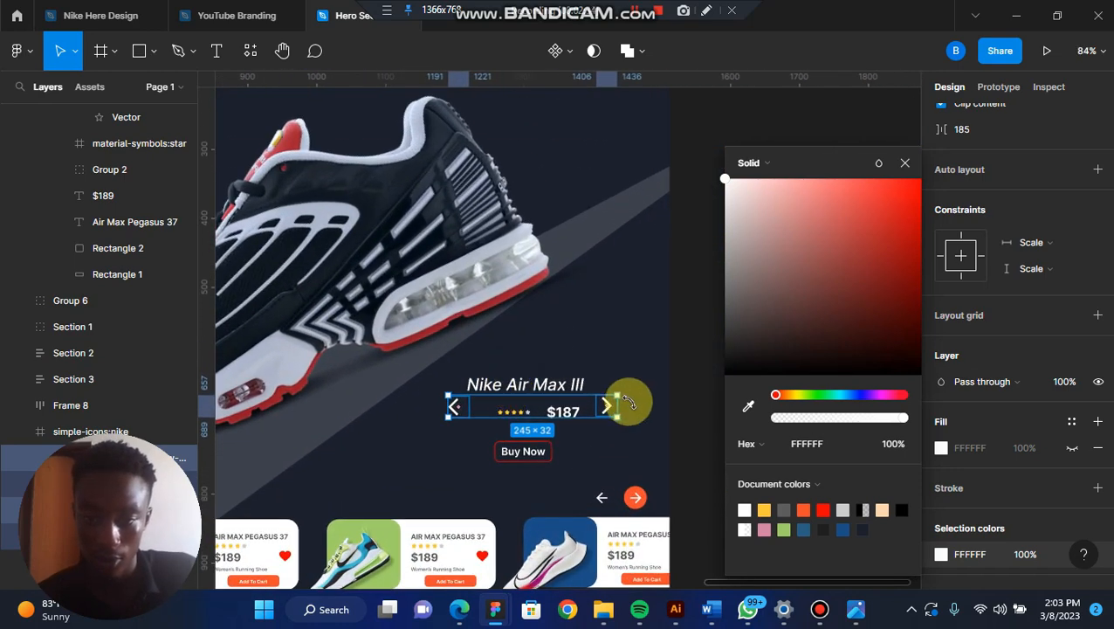
Step: Set the forward arrow's vector fill to the orange document colour
click(635, 407)
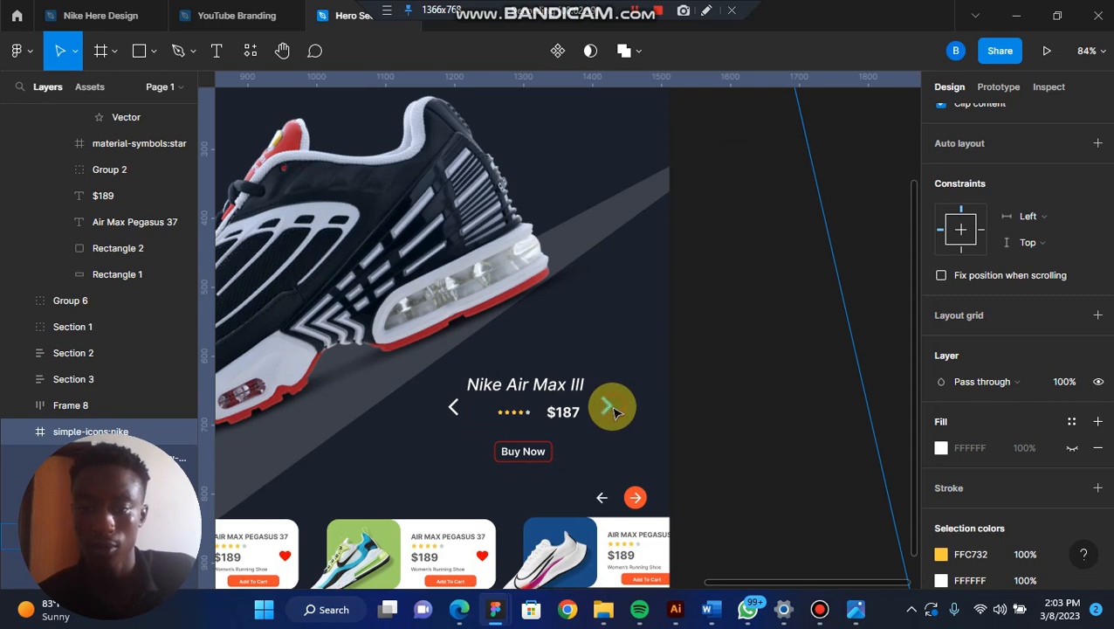
double_click(613, 412)
click(941, 407)
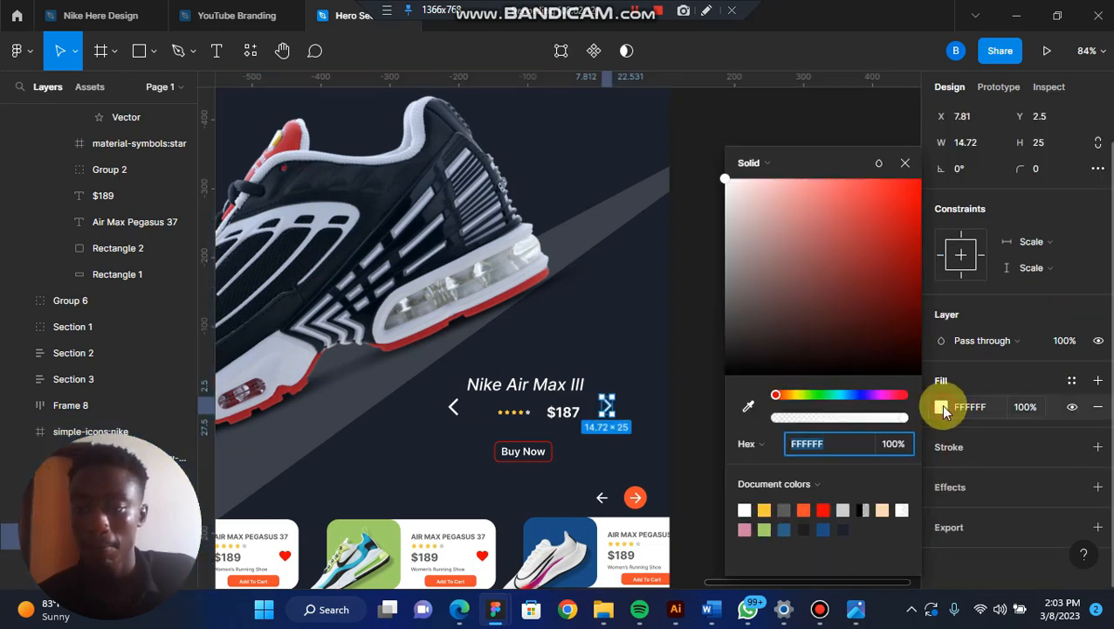
click(803, 510)
click(693, 451)
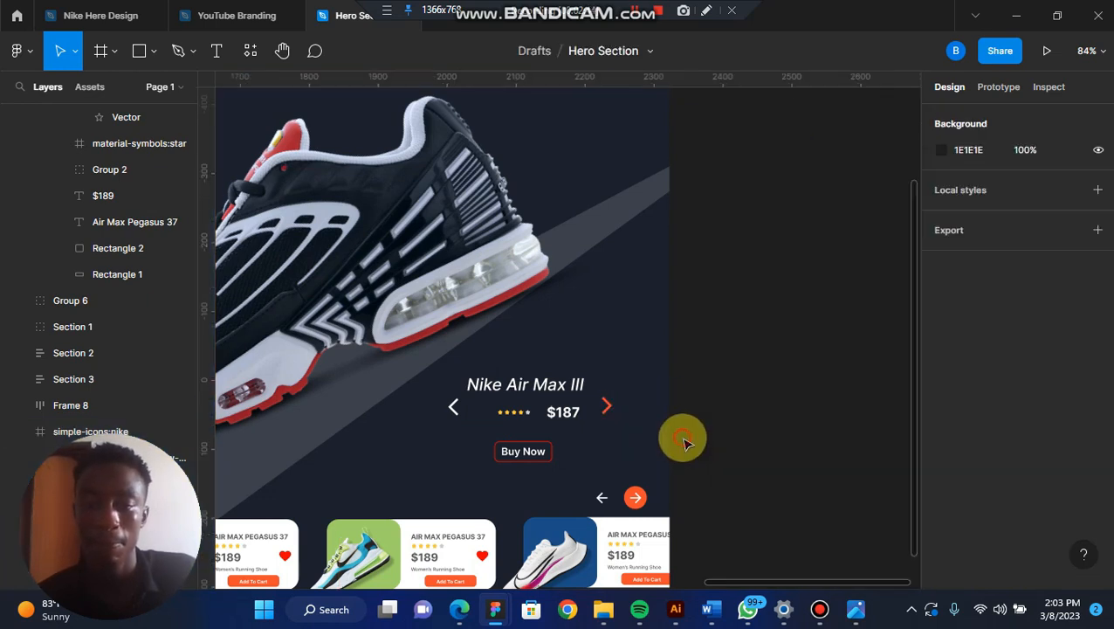
Step: Draw a vertical divider line about 31 px tall between the stars and the $187 price with the Pen tool
scroll(560, 450, up, 3)
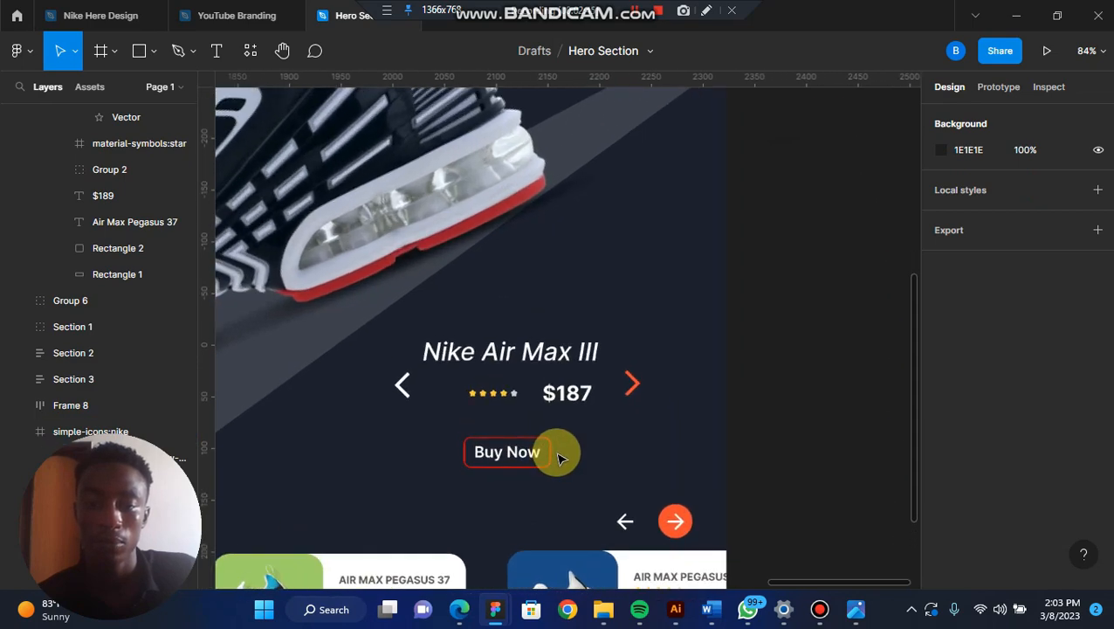
click(178, 50)
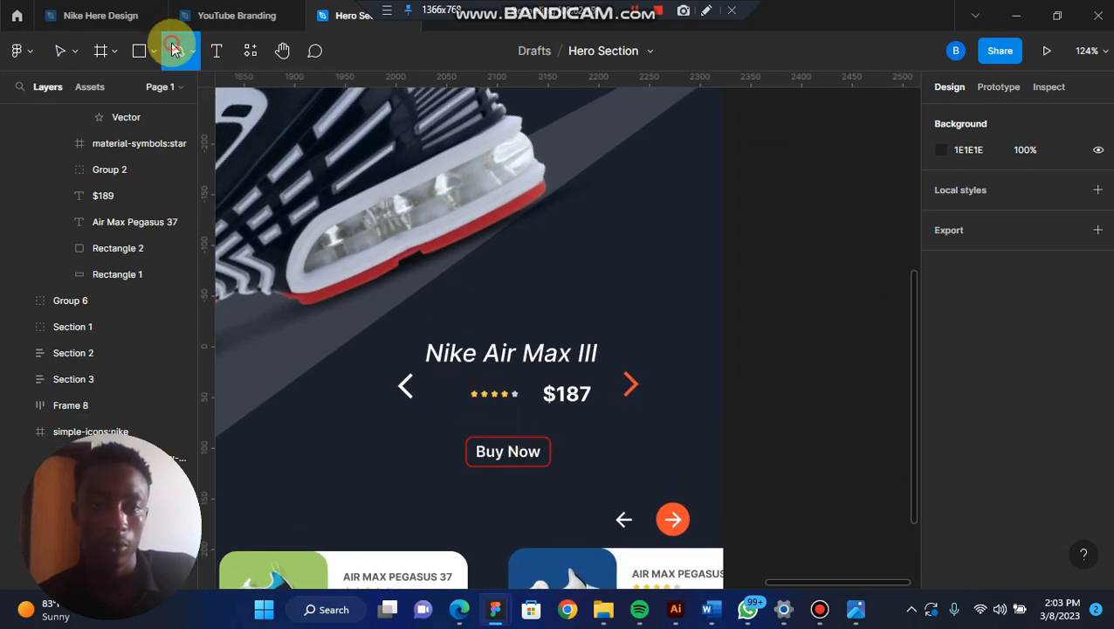
click(526, 381)
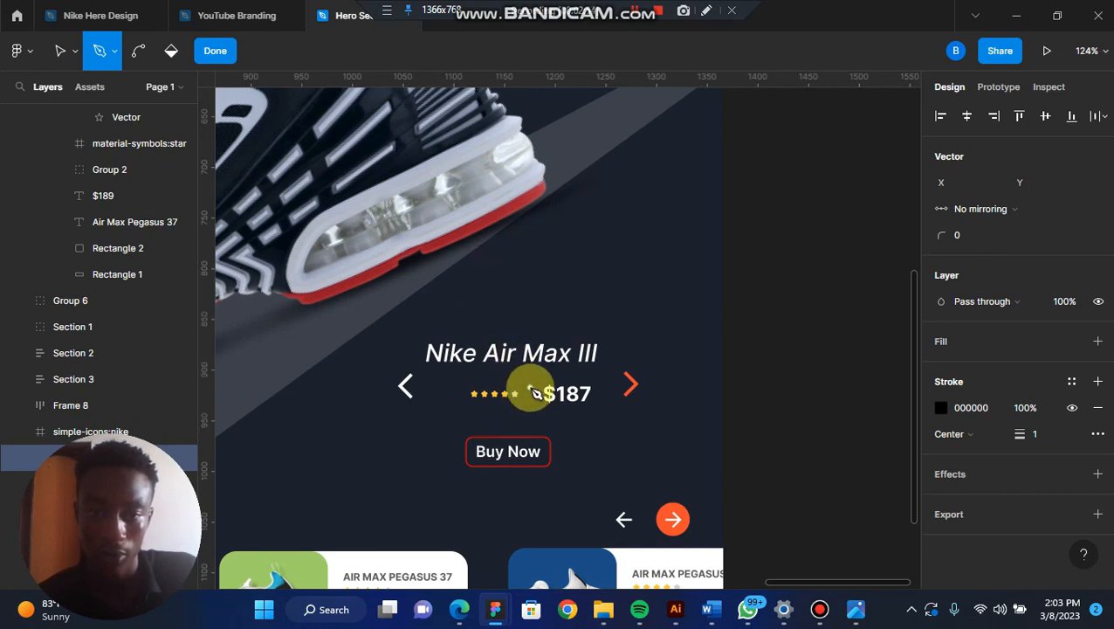
click(529, 377)
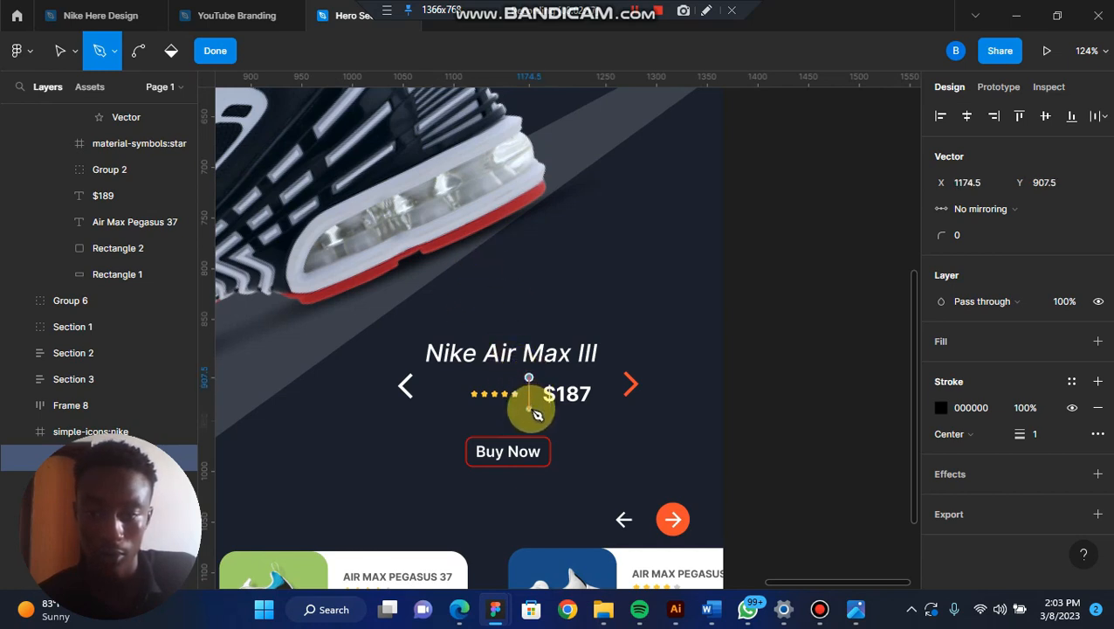
click(529, 409)
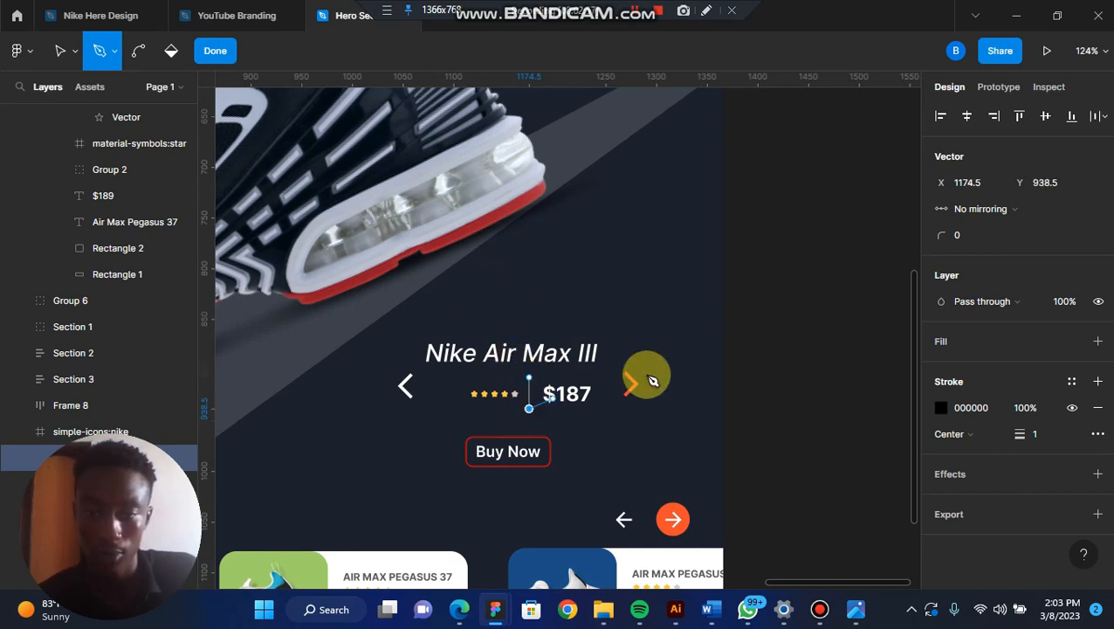
click(216, 52)
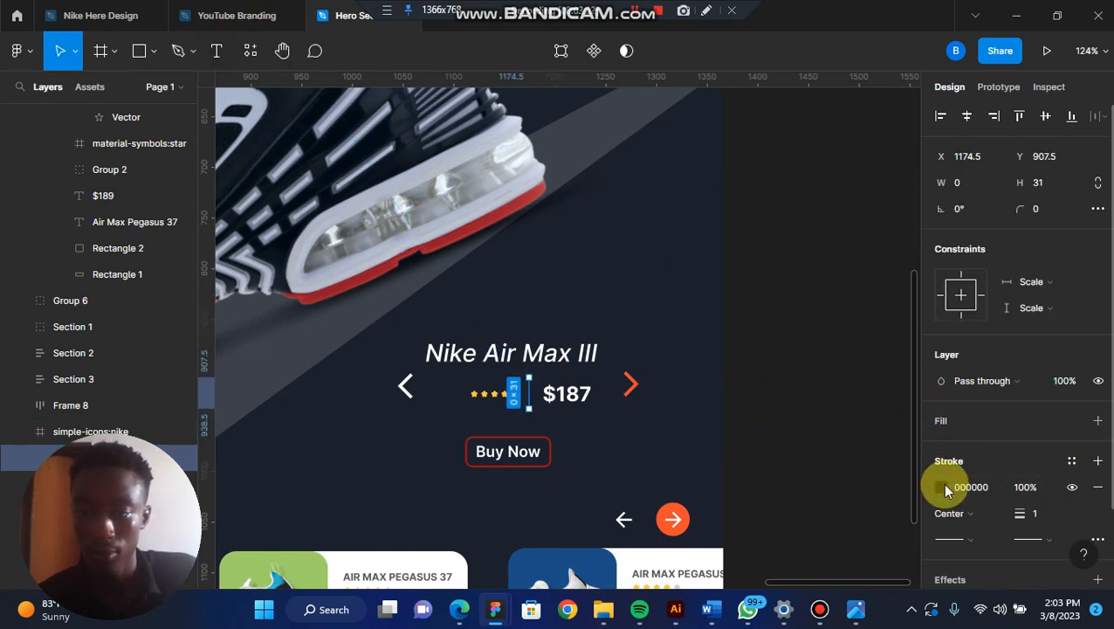
Step: Set the divider line's stroke colour to grey A3A3A3
click(940, 486)
drag(773, 323, 718, 271)
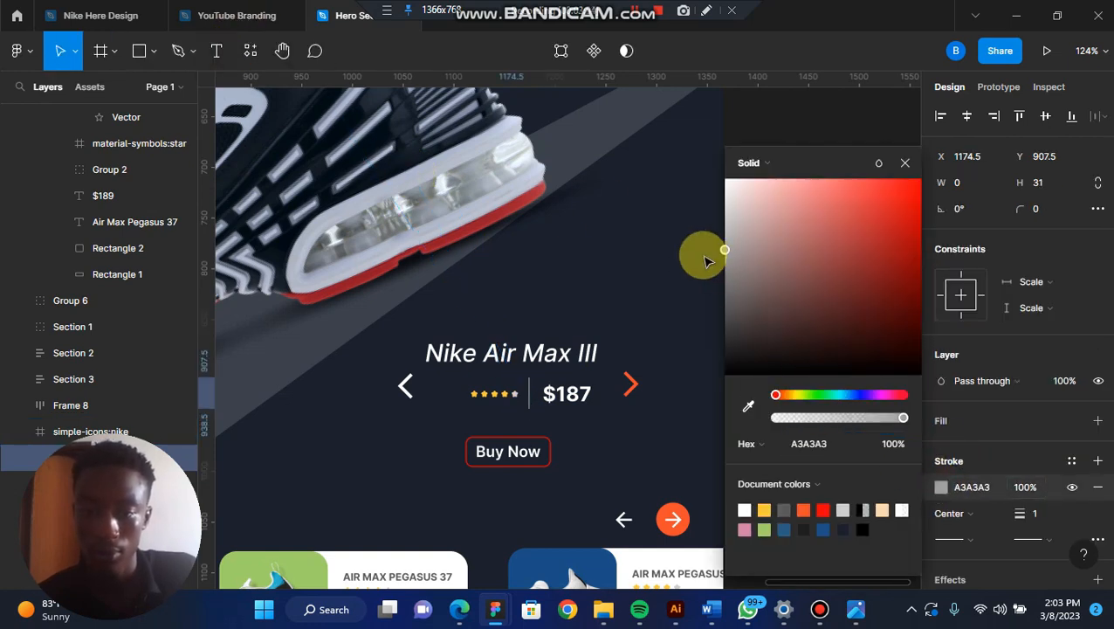
click(689, 327)
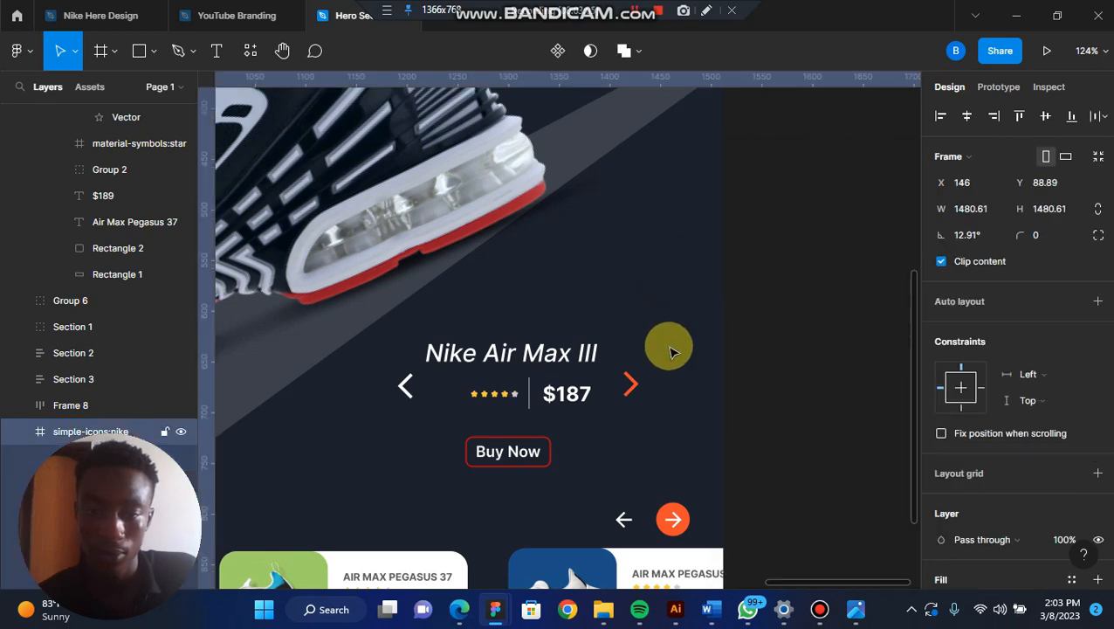
Step: Move the star rating away from the divider to about X 1095, Y 912, and set its width to 55
click(510, 398)
drag(496, 393, 489, 396)
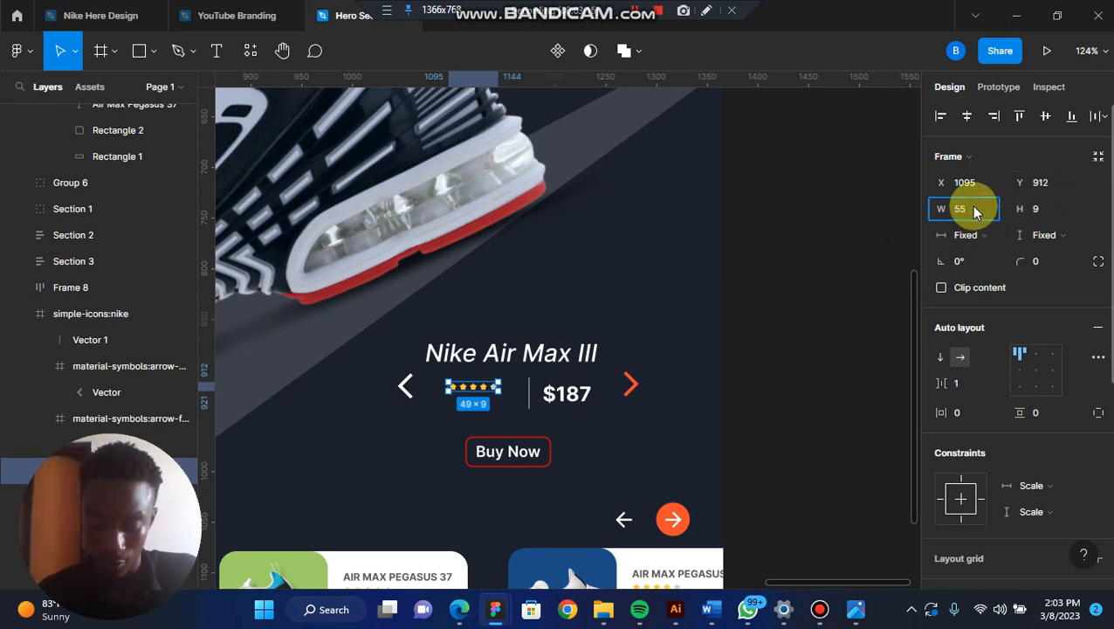
key(Tab)
Step: Try setting the star rating's height to 55
text(55)
key(Return)
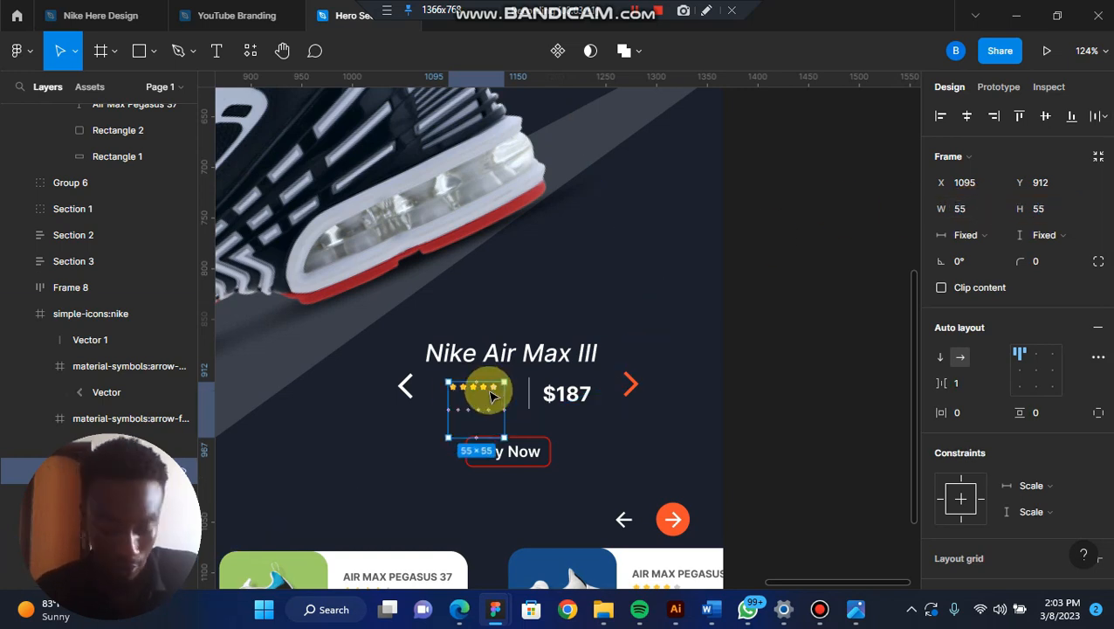
key(ctrl+z)
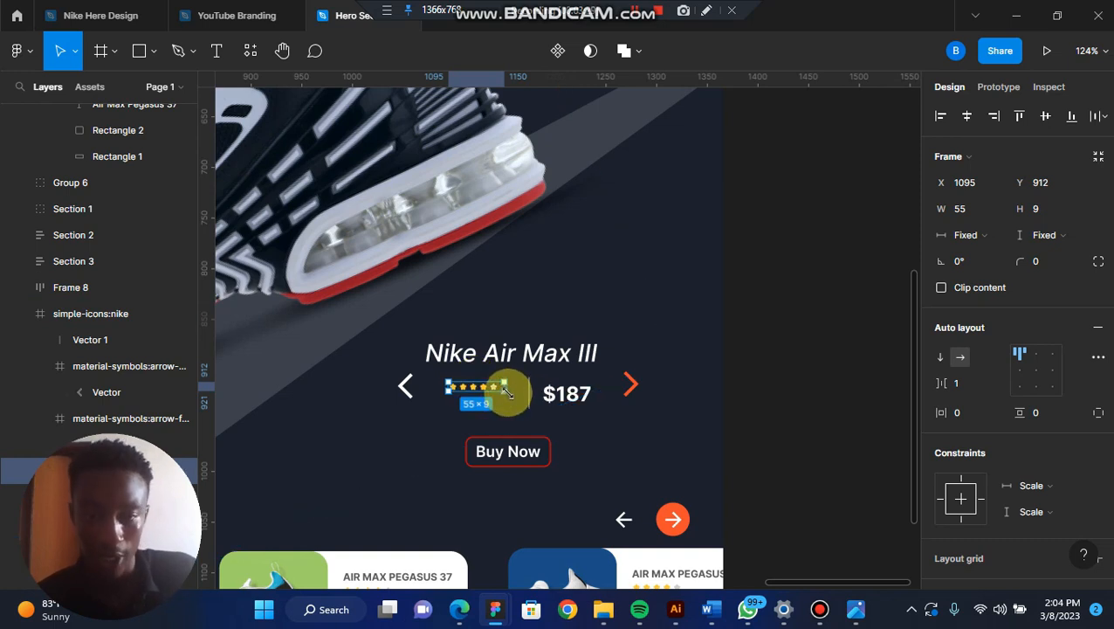
Step: Respace the stars, divider and price, with the divider at X 1166, Y 908, and move the Buy Now button to about X 1261, Y 711
drag(506, 392, 516, 390)
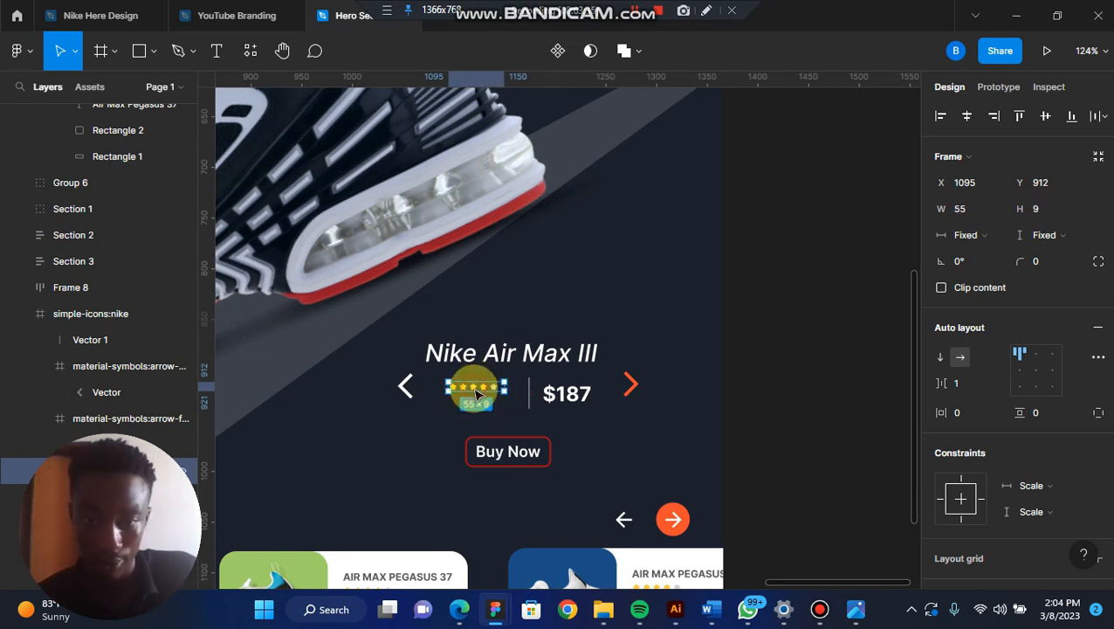
drag(476, 395, 471, 395)
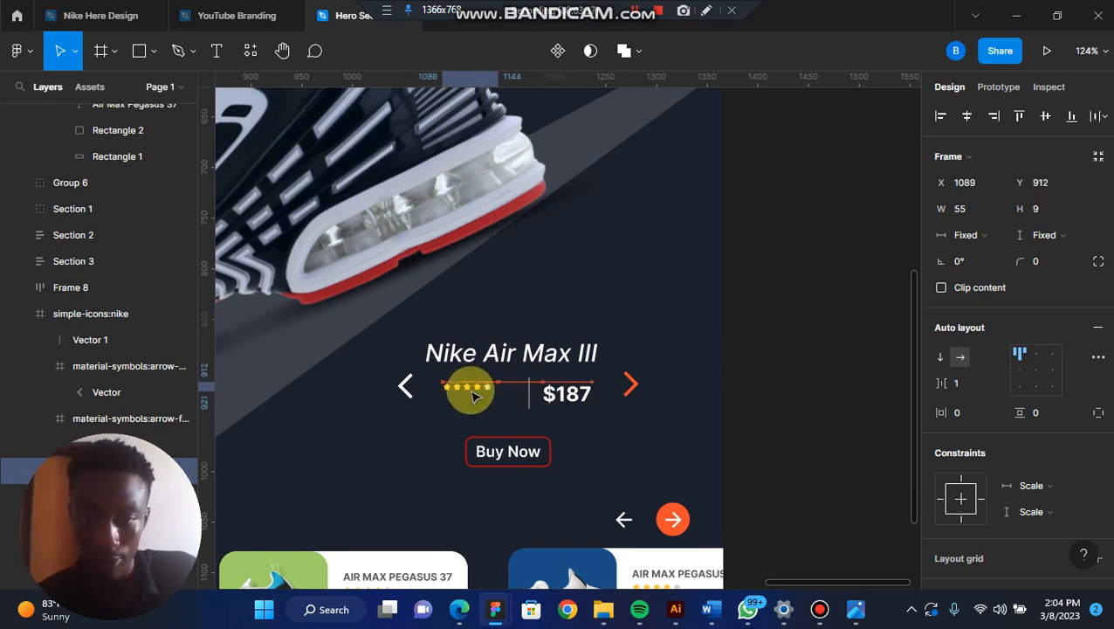
click(524, 406)
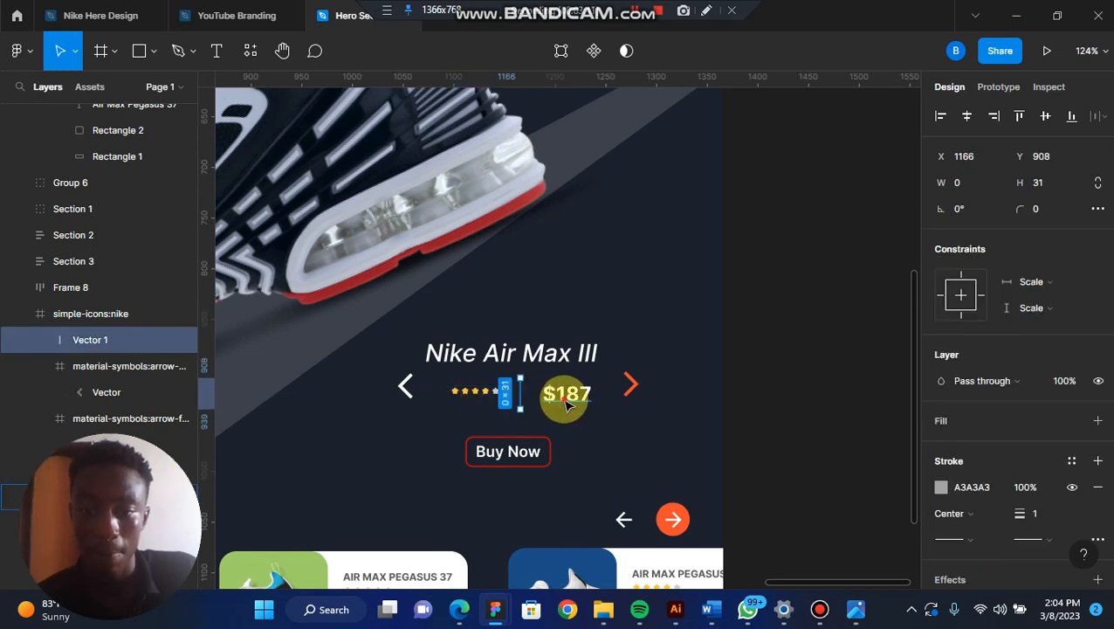
drag(566, 400, 560, 397)
drag(510, 454, 521, 452)
Step: Shorten the divider line to 24 px tall and move the back arrow outward to about X 1038, Y 901
scroll(517, 412, up, 5)
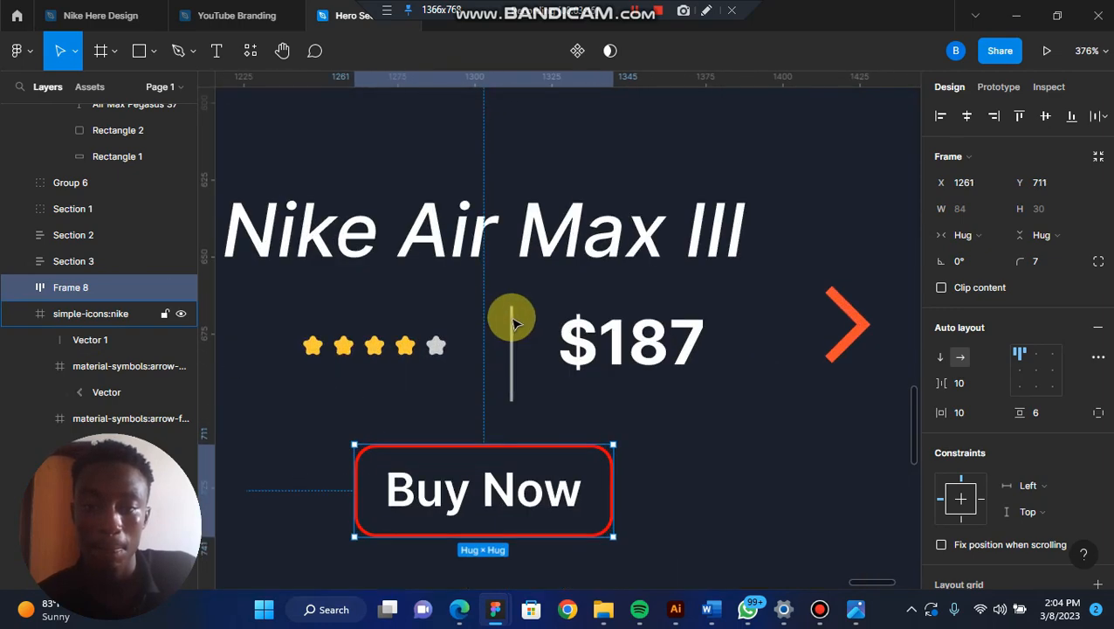
click(512, 323)
click(511, 328)
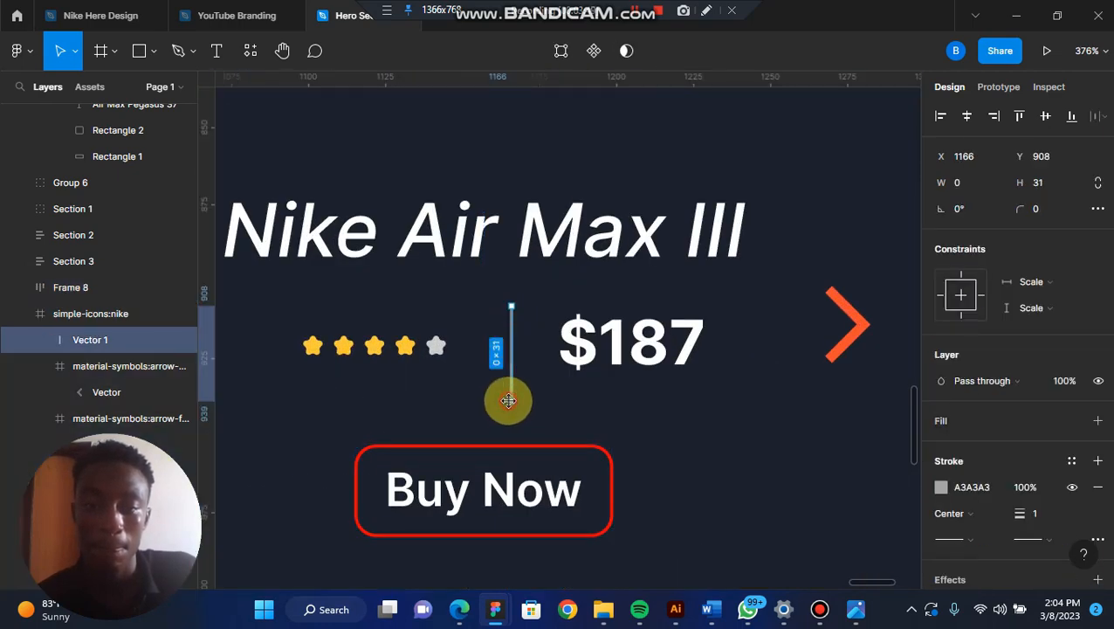
drag(508, 401, 510, 381)
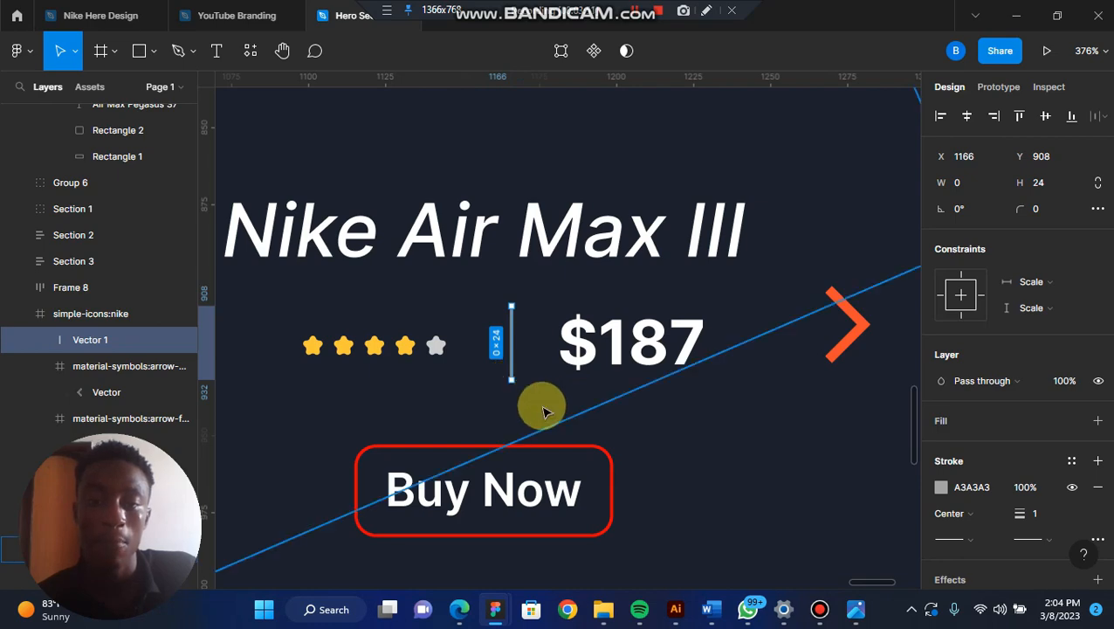
scroll(537, 402, down, 3)
click(358, 375)
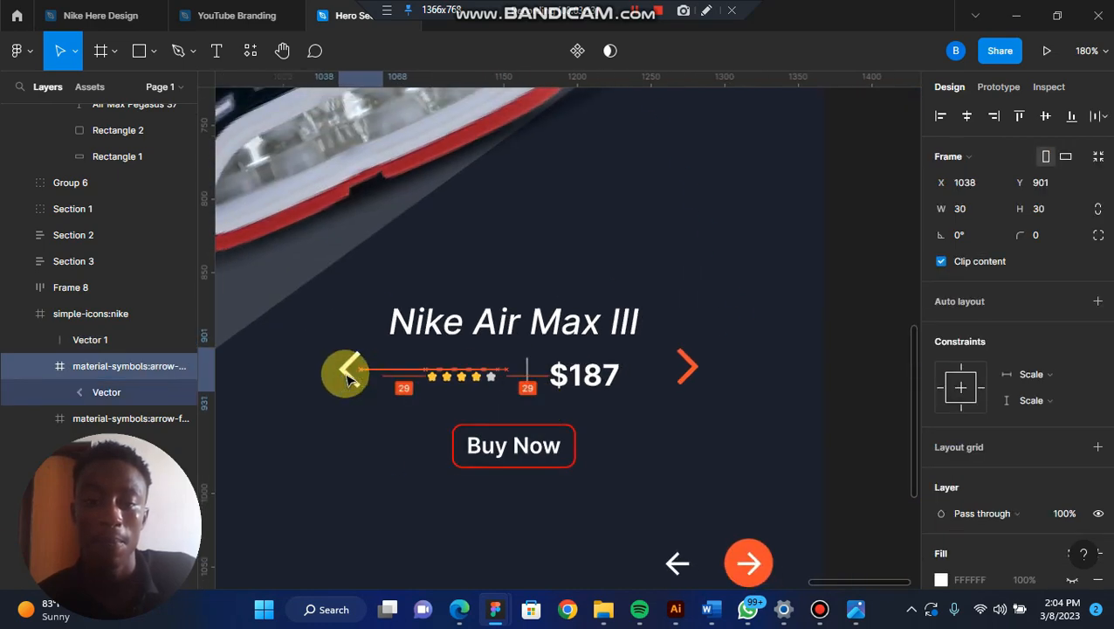
Step: Shift the Nike Air Max III title and the star rating together slightly right, toward the divider
click(478, 325)
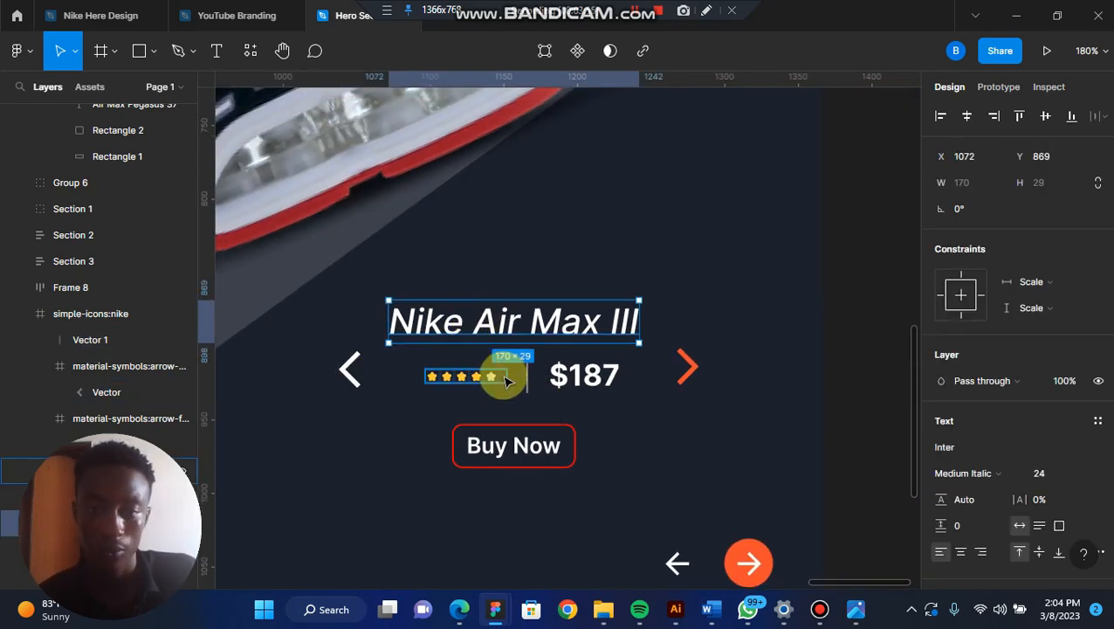
shift+click(508, 381)
drag(508, 381, 529, 375)
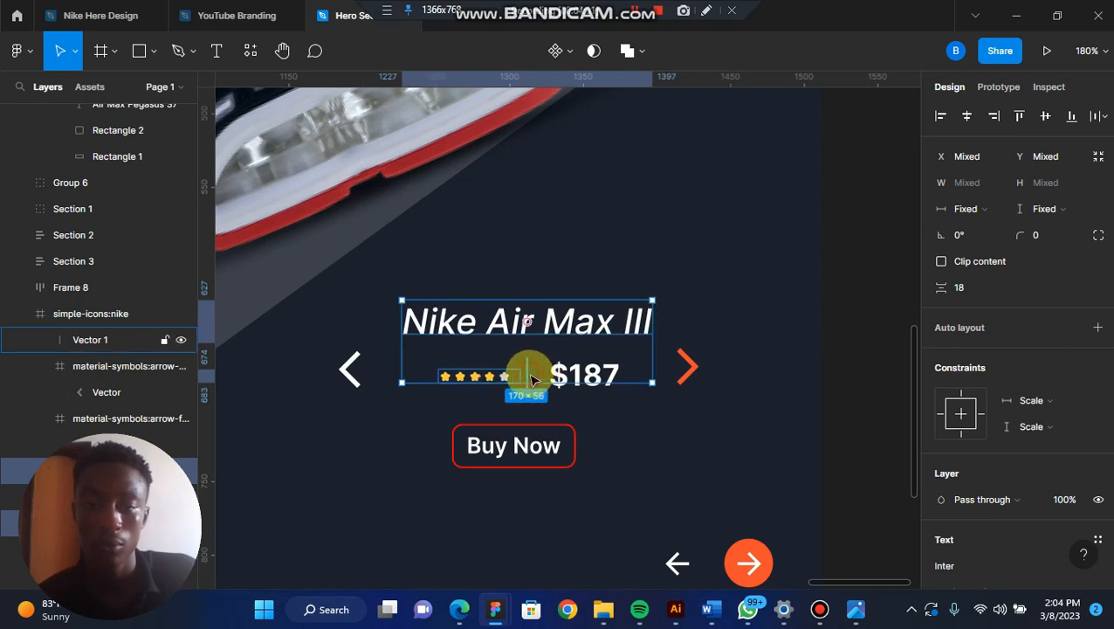
Step: Group the title, star rating, divider, price, Buy Now button and both caption arrows into one object
shift+click(522, 444)
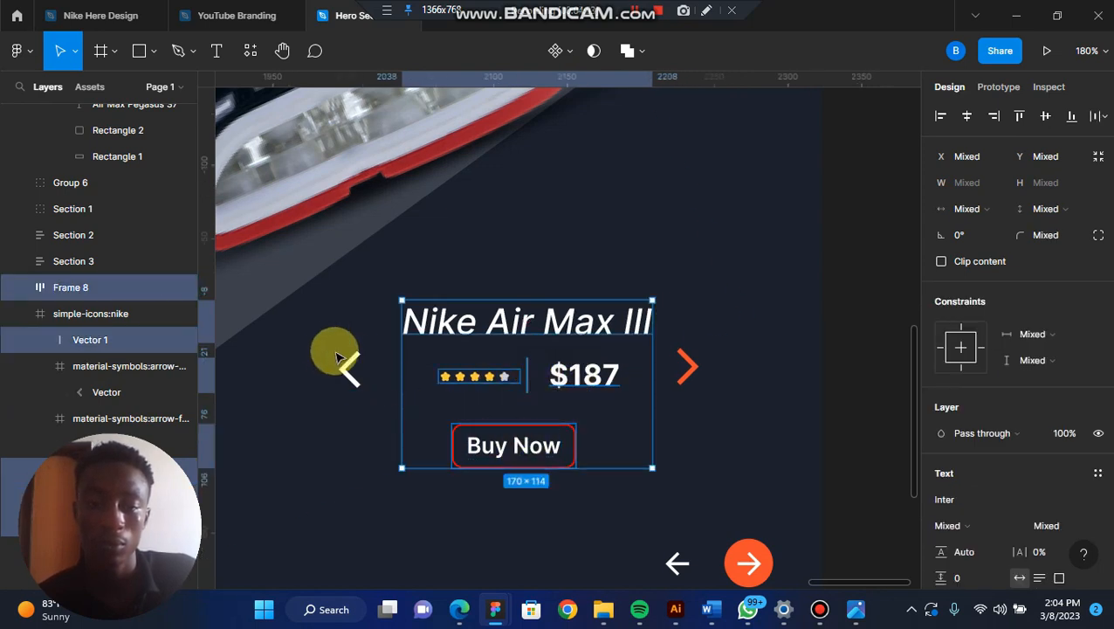
shift+click(349, 368)
shift+click(683, 377)
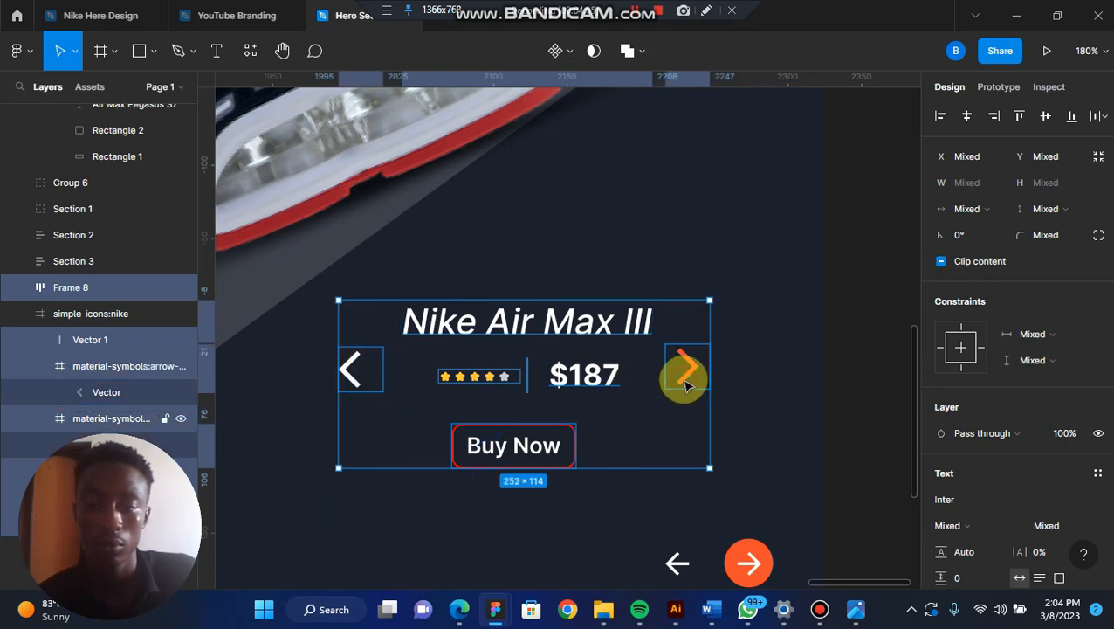
key(ctrl+g)
Step: Move the main shoe's grouped caption left to X 1106, Y 626, matching its placement in the reference
key(shift+1)
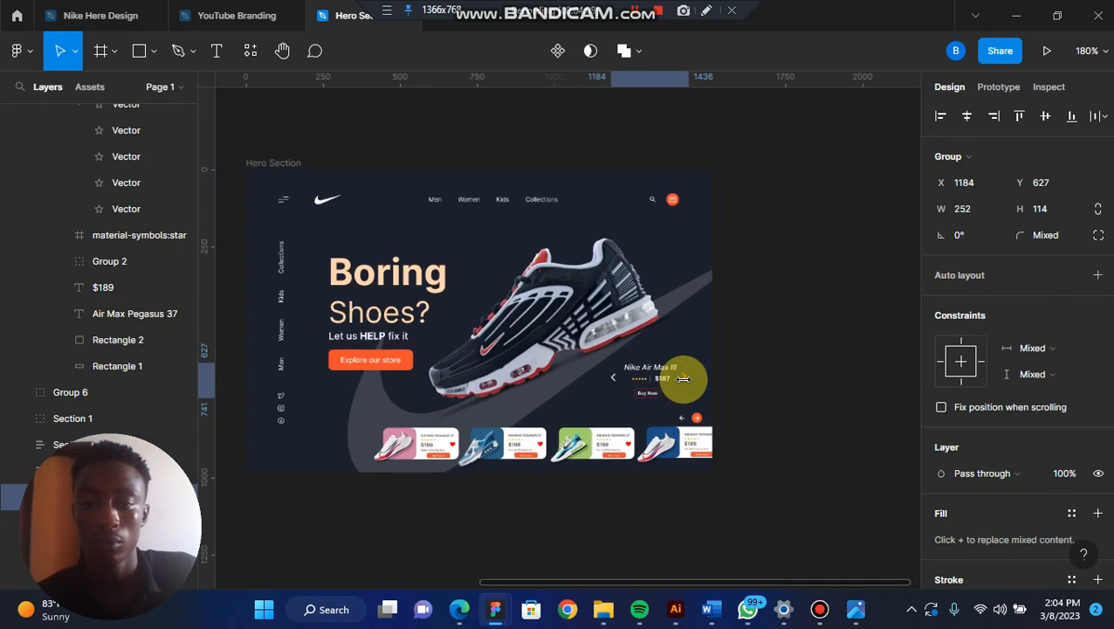
drag(669, 385, 646, 385)
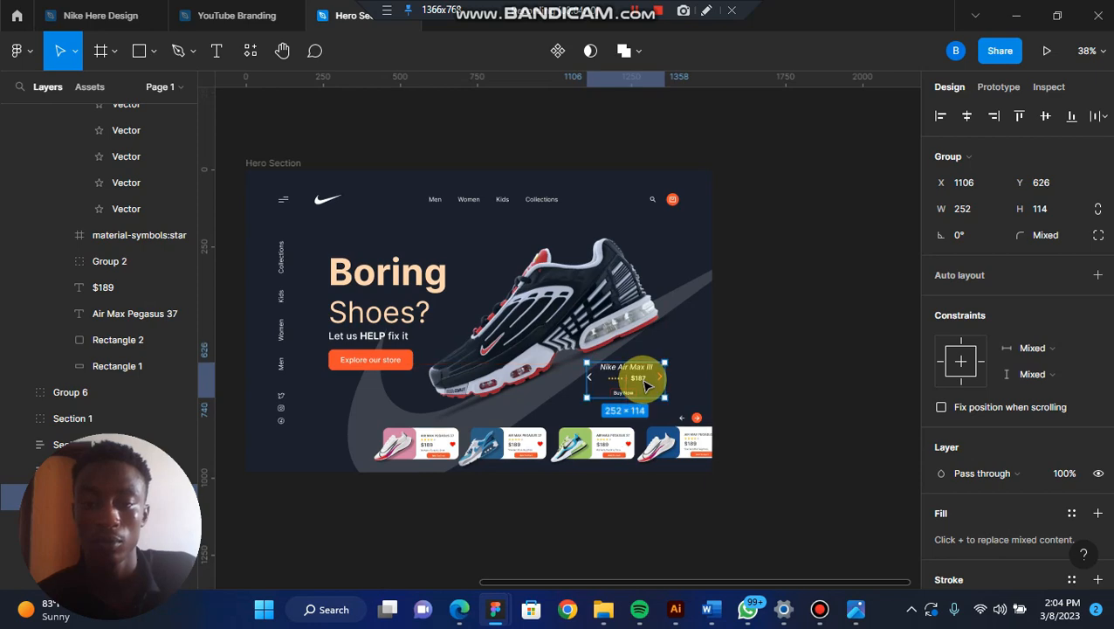
scroll(646, 385, down, 3)
scroll(646, 385, left, 2)
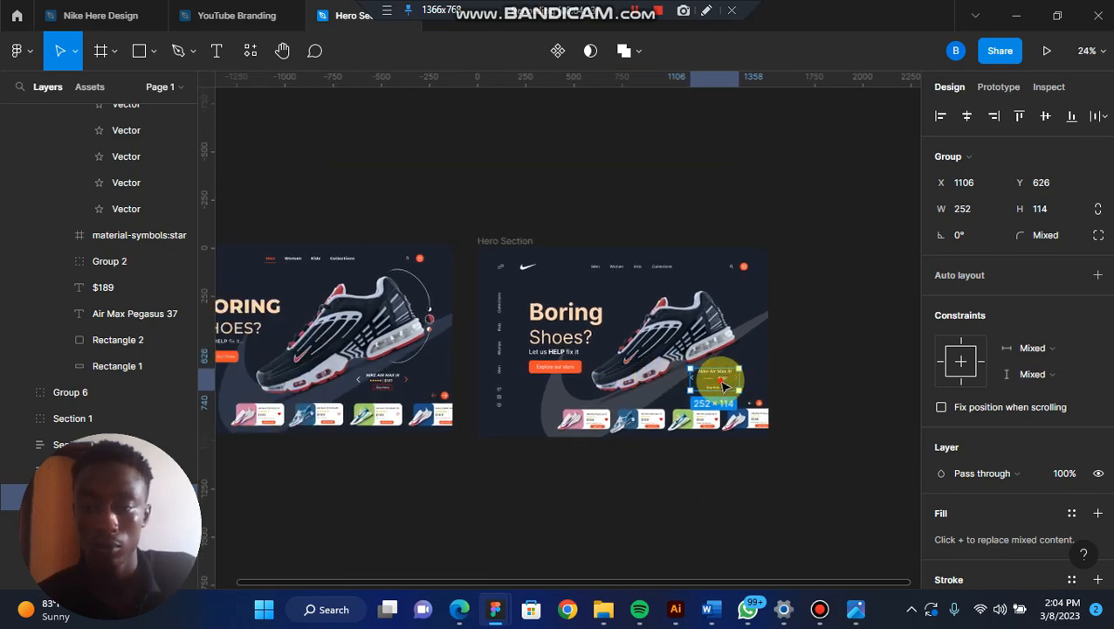
click(858, 349)
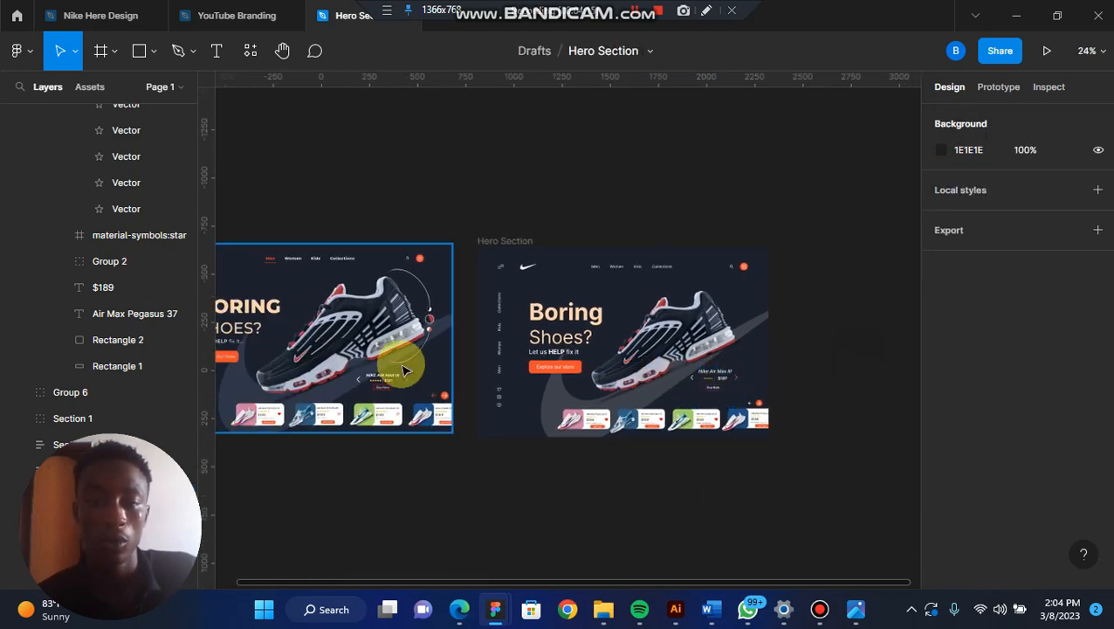
Step: Examine the reference design's shoe, color-swatch arc and caption, and compare them with the recreated hero section
scroll(416, 314, up, 5)
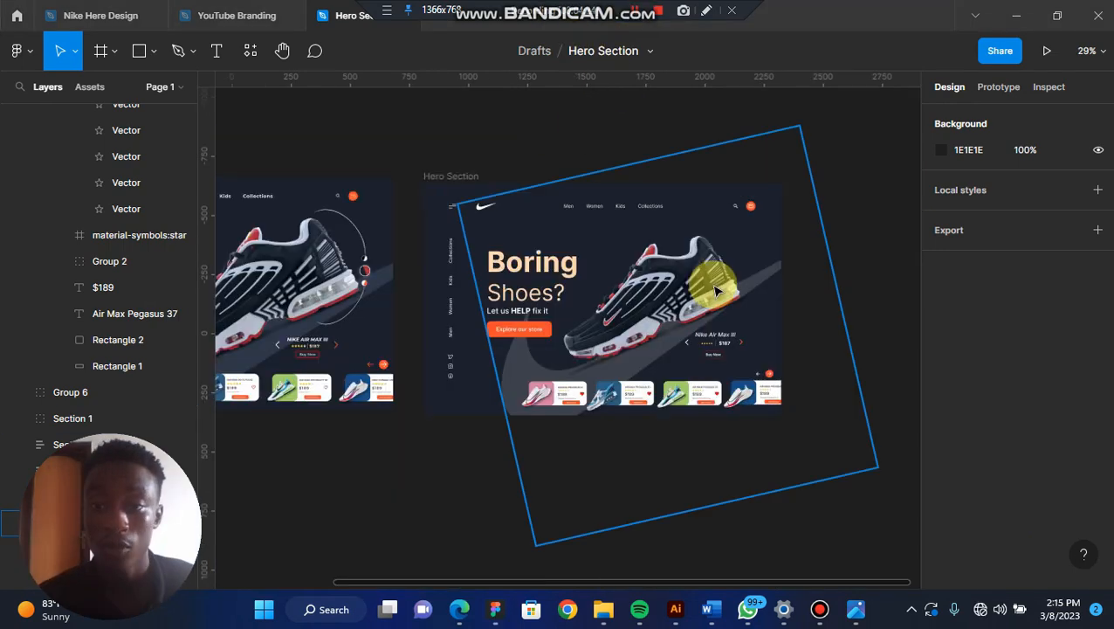
scroll(704, 286, down, 2)
scroll(714, 291, left, 6)
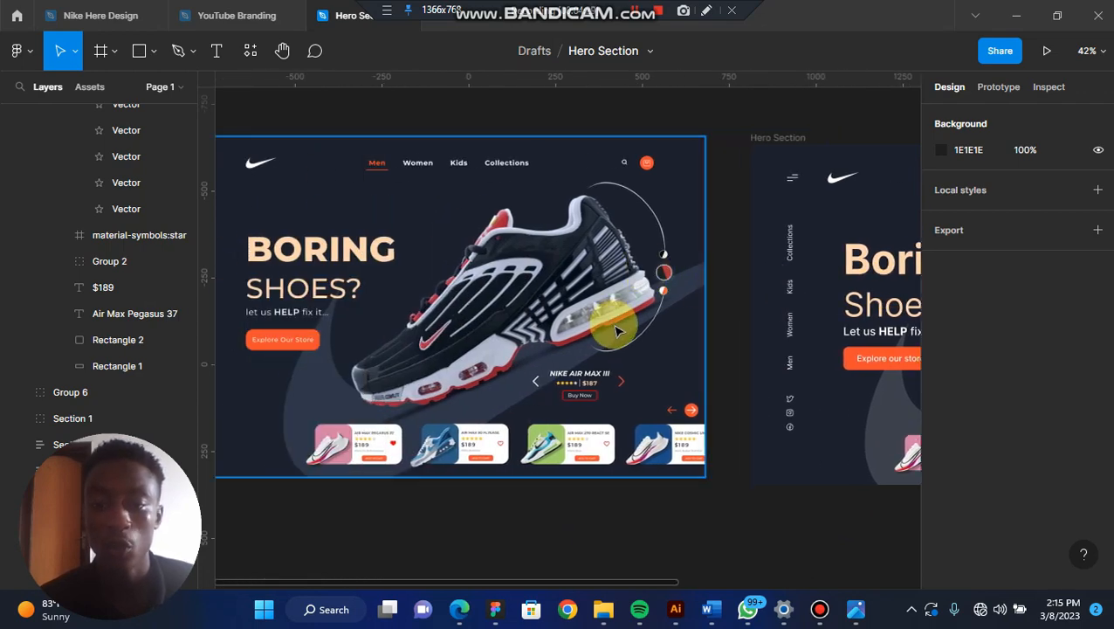
scroll(615, 330, up, 3)
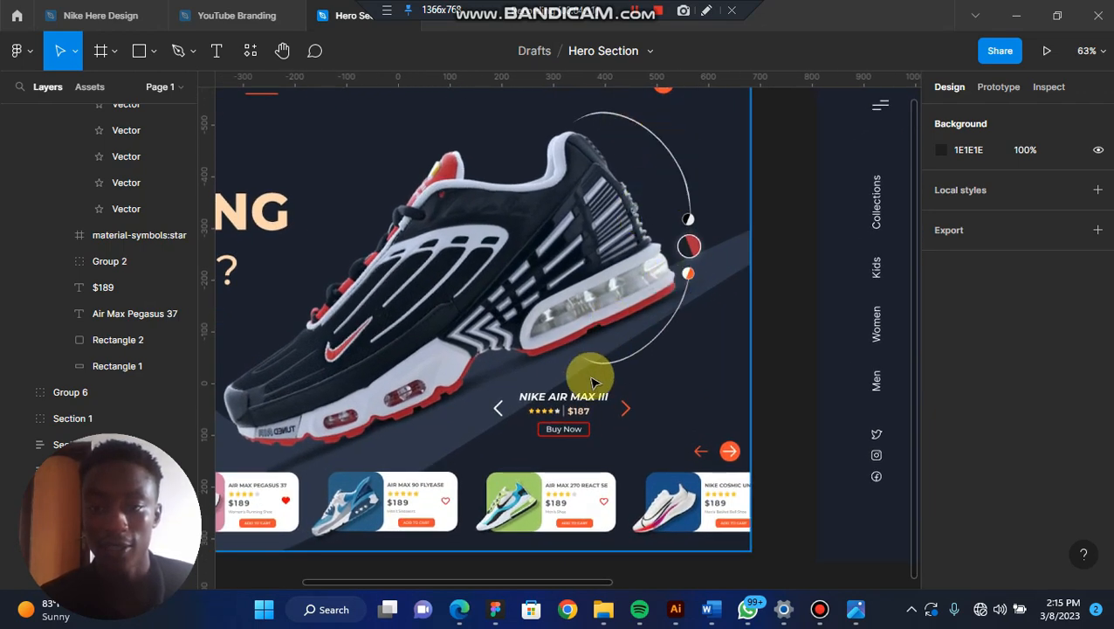
scroll(699, 274, down, 3)
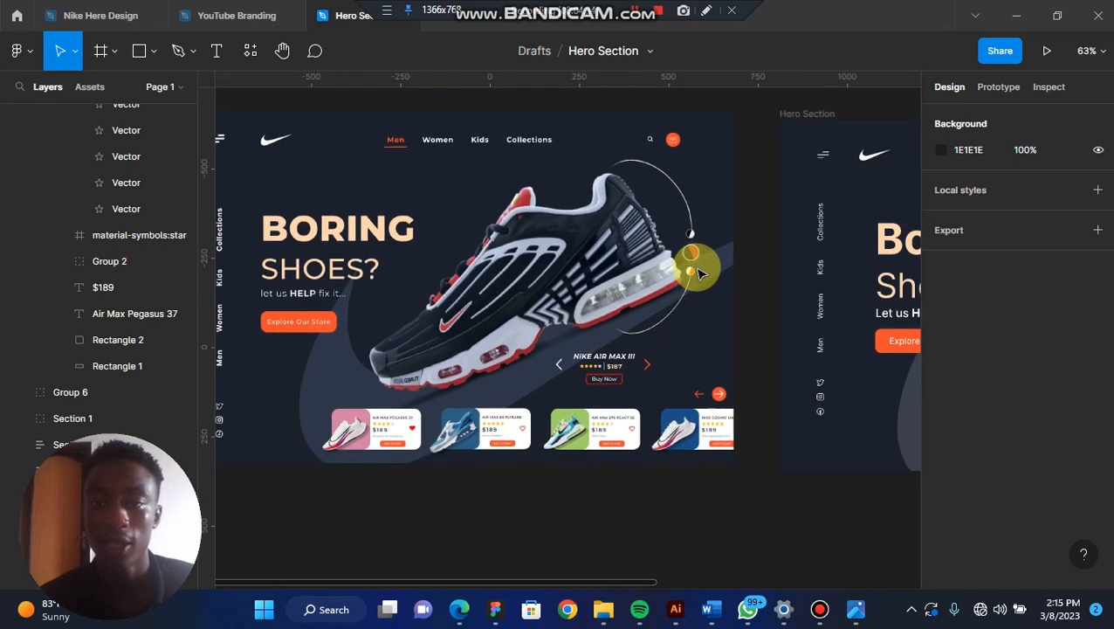
scroll(698, 274, left, 3)
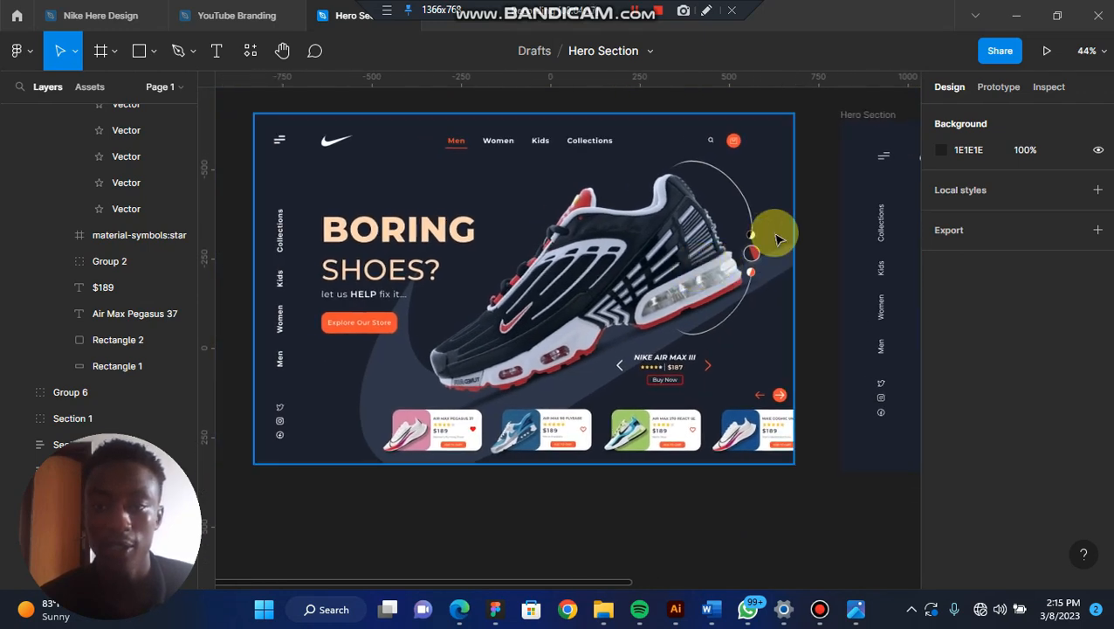
scroll(774, 236, up, 2)
scroll(740, 199, down, 2)
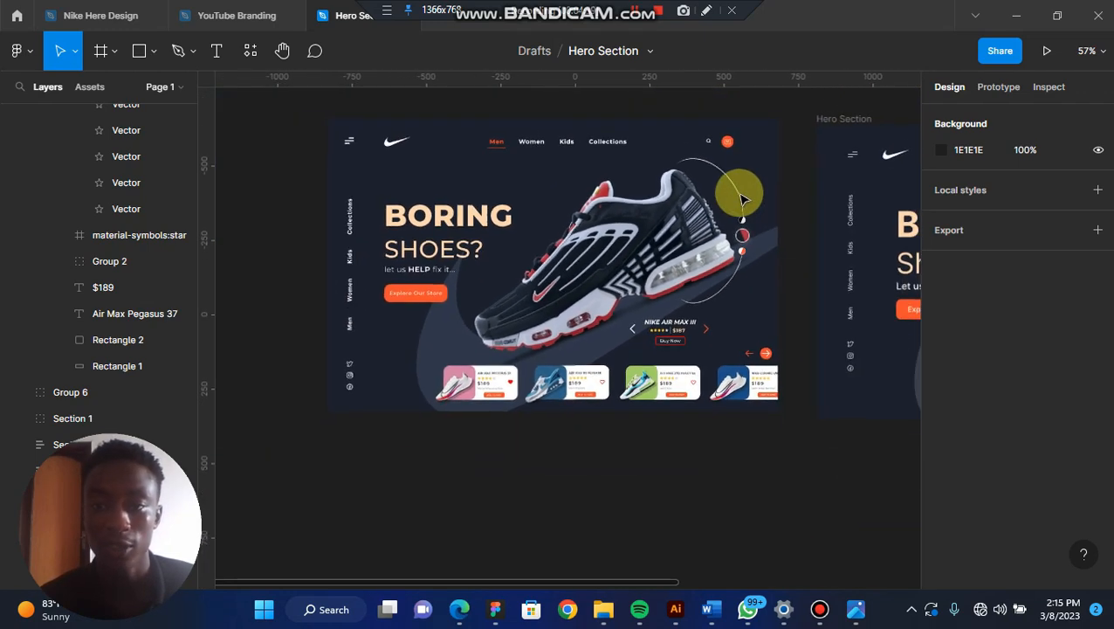
scroll(740, 199, right, 4)
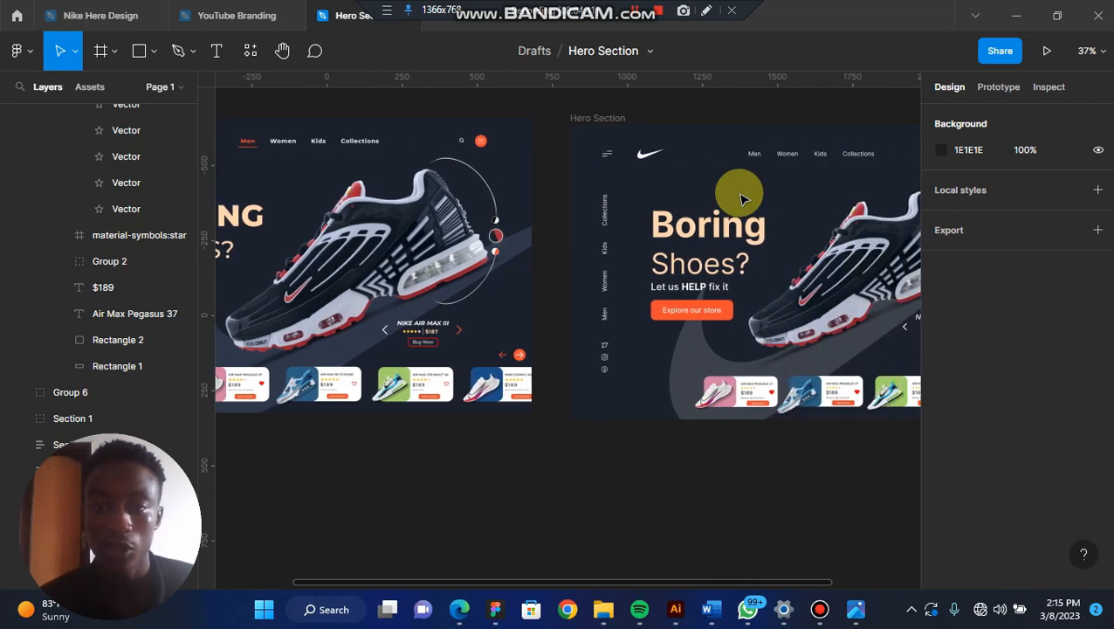
scroll(739, 195, right, 3)
scroll(427, 203, up, 3)
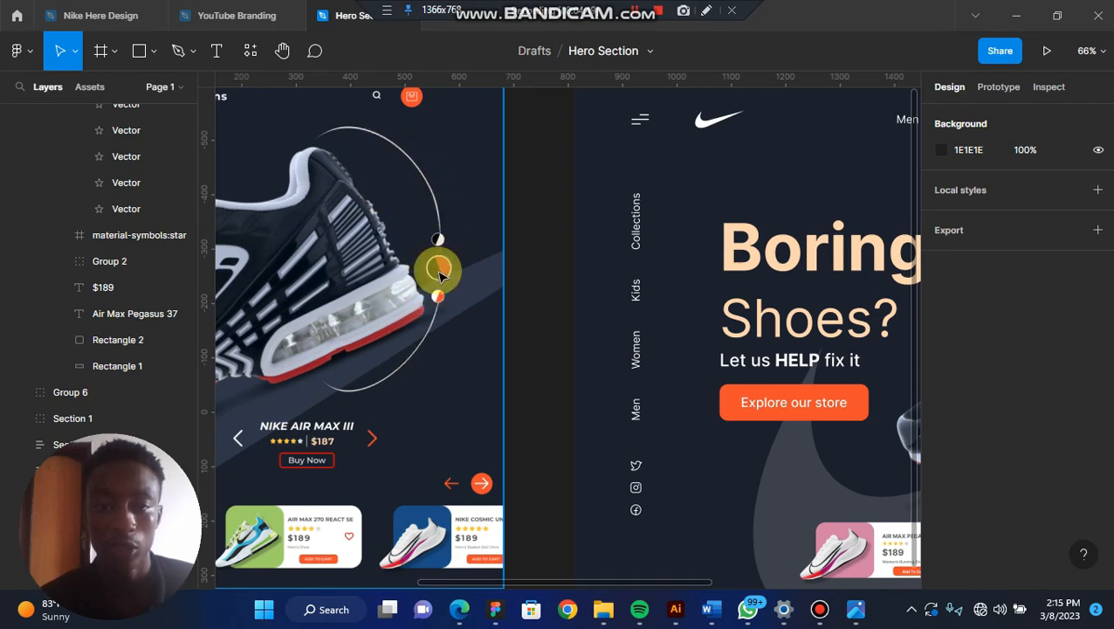
scroll(441, 277, down, 3)
scroll(524, 179, right, 1)
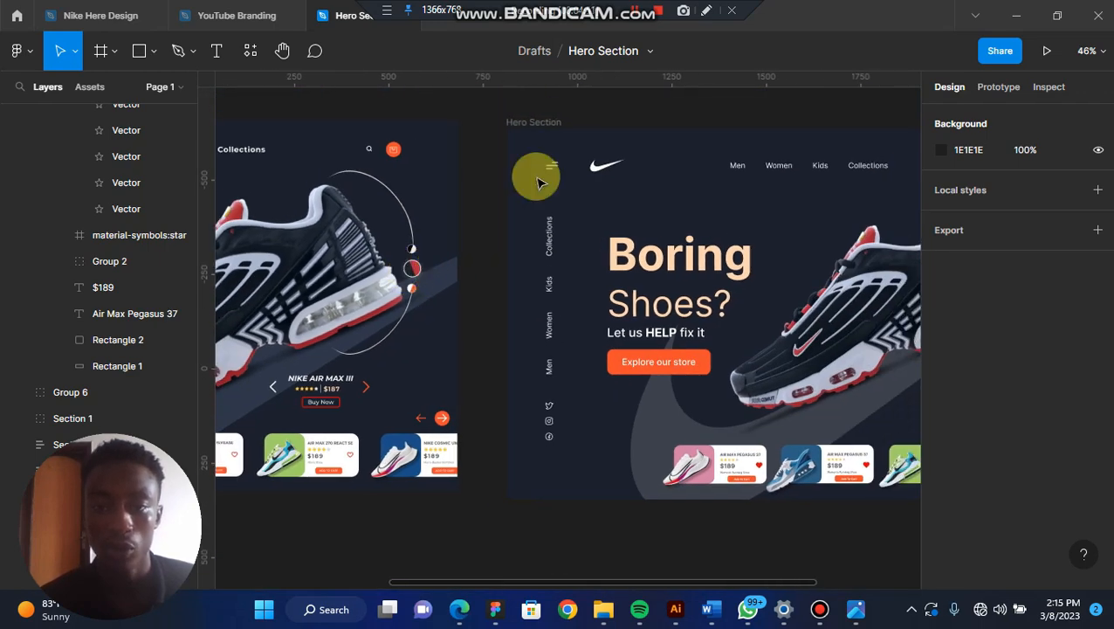
Step: Move the Hero Section frame up to X 811, Y -657 so it lines up with the reference design
click(526, 120)
drag(571, 142, 572, 133)
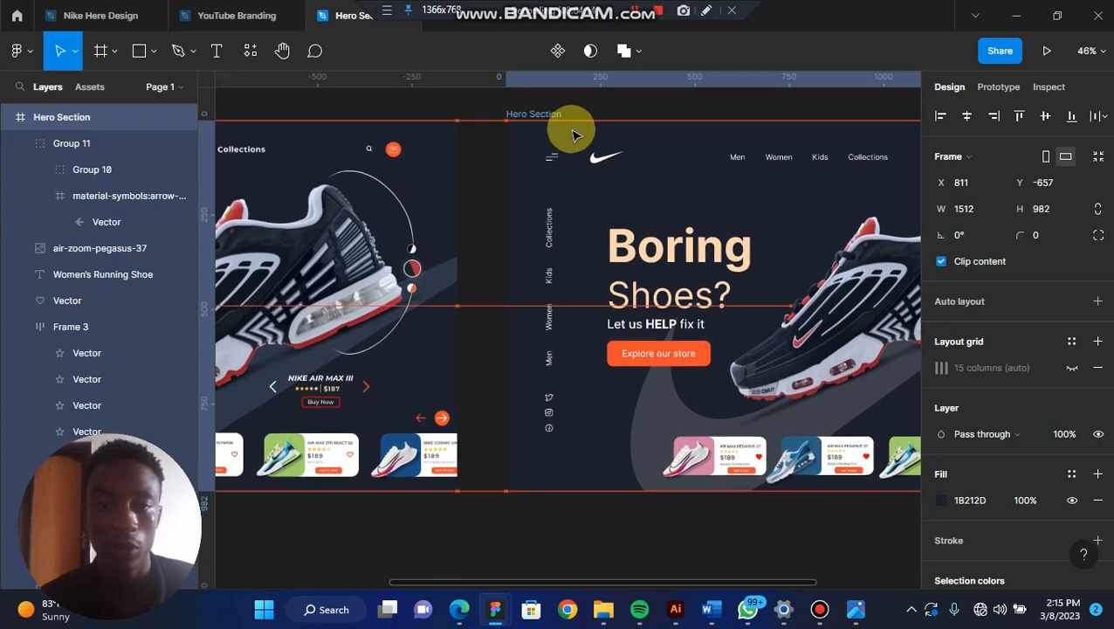
scroll(633, 185, right, 2)
scroll(633, 185, right, 3)
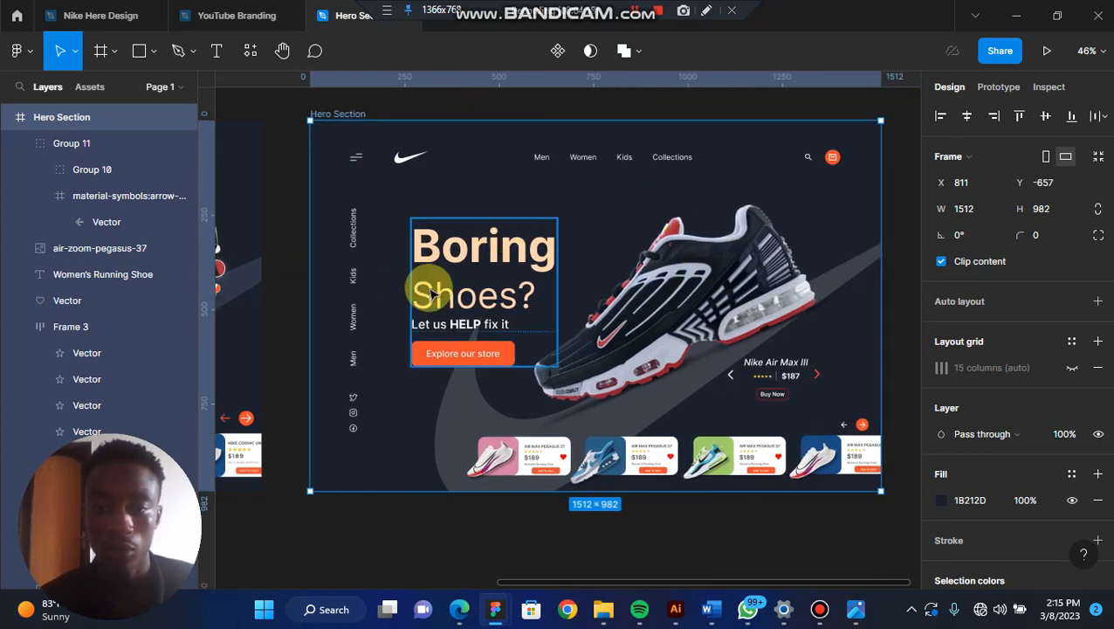
Step: Review the whole recreated hero section side by side with the reference, from navigation and headline to product cards
scroll(393, 283, left, 7)
scroll(629, 336, right, 7)
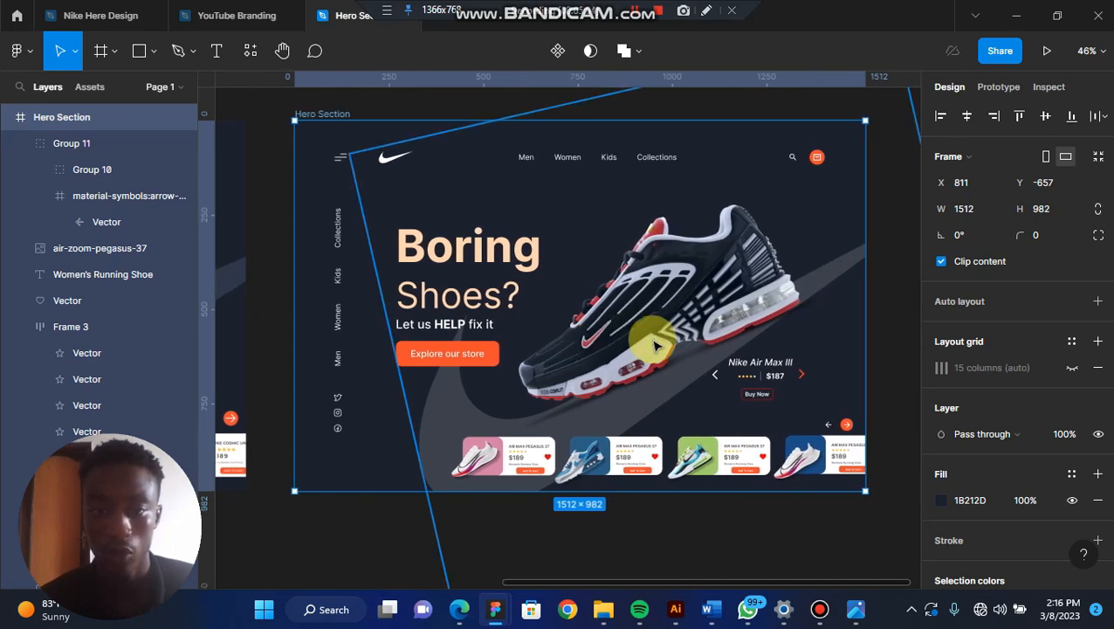
scroll(629, 337, left, 4)
scroll(627, 337, right, 5)
scroll(623, 323, left, 1)
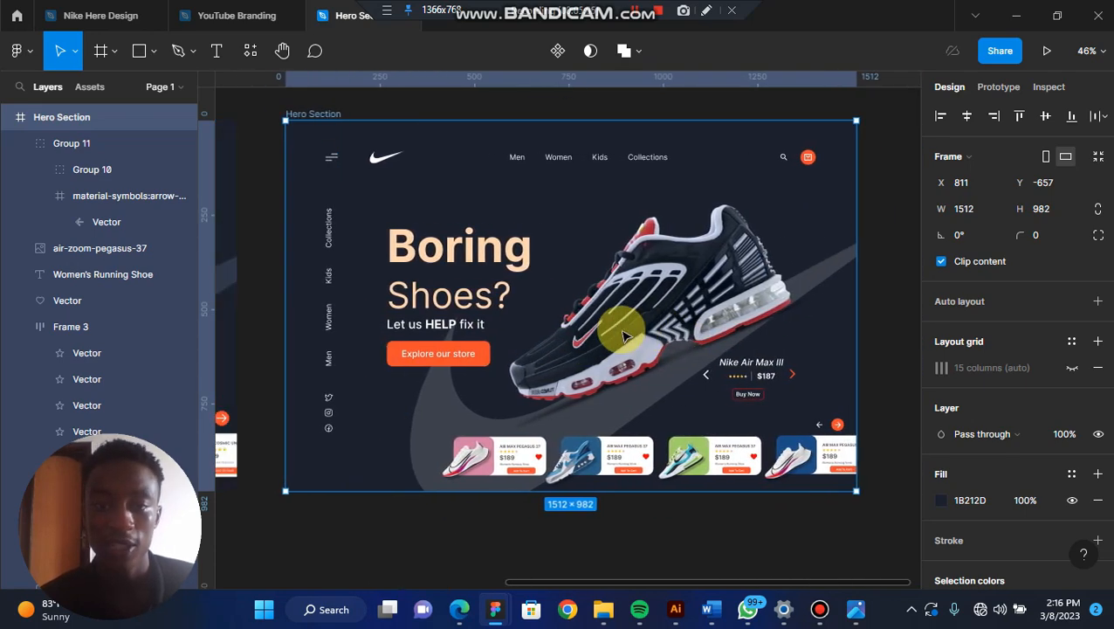
scroll(476, 256, left, 1)
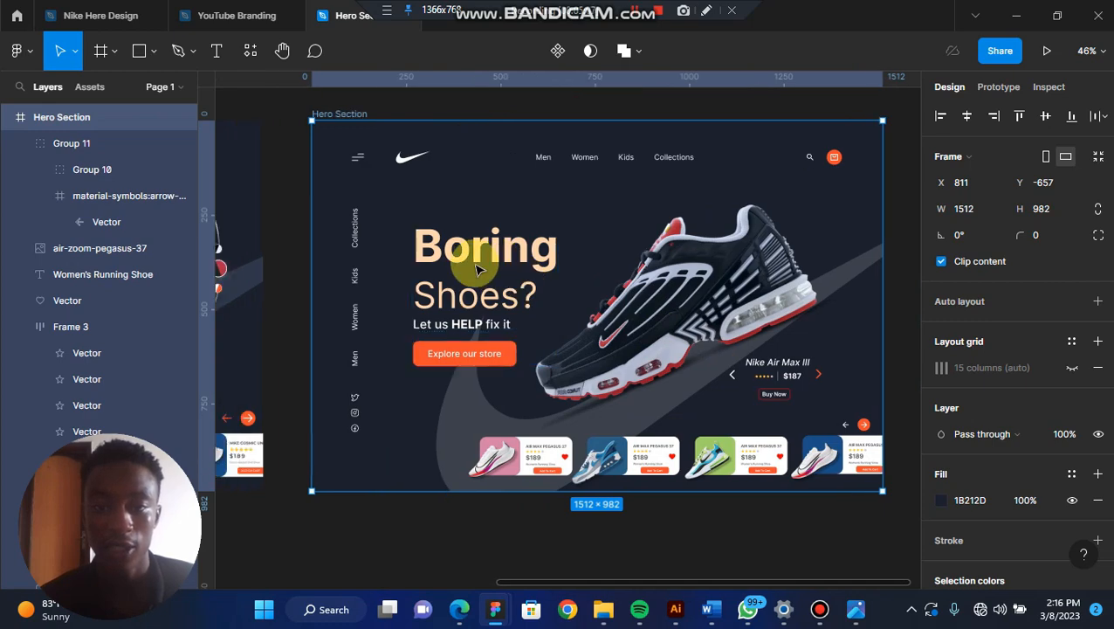
click(296, 220)
scroll(296, 220, left, 6)
scroll(298, 218, right, 5)
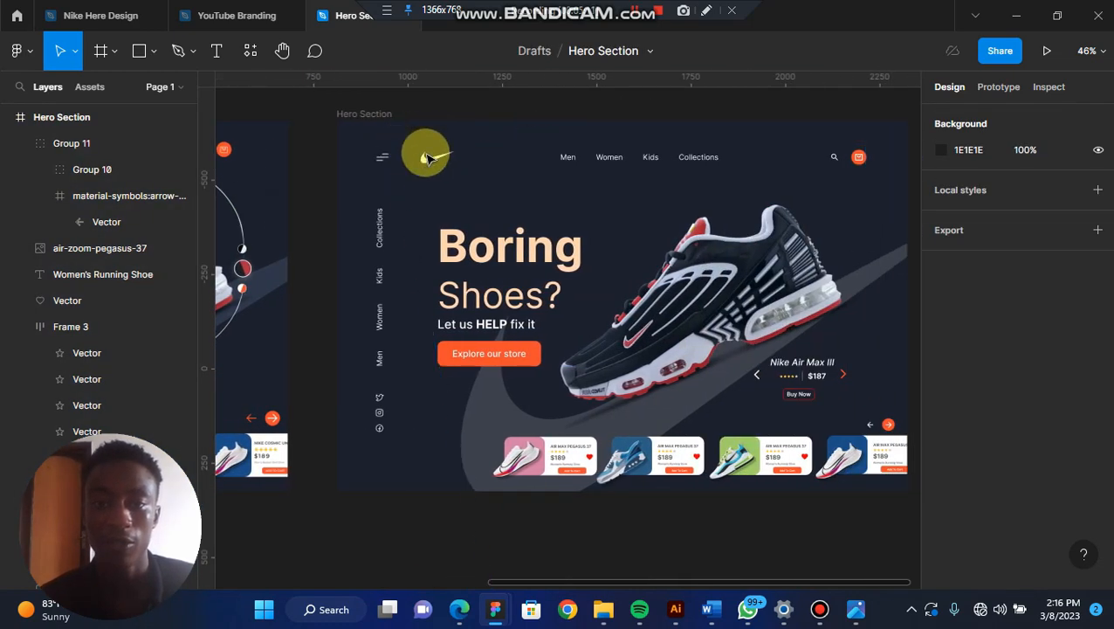
click(470, 346)
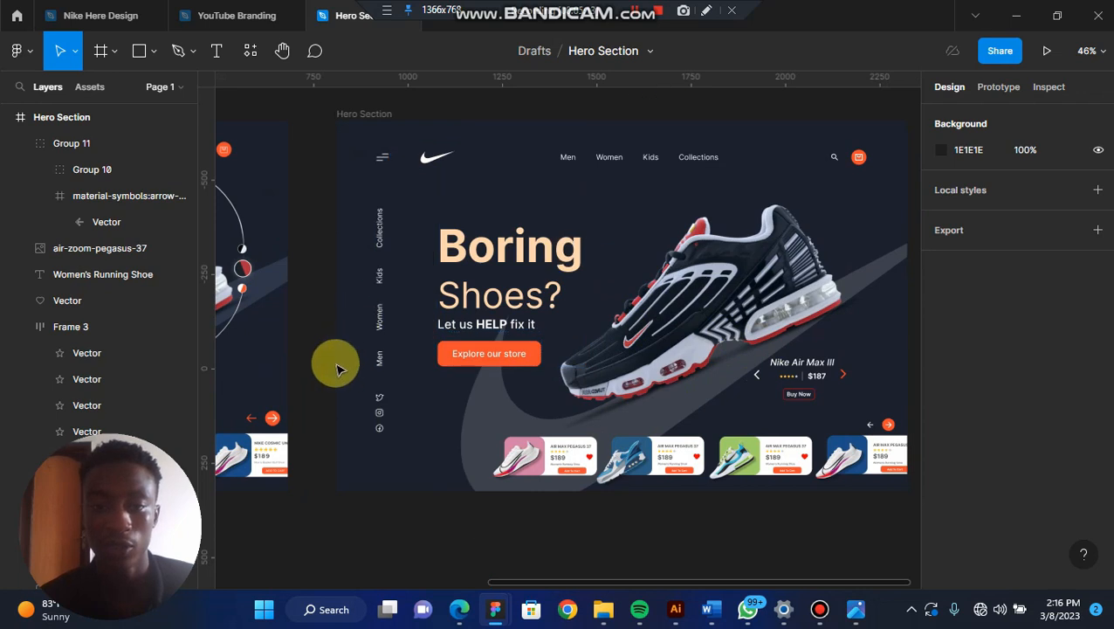
scroll(558, 501, right, 1)
scroll(559, 500, up, 1)
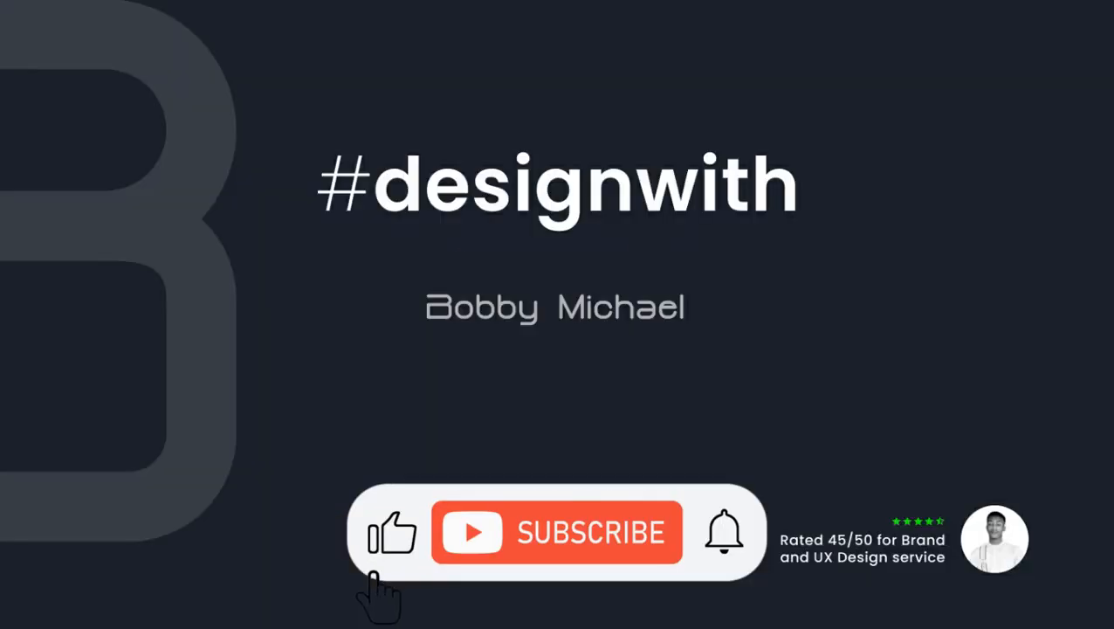